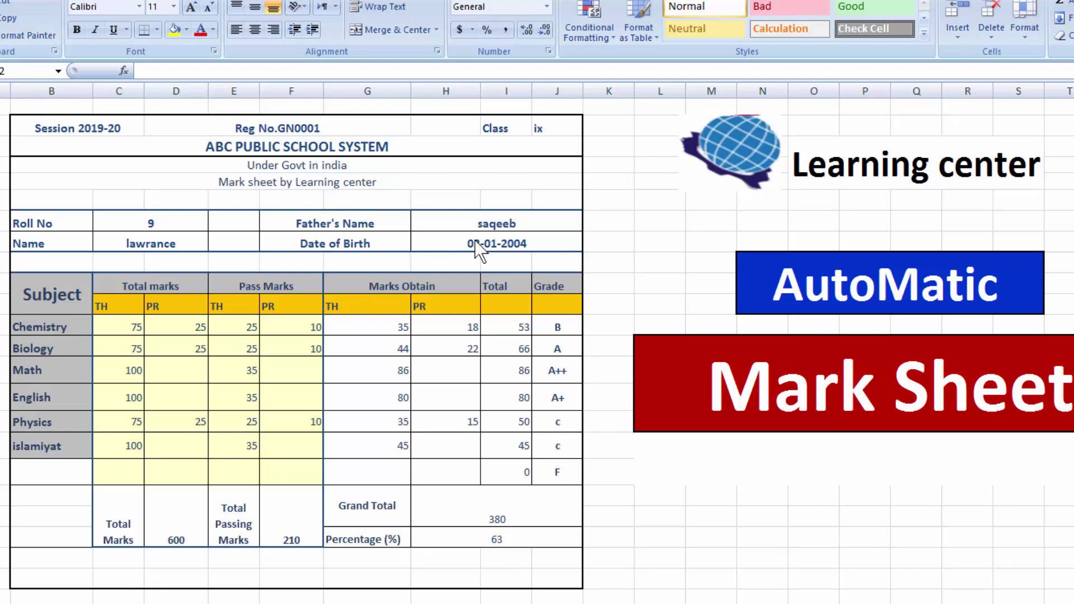
- Switch from the Result Card worksheet to Sheet2 to view the mark sheet
{"action": "left_click", "coordinate": [815, 558]}
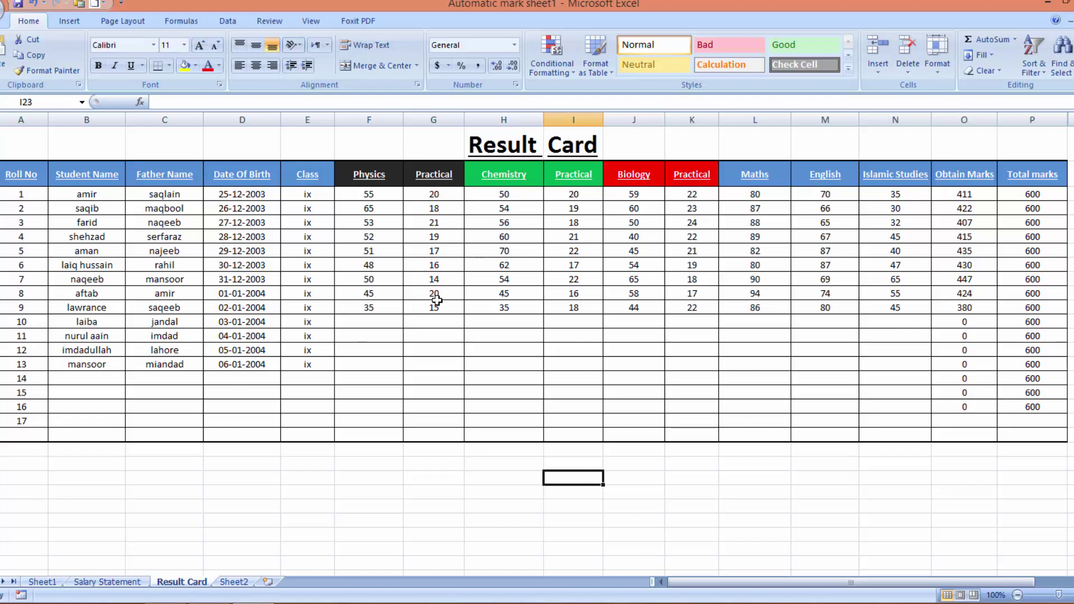
{"action": "left_click", "coordinate": [234, 583]}
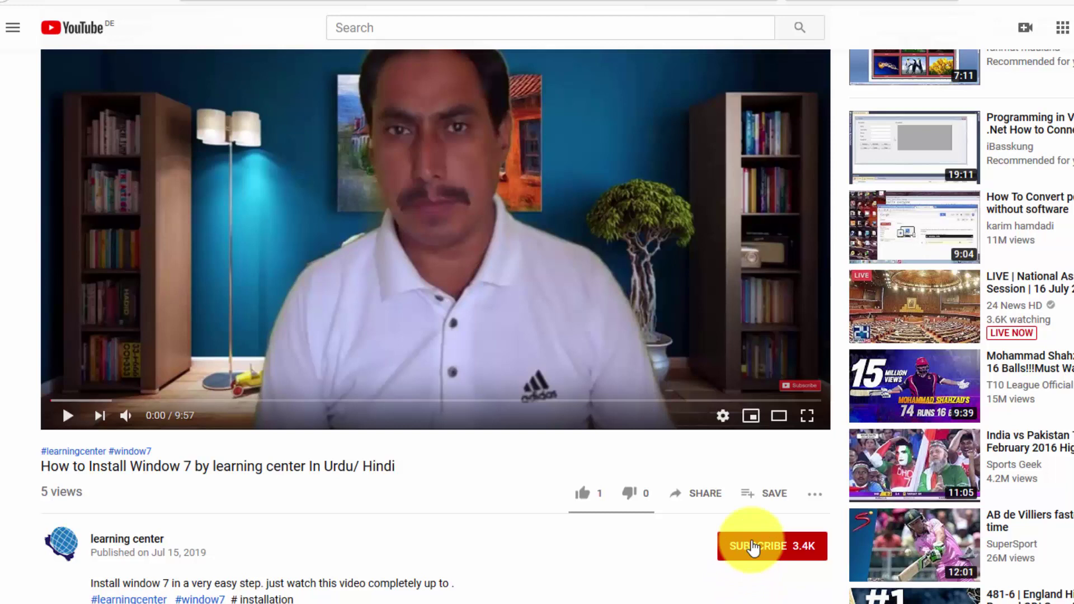
- Switch to YouTube, subscribe to the learning center channel and turn on its notifications
{"action": "left_click", "coordinate": [754, 547]}
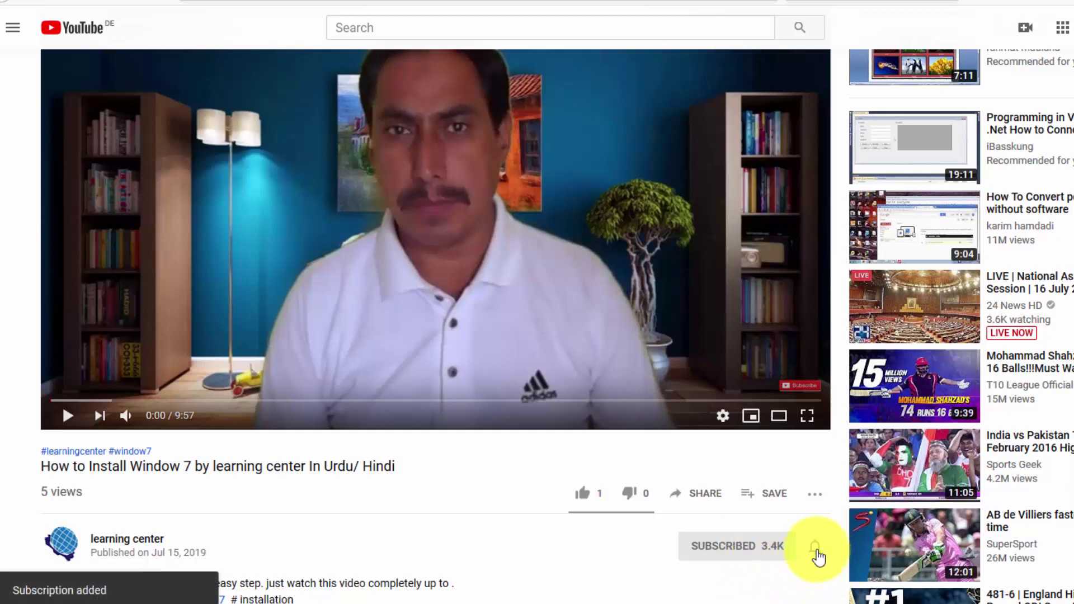
{"action": "left_click", "coordinate": [816, 551]}
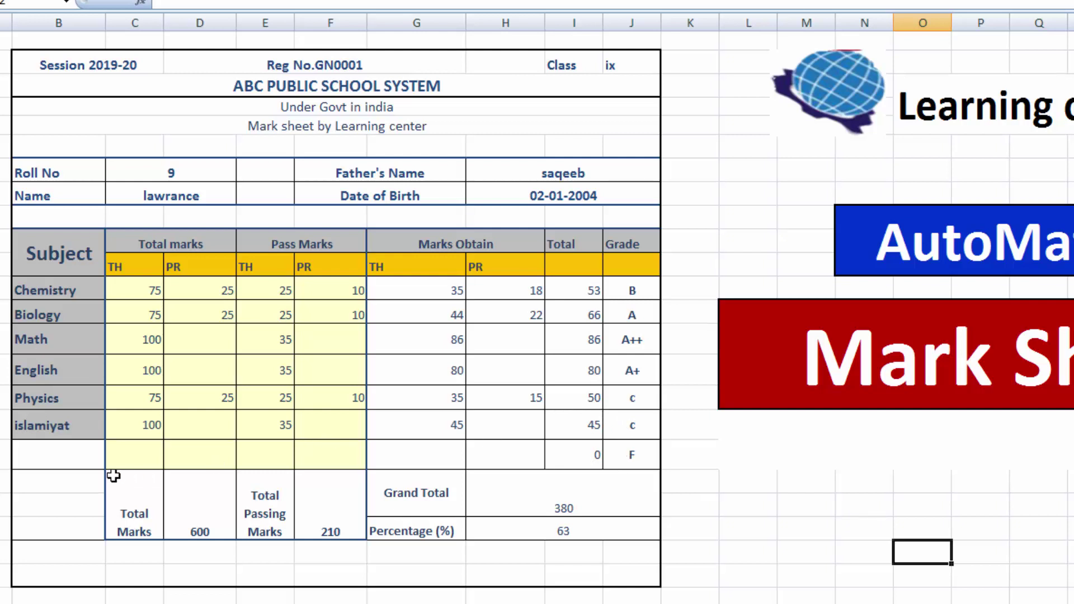
- Enter roll numbers 2, 3 and 7 in turn in the mark sheet's Roll No cell to load each student's record
{"action": "left_click", "coordinate": [201, 174]}
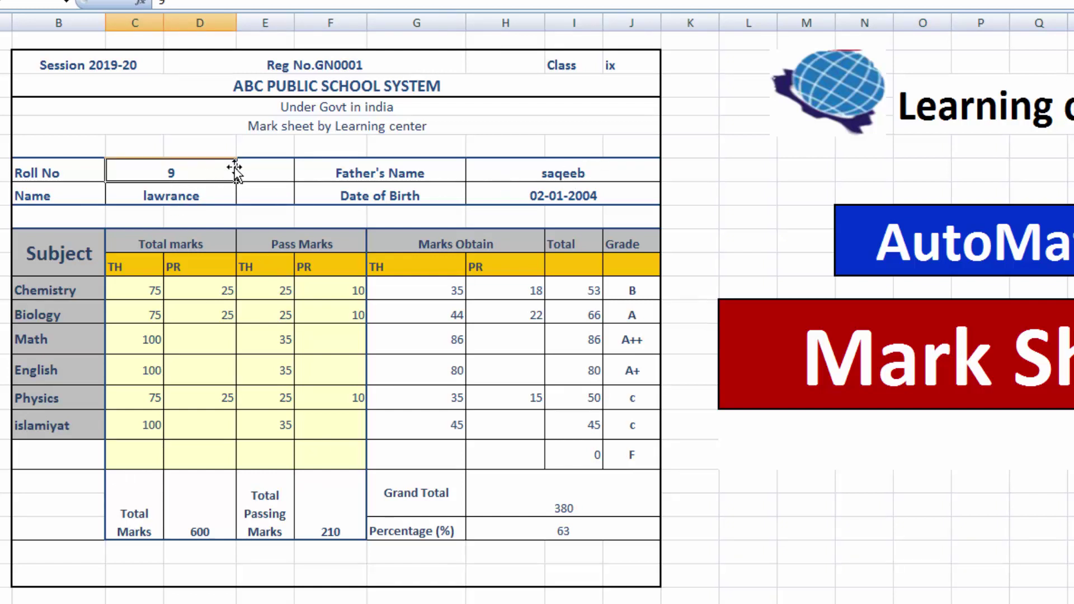
{"action": "type", "text": "2"}
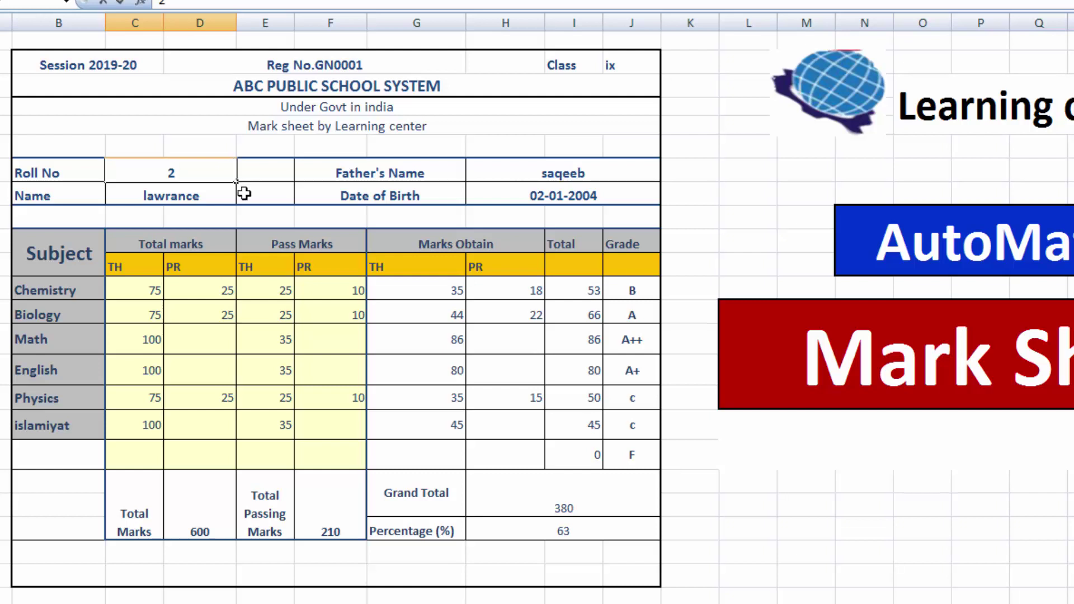
{"action": "key", "text": "Tab"}
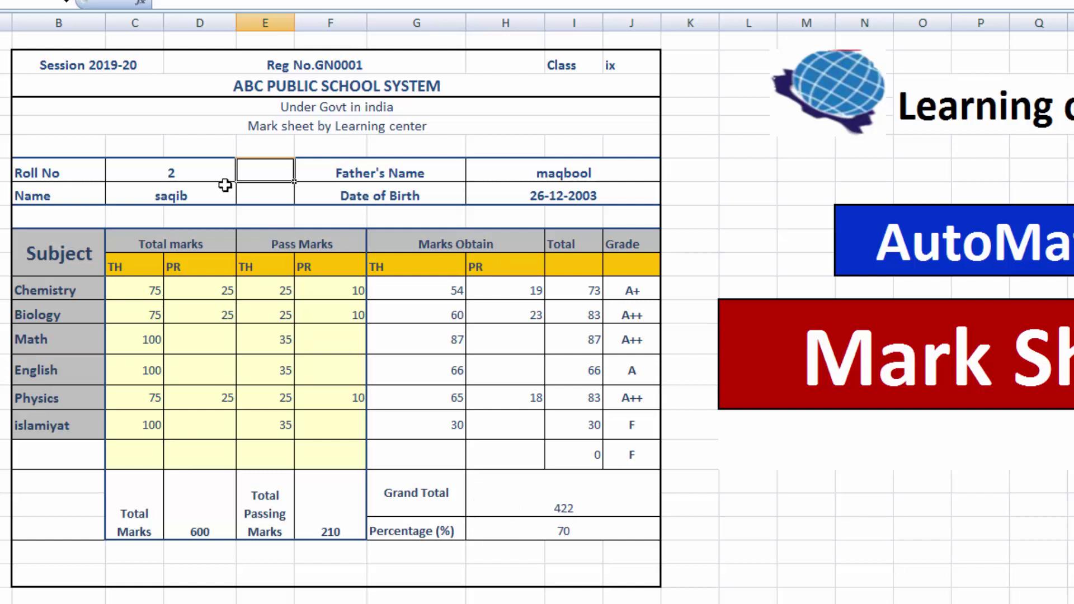
{"action": "left_click", "coordinate": [208, 172]}
{"action": "type", "text": "3"}
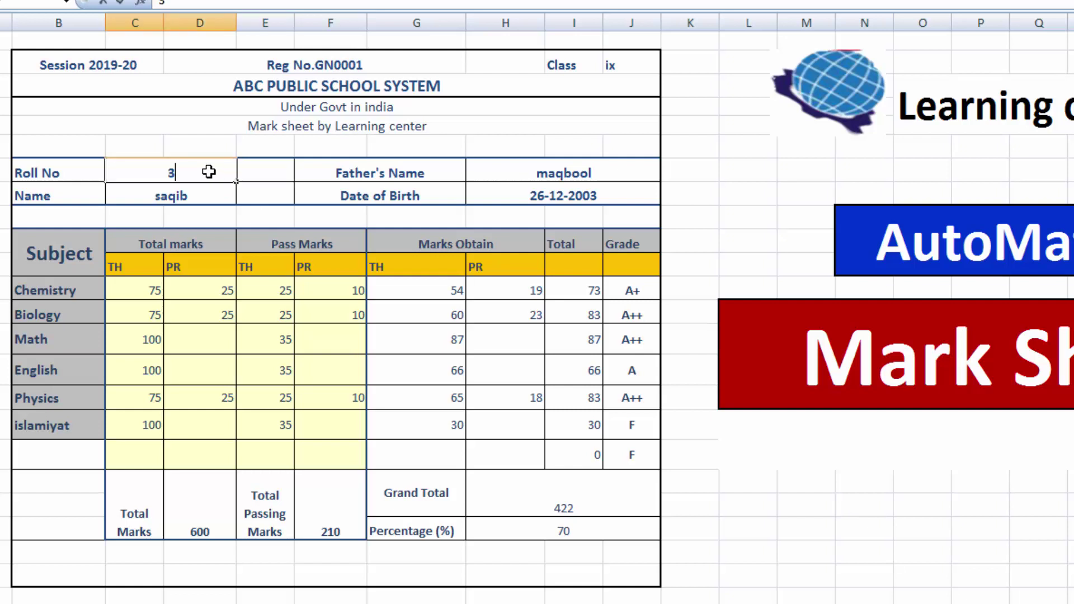
{"action": "key", "text": "Tab"}
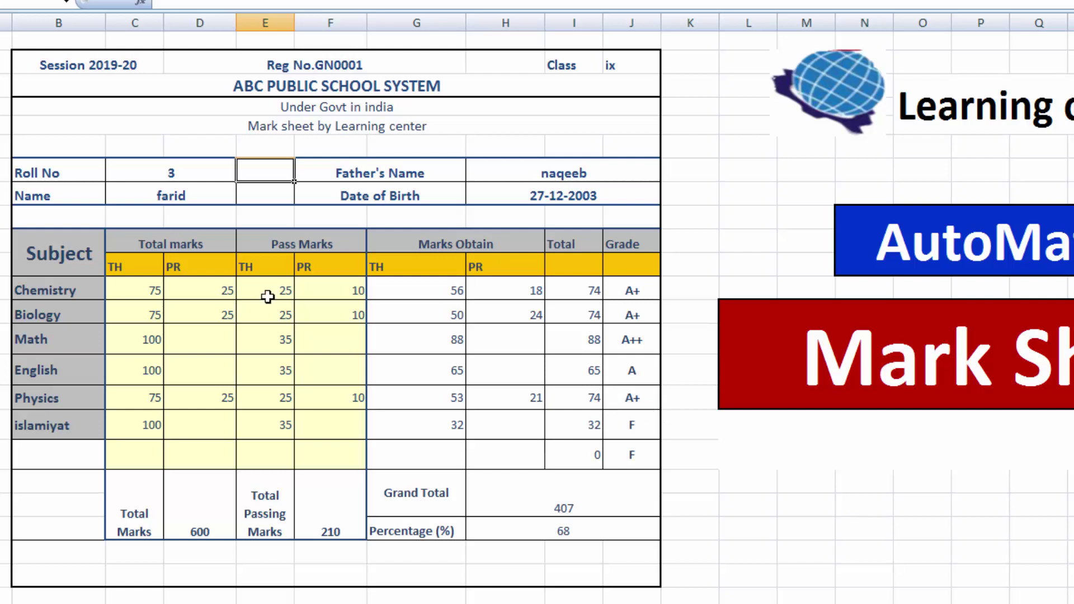
{"action": "left_click", "coordinate": [186, 173]}
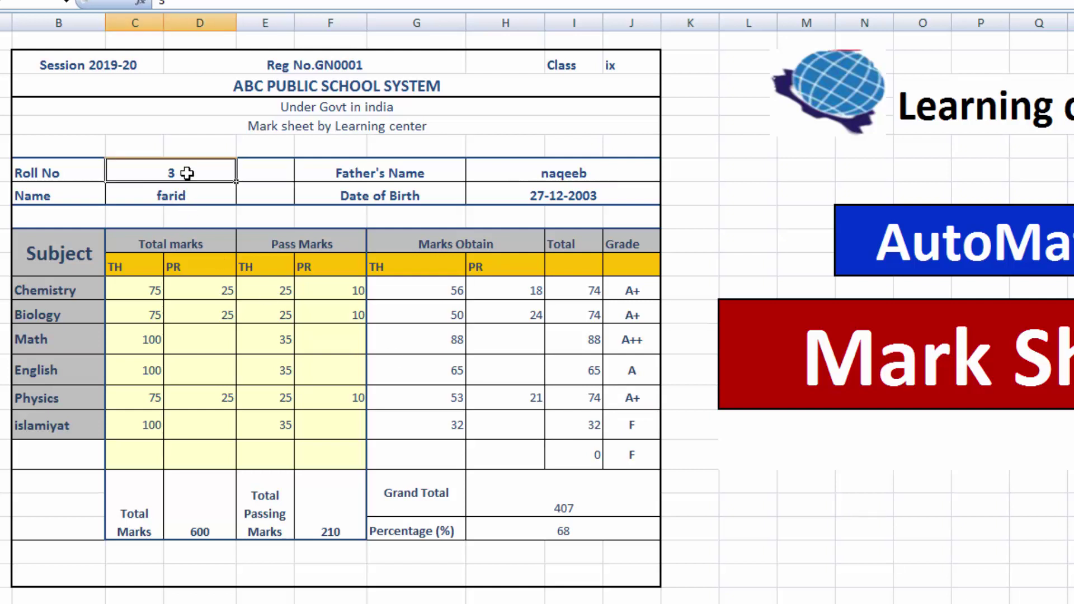
{"action": "type", "text": "7"}
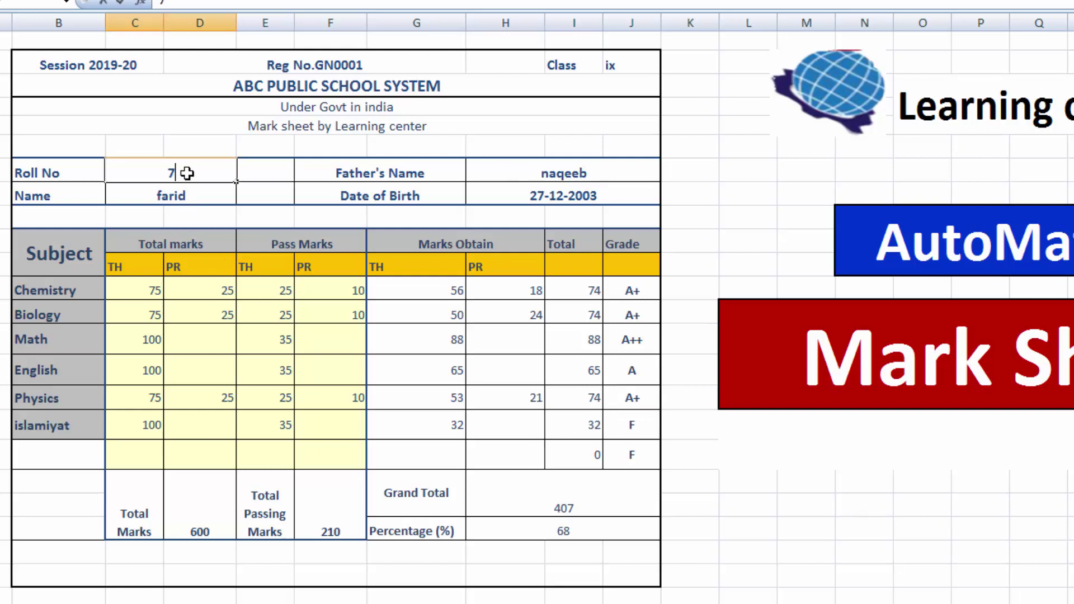
{"action": "key", "text": "Tab"}
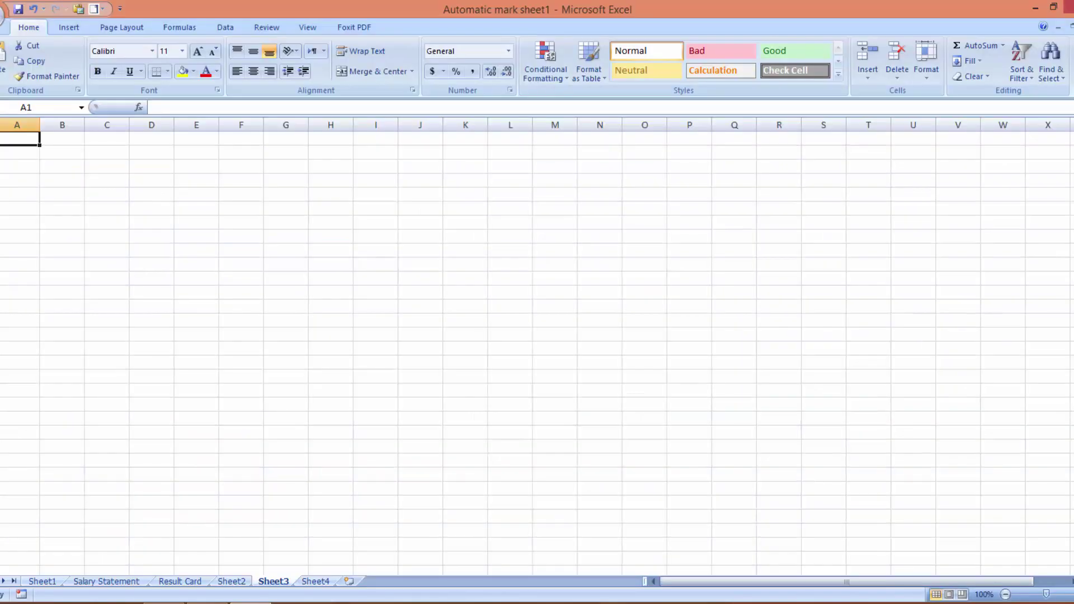
- Apply All Borders and a Thick Box Border to the range A3:R27 on Sheet3
{"action": "left_click", "coordinate": [5, 166]}
{"action": "left_click_drag", "start_coordinate": [5, 167], "coordinate": [796, 509]}
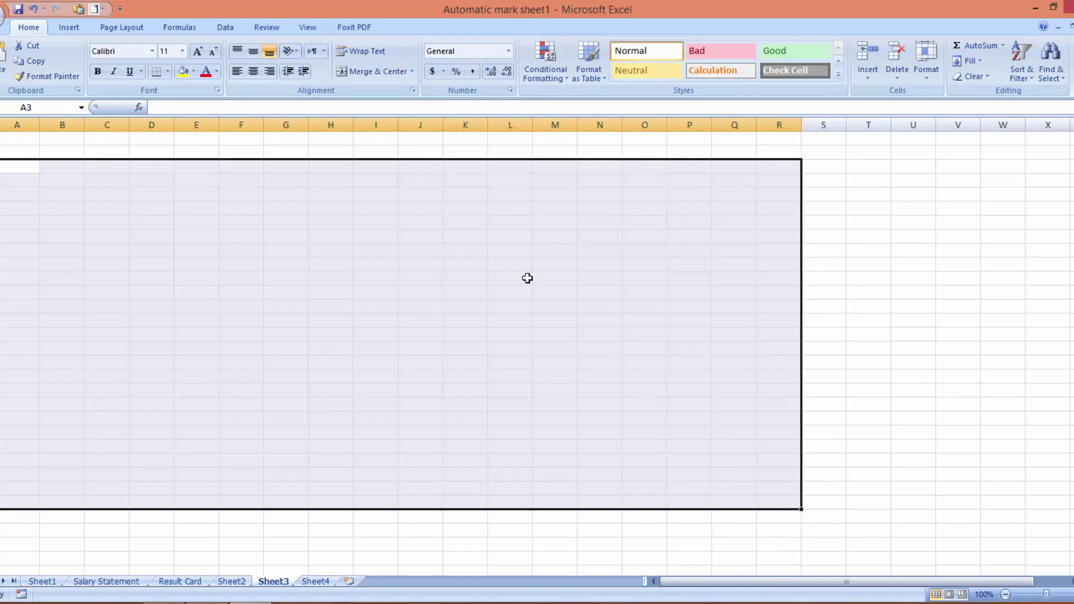
{"action": "left_click", "coordinate": [168, 72]}
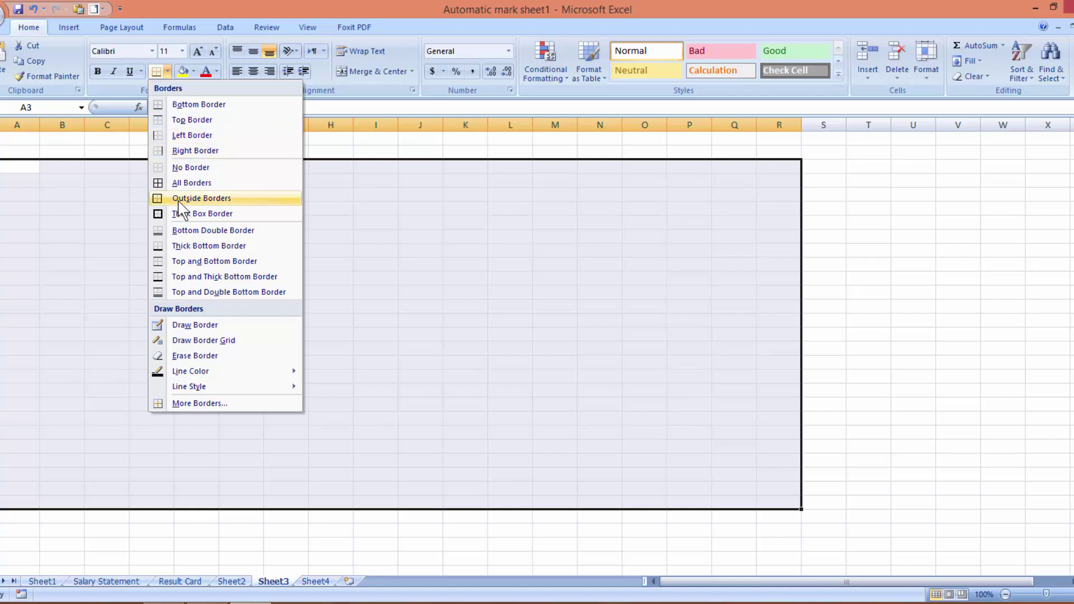
{"action": "left_click", "coordinate": [176, 186]}
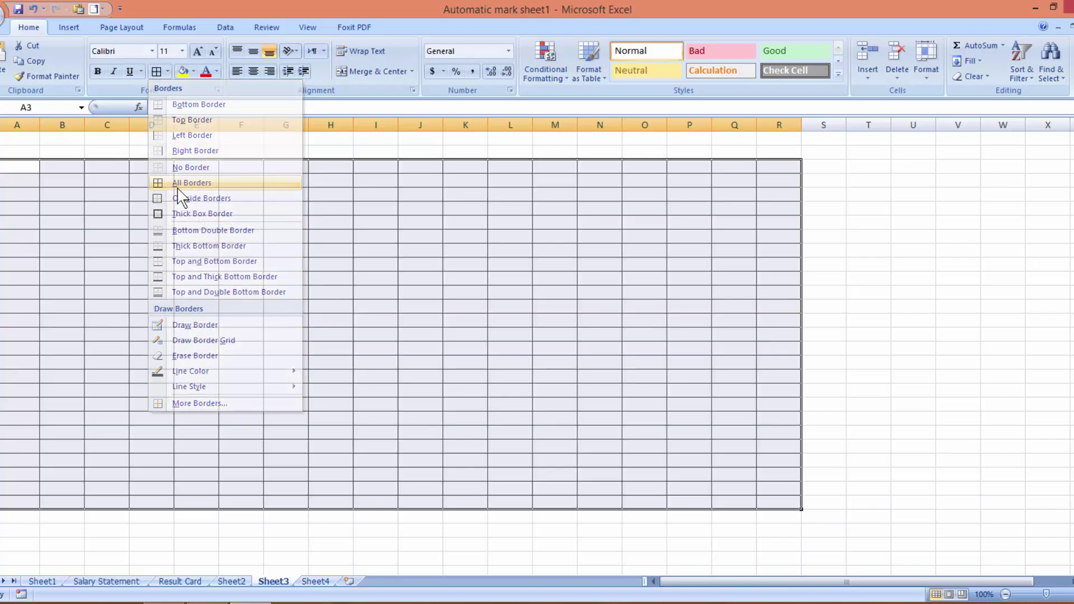
{"action": "left_click", "coordinate": [168, 71]}
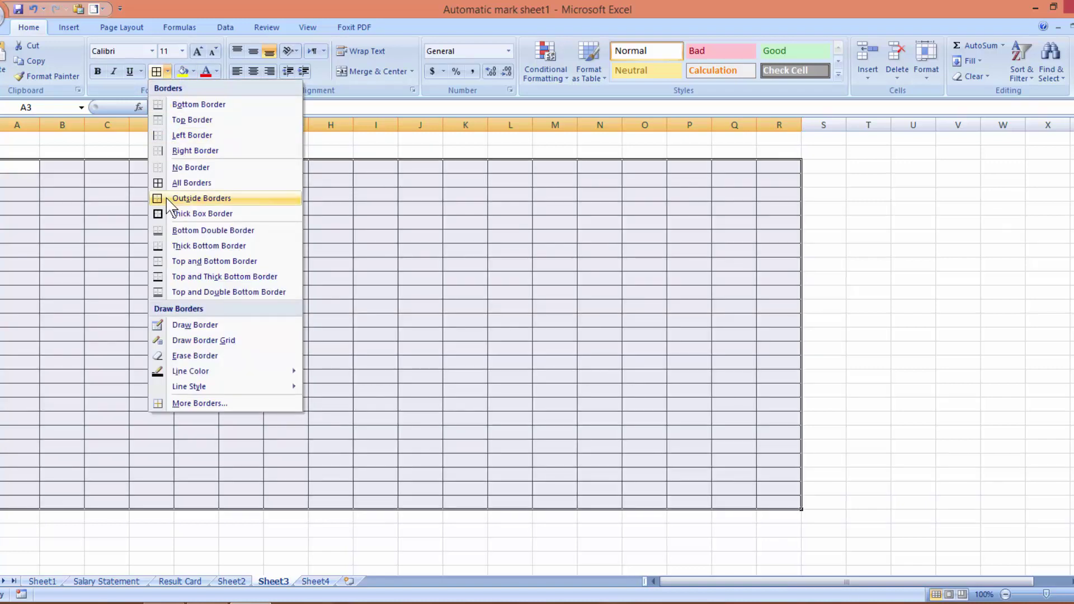
{"action": "left_click", "coordinate": [170, 213]}
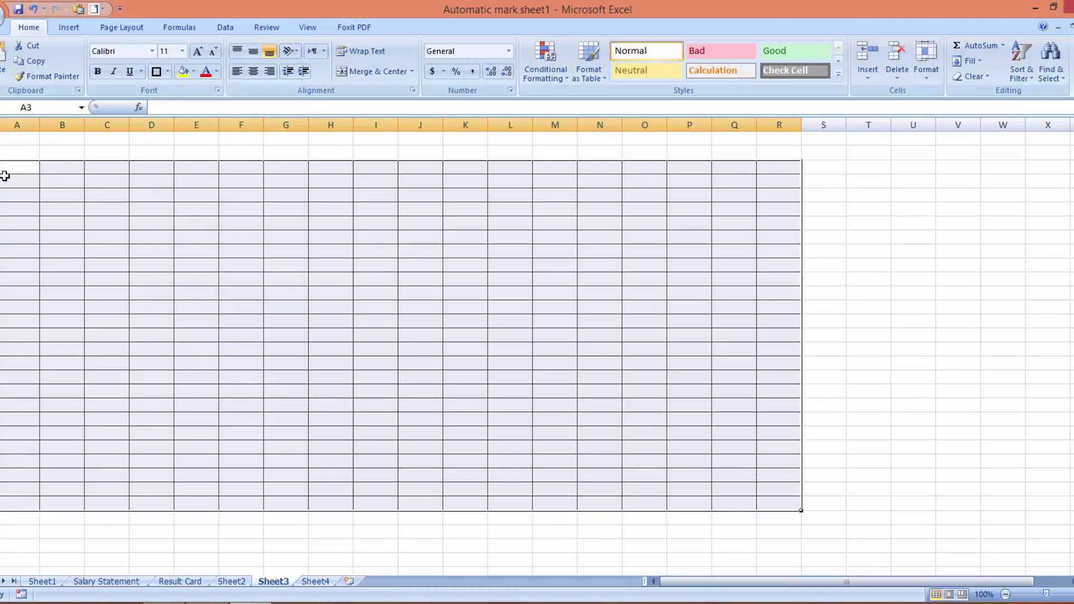
- Set the width of columns A through R to 15
{"action": "left_click_drag", "start_coordinate": [17, 125], "coordinate": [767, 157]}
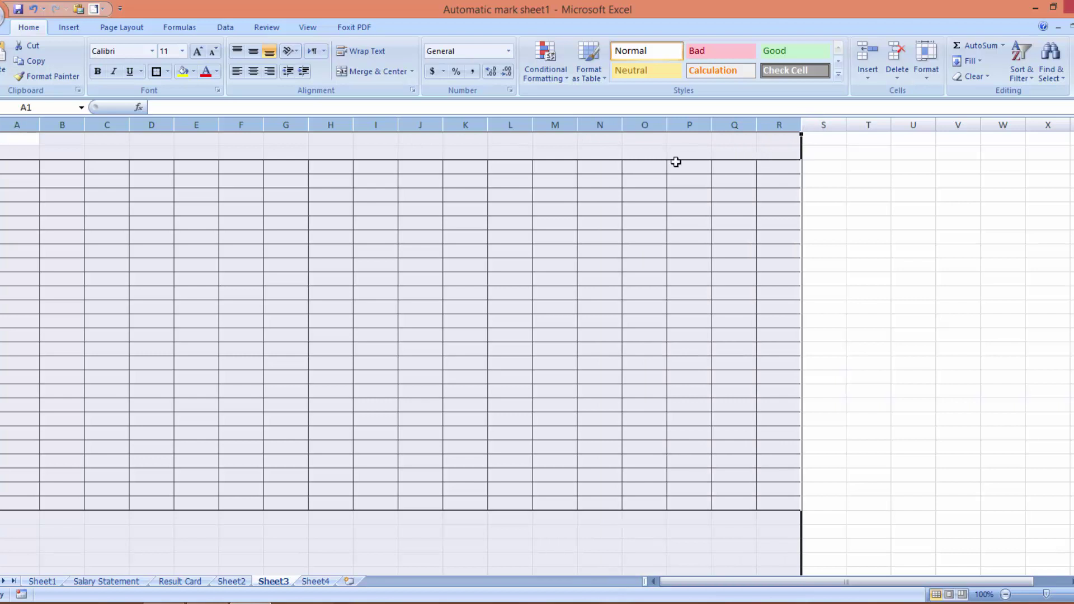
{"action": "right_click", "coordinate": [420, 122]}
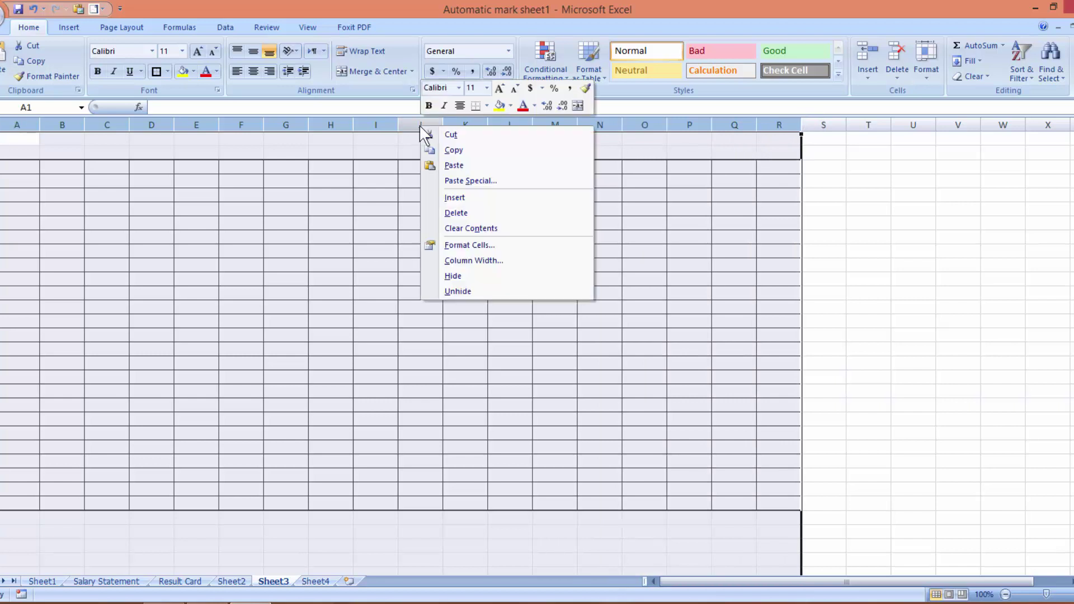
{"action": "left_click", "coordinate": [467, 262]}
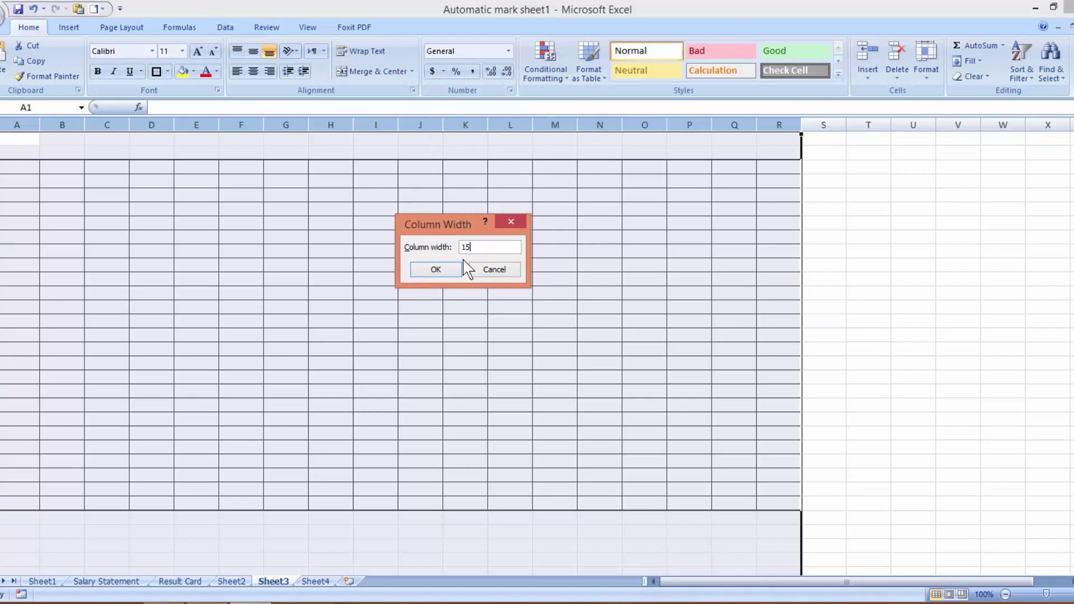
{"action": "left_click", "coordinate": [445, 267]}
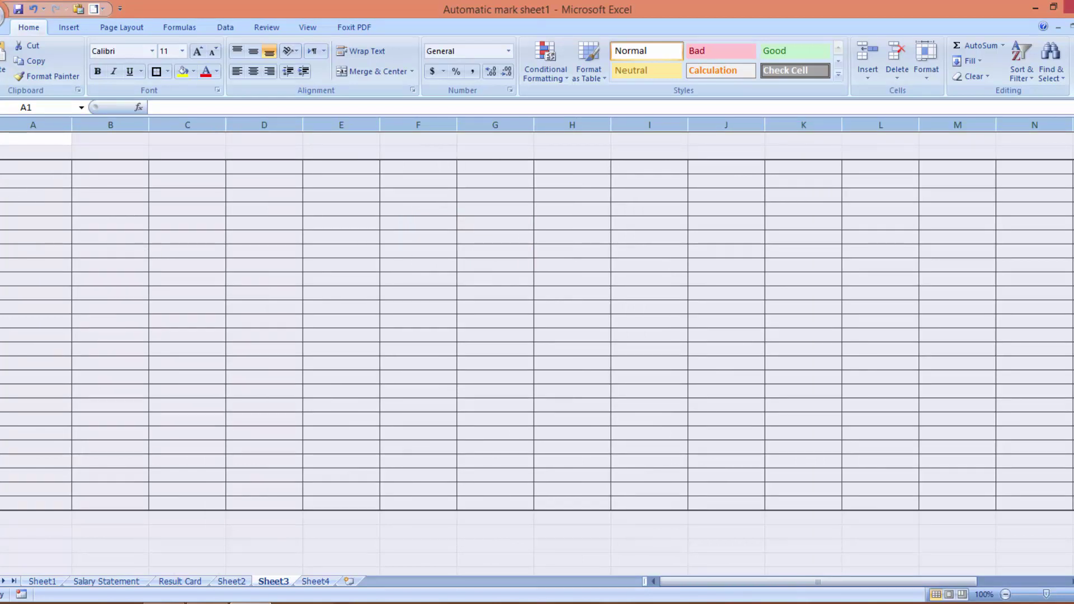
- Select the bordered table rows starting at row 3 and set their height to 10
{"action": "left_click_drag", "start_coordinate": [0, 166], "coordinate": [0, 503]}
{"action": "right_click", "coordinate": [54, 292]}
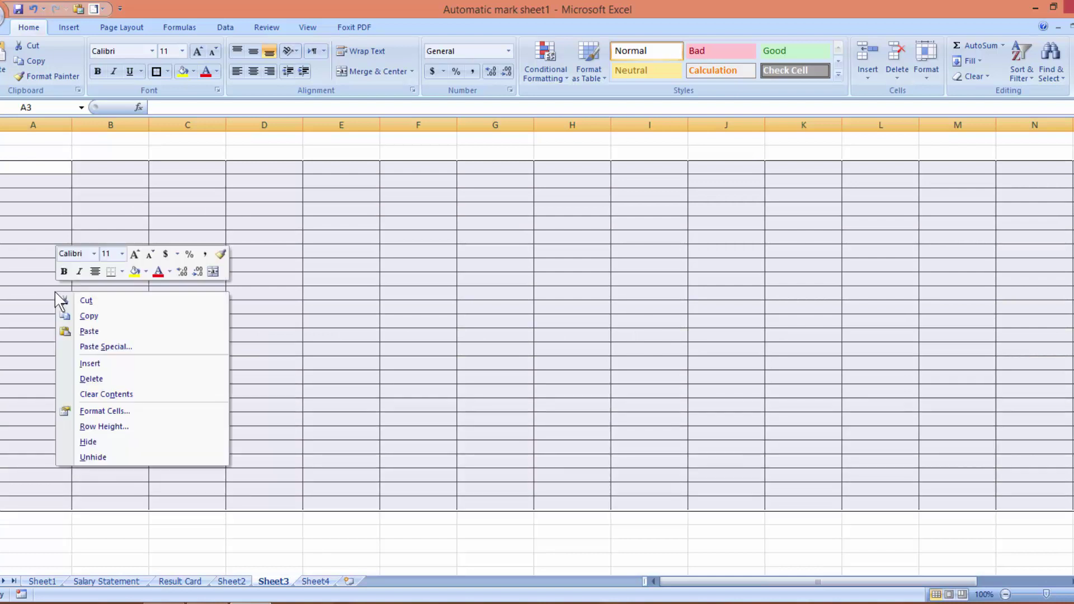
{"action": "left_click", "coordinate": [89, 427]}
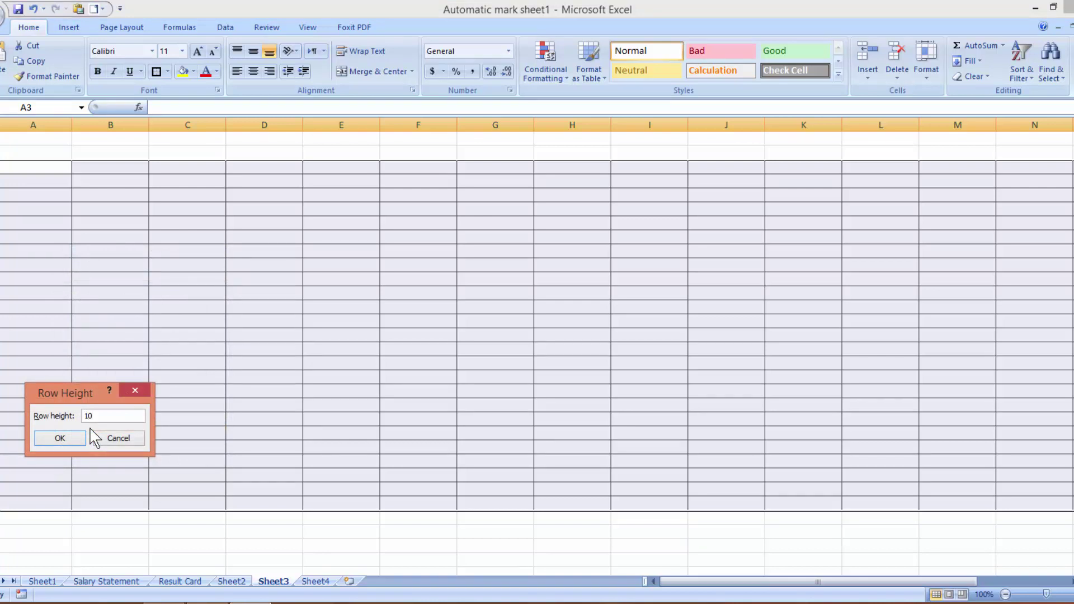
{"action": "left_click", "coordinate": [62, 437]}
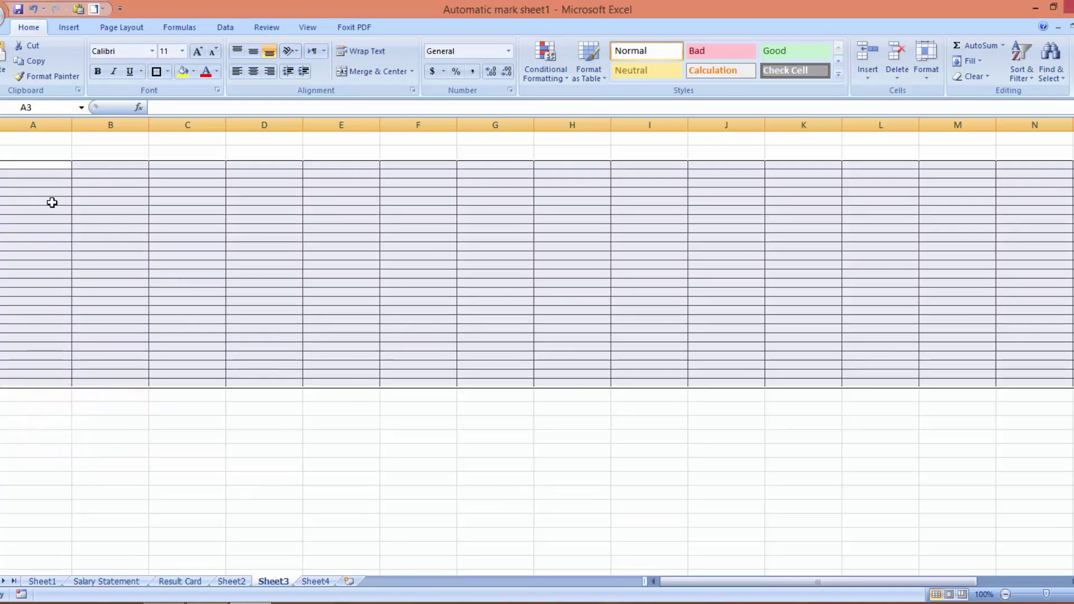
- Set the height of the selected table rows to 20 and clear the selection
{"action": "right_click", "coordinate": [2, 182]}
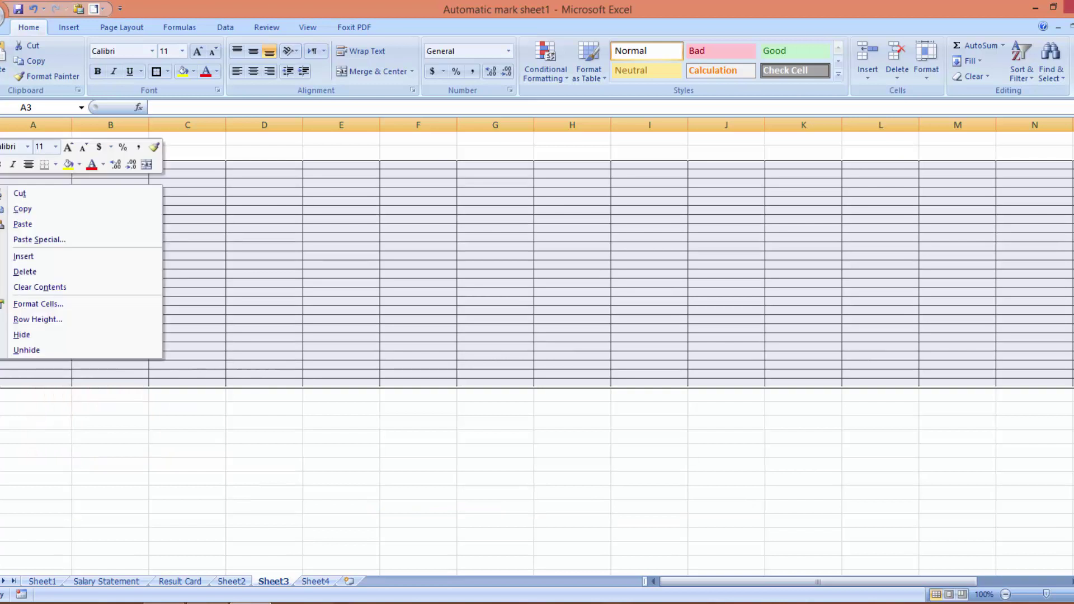
{"action": "left_click", "coordinate": [20, 319]}
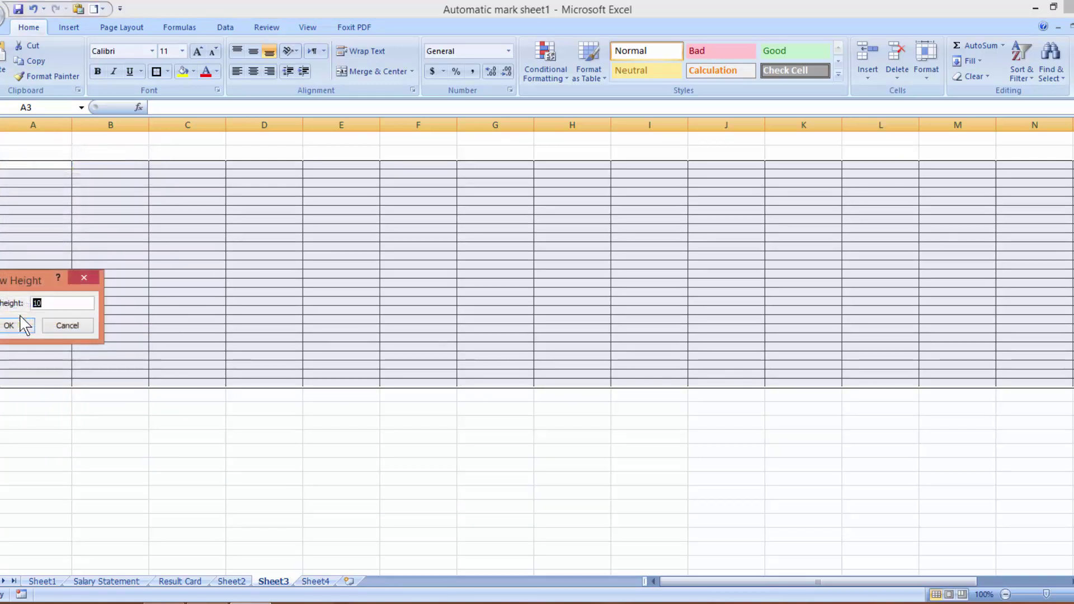
{"action": "type", "text": "20"}
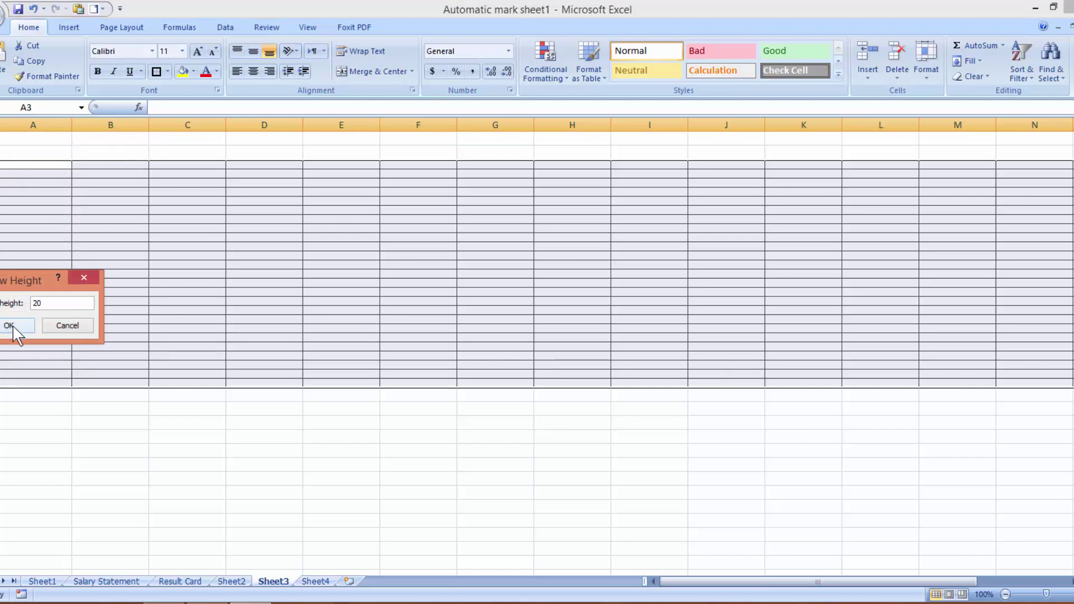
{"action": "left_click", "coordinate": [12, 325]}
{"action": "left_click", "coordinate": [227, 286]}
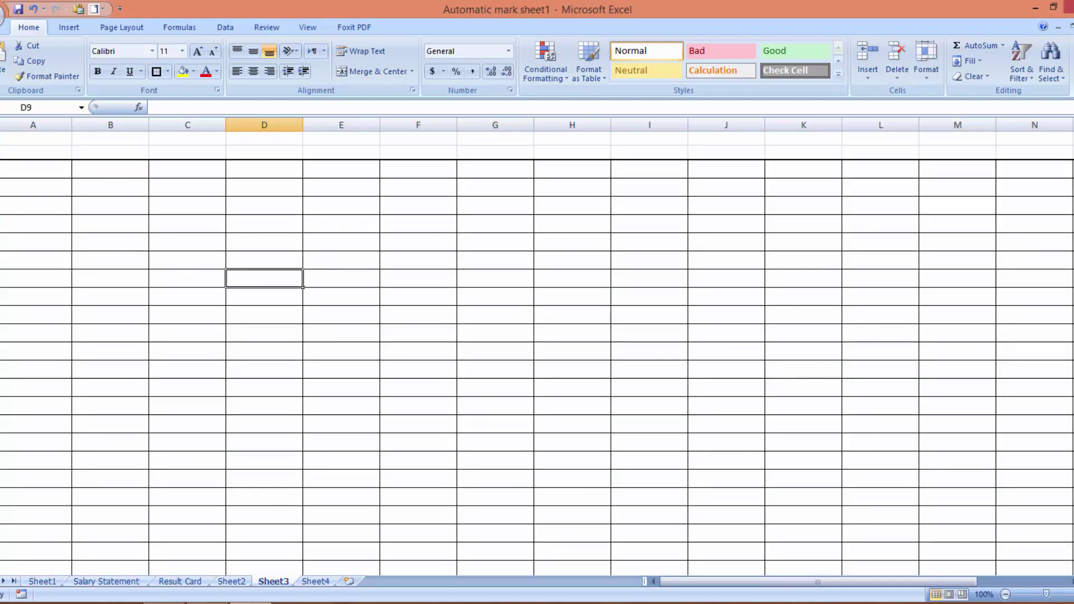
- Make row 3 taller and fill it with the column headings from Roll No in A3 to Grade in R3
{"action": "left_click_drag", "start_coordinate": [0, 178], "coordinate": [0, 189]}
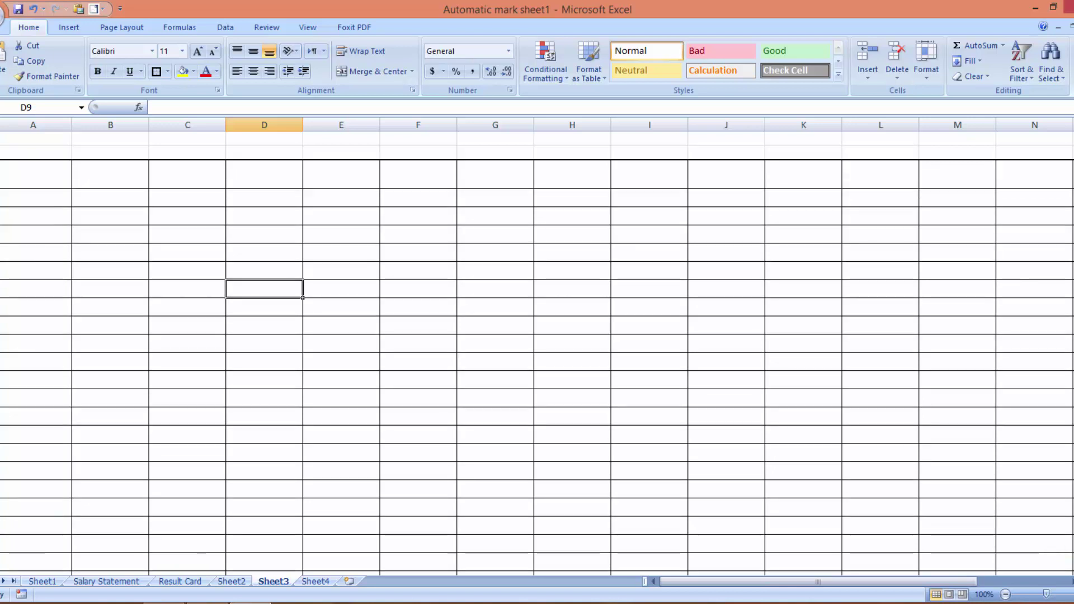
{"action": "left_click", "coordinate": [21, 175]}
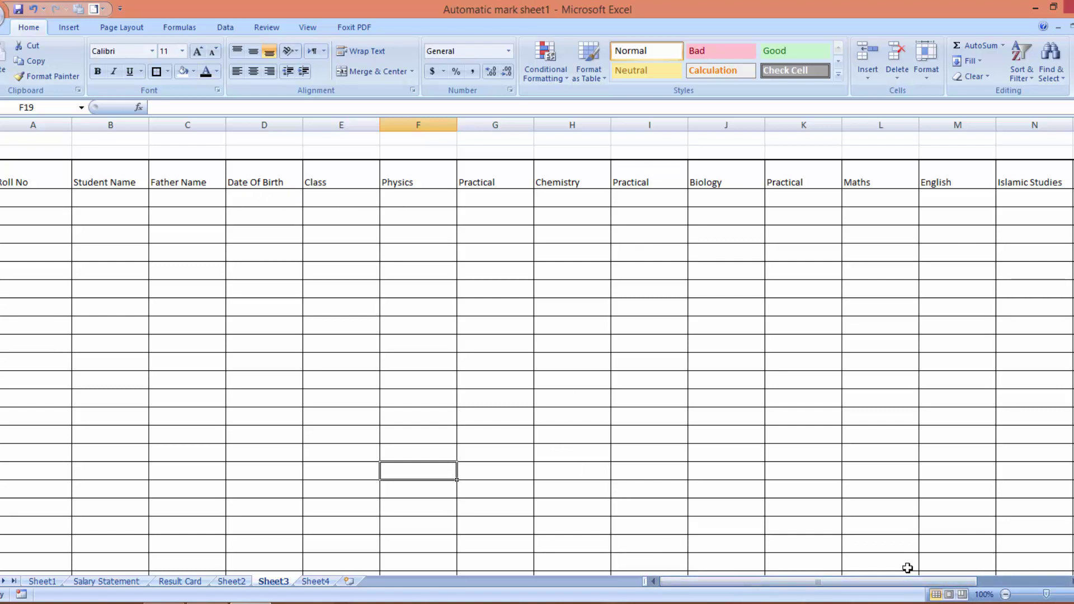
- Narrow the Roll No, Student Name, Father Name, Class, subject and Practical columns to fit their headings
{"action": "left_click", "coordinate": [21, 124]}
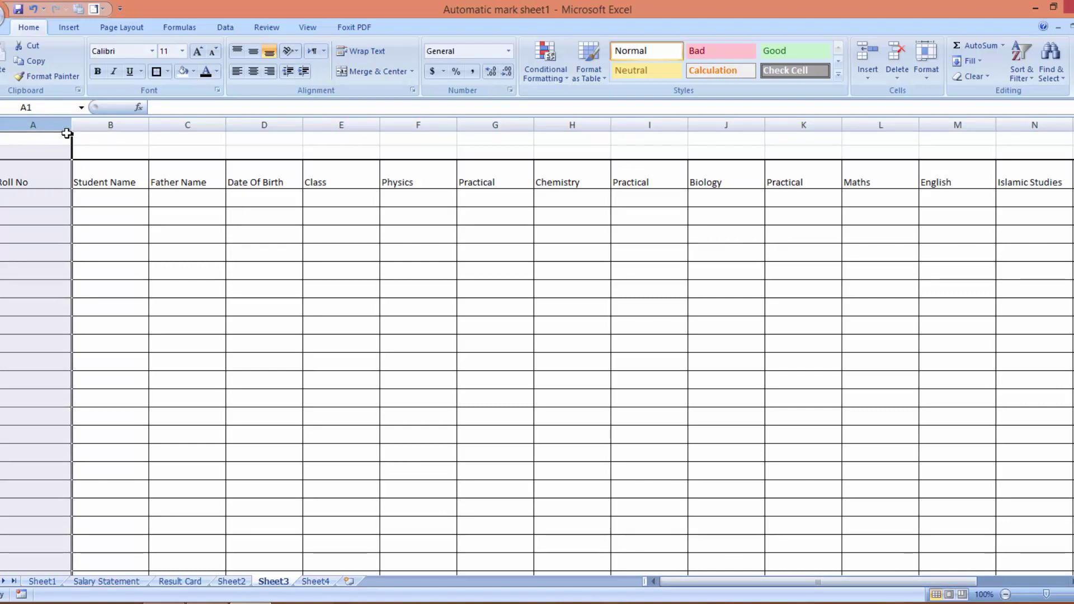
{"action": "left_click_drag", "start_coordinate": [72, 128], "coordinate": [38, 129]}
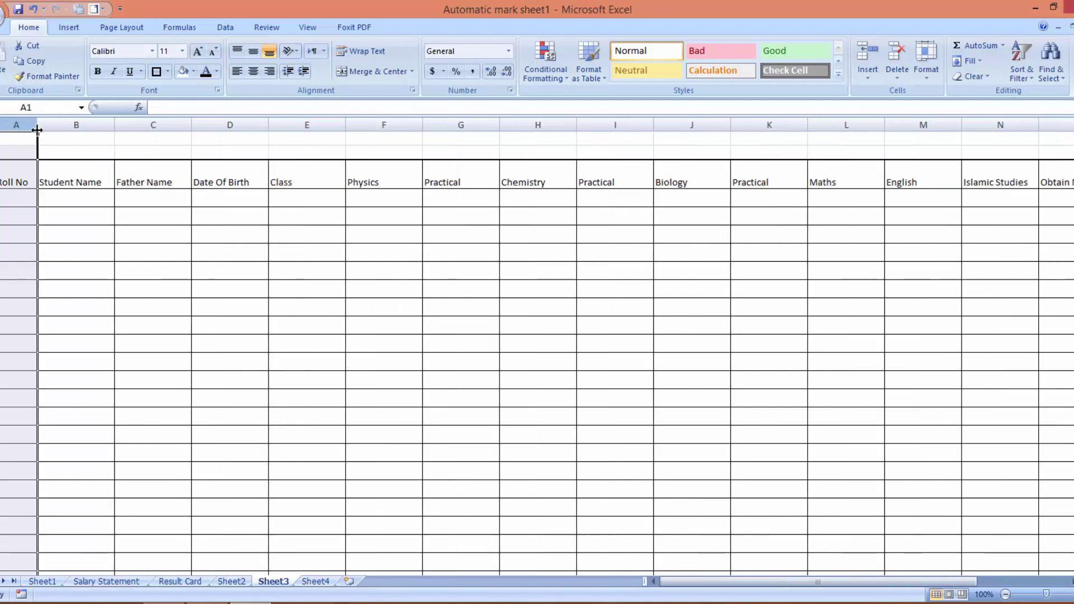
{"action": "left_click_drag", "start_coordinate": [114, 131], "coordinate": [108, 131]}
{"action": "left_click_drag", "start_coordinate": [340, 130], "coordinate": [295, 129]}
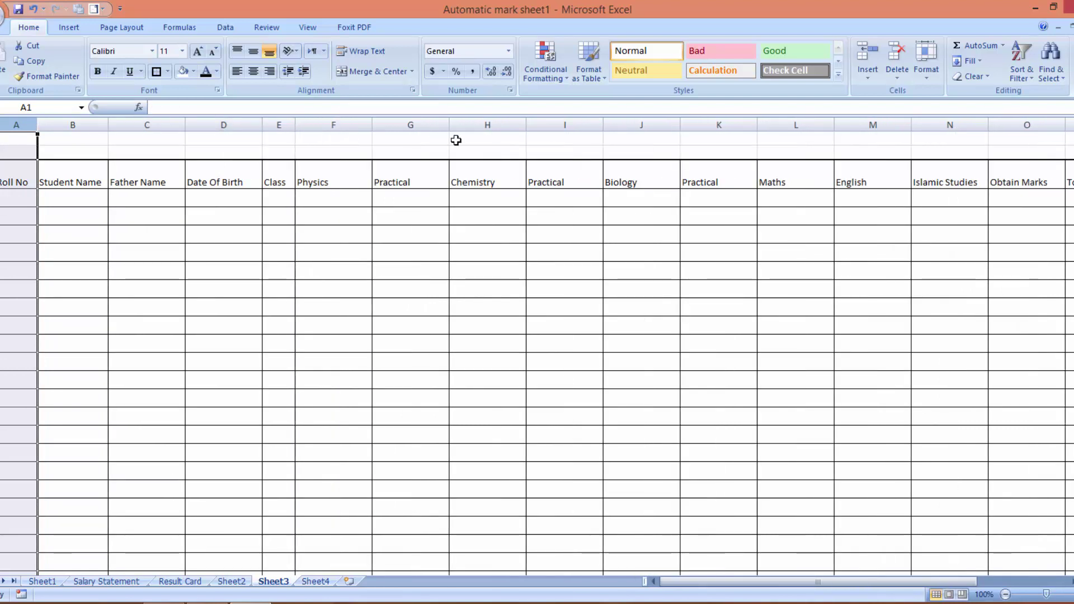
{"action": "left_click_drag", "start_coordinate": [449, 119], "coordinate": [425, 120]}
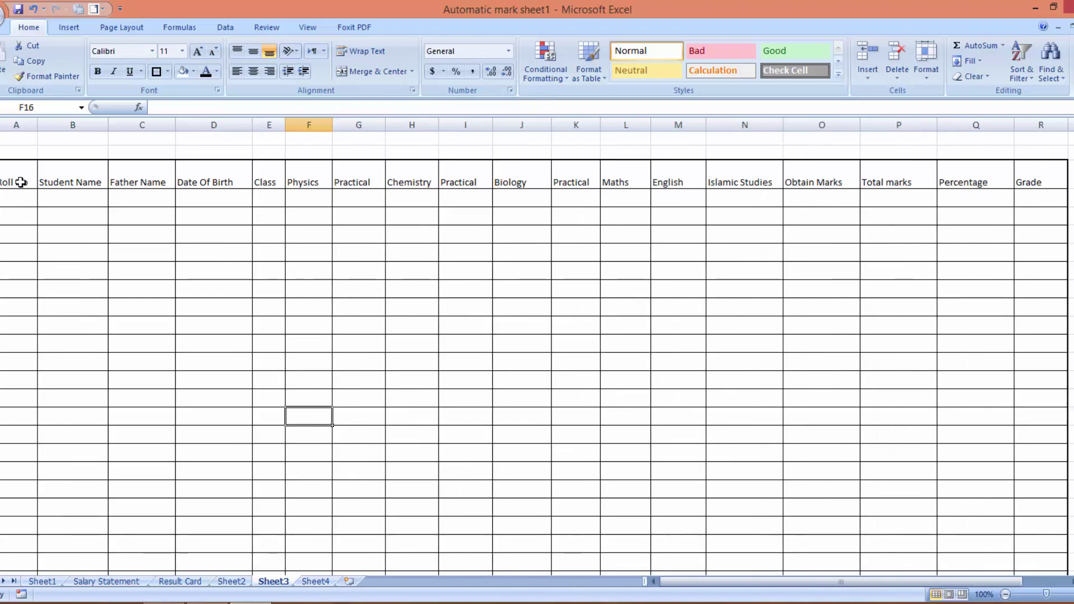
- Center the row 3 headings from Roll No to Grade horizontally and vertically, and make them bold, underlined and size 12
{"action": "left_click_drag", "start_coordinate": [0, 188], "coordinate": [1017, 177]}
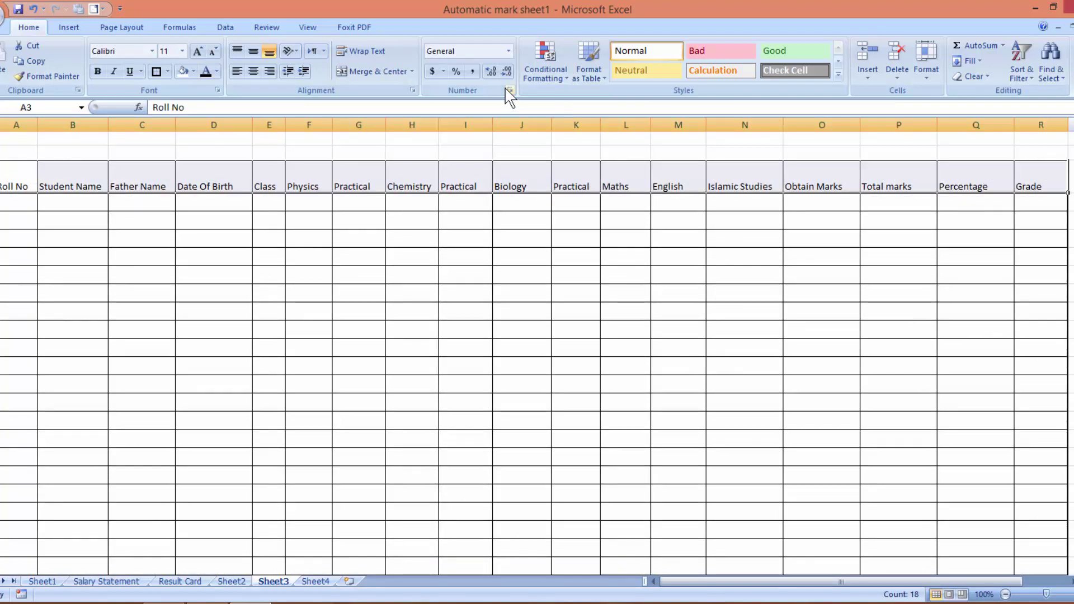
{"action": "left_click", "coordinate": [255, 74]}
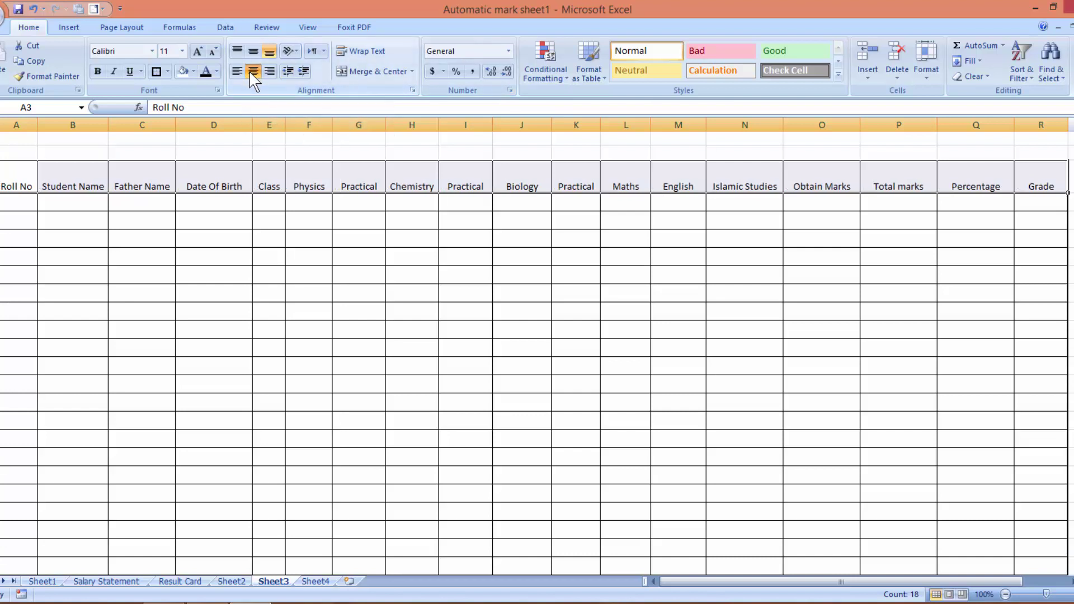
{"action": "left_click", "coordinate": [252, 54]}
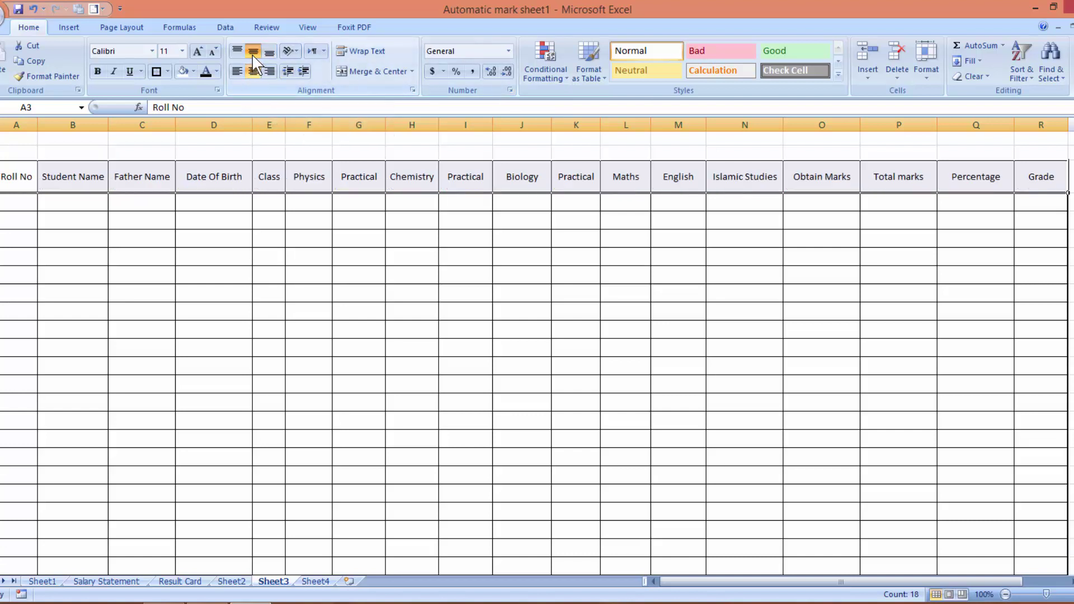
{"action": "left_click", "coordinate": [102, 78]}
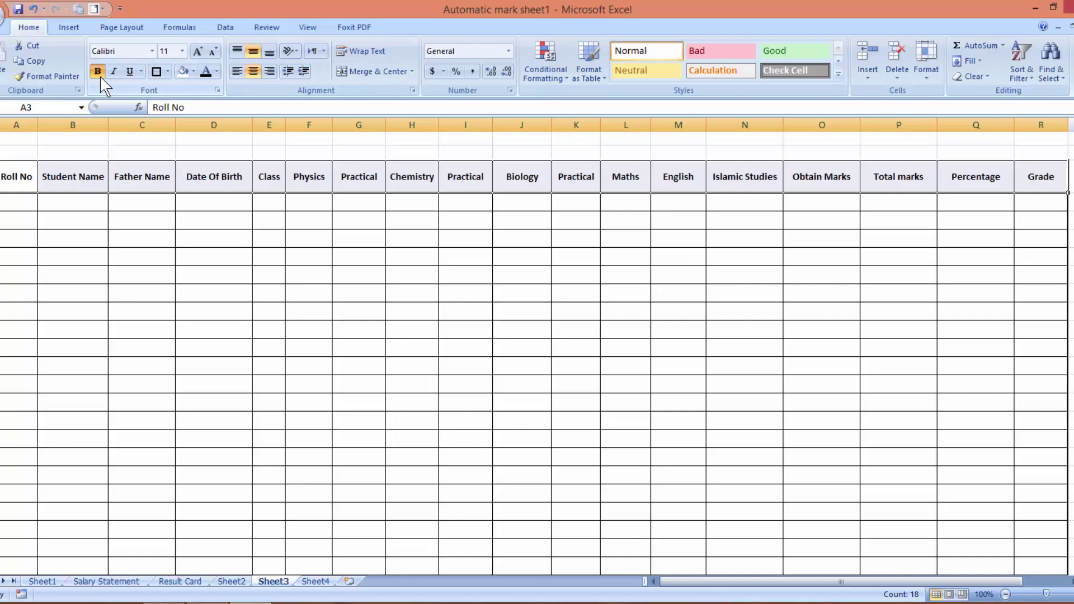
{"action": "left_click", "coordinate": [130, 73]}
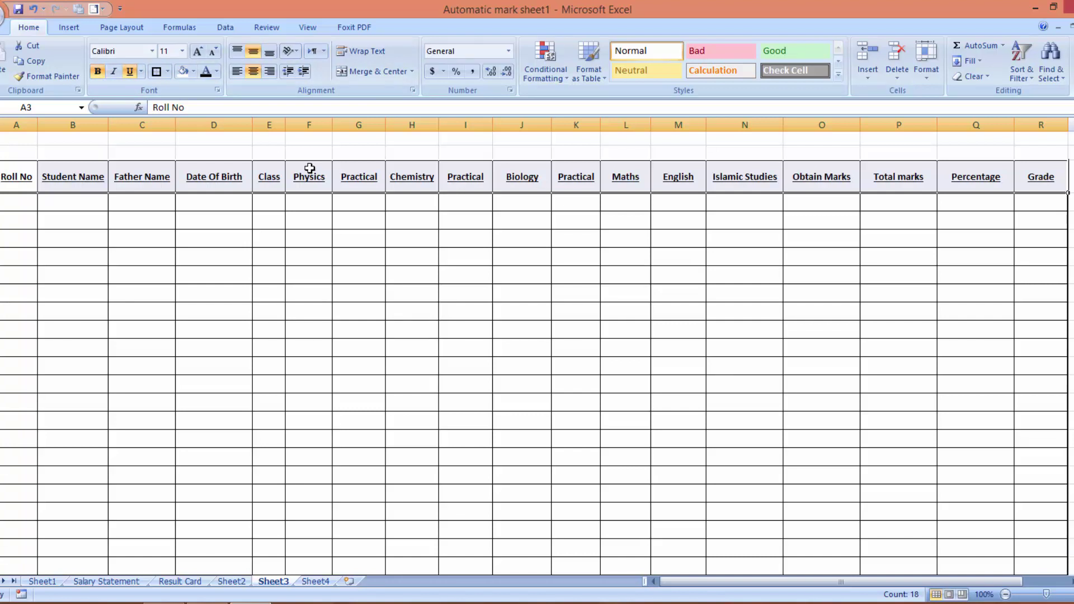
{"action": "left_click", "coordinate": [199, 52]}
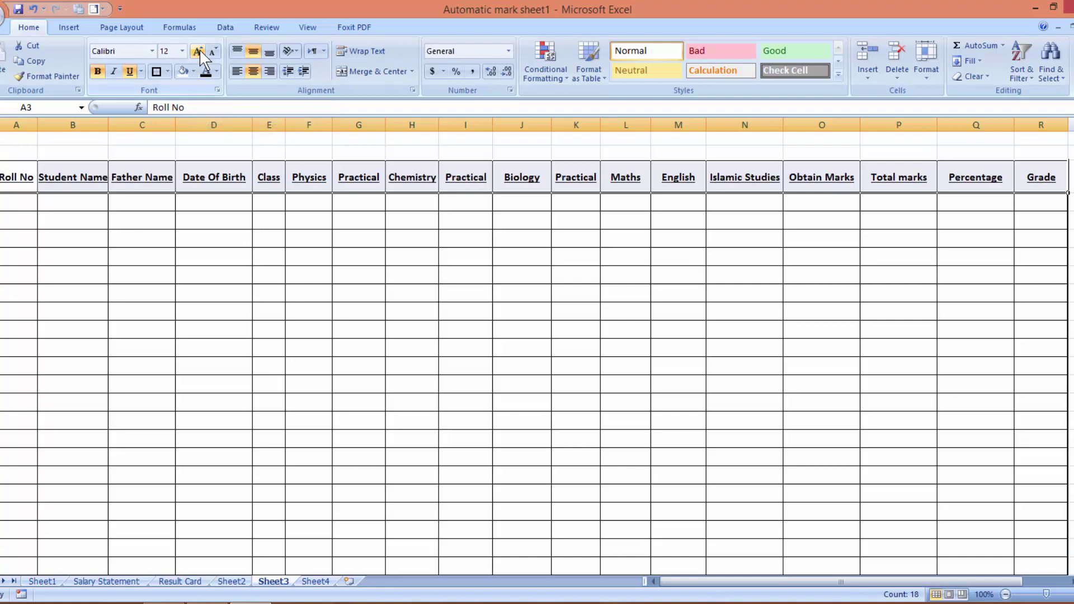
- Widen the Student Name, Father Name and Date Of Birth columns slightly to fit the enlarged headings
{"action": "left_click_drag", "start_coordinate": [176, 124], "coordinate": [182, 125]}
{"action": "left_click_drag", "start_coordinate": [260, 126], "coordinate": [263, 126]}
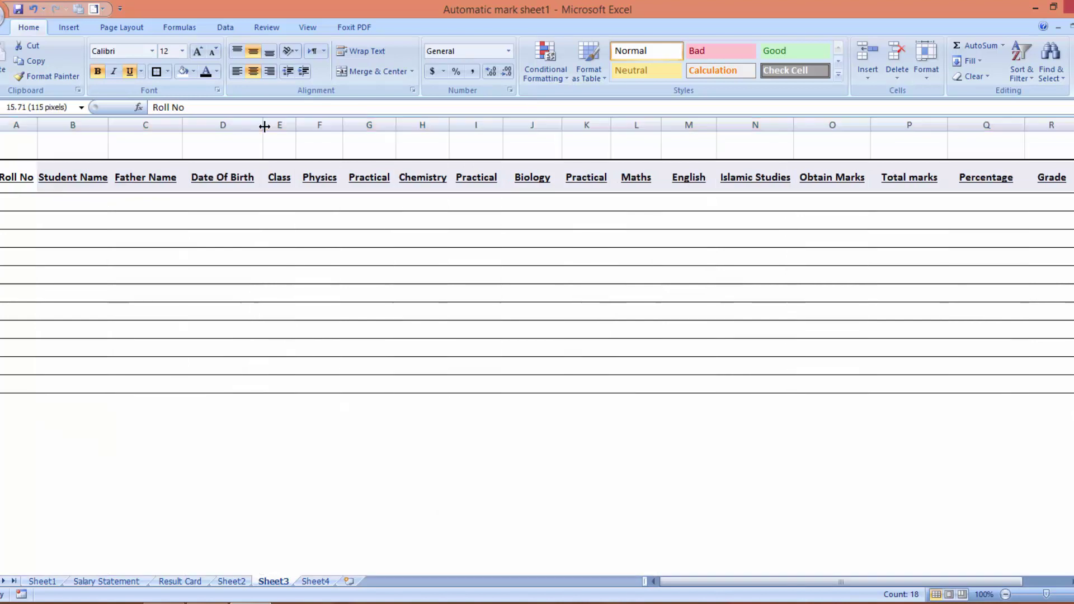
{"action": "left_click_drag", "start_coordinate": [109, 125], "coordinate": [115, 125]}
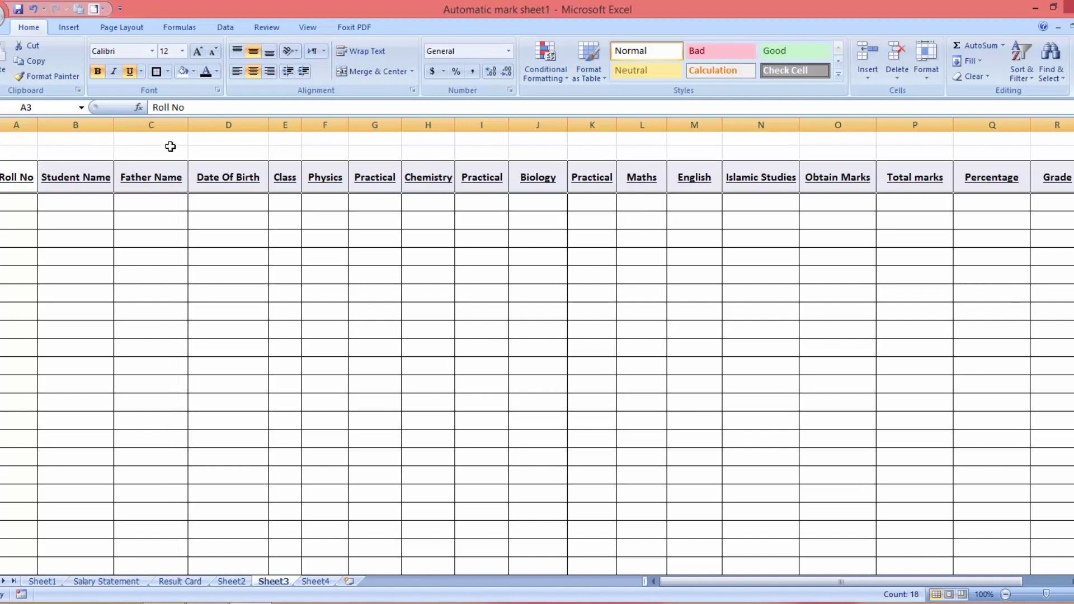
- Fill the heading row with the medium blue theme color, set its font to white, and clear the selection
{"action": "left_click", "coordinate": [193, 71]}
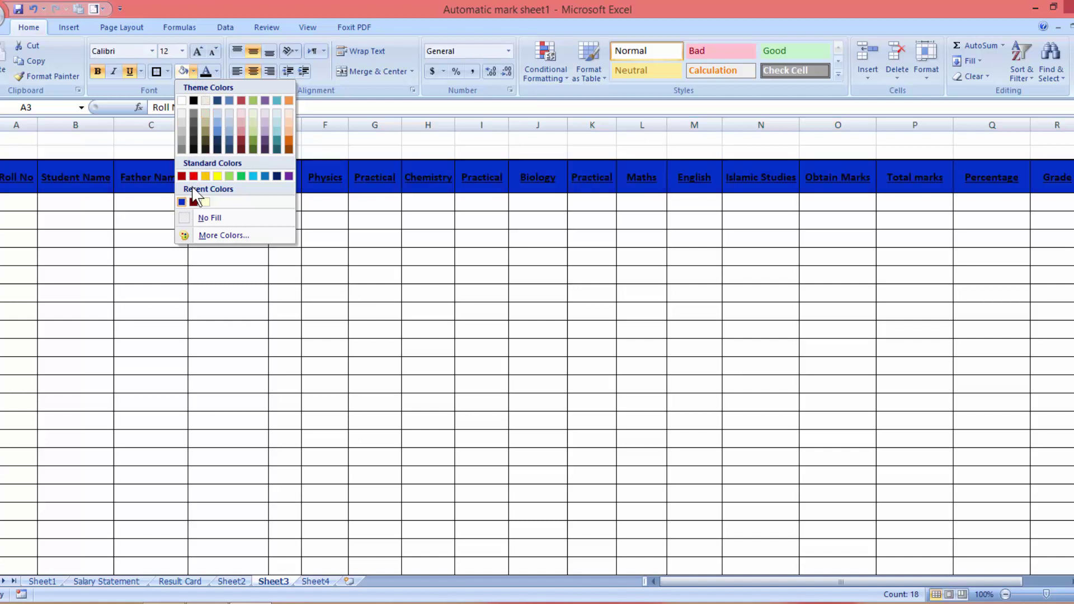
{"action": "left_click", "coordinate": [217, 130]}
{"action": "left_click", "coordinate": [217, 72]}
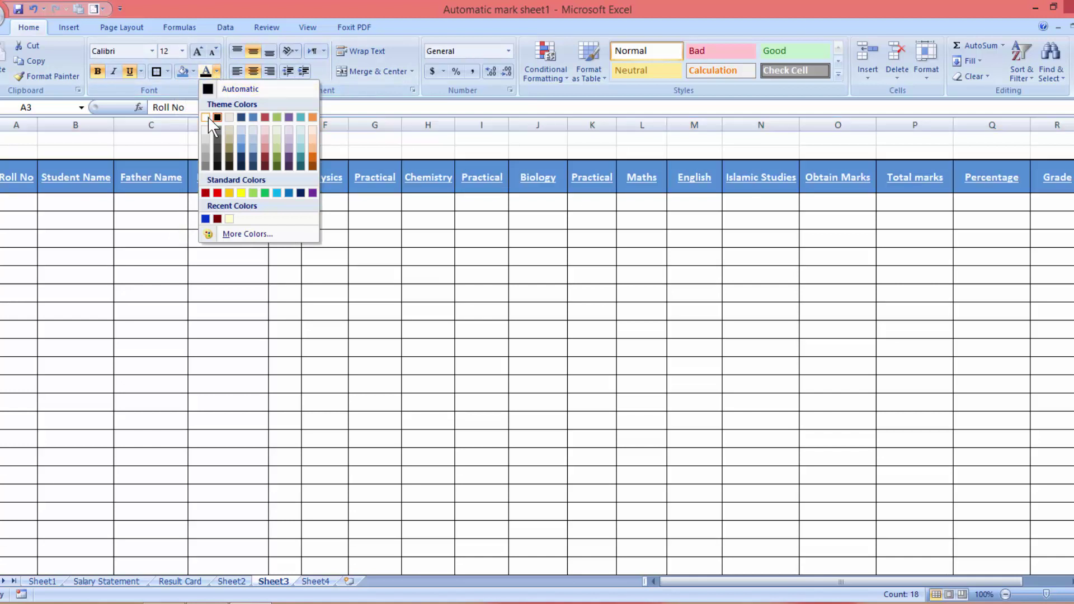
{"action": "left_click", "coordinate": [208, 117]}
{"action": "left_click", "coordinate": [204, 271]}
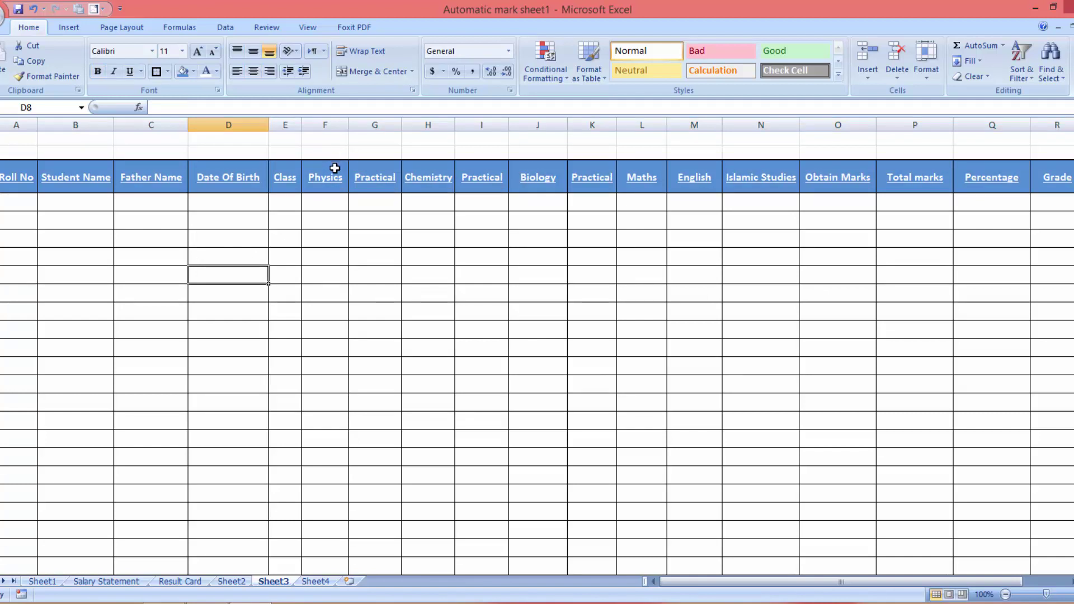
- Fill the Physics heading and its Practical heading green, and the Chemistry heading and its Practical heading red
{"action": "left_click_drag", "start_coordinate": [331, 171], "coordinate": [360, 173]}
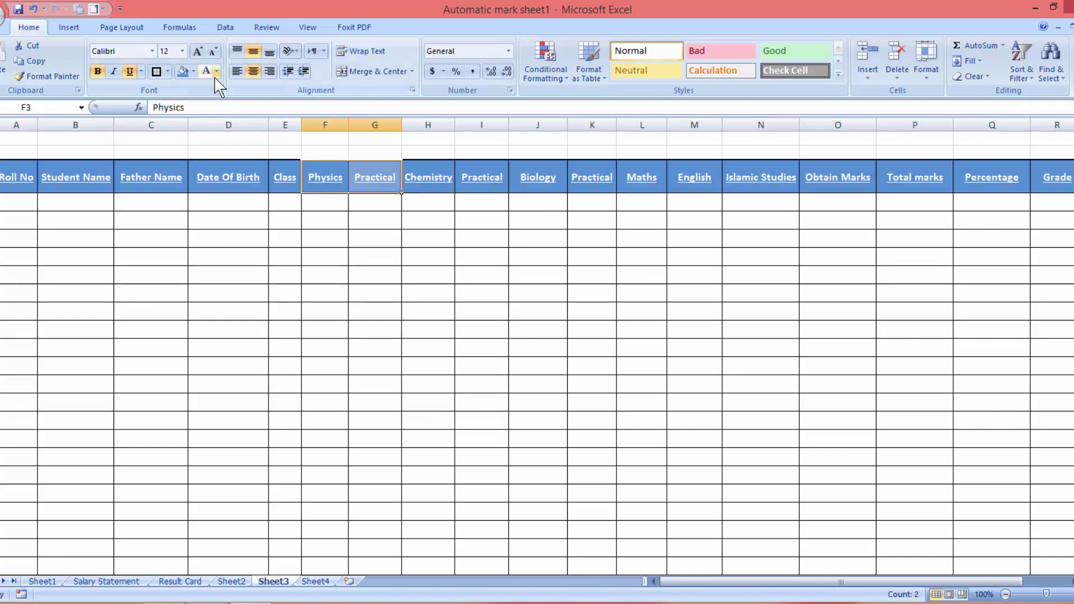
{"action": "left_click", "coordinate": [193, 71]}
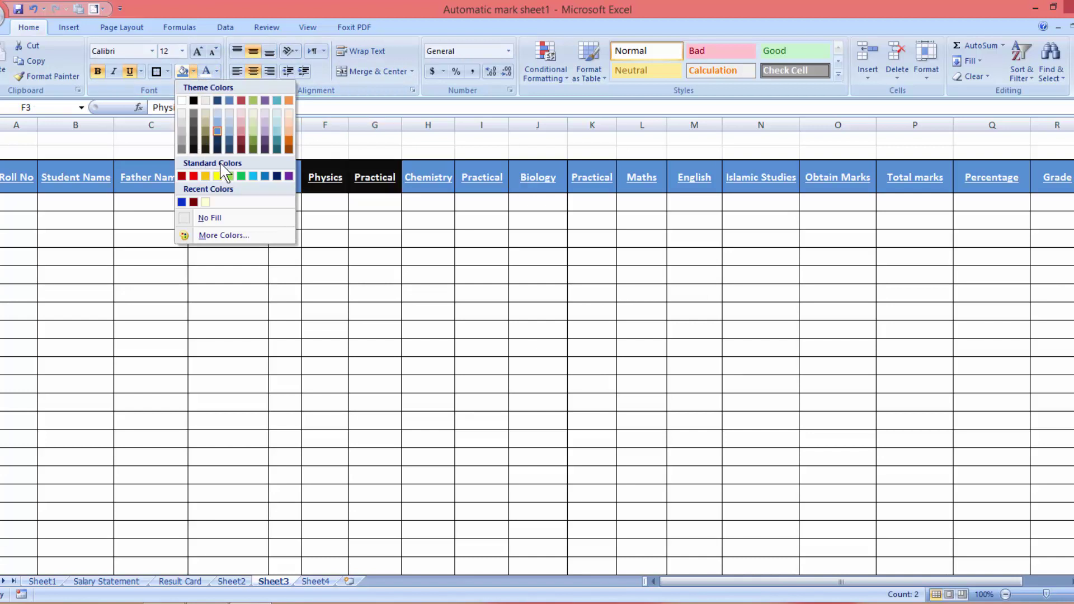
{"action": "left_click", "coordinate": [242, 176]}
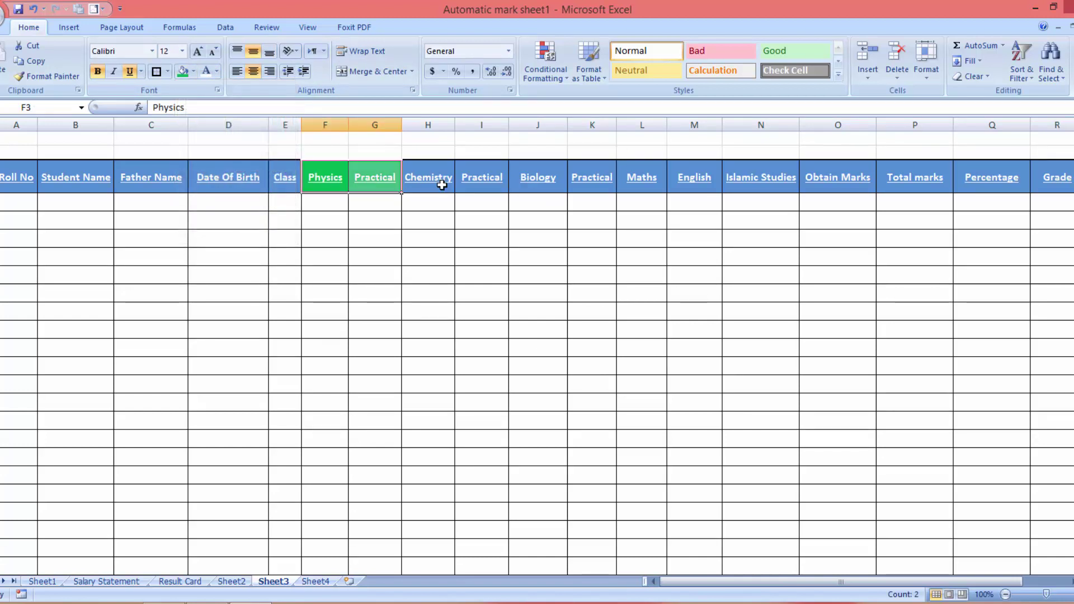
{"action": "left_click_drag", "start_coordinate": [439, 182], "coordinate": [464, 183]}
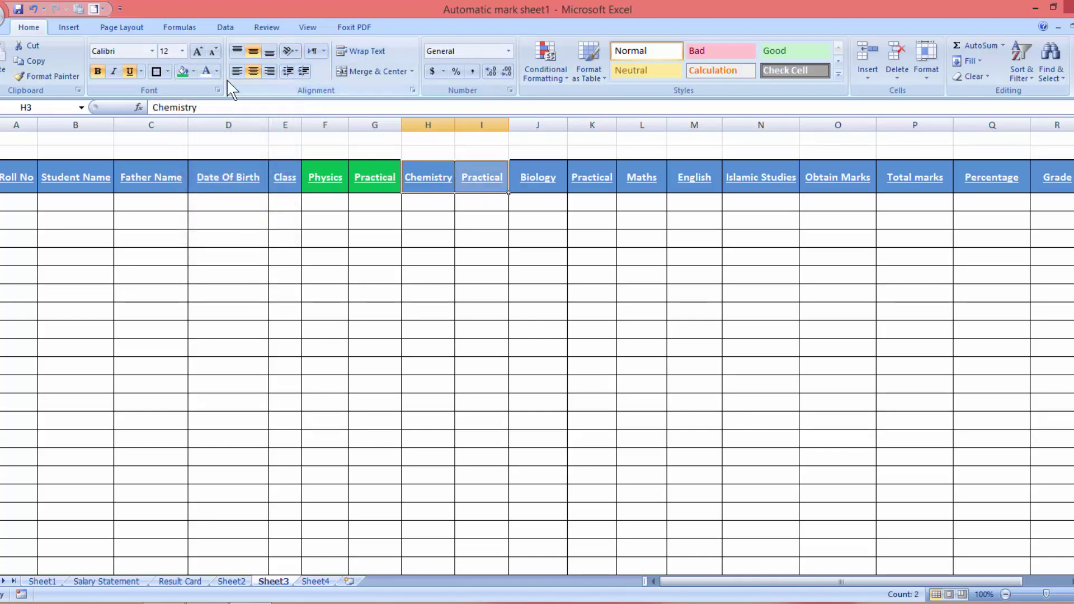
{"action": "left_click", "coordinate": [194, 72]}
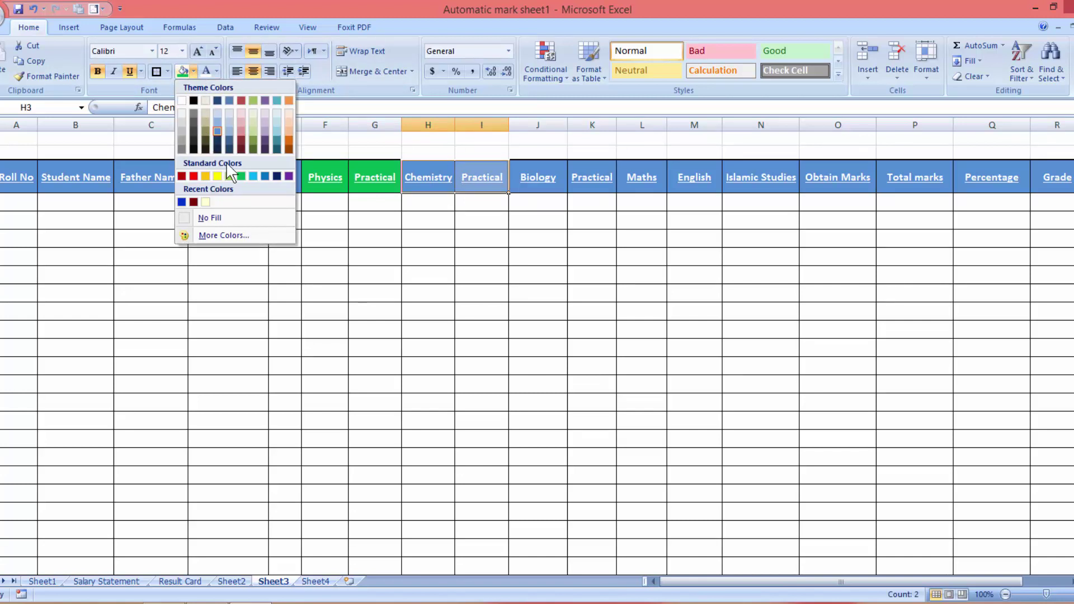
{"action": "left_click", "coordinate": [193, 176]}
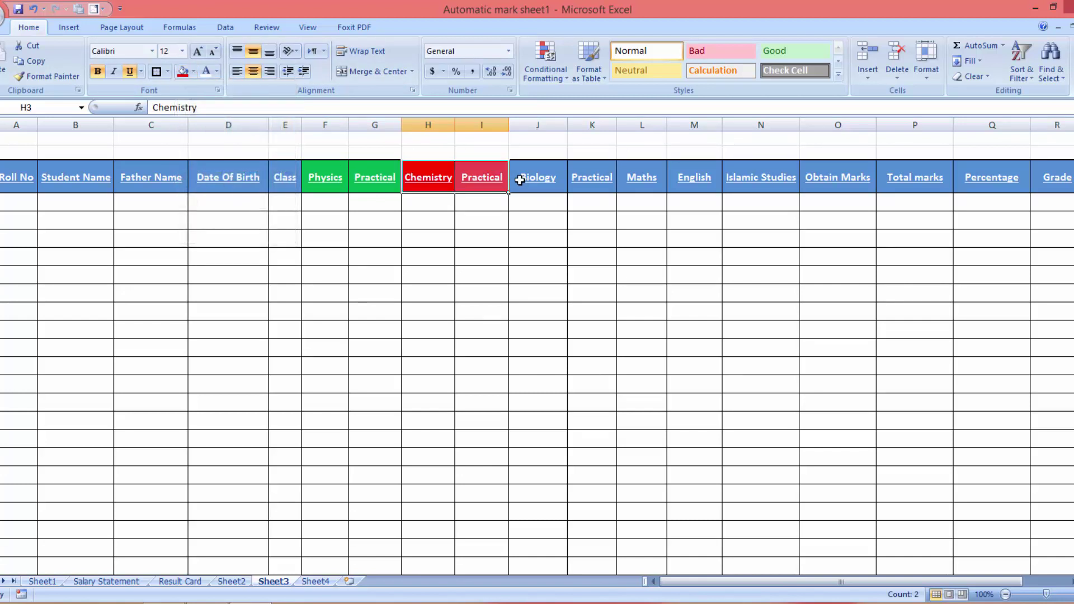
- Fill the Biology heading and its Practical heading with dark red and clear the selection
{"action": "left_click", "coordinate": [539, 180]}
{"action": "left_click_drag", "start_coordinate": [539, 179], "coordinate": [592, 179]}
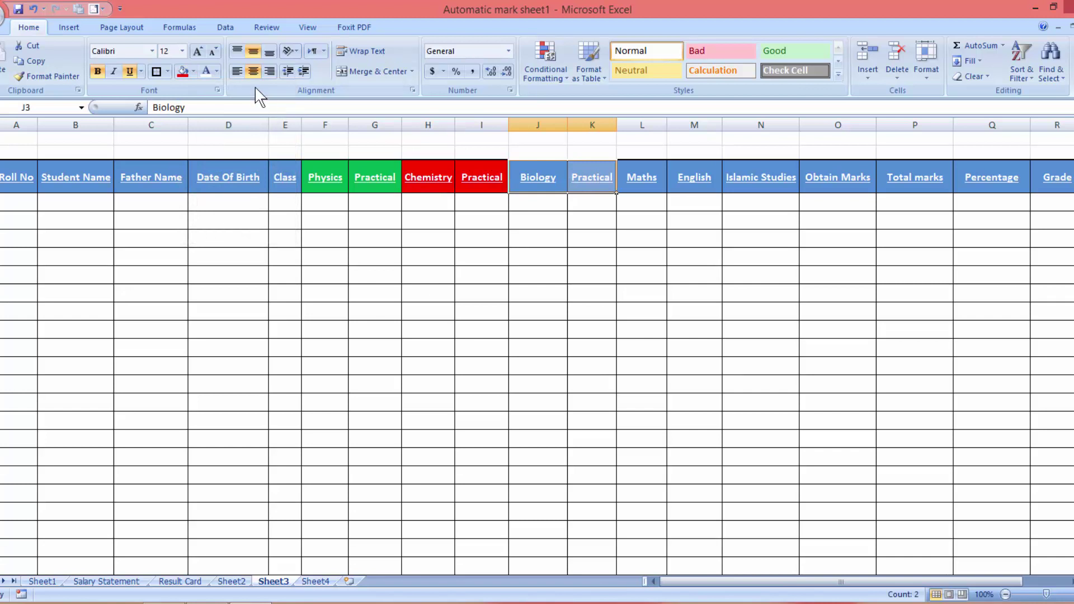
{"action": "left_click", "coordinate": [194, 72]}
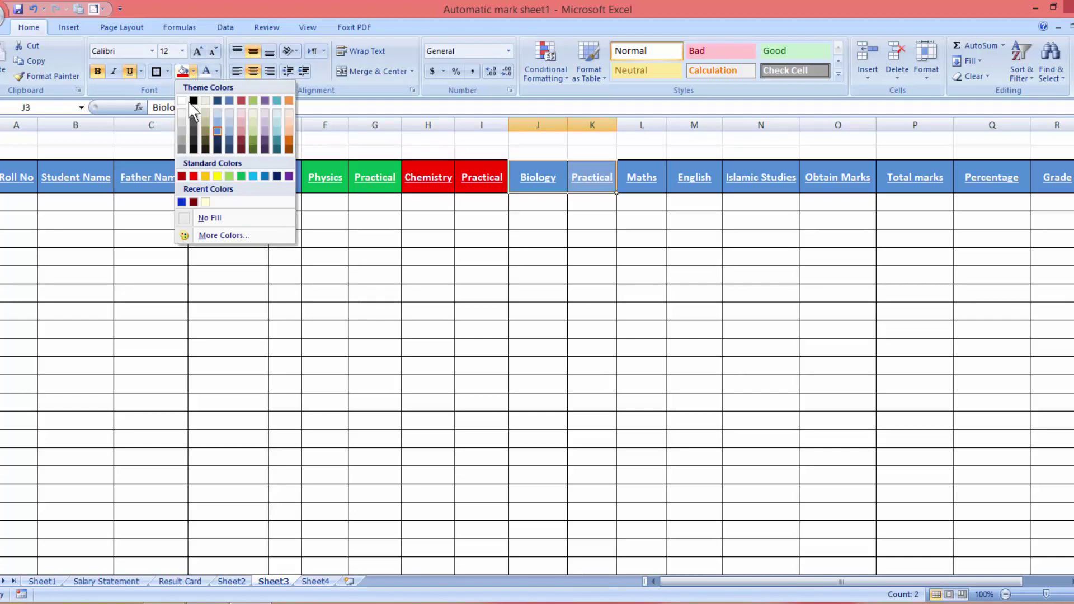
{"action": "left_click", "coordinate": [183, 177]}
{"action": "left_click", "coordinate": [512, 306]}
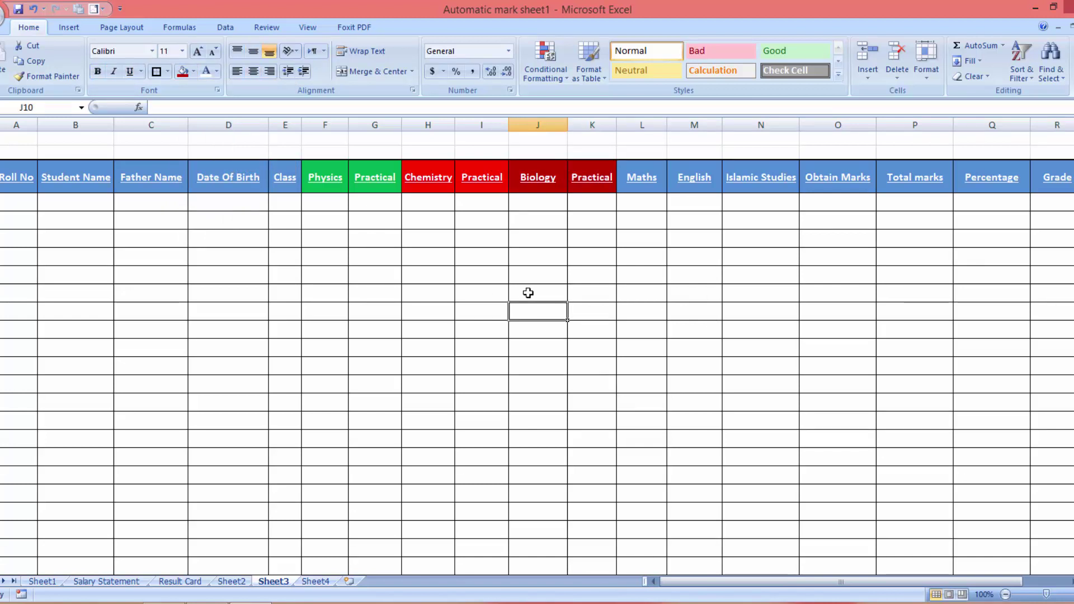
- Enter roll numbers 1 and 2 from A4, extend the series down to 20, and center the numbers
{"action": "left_click", "coordinate": [18, 200]}
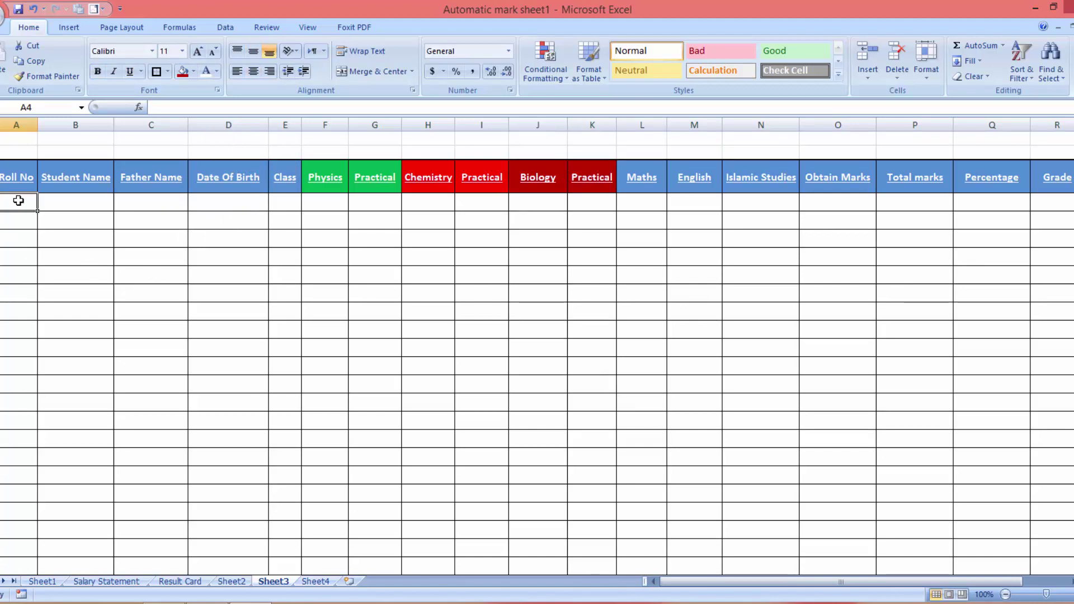
{"action": "type", "text": "1"}
{"action": "key", "text": "Return"}
{"action": "type", "text": "2"}
{"action": "key", "text": "Return"}
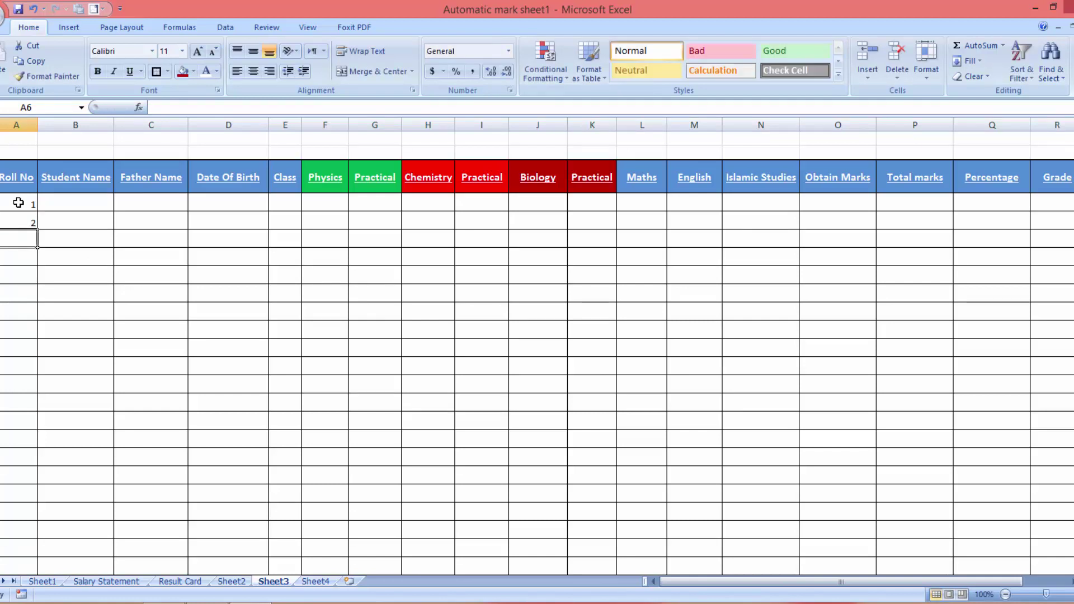
{"action": "left_click_drag", "start_coordinate": [16, 204], "coordinate": [36, 228]}
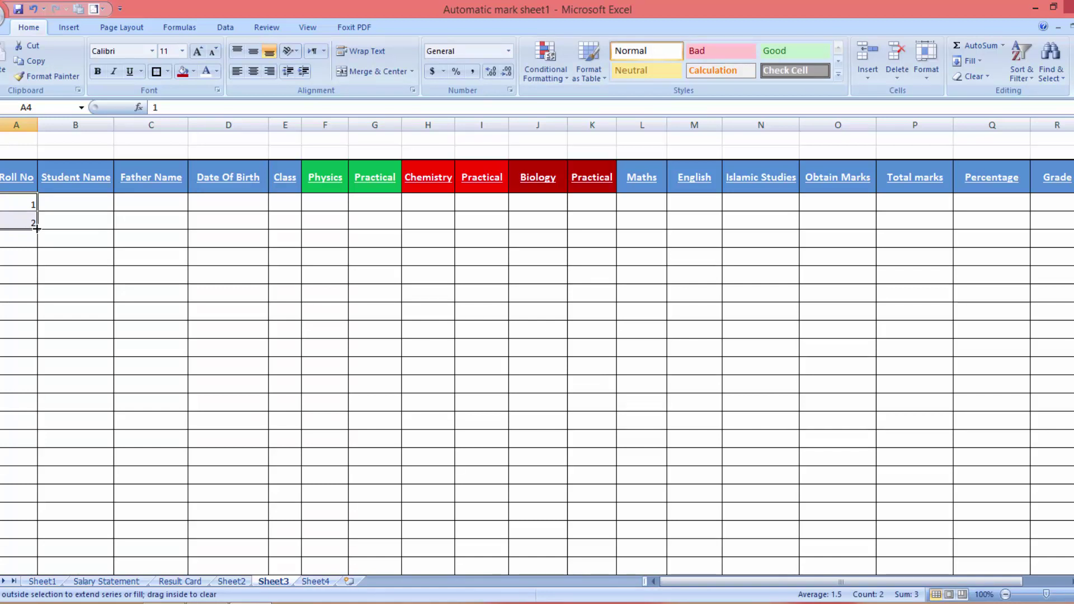
{"action": "left_click_drag", "start_coordinate": [36, 228], "coordinate": [36, 556]}
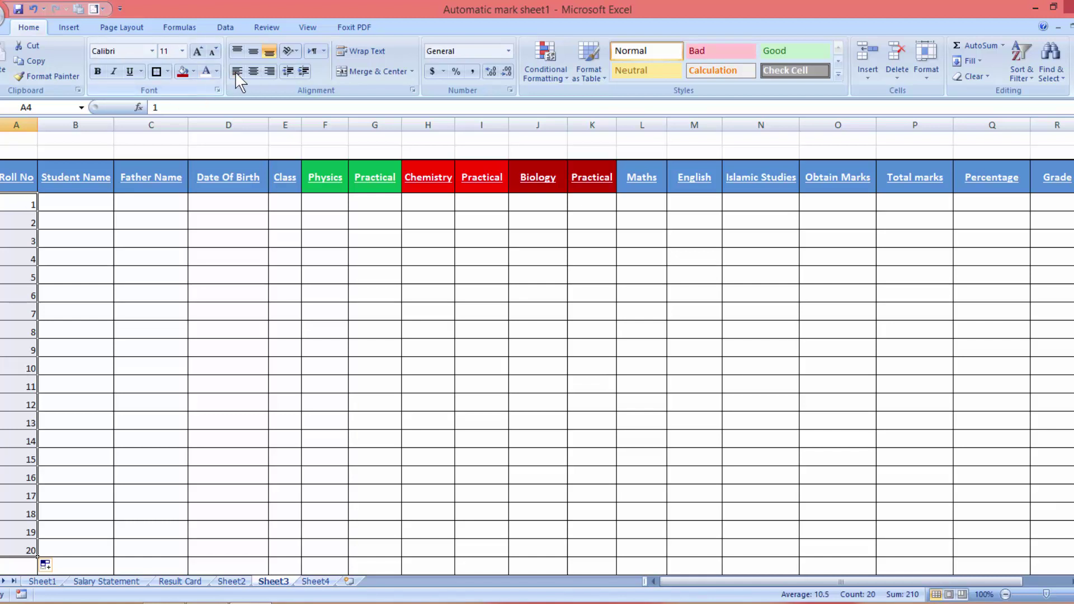
{"action": "left_click", "coordinate": [253, 72]}
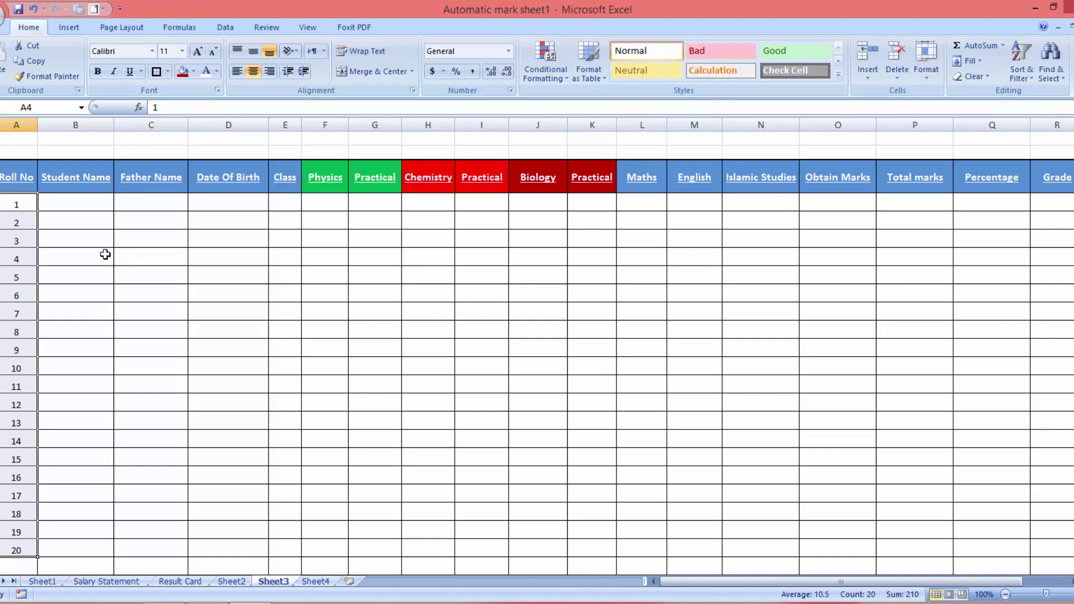
- Fill in student names, father names, birth dates and class ix for roll numbers 1 to 13, plus subject marks for 1 to 9
{"action": "left_click", "coordinate": [91, 209]}
{"action": "type", "text": "amir\tsaqlain saqib\tmaqbool farid\tnaqeeb shehzad\tserfaraz aman\tnajeeb laiq hussain\trahil naqeeb\tmansoor aftab\tamir lawrance\tsaqeeb laiba\tjandal nurul aain\timdad imdadullah\tlahore mansoor\tmiandad"}
{"action": "left_click", "coordinate": [288, 436]}
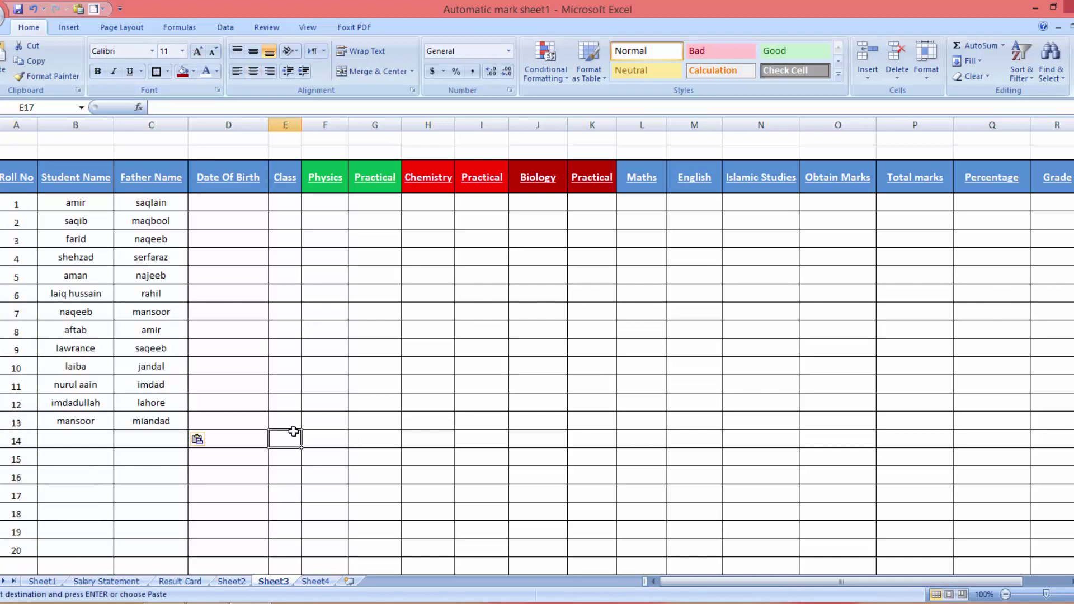
{"action": "left_click", "coordinate": [221, 201]}
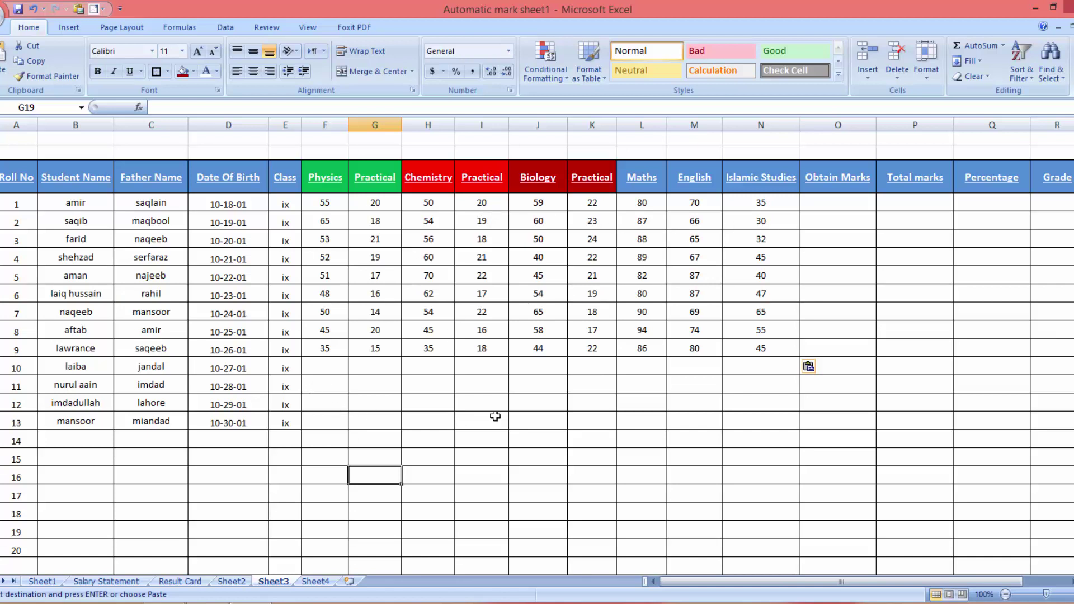
- Total the subject marks in O4 with =SUM(F4:N4), copy the formula down to O12, and center the results
{"action": "left_click", "coordinate": [830, 206]}
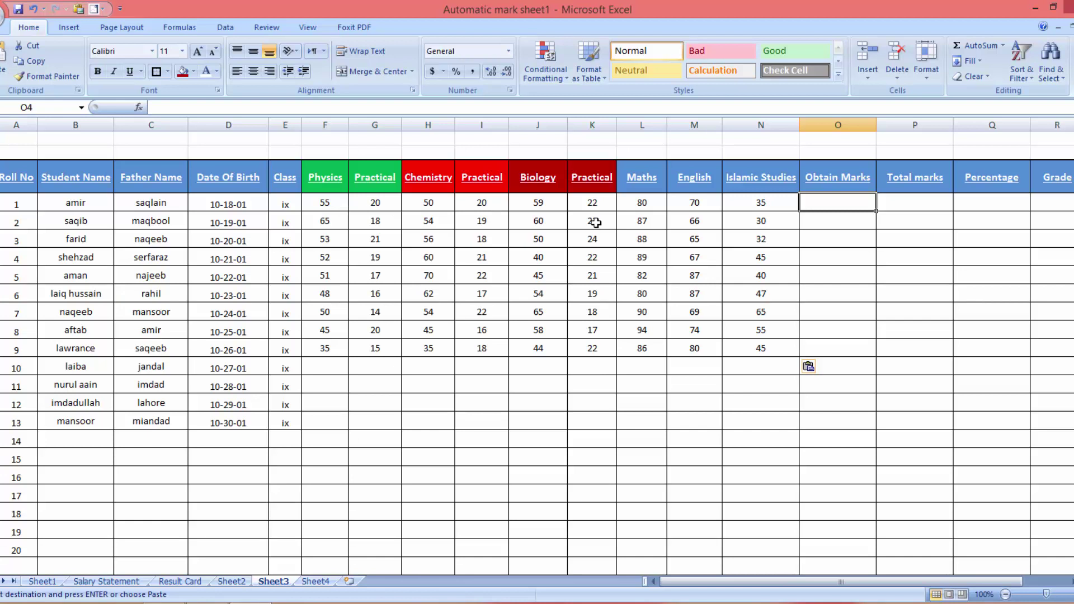
{"action": "key", "text": "alt+equal"}
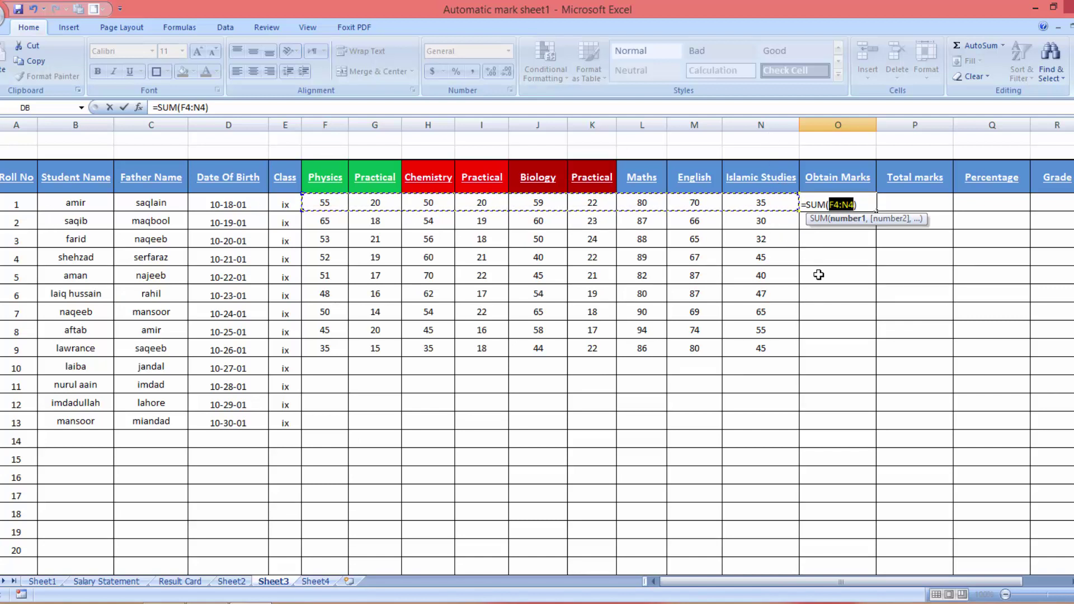
{"action": "key", "text": "Return"}
{"action": "left_click", "coordinate": [855, 202]}
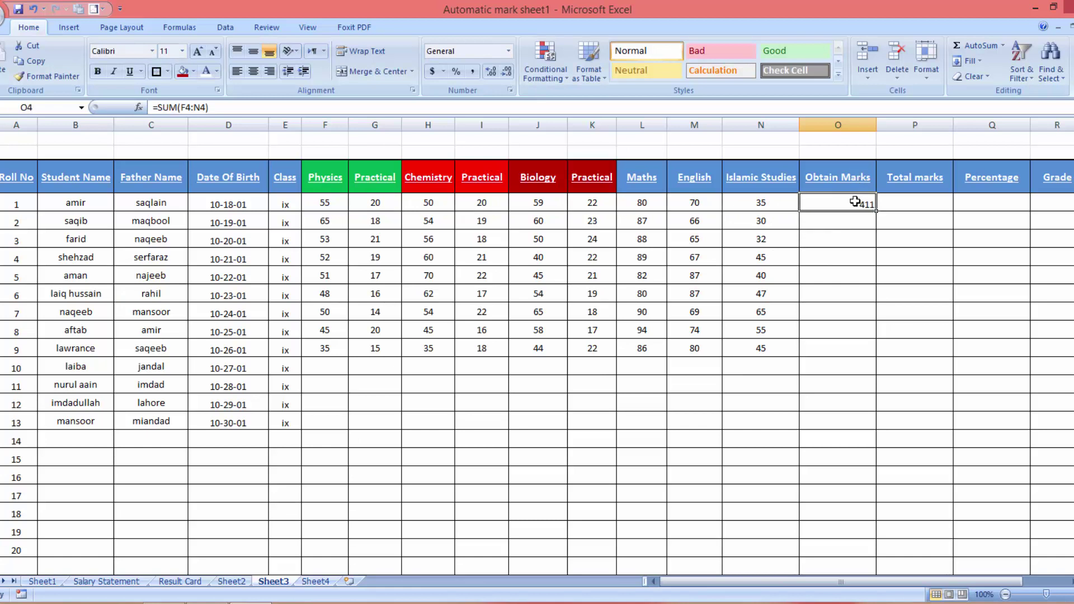
{"action": "left_click_drag", "start_coordinate": [878, 211], "coordinate": [866, 356]}
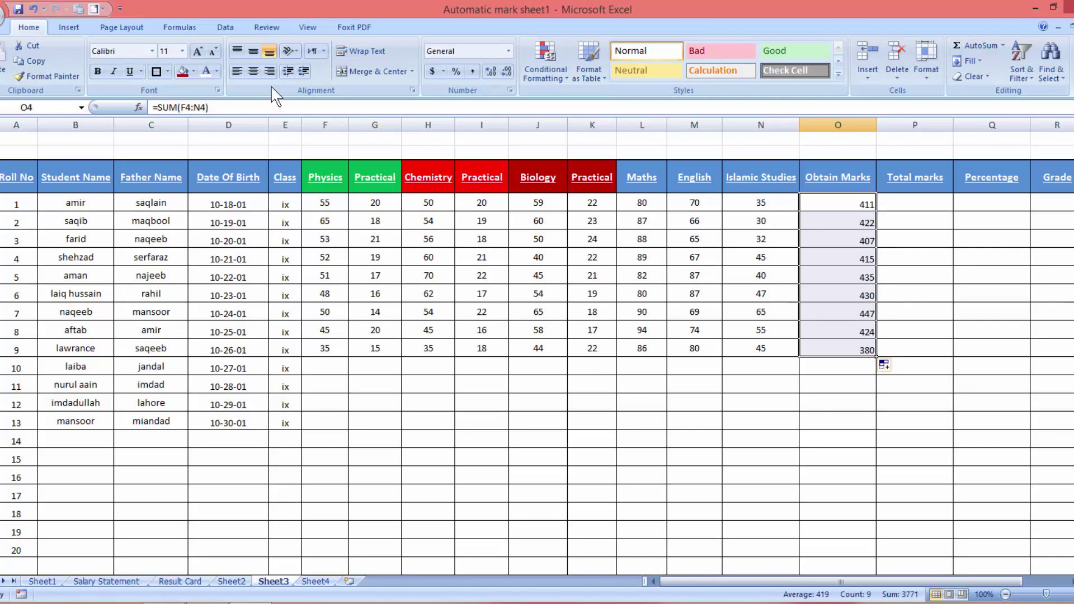
{"action": "left_click", "coordinate": [253, 71]}
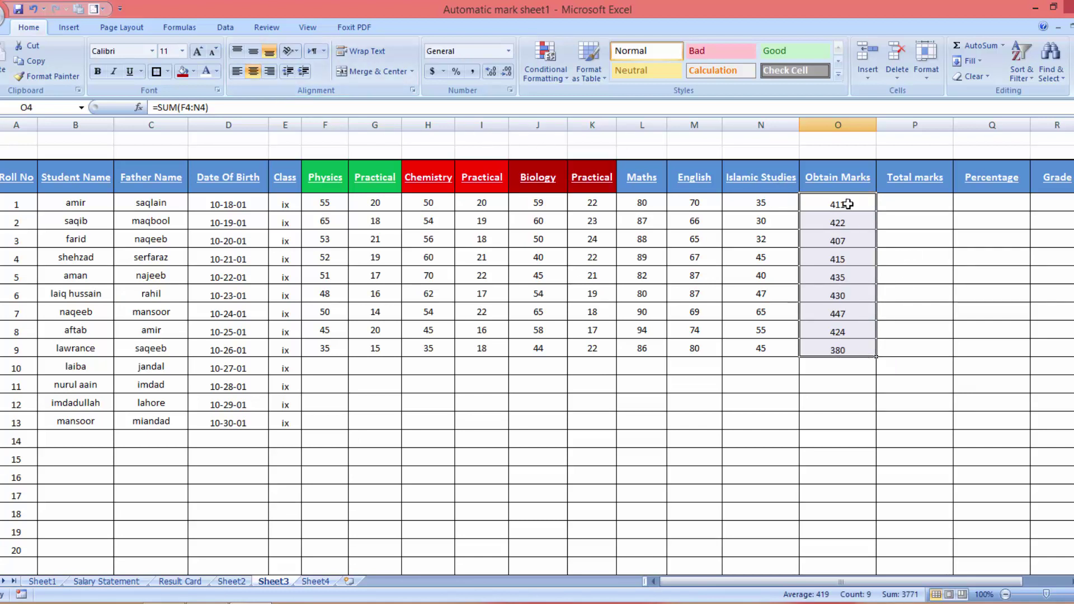
- Replace the Islamic Studies marks in N4:N12 with 70, 65, 67, 73, 68, 81, 66, 70 and 71, and select P4
{"action": "left_click", "coordinate": [899, 213]}
{"action": "left_click", "coordinate": [903, 204]}
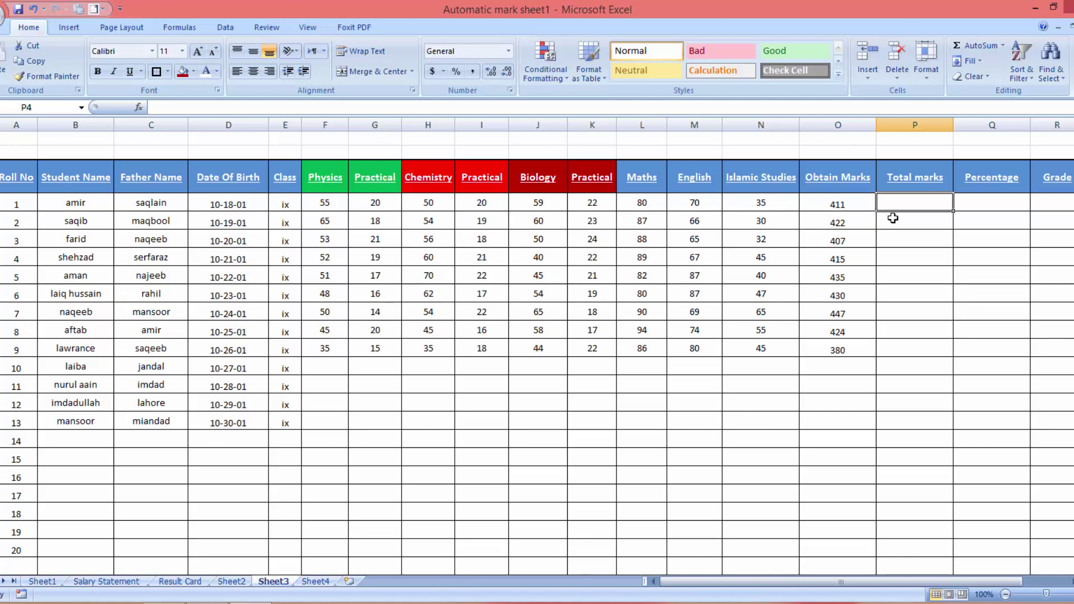
{"action": "left_click", "coordinate": [759, 205]}
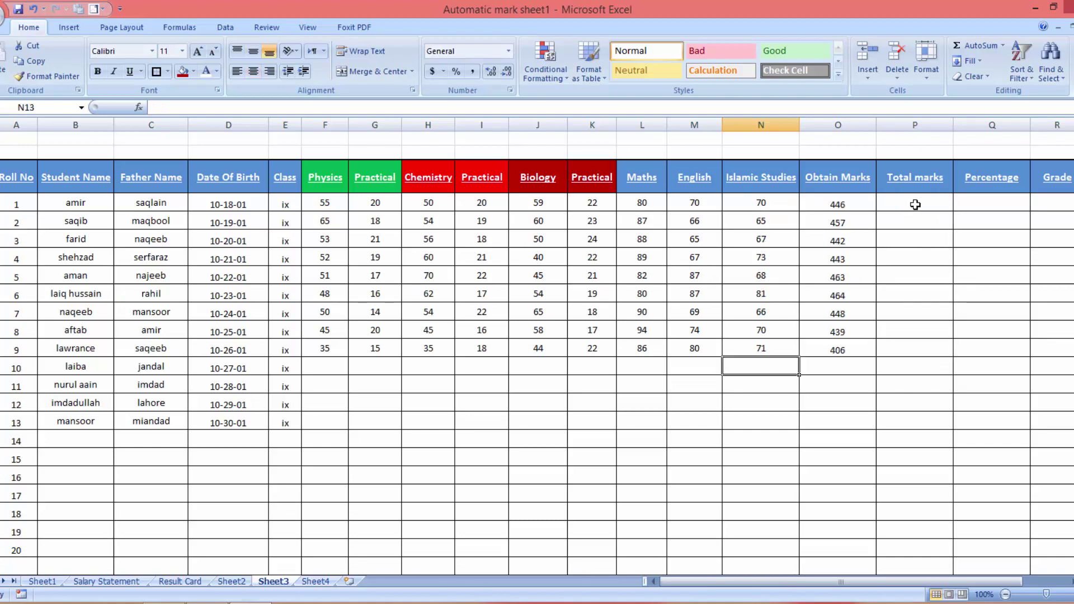
{"action": "left_click", "coordinate": [916, 205]}
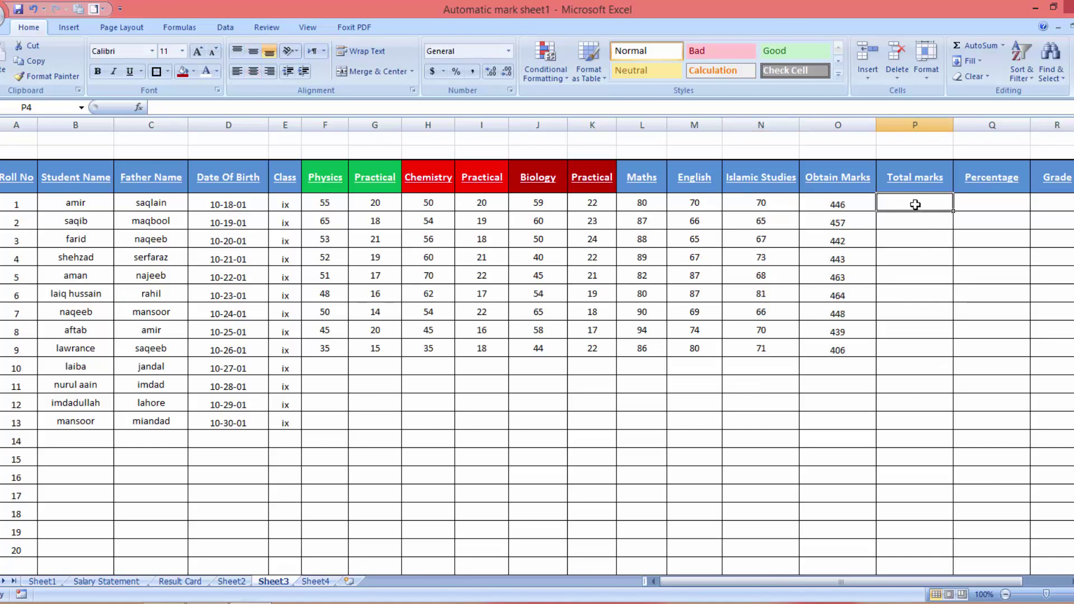
- Enter 600 as the total marks in P4, copy it down to P12, and center the values
{"action": "type", "text": "600"}
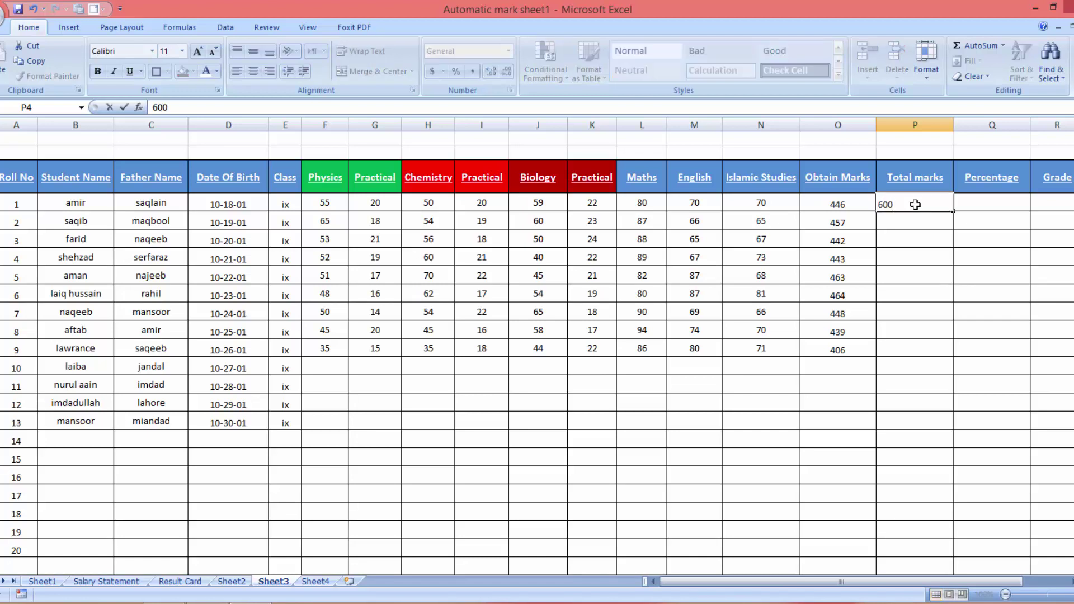
{"action": "key", "text": "Return"}
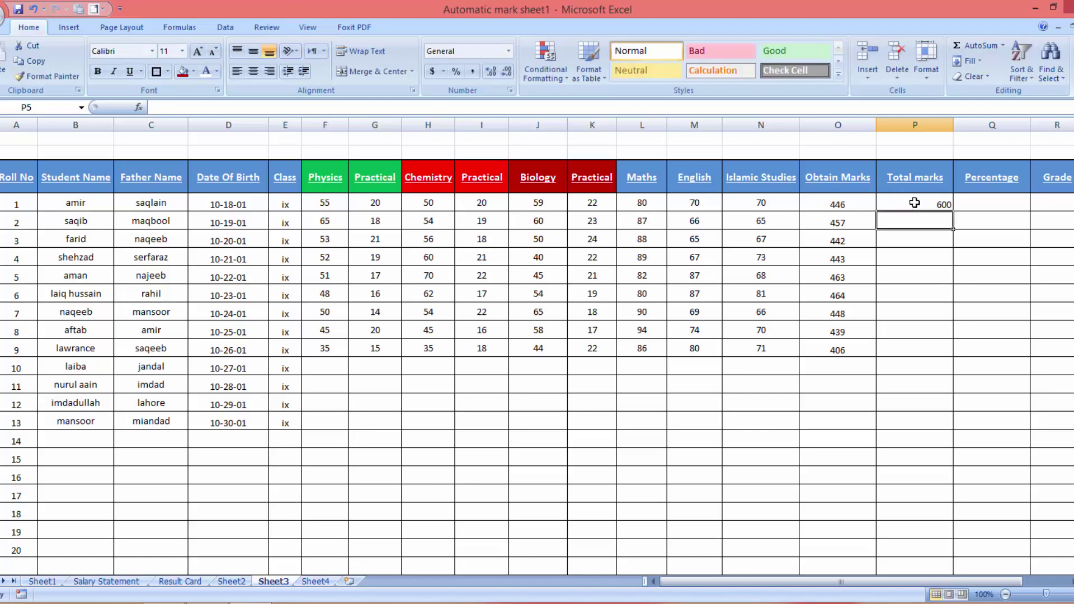
{"action": "left_click", "coordinate": [918, 205]}
{"action": "left_click_drag", "start_coordinate": [953, 210], "coordinate": [953, 353]}
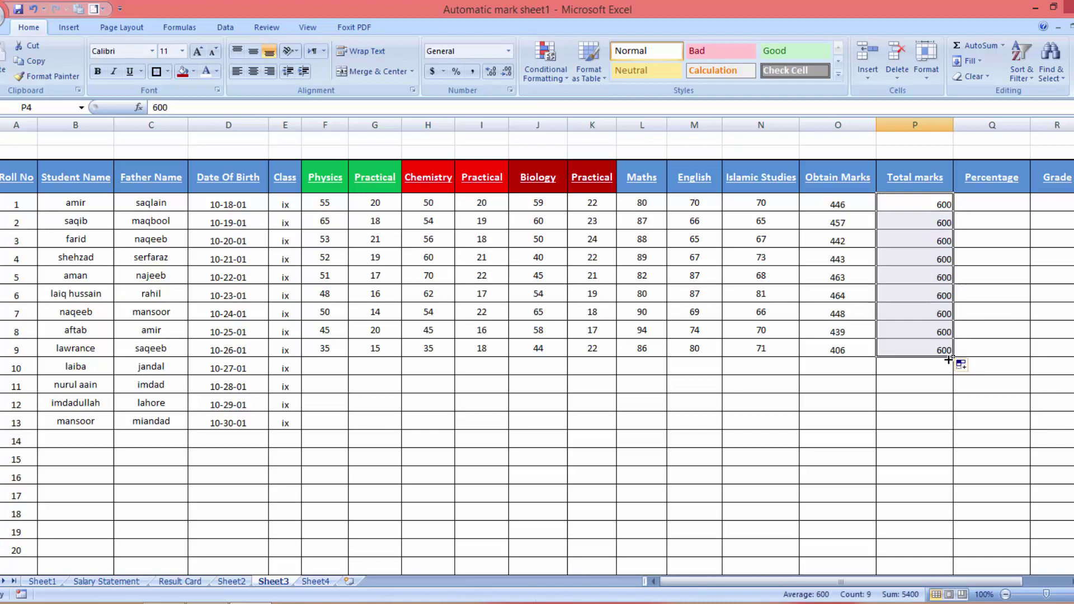
{"action": "left_click", "coordinate": [254, 73]}
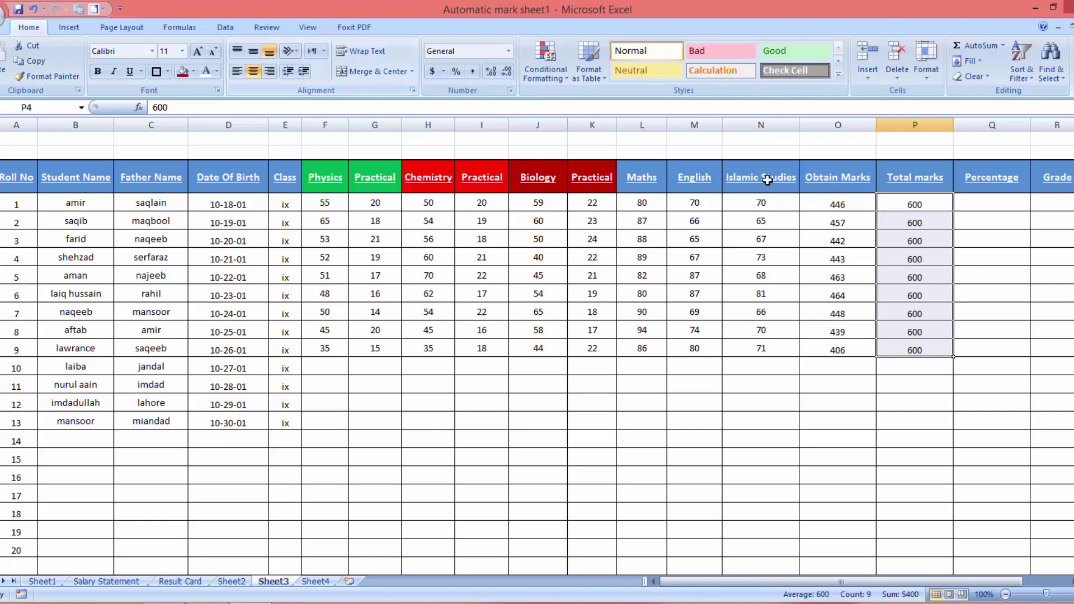
- Calculate the percentage in Q4 with =O4*100/P4 and copy the formula down to Q12
{"action": "left_click", "coordinate": [975, 209]}
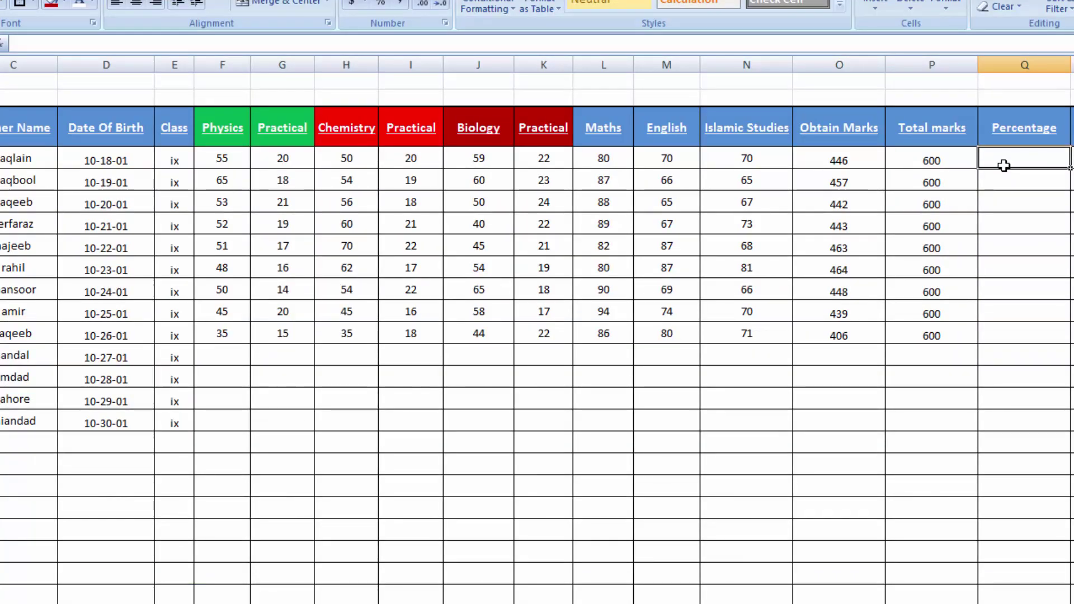
{"action": "type", "text": "="}
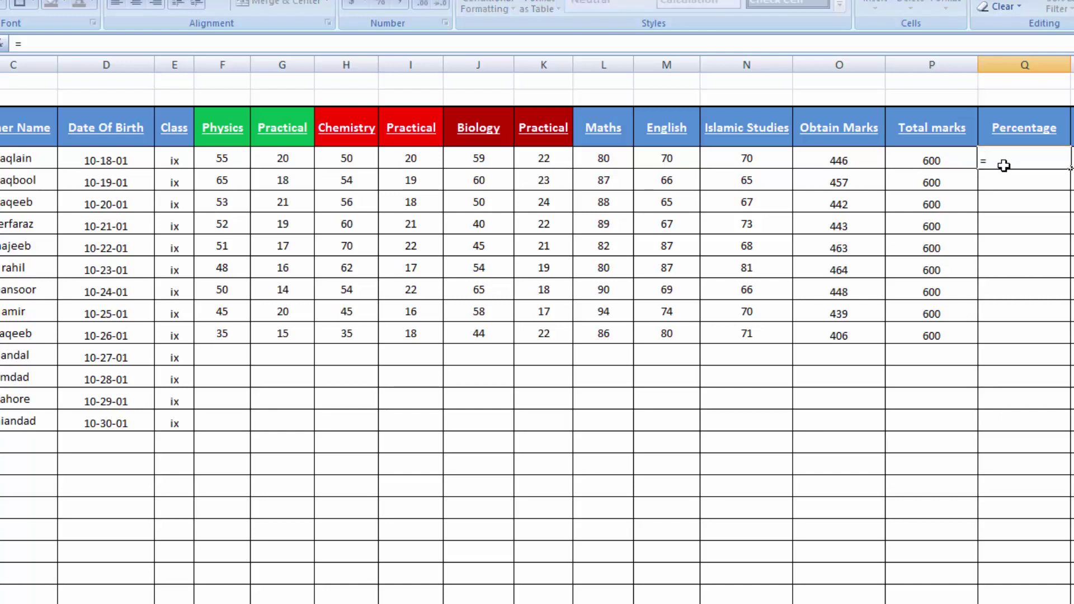
{"action": "left_click", "coordinate": [853, 164]}
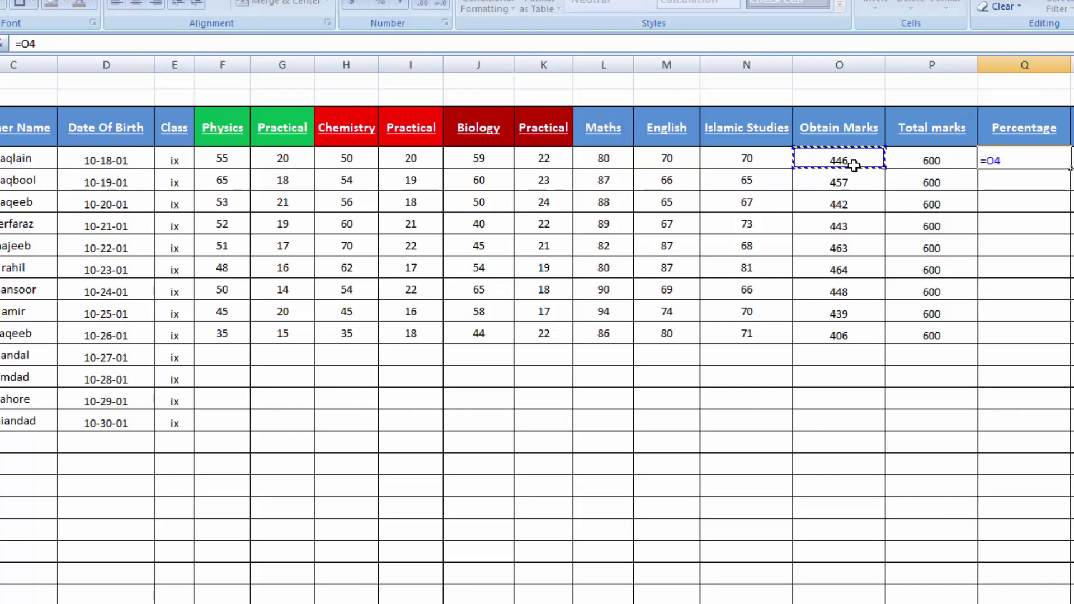
{"action": "type", "text": "*1"}
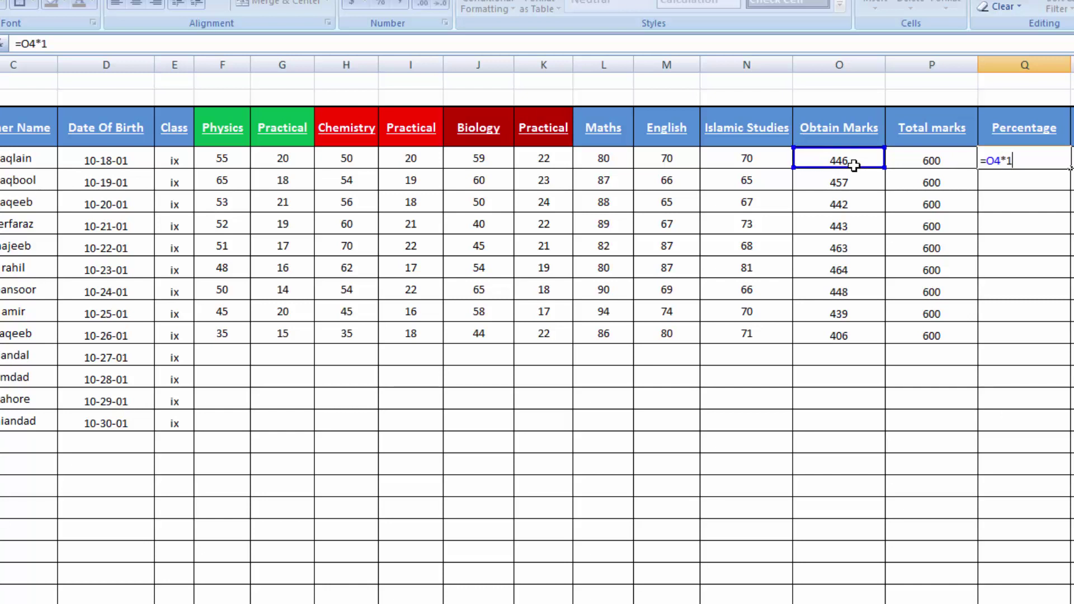
{"action": "type", "text": "00/"}
{"action": "left_click", "coordinate": [920, 160]}
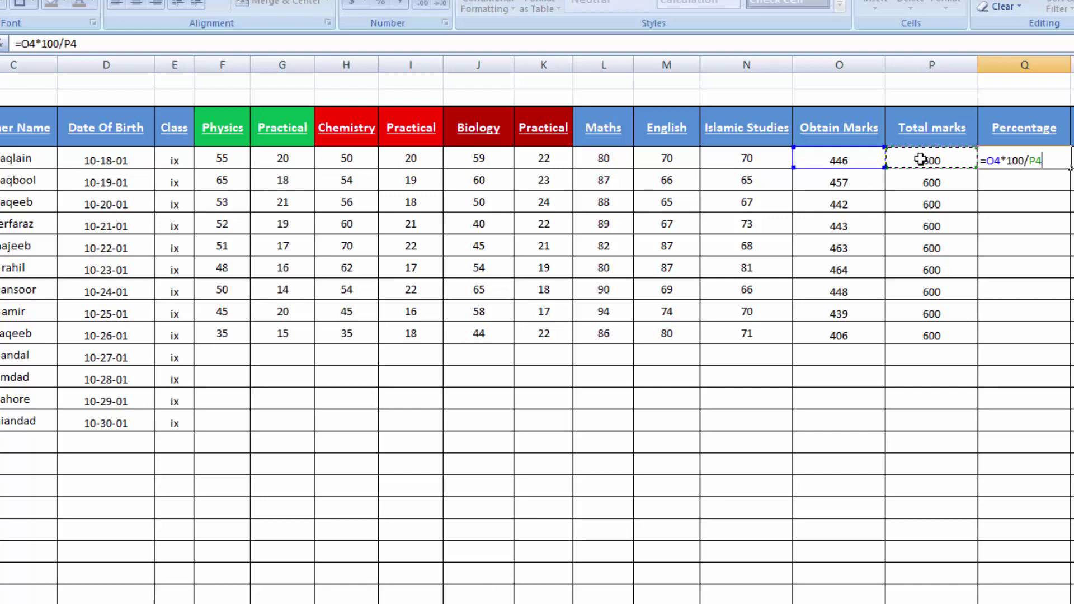
{"action": "key", "text": "Return"}
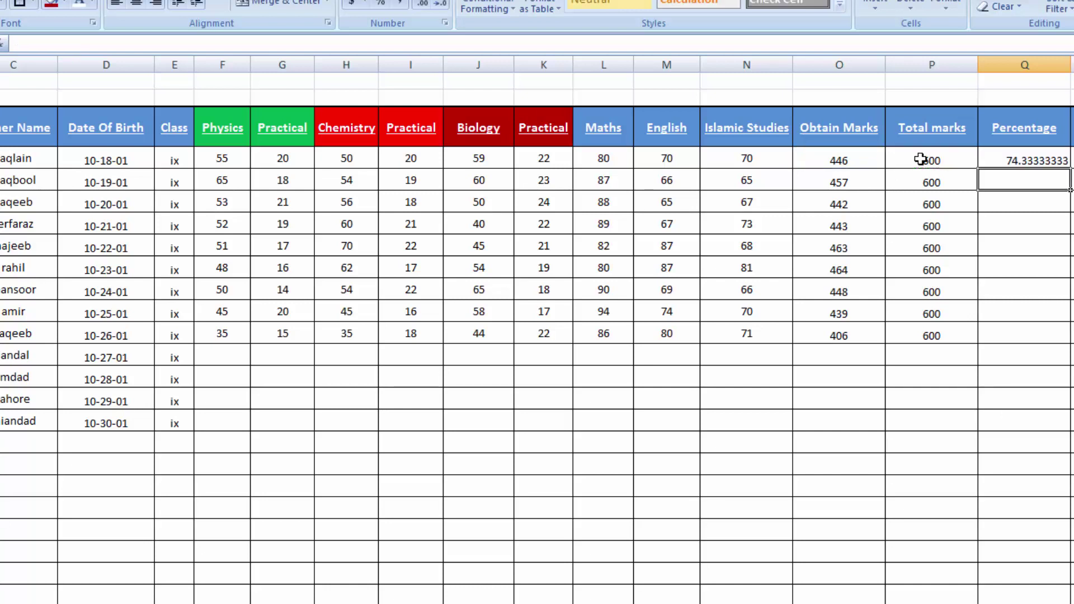
{"action": "left_click", "coordinate": [1031, 156]}
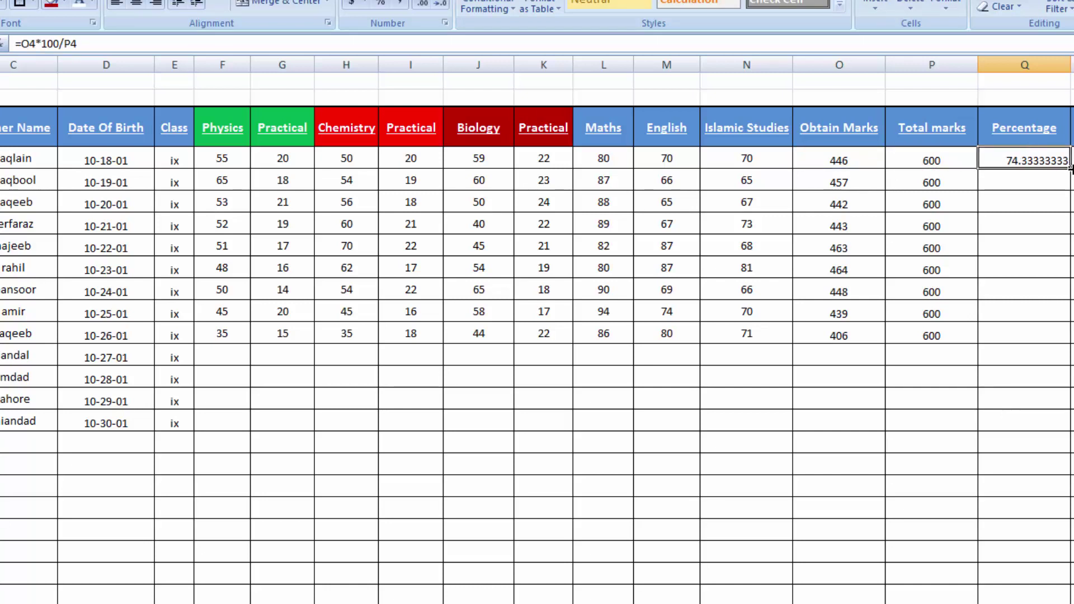
{"action": "left_click_drag", "start_coordinate": [1071, 168], "coordinate": [1059, 352]}
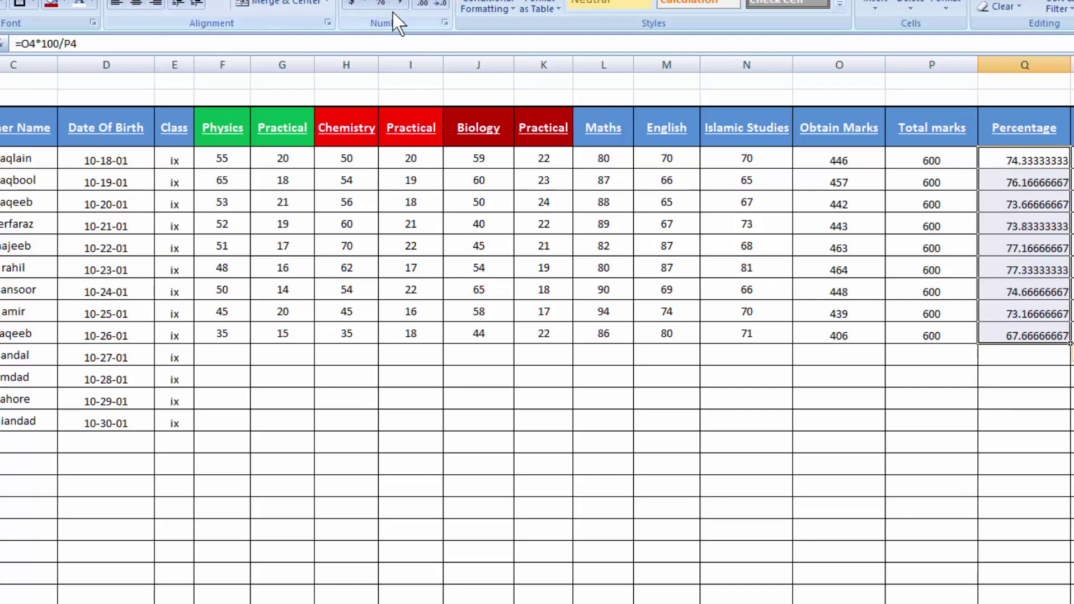
- Reduce the percentages in Q4:Q12 to two decimal places and center them
{"action": "left_click", "coordinate": [442, 4]}
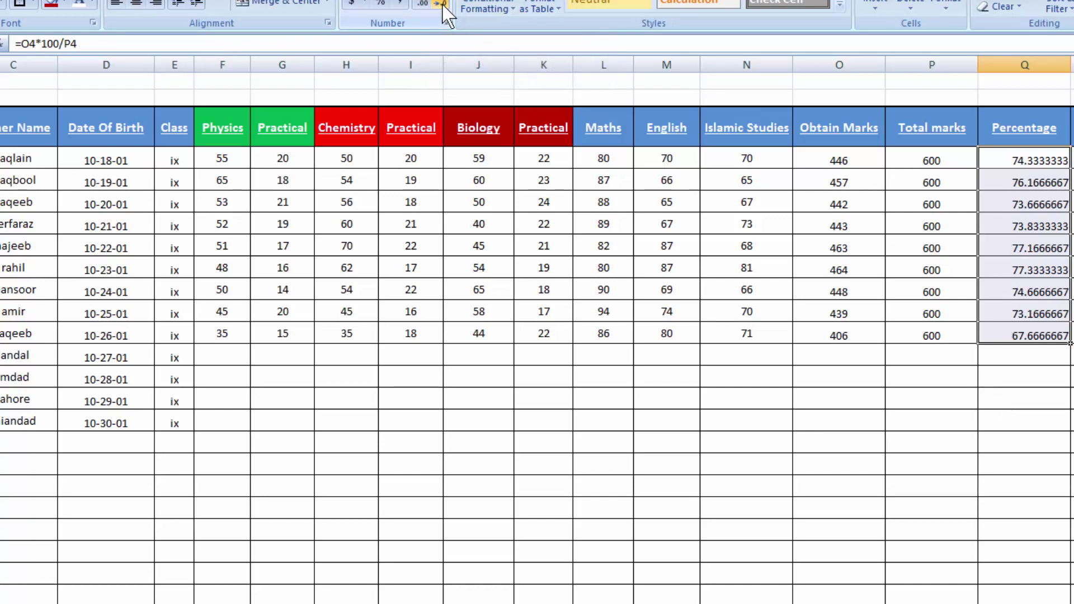
{"action": "left_click", "coordinate": [443, 4]}
{"action": "left_click", "coordinate": [443, 4]}
{"action": "left_click", "coordinate": [443, 4]}
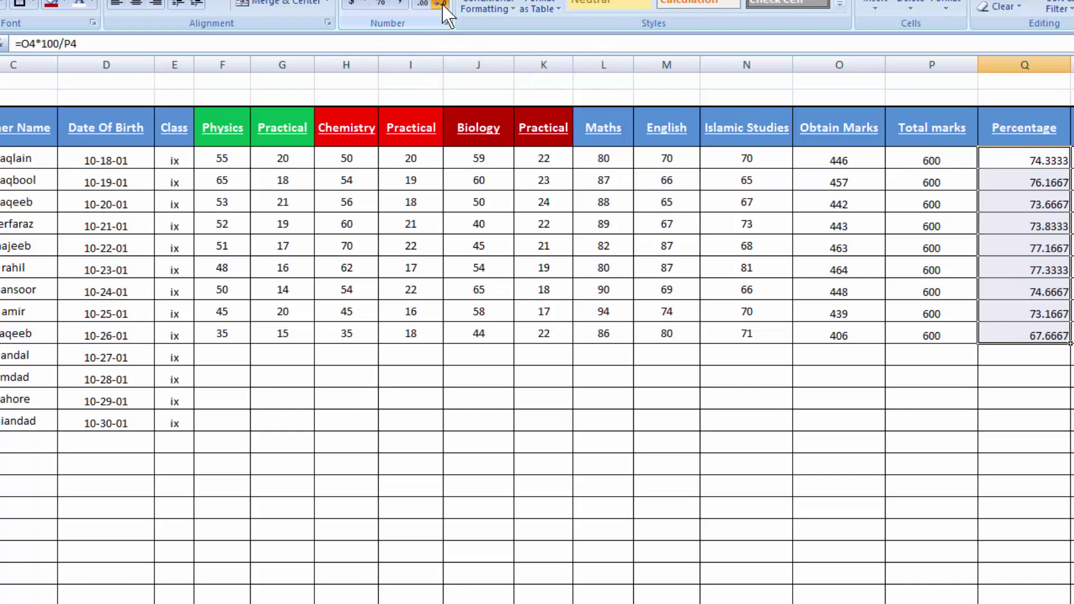
{"action": "left_click", "coordinate": [443, 5]}
{"action": "left_click", "coordinate": [443, 4]}
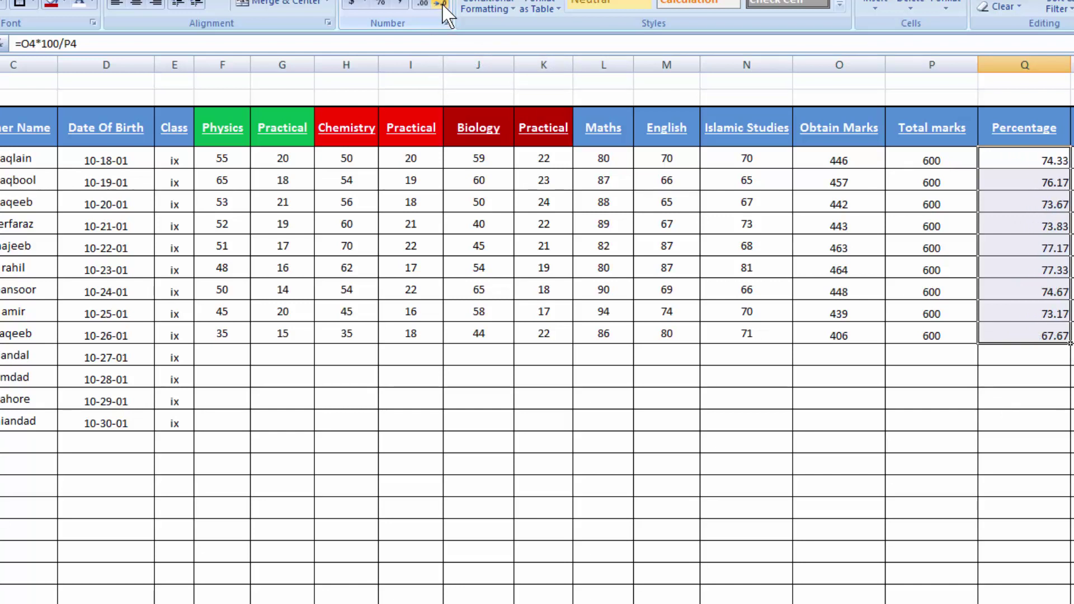
{"action": "left_click", "coordinate": [135, 4]}
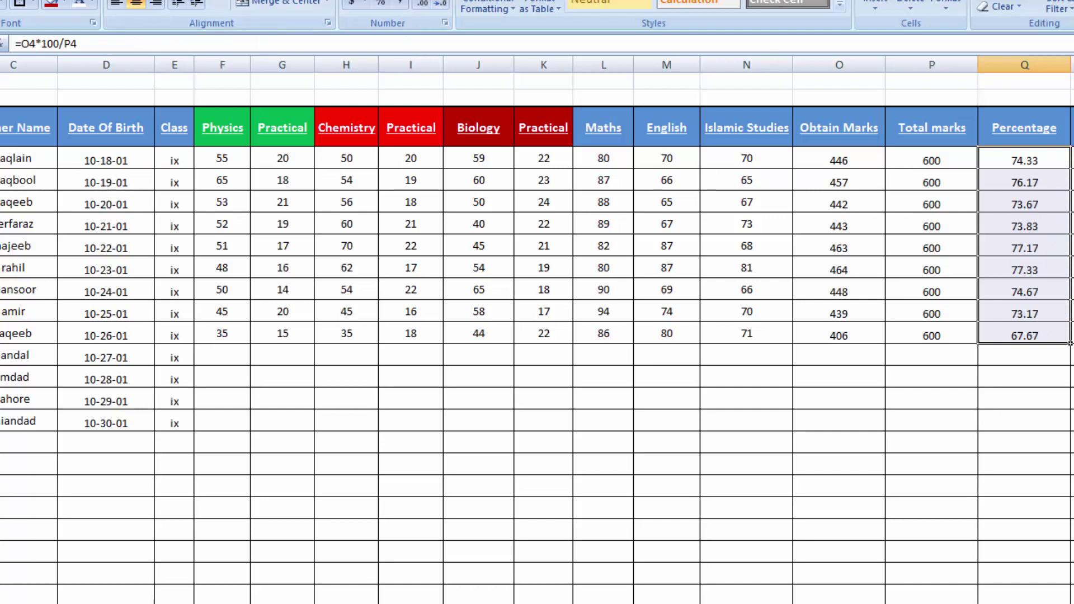
- Begin the grade formula in R4 with =IF(Q4<=50,"C"
{"action": "left_click", "coordinate": [1073, 160]}
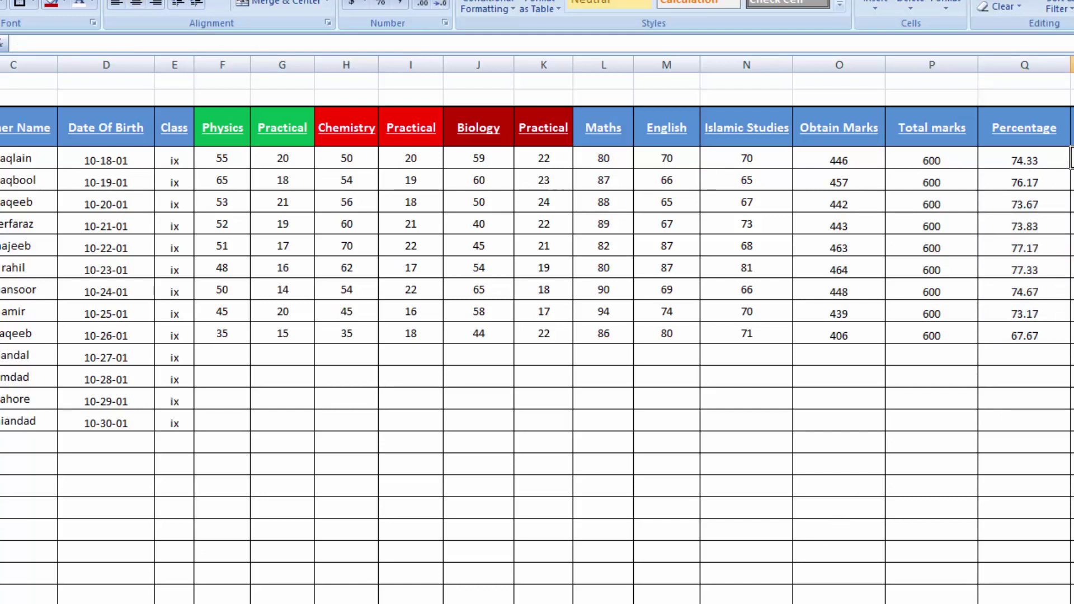
{"action": "type", "text": "=IF"}
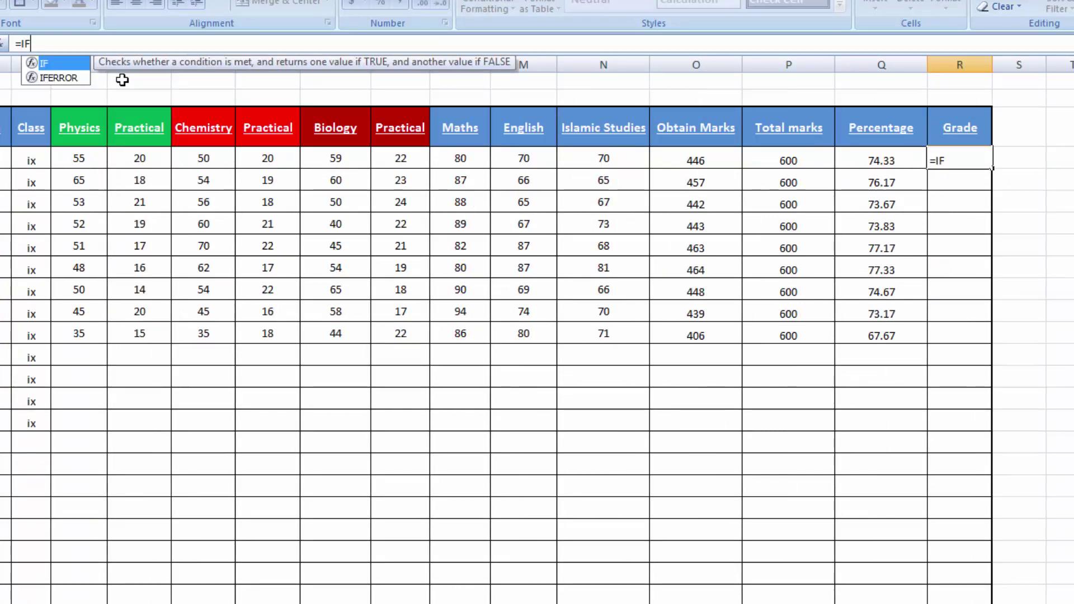
{"action": "type", "text": "("}
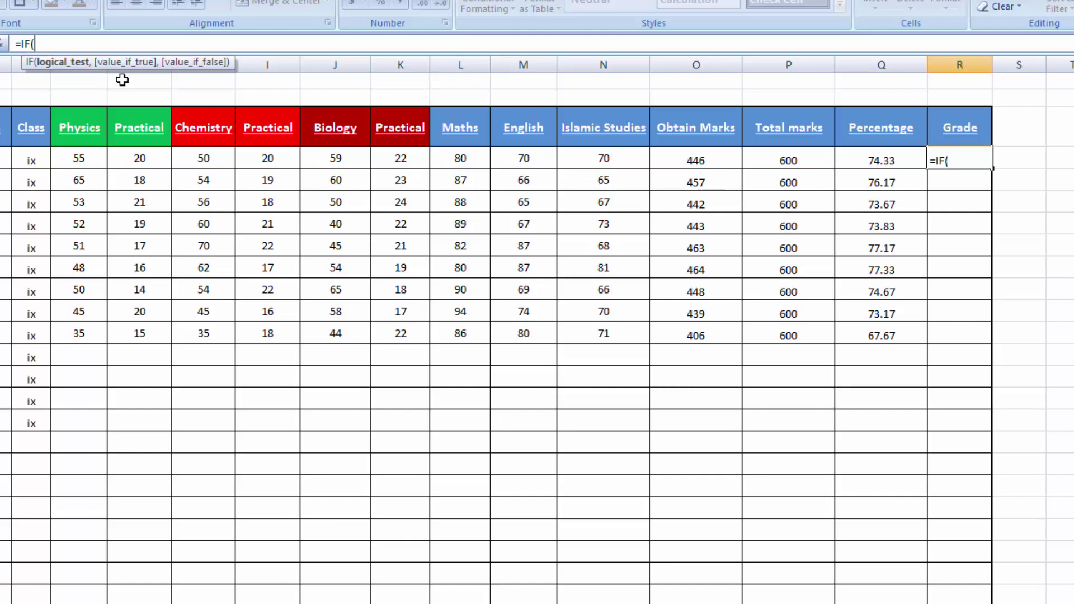
{"action": "left_click", "coordinate": [876, 163]}
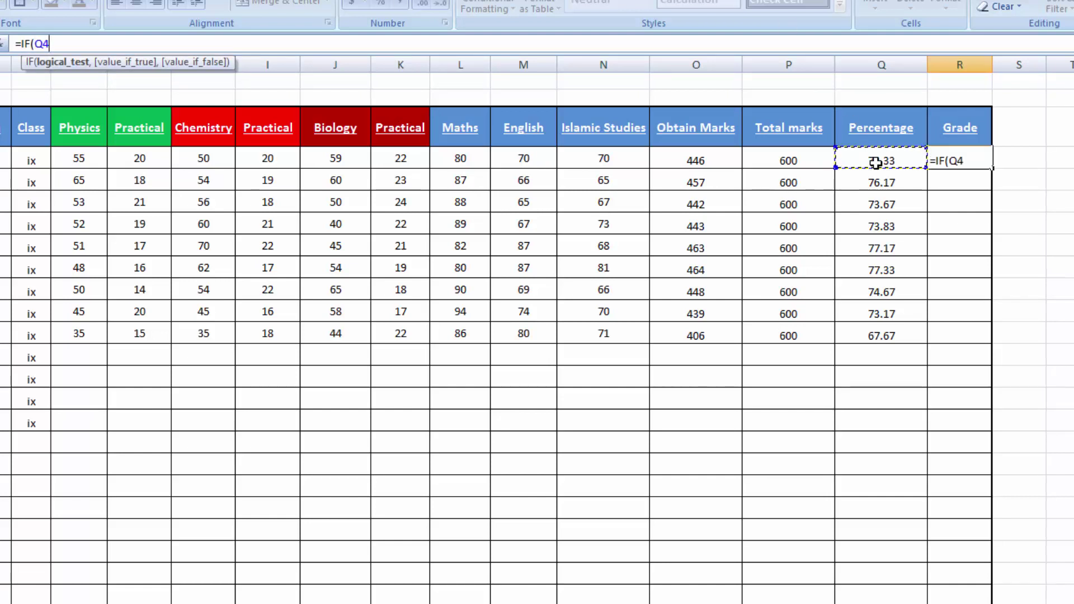
{"action": "type", "text": "<=5"}
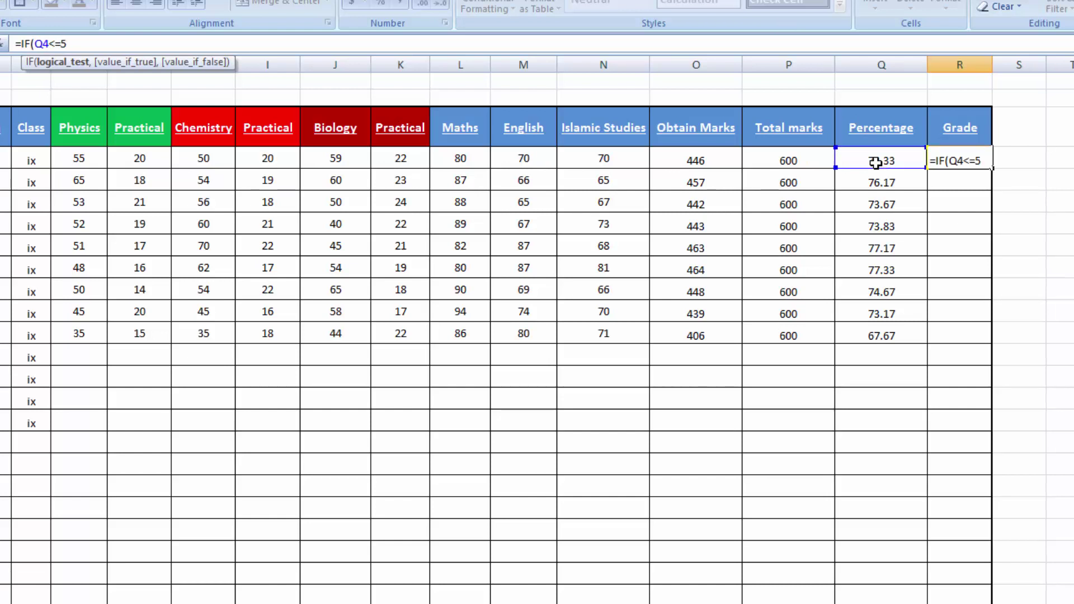
{"action": "type", "text": "0,"}
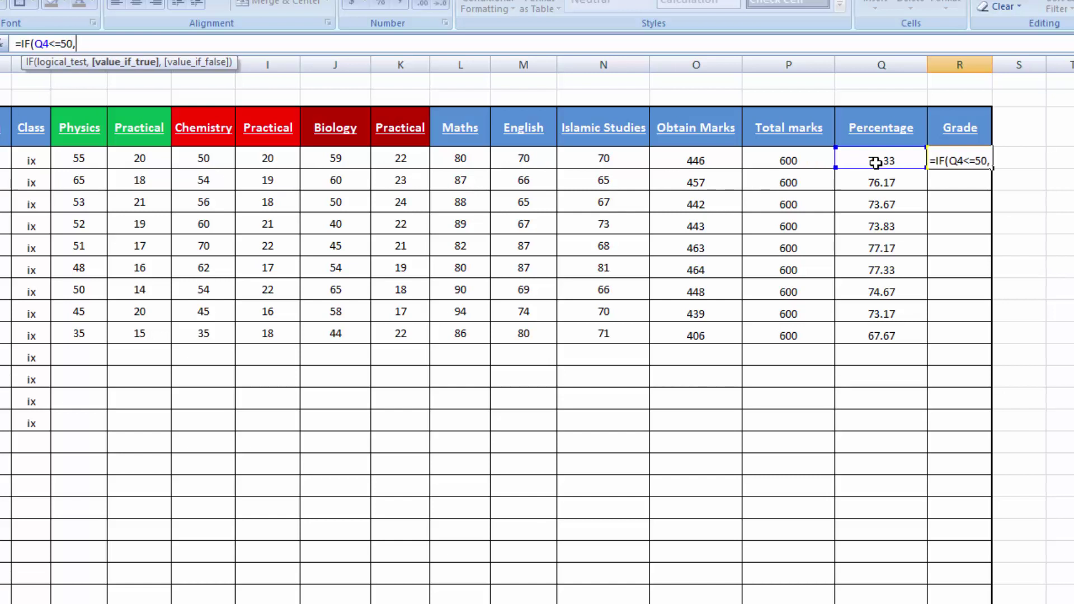
{"action": "type", "text": "\"C"}
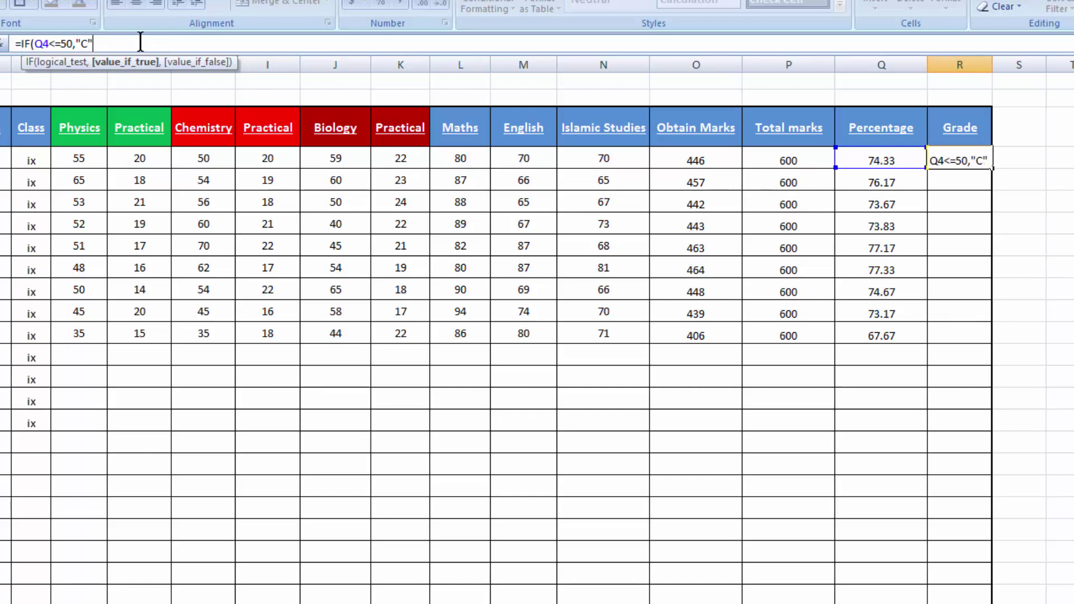
- Copy the IF(Q4<=50,"C" part of the R4 formula and paste it after a comma as the value if false
{"action": "left_click_drag", "start_coordinate": [97, 42], "coordinate": [23, 42]}
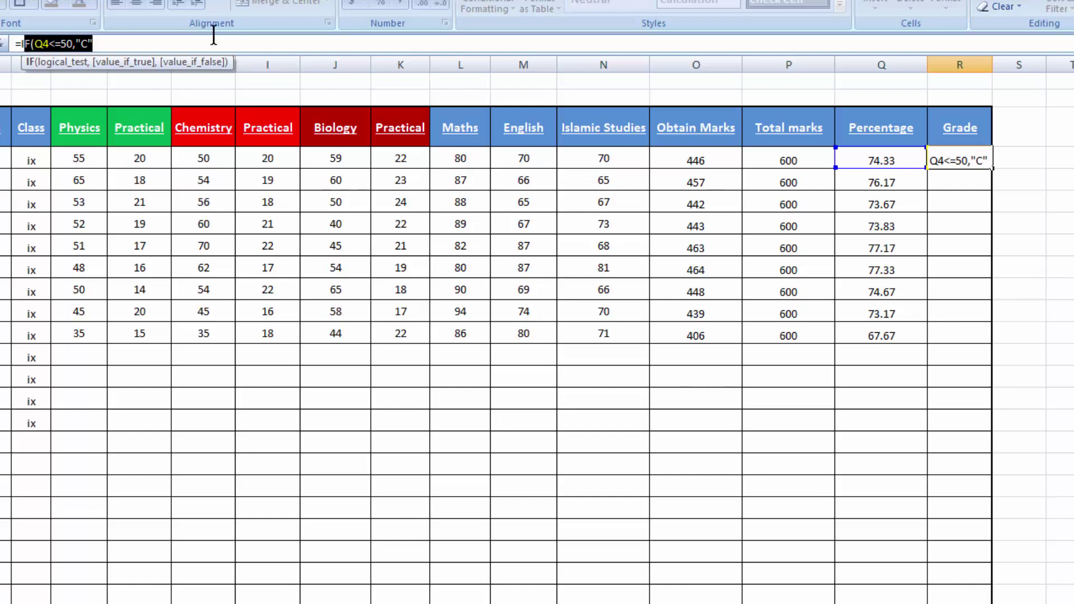
{"action": "left_click_drag", "start_coordinate": [146, 43], "coordinate": [25, 51]}
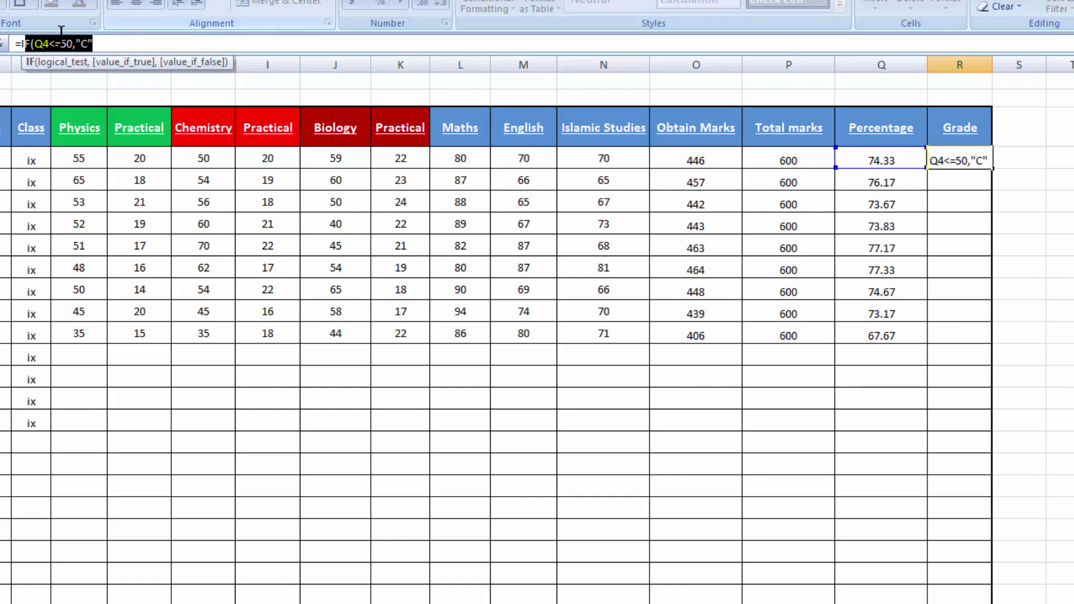
{"action": "left_click_drag", "start_coordinate": [21, 43], "coordinate": [91, 35]}
{"action": "key", "text": "ctrl+c"}
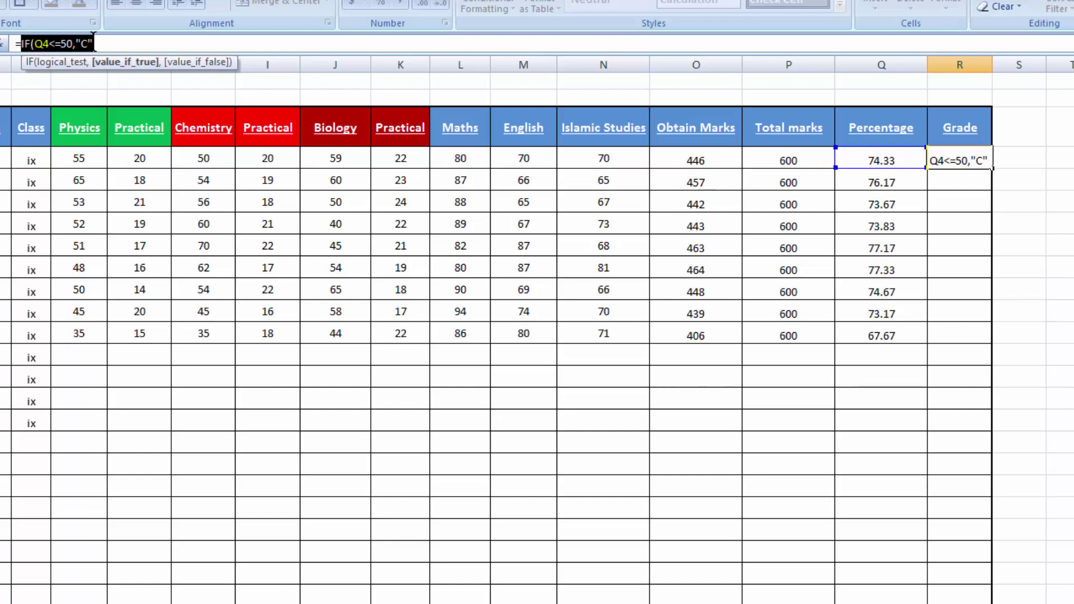
{"action": "left_click", "coordinate": [119, 46]}
{"action": "type", "text": ","}
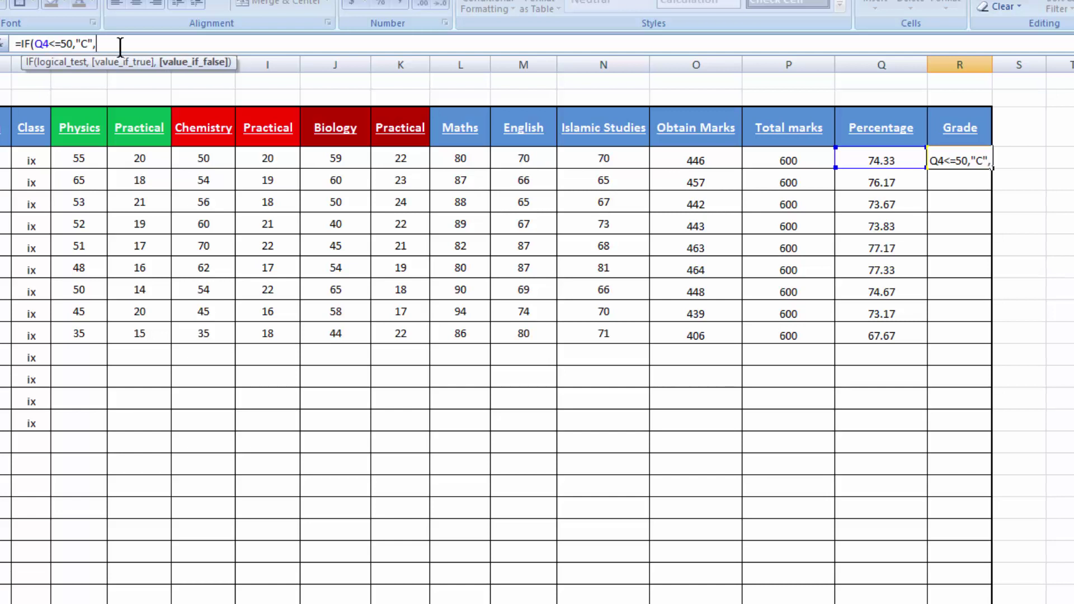
{"action": "key", "text": "ctrl+v"}
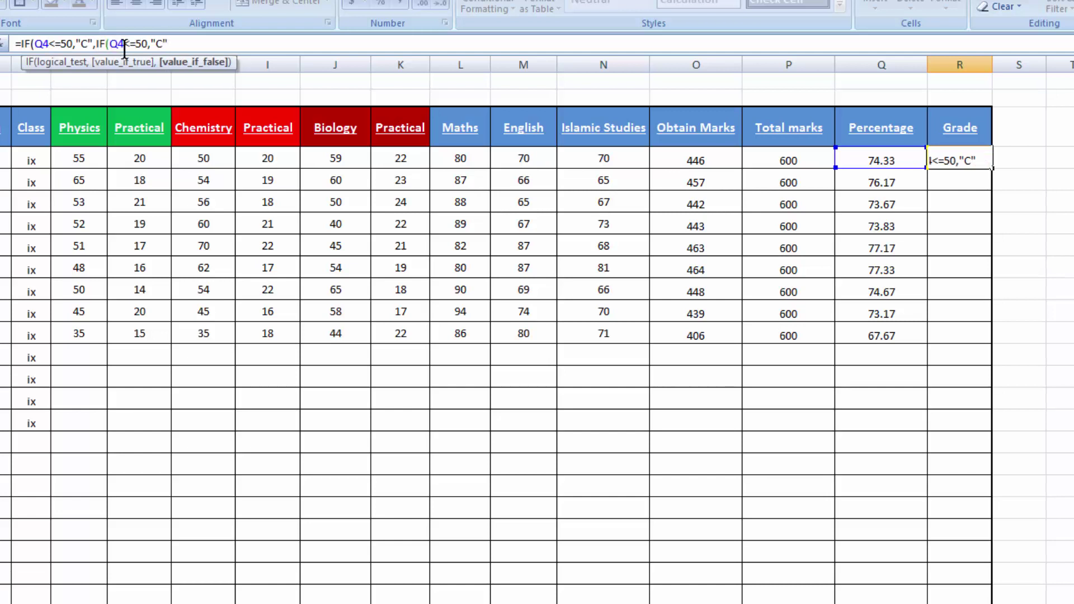
- Change the nested condition in R4 to Q4<=60 with grade "D" and add a comma after it
{"action": "left_click", "coordinate": [149, 45]}
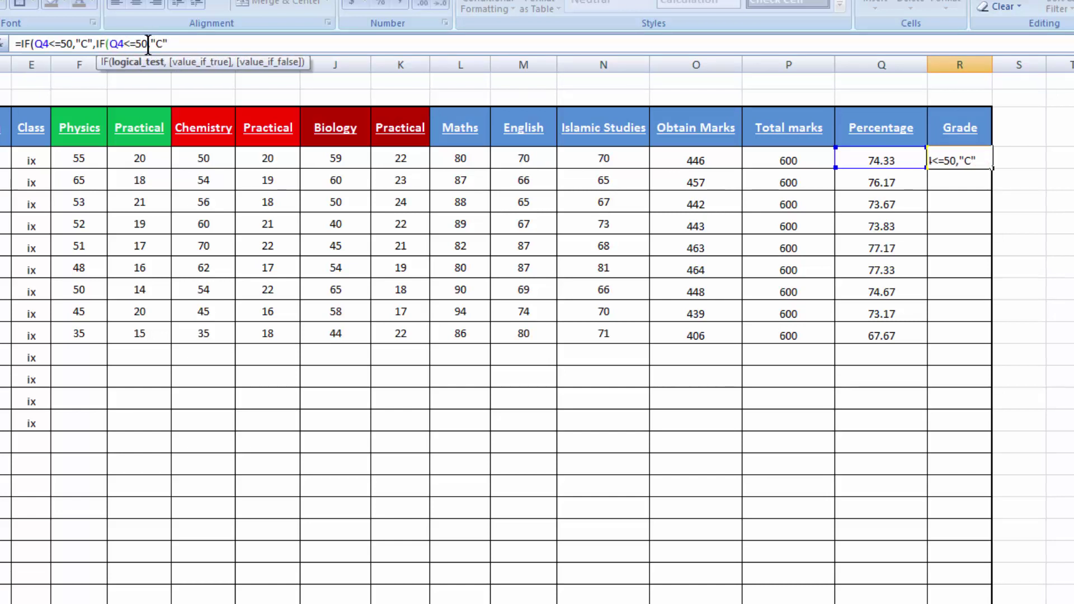
{"action": "key", "text": "BackSpace"}
{"action": "key", "text": "BackSpace"}
{"action": "type", "text": "60"}
{"action": "left_click", "coordinate": [164, 43]}
{"action": "key", "text": "BackSpace"}
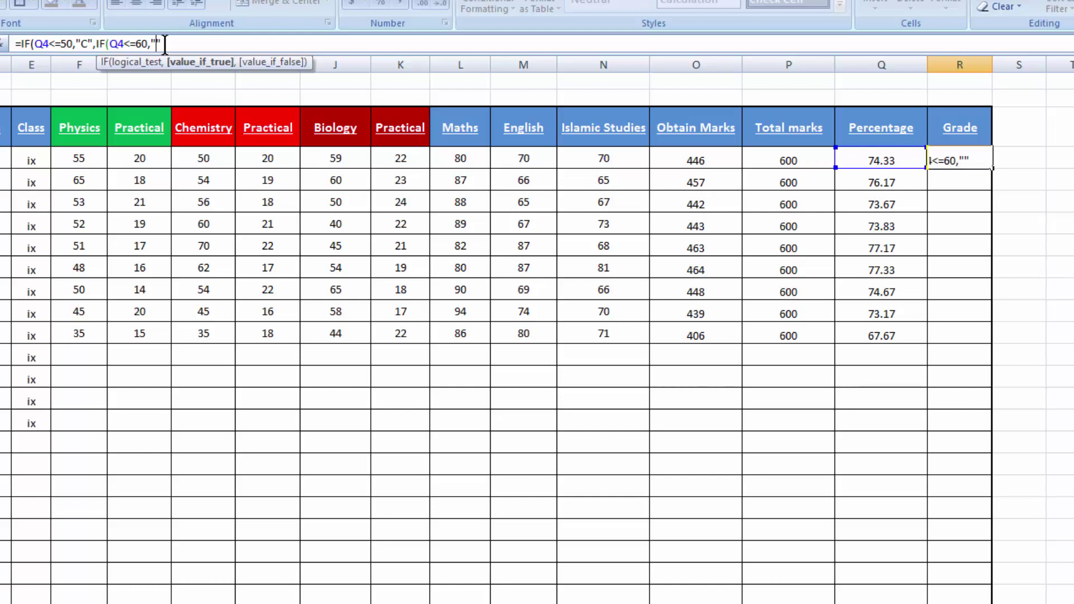
{"action": "type", "text": "D\","}
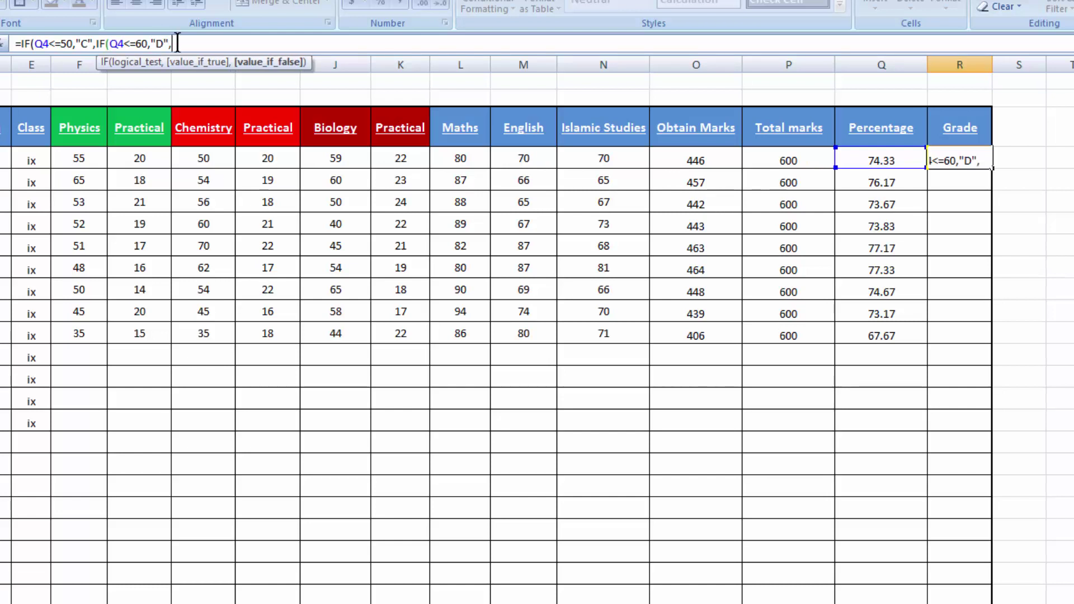
- Paste a third nested condition into the R4 formula and edit it to IF(Q4<=70,"B", with a trailing comma
{"action": "key", "text": "ctrl+v"}
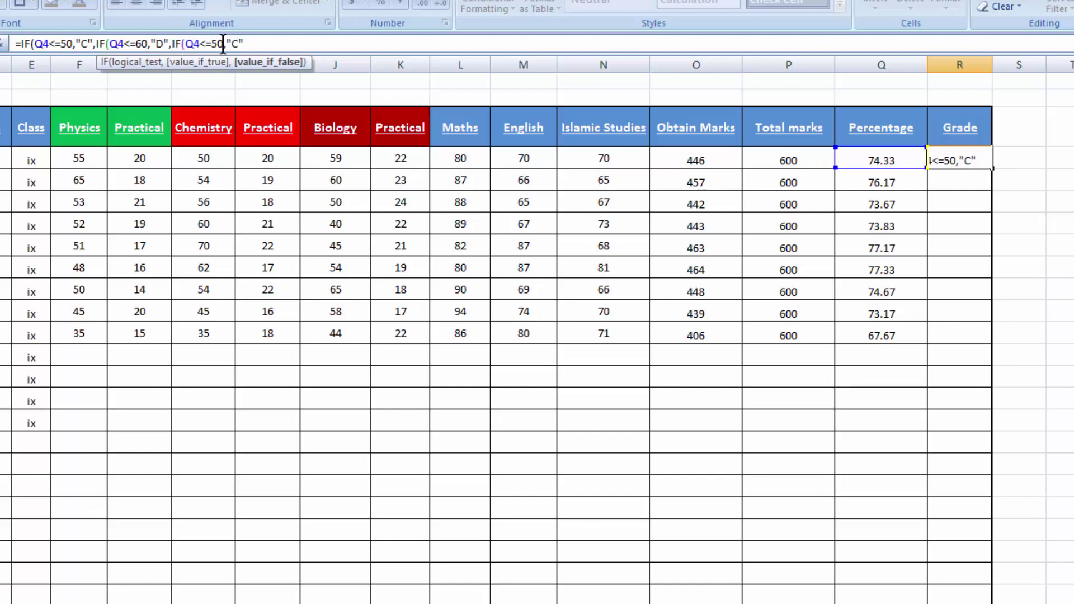
{"action": "key", "text": "BackSpace"}
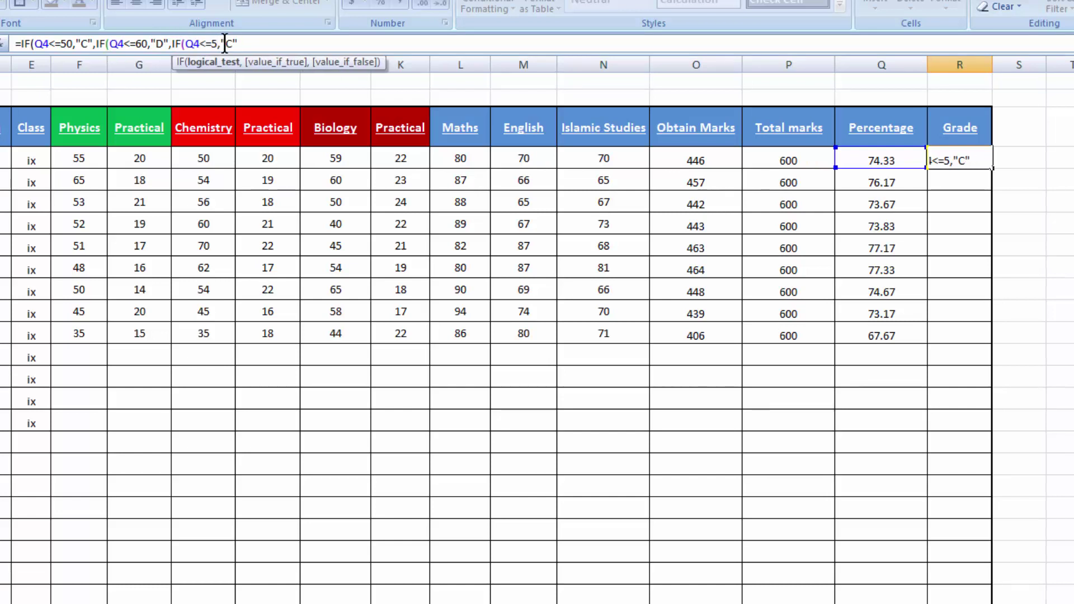
{"action": "key", "text": "BackSpace"}
{"action": "type", "text": "70"}
{"action": "left_click", "coordinate": [239, 44]}
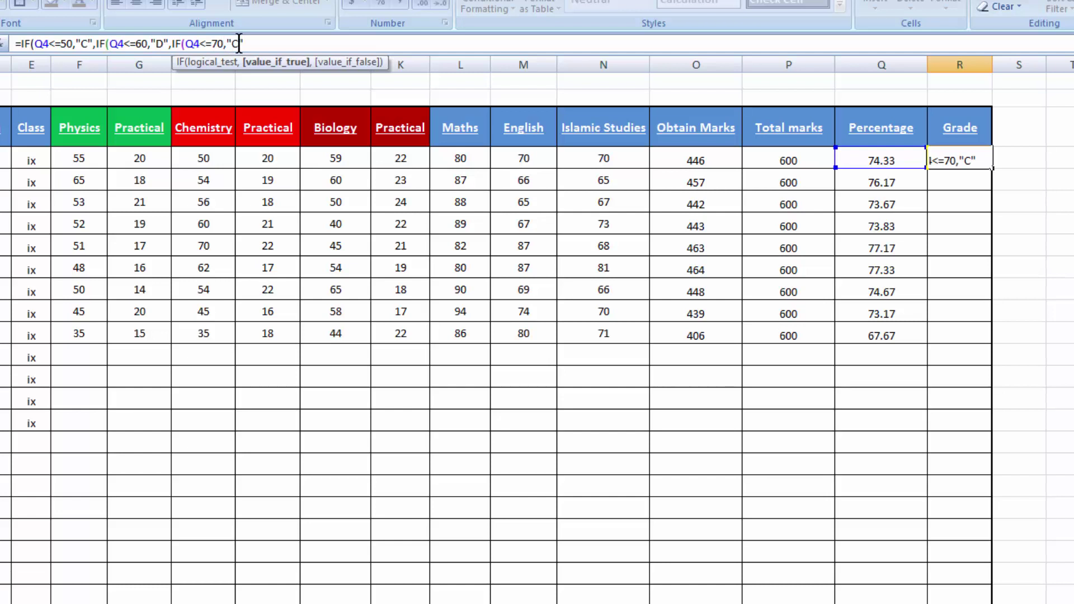
{"action": "key", "text": "BackSpace"}
{"action": "type", "text": "B"}
{"action": "left_click", "coordinate": [248, 44]}
{"action": "type", "text": ","}
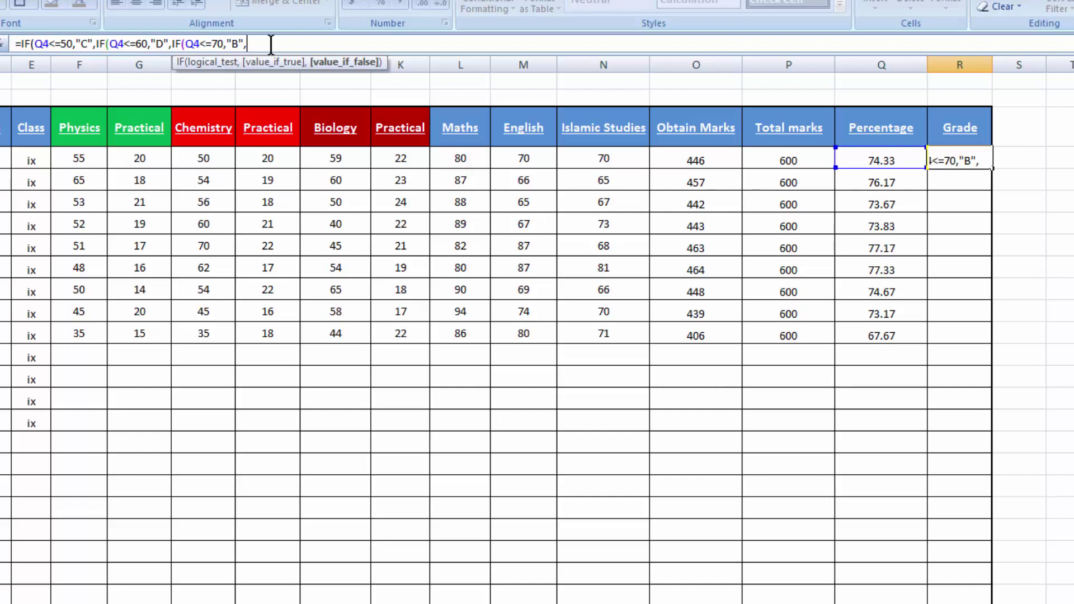
- Paste a fourth nested condition into the R4 formula and edit it to IF(Q4<=80,"A", with a trailing comma
{"action": "type", "text": "IF(Q4<=50,\"C\""}
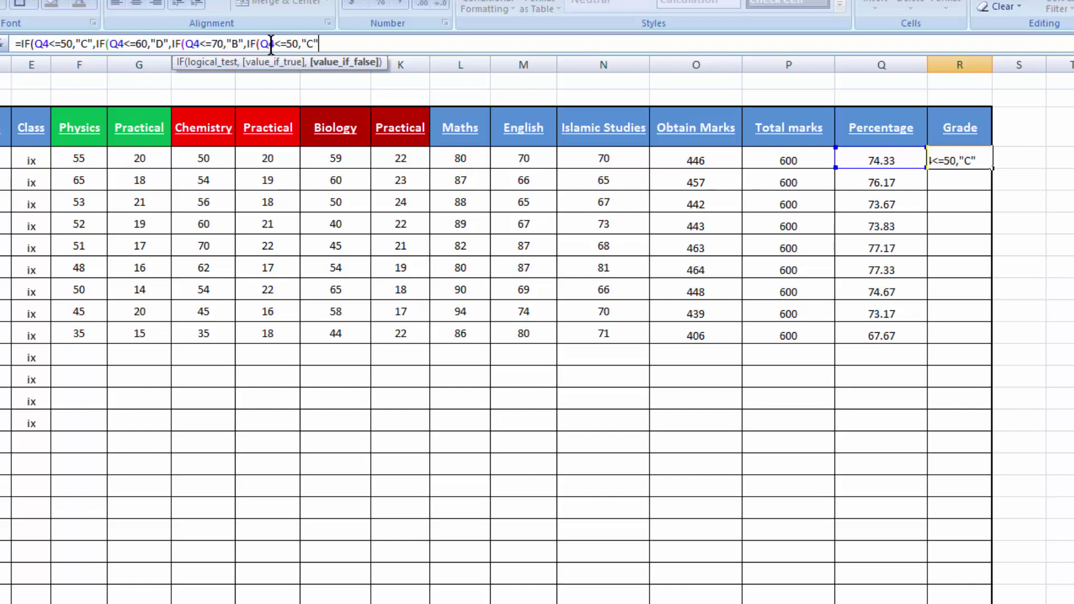
{"action": "left_click", "coordinate": [301, 43]}
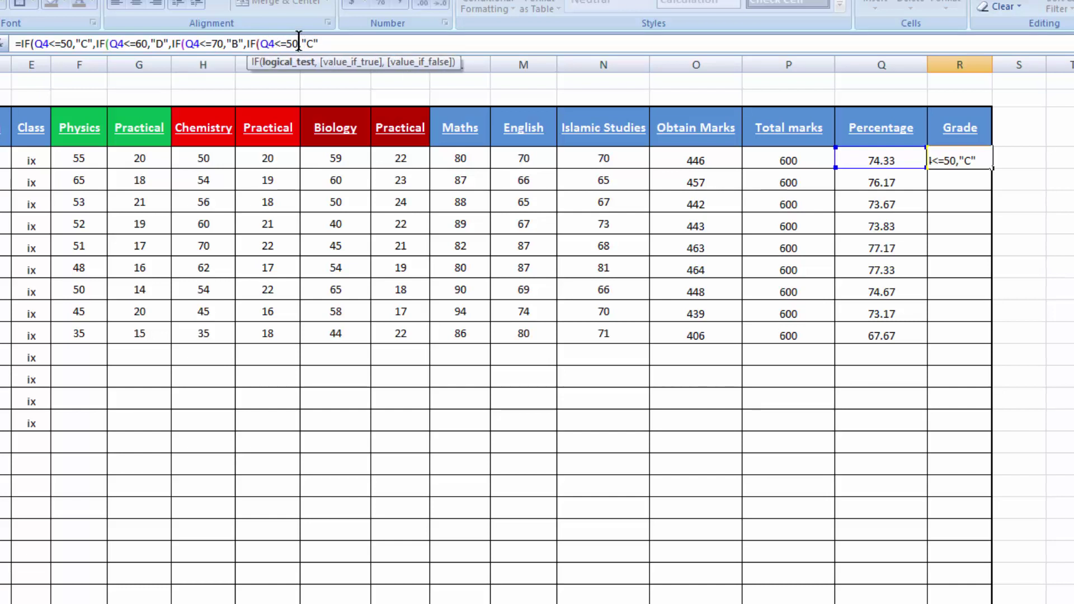
{"action": "key", "text": "BackSpace"}
{"action": "key", "text": "BackSpace"}
{"action": "type", "text": "80"}
{"action": "left_click", "coordinate": [314, 44]}
{"action": "key", "text": "BackSpace"}
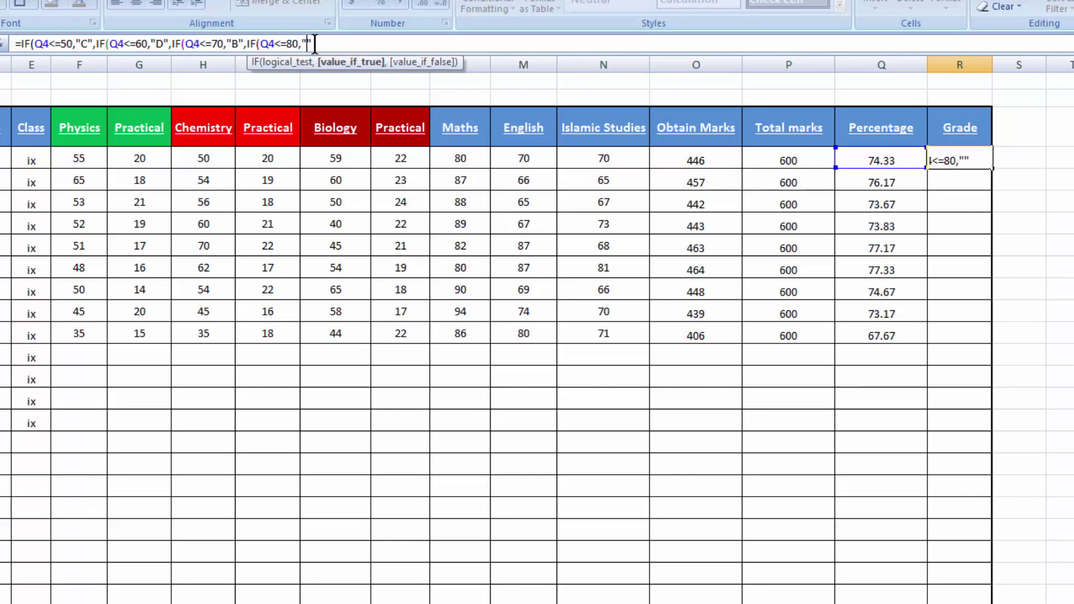
{"action": "type", "text": "A\","}
- Paste a fifth nested condition into the R4 formula and edit it to IF(Q4<=90,"A+", with a trailing comma
{"action": "key", "text": "ctrl+v"}
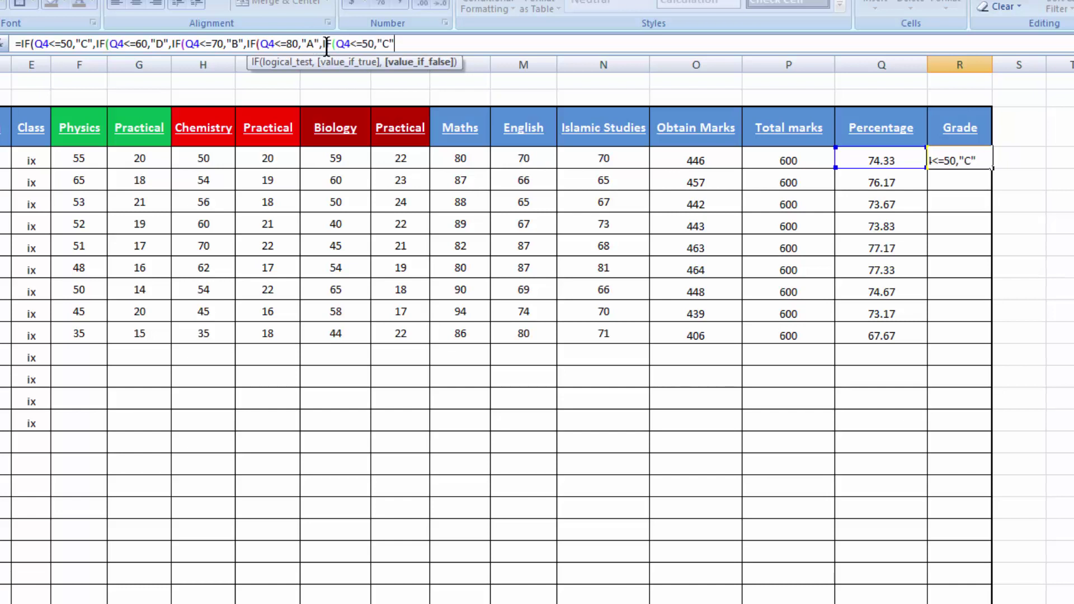
{"action": "left_click", "coordinate": [376, 44]}
{"action": "key", "text": "BackSpace"}
{"action": "key", "text": "BackSpace"}
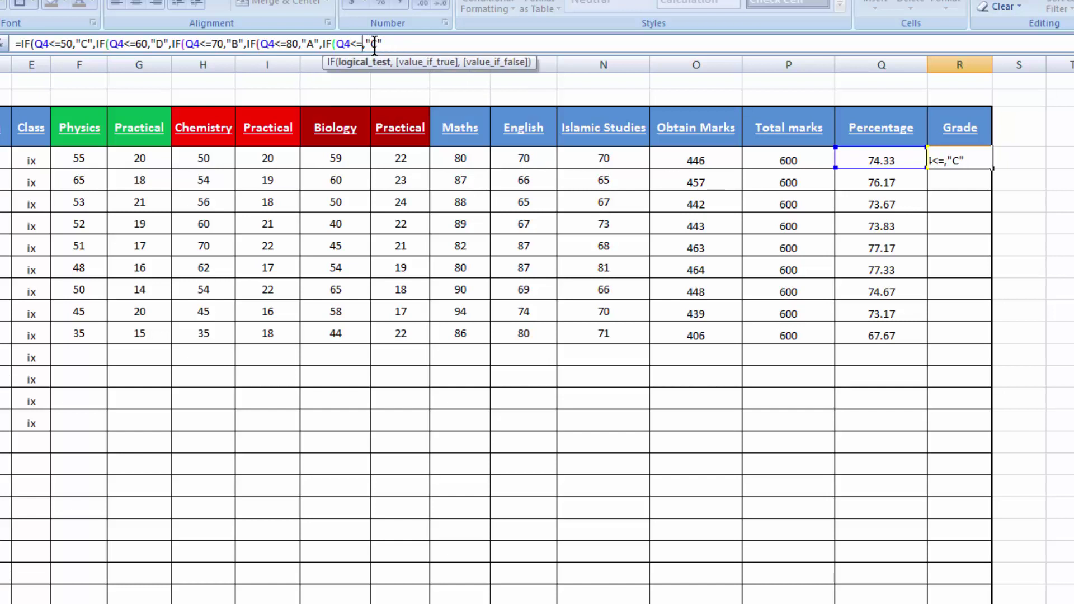
{"action": "type", "text": "90"}
{"action": "left_click", "coordinate": [390, 44]}
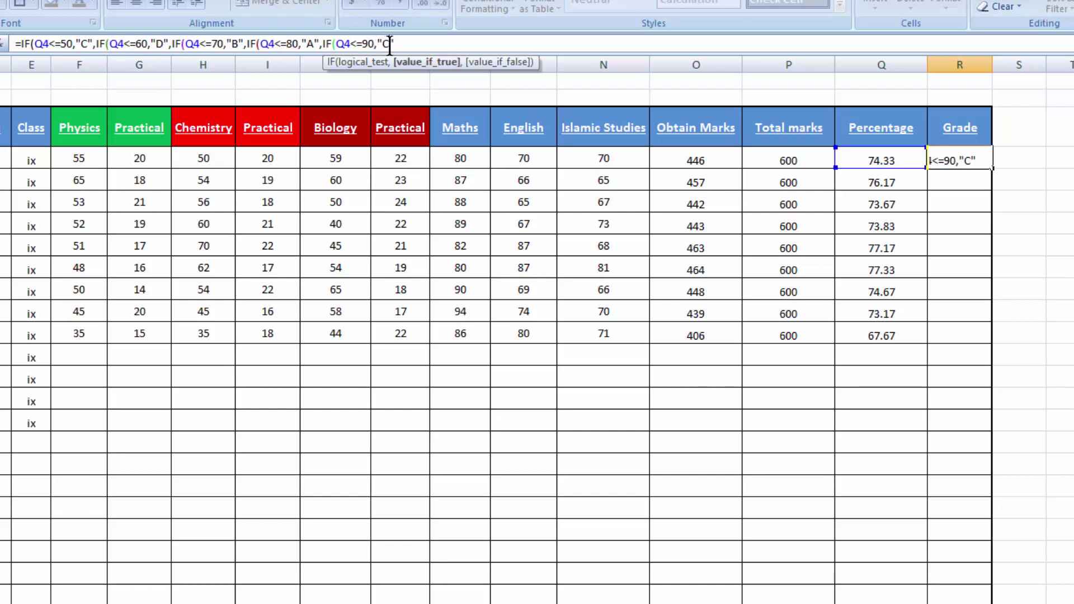
{"action": "key", "text": "BackSpace"}
{"action": "type", "text": "A+\","}
- Paste the last nested condition into the R4 formula and edit it to IF(Q4<=99,"A++"
{"action": "key", "text": "ctrl+v"}
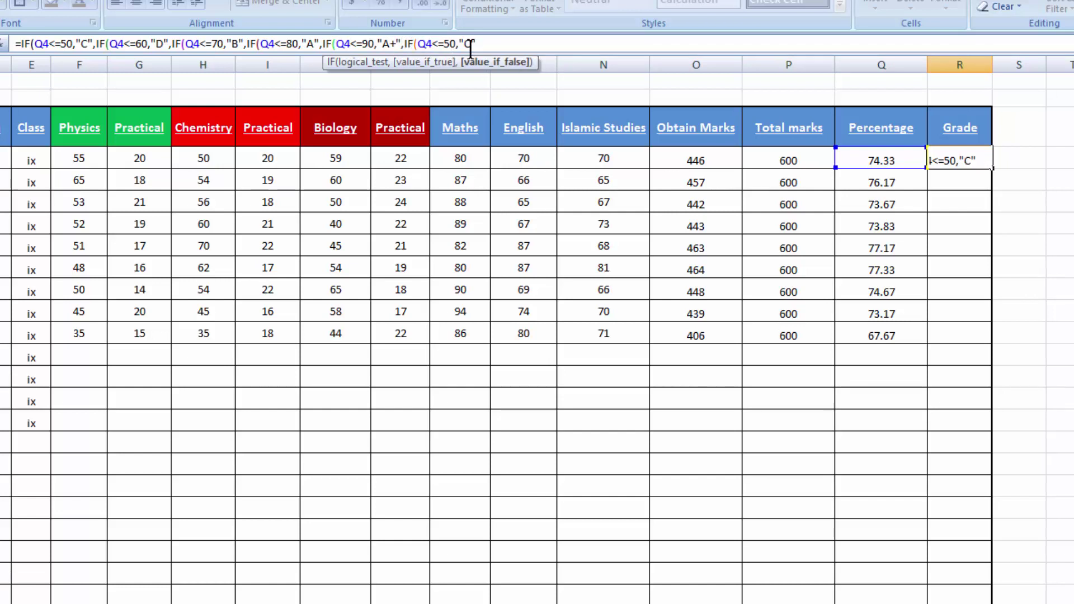
{"action": "double_click", "coordinate": [451, 44]}
{"action": "type", "text": "99"}
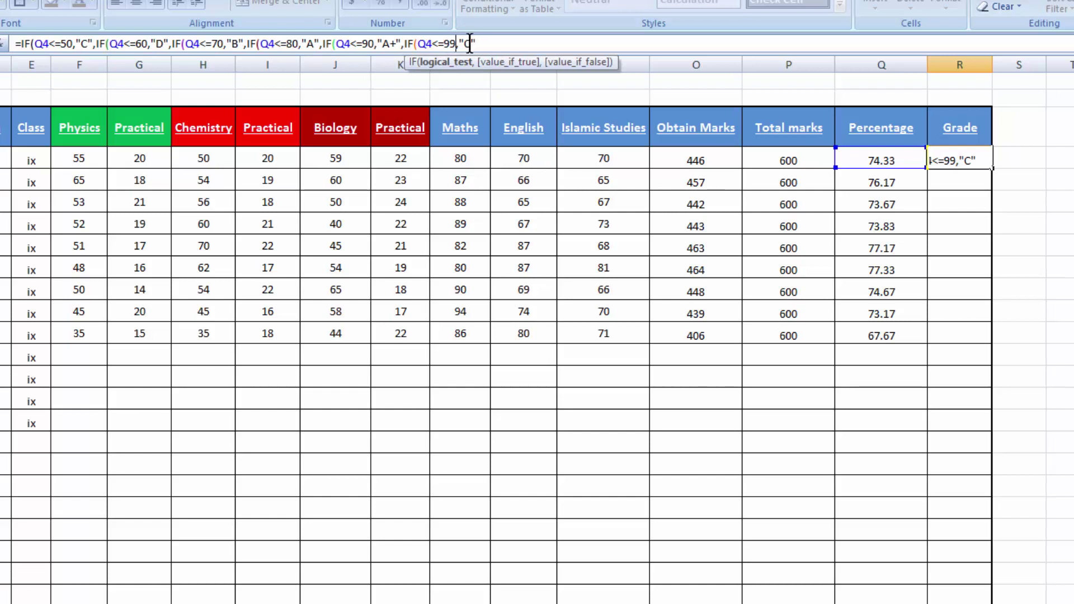
{"action": "left_click", "coordinate": [471, 44]}
{"action": "key", "text": "BackSpace"}
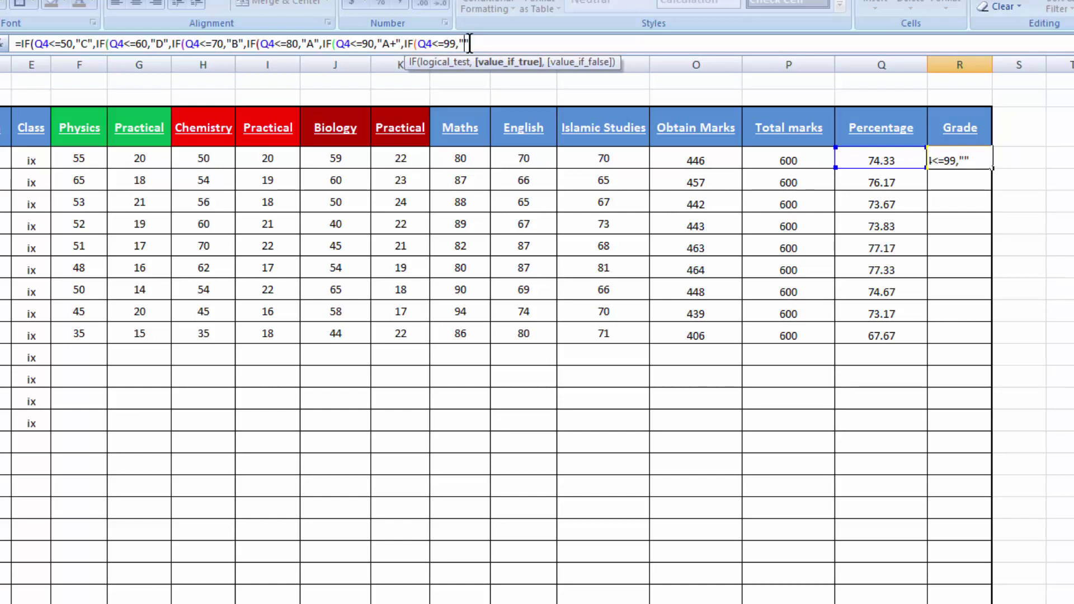
{"action": "type", "text": "A++"}
- Close the nested IF formula in R4 with six parentheses and fill it down the Grade column to R12
{"action": "left_click", "coordinate": [496, 43]}
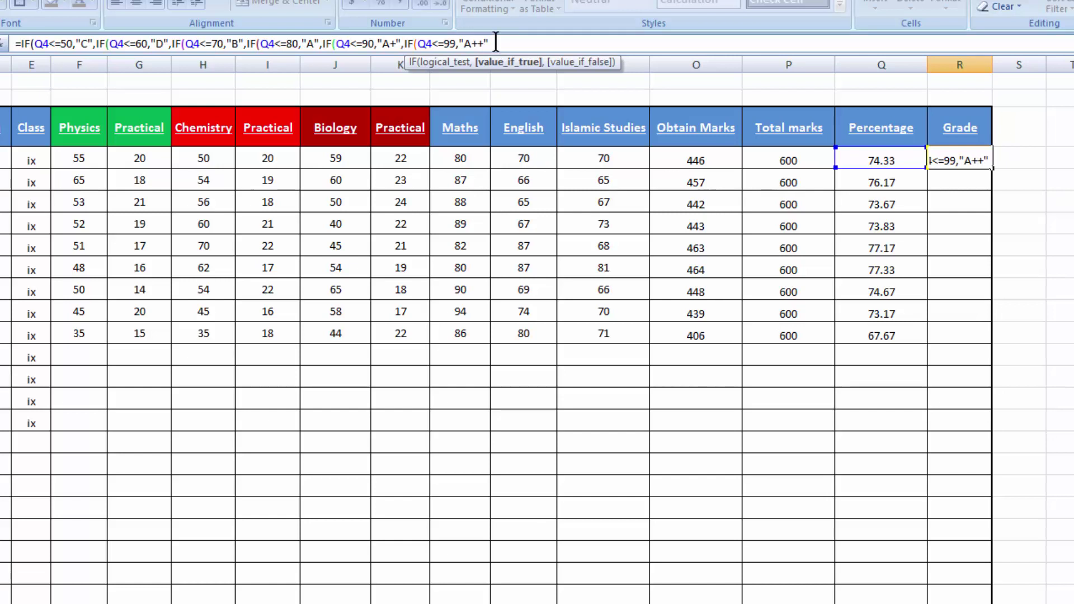
{"action": "type", "text": "))"}
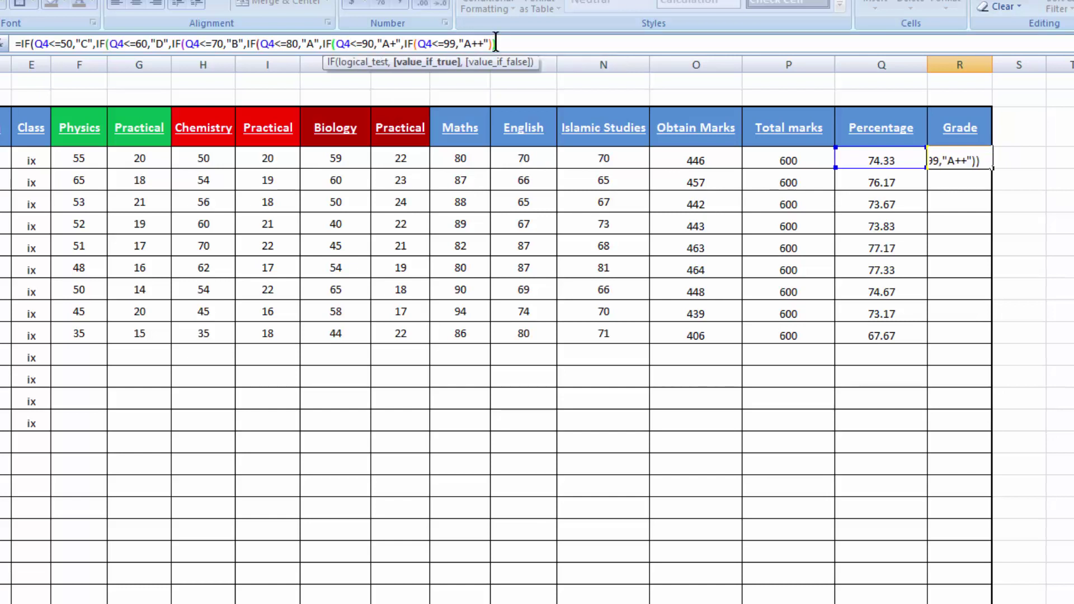
{"action": "type", "text": "))"}
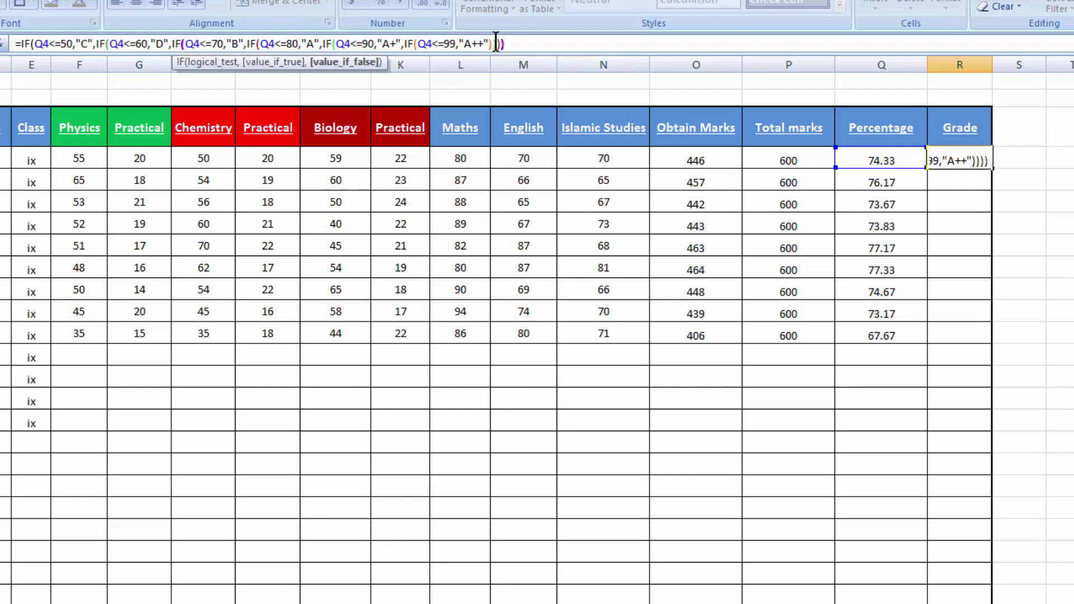
{"action": "type", "text": ")"}
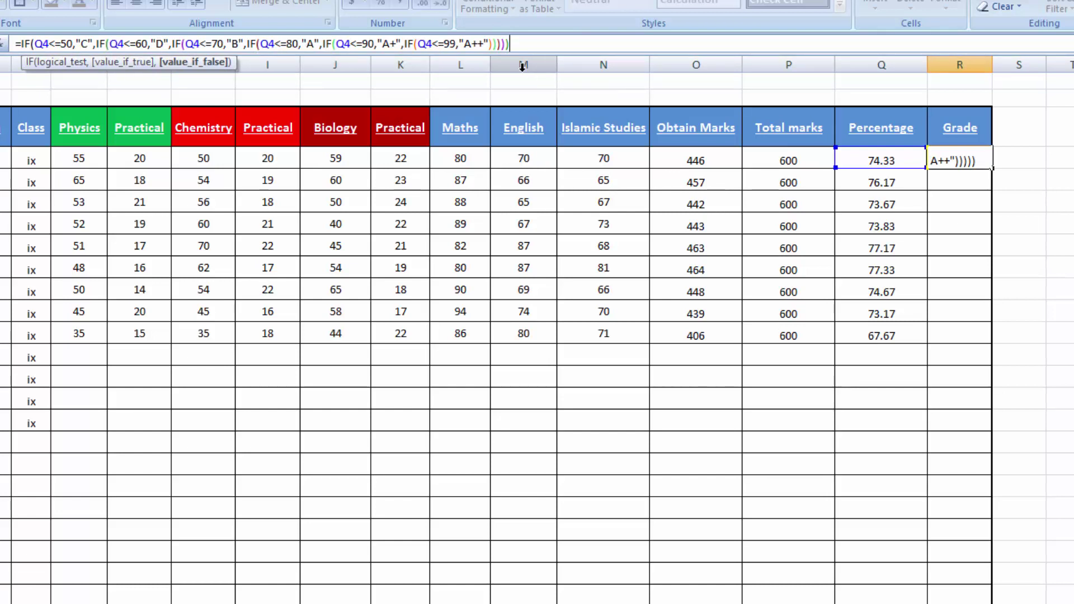
{"action": "type", "text": ")"}
{"action": "key", "text": "Return"}
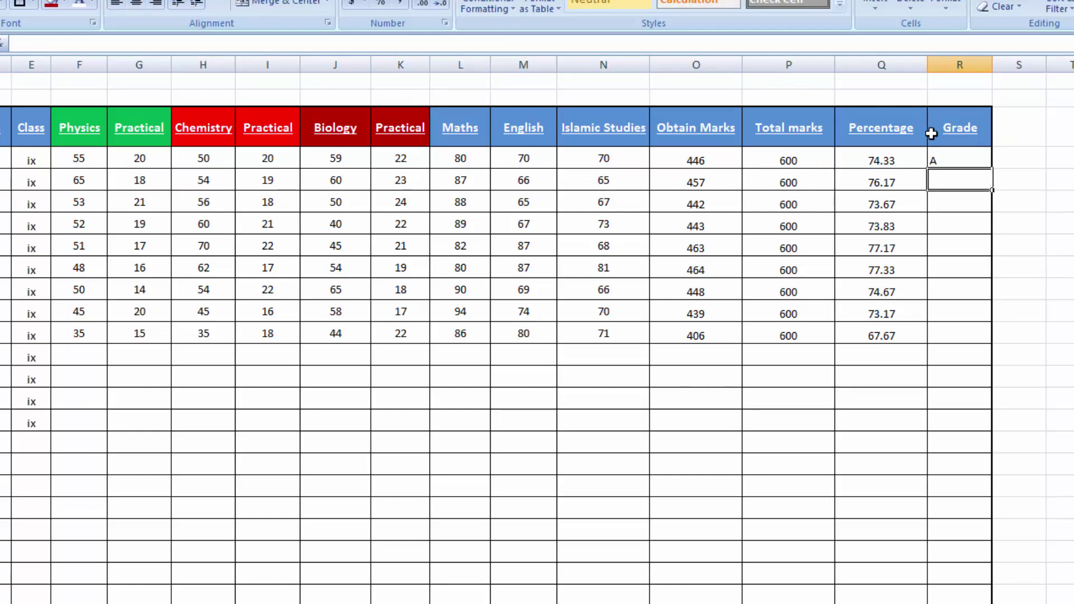
{"action": "left_click", "coordinate": [962, 159]}
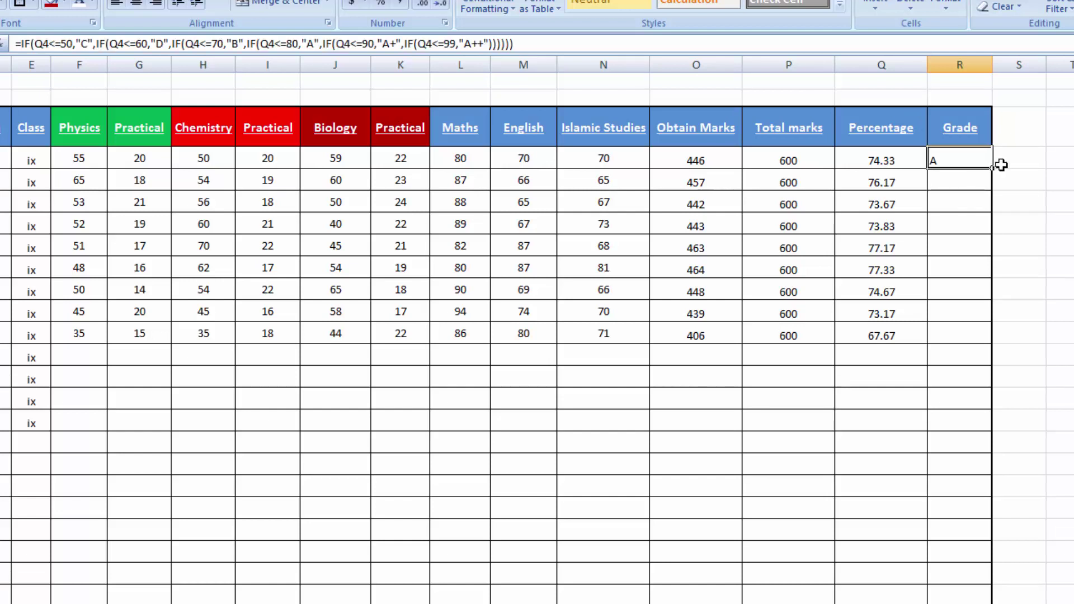
{"action": "left_click_drag", "start_coordinate": [995, 171], "coordinate": [983, 341]}
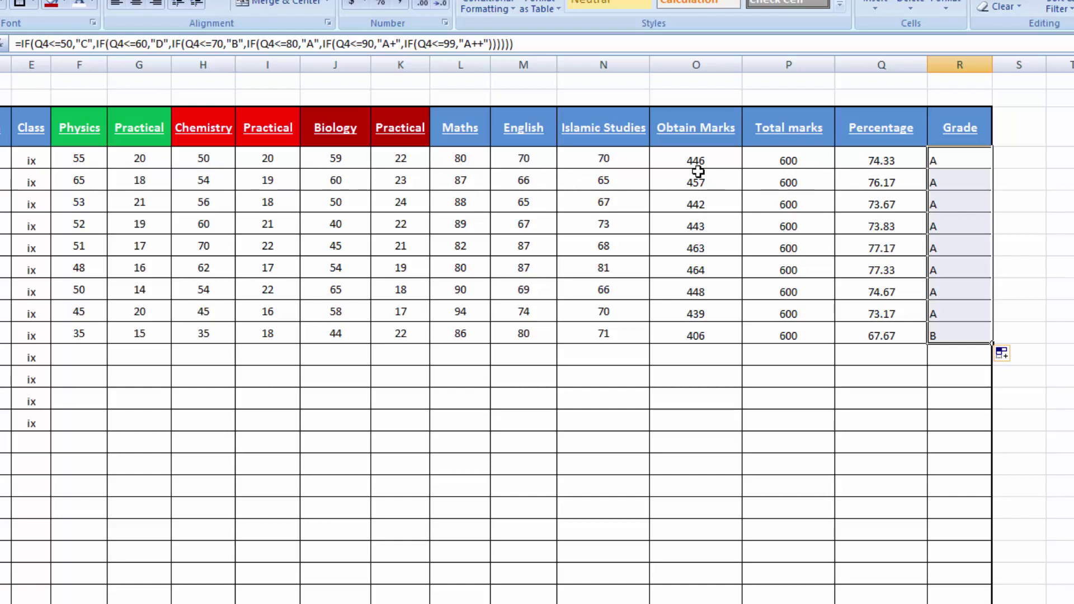
- Set the row 4 Islamic Studies and English marks to 50 each and check the grade in R4
{"action": "left_click", "coordinate": [600, 162]}
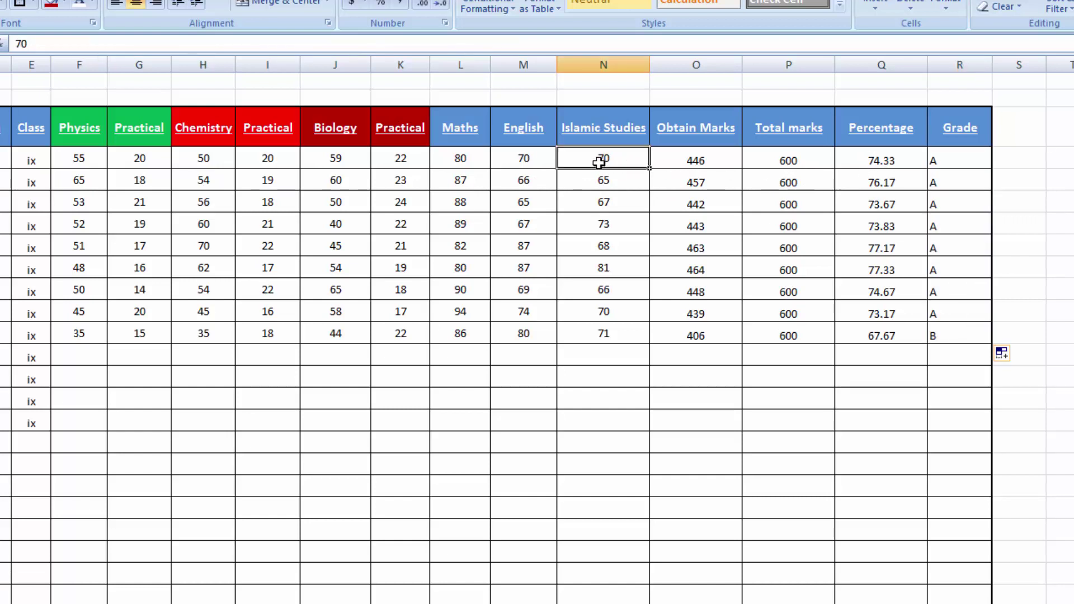
{"action": "type", "text": "50"}
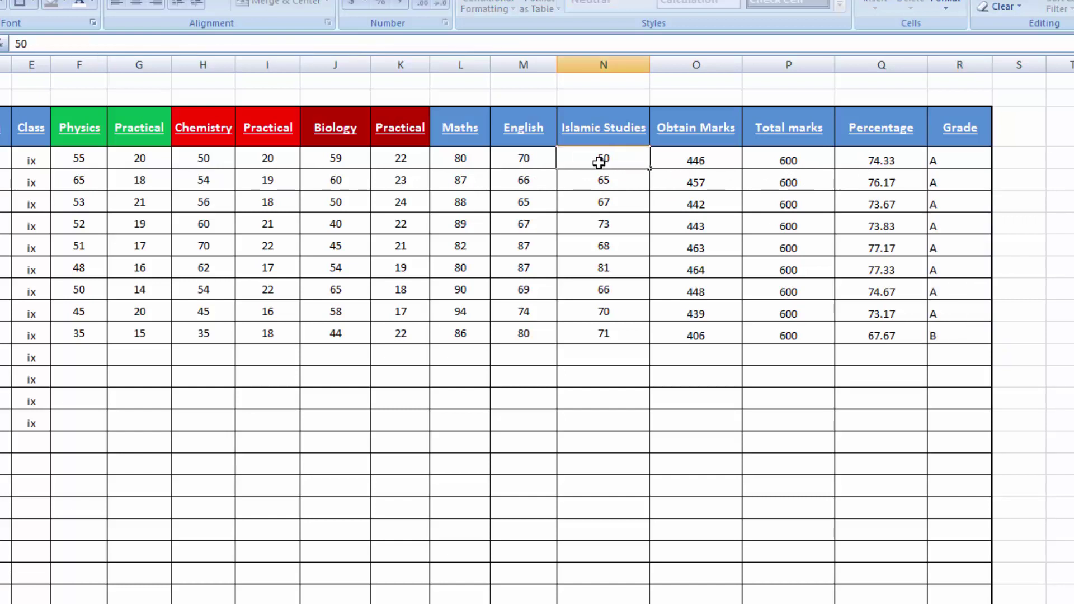
{"action": "key", "text": "Tab"}
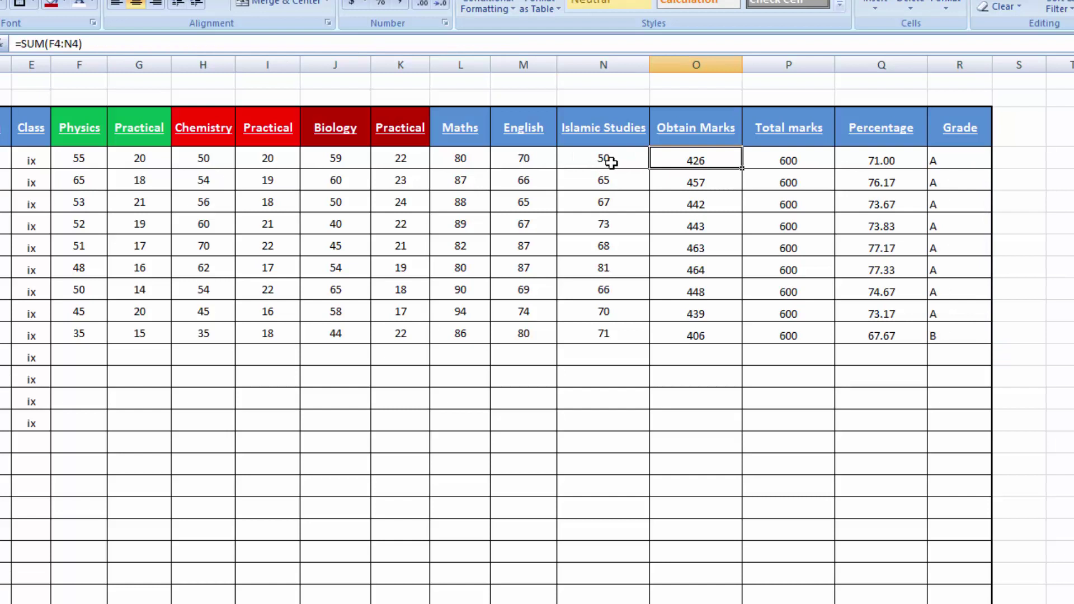
{"action": "left_click", "coordinate": [507, 158]}
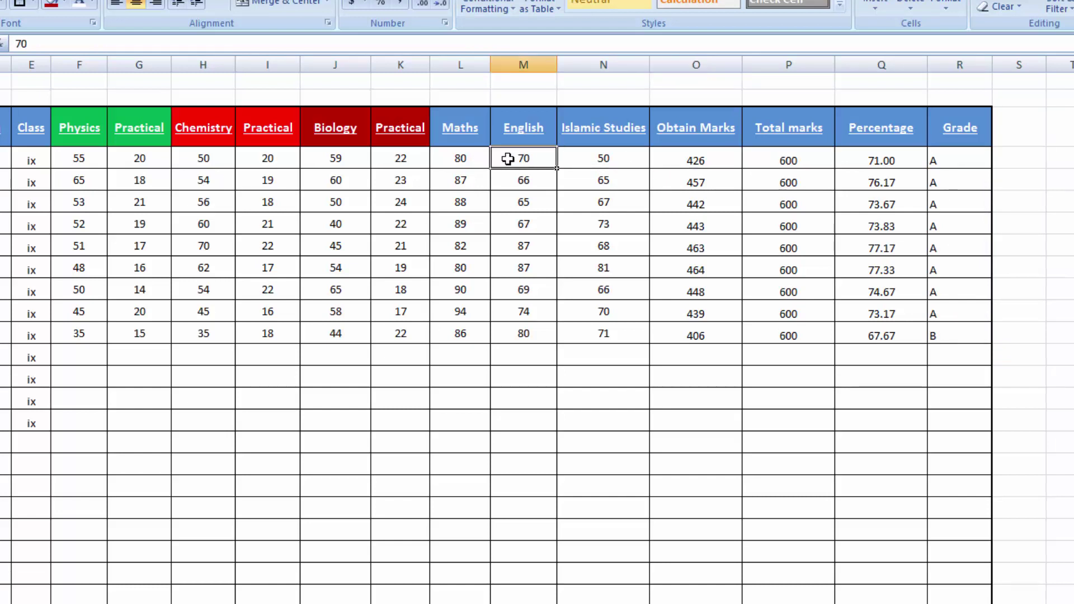
{"action": "type", "text": "50"}
{"action": "key", "text": "Tab"}
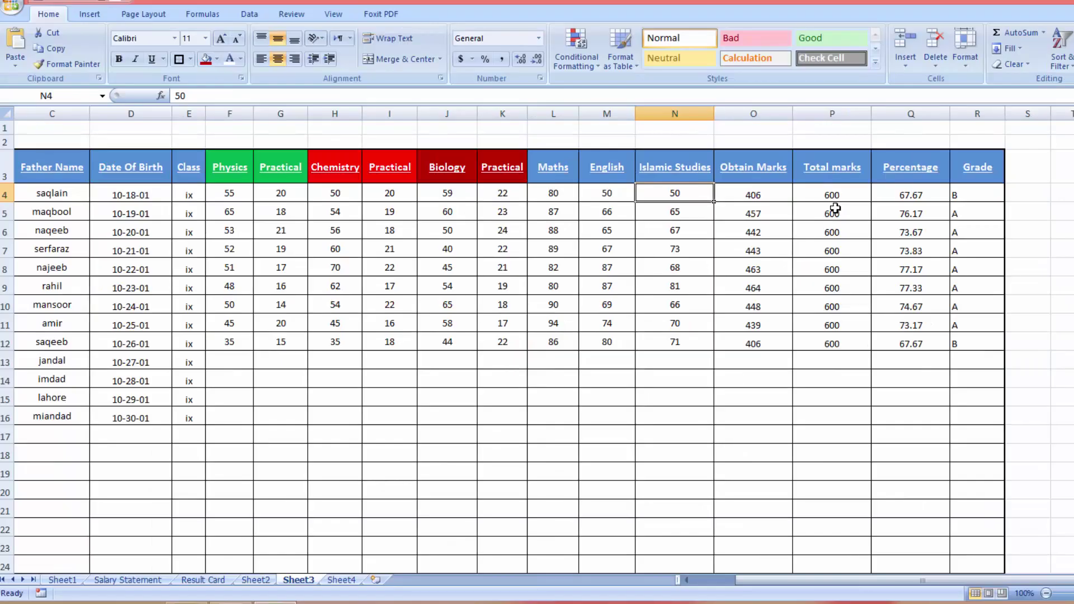
{"action": "left_click", "coordinate": [967, 198]}
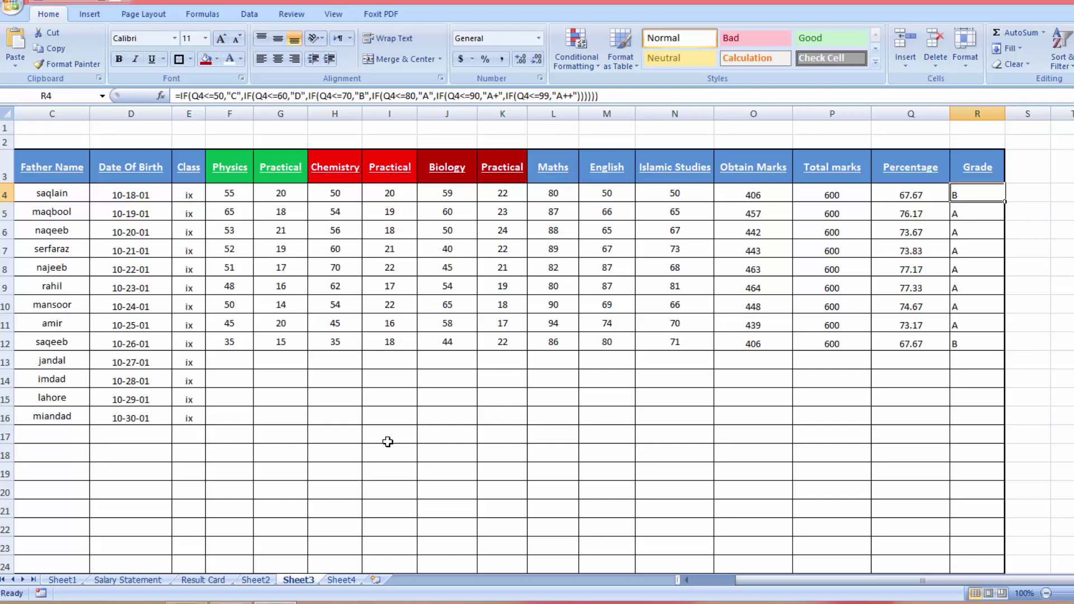
- Enter "Session 2019 2020" in B2 of the sheet with the AutoMatic Mark Sheet banner
{"action": "scroll", "coordinate": [274, 515], "scroll_direction": "left", "scroll_amount": 2}
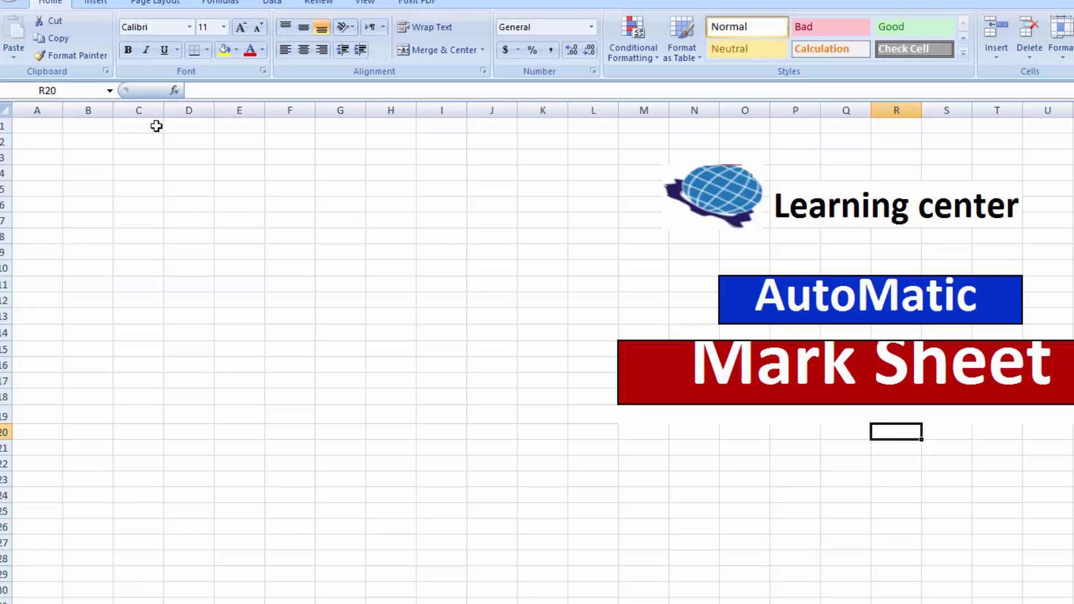
{"action": "left_click", "coordinate": [90, 142]}
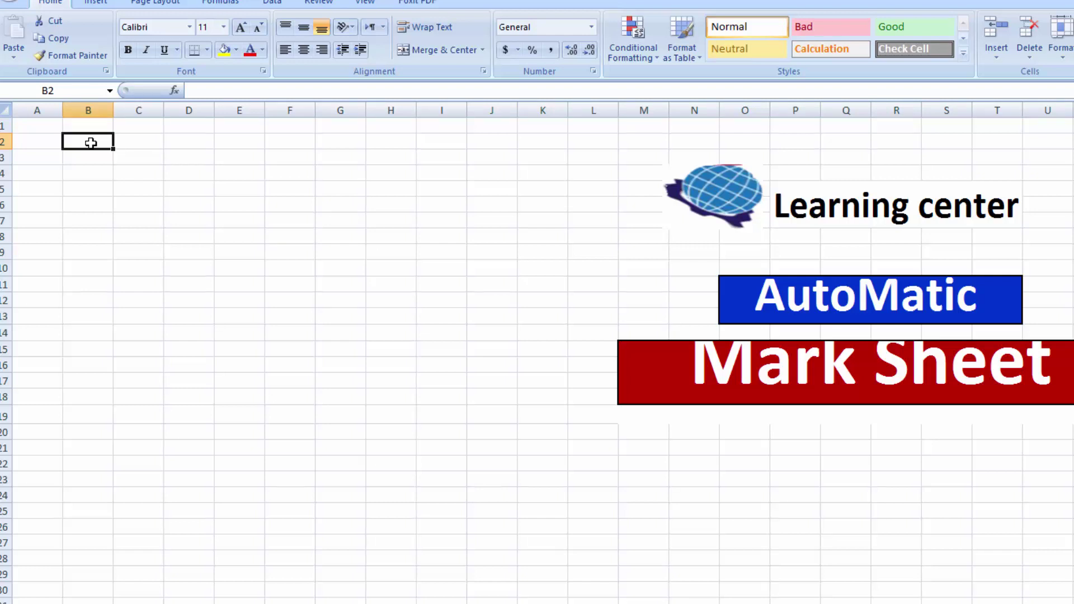
{"action": "type", "text": "Se"}
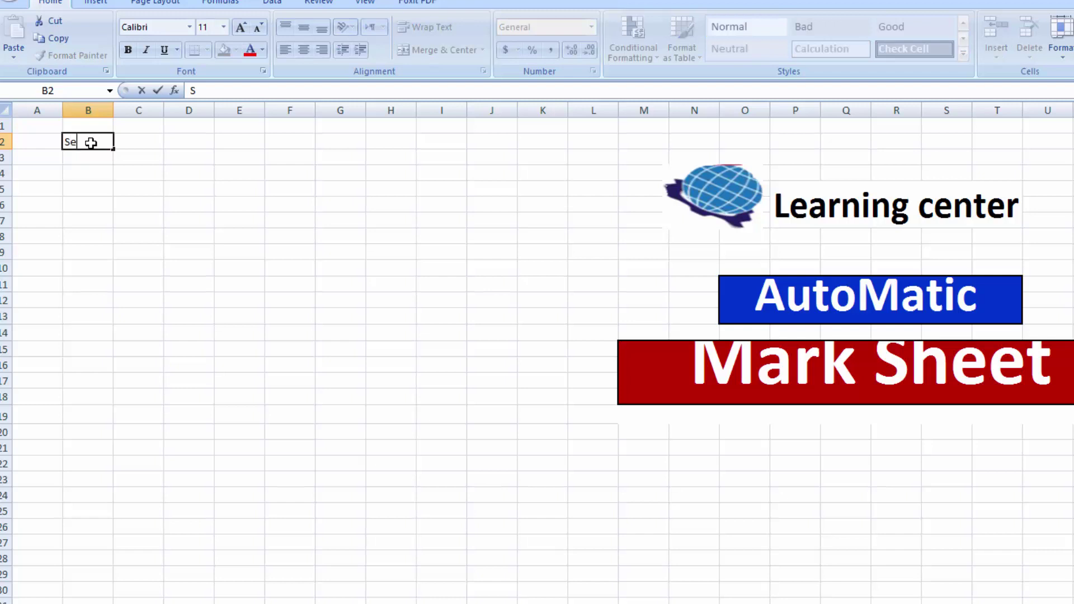
{"action": "type", "text": "ssion 2019"}
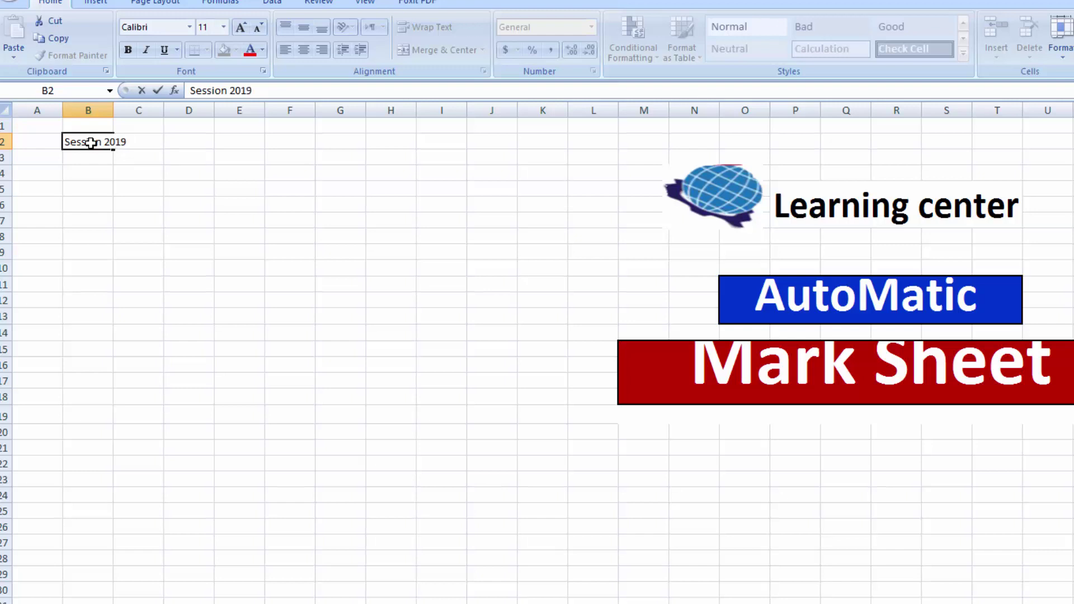
{"action": "type", "text": "2020"}
{"action": "key", "text": "Tab"}
- Enter "Reg No:" followed by the student's registration number in E2
{"action": "key", "text": "Tab"}
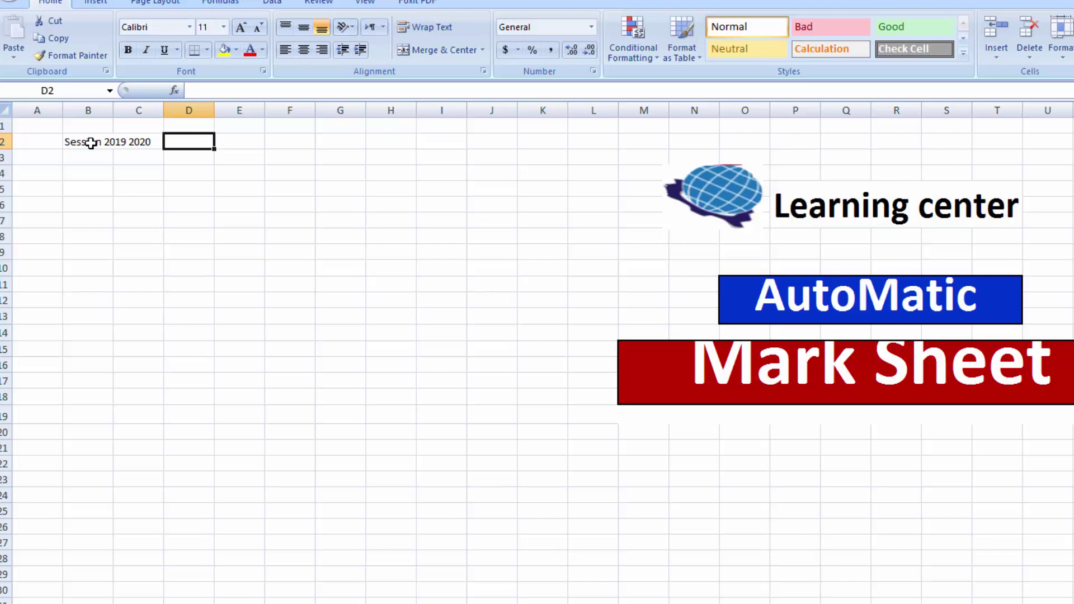
{"action": "key", "text": "Tab"}
{"action": "type", "text": "Re"}
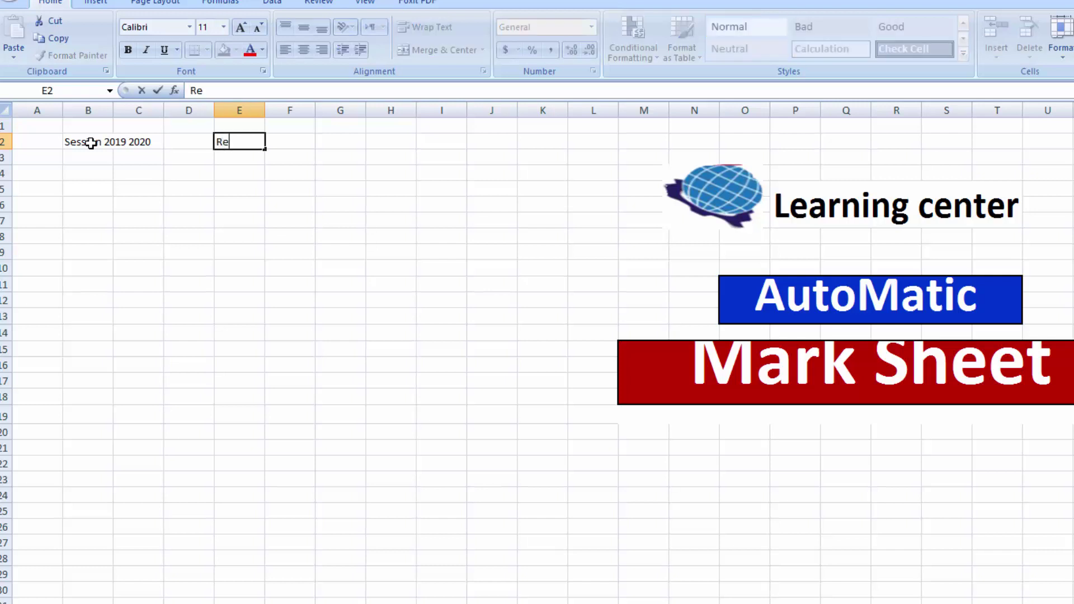
{"action": "type", "text": "g No: GN"}
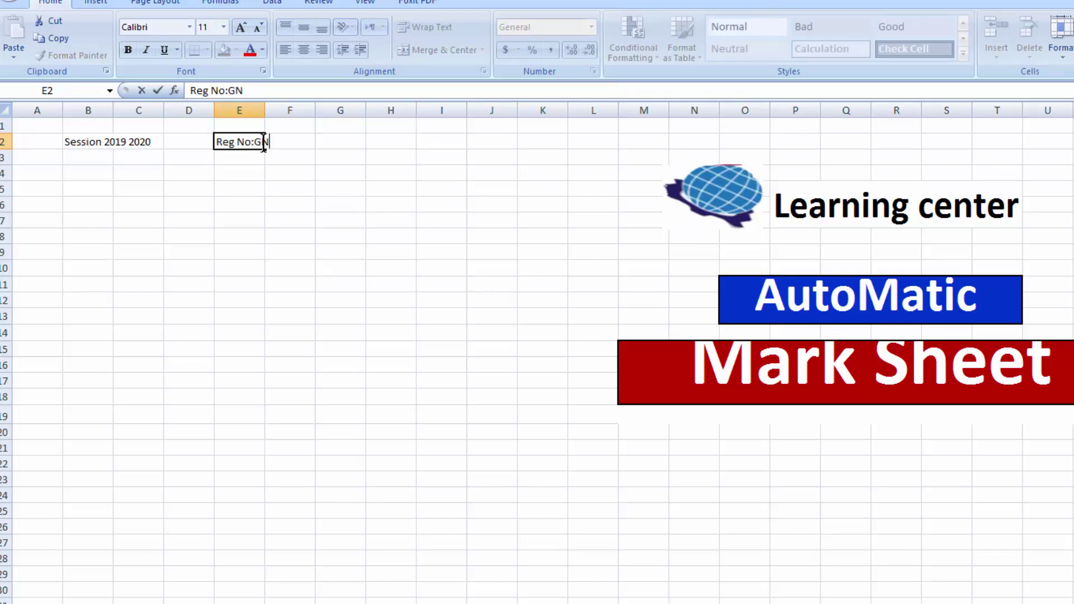
{"action": "type", "text": "0098123"}
{"action": "key", "text": "Tab"}
- Enter the label "Class" in I2 and the value IX in J2
{"action": "key", "text": "Tab"}
{"action": "key", "text": "Tab"}
{"action": "key", "text": "Tab"}
{"action": "type", "text": "C"}
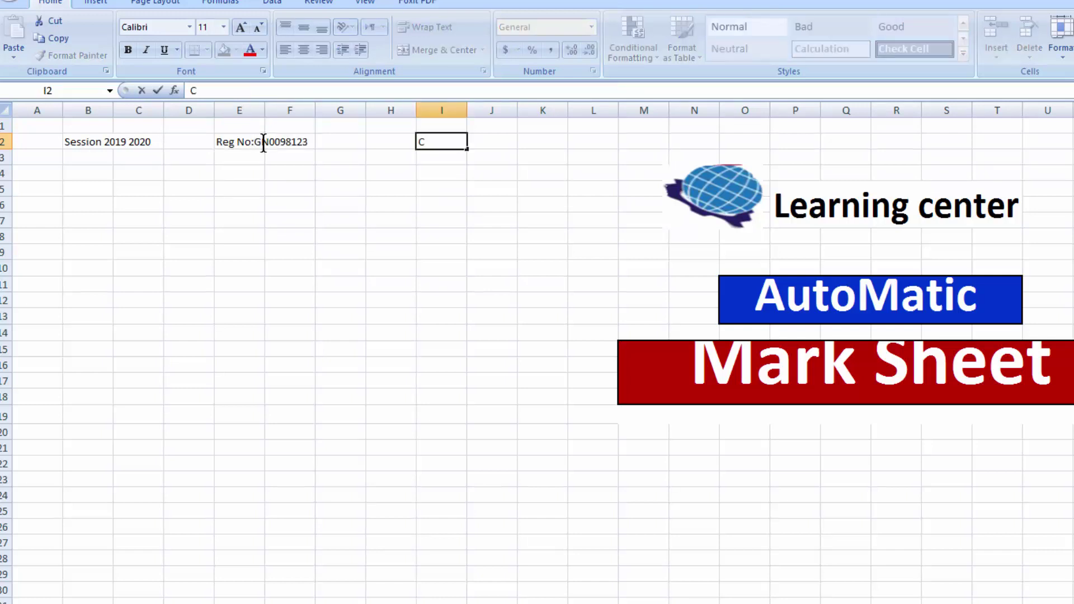
{"action": "type", "text": "lass"}
{"action": "key", "text": "Tab"}
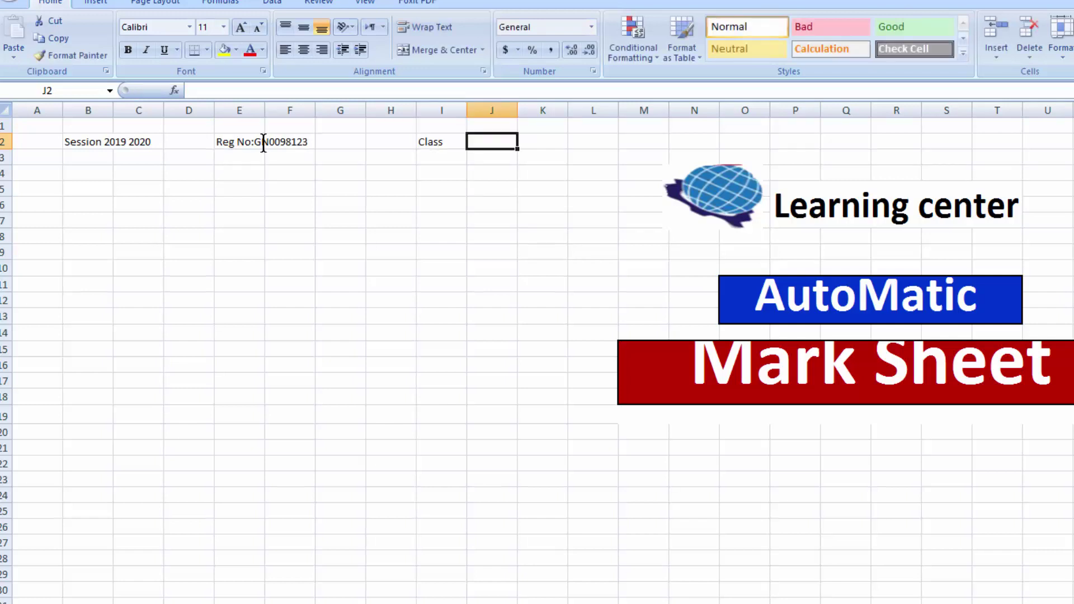
{"action": "type", "text": "IX"}
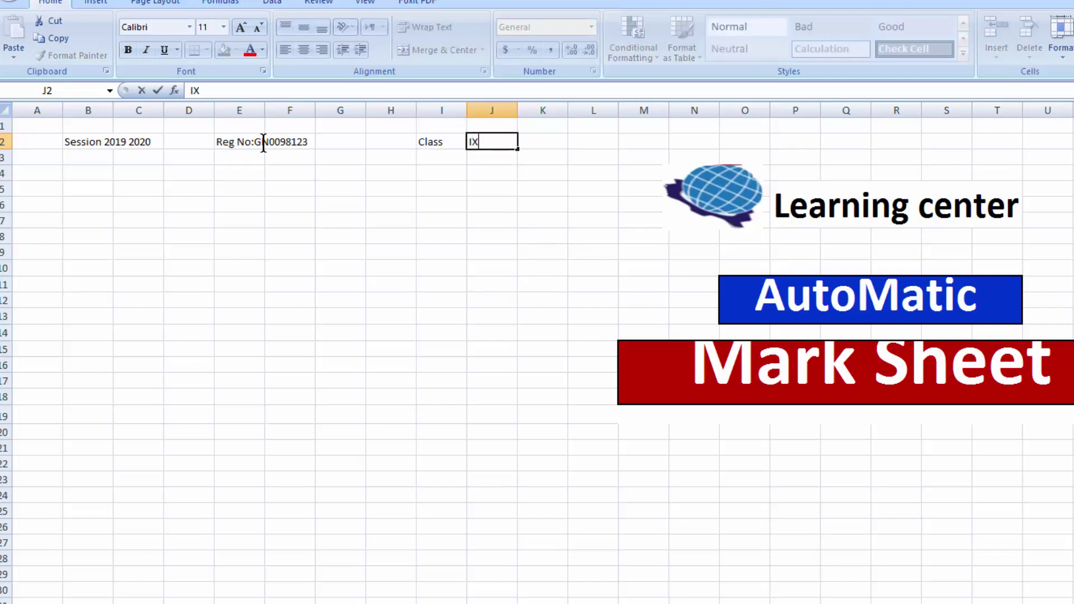
{"action": "left_click", "coordinate": [322, 207]}
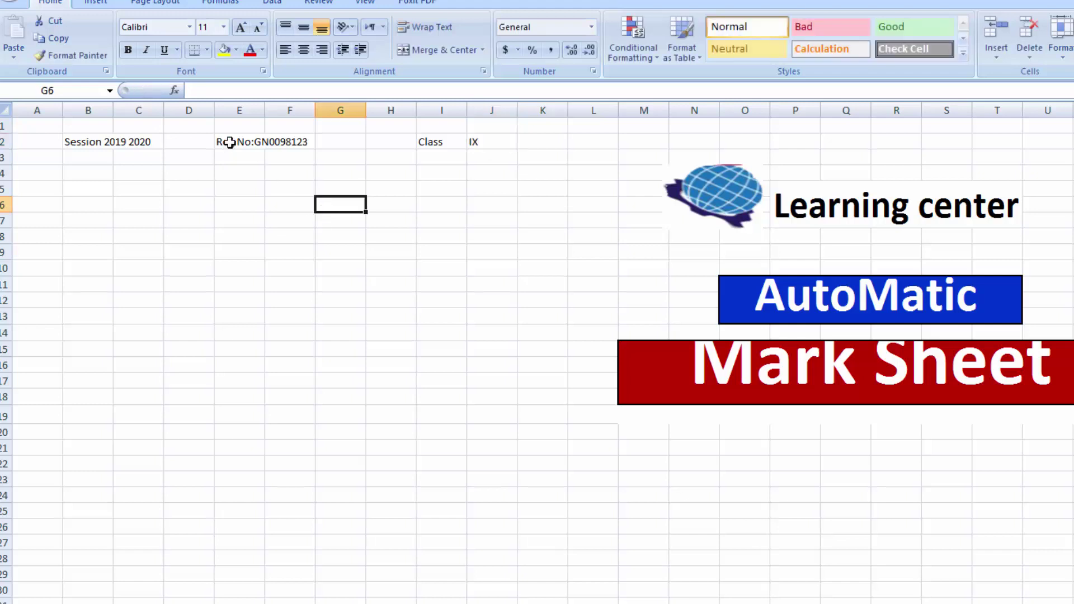
- Merge and center the registration number cell across E2:G2
{"action": "left_click_drag", "start_coordinate": [230, 143], "coordinate": [330, 140]}
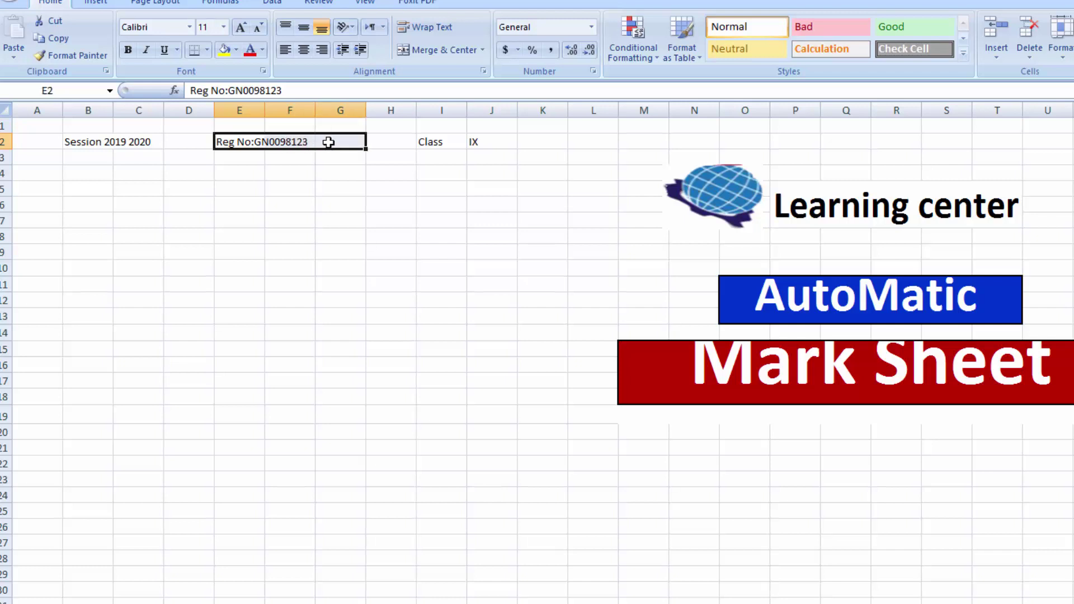
{"action": "left_click", "coordinate": [404, 48]}
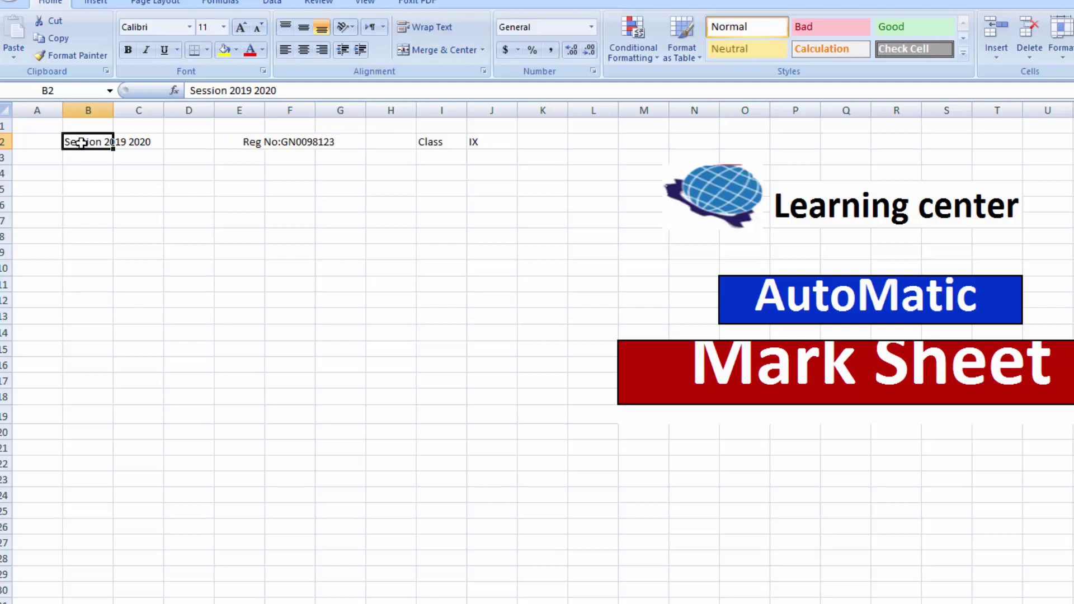
- Merge and center the session text across B2:C2
{"action": "left_click_drag", "start_coordinate": [81, 143], "coordinate": [127, 142]}
{"action": "left_click", "coordinate": [407, 50]}
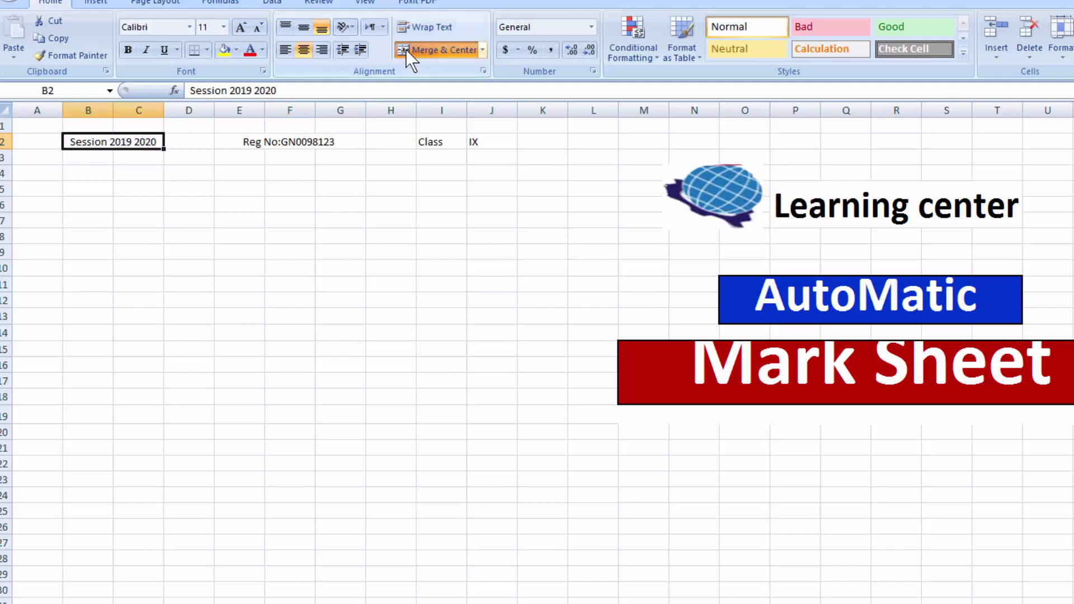
{"action": "left_click", "coordinate": [105, 219]}
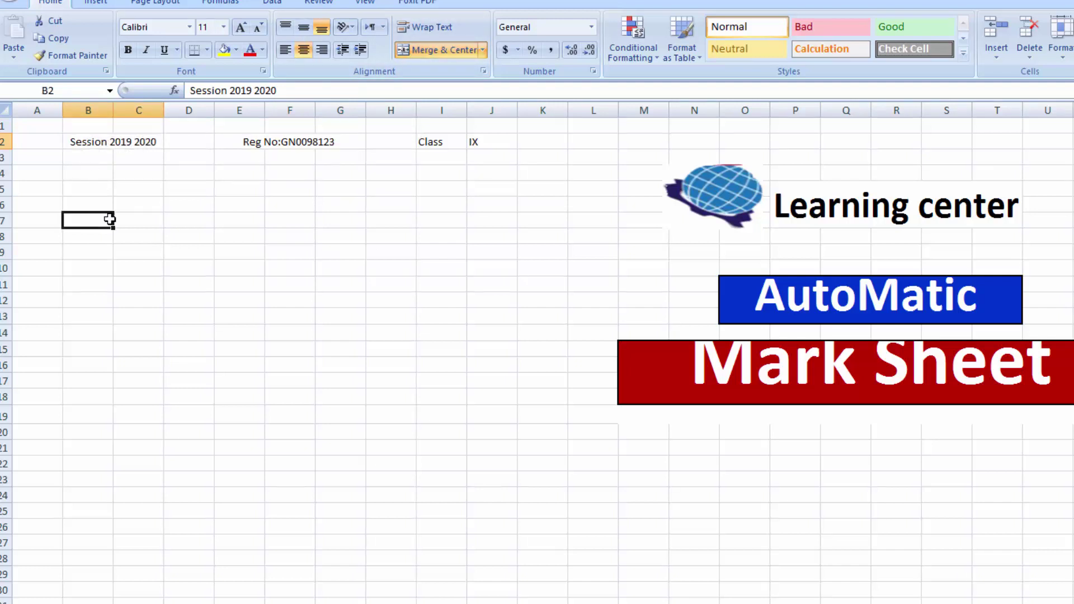
- Apply a thick box border around B2:J3 and make rows 2 and 3 taller
{"action": "left_click_drag", "start_coordinate": [83, 143], "coordinate": [492, 157]}
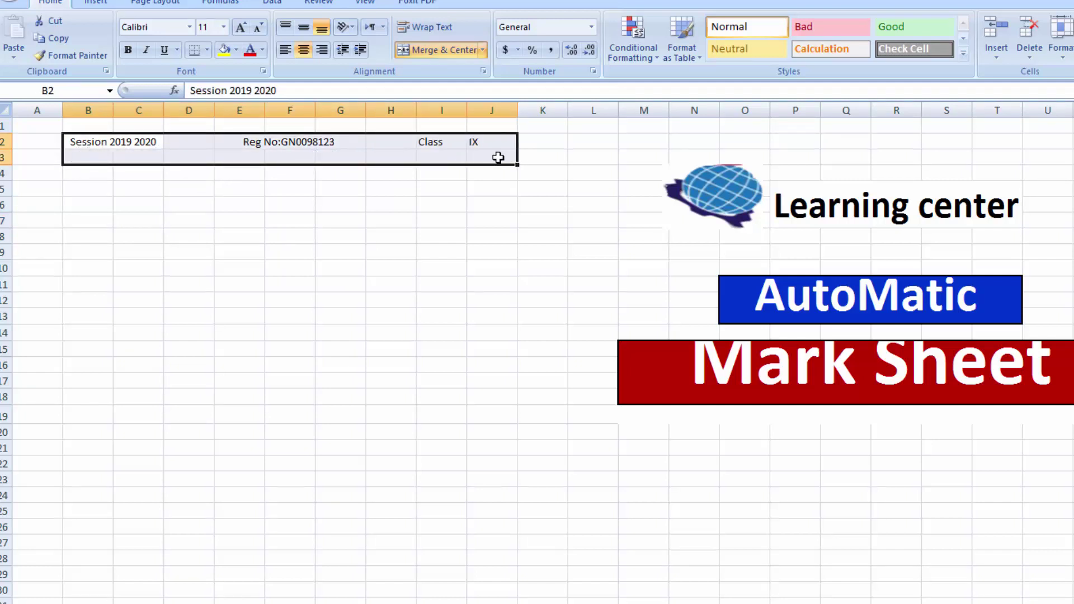
{"action": "left_click", "coordinate": [207, 50]}
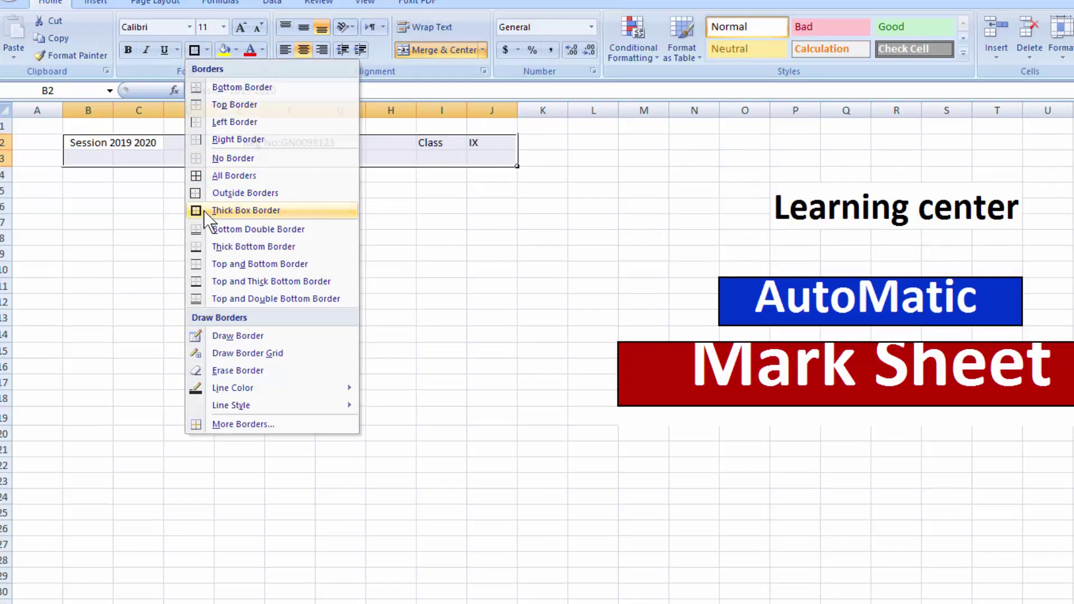
{"action": "left_click", "coordinate": [246, 210]}
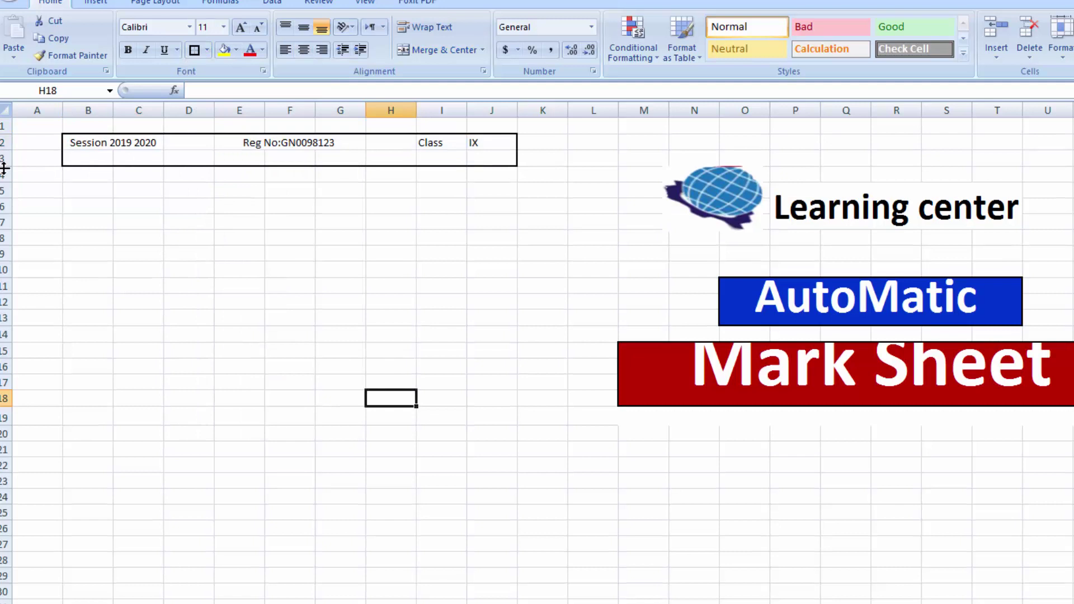
{"action": "left_click_drag", "start_coordinate": [5, 168], "coordinate": [5, 159]}
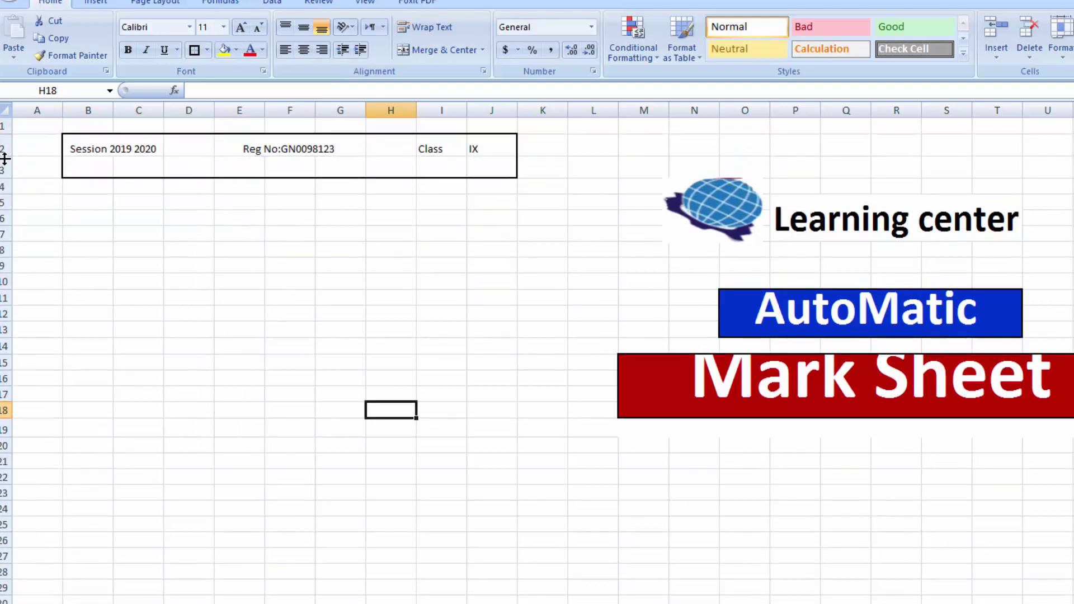
- Merge and center D3:H3 and enter "Learning center Public School" in it
{"action": "left_click", "coordinate": [177, 171]}
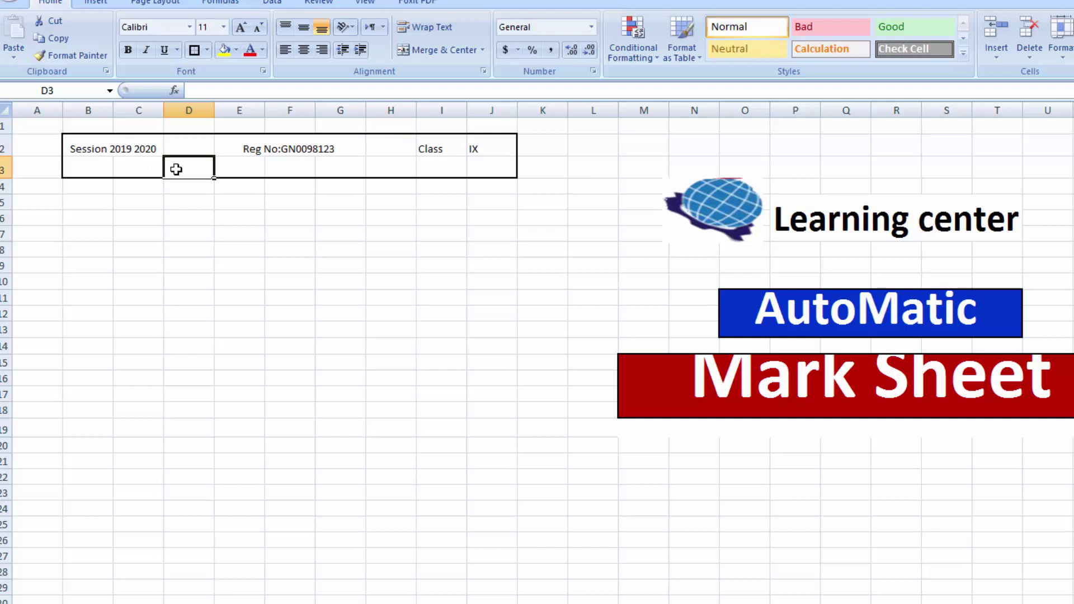
{"action": "left_click_drag", "start_coordinate": [177, 165], "coordinate": [392, 168]}
{"action": "left_click", "coordinate": [418, 49]}
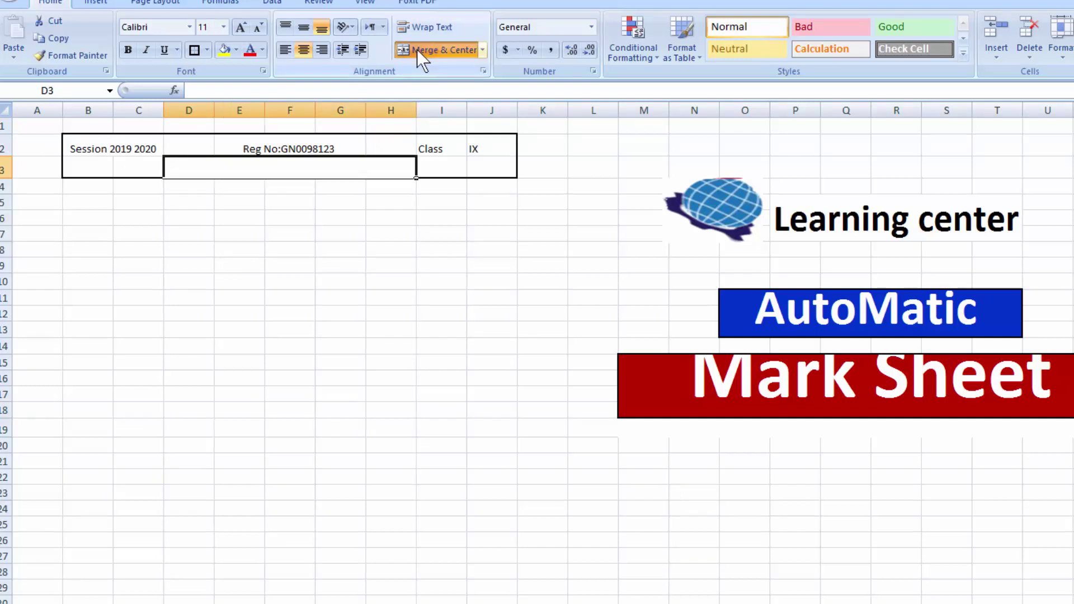
{"action": "type", "text": "Learni"}
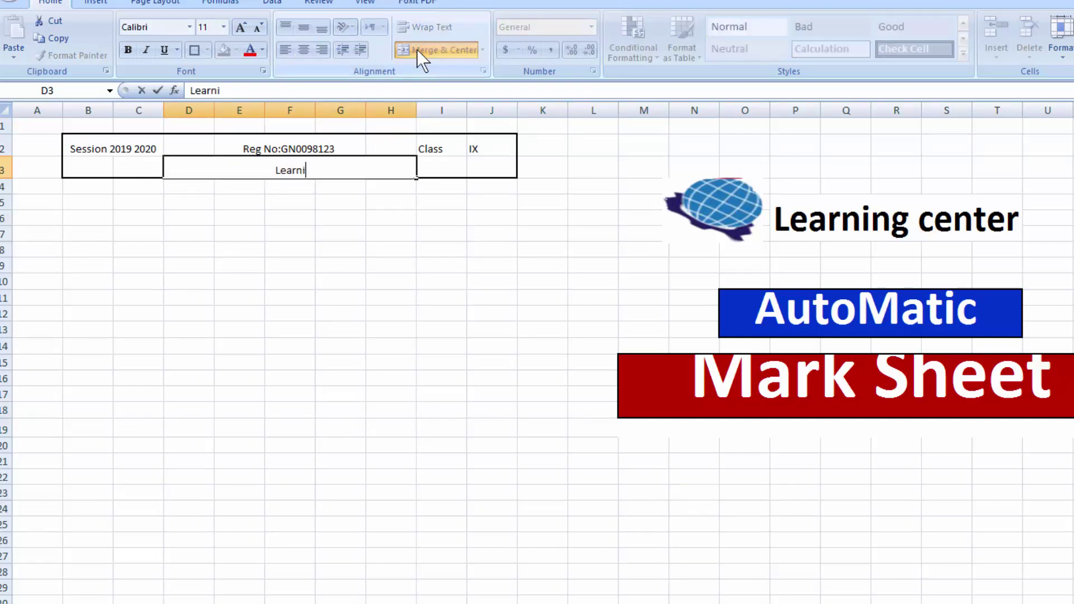
{"action": "type", "text": "ng cen"}
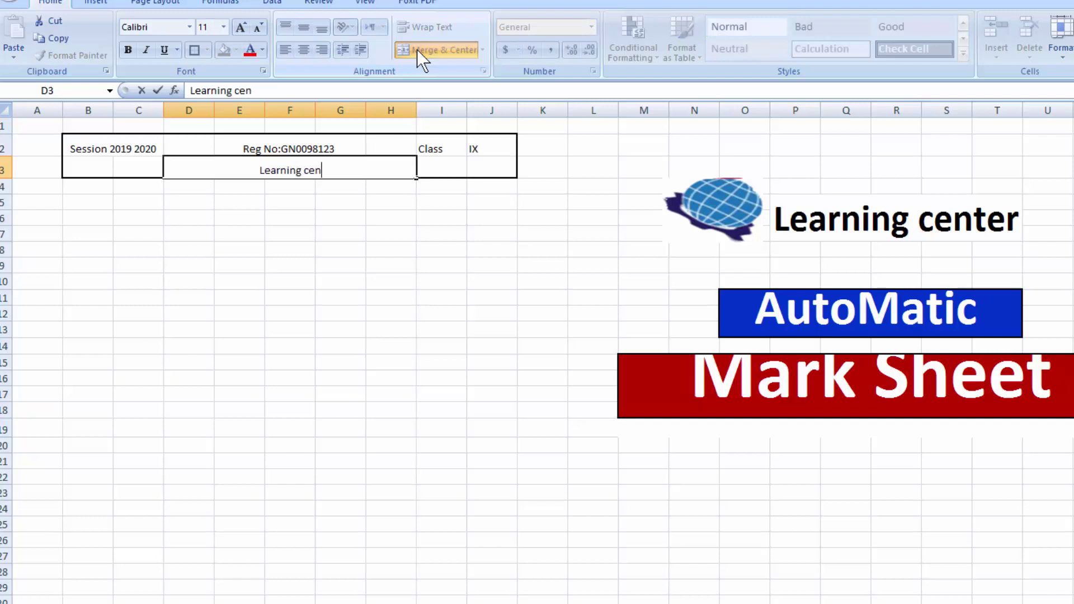
{"action": "type", "text": "ter Public School"}
{"action": "left_click", "coordinate": [340, 314]}
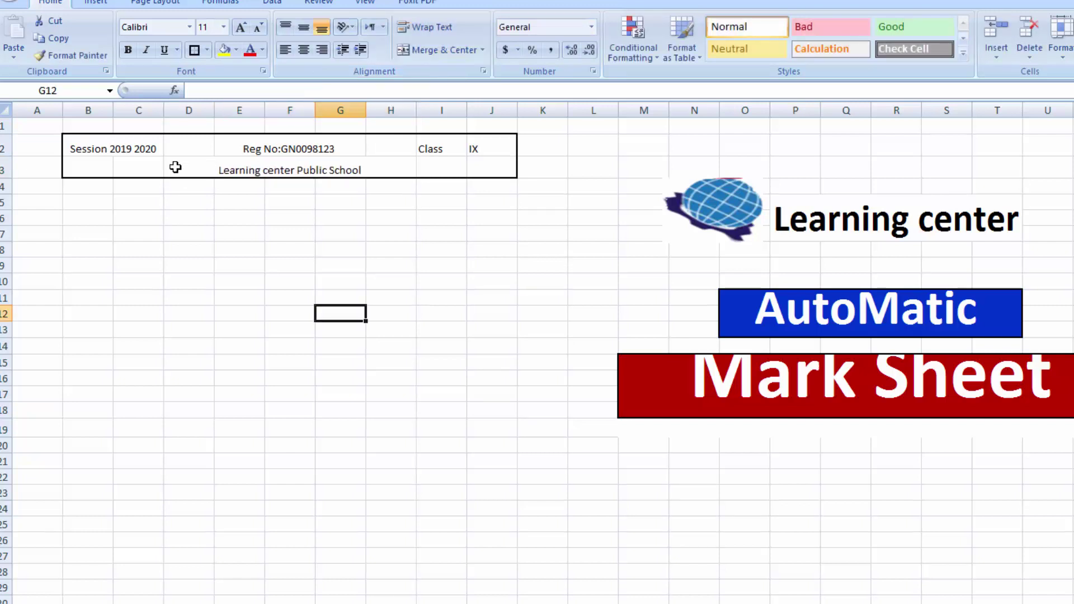
- Widen the school name's merged cell to C3:I3 and increase its font size to 18
{"action": "left_click_drag", "start_coordinate": [151, 169], "coordinate": [427, 168]}
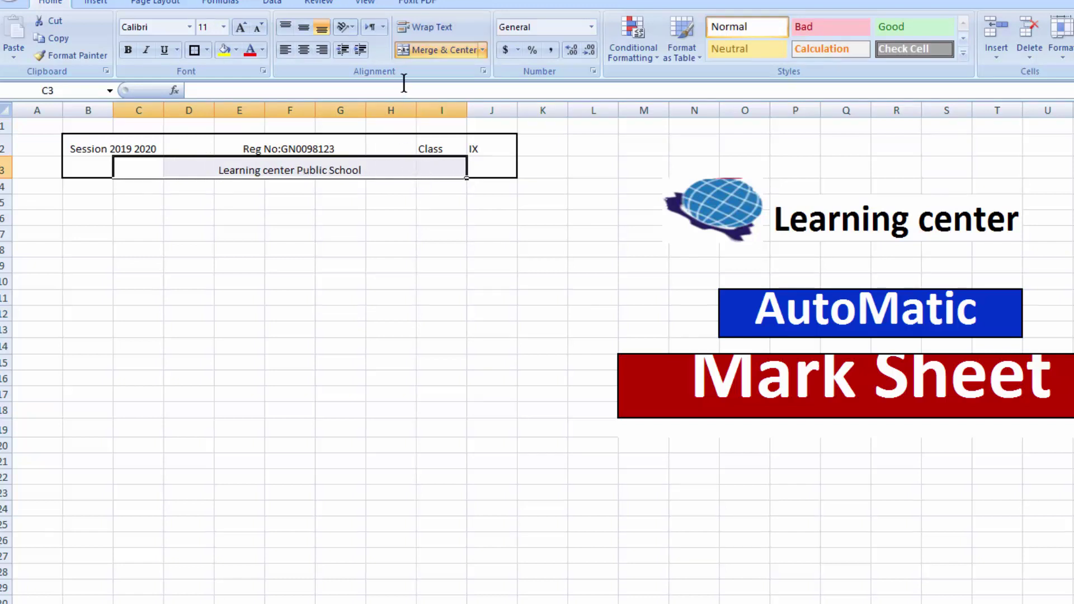
{"action": "left_click", "coordinate": [413, 55]}
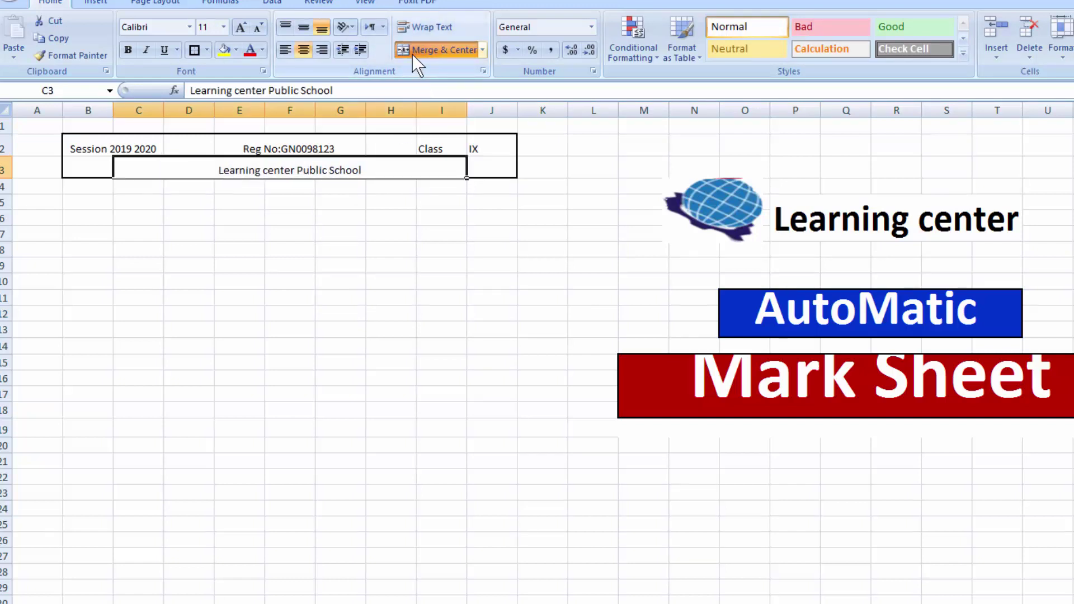
{"action": "left_click", "coordinate": [237, 31]}
{"action": "left_click", "coordinate": [237, 31]}
{"action": "left_click", "coordinate": [237, 32]}
{"action": "left_click", "coordinate": [236, 31]}
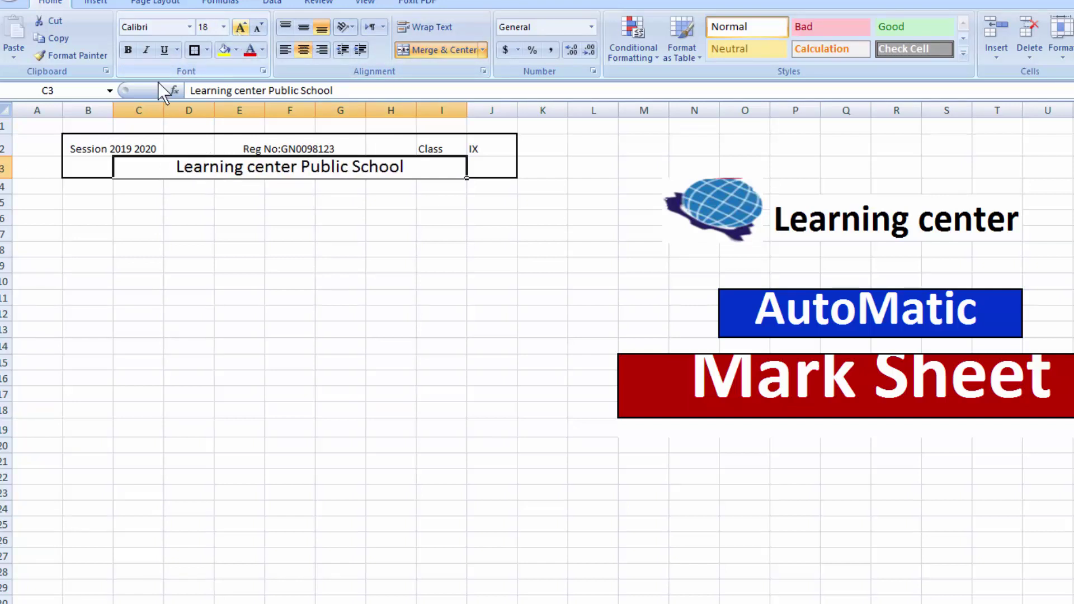
- Make row 3 slightly taller and set the school name in bold
{"action": "left_click_drag", "start_coordinate": [2, 180], "coordinate": [2, 185]}
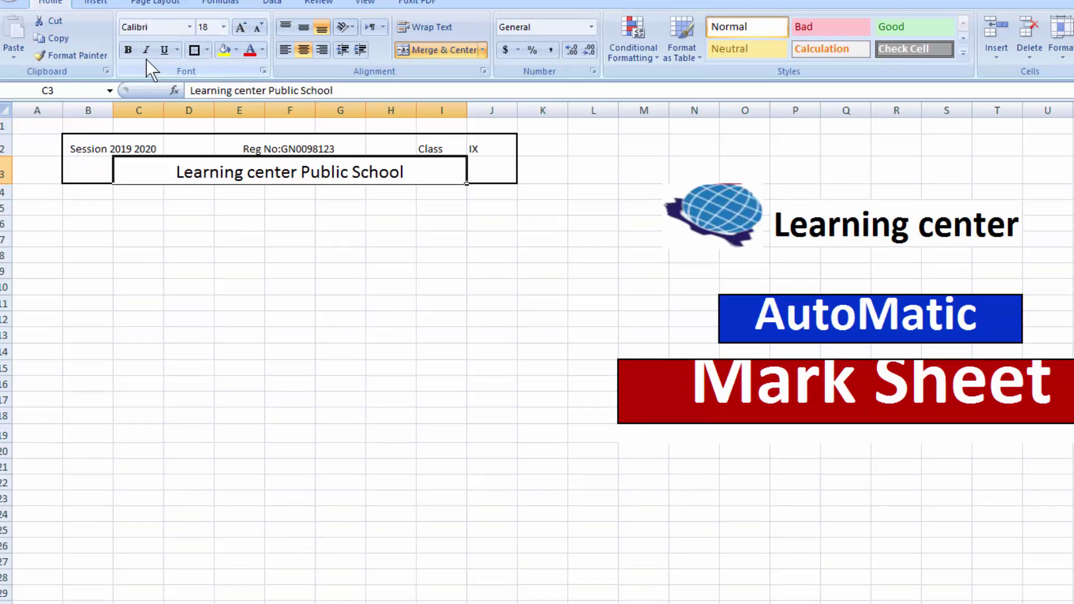
{"action": "left_click", "coordinate": [127, 51]}
{"action": "left_click", "coordinate": [457, 271]}
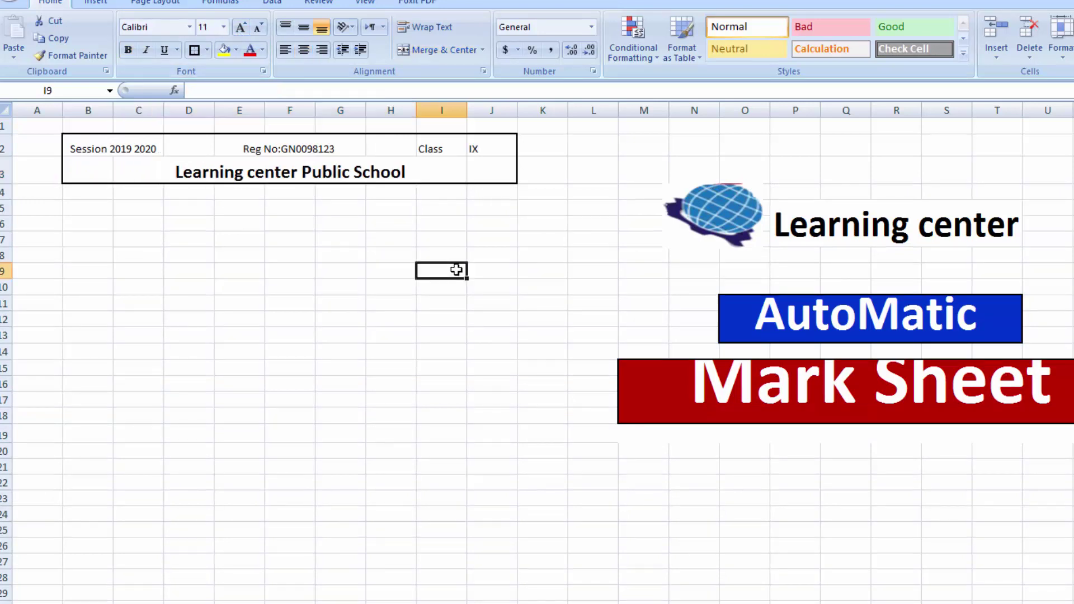
- Color the school name's text dark blue
{"action": "left_click", "coordinate": [248, 174]}
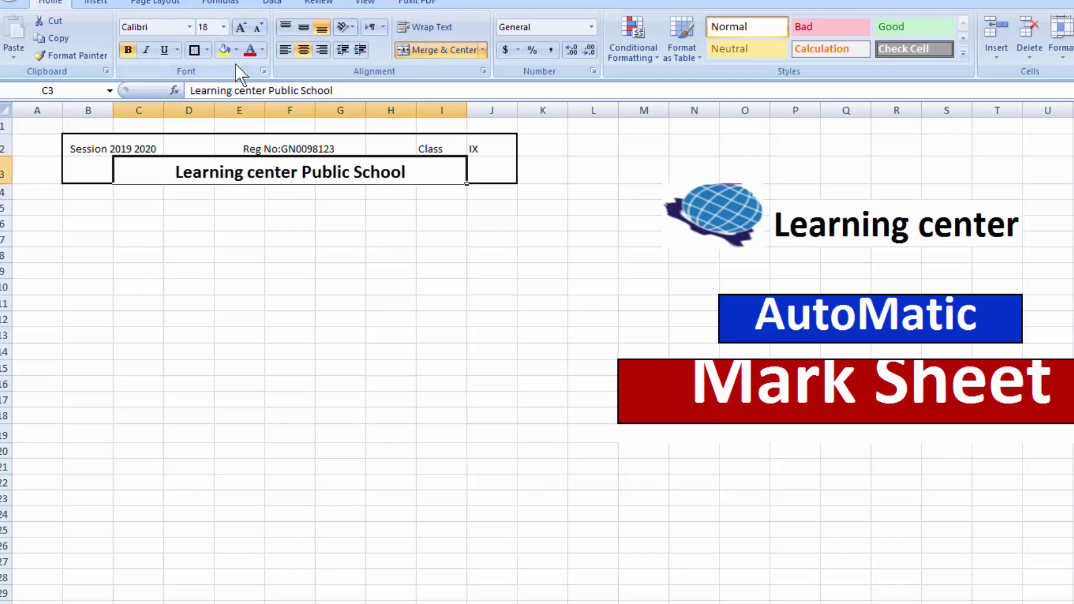
{"action": "left_click", "coordinate": [262, 51]}
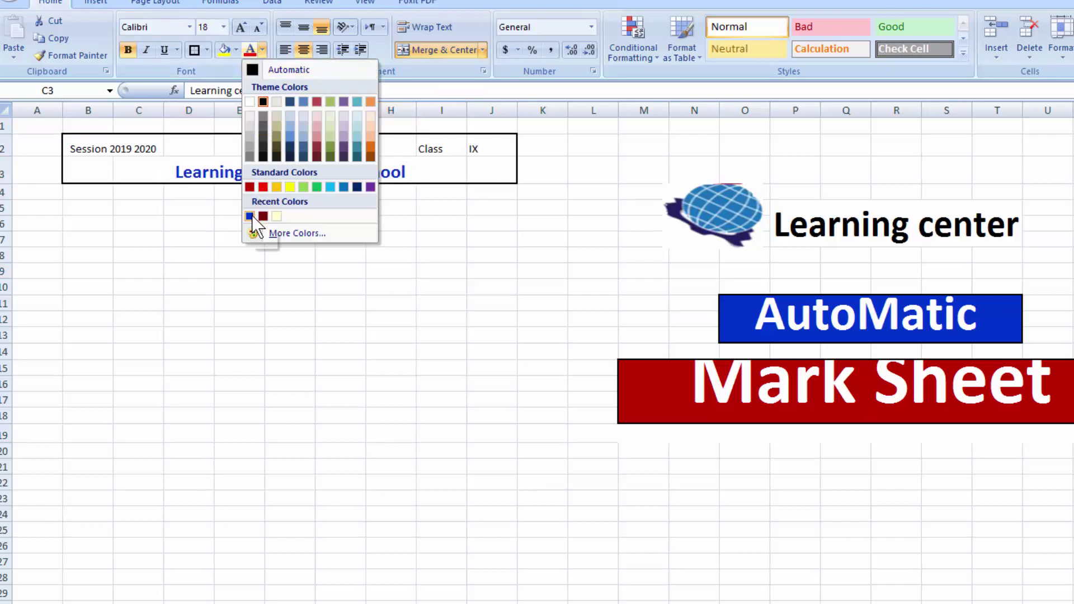
{"action": "left_click", "coordinate": [358, 189]}
{"action": "left_click", "coordinate": [421, 255]}
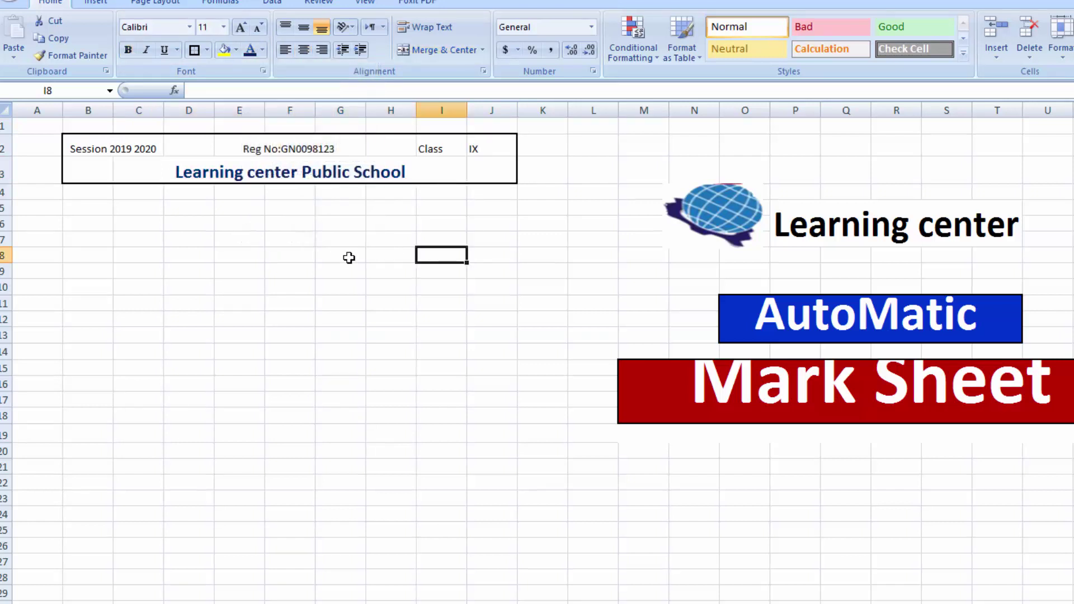
- Make the session, registration and class row B2:J2 bold and align it vertically to the middle
{"action": "left_click_drag", "start_coordinate": [103, 144], "coordinate": [478, 146]}
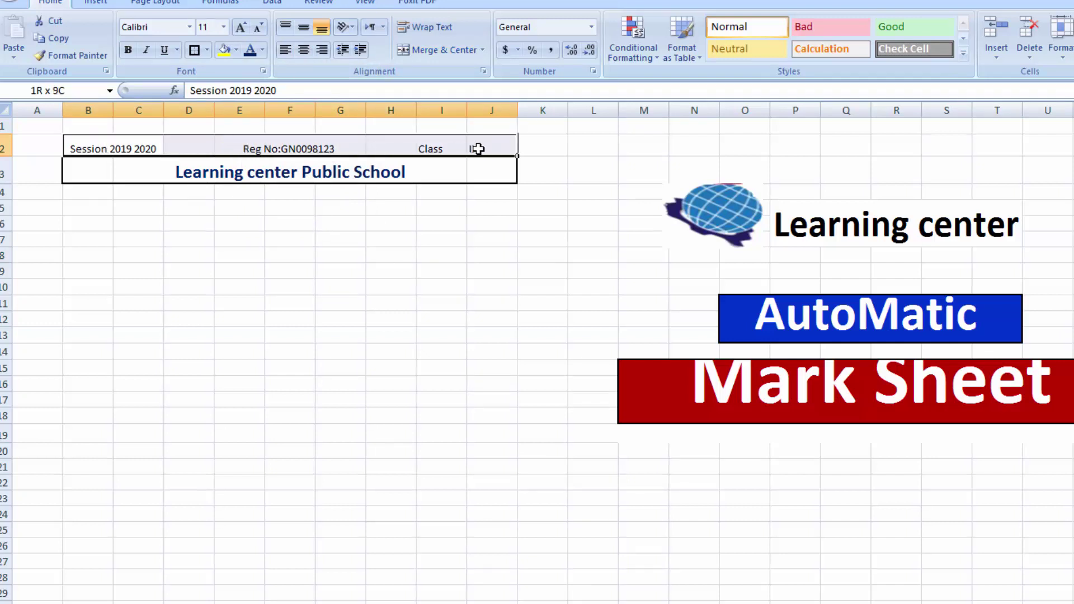
{"action": "left_click", "coordinate": [442, 50]}
{"action": "left_click", "coordinate": [126, 49]}
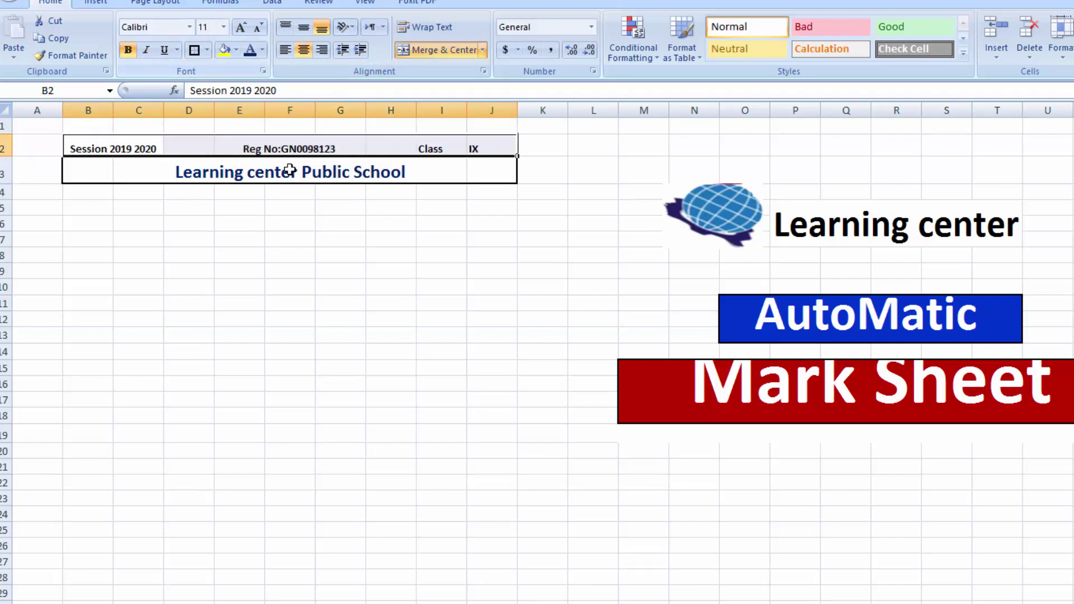
{"action": "left_click", "coordinate": [540, 261]}
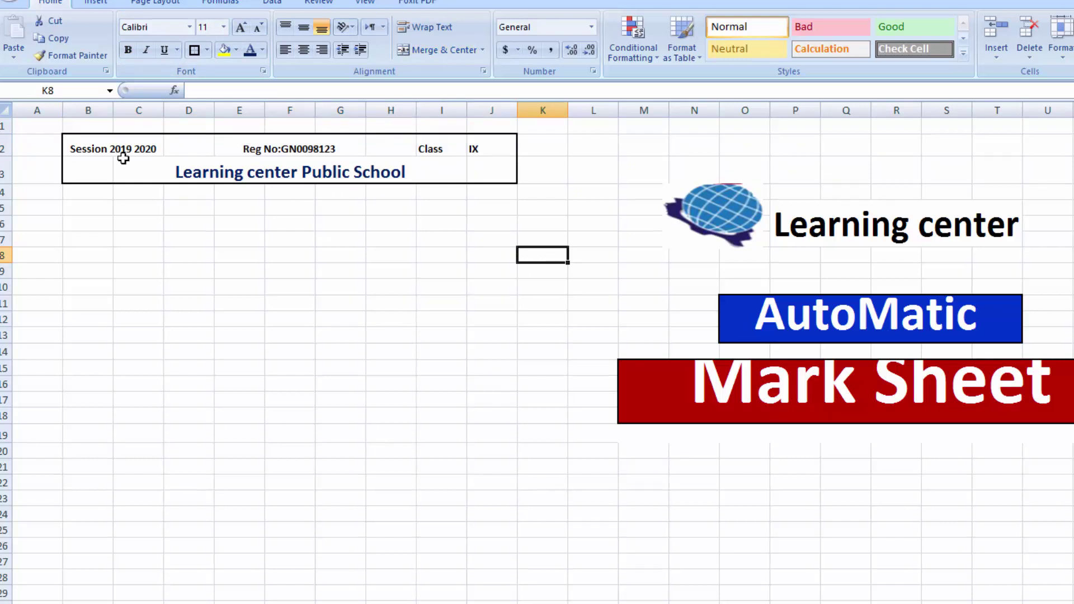
{"action": "left_click_drag", "start_coordinate": [104, 151], "coordinate": [492, 147]}
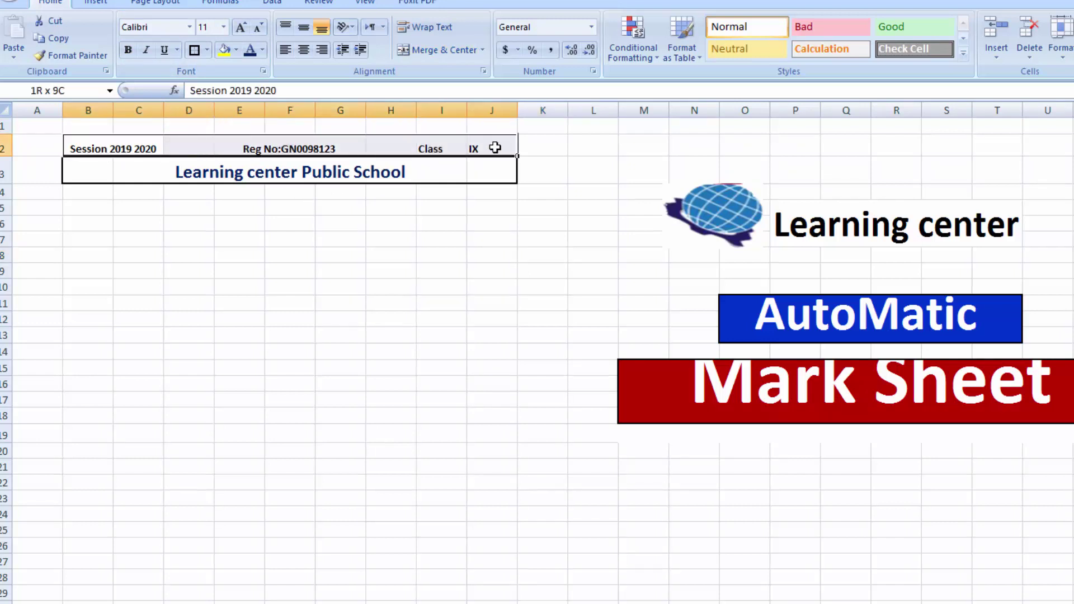
{"action": "left_click", "coordinate": [302, 28]}
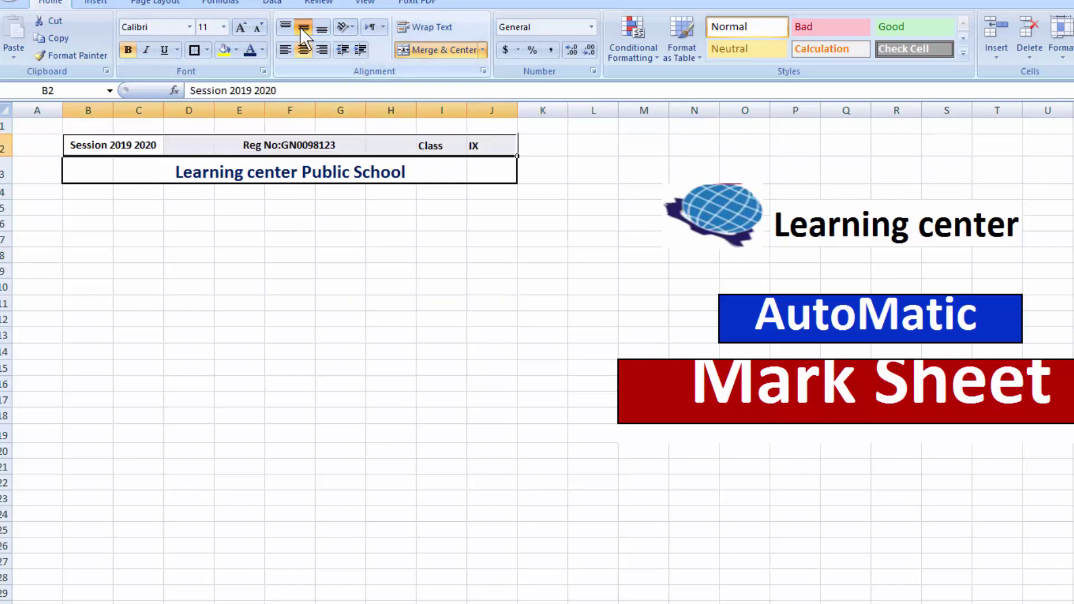
{"action": "left_click", "coordinate": [430, 270]}
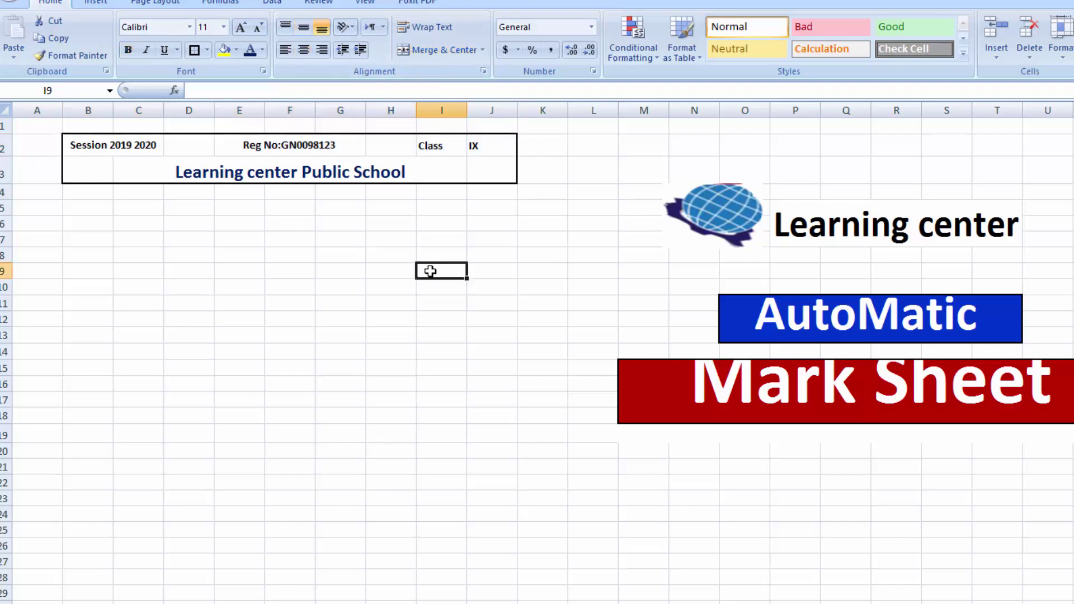
- Merge and center D5:H5 and enter the title "Mark Sheet" in it
{"action": "left_click_drag", "start_coordinate": [208, 207], "coordinate": [358, 206]}
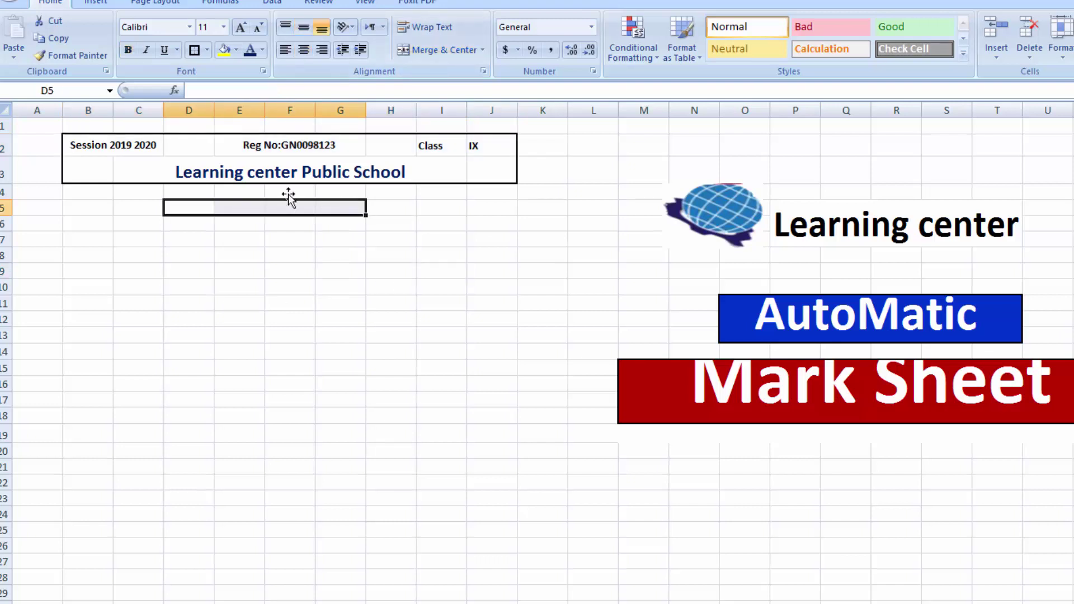
{"action": "left_click", "coordinate": [180, 193]}
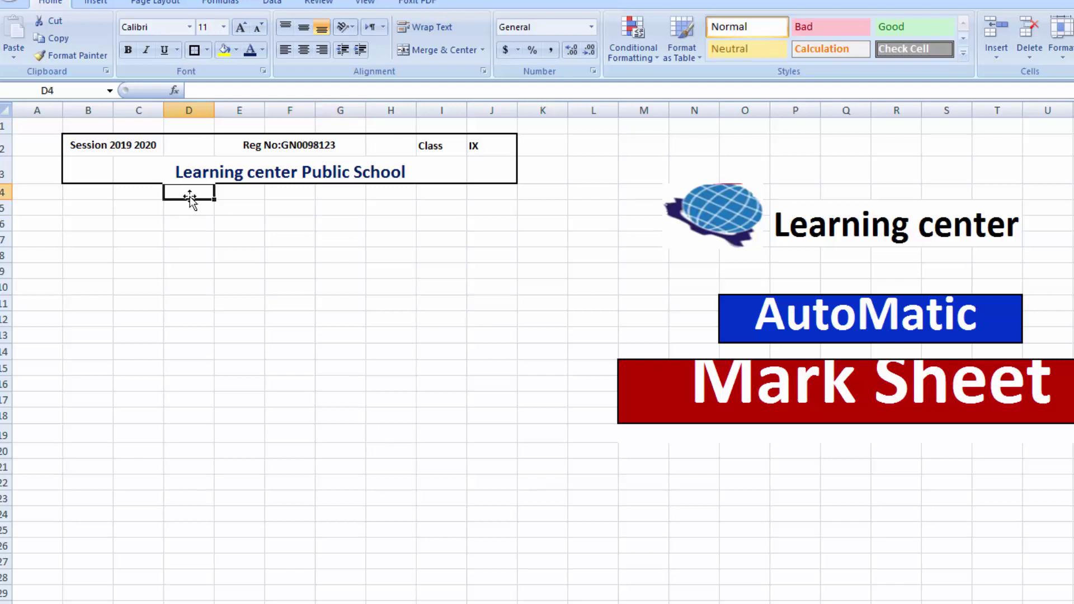
{"action": "left_click_drag", "start_coordinate": [185, 207], "coordinate": [379, 211]}
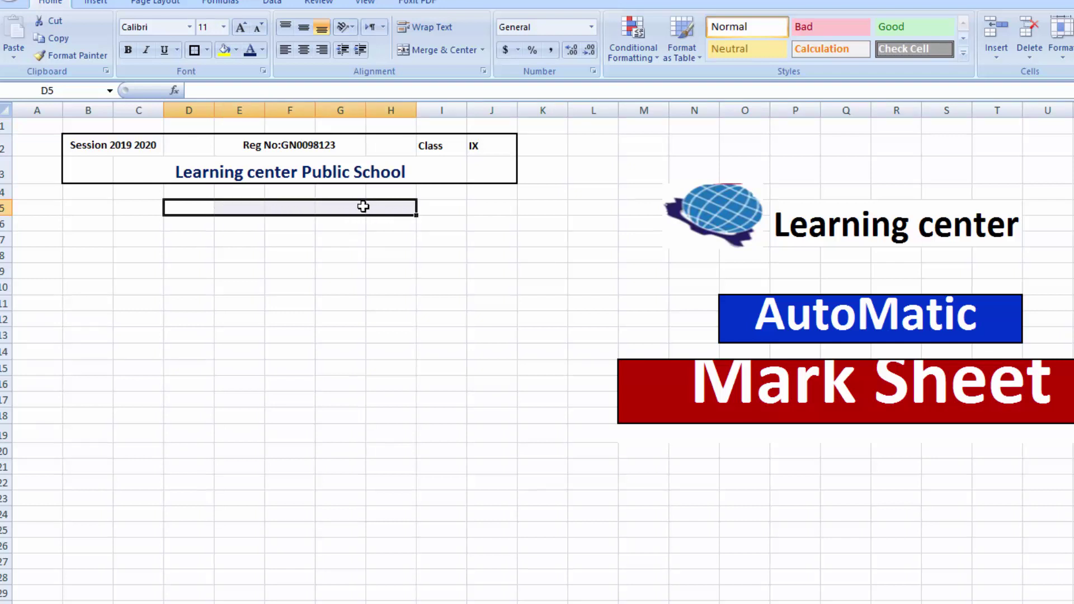
{"action": "left_click", "coordinate": [401, 54]}
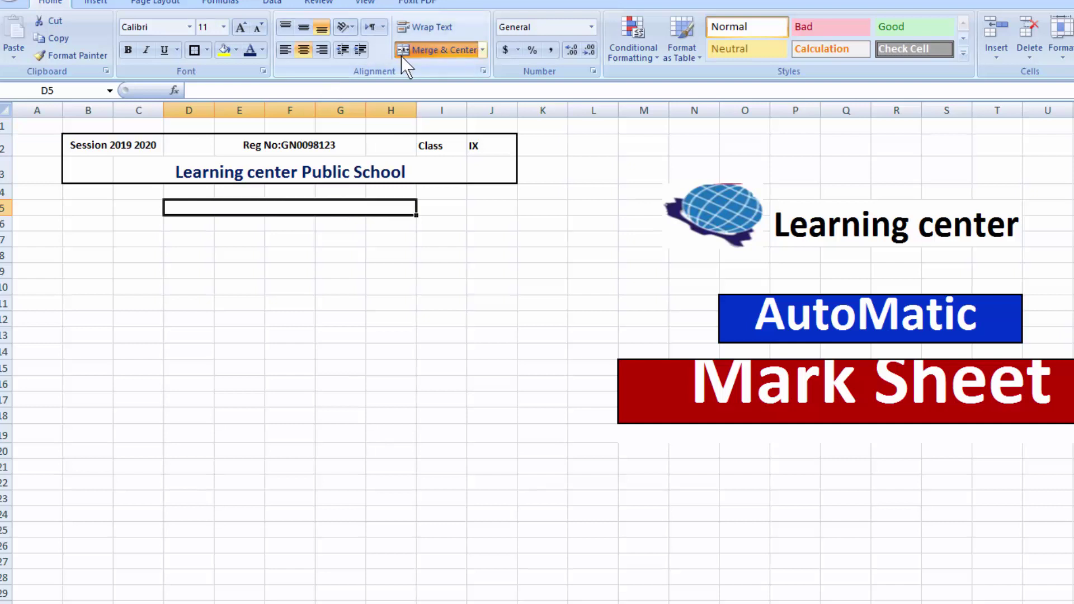
{"action": "type", "text": "Mark Sheet"}
{"action": "key", "text": "Return"}
{"action": "key", "text": "Up"}
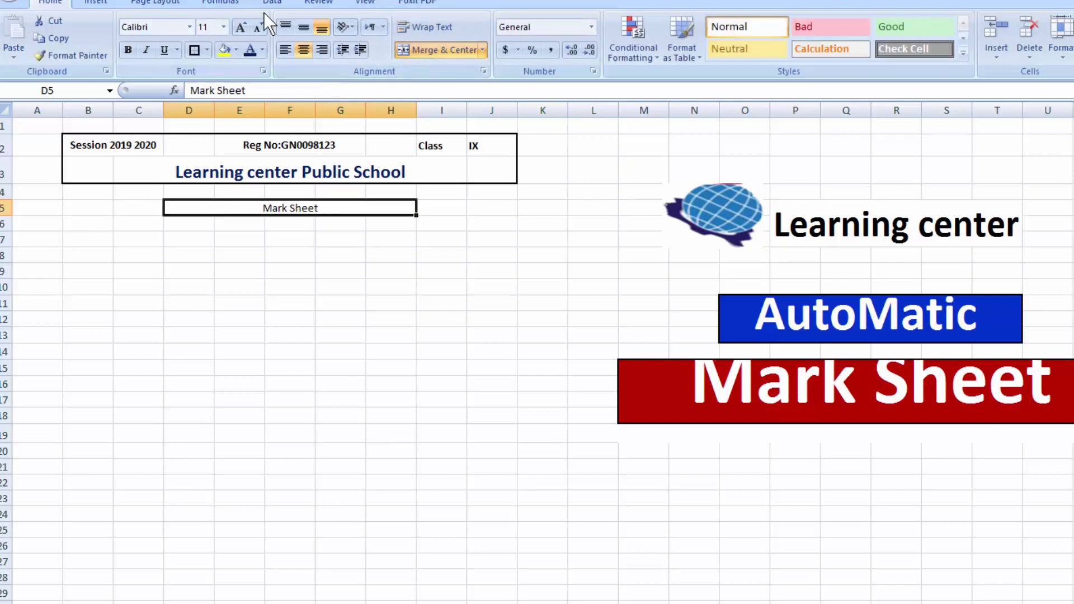
- Increase the font size of the "Mark Sheet" title in D5 to 26
{"action": "left_click", "coordinate": [240, 27]}
{"action": "left_click", "coordinate": [240, 27]}
{"action": "left_click", "coordinate": [240, 27]}
{"action": "left_click", "coordinate": [241, 27]}
{"action": "left_click", "coordinate": [240, 27]}
{"action": "left_click", "coordinate": [240, 26]}
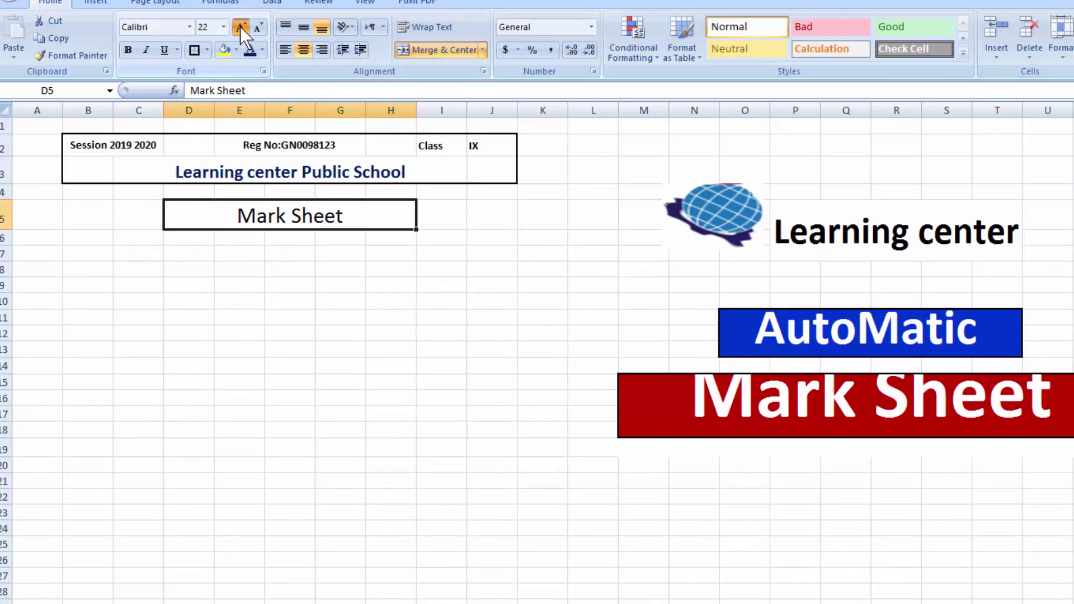
{"action": "left_click", "coordinate": [240, 27]}
{"action": "left_click", "coordinate": [240, 27]}
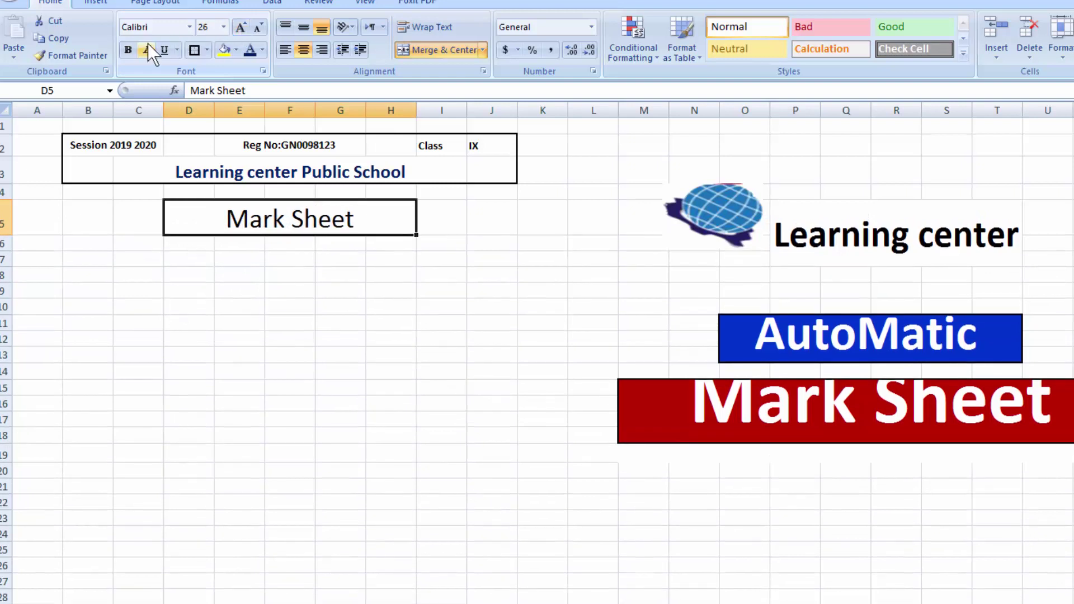
- Make the "Mark Sheet" title in D5 bold and dark blue
{"action": "left_click", "coordinate": [129, 51]}
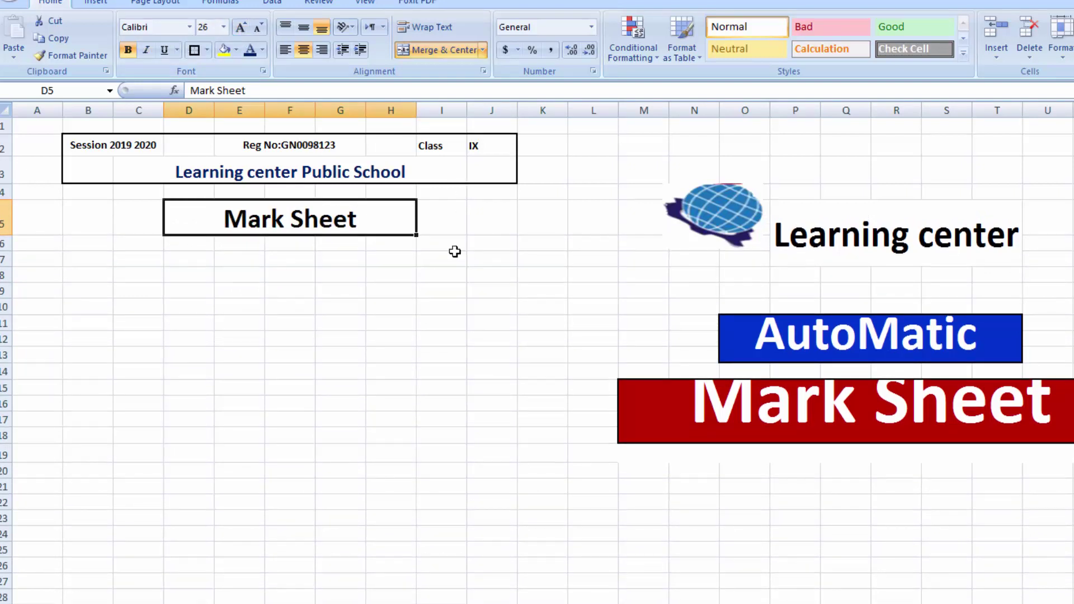
{"action": "left_click", "coordinate": [262, 50]}
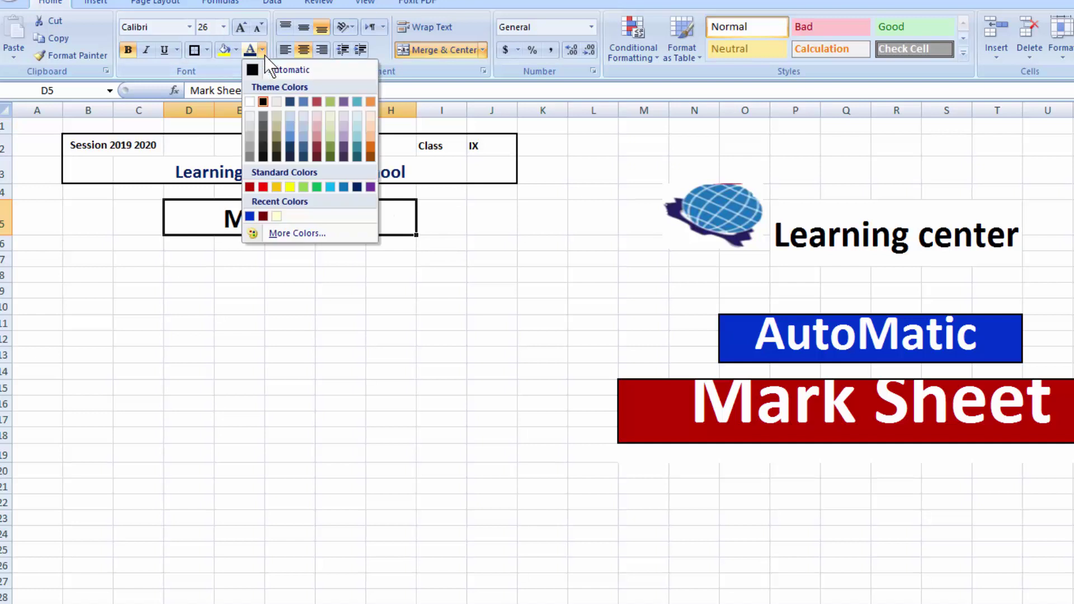
{"action": "left_click", "coordinate": [360, 186]}
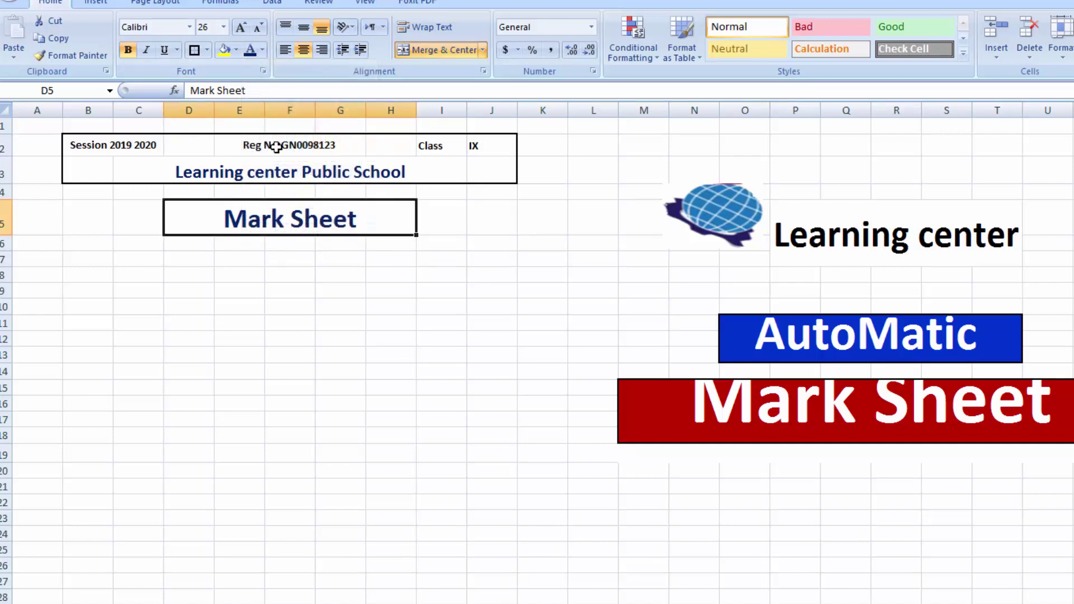
- Shrink the height of row 4 and slightly widen columns C, D and I
{"action": "left_click", "coordinate": [527, 281]}
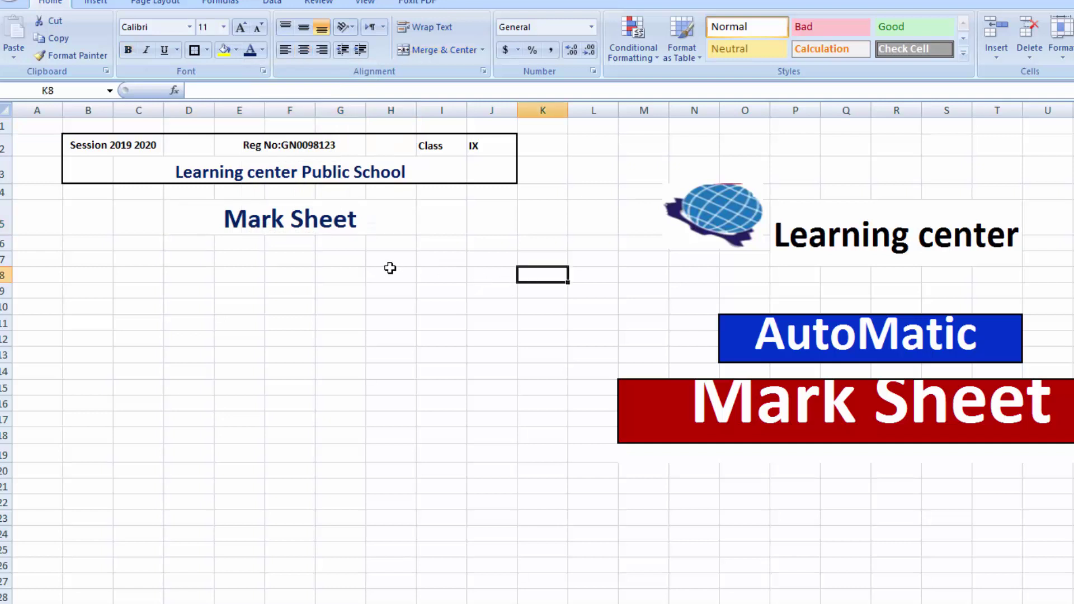
{"action": "left_click_drag", "start_coordinate": [6, 201], "coordinate": [6, 191]}
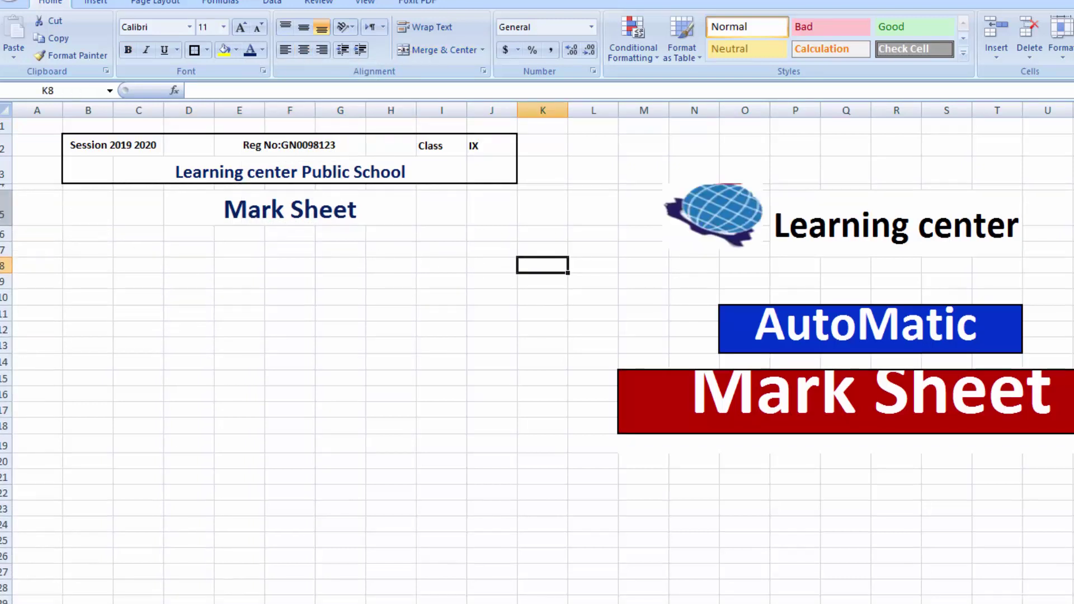
{"action": "left_click", "coordinate": [385, 284]}
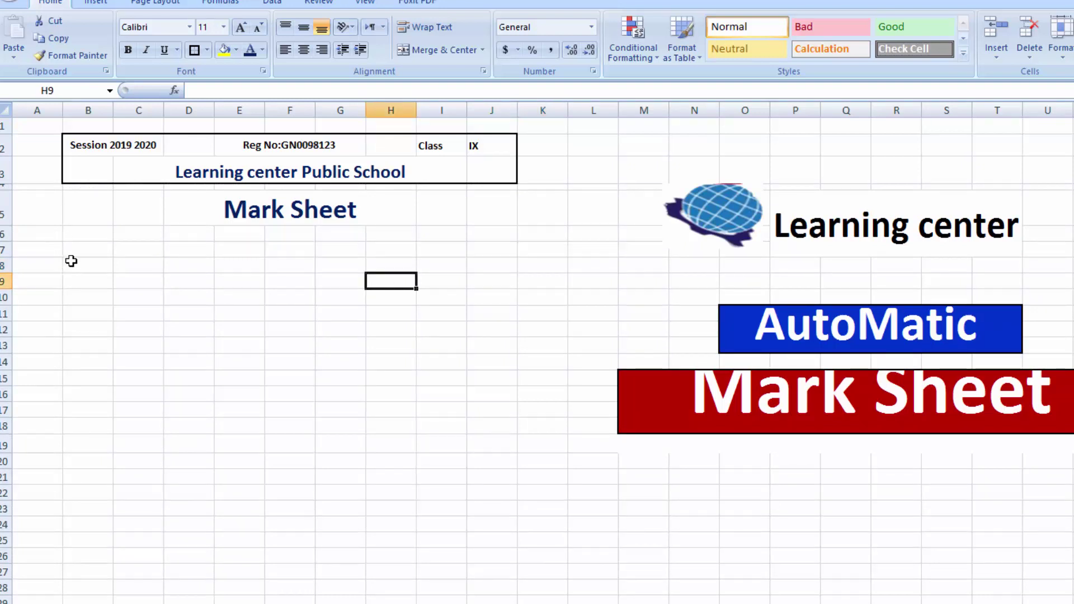
{"action": "left_click_drag", "start_coordinate": [214, 111], "coordinate": [169, 102]}
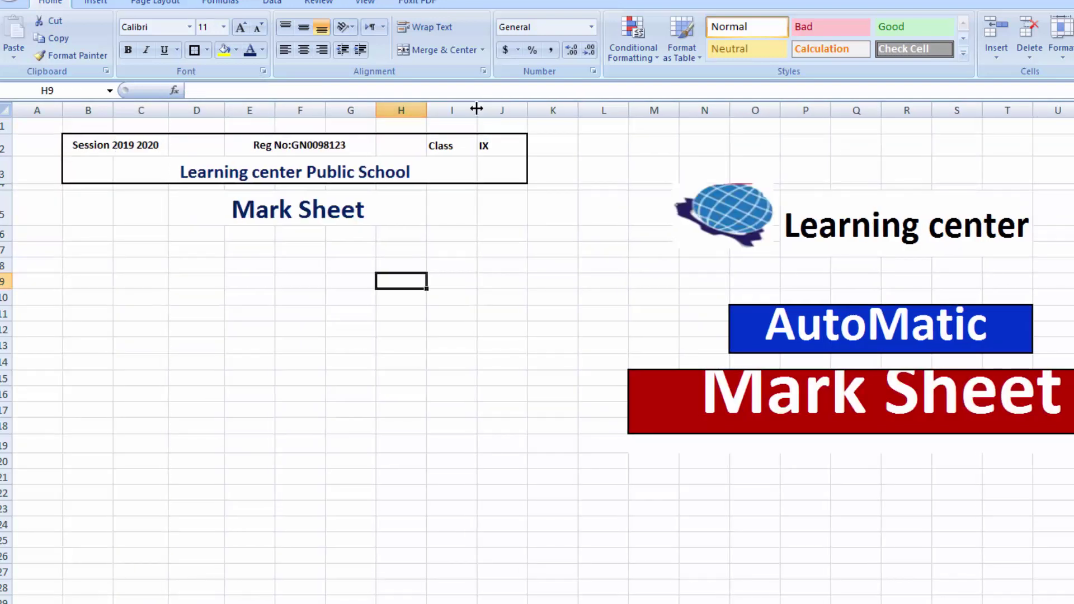
{"action": "left_click_drag", "start_coordinate": [477, 105], "coordinate": [486, 104]}
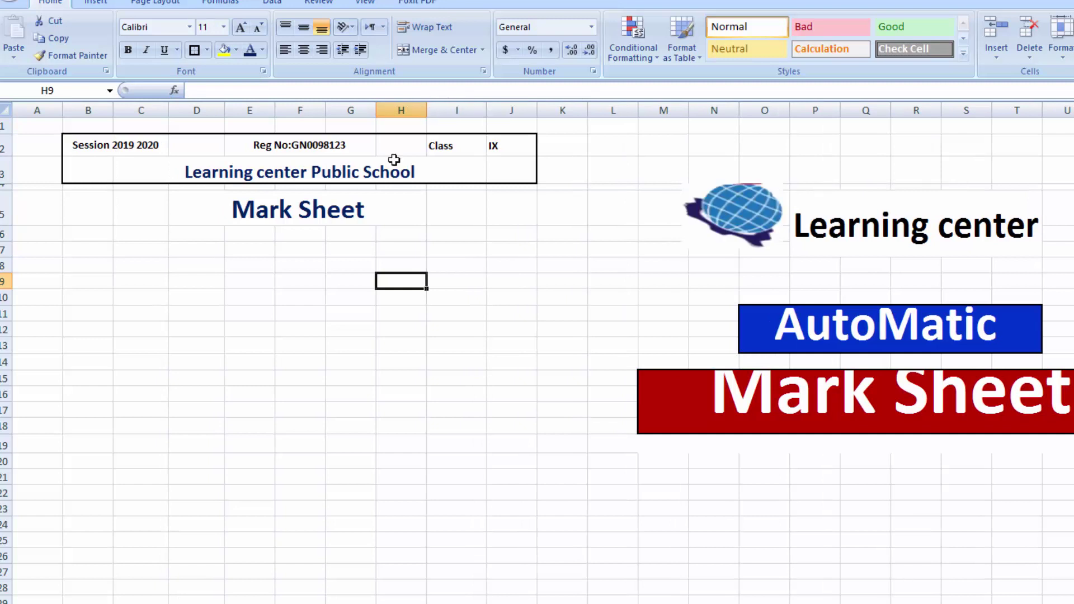
- Enter the label "Roll No" in B6, move it to B7, and enter "Name" below it in B8
{"action": "left_click", "coordinate": [83, 236]}
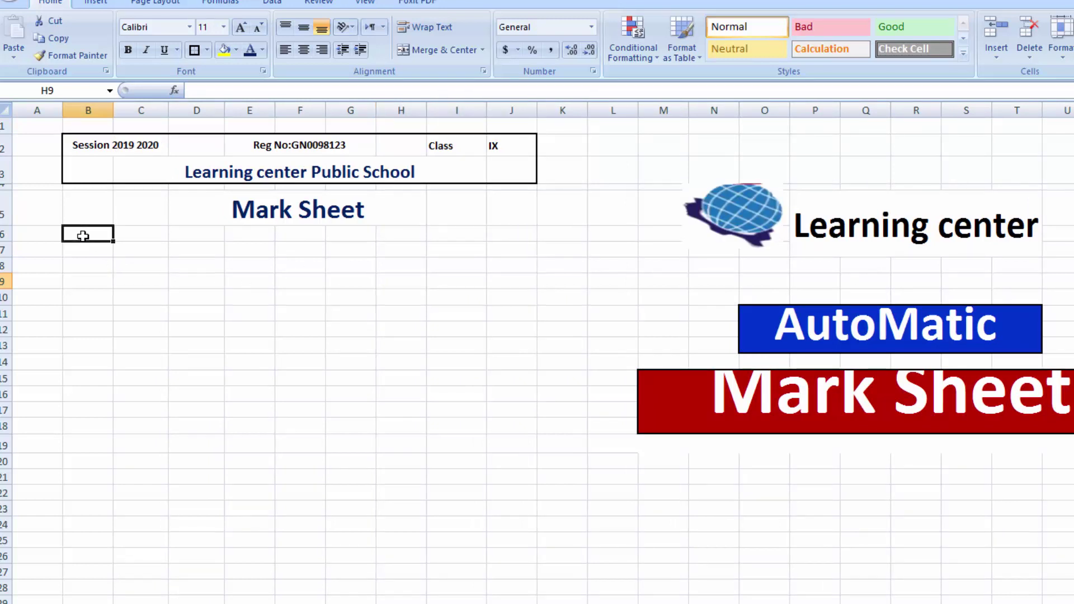
{"action": "type", "text": "Roll No"}
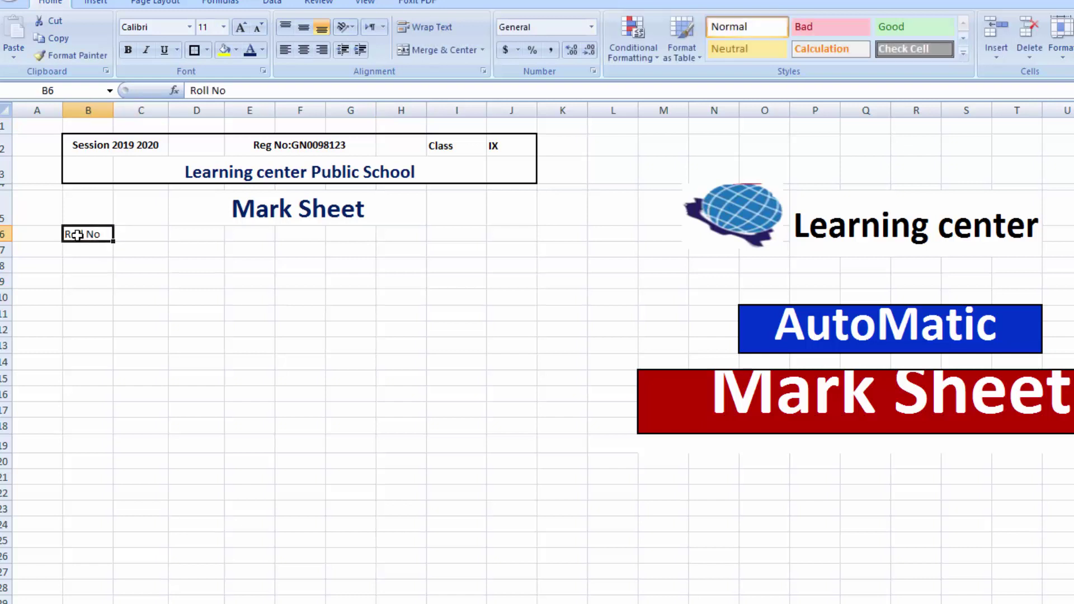
{"action": "key", "text": "ctrl+c"}
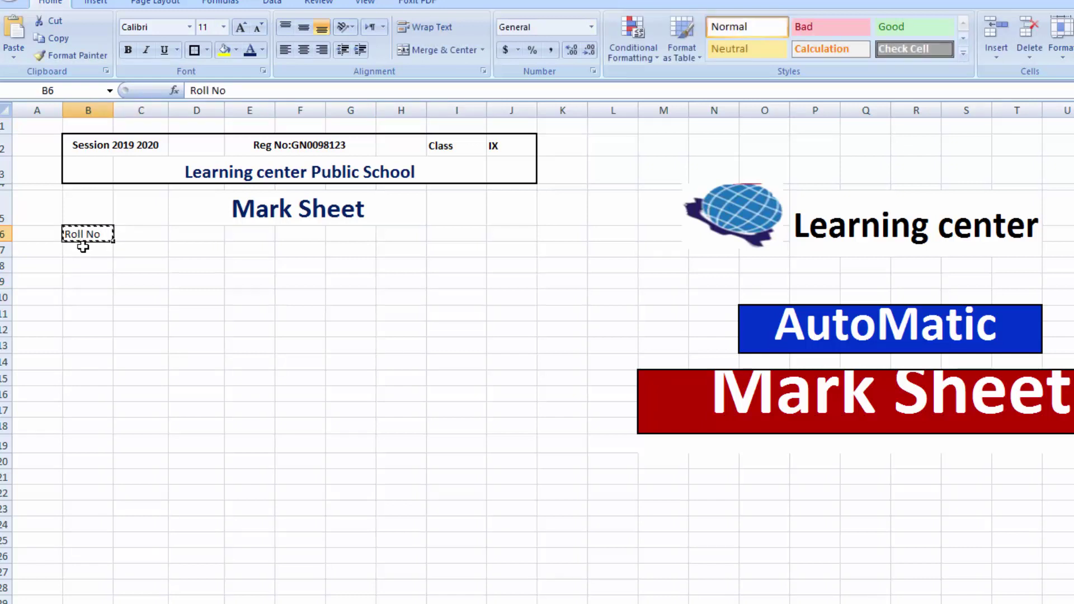
{"action": "left_click", "coordinate": [83, 249]}
{"action": "key", "text": "ctrl+v"}
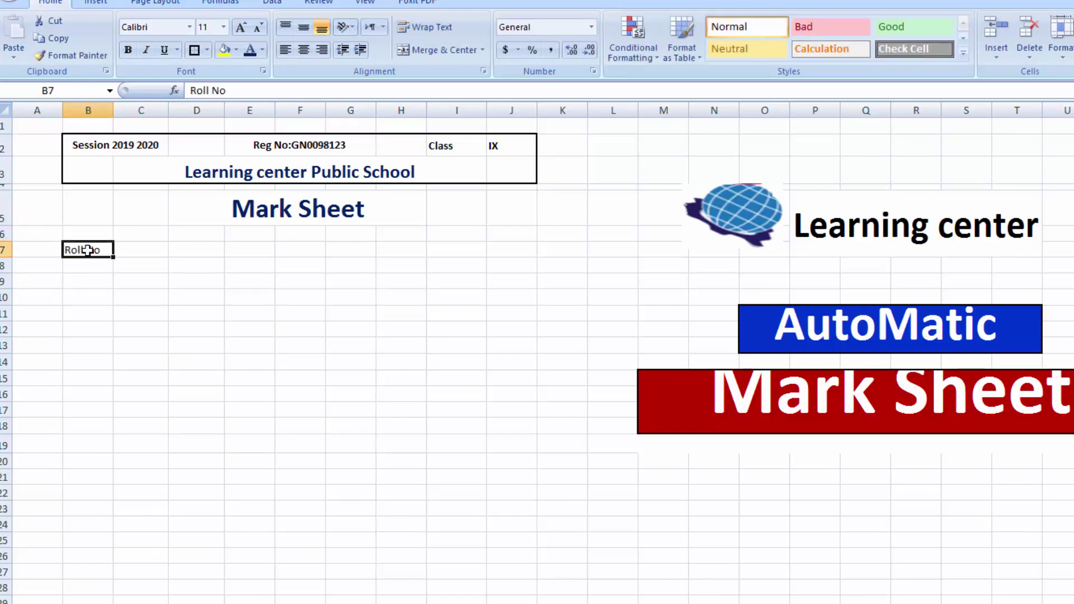
{"action": "key", "text": "Return"}
{"action": "type", "text": "Name"}
{"action": "key", "text": "Tab"}
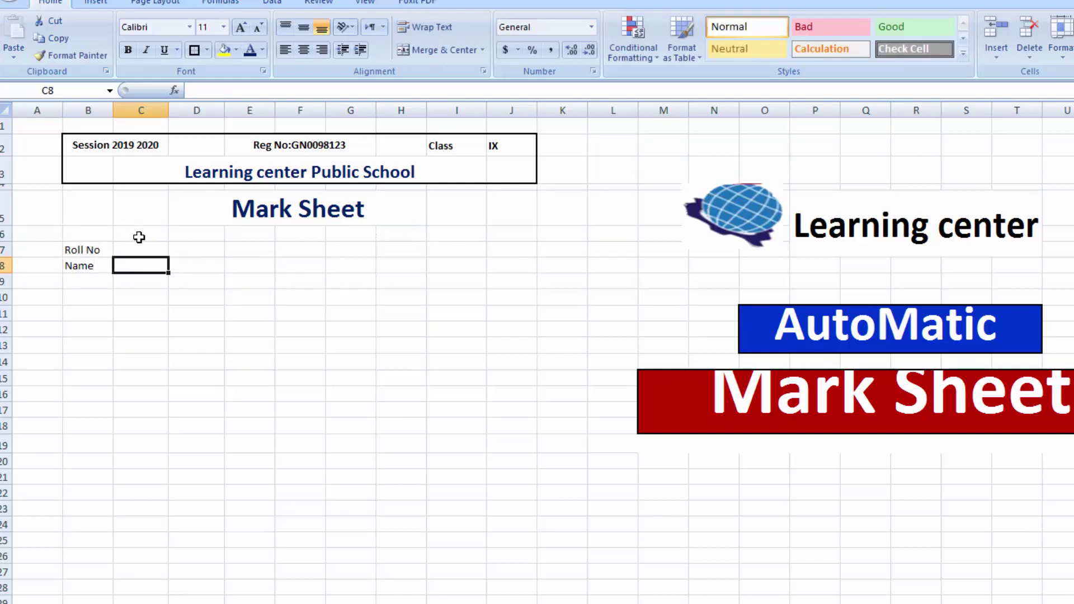
- Merge and center C7:D7 and C8:D8 as the value cells for roll number and name
{"action": "left_click_drag", "start_coordinate": [146, 246], "coordinate": [184, 250]}
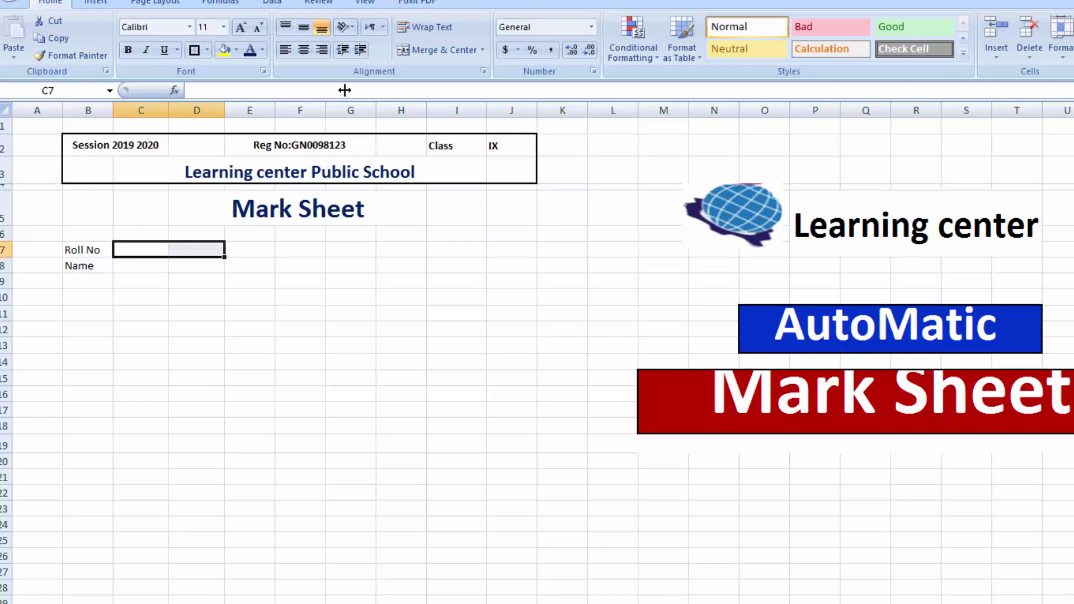
{"action": "left_click", "coordinate": [427, 51]}
{"action": "left_click", "coordinate": [151, 265]}
{"action": "left_click_drag", "start_coordinate": [151, 266], "coordinate": [184, 267]}
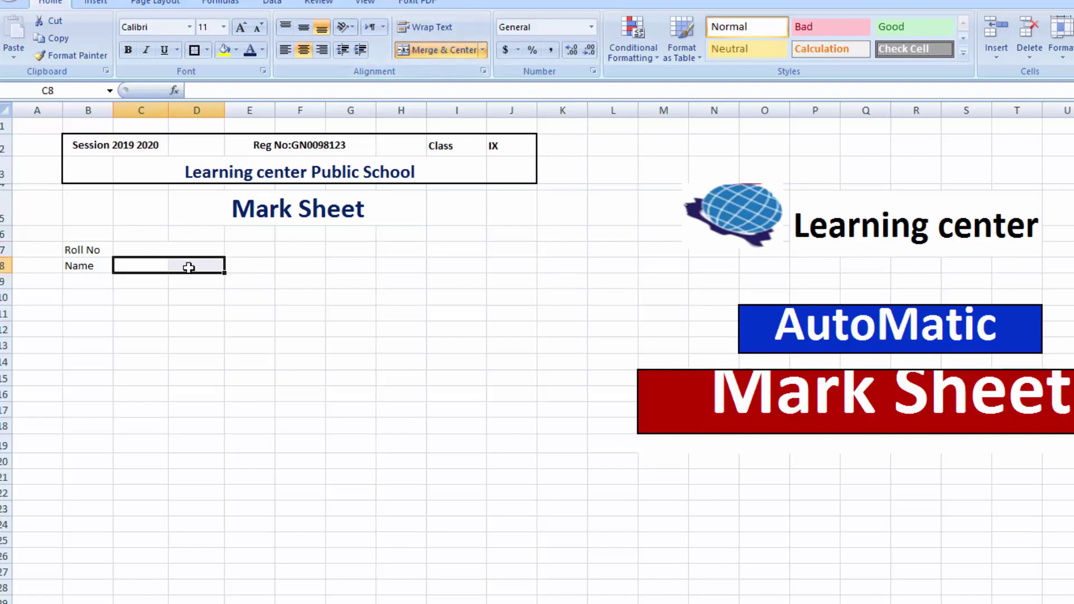
{"action": "left_click", "coordinate": [417, 51]}
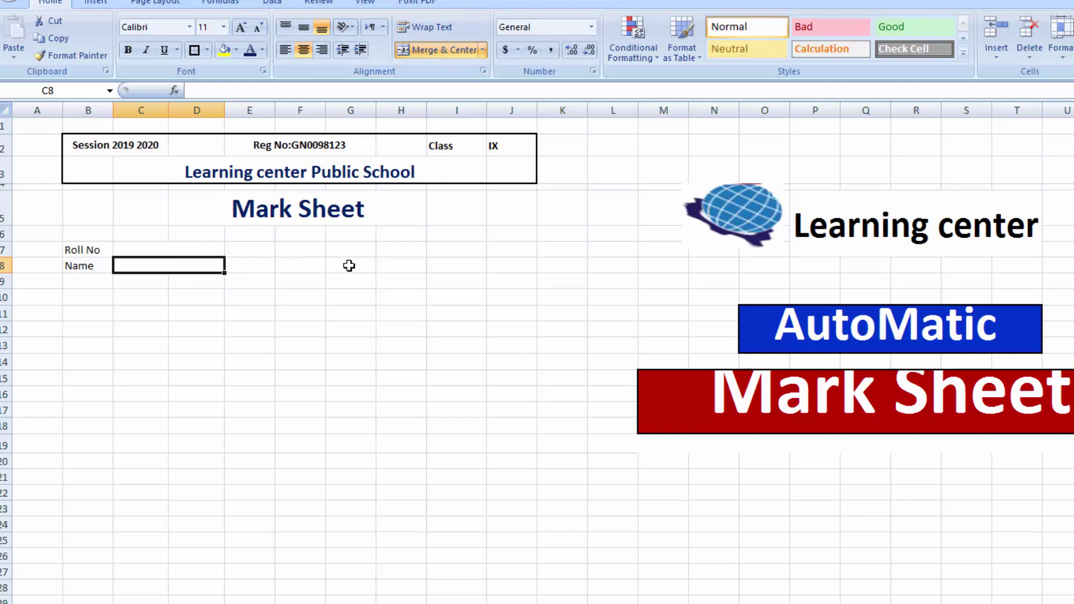
- Merge and center G8:H8 and G7:H7 to hold the second pair of labels
{"action": "left_click_drag", "start_coordinate": [371, 268], "coordinate": [388, 268]}
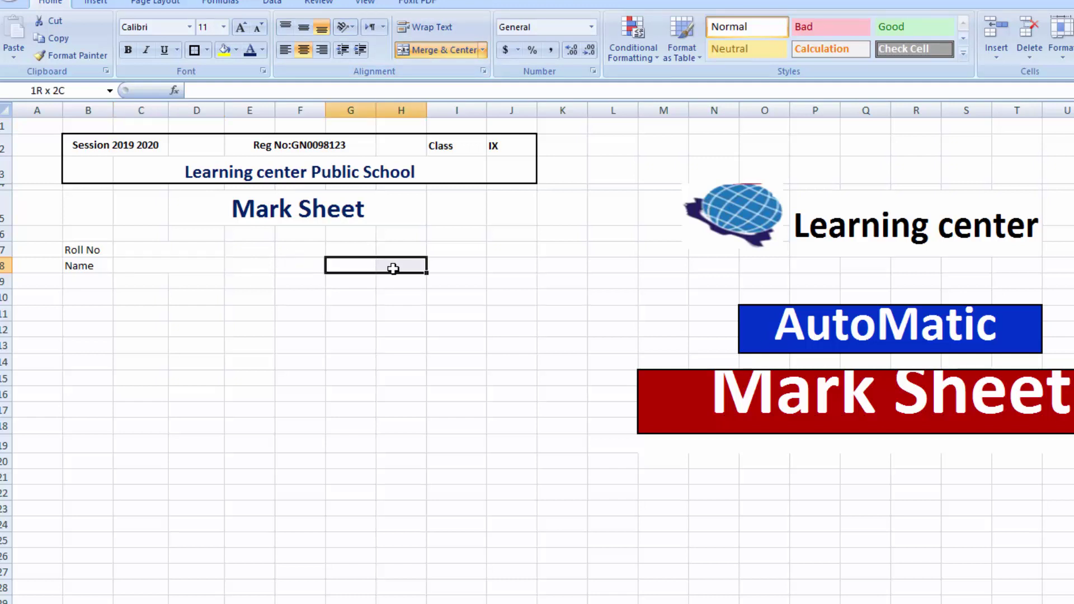
{"action": "left_click_drag", "start_coordinate": [393, 269], "coordinate": [393, 269]}
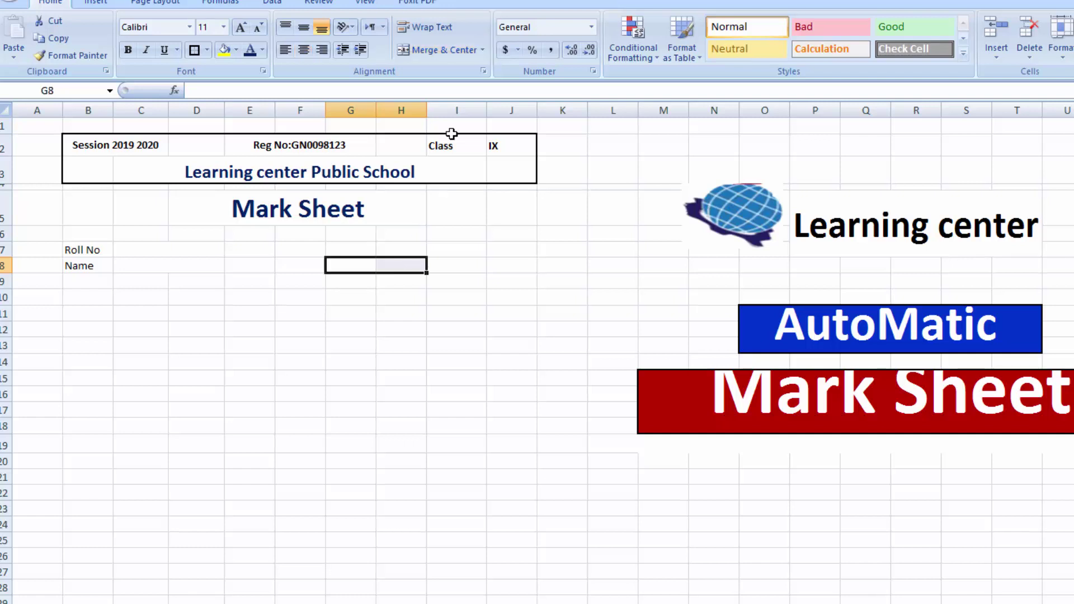
{"action": "left_click", "coordinate": [443, 51]}
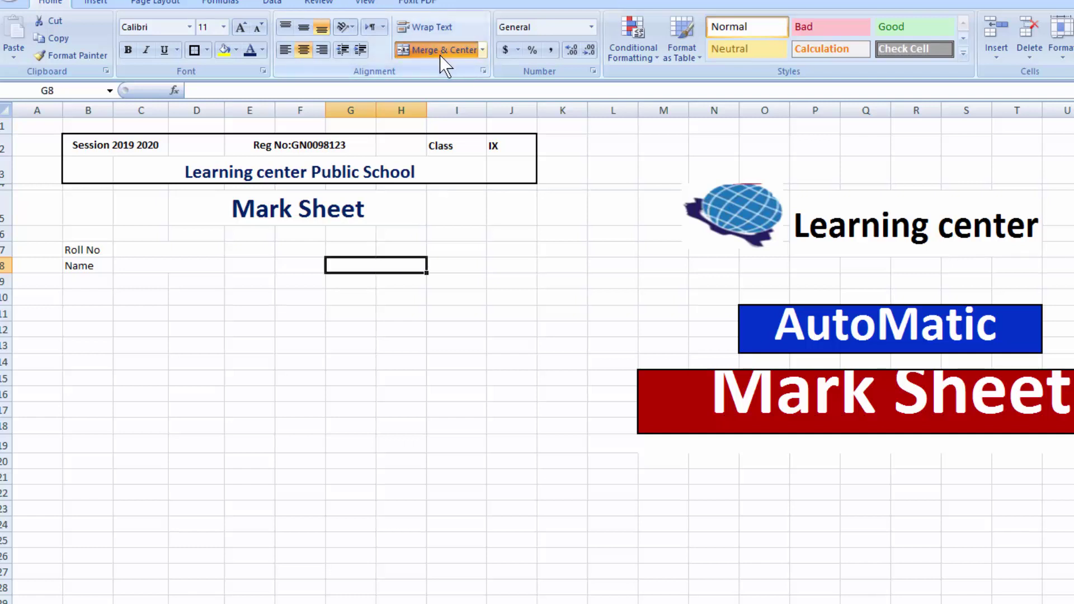
{"action": "left_click_drag", "start_coordinate": [354, 250], "coordinate": [391, 249]}
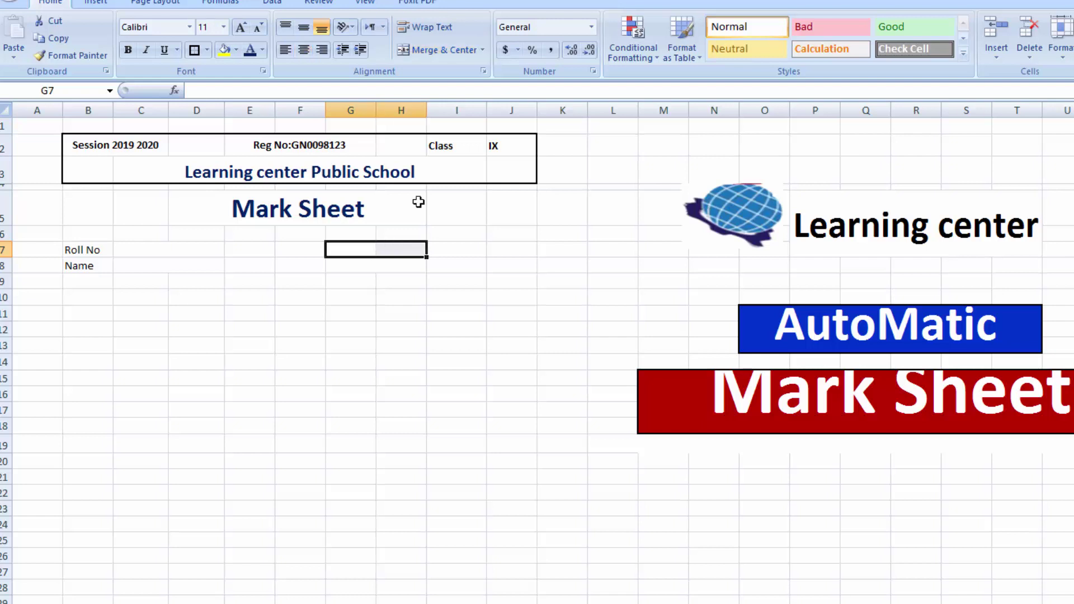
{"action": "left_click", "coordinate": [446, 55]}
- Enter the labels "Father's name" in G7 and "Date Of Birth" in G8
{"action": "type", "text": "F"}
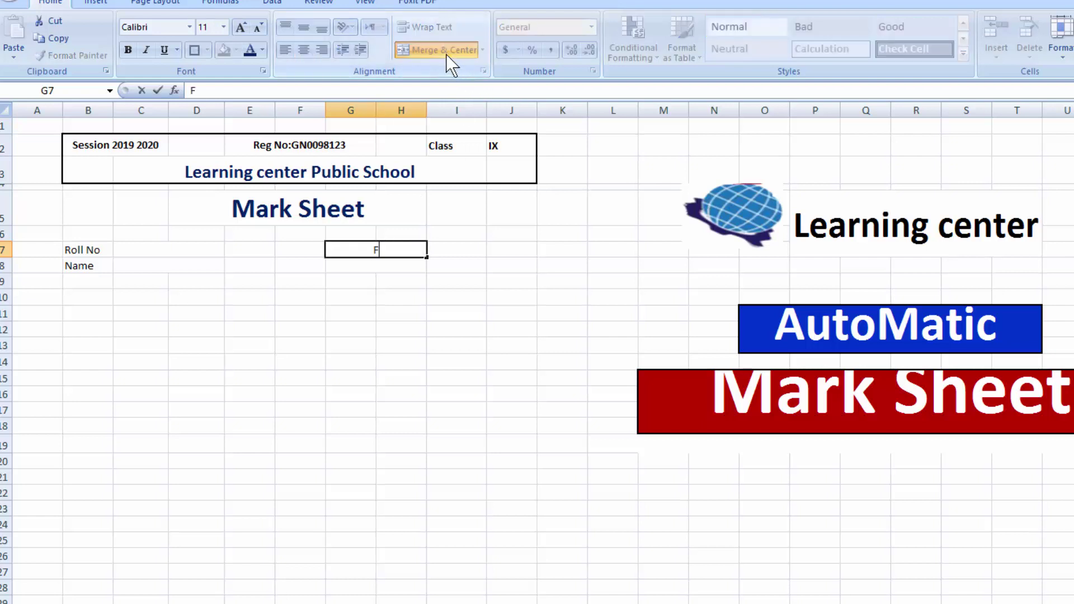
{"action": "type", "text": "ather's name"}
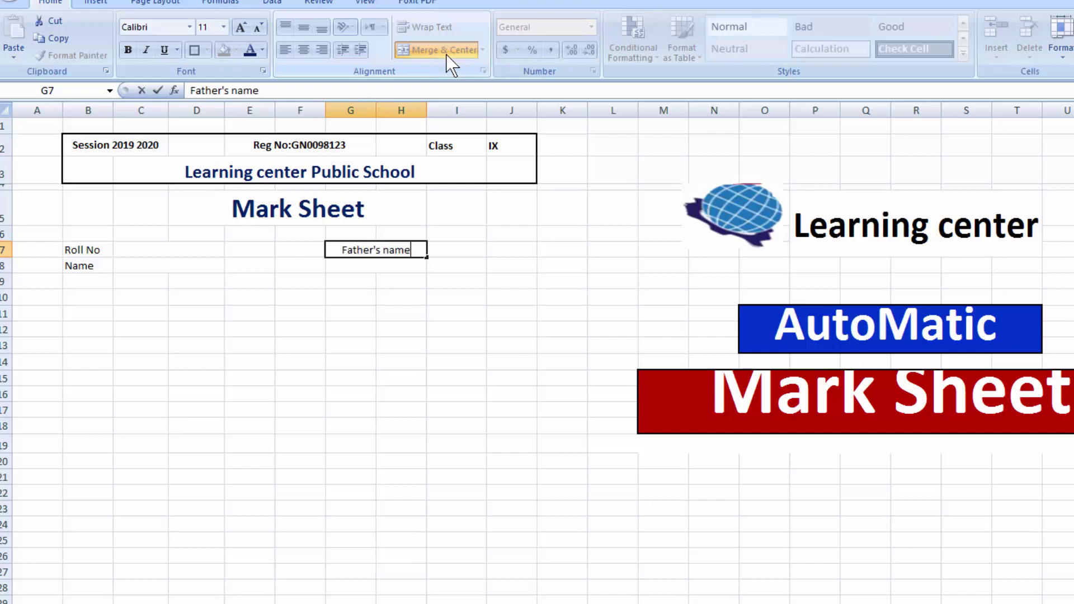
{"action": "key", "text": "Tab"}
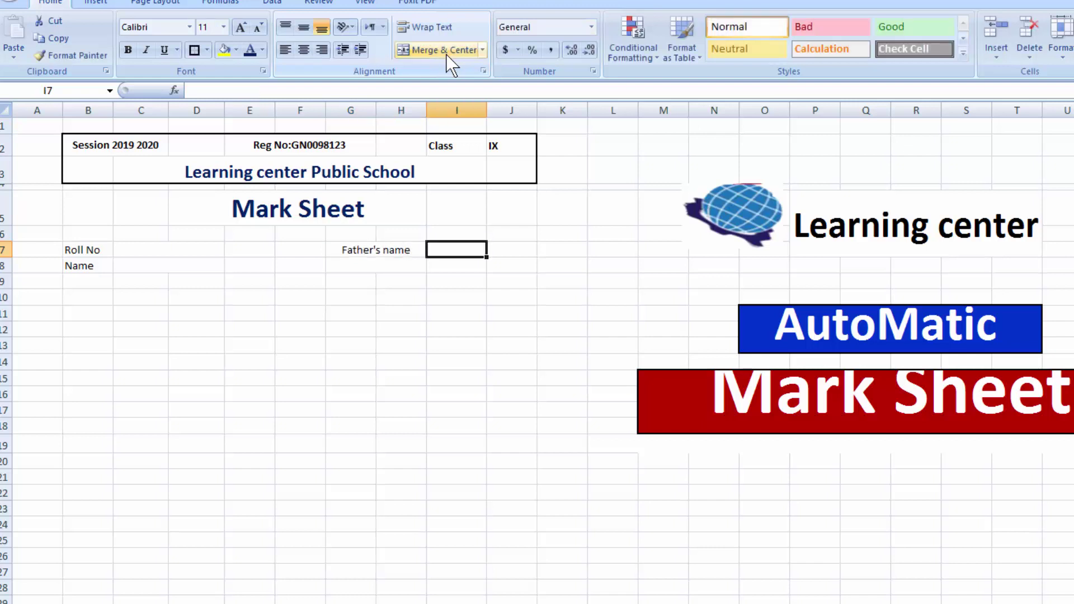
{"action": "left_click", "coordinate": [361, 266]}
{"action": "type", "text": "D"}
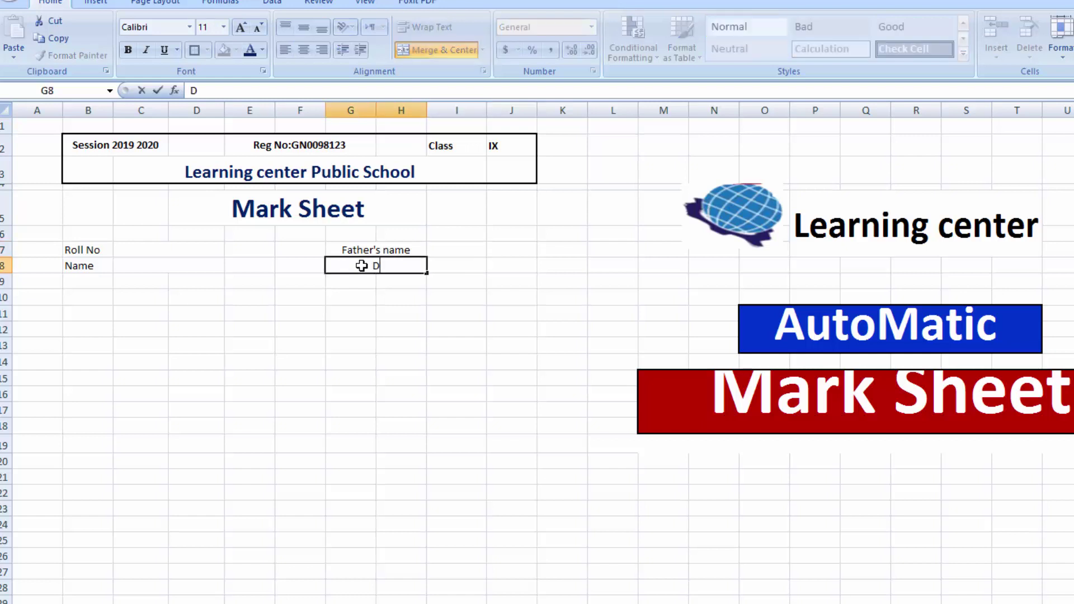
{"action": "type", "text": "ate Of Birth"}
{"action": "key", "text": "Tab"}
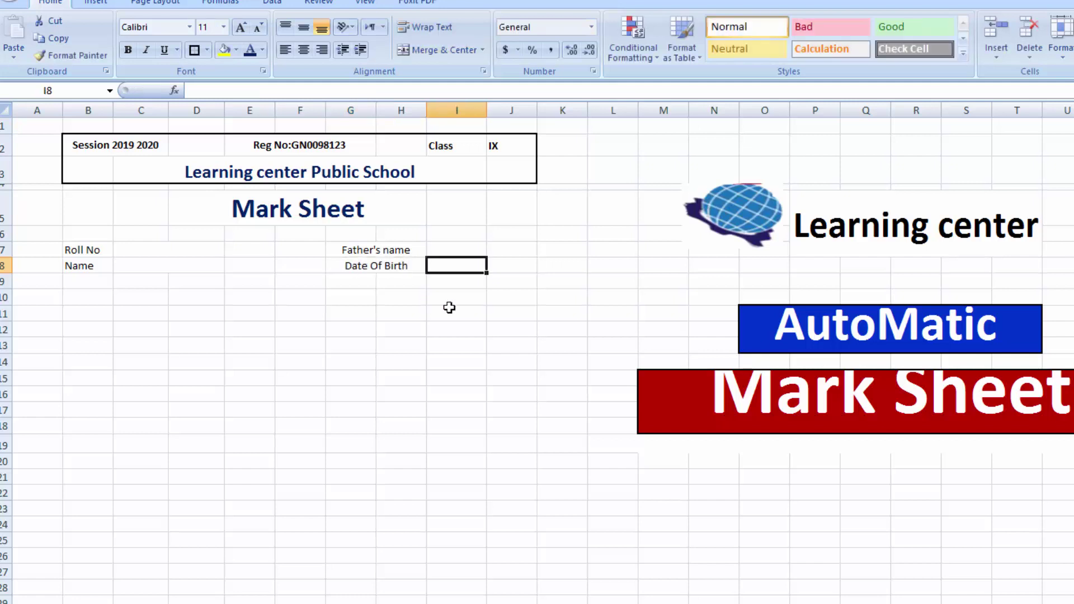
- Merge and center I7:J7 and I8:J8 as the value cells for father's name and date of birth
{"action": "left_click_drag", "start_coordinate": [475, 249], "coordinate": [492, 249]}
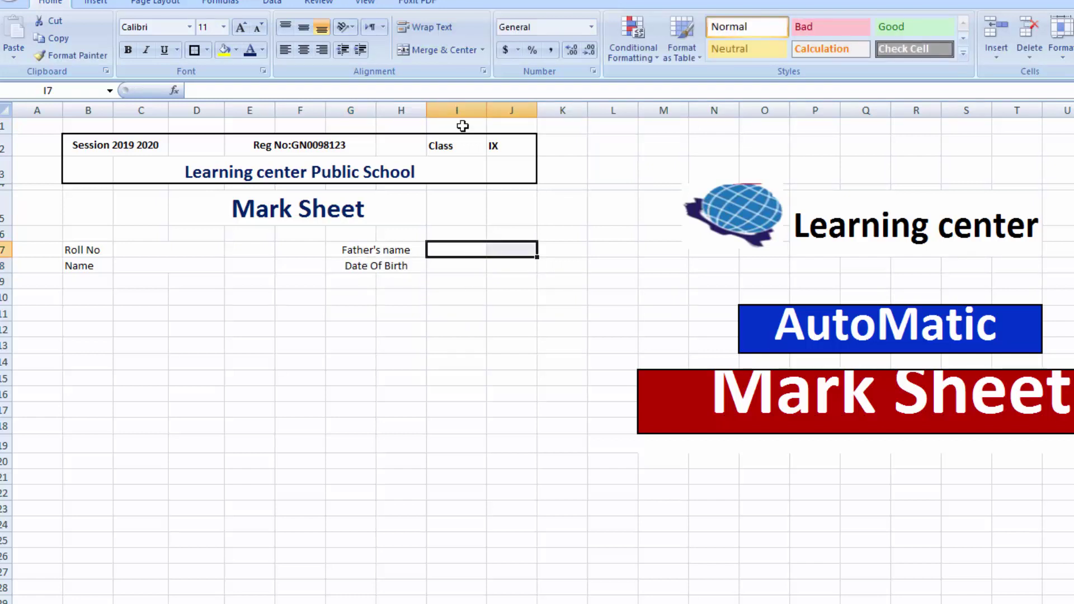
{"action": "left_click", "coordinate": [444, 50]}
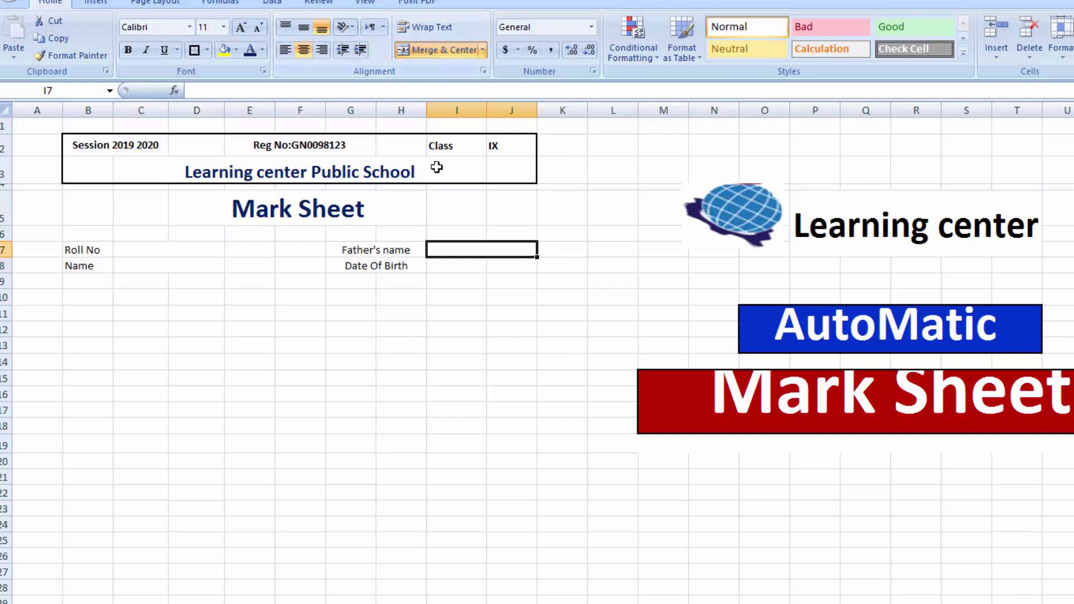
{"action": "left_click", "coordinate": [443, 263]}
{"action": "left_click_drag", "start_coordinate": [485, 267], "coordinate": [492, 267]}
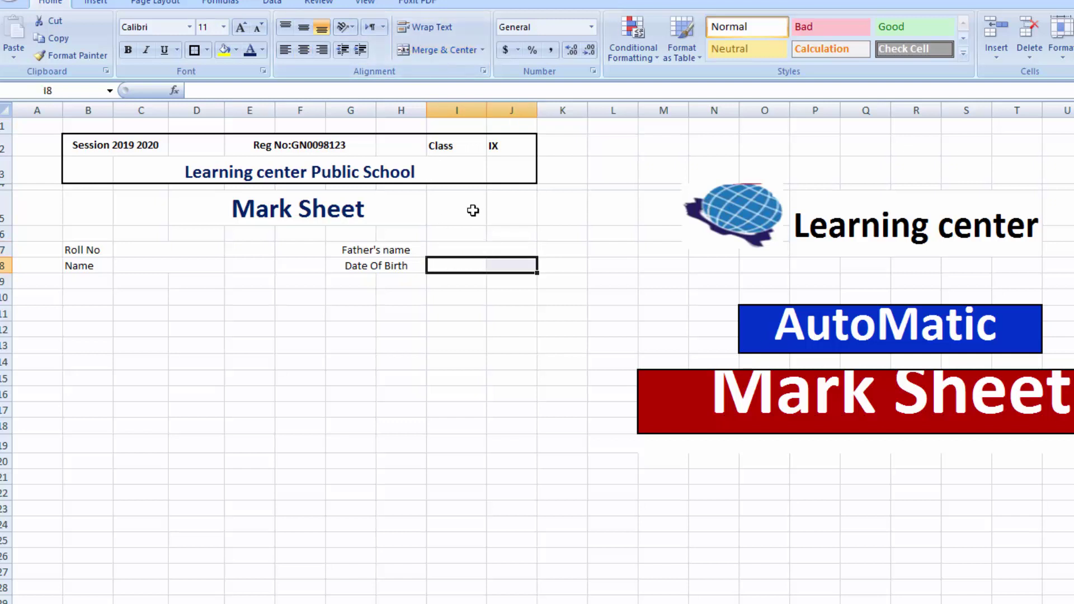
{"action": "left_click", "coordinate": [435, 51]}
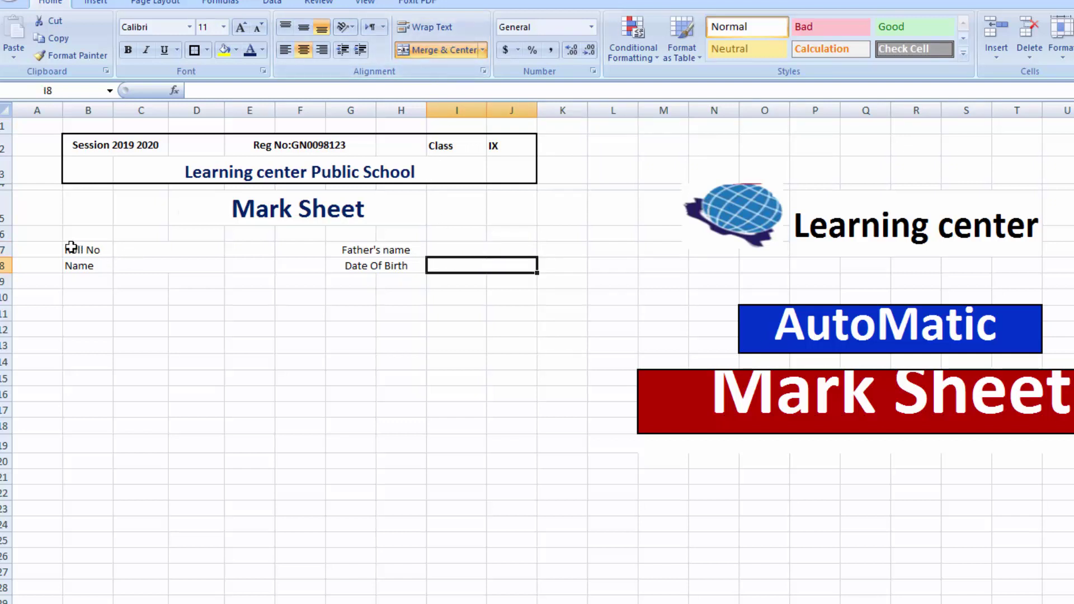
- Apply a thick box border around the student details block B7:J8
{"action": "left_click_drag", "start_coordinate": [71, 248], "coordinate": [437, 267]}
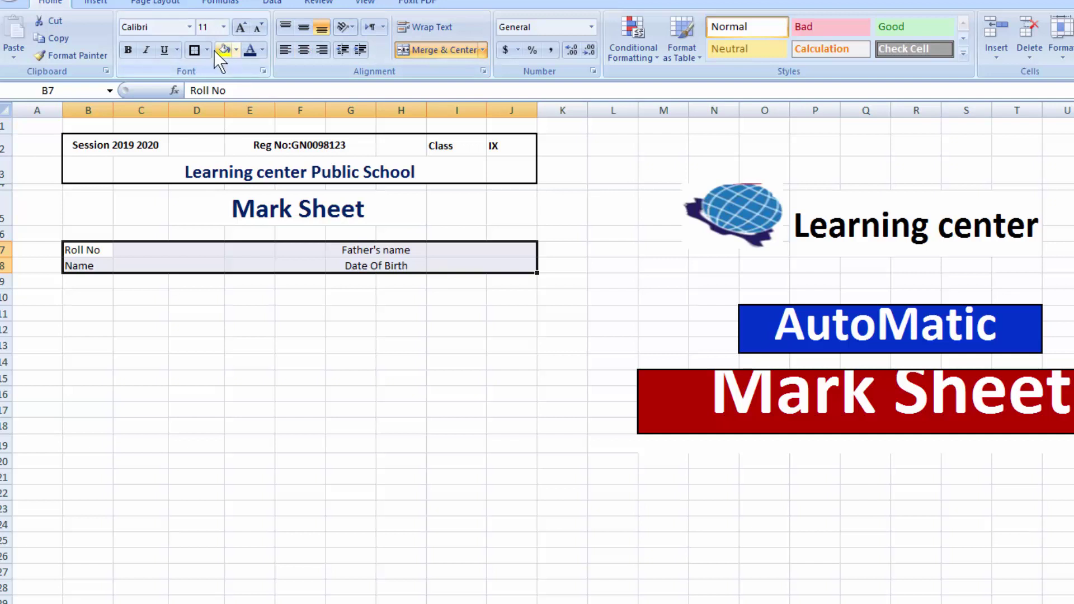
{"action": "left_click", "coordinate": [196, 49]}
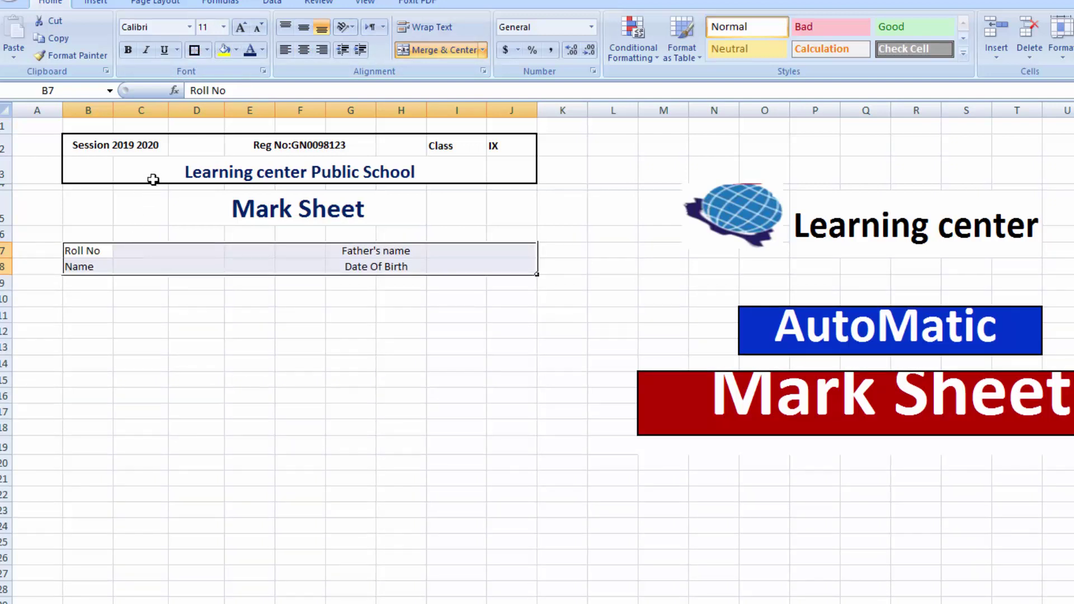
{"action": "left_click", "coordinate": [381, 359]}
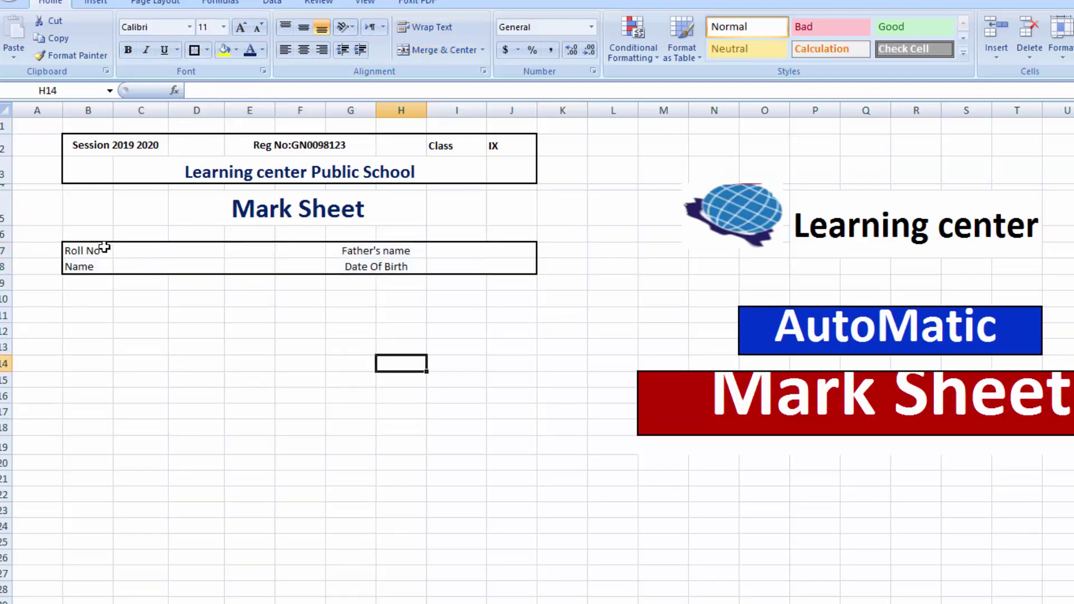
- Apply All Borders to the student detail cells B7:D8 and G7:J8
{"action": "left_click_drag", "start_coordinate": [104, 247], "coordinate": [152, 274]}
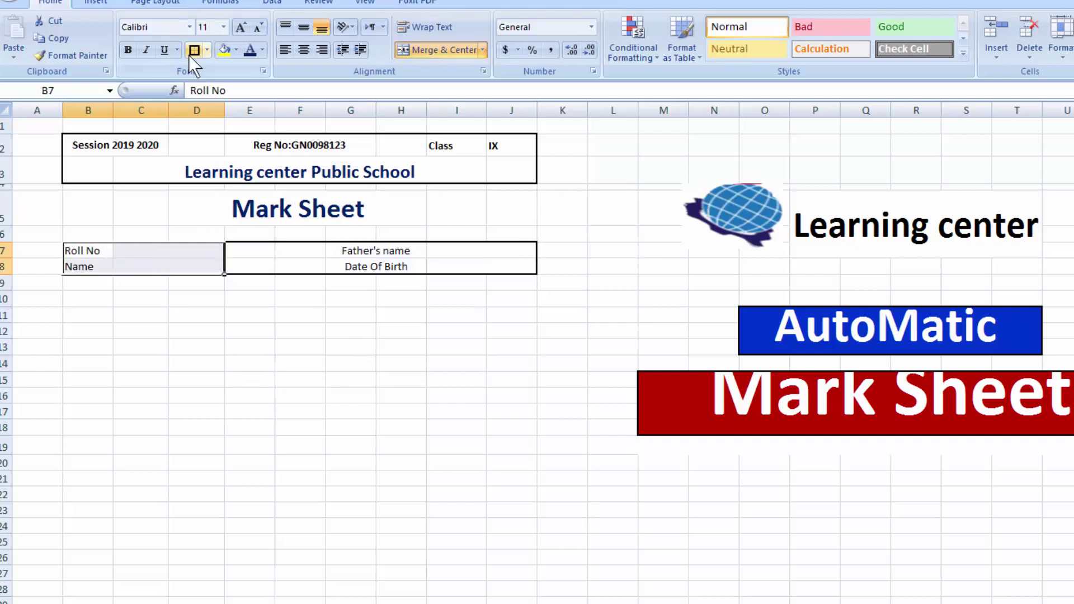
{"action": "left_click", "coordinate": [206, 50]}
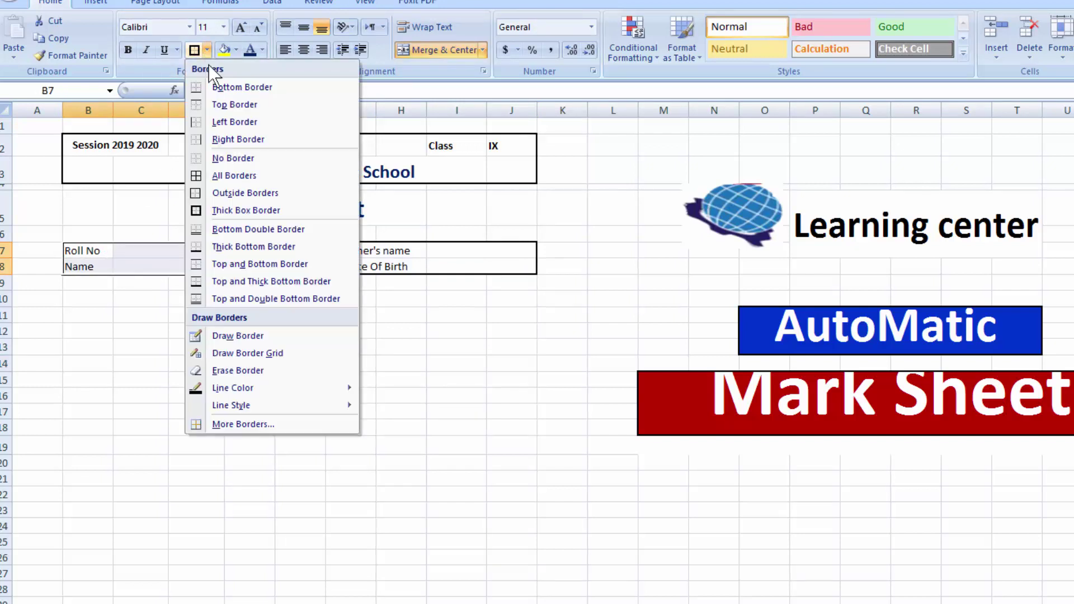
{"action": "left_click", "coordinate": [201, 176]}
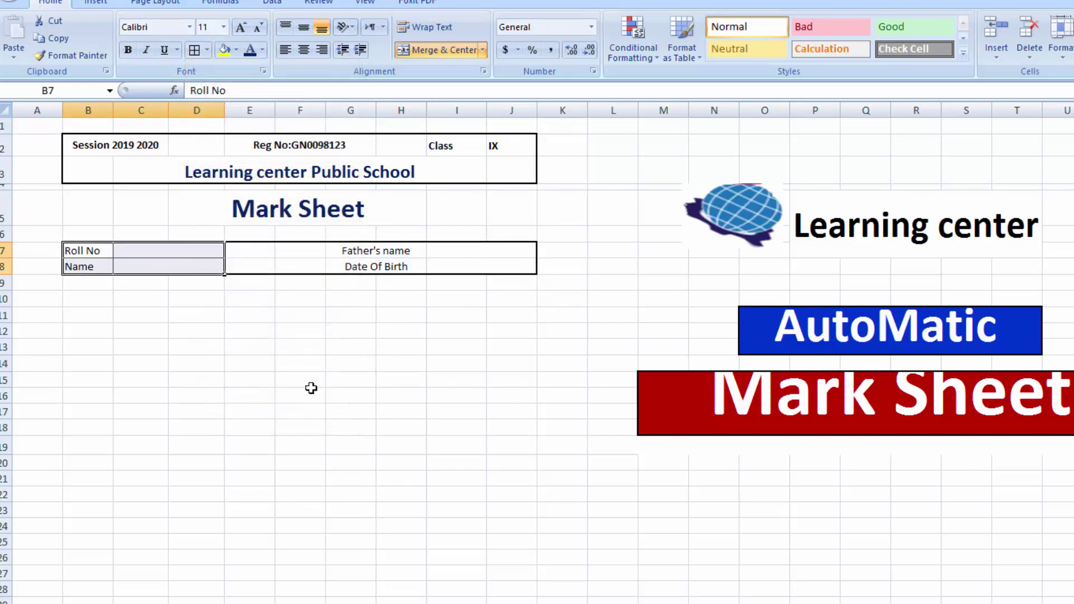
{"action": "left_click", "coordinate": [309, 392]}
{"action": "left_click", "coordinate": [372, 255]}
{"action": "mouse_move", "coordinate": [372, 254]}
{"action": "left_mouse_down"}
{"action": "mouse_move", "coordinate": [374, 267]}
{"action": "mouse_move", "coordinate": [446, 267]}
{"action": "left_mouse_up"}
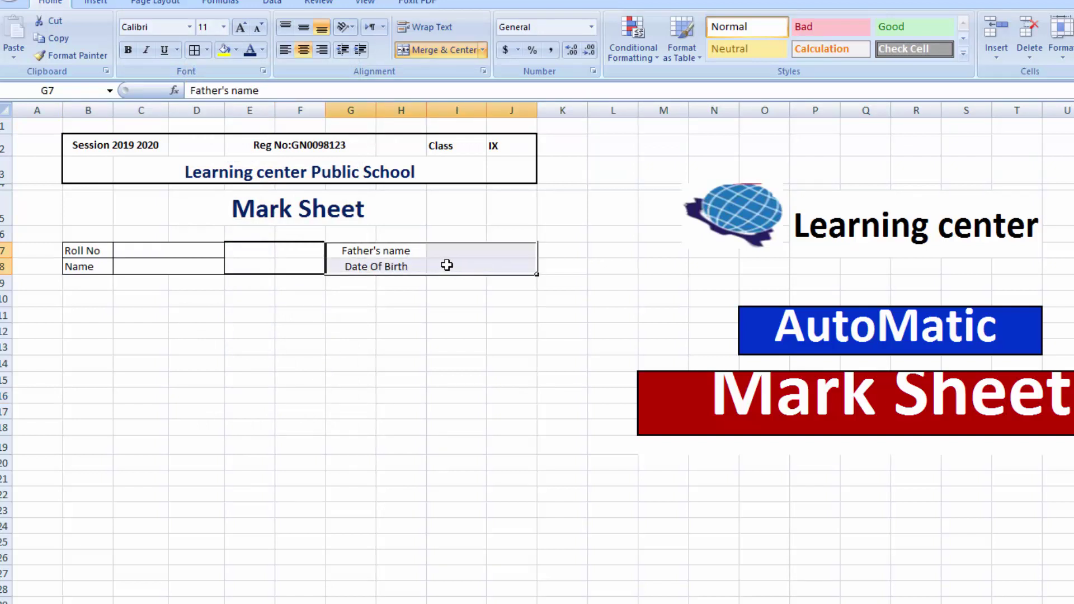
{"action": "left_click", "coordinate": [194, 49]}
- Reapply the Thick Box Border around the whole range B7:J8
{"action": "left_click_drag", "start_coordinate": [89, 250], "coordinate": [482, 276]}
{"action": "left_click_drag", "start_coordinate": [98, 250], "coordinate": [456, 268]}
{"action": "left_click", "coordinate": [207, 51]}
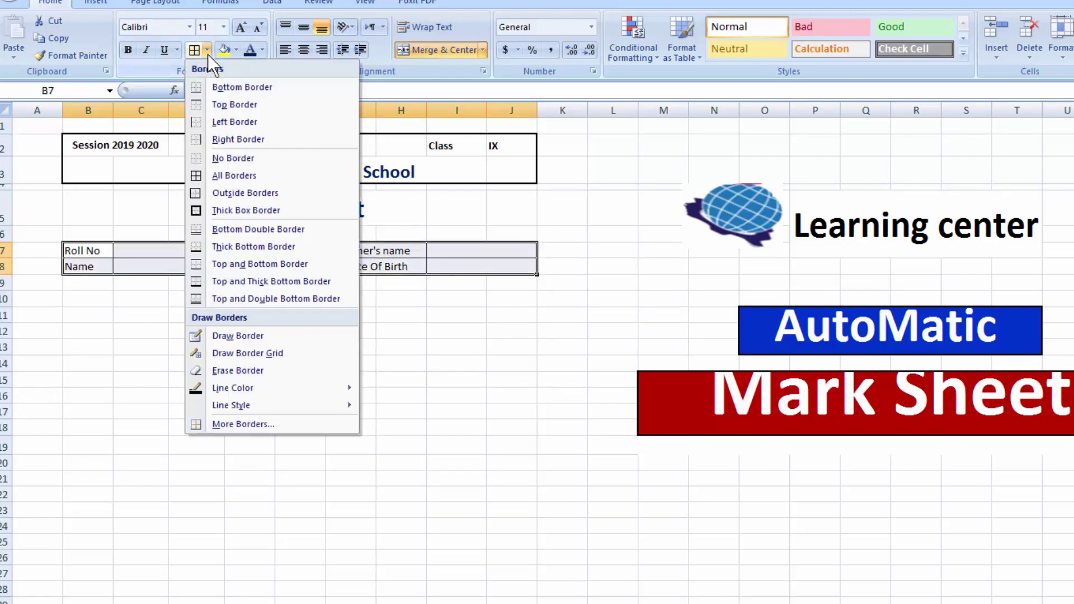
{"action": "left_click", "coordinate": [204, 210]}
{"action": "left_click", "coordinate": [520, 412]}
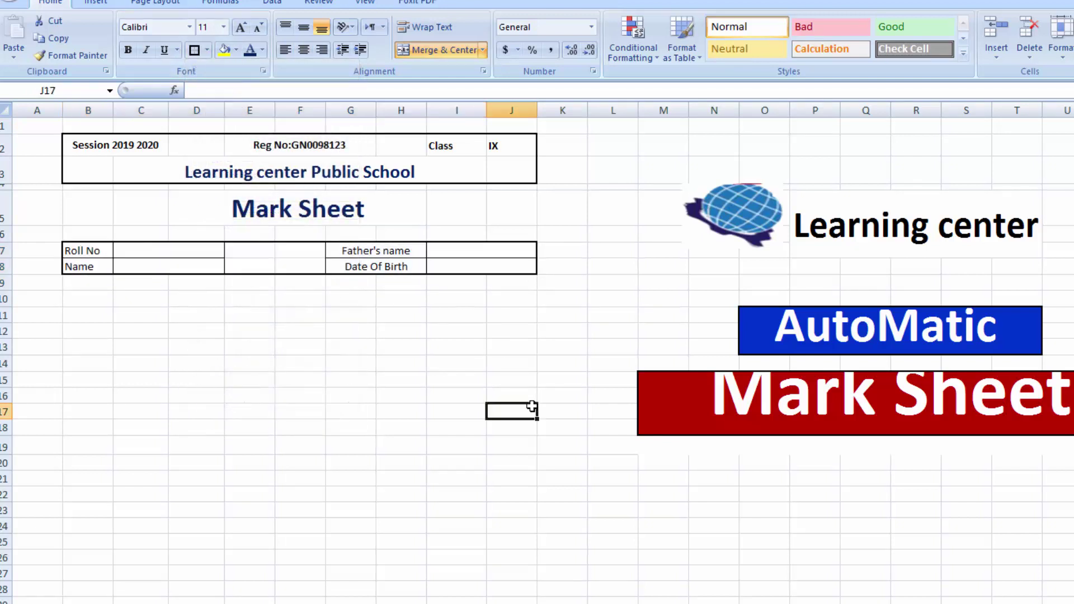
- Apply a thick box border around the marks table area B10:J22
{"action": "left_click", "coordinate": [351, 315]}
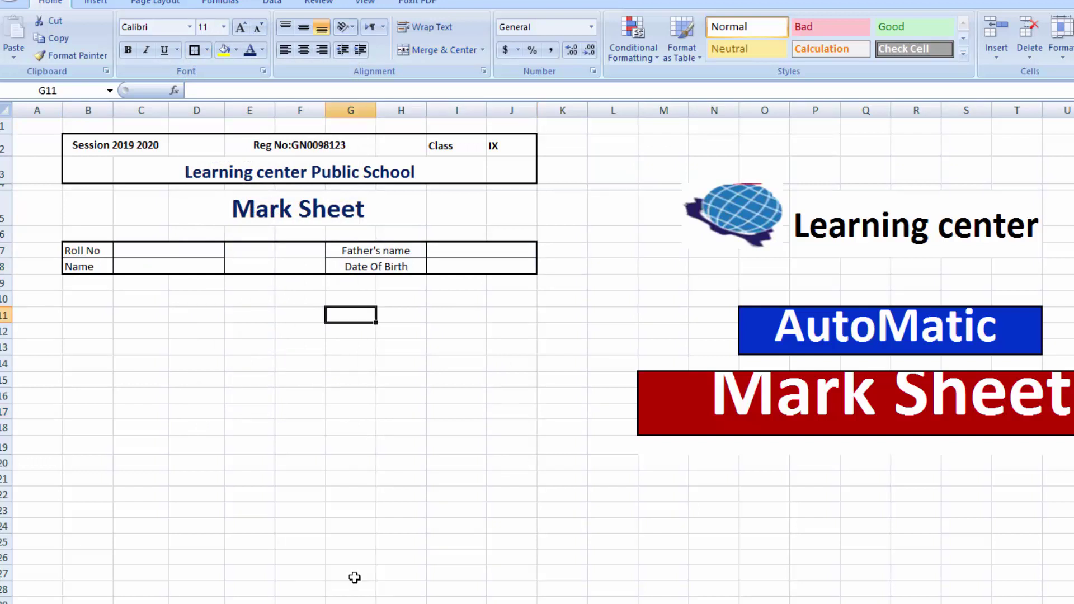
{"action": "left_click_drag", "start_coordinate": [73, 303], "coordinate": [505, 500]}
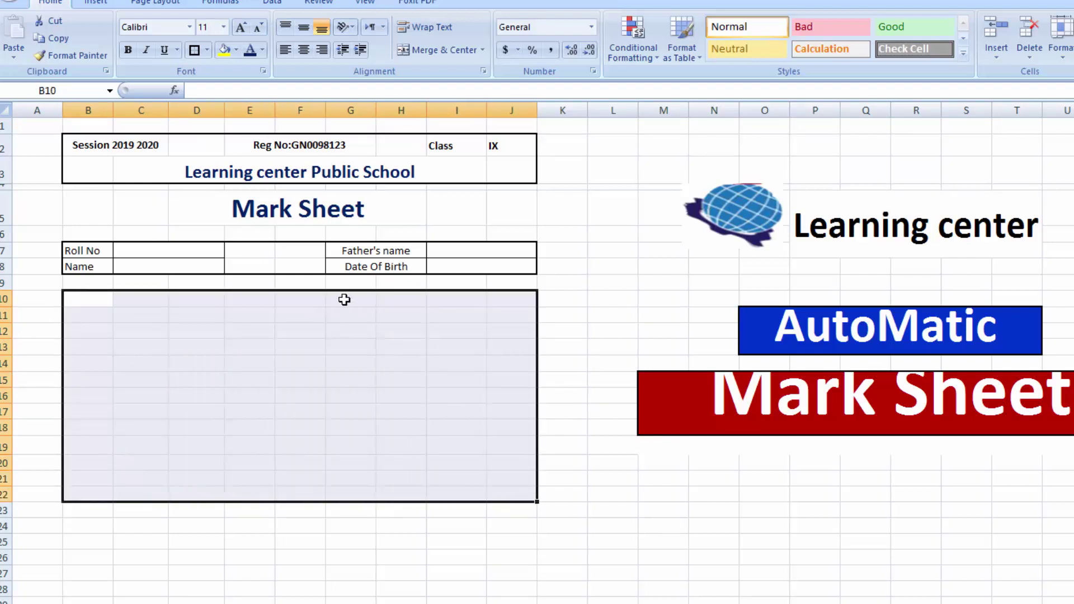
{"action": "left_click", "coordinate": [196, 50]}
- Create a merged and centered Subject heading in B10:B11 and widen column B slightly
{"action": "left_click_drag", "start_coordinate": [87, 300], "coordinate": [87, 316]}
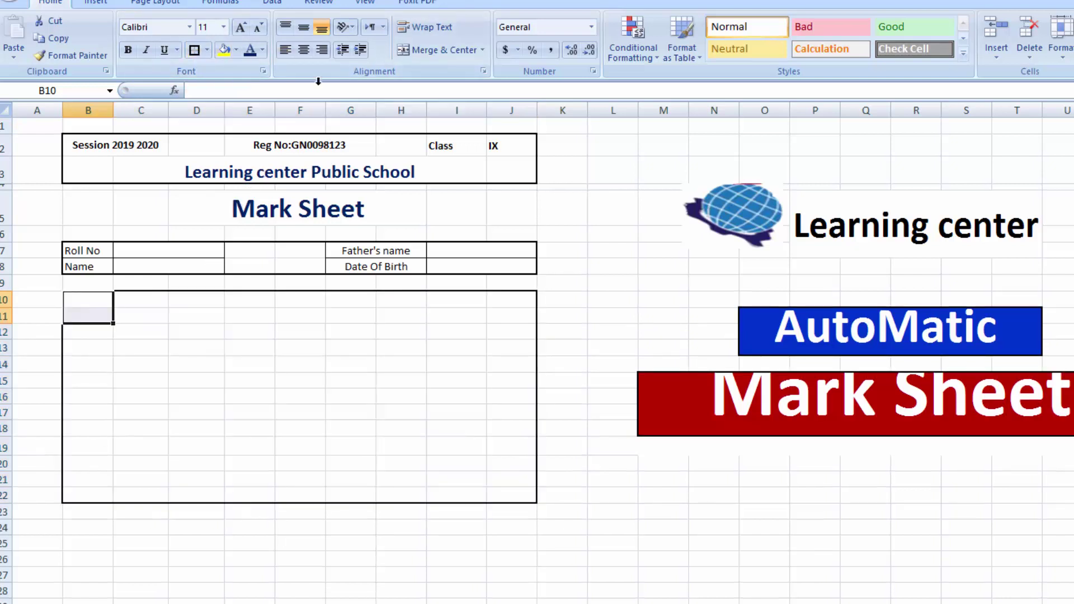
{"action": "left_click", "coordinate": [402, 52]}
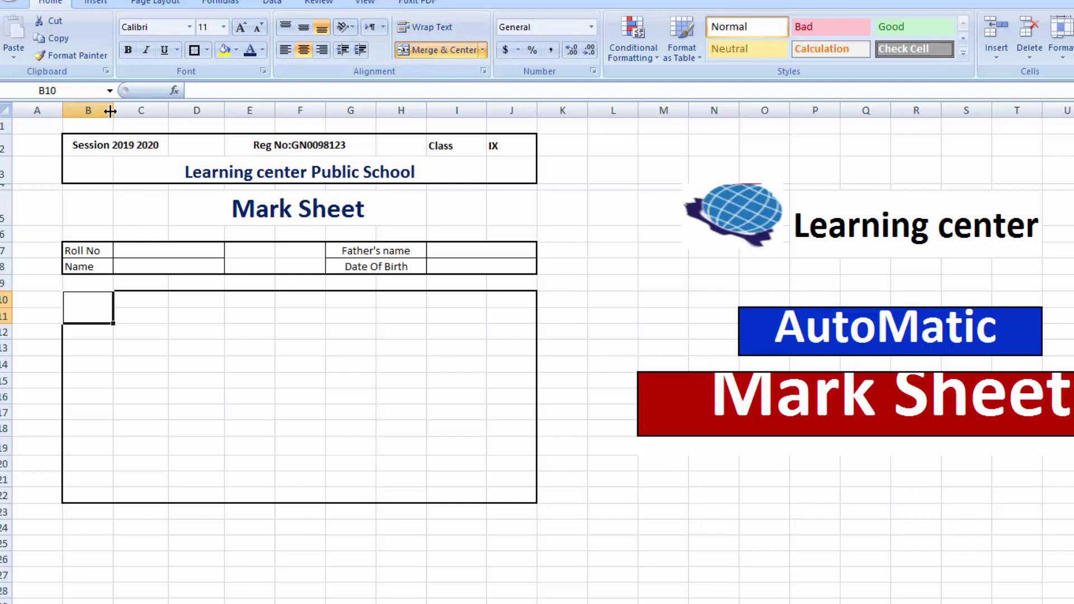
{"action": "left_click_drag", "start_coordinate": [112, 110], "coordinate": [126, 111]}
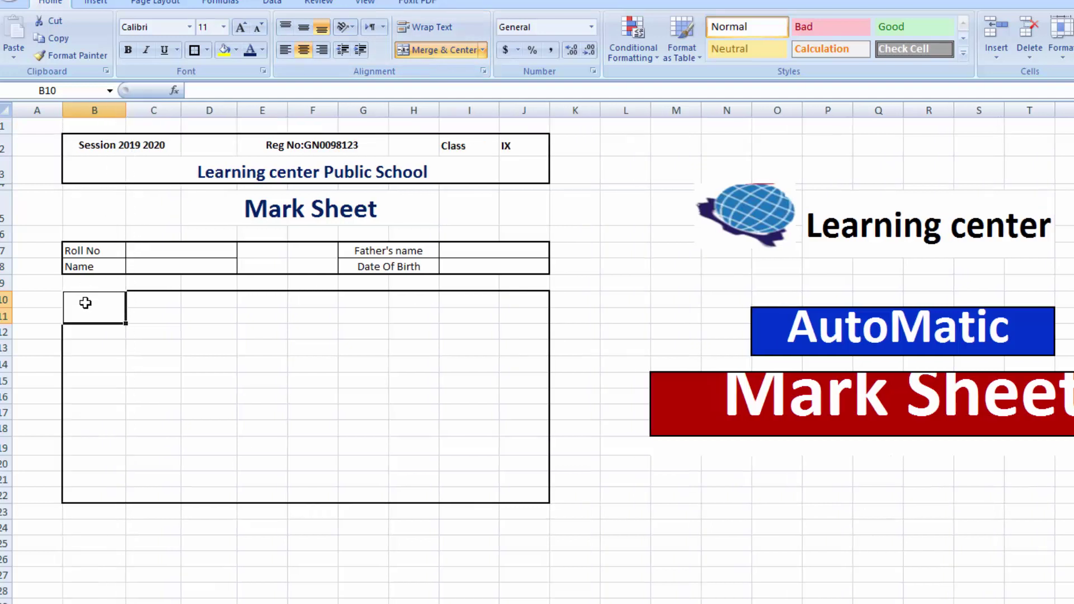
{"action": "type", "text": "S"}
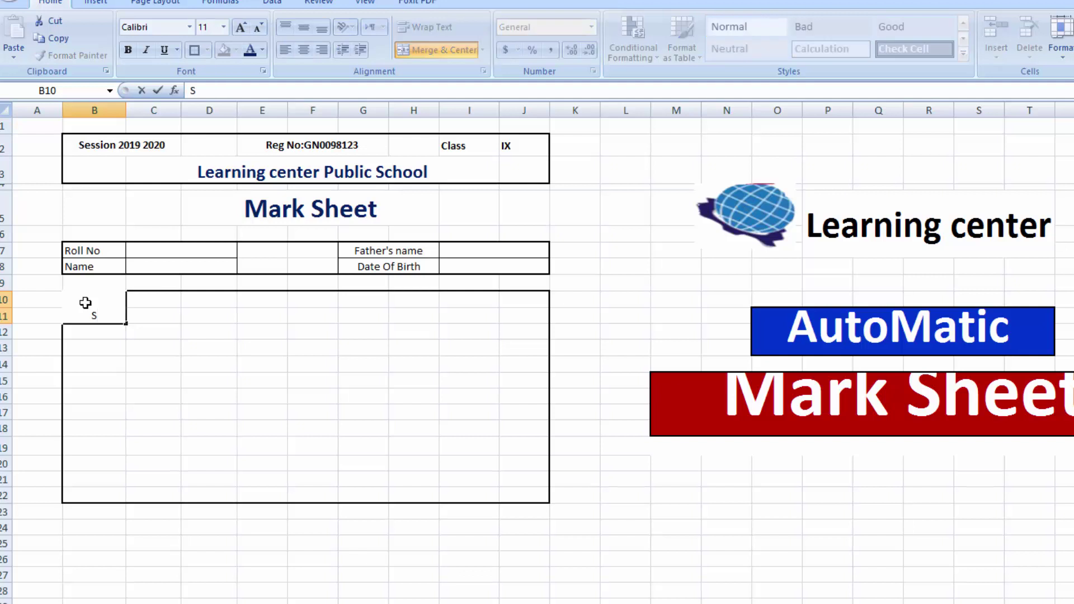
{"action": "type", "text": "ubject"}
{"action": "key", "text": "Tab"}
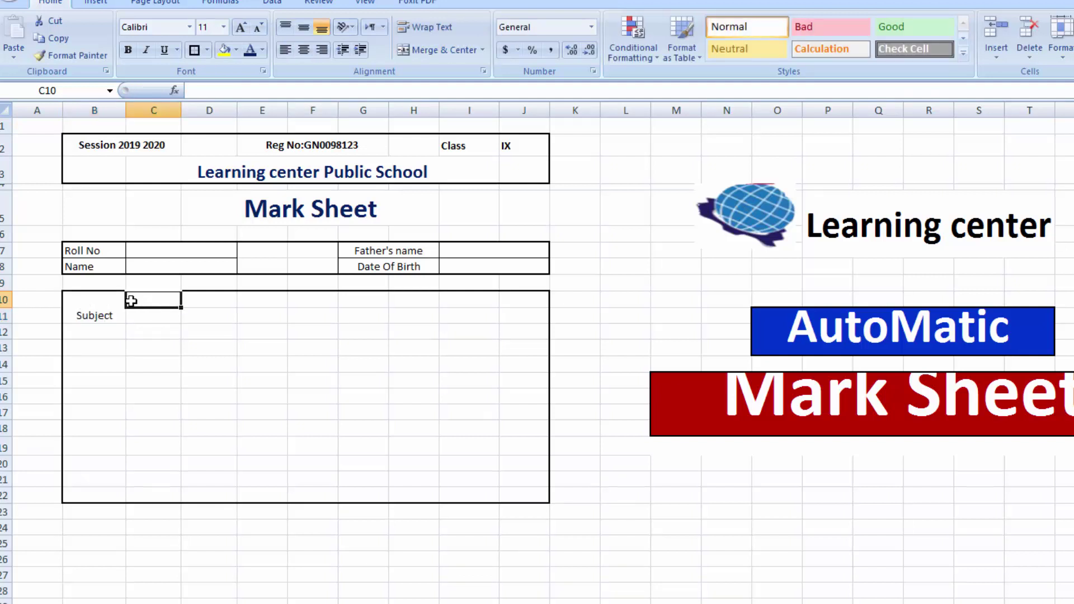
- Apply All Borders to the marks table header rows B10:J11
{"action": "left_click_drag", "start_coordinate": [112, 301], "coordinate": [513, 307]}
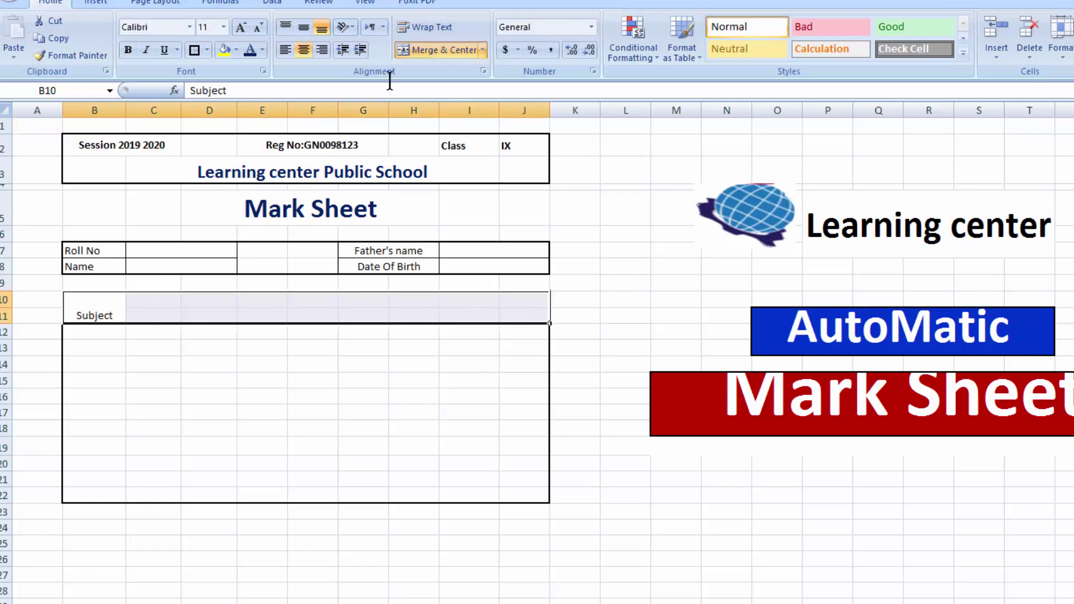
{"action": "left_click", "coordinate": [207, 54]}
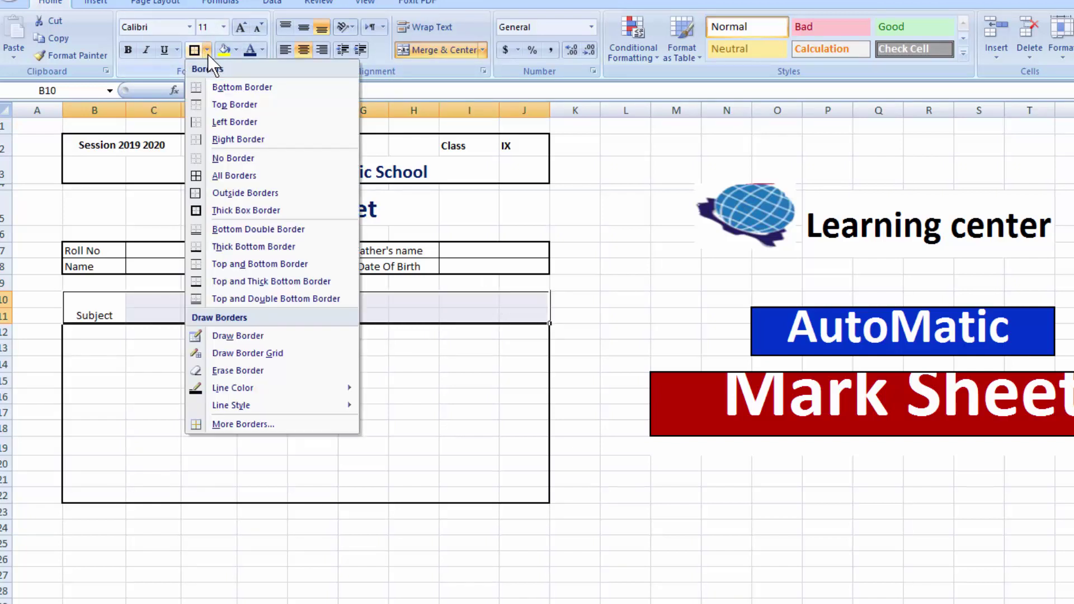
{"action": "left_click", "coordinate": [212, 177]}
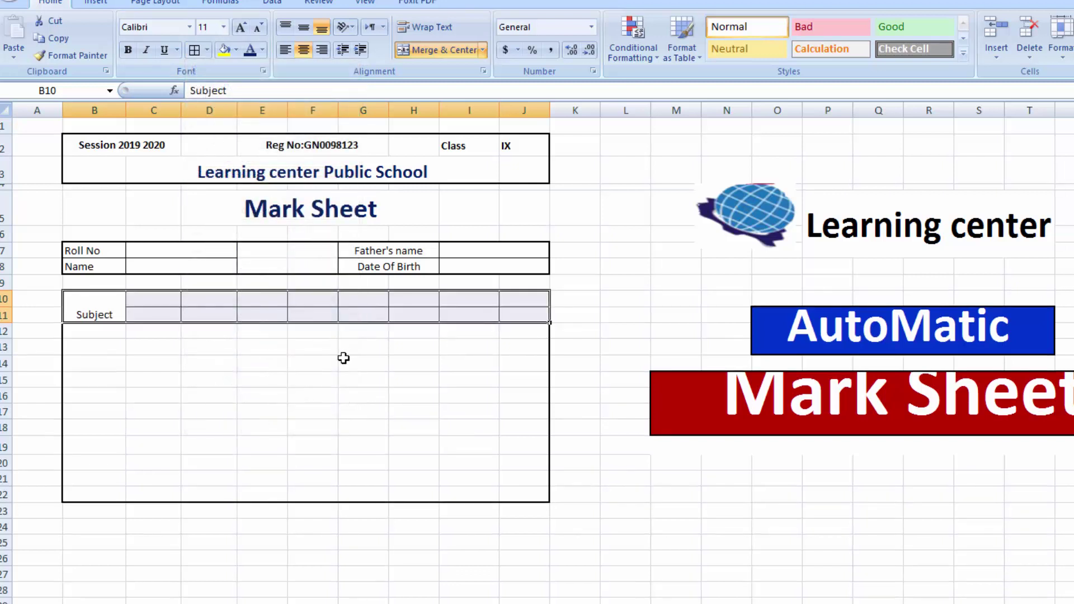
- Merge and center C10:D10 and enter the heading Total Marks
{"action": "left_click", "coordinate": [166, 300]}
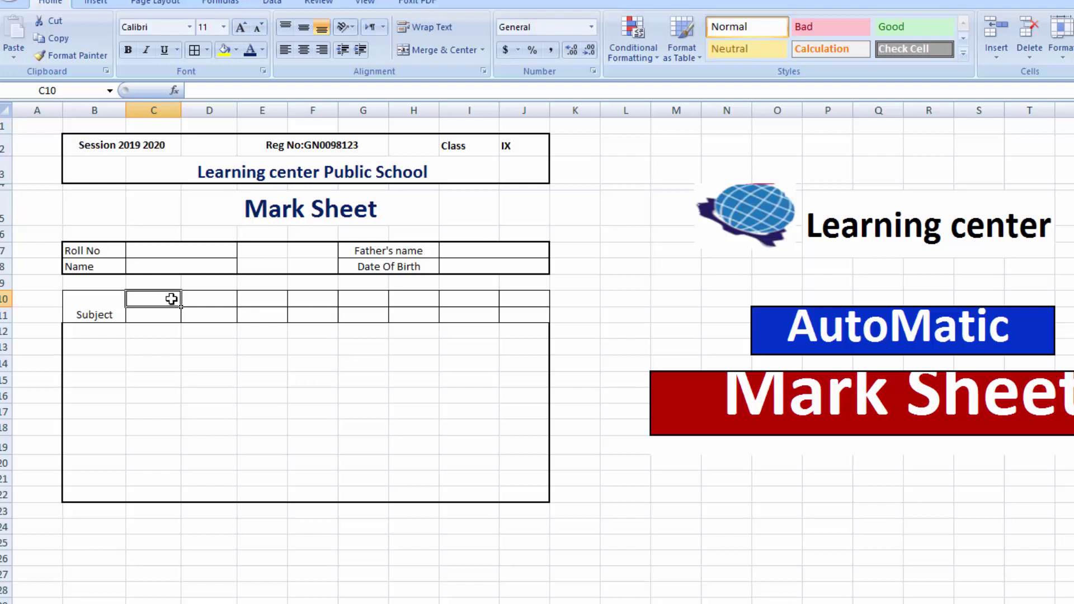
{"action": "left_click_drag", "start_coordinate": [172, 299], "coordinate": [196, 301]}
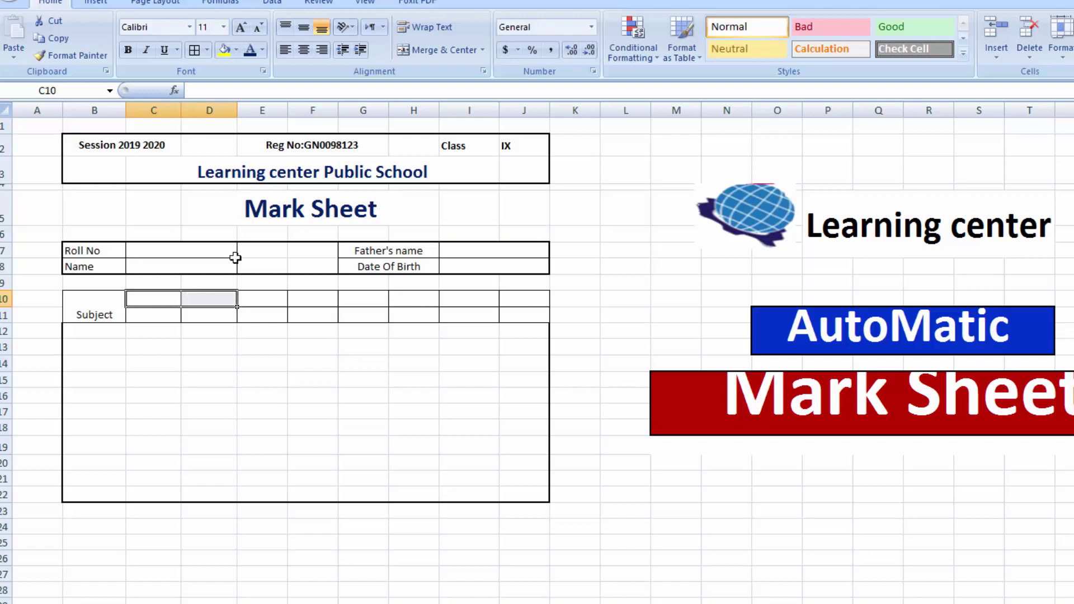
{"action": "left_click", "coordinate": [438, 50]}
{"action": "type", "text": "Total"}
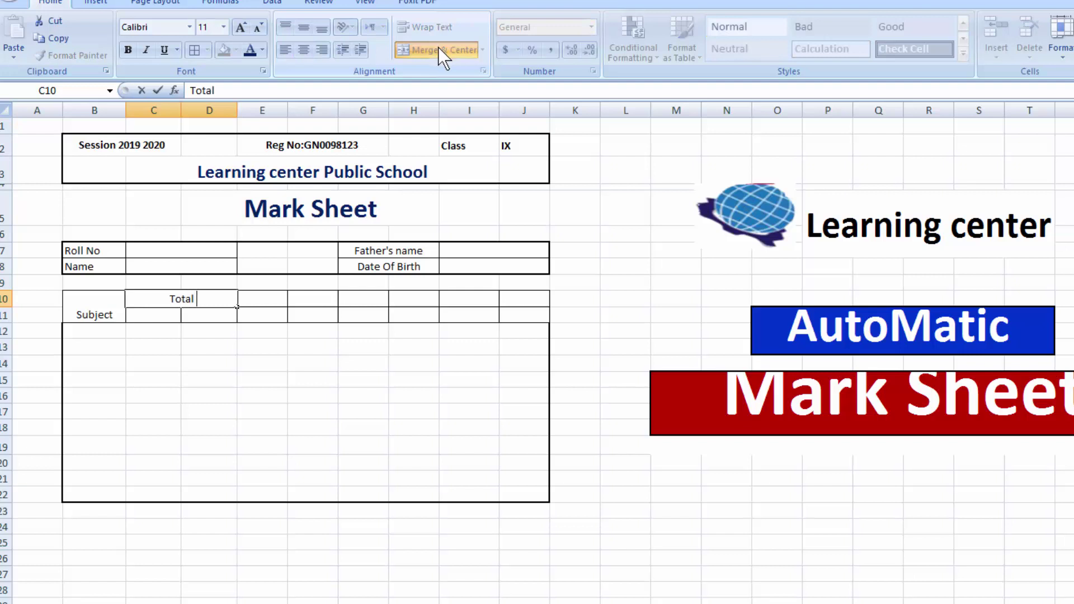
{"action": "type", "text": " Marks"}
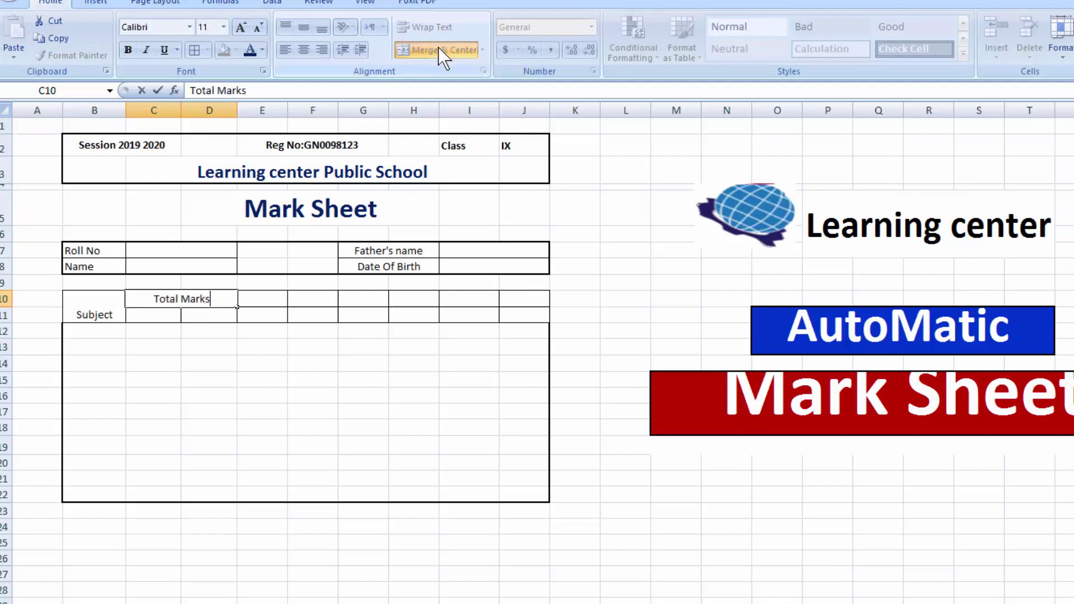
{"action": "key", "text": "Tab"}
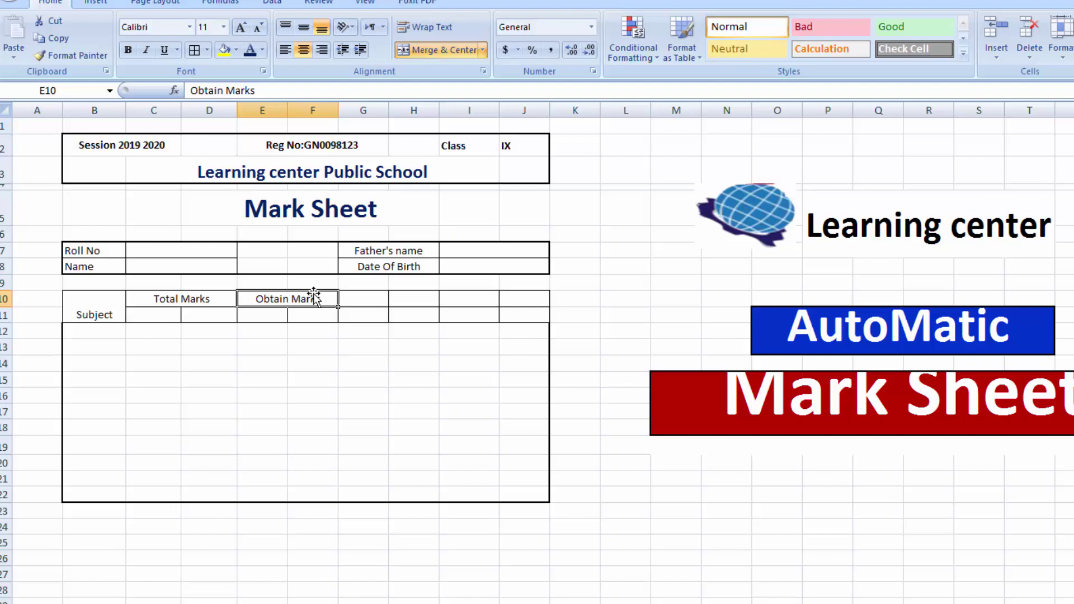
- Replace the heading in the merged cell E10:F10 with Pass Marks
{"action": "type", "text": "Passi"}
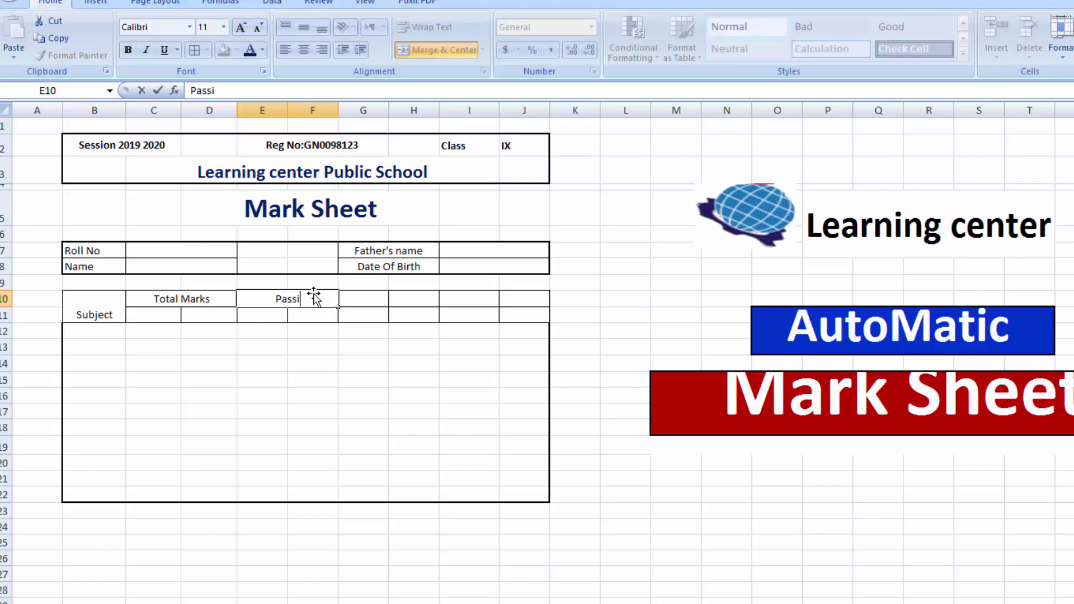
{"action": "type", "text": "ng Marks"}
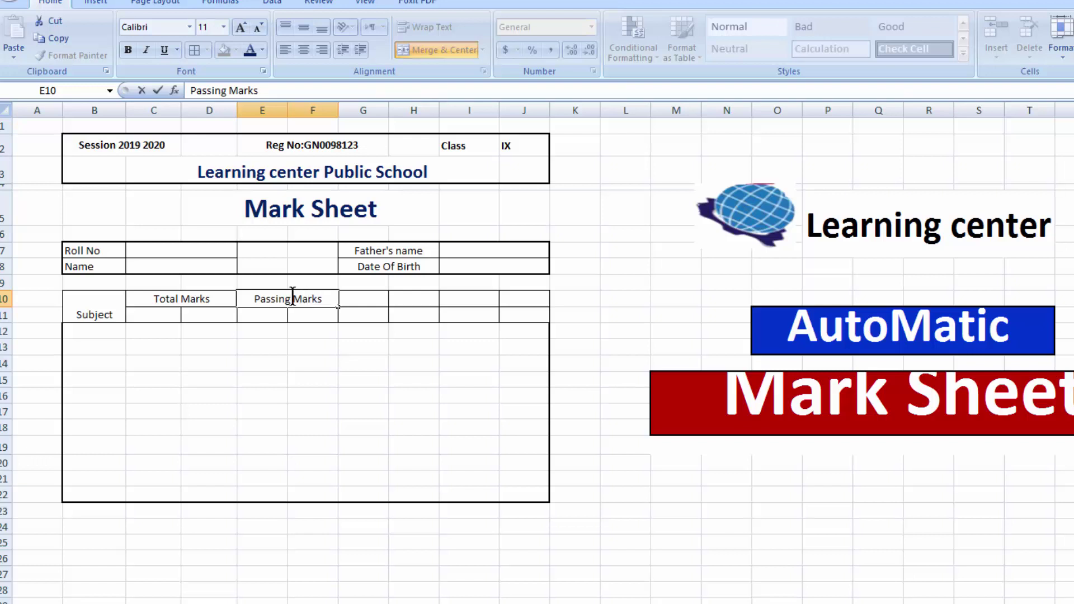
{"action": "left_click", "coordinate": [289, 301]}
{"action": "double_click", "coordinate": [289, 301]}
{"action": "key", "text": "BackSpace"}
{"action": "key", "text": "BackSpace"}
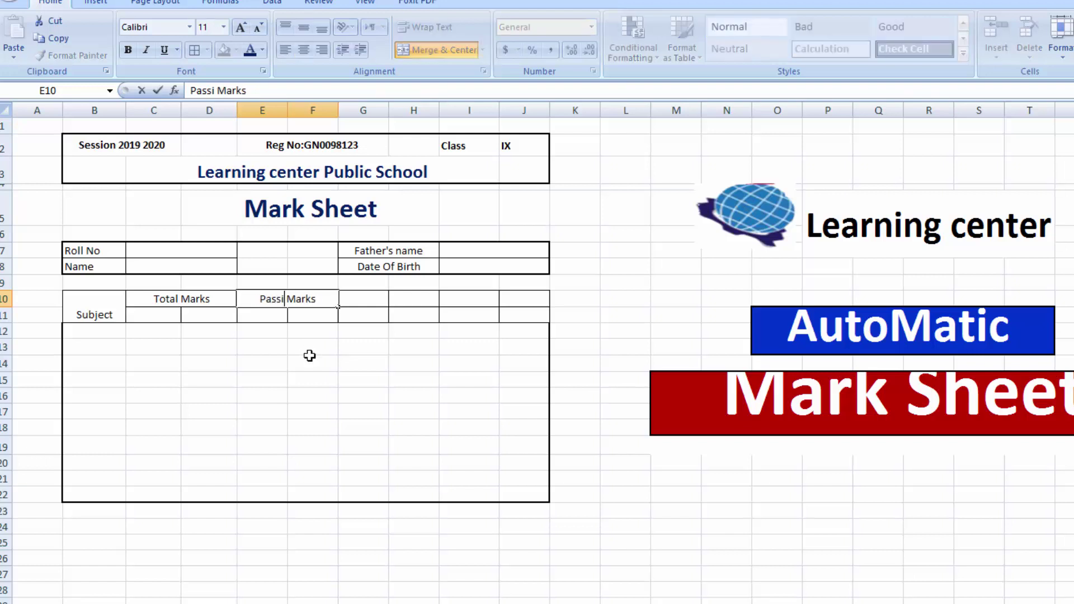
{"action": "key", "text": "BackSpace"}
{"action": "key", "text": "Tab"}
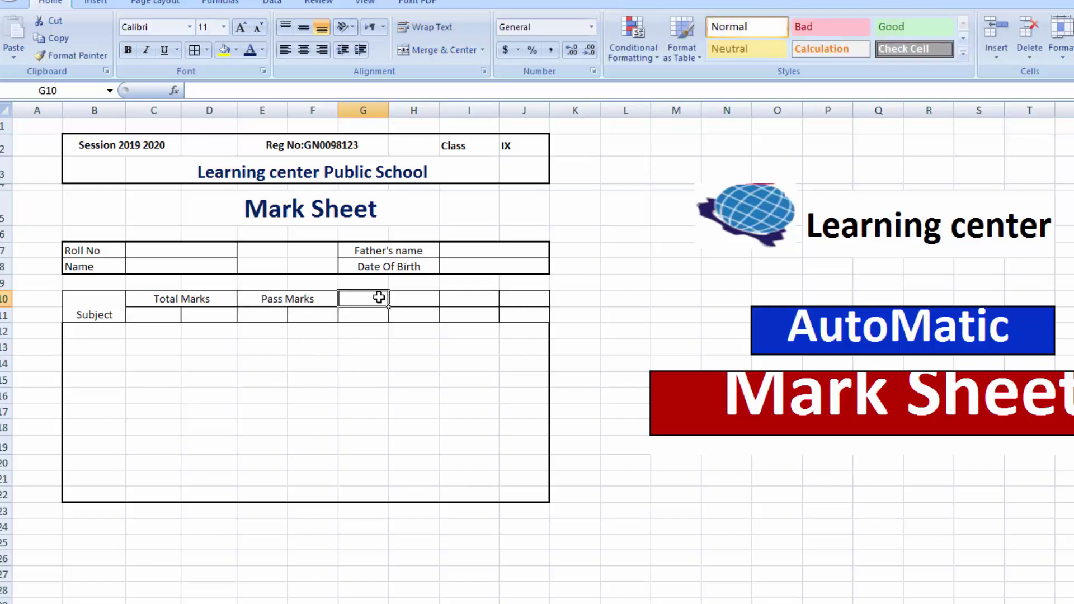
- Merge and center G10:H10 and enter the heading Obtain Marks
{"action": "left_click_drag", "start_coordinate": [386, 298], "coordinate": [410, 298]}
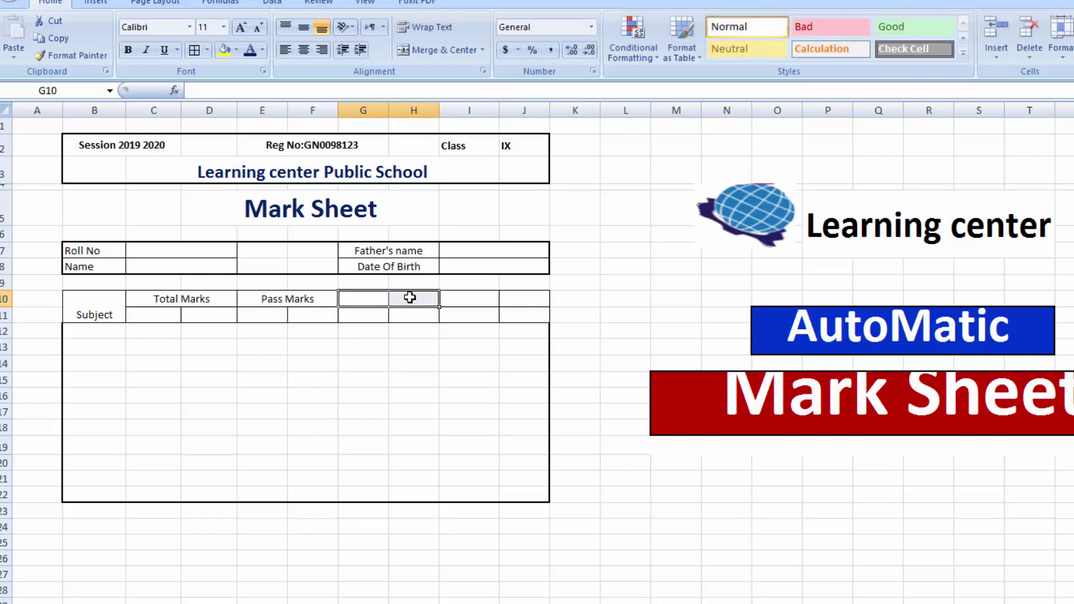
{"action": "left_click", "coordinate": [431, 49]}
{"action": "type", "text": "Ob"}
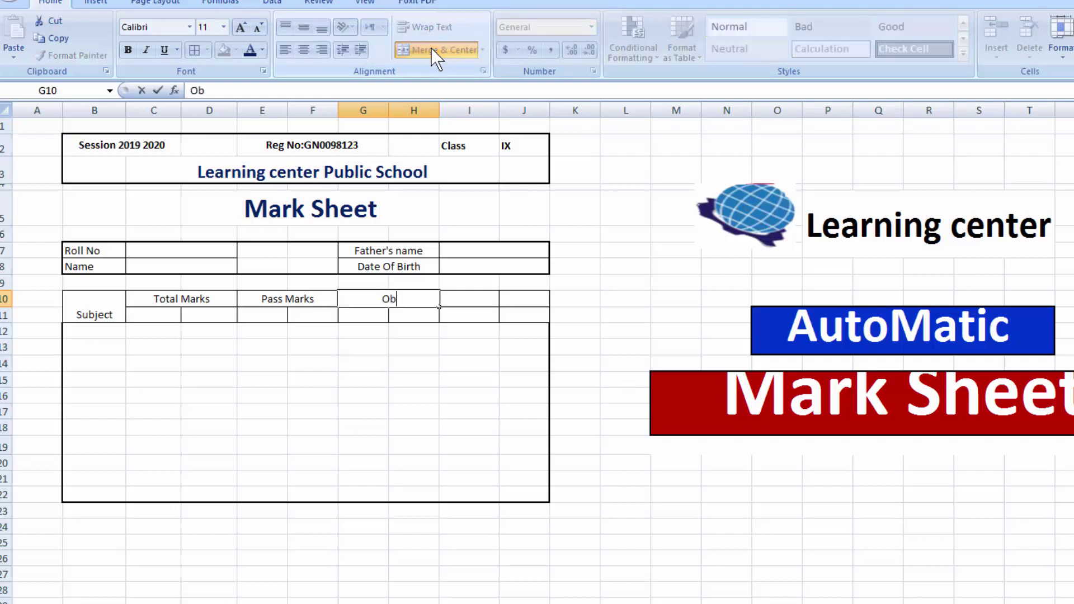
{"action": "type", "text": "tain Marks"}
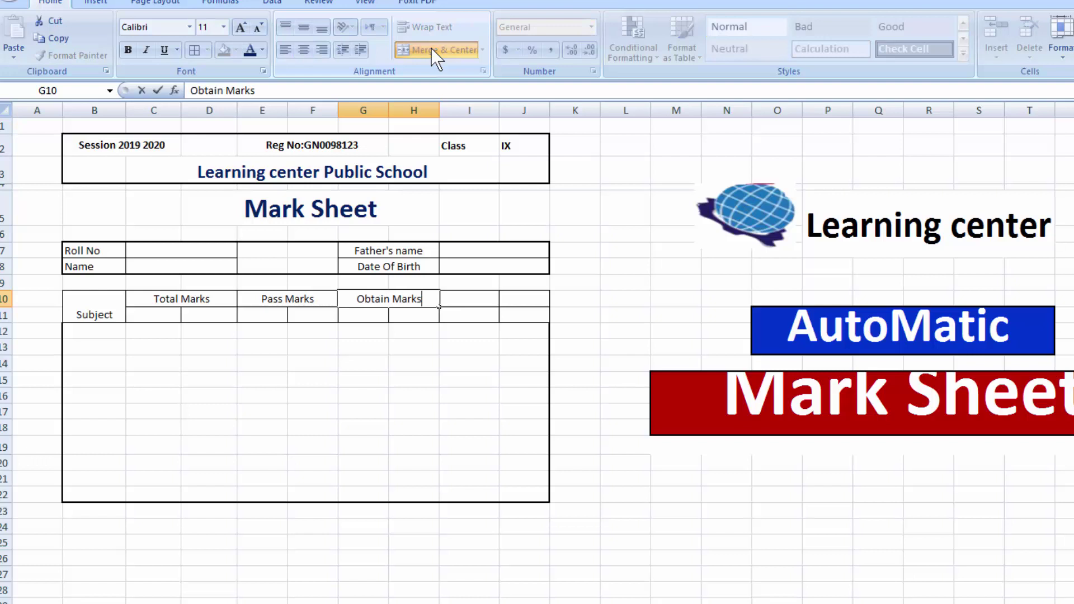
{"action": "key", "text": "Tab"}
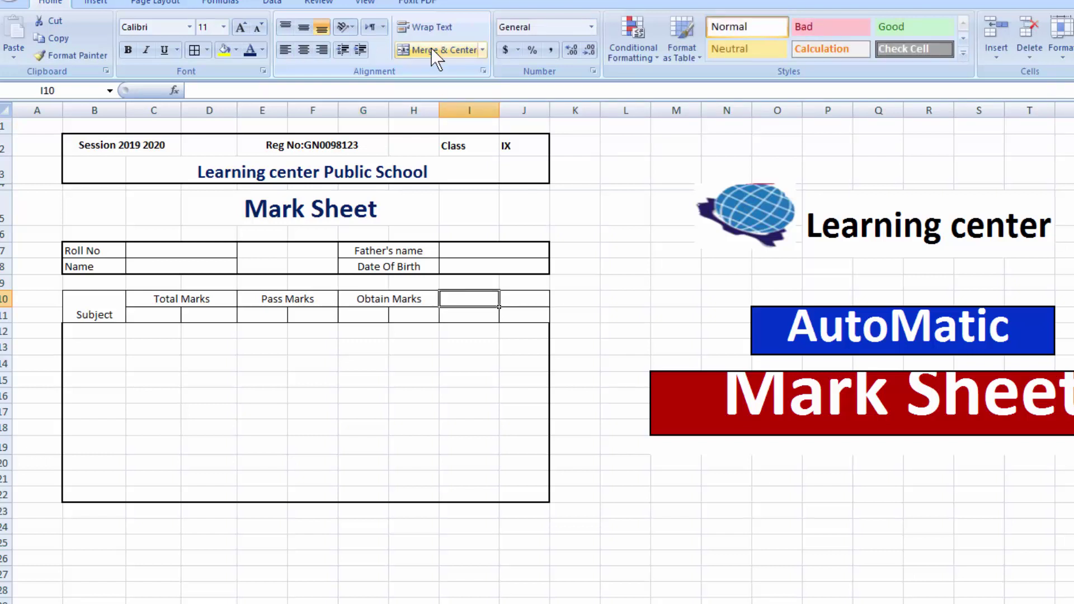
- Enter the headings Total in I10 and Grade in J10
{"action": "type", "text": "Total"}
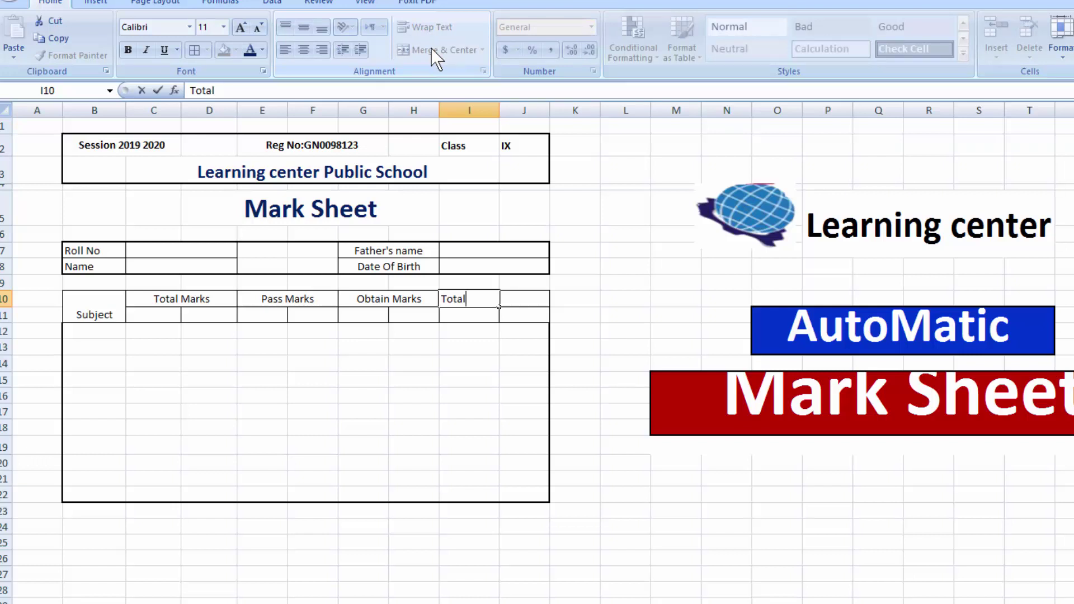
{"action": "key", "text": "Tab"}
{"action": "type", "text": "Gra"}
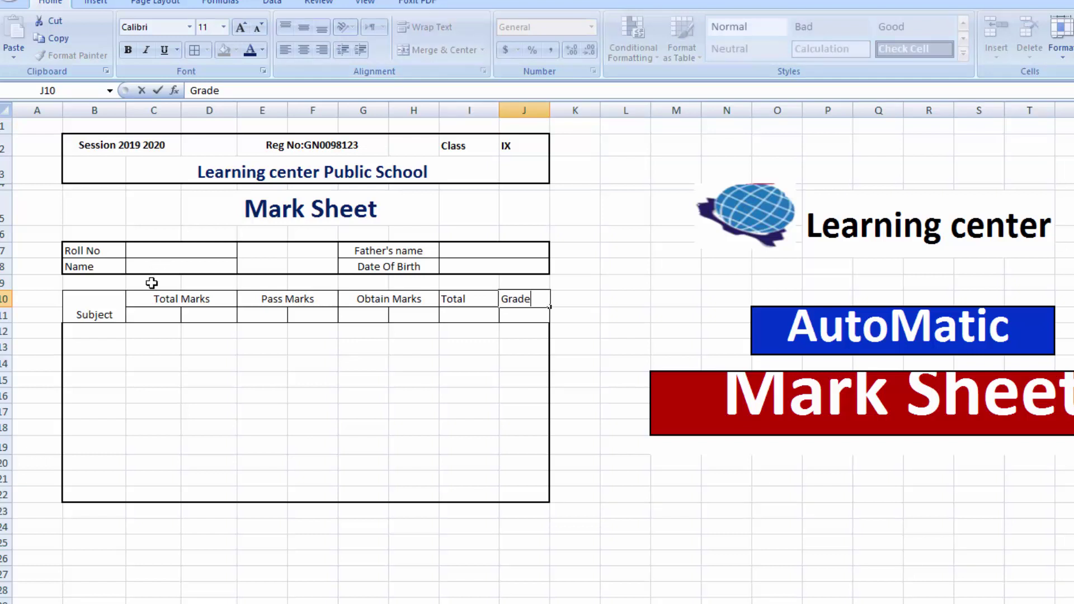
- Enter the subheadings TH in C11 and PR in D11 under Total Marks
{"action": "left_click", "coordinate": [156, 316]}
{"action": "type", "text": "Th"}
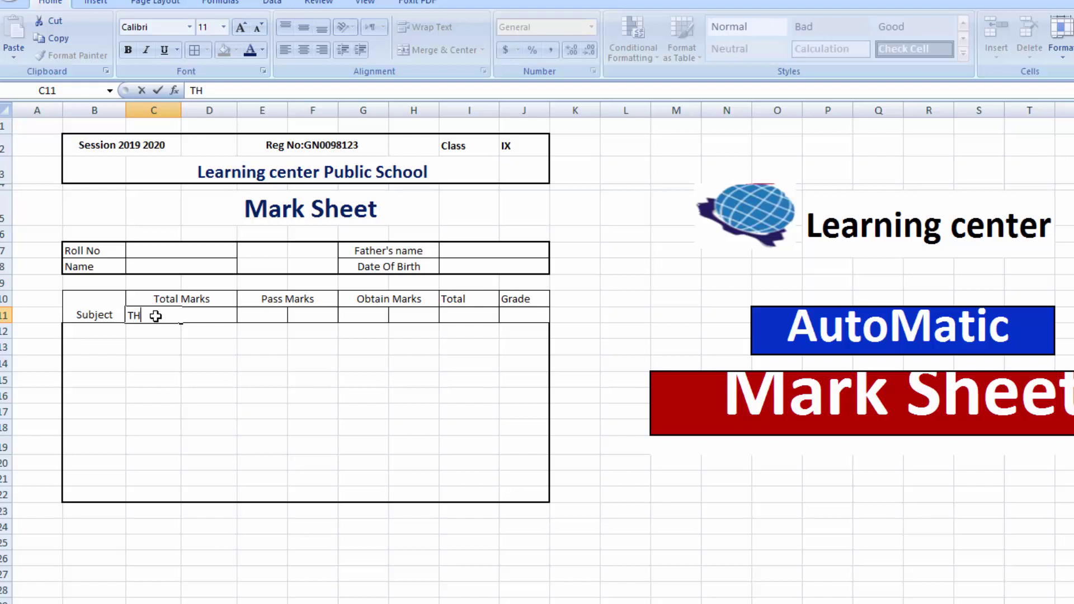
{"action": "key", "text": "Tab"}
{"action": "type", "text": "P"}
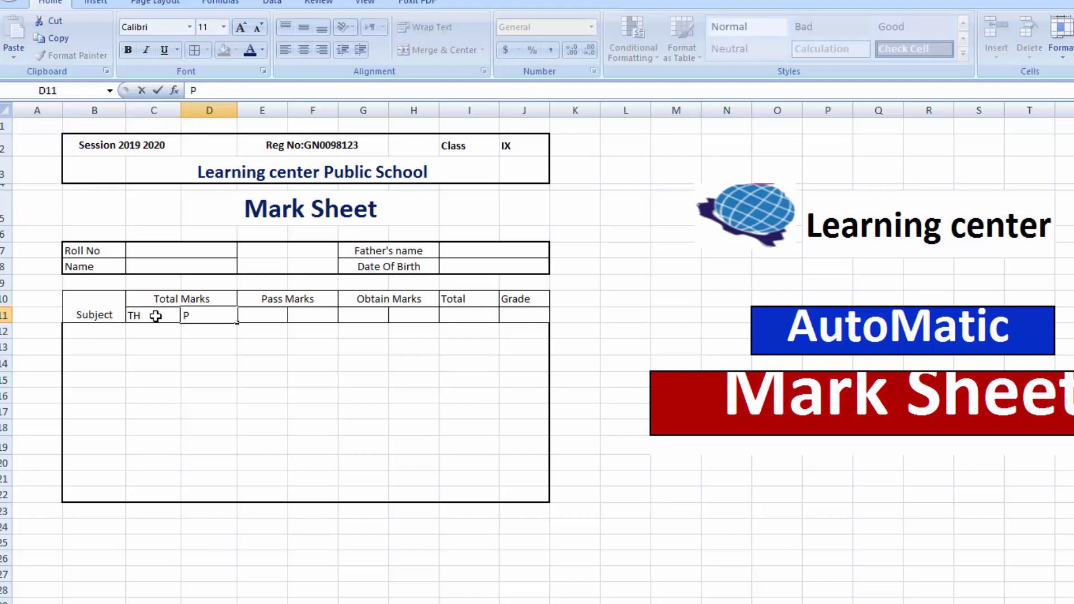
{"action": "type", "text": "R"}
{"action": "key", "text": "Tab"}
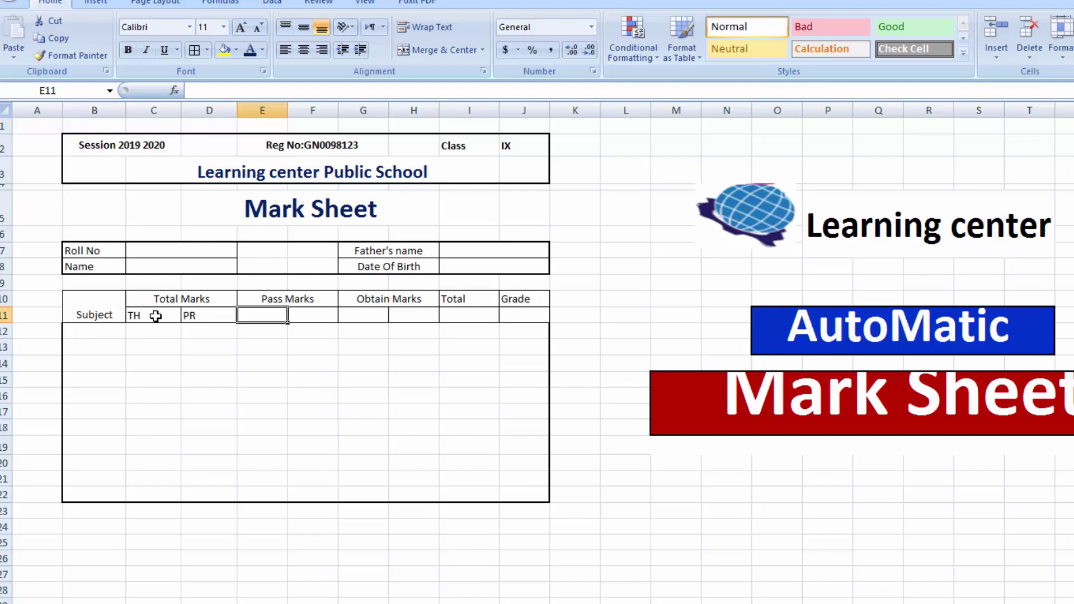
- Copy the TH and PR subheadings to E11:F11 under Pass Marks and G11:H11 under Obtain Marks
{"action": "left_click_drag", "start_coordinate": [155, 316], "coordinate": [193, 316]}
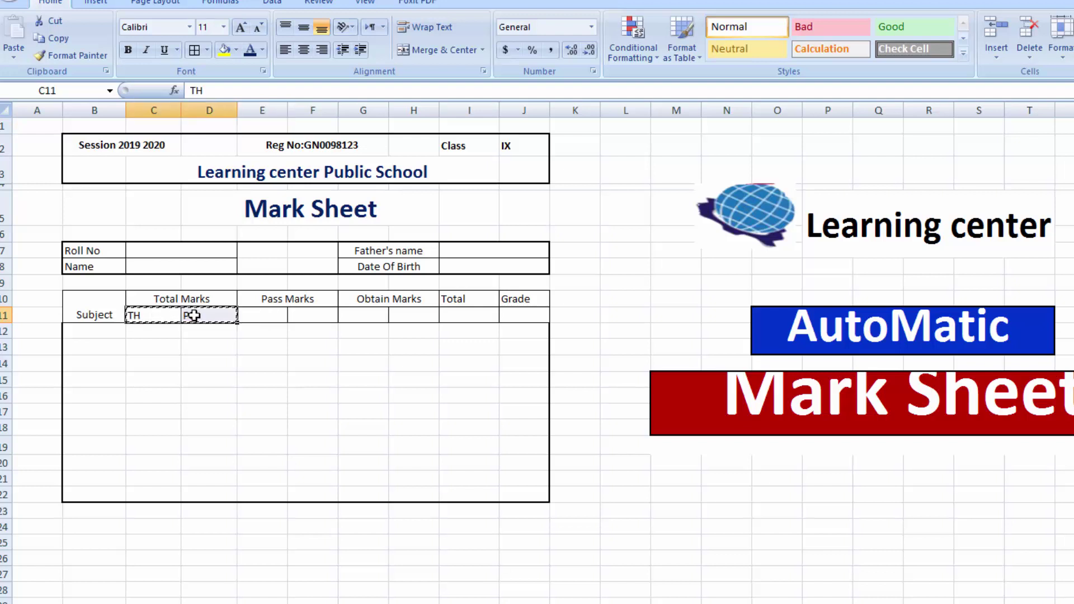
{"action": "key", "text": "ctrl+c"}
{"action": "left_click", "coordinate": [244, 314]}
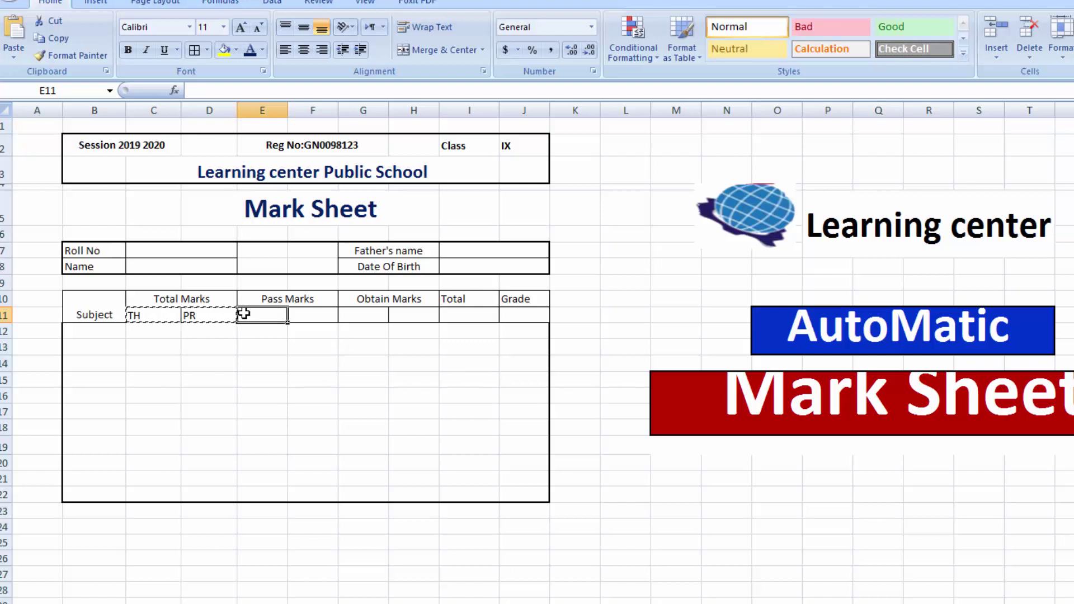
{"action": "key", "text": "ctrl+v"}
{"action": "left_click", "coordinate": [361, 316]}
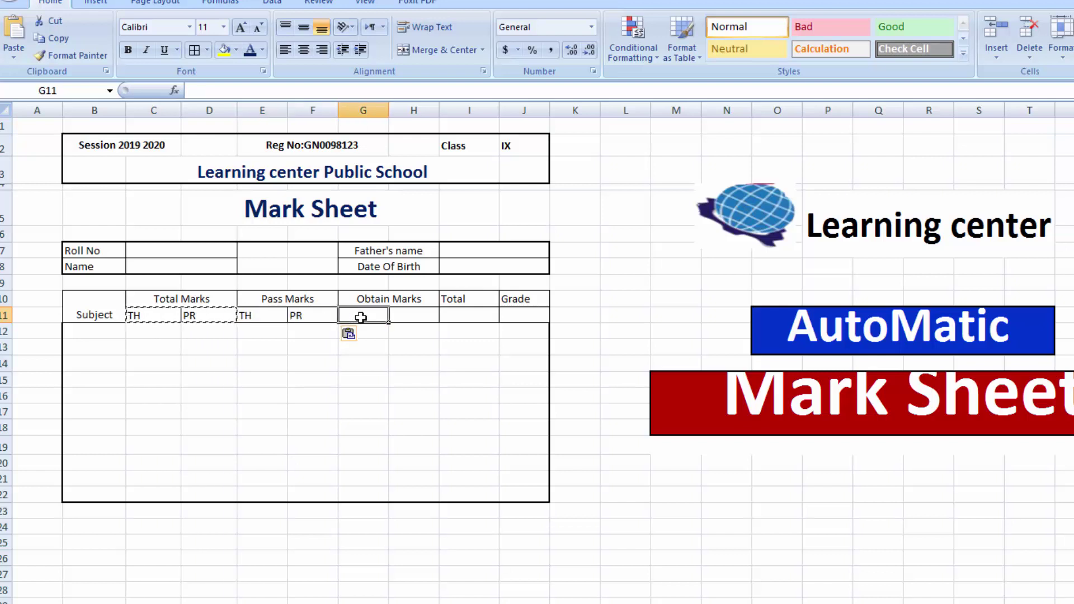
{"action": "key", "text": "ctrl+v"}
{"action": "left_click", "coordinate": [449, 361]}
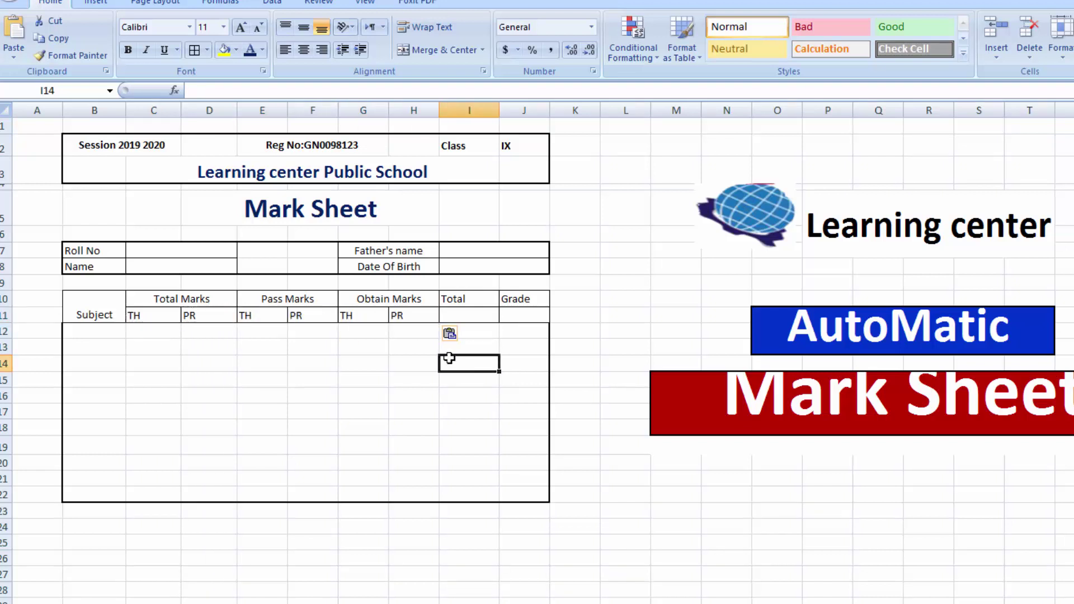
{"action": "key", "text": "Escape"}
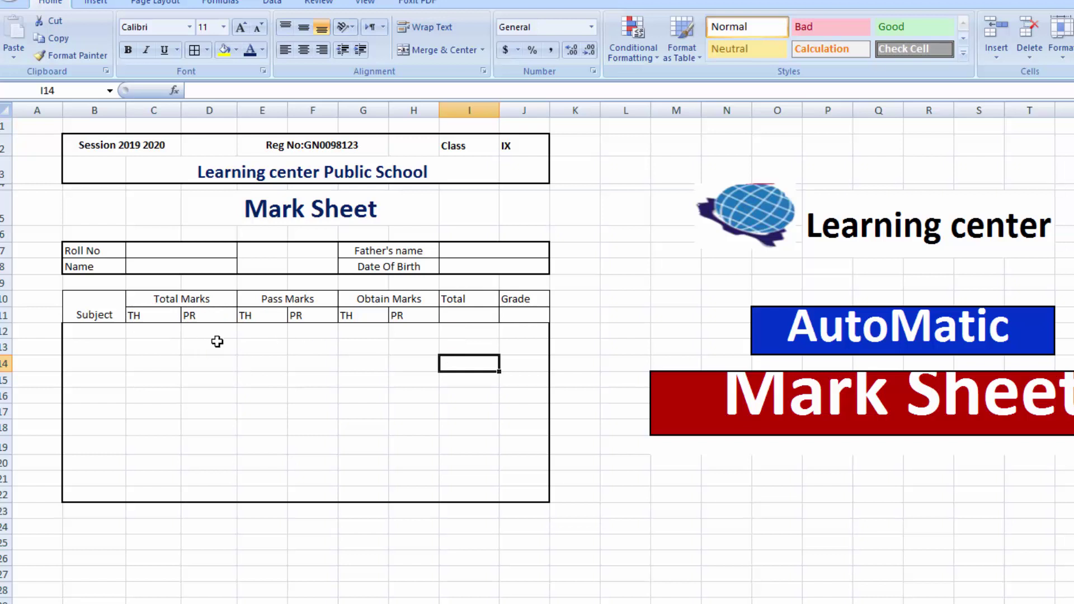
- Align the Subject heading in B10:B11 to the vertical middle of its cell
{"action": "left_click", "coordinate": [81, 308]}
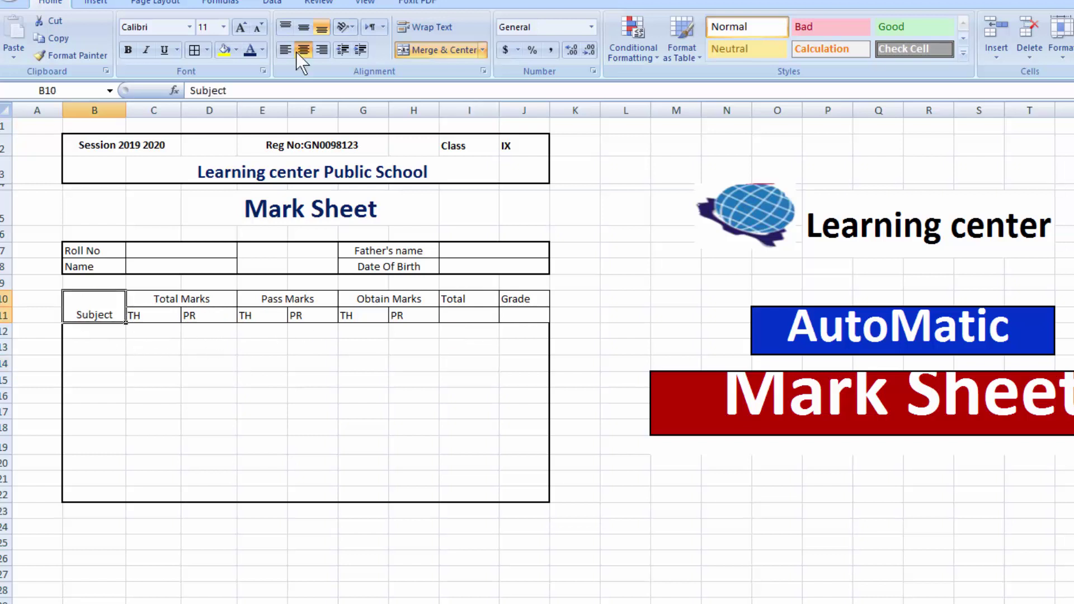
{"action": "left_click", "coordinate": [299, 33]}
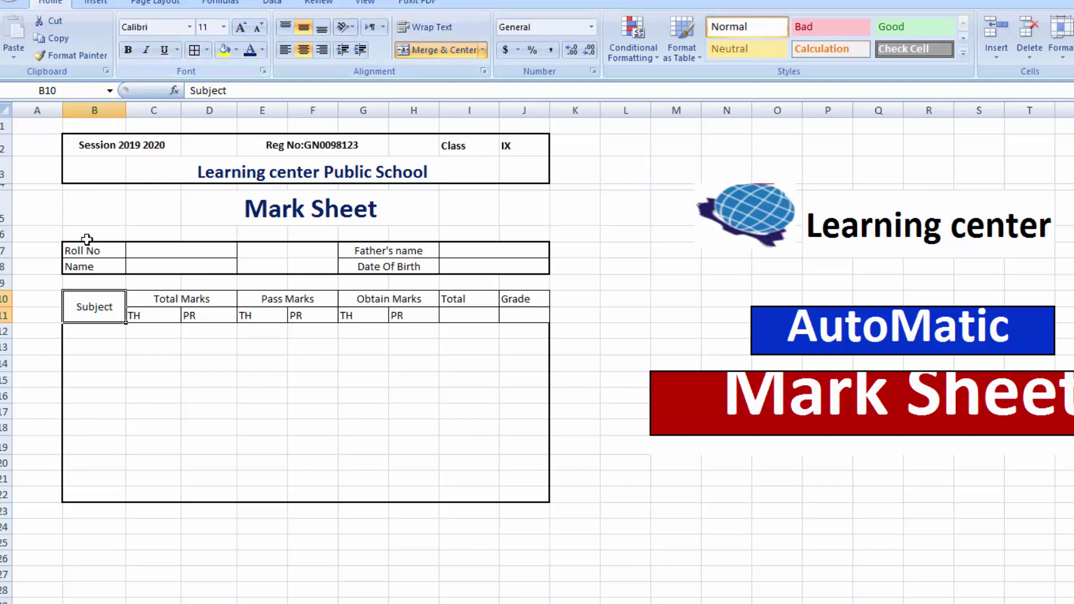
- Make the table headings in B10:J11 bold and increase the height of rows 10 and 11
{"action": "left_click_drag", "start_coordinate": [96, 304], "coordinate": [501, 309]}
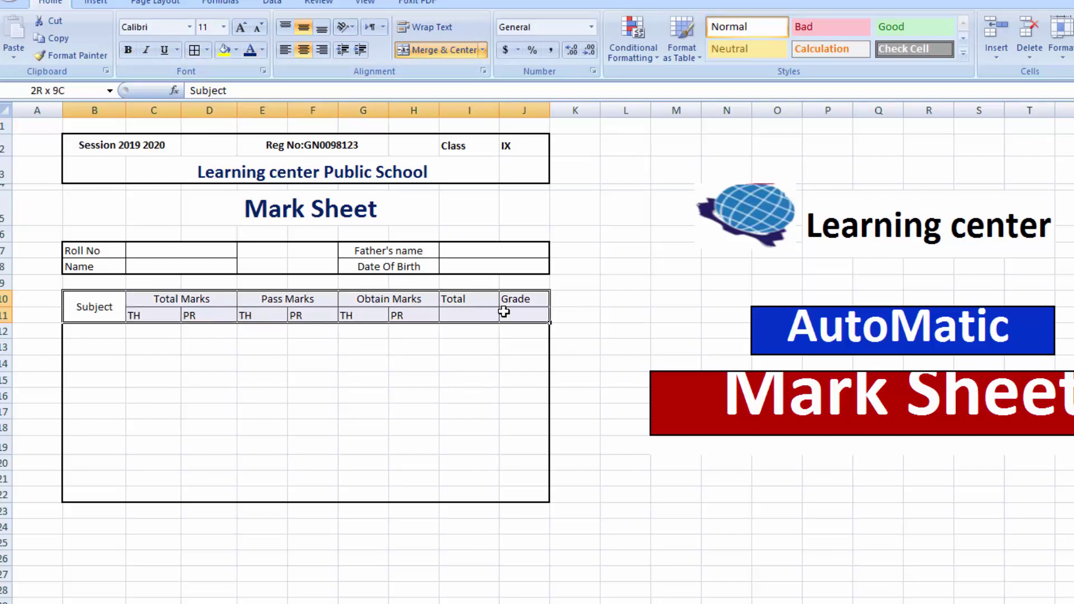
{"action": "left_click", "coordinate": [127, 51]}
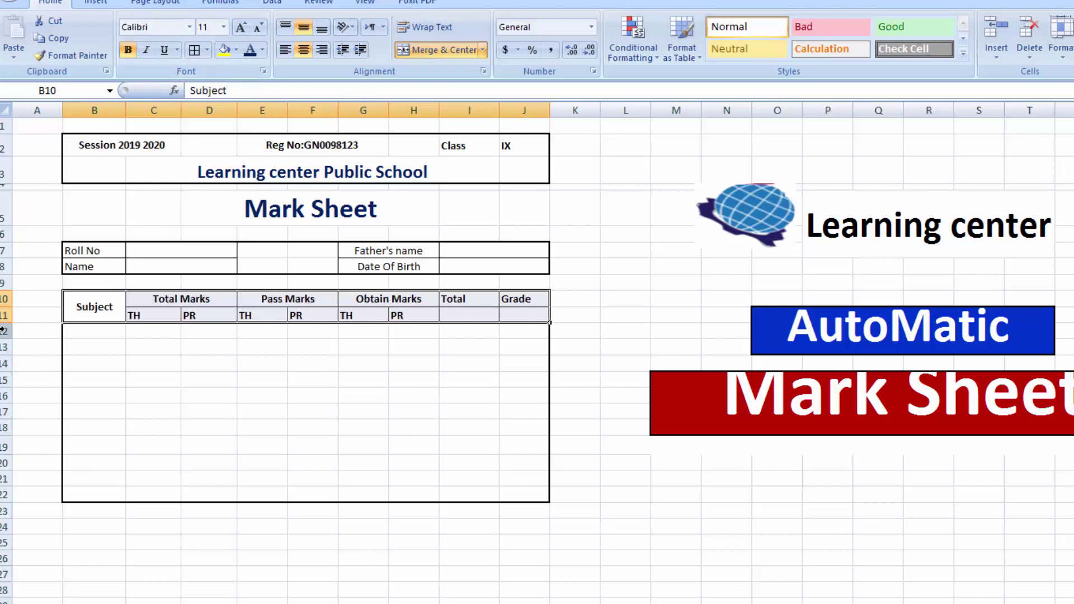
{"action": "left_click_drag", "start_coordinate": [5, 324], "coordinate": [5, 313]}
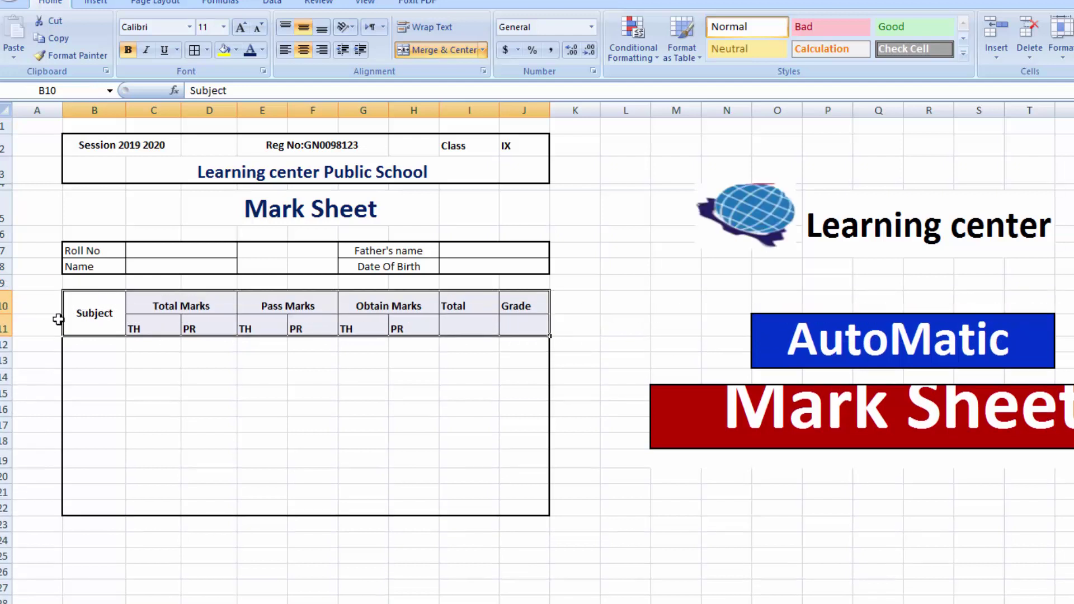
{"action": "left_click", "coordinate": [143, 308]}
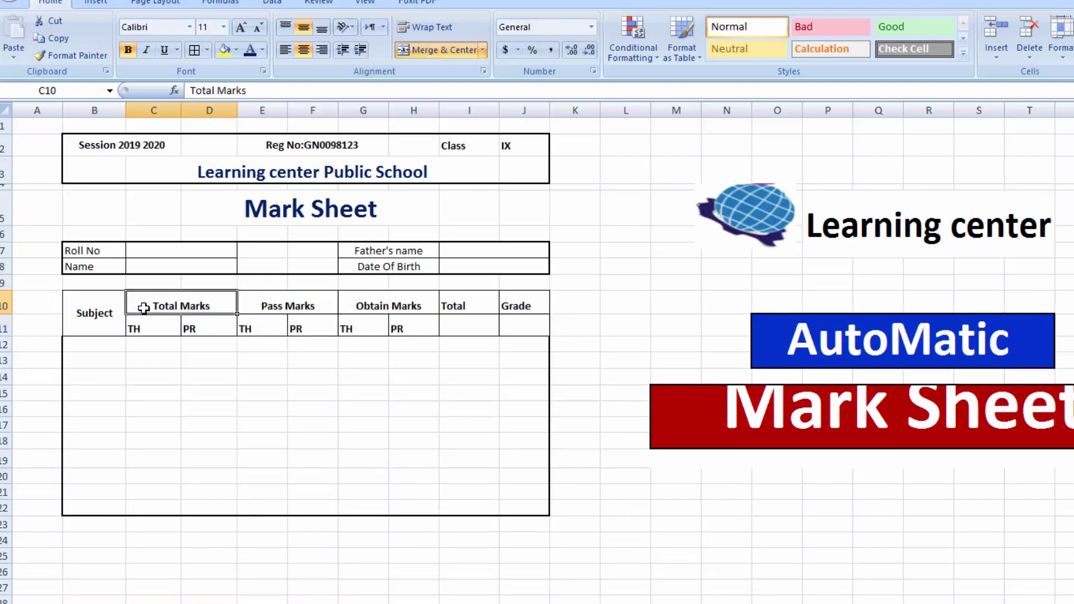
- Align all headings in B10:J11 to the vertical middle and turn off their horizontal centering
{"action": "left_click_drag", "start_coordinate": [90, 312], "coordinate": [501, 319]}
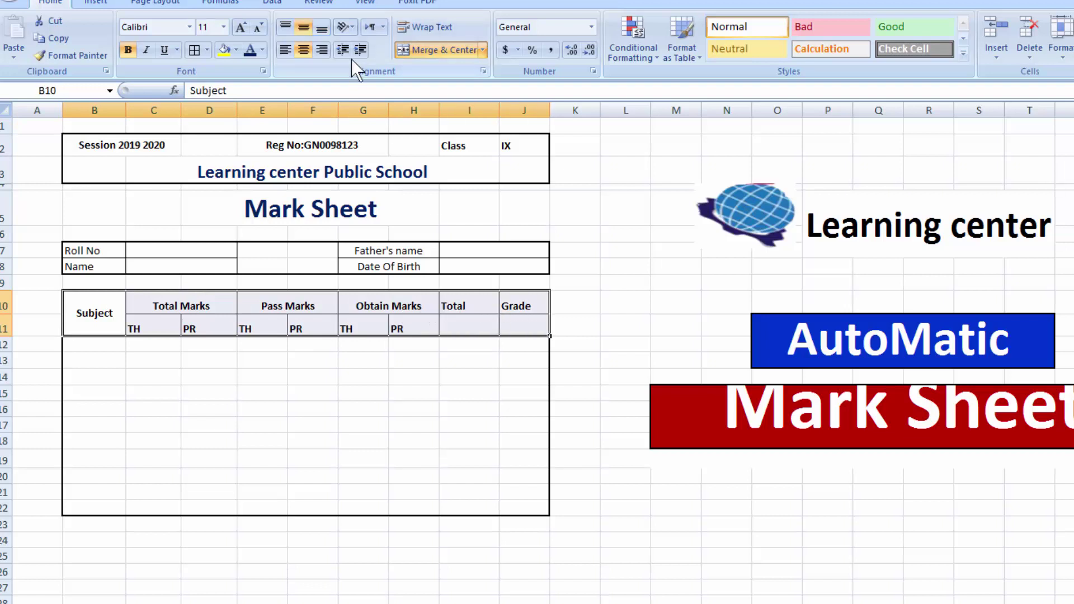
{"action": "left_click", "coordinate": [309, 48]}
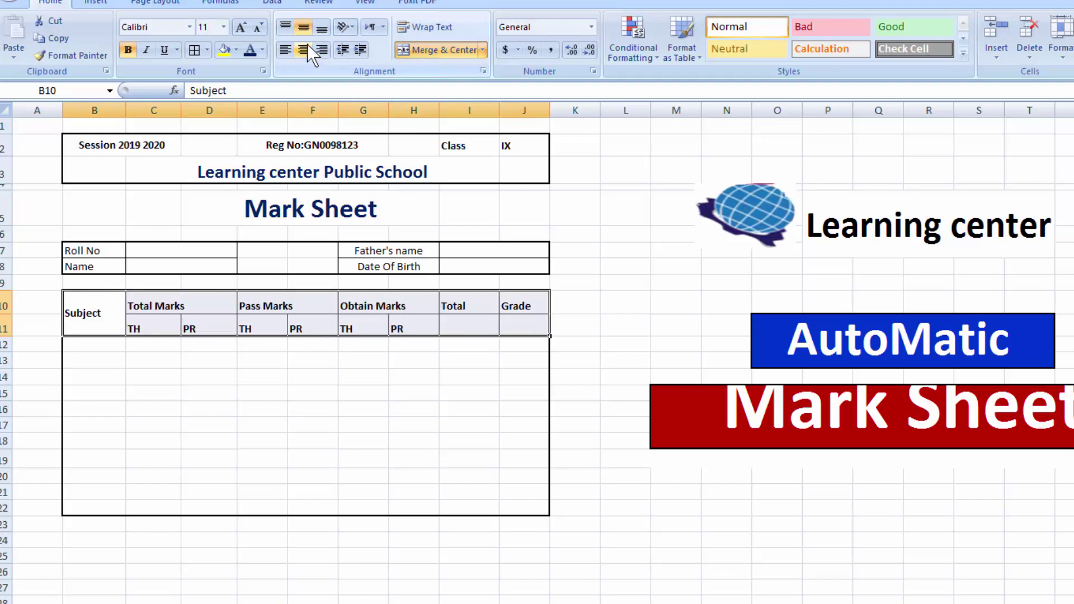
{"action": "left_click", "coordinate": [306, 29]}
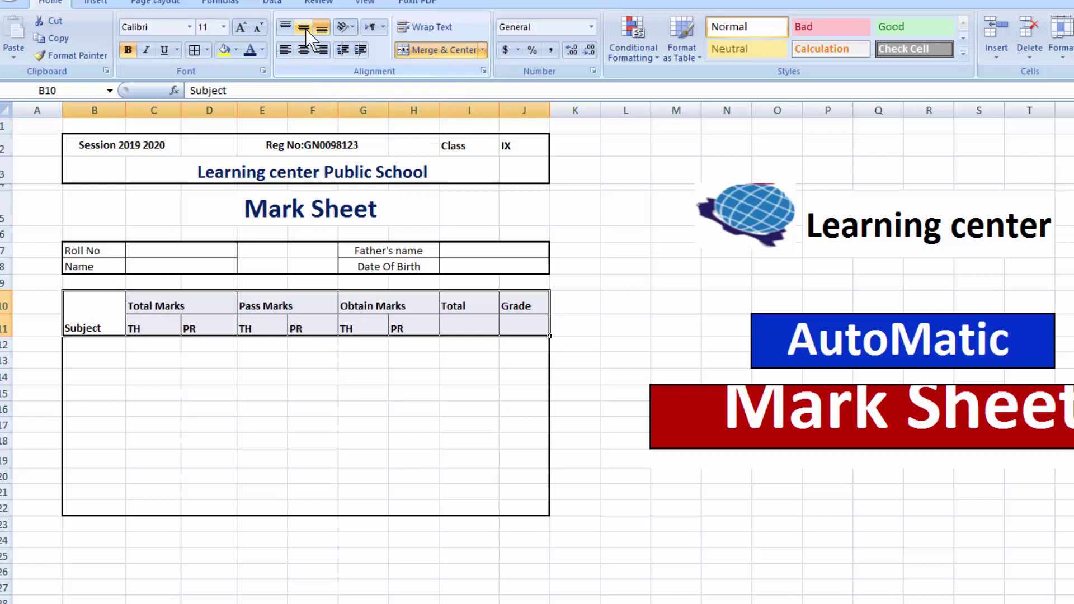
{"action": "left_click", "coordinate": [304, 29]}
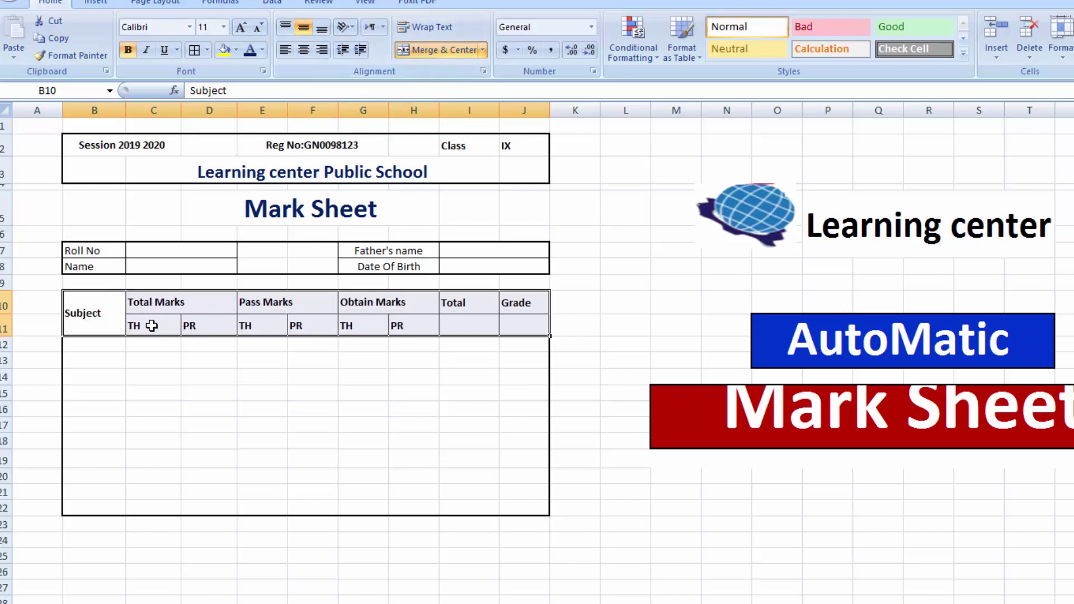
- Center the TH and PR subheadings in row 11 and the headings in C10:J10 horizontally
{"action": "left_click_drag", "start_coordinate": [149, 320], "coordinate": [482, 321]}
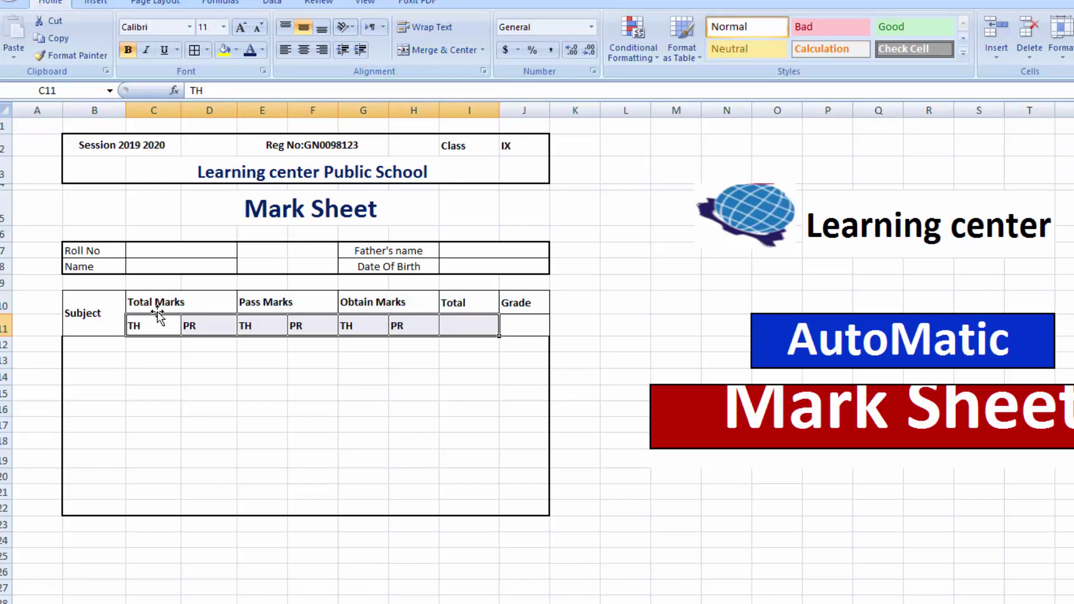
{"action": "left_click", "coordinate": [303, 49]}
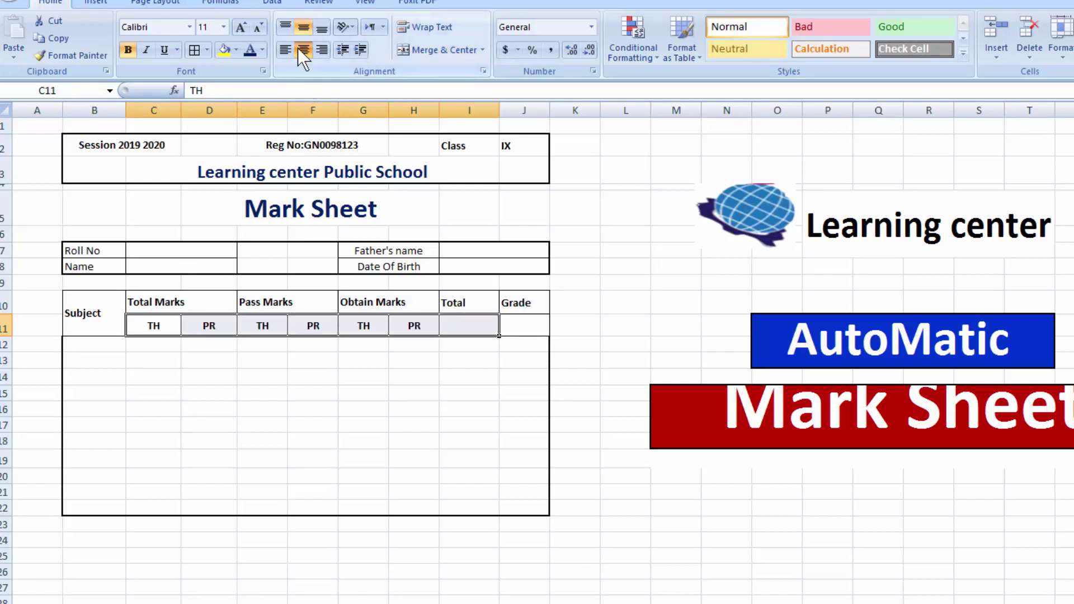
{"action": "left_click_drag", "start_coordinate": [174, 297], "coordinate": [516, 302]}
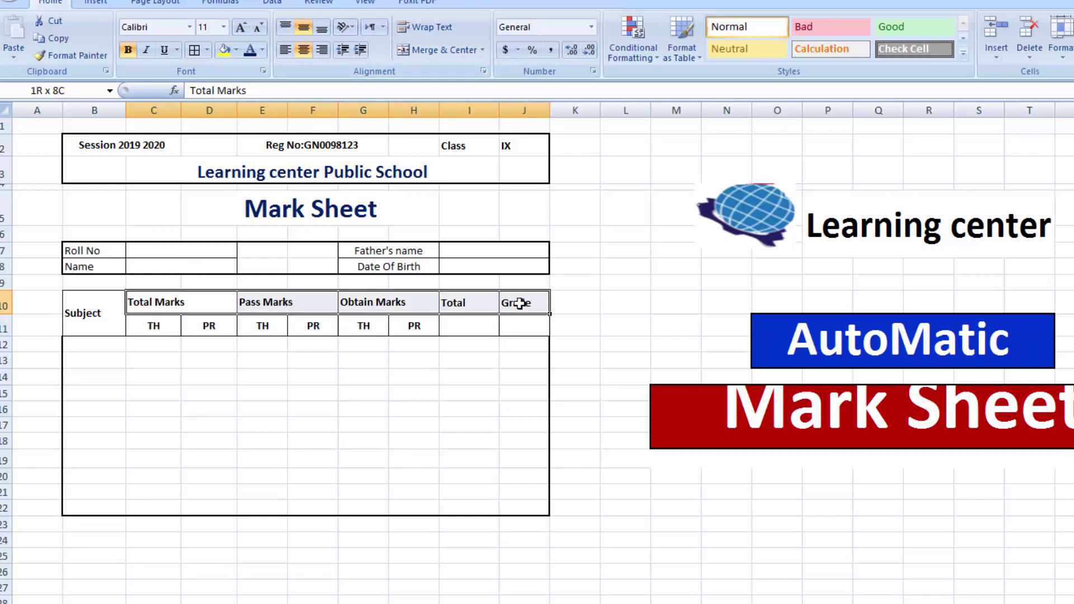
{"action": "left_click", "coordinate": [308, 52]}
{"action": "left_click", "coordinate": [628, 470]}
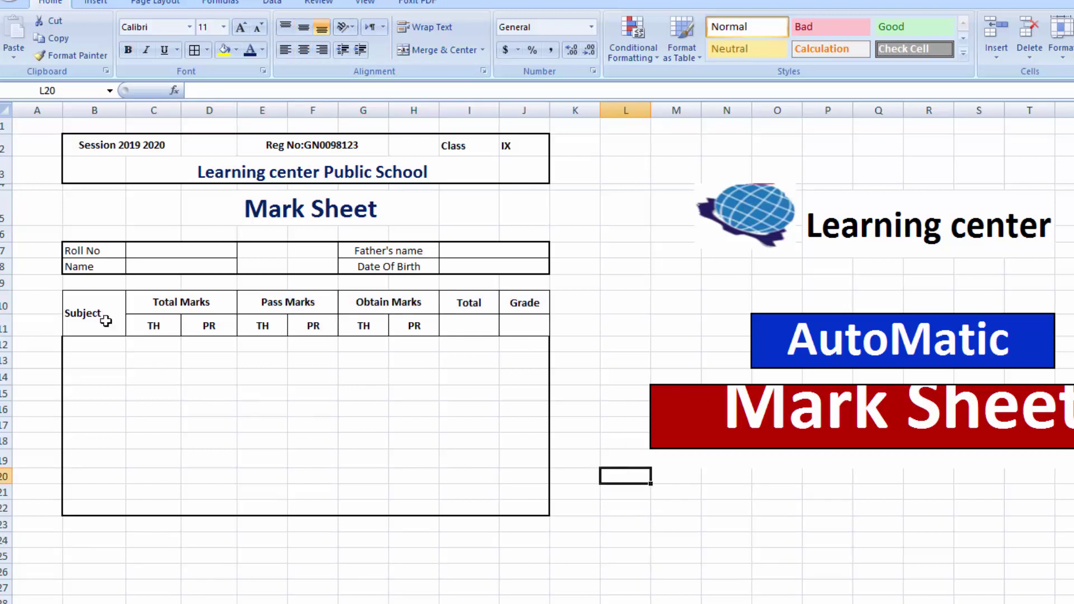
- Apply a thick box border around the table header block B10:J11
{"action": "left_click_drag", "start_coordinate": [100, 307], "coordinate": [511, 312]}
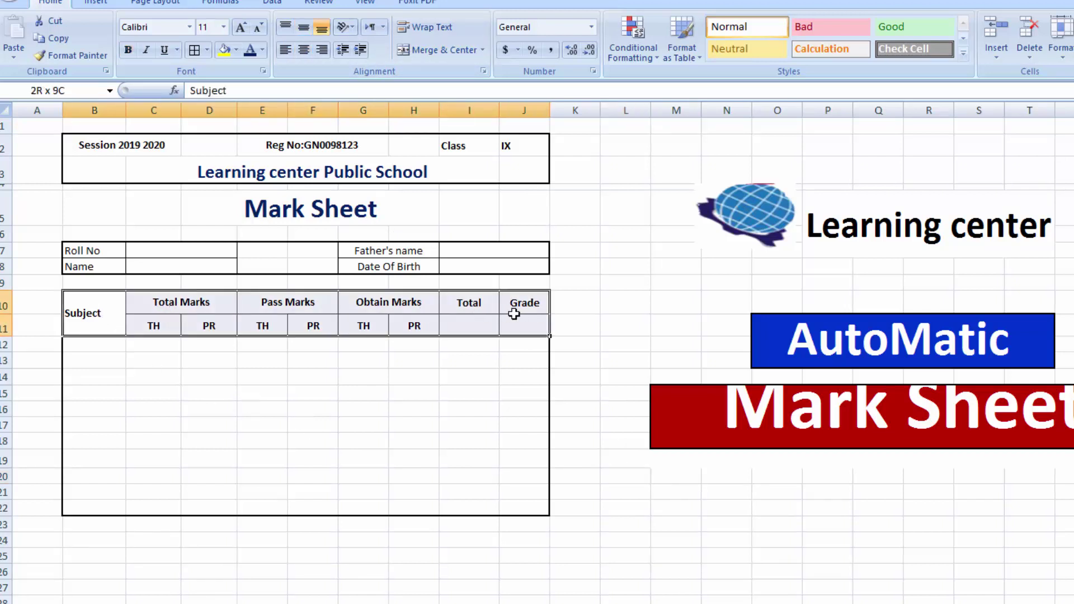
{"action": "left_click", "coordinate": [207, 55]}
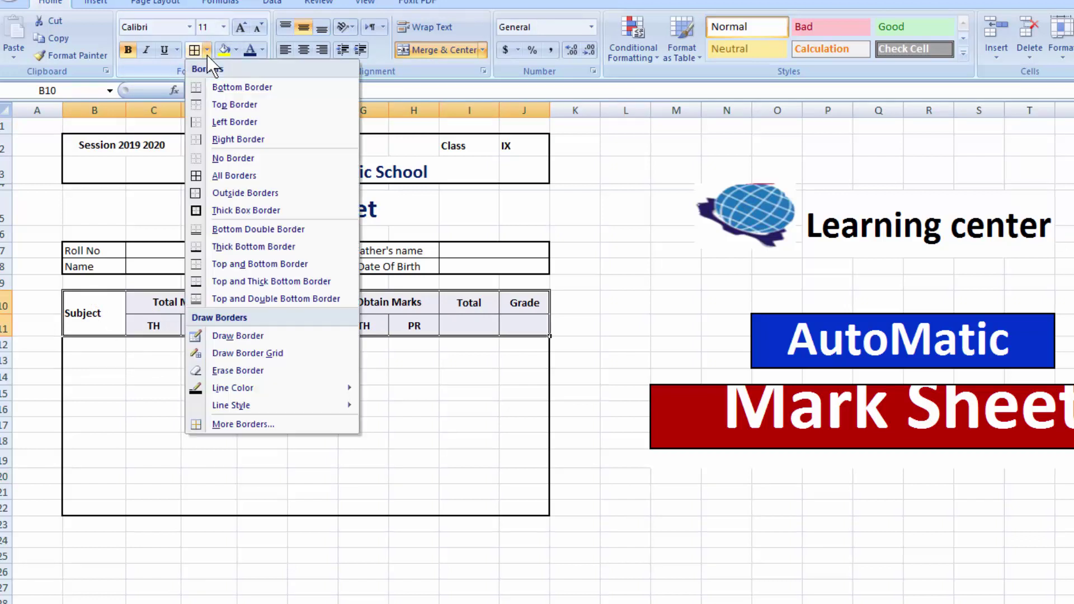
{"action": "left_click", "coordinate": [207, 209]}
{"action": "left_click", "coordinate": [560, 462]}
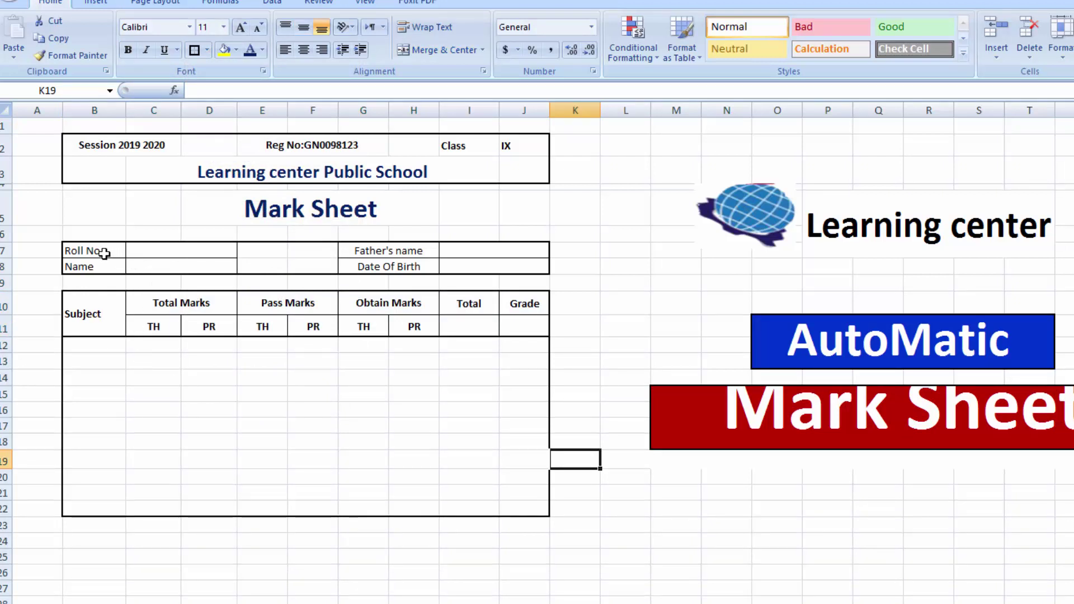
- Make the student detail labels in B7:J8 bold
{"action": "left_click_drag", "start_coordinate": [101, 251], "coordinate": [470, 267]}
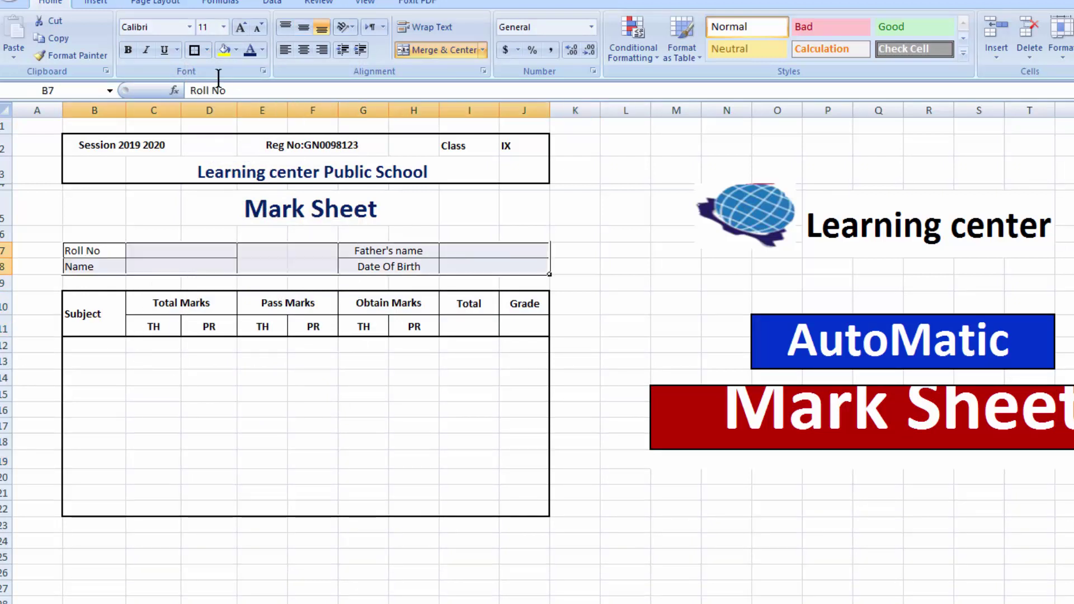
{"action": "left_click", "coordinate": [132, 52]}
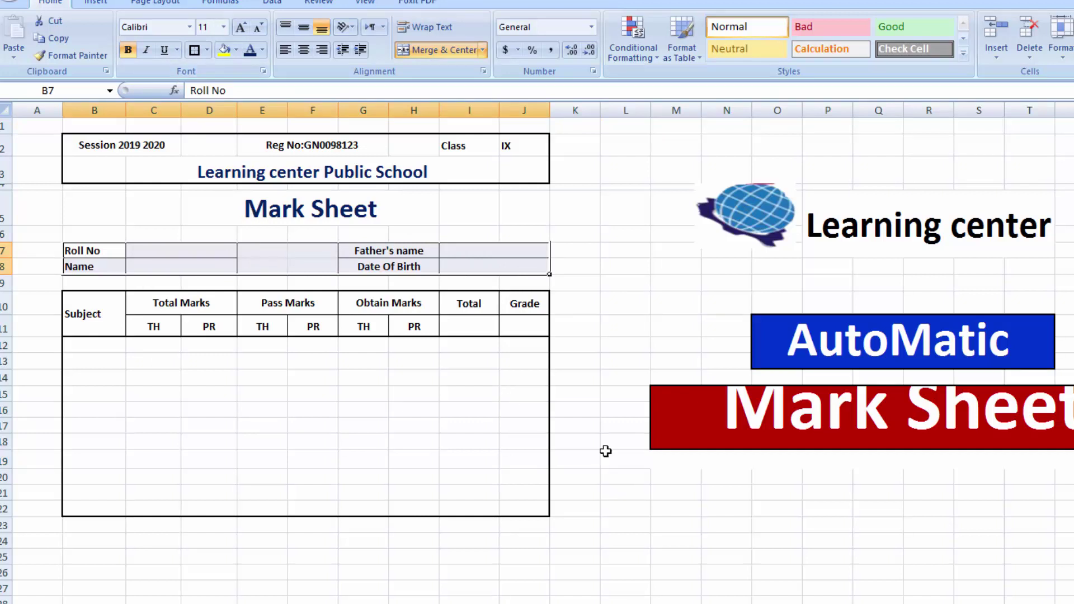
{"action": "left_click", "coordinate": [681, 504]}
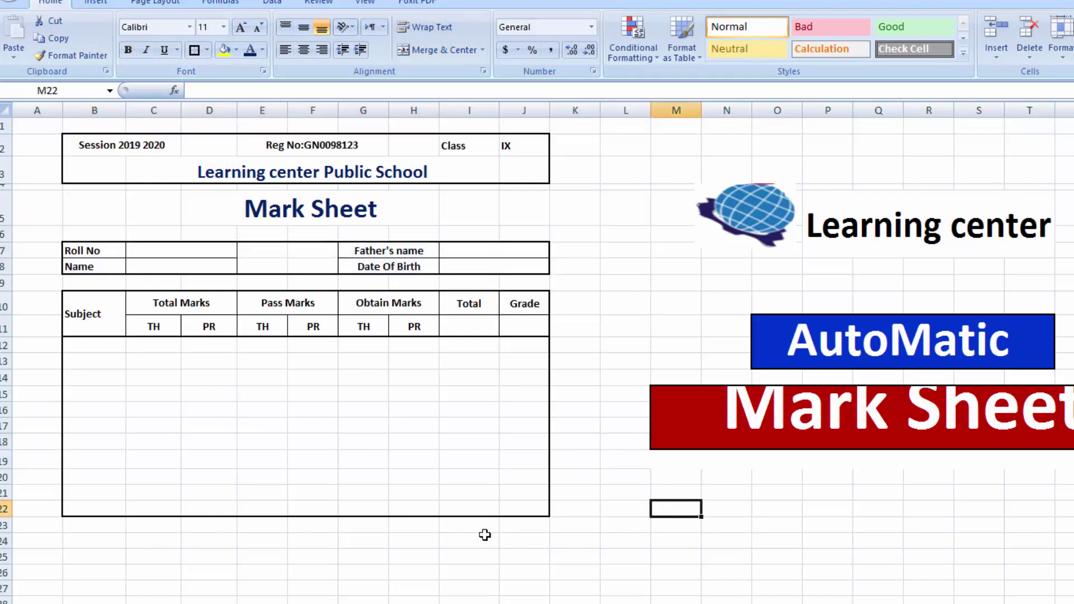
- Enter the subjects Chemistry, Biology, Math, English, Physics and Islamiyat in B12:B17
{"action": "left_click", "coordinate": [95, 349]}
{"action": "type", "text": "Chemistry Biology Math English Physics Isl"}
{"action": "type", "text": "am"}
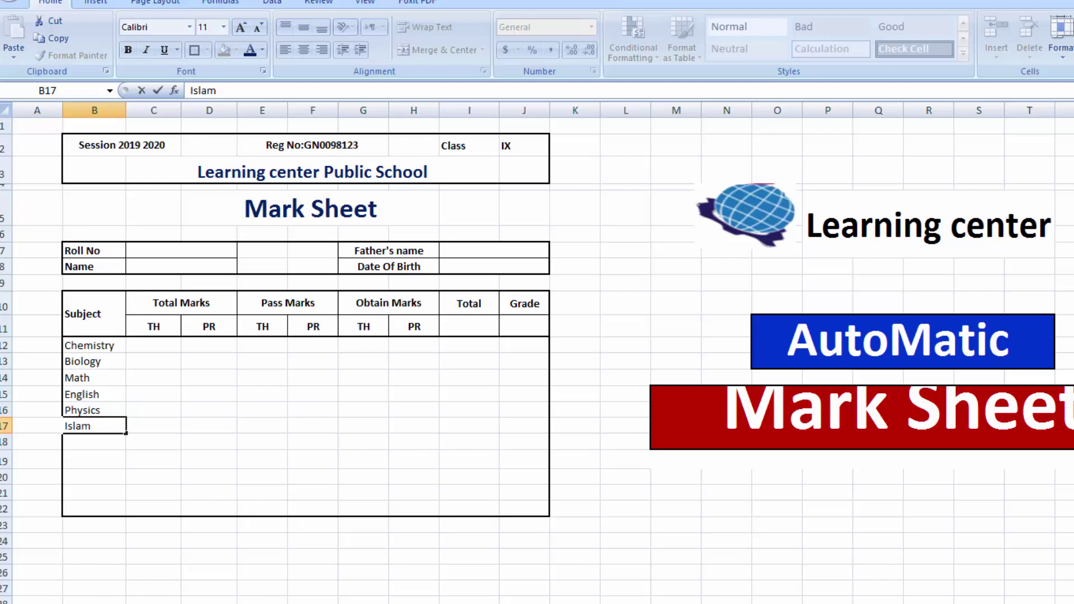
{"action": "key", "text": "Tab"}
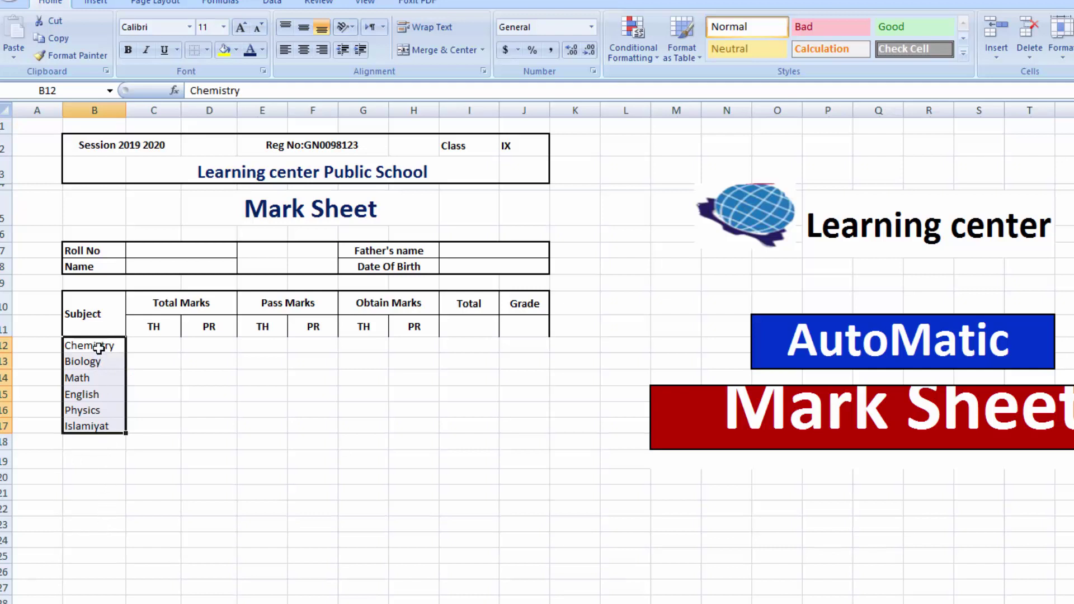
- Apply a thick box border around the table body B12:J23
{"action": "left_click_drag", "start_coordinate": [99, 349], "coordinate": [102, 480]}
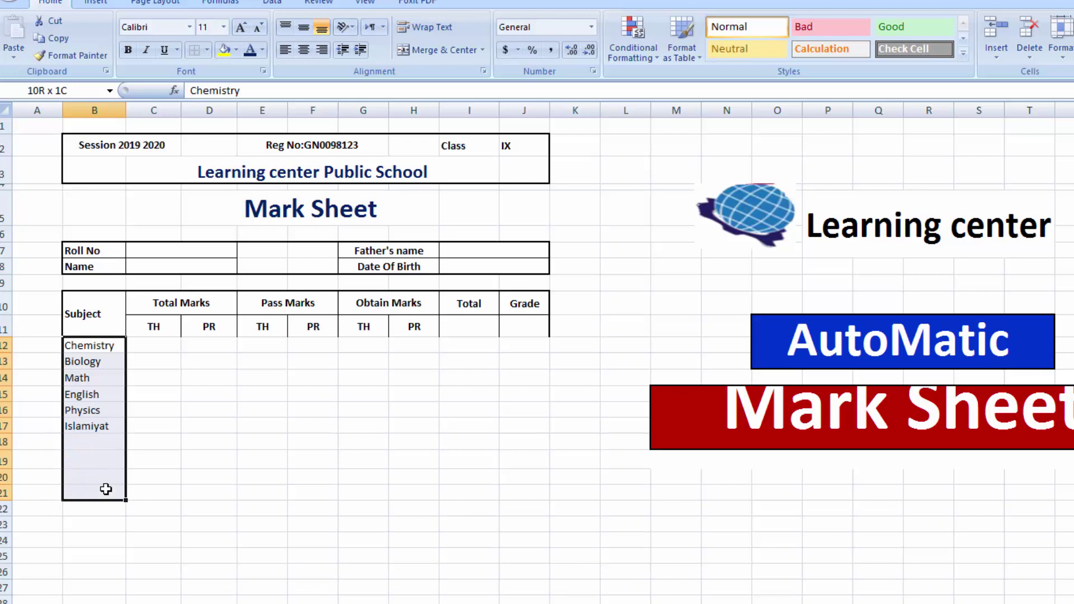
{"action": "left_click_drag", "start_coordinate": [106, 494], "coordinate": [519, 525]}
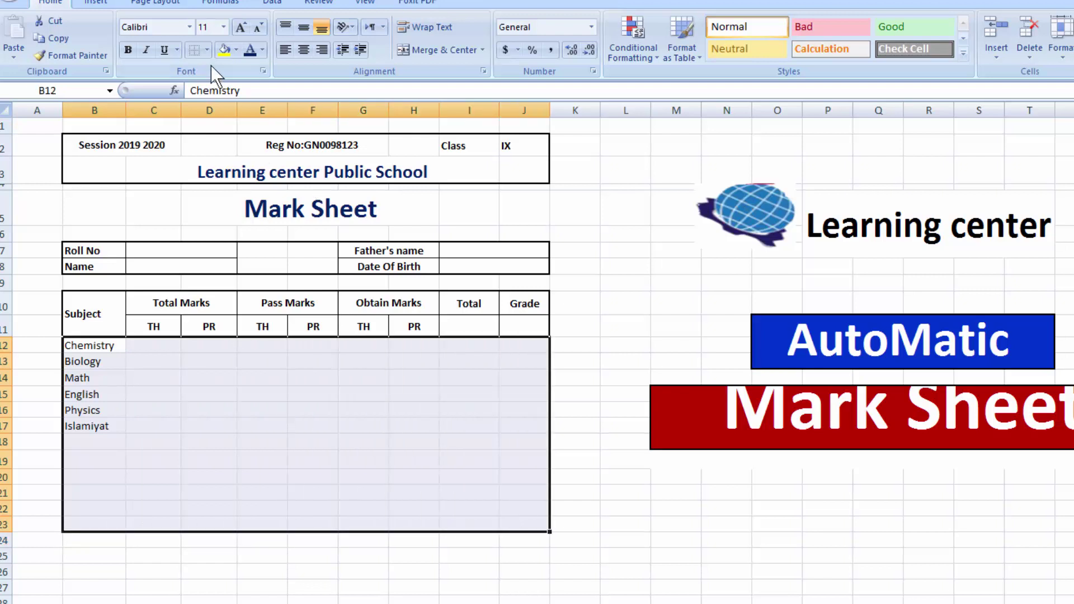
{"action": "left_click", "coordinate": [206, 50]}
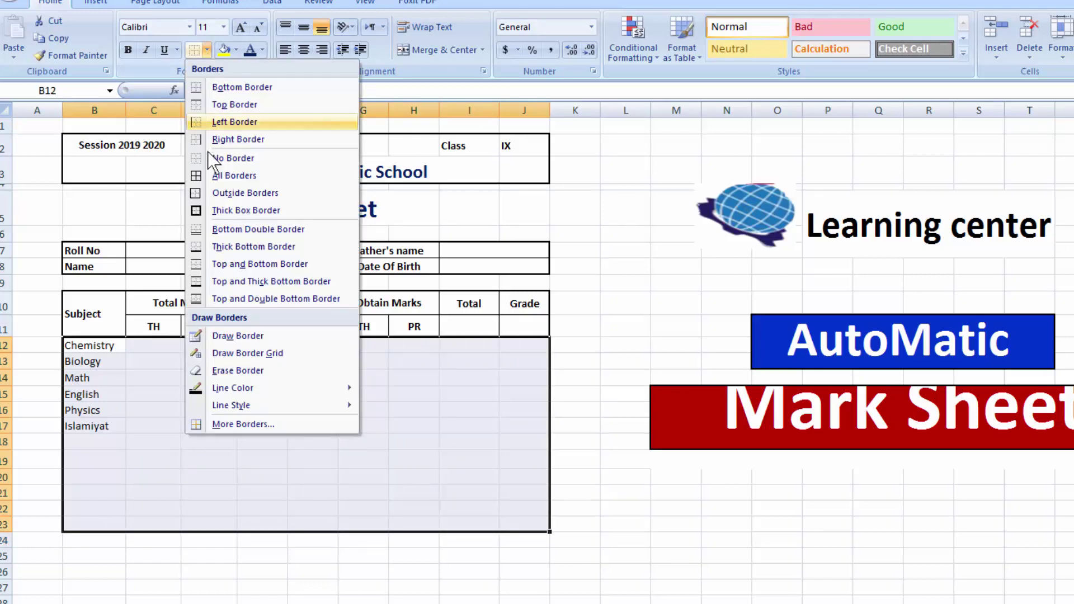
{"action": "left_click", "coordinate": [212, 210]}
- Set the height of rows 12 to 23 to 18
{"action": "left_click_drag", "start_coordinate": [6, 346], "coordinate": [5, 525]}
{"action": "right_click", "coordinate": [123, 396]}
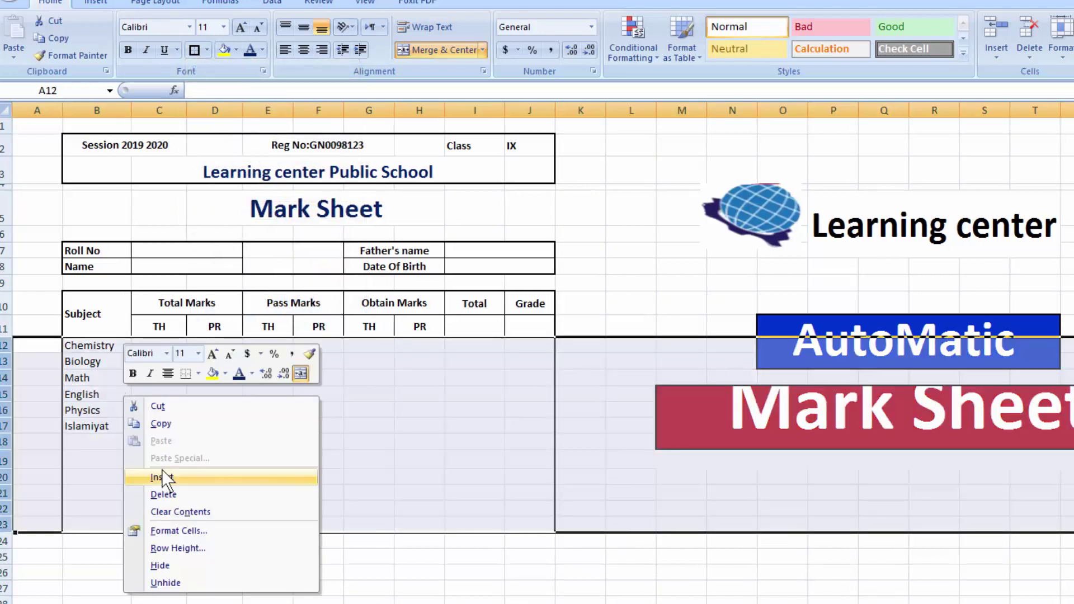
{"action": "left_click", "coordinate": [168, 548]}
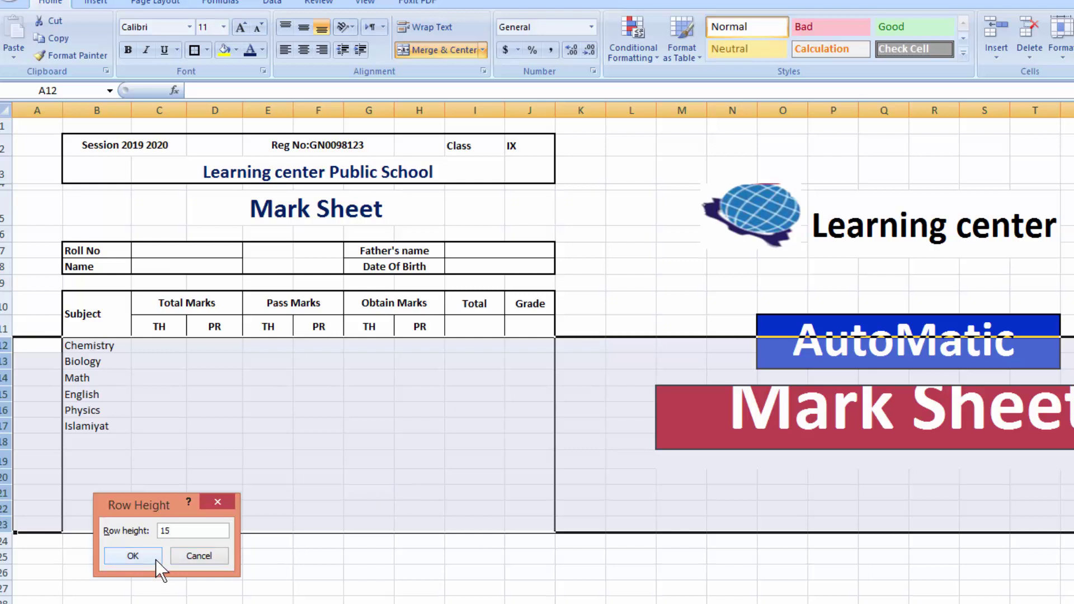
{"action": "left_click", "coordinate": [143, 552]}
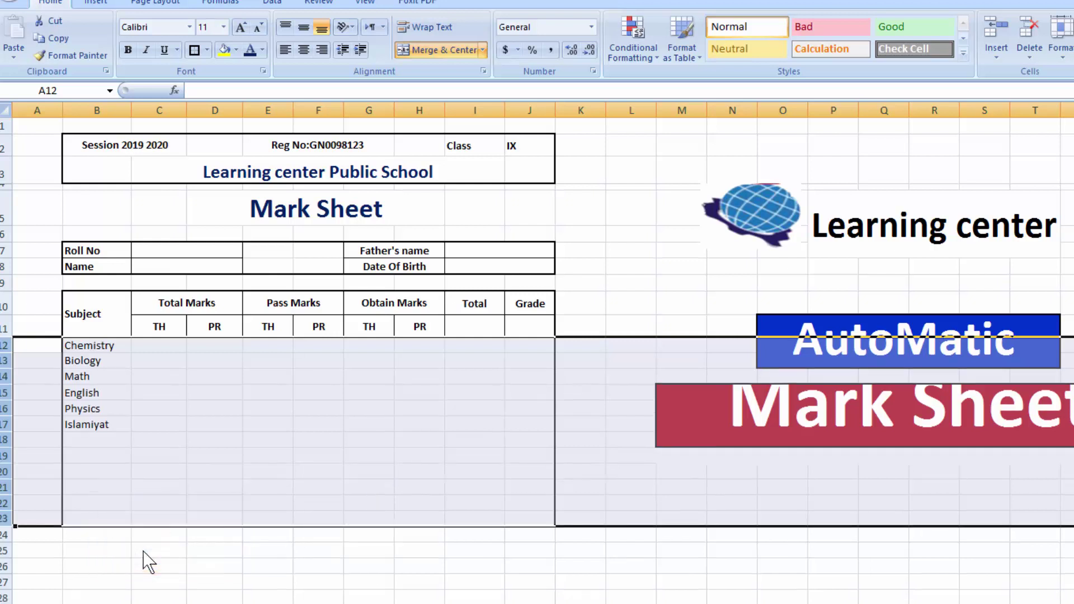
{"action": "right_click", "coordinate": [4, 376]}
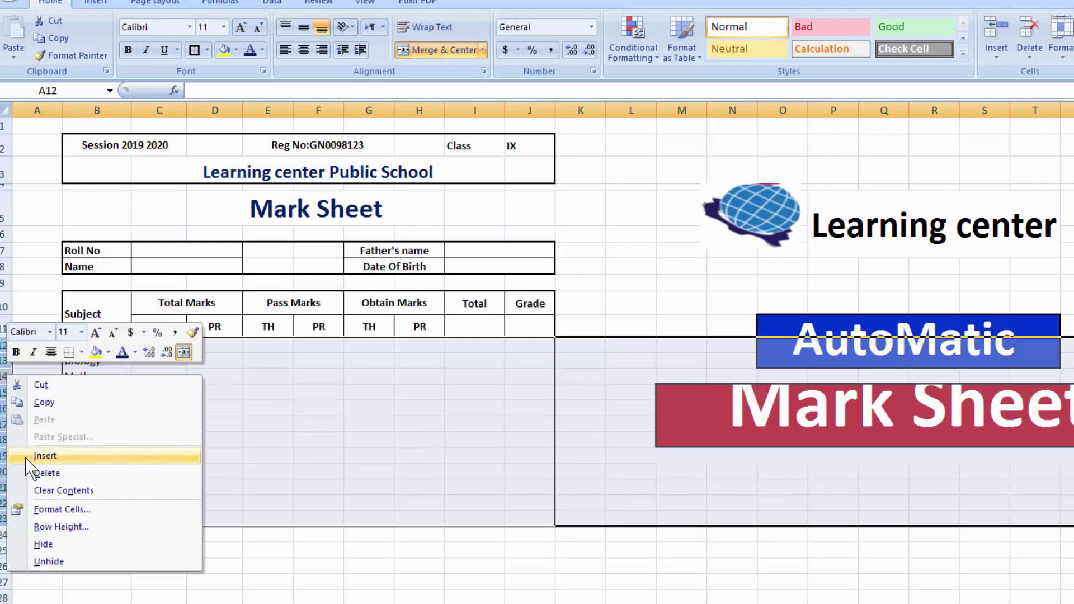
{"action": "left_click", "coordinate": [42, 528]}
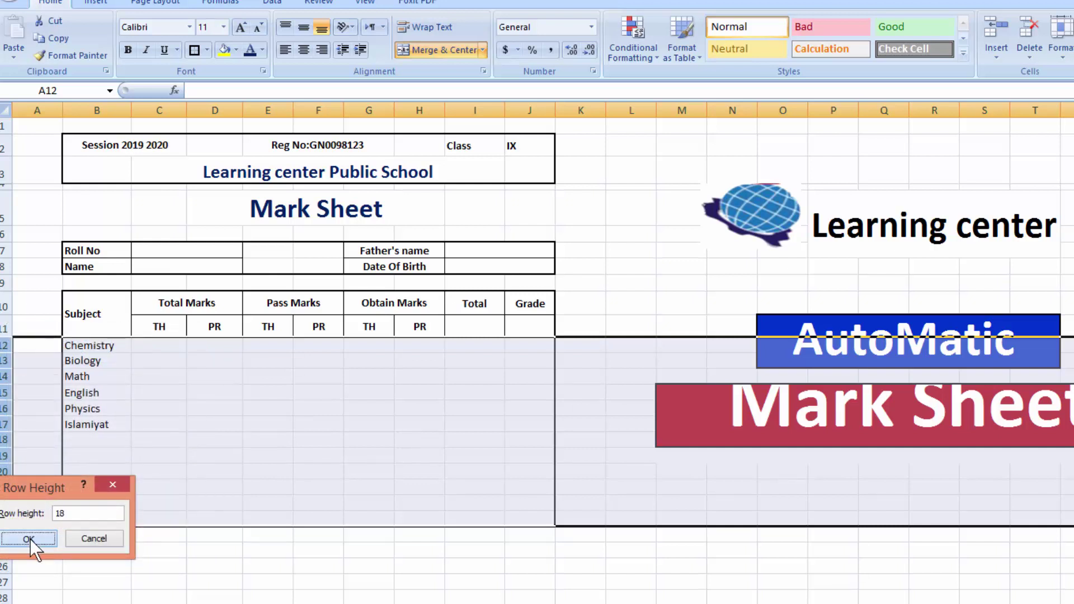
{"action": "left_click", "coordinate": [29, 539]}
{"action": "left_click", "coordinate": [373, 533]}
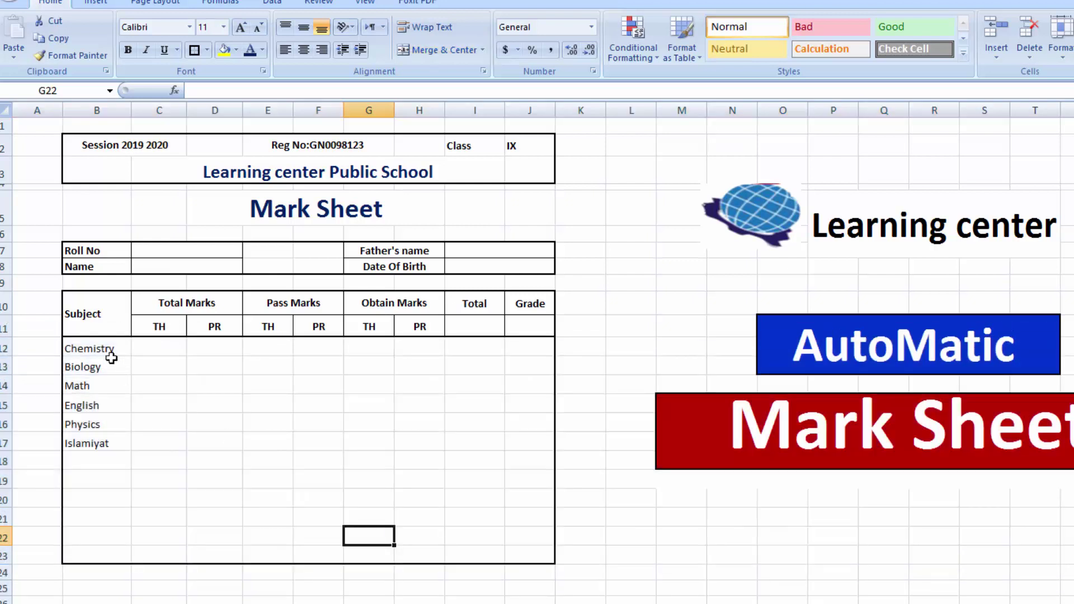
- Center the subject names in B12:B17 horizontally and make them bold
{"action": "left_click_drag", "start_coordinate": [110, 353], "coordinate": [107, 443]}
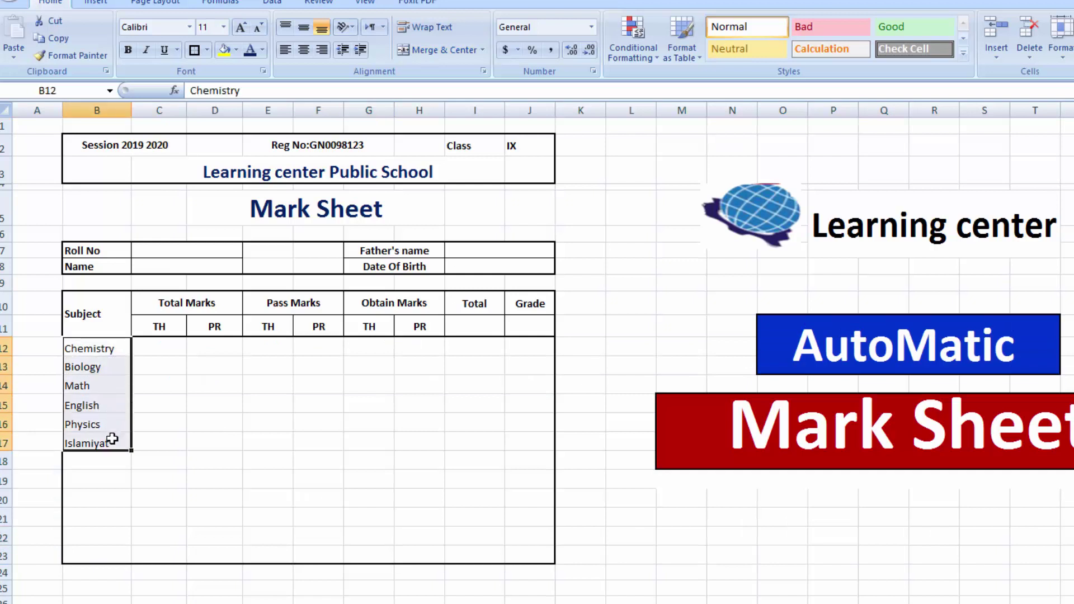
{"action": "left_click", "coordinate": [305, 51]}
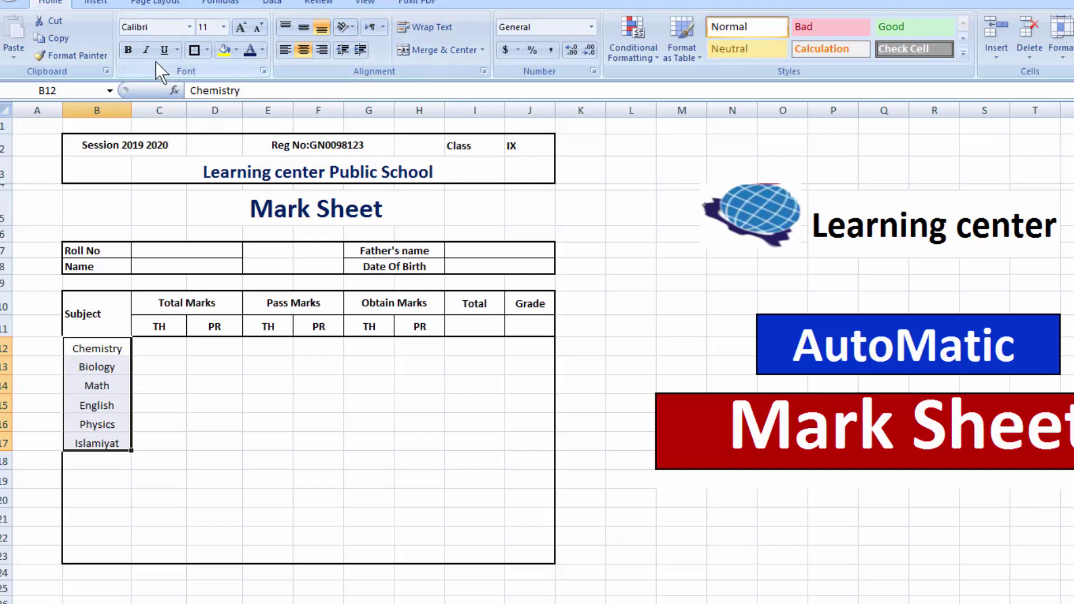
{"action": "left_click", "coordinate": [128, 50]}
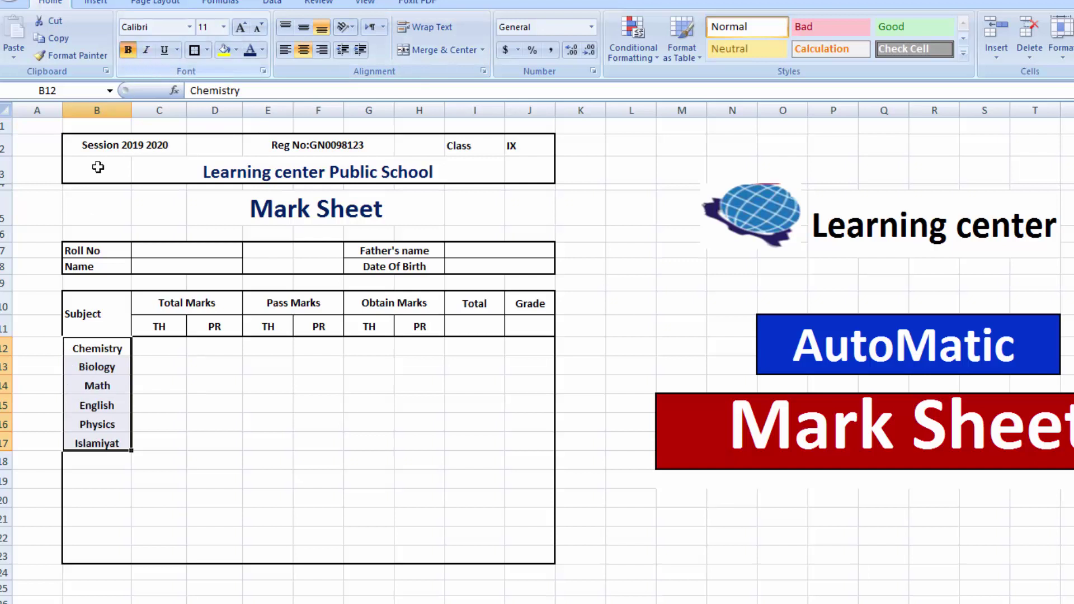
- Fill the main column headings in C10:J10, from Total Marks to Grade, with grey
{"action": "left_click", "coordinate": [113, 302]}
{"action": "left_click_drag", "start_coordinate": [112, 302], "coordinate": [194, 296]}
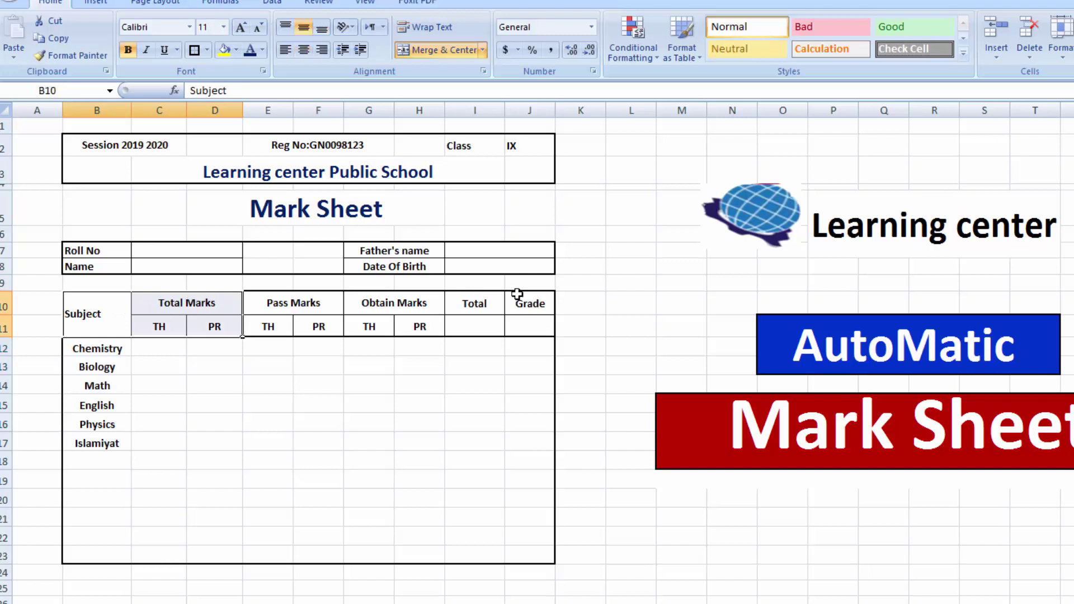
{"action": "left_click", "coordinate": [527, 302]}
{"action": "left_click_drag", "start_coordinate": [528, 303], "coordinate": [134, 295]}
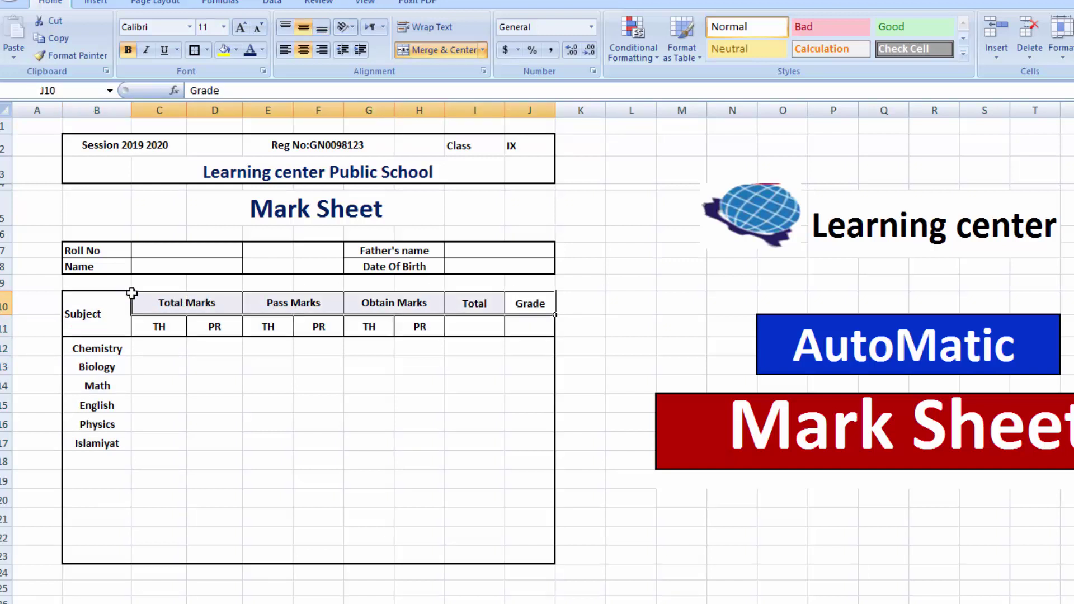
{"action": "left_click", "coordinate": [237, 50]}
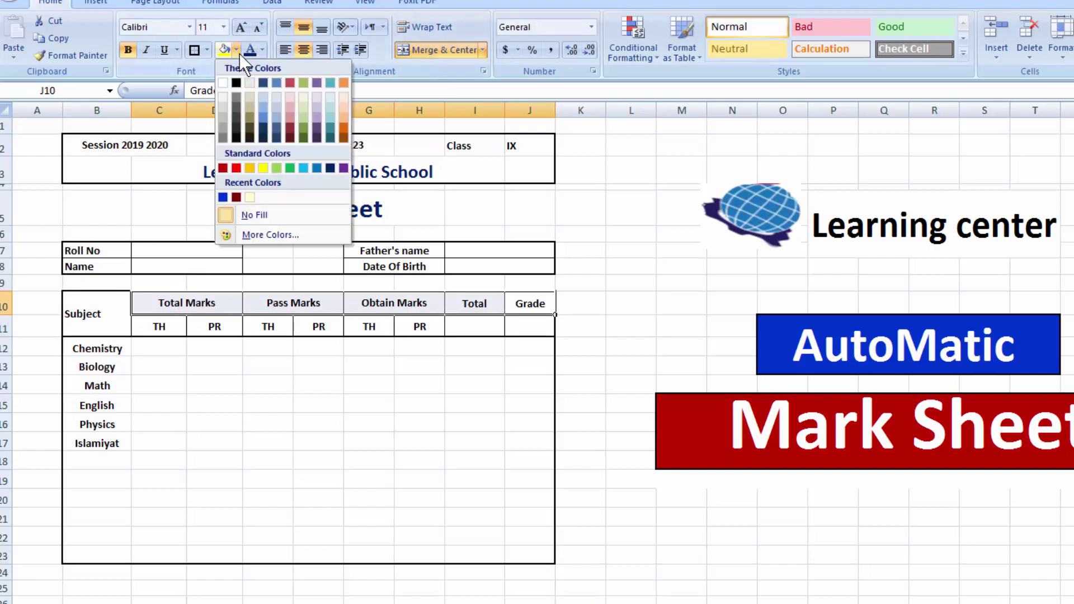
{"action": "left_click", "coordinate": [223, 119]}
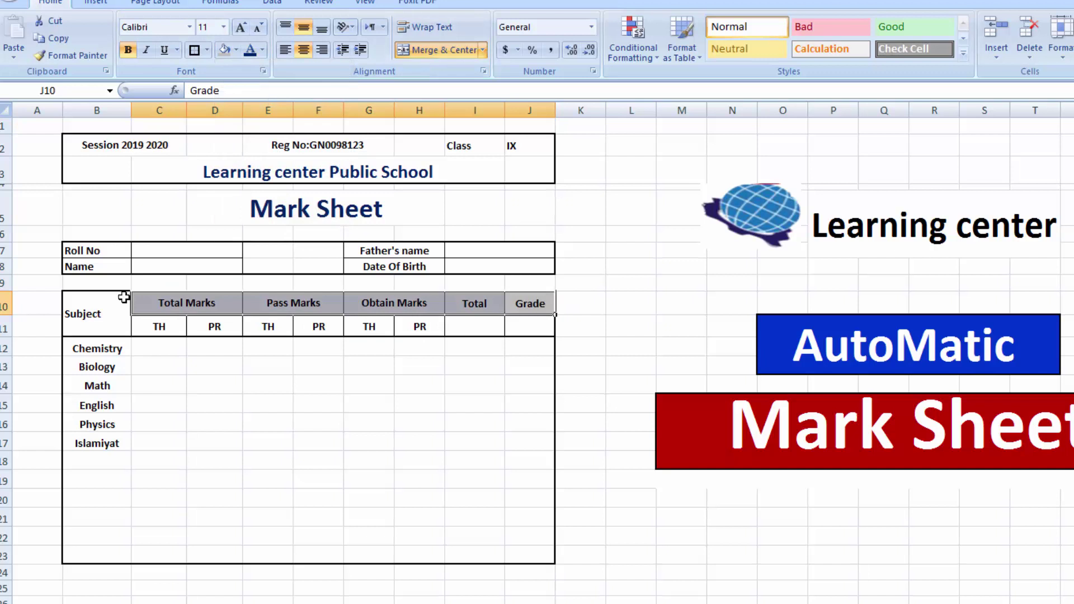
- Fill the TH and PR subheading row C11:J11 with the standard orange color
{"action": "left_click", "coordinate": [144, 326]}
{"action": "left_click_drag", "start_coordinate": [144, 326], "coordinate": [529, 326]}
{"action": "left_click", "coordinate": [236, 50]}
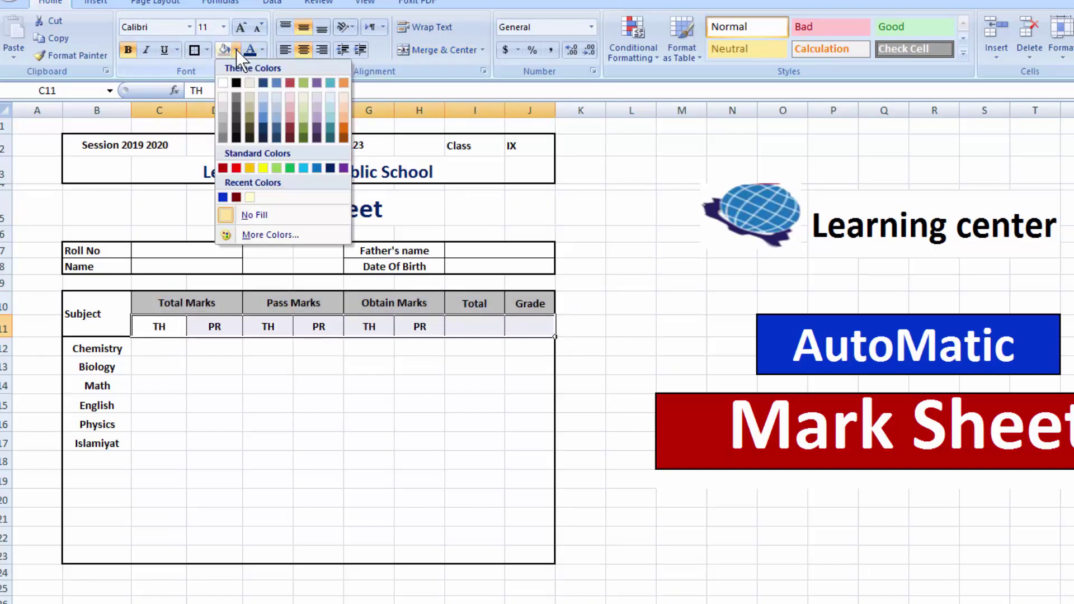
{"action": "left_click", "coordinate": [250, 167]}
- Fill the Subject heading and the subject names in B10:B17 with the same grey as the main headings
{"action": "left_click", "coordinate": [103, 292]}
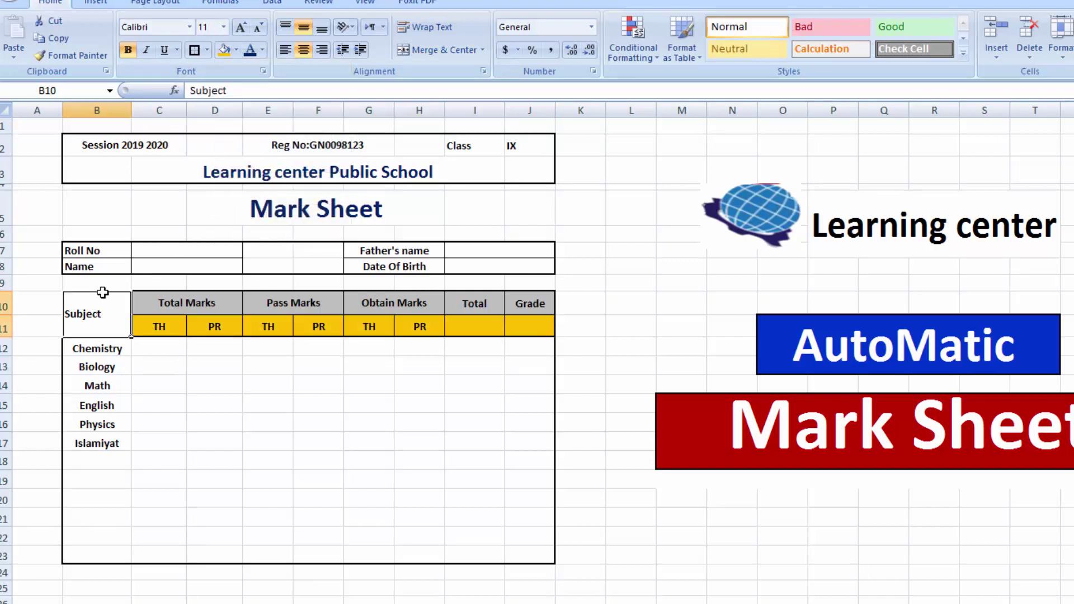
{"action": "left_click_drag", "start_coordinate": [98, 348], "coordinate": [102, 440]}
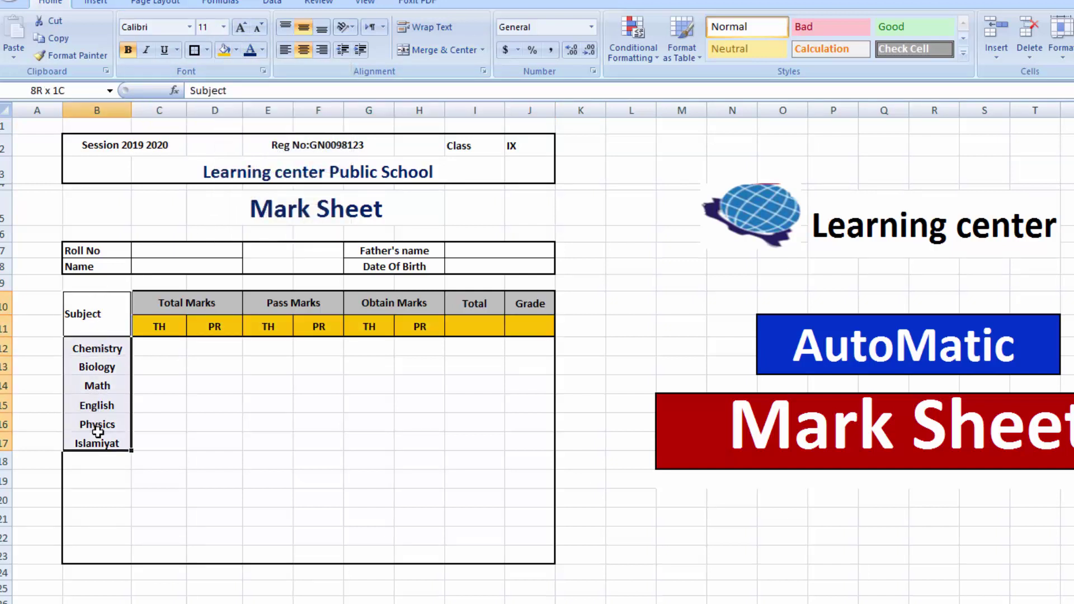
{"action": "left_click", "coordinate": [238, 51]}
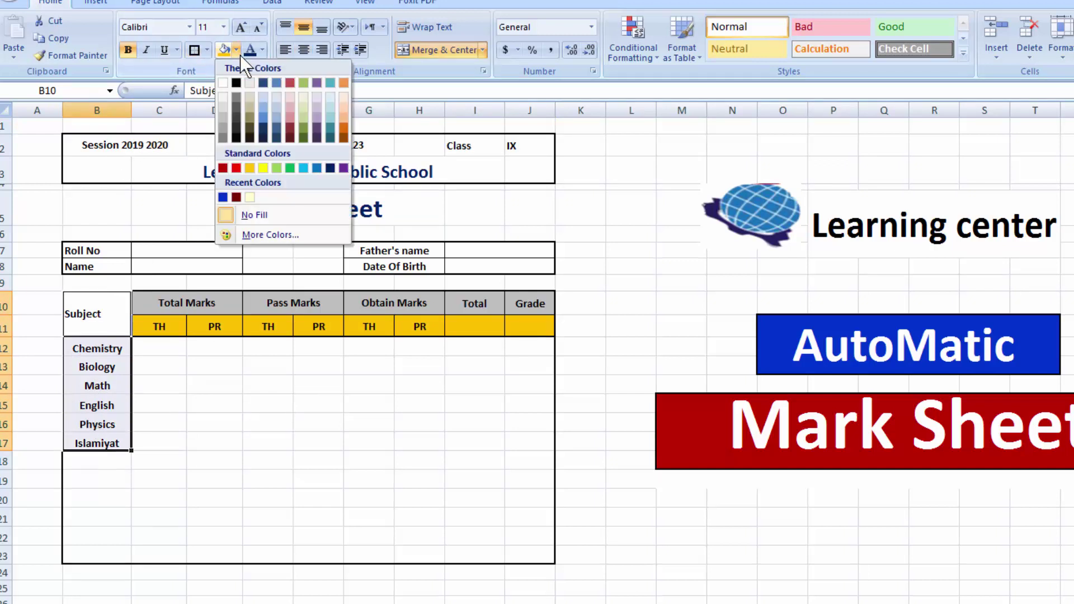
{"action": "left_click", "coordinate": [224, 119]}
{"action": "left_click", "coordinate": [246, 425]}
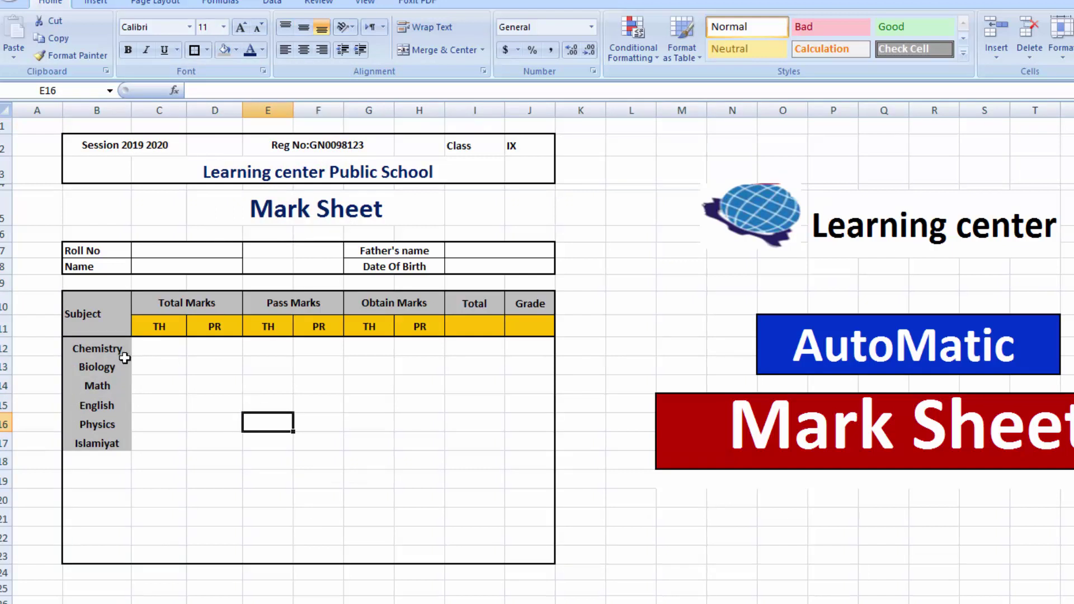
- Select the subject rows of the marks table, B12:J18
{"action": "left_click_drag", "start_coordinate": [115, 348], "coordinate": [530, 455]}
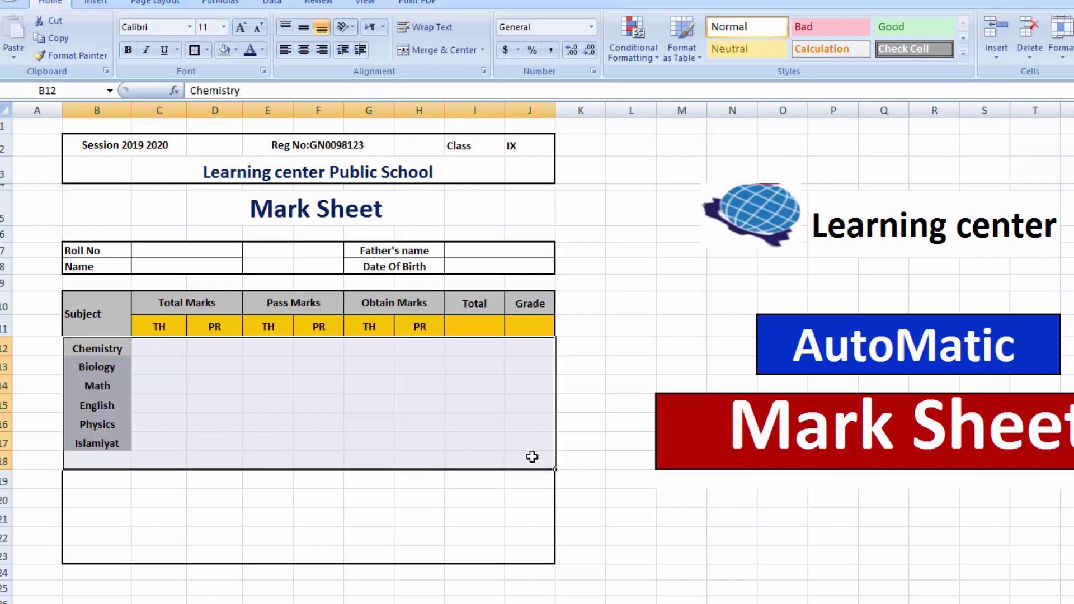
- Apply all borders and a thick box border to the subject rows B12:J18
{"action": "left_click", "coordinate": [208, 51]}
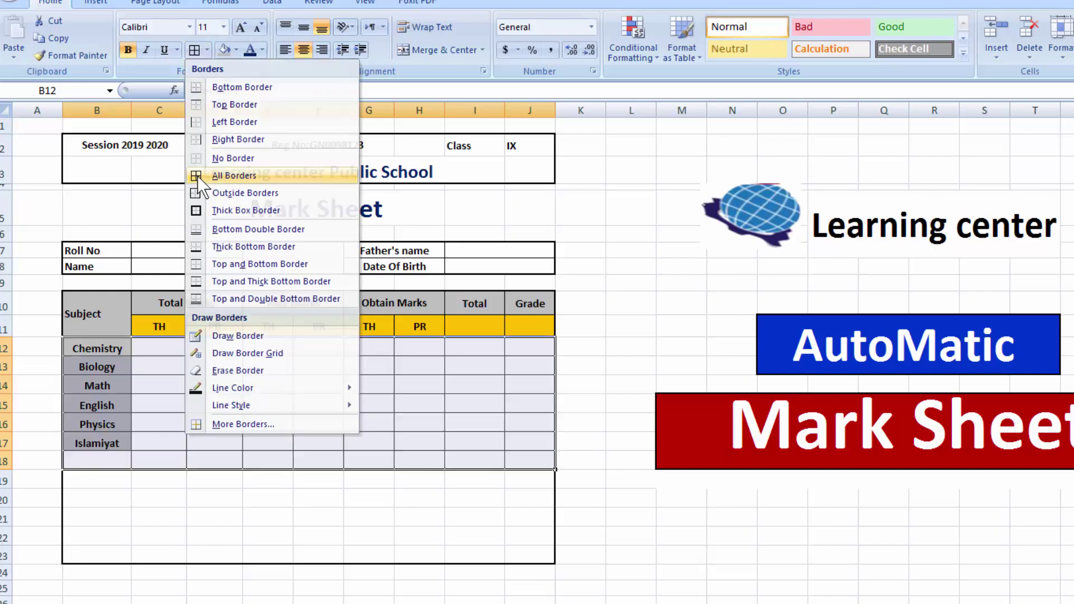
{"action": "left_click", "coordinate": [197, 176]}
{"action": "left_click", "coordinate": [208, 50]}
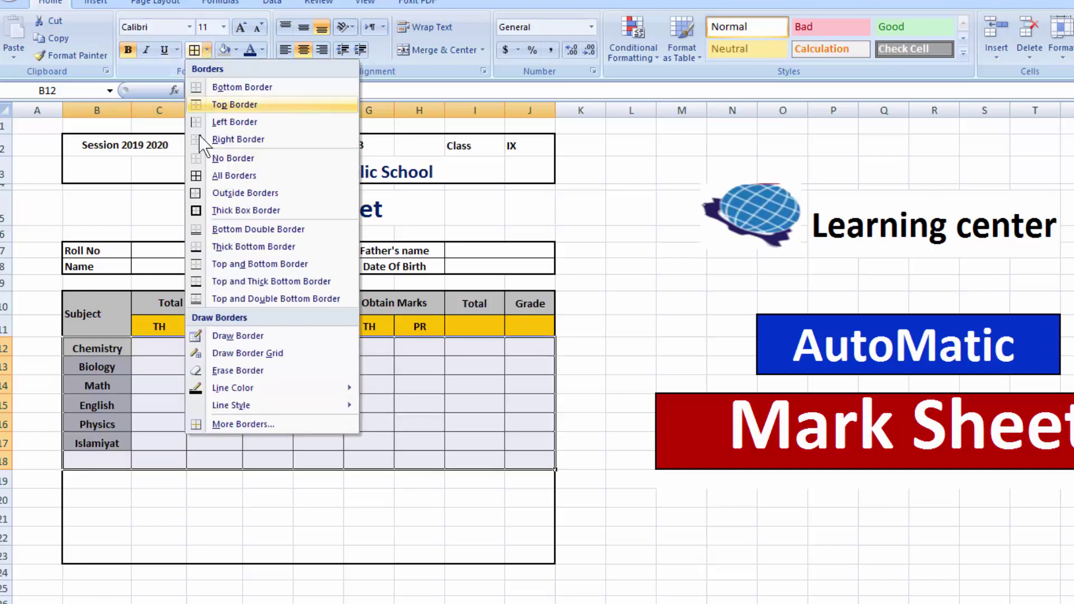
{"action": "left_click", "coordinate": [204, 208]}
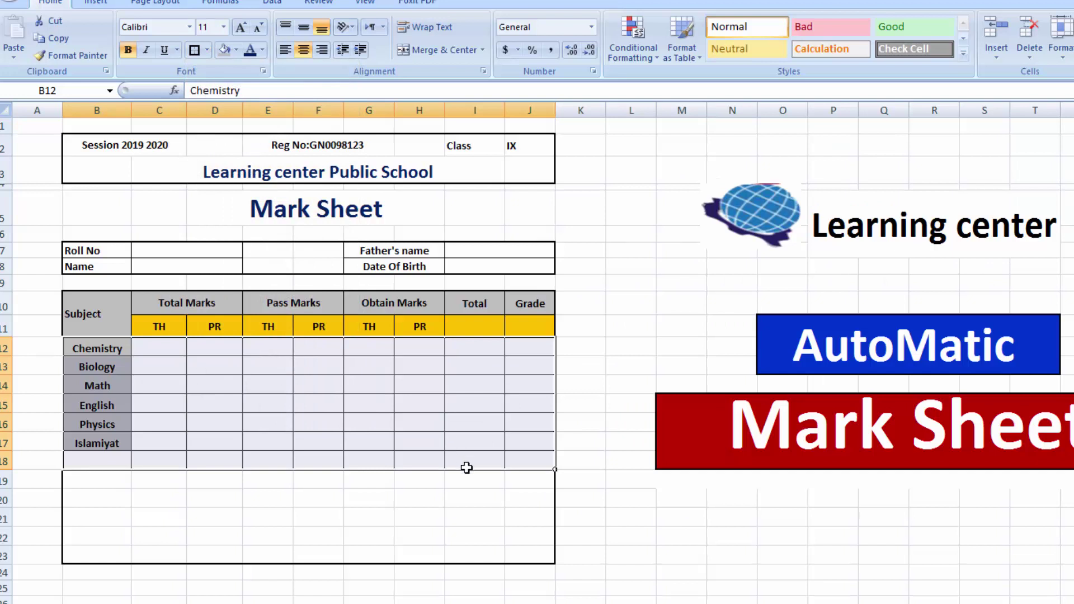
{"action": "left_click", "coordinate": [473, 493]}
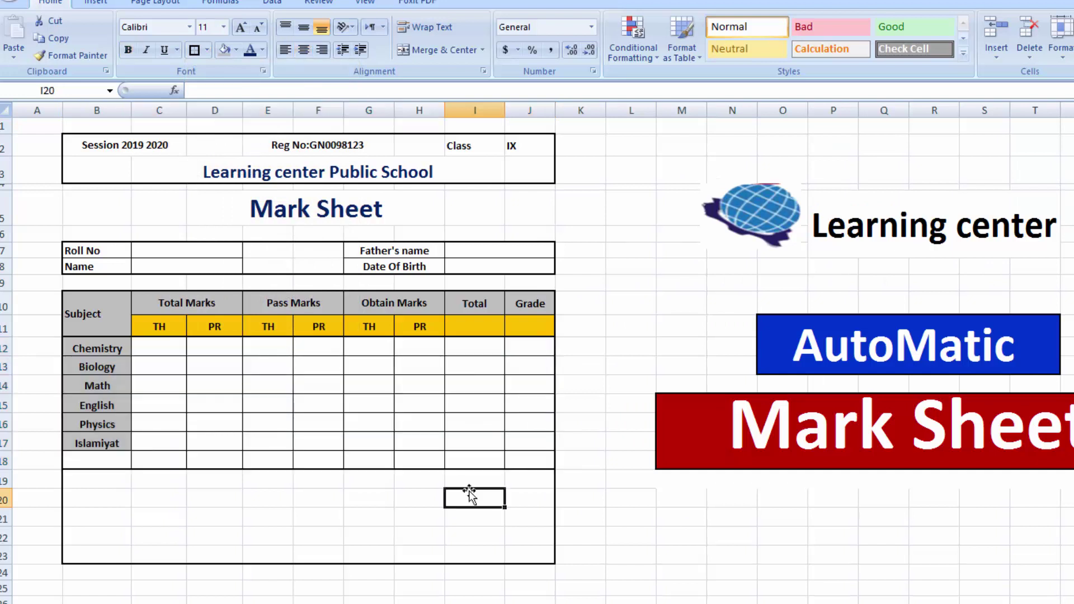
- Add a thick box border around the subject name column, cells B12:B18
{"action": "left_click_drag", "start_coordinate": [122, 349], "coordinate": [109, 456]}
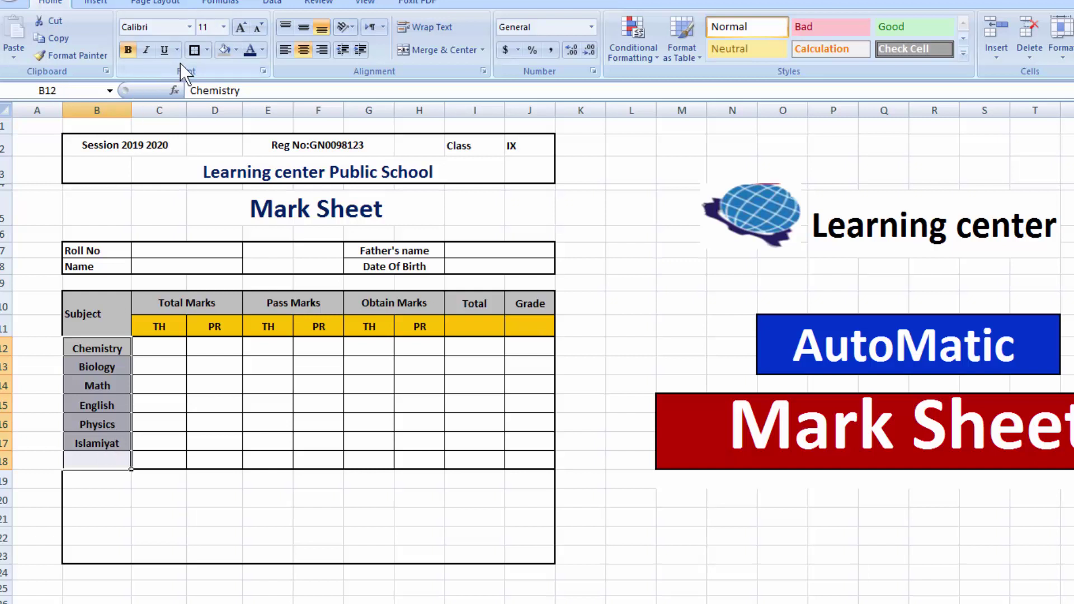
{"action": "left_click", "coordinate": [193, 50]}
{"action": "left_click", "coordinate": [626, 541]}
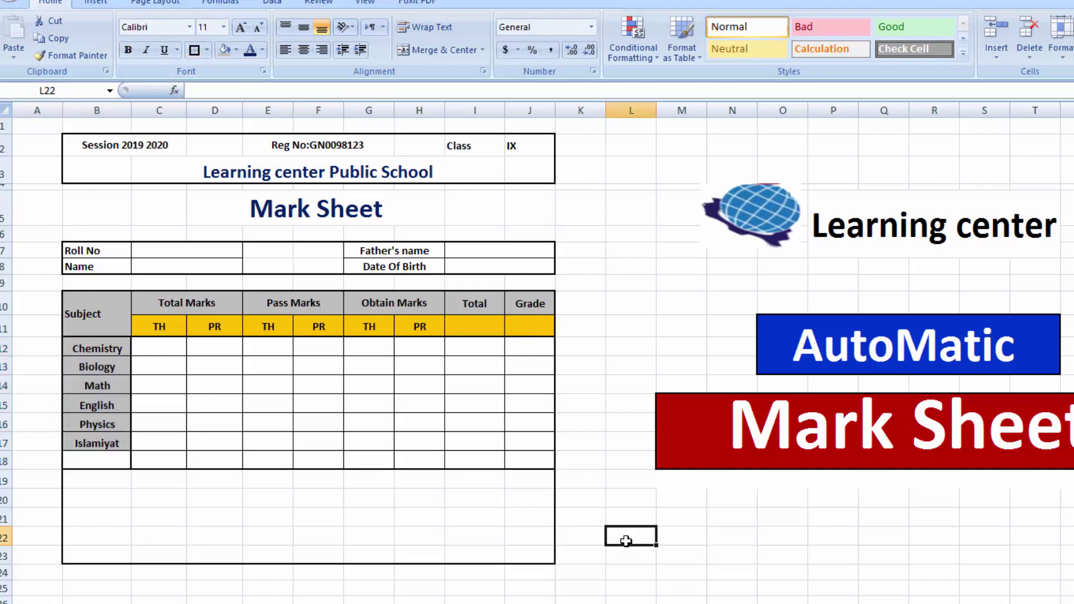
{"action": "left_click", "coordinate": [827, 536]}
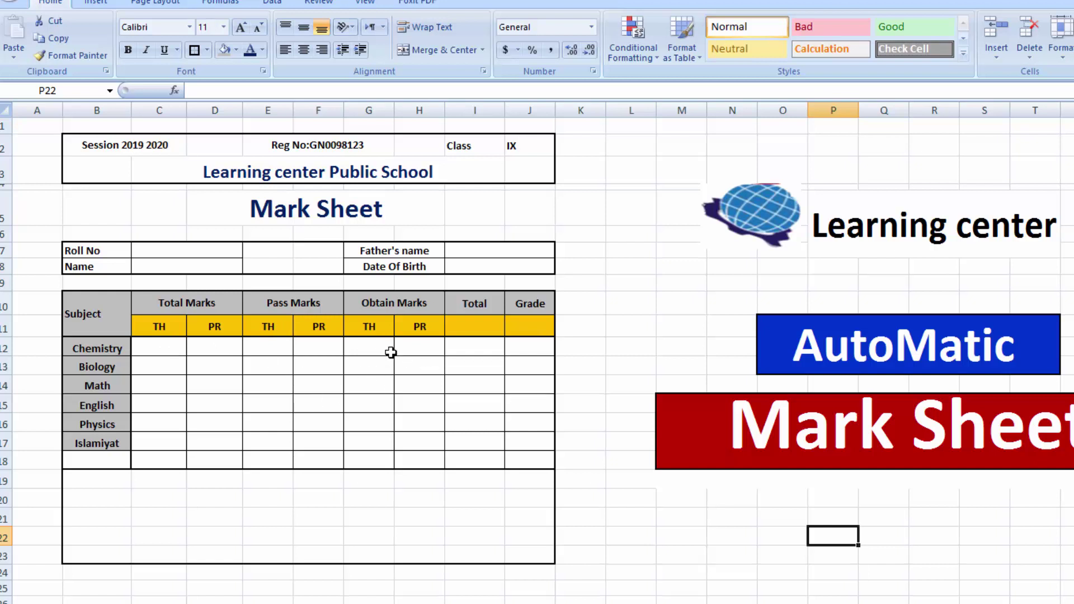
- Merge and center cells C19:C21 and enter "Total Mark" there, split over two lines
{"action": "left_click_drag", "start_coordinate": [163, 480], "coordinate": [166, 512]}
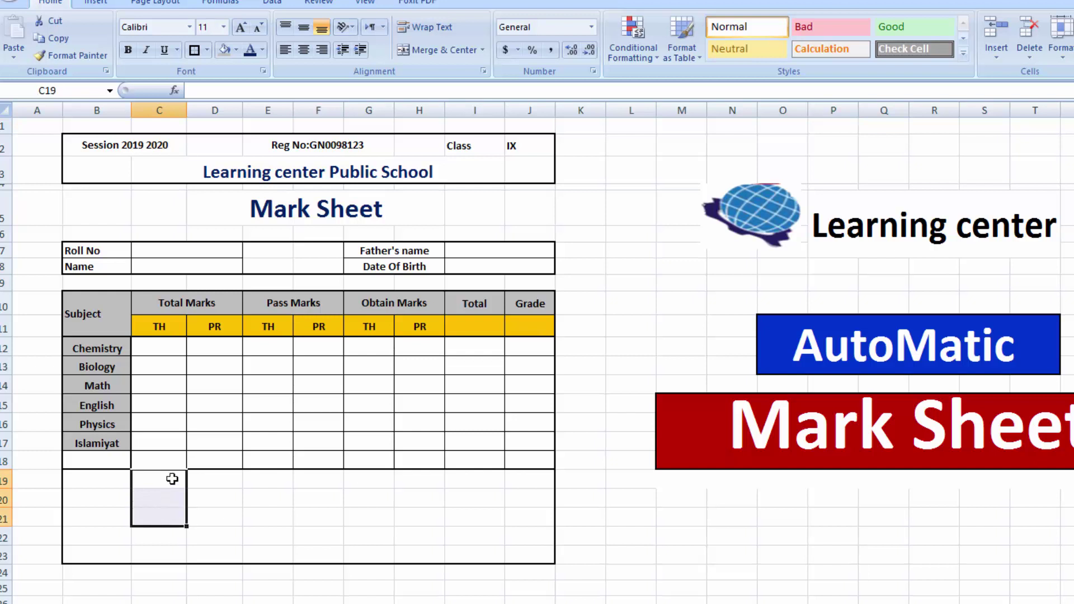
{"action": "left_click", "coordinate": [407, 50]}
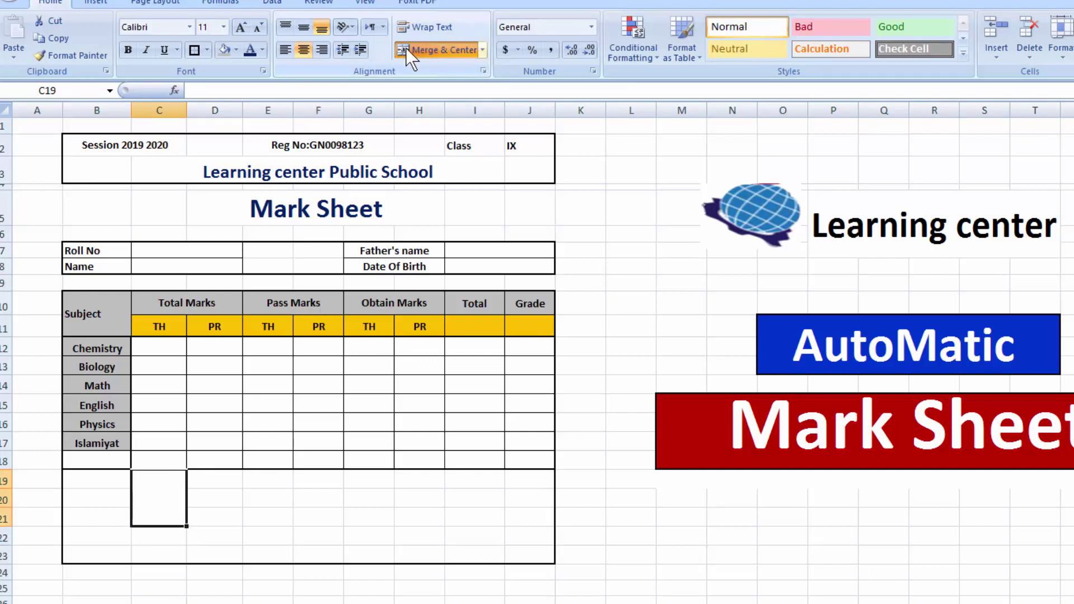
{"action": "type", "text": "Tota"}
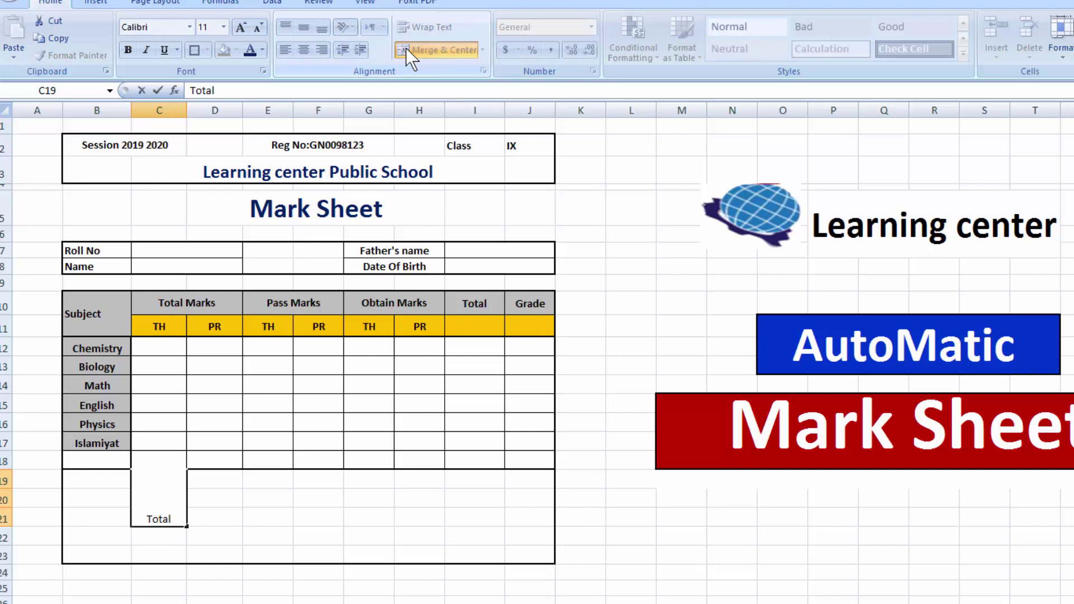
{"action": "type", "text": "l"}
{"action": "key", "text": "alt+Return"}
{"action": "type", "text": "Mark"}
{"action": "key", "text": "Tab"}
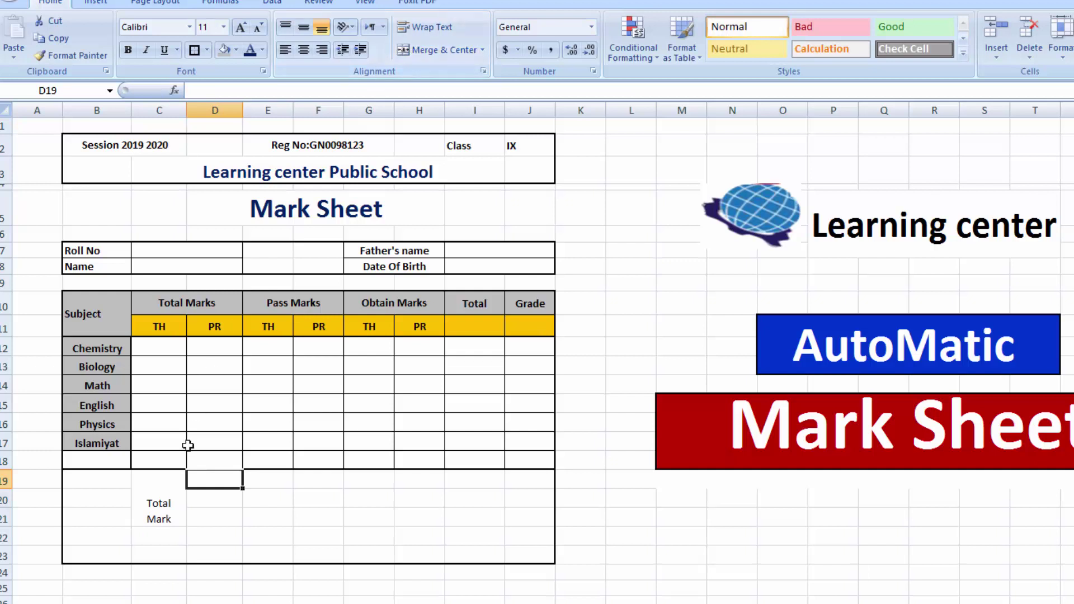
- Merge and center cells D19:D21 beside the Total Mark label
{"action": "left_click", "coordinate": [213, 497]}
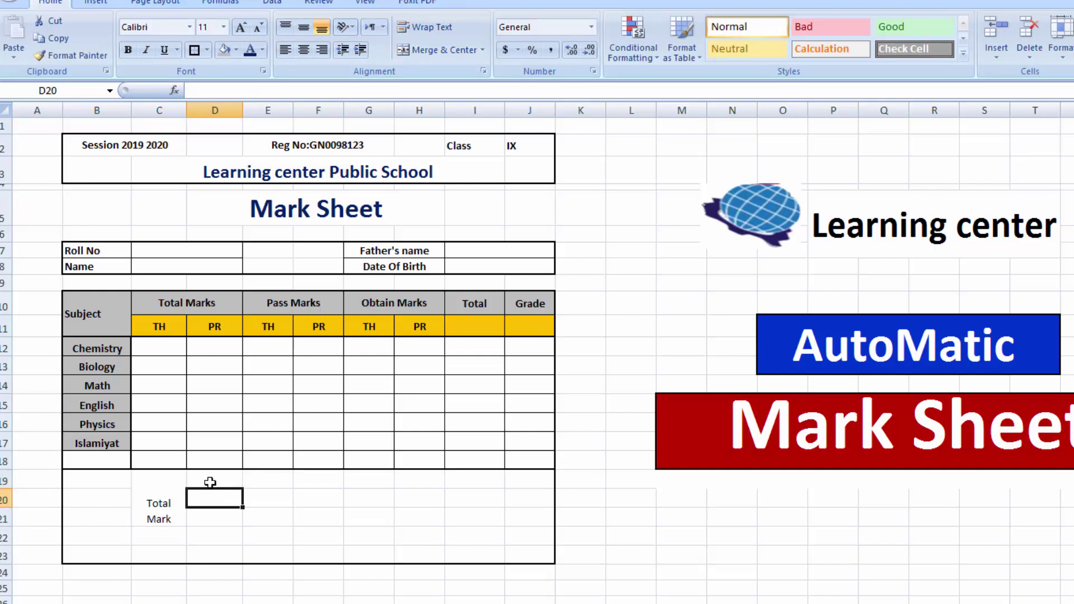
{"action": "left_click_drag", "start_coordinate": [210, 481], "coordinate": [211, 518]}
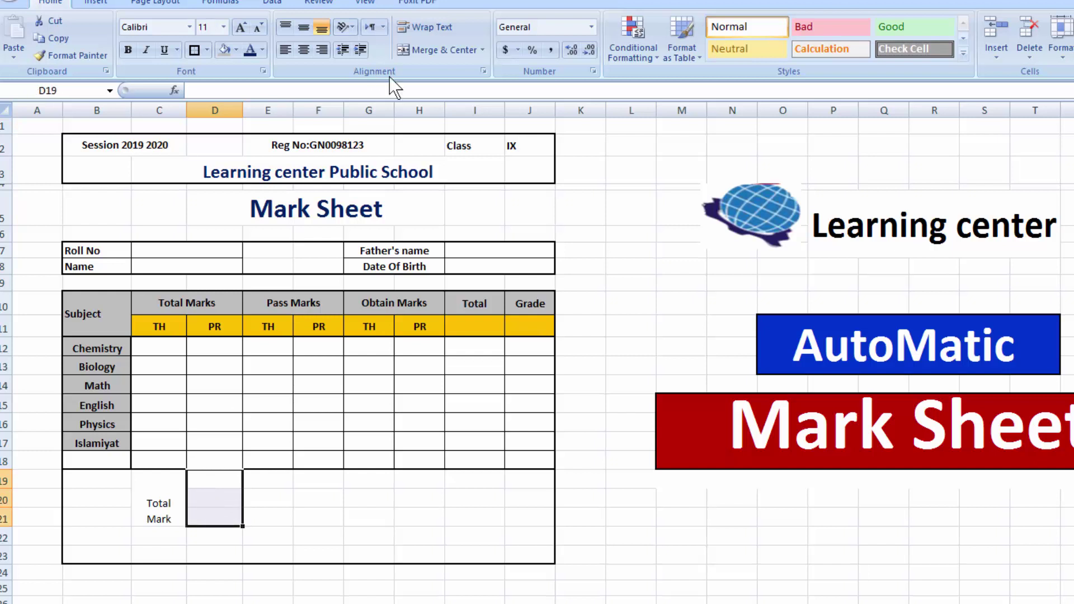
{"action": "left_click", "coordinate": [442, 49]}
- Merge and center cells E19:E21 and enter "Pass Marks" on two lines, aligned to the vertical middle
{"action": "left_click_drag", "start_coordinate": [268, 482], "coordinate": [276, 510]}
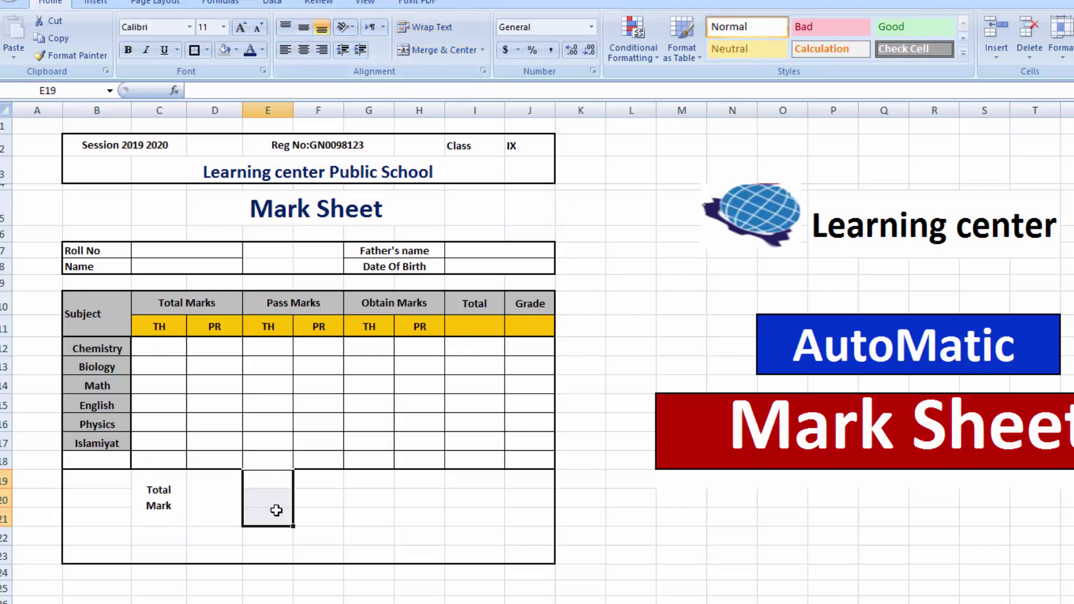
{"action": "left_click", "coordinate": [437, 48]}
{"action": "type", "text": "P"}
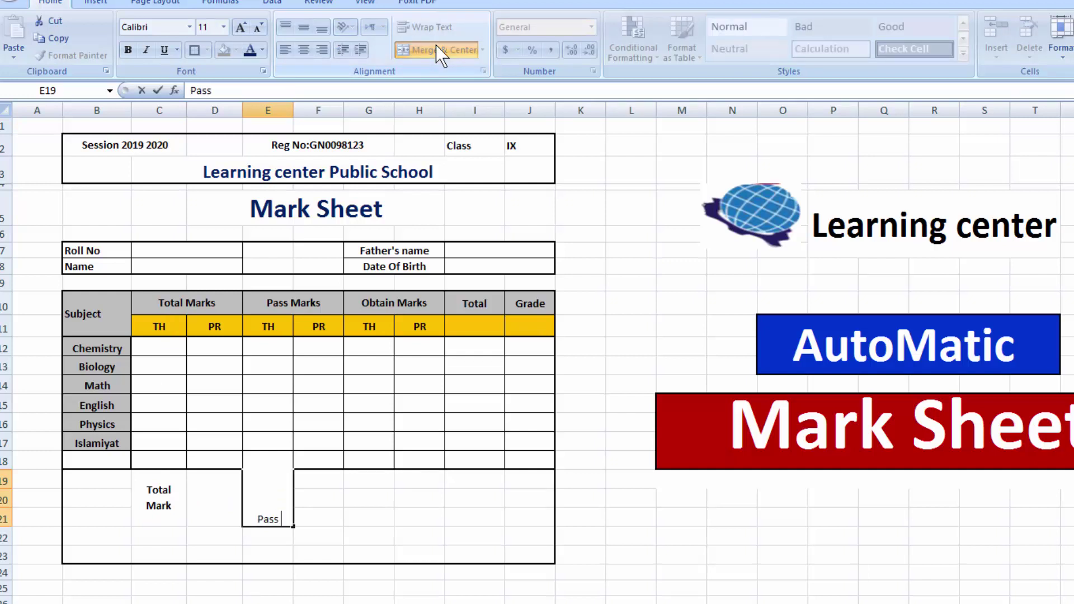
{"action": "type", "text": "ass"}
{"action": "key", "text": "alt+Return"}
{"action": "type", "text": "Marks"}
{"action": "key", "text": "Tab"}
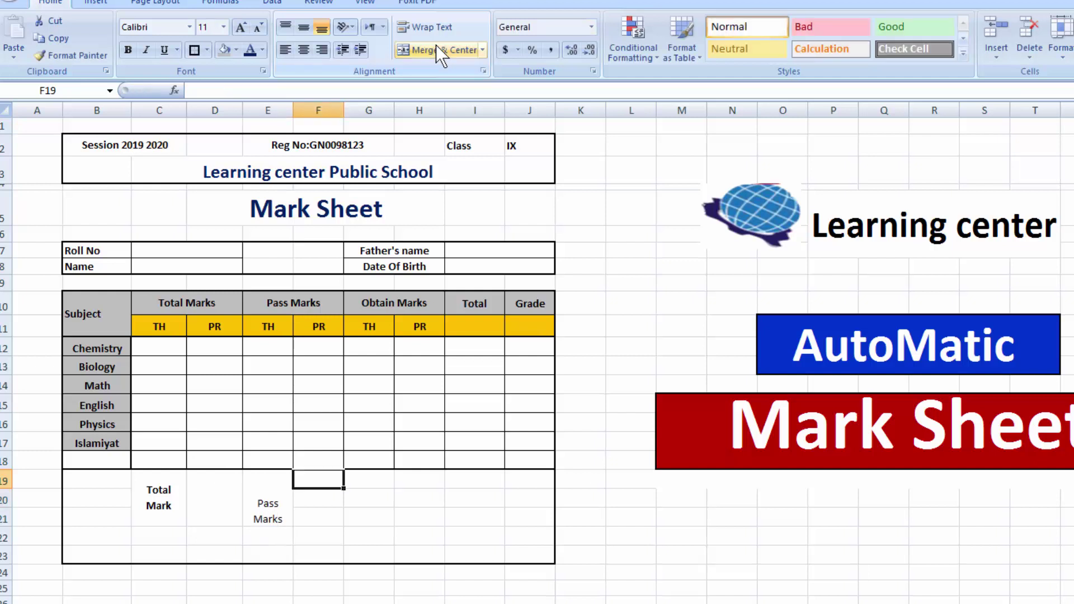
{"action": "left_click", "coordinate": [266, 498]}
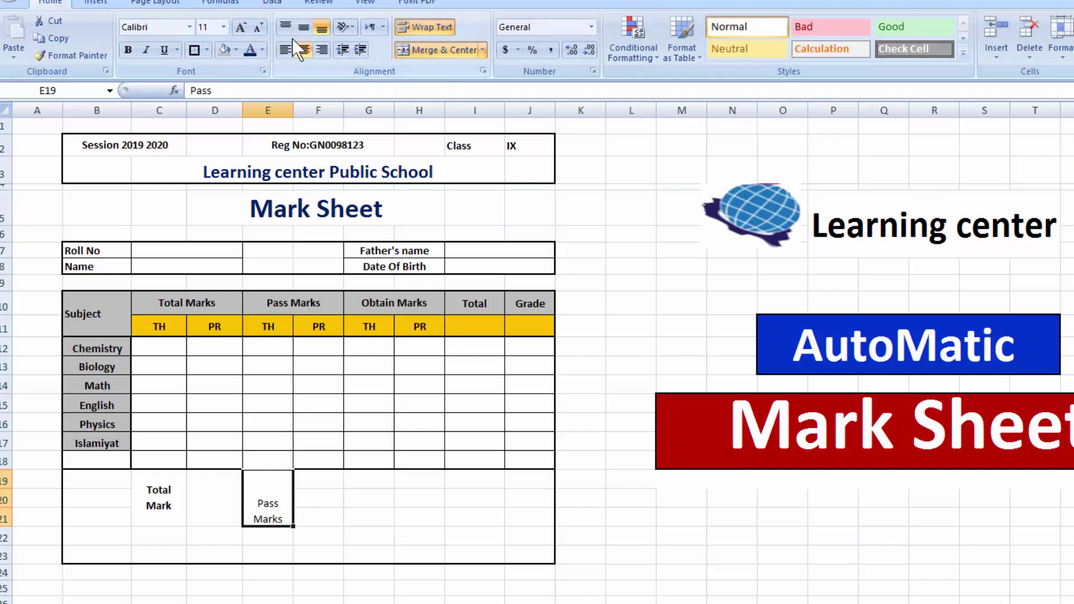
{"action": "left_click", "coordinate": [302, 28]}
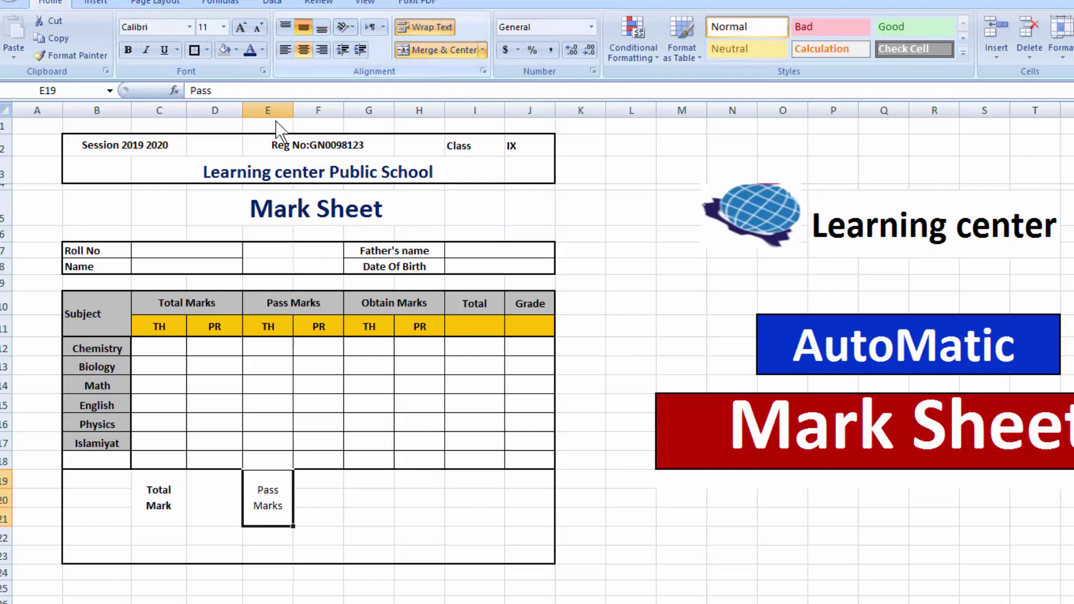
- Merge and center cells G19:G21 and enter "Obtain Marks" on two lines, aligned to the vertical middle
{"action": "left_click", "coordinate": [373, 481]}
{"action": "left_click_drag", "start_coordinate": [373, 482], "coordinate": [371, 524]}
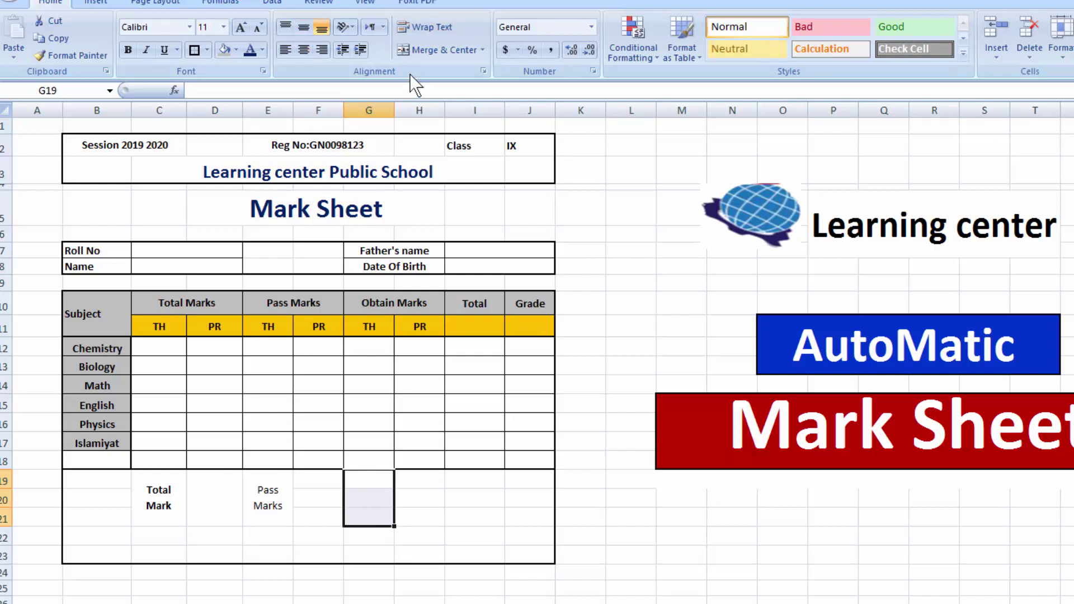
{"action": "left_click", "coordinate": [426, 56]}
{"action": "type", "text": "Ob"}
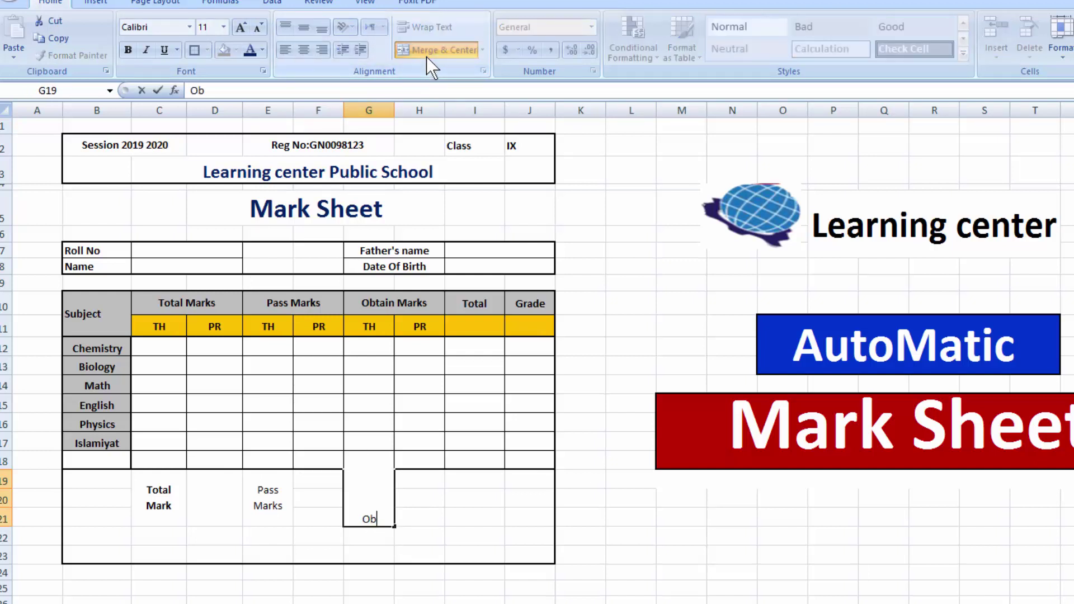
{"action": "type", "text": "tain"}
{"action": "key", "text": "alt+Return"}
{"action": "type", "text": "Marks"}
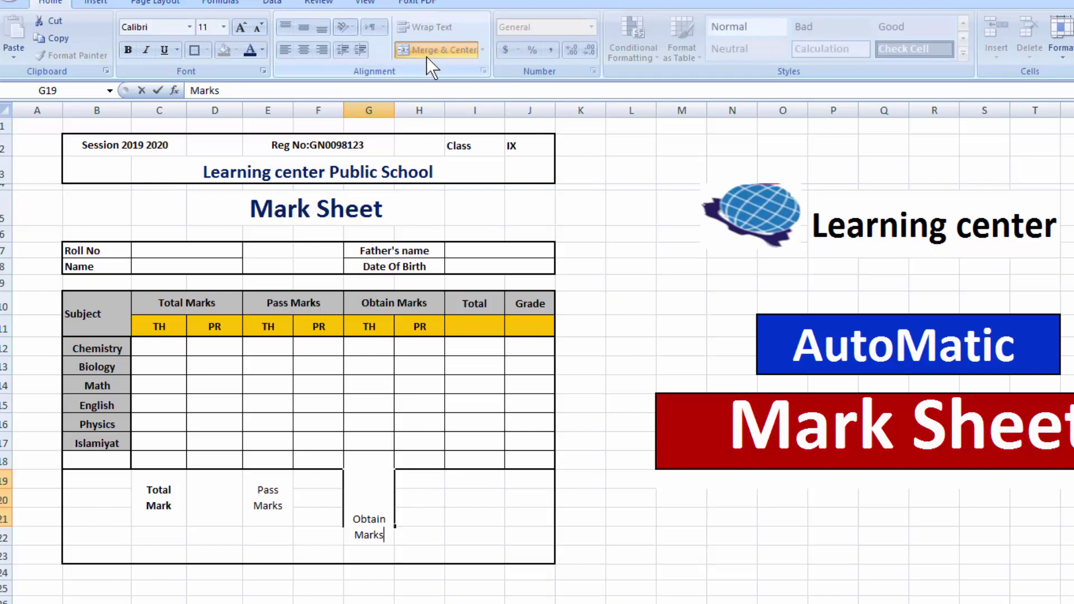
{"action": "key", "text": "Tab"}
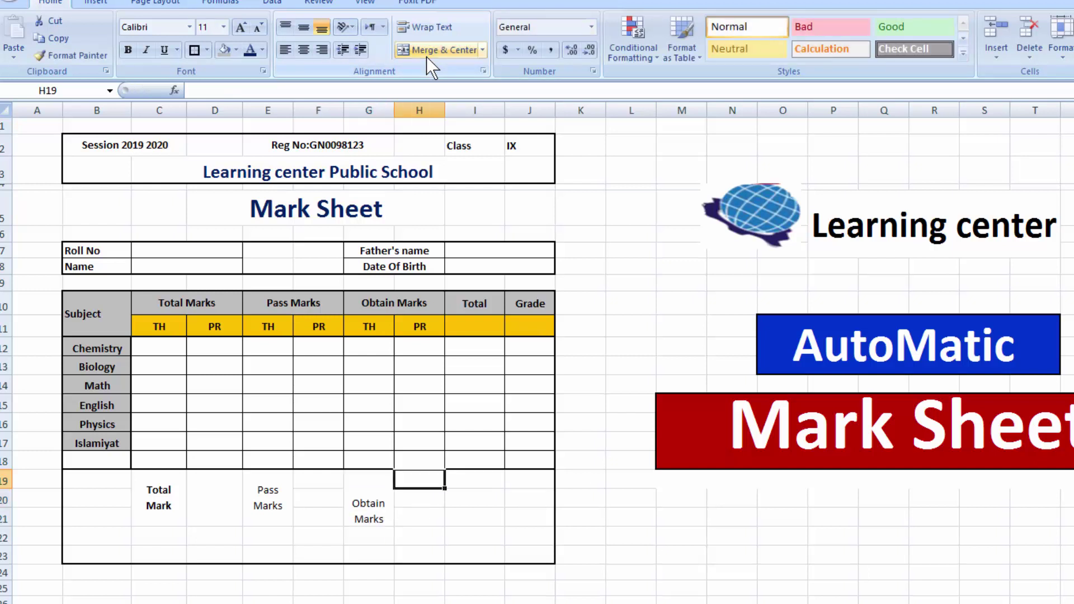
{"action": "left_click", "coordinate": [361, 505]}
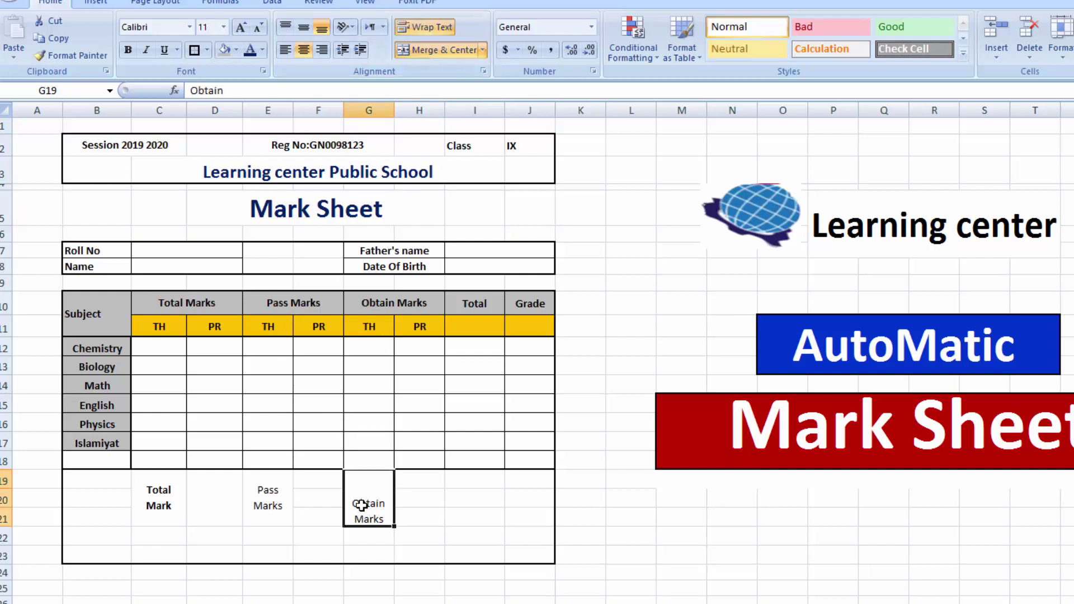
{"action": "left_click", "coordinate": [307, 30]}
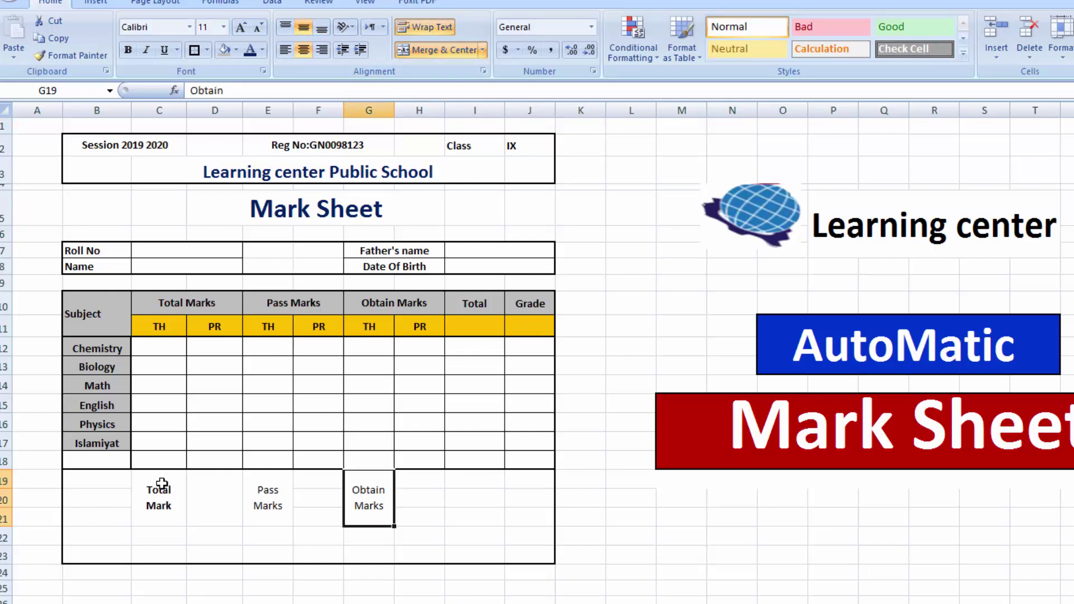
- Merge and center the empty value cells F19:F21 and H19:J21 in the summary row
{"action": "left_click_drag", "start_coordinate": [335, 488], "coordinate": [321, 515]}
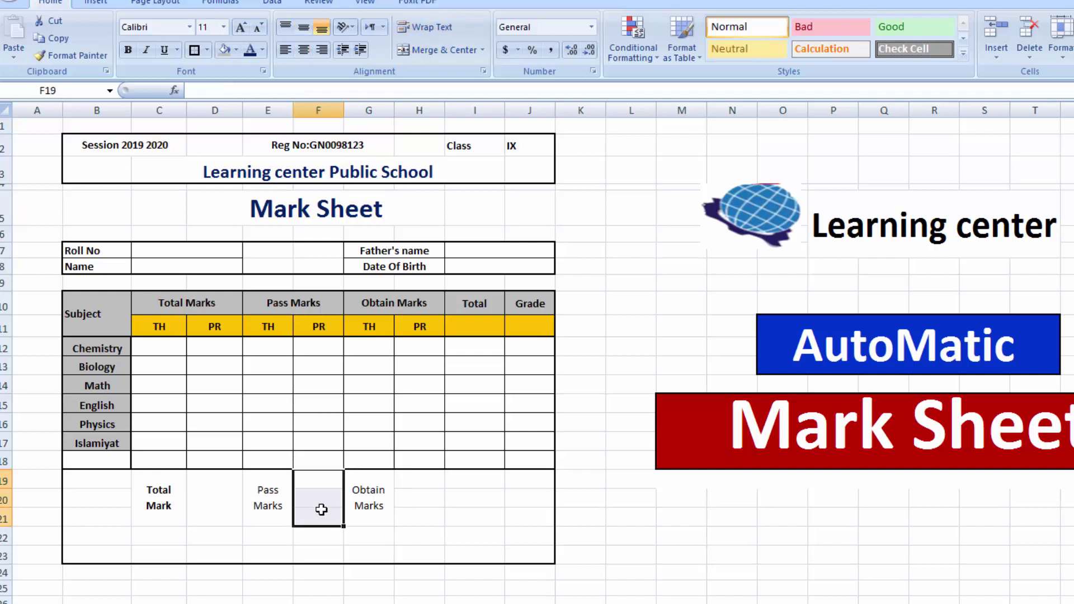
{"action": "left_click", "coordinate": [414, 50]}
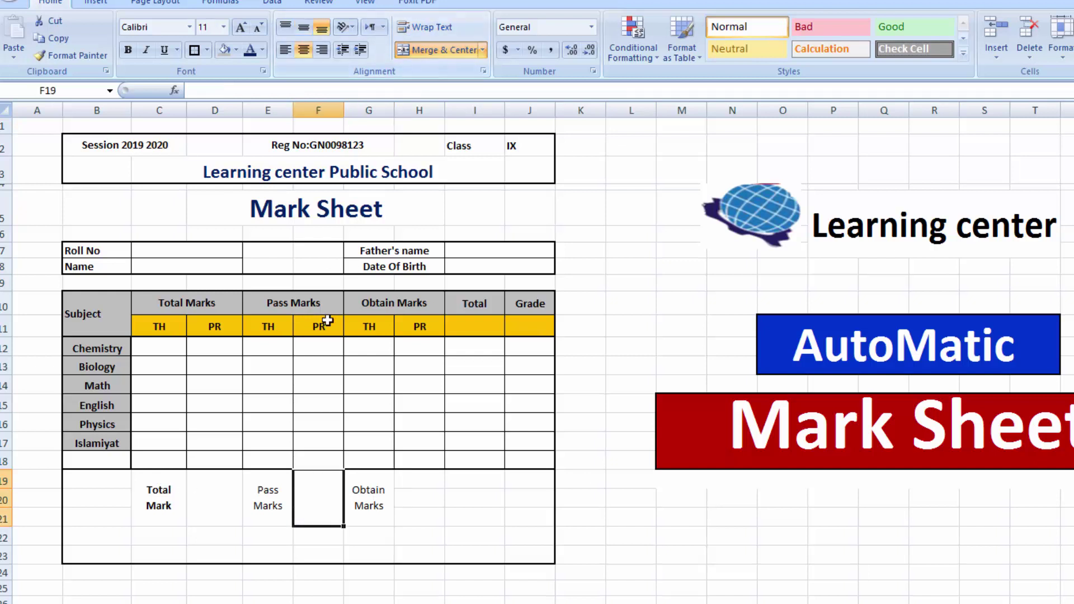
{"action": "left_click", "coordinate": [422, 480]}
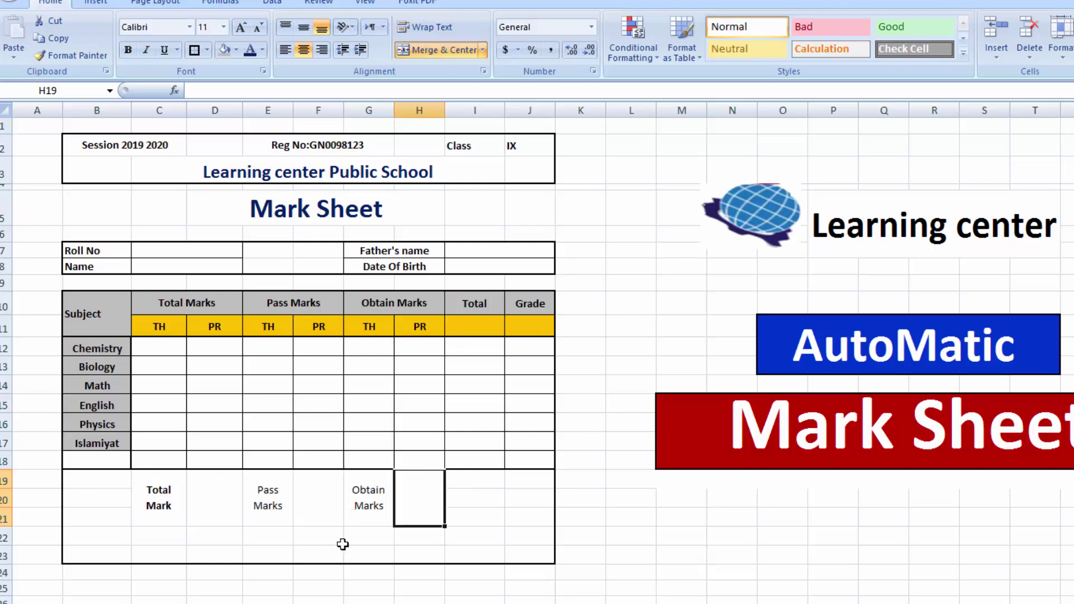
{"action": "left_click", "coordinate": [320, 603]}
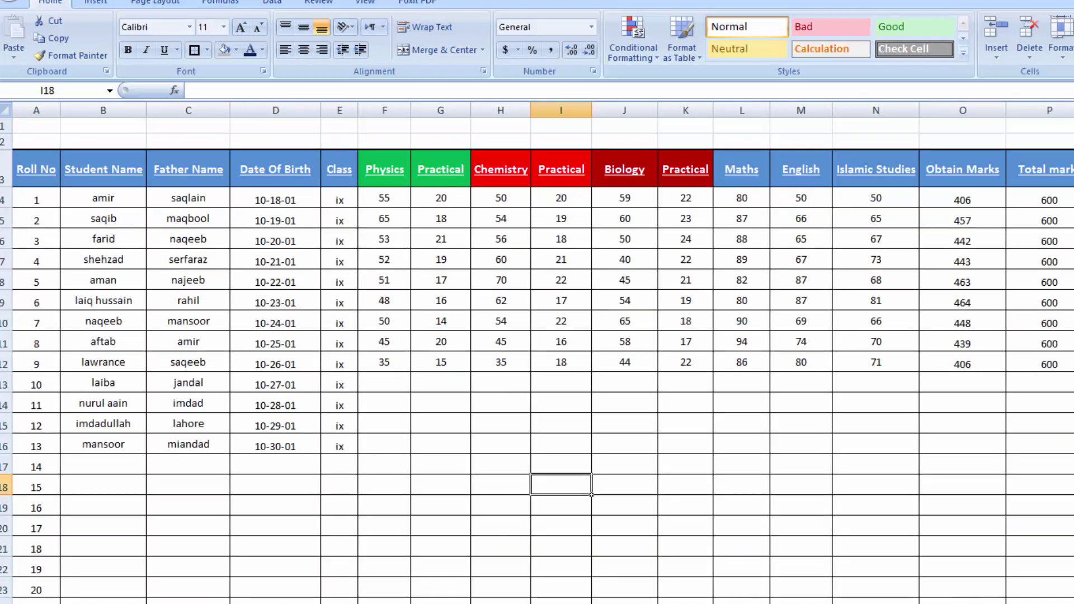
{"action": "left_click_drag", "start_coordinate": [422, 500], "coordinate": [515, 509]}
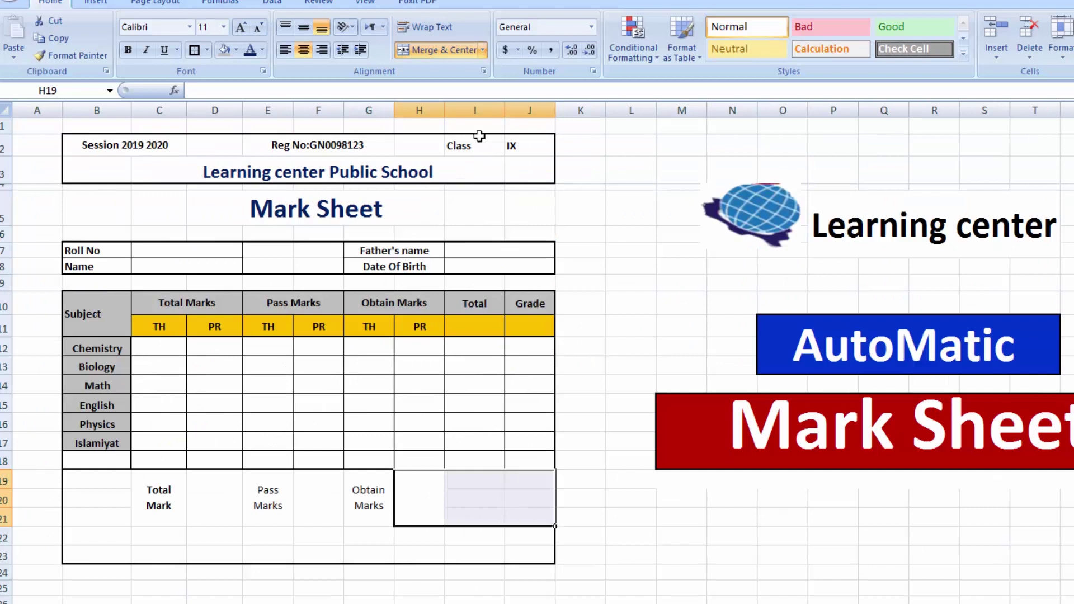
{"action": "left_click", "coordinate": [443, 49]}
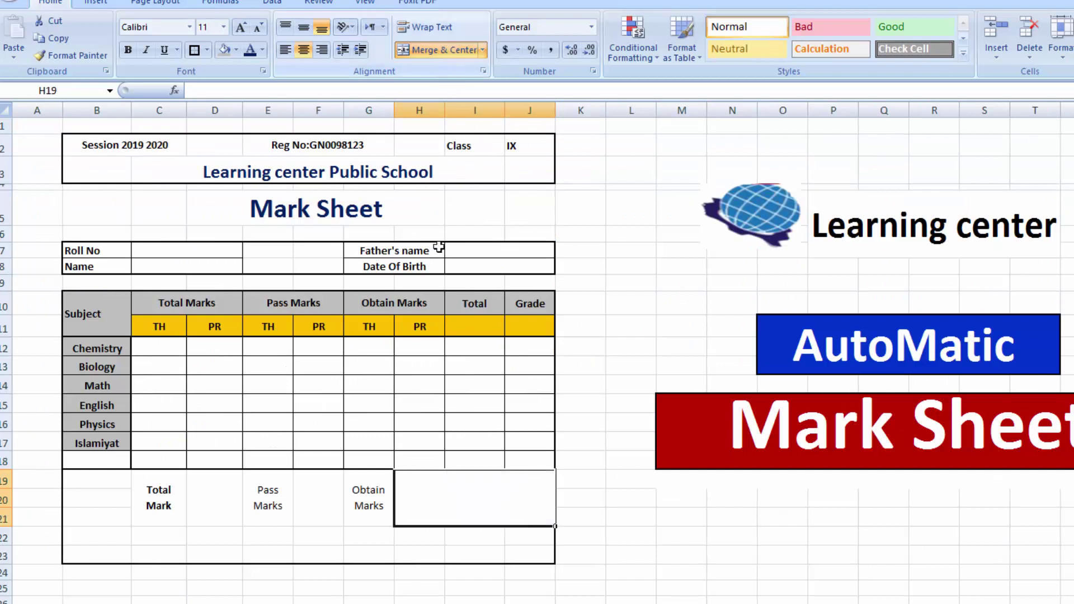
- Apply all borders and a thick box border to the marks summary row C19:J21
{"action": "left_click", "coordinate": [168, 480]}
{"action": "mouse_move", "coordinate": [168, 480]}
{"action": "left_mouse_down"}
{"action": "mouse_move", "coordinate": [259, 498]}
{"action": "mouse_move", "coordinate": [480, 493]}
{"action": "left_mouse_up"}
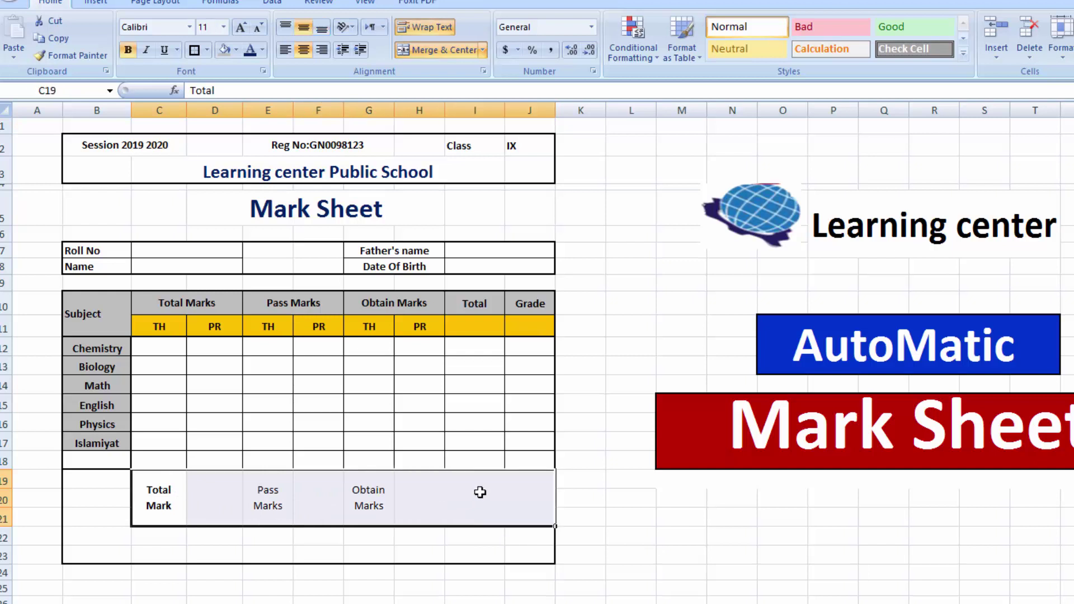
{"action": "left_click", "coordinate": [207, 50]}
{"action": "left_click", "coordinate": [204, 174]}
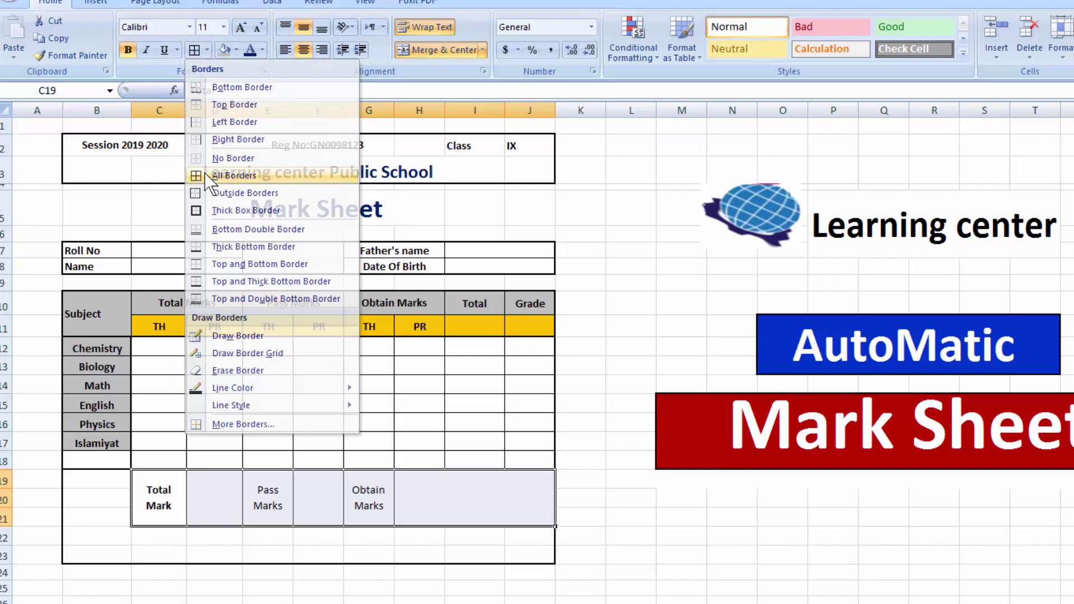
{"action": "left_click", "coordinate": [207, 50]}
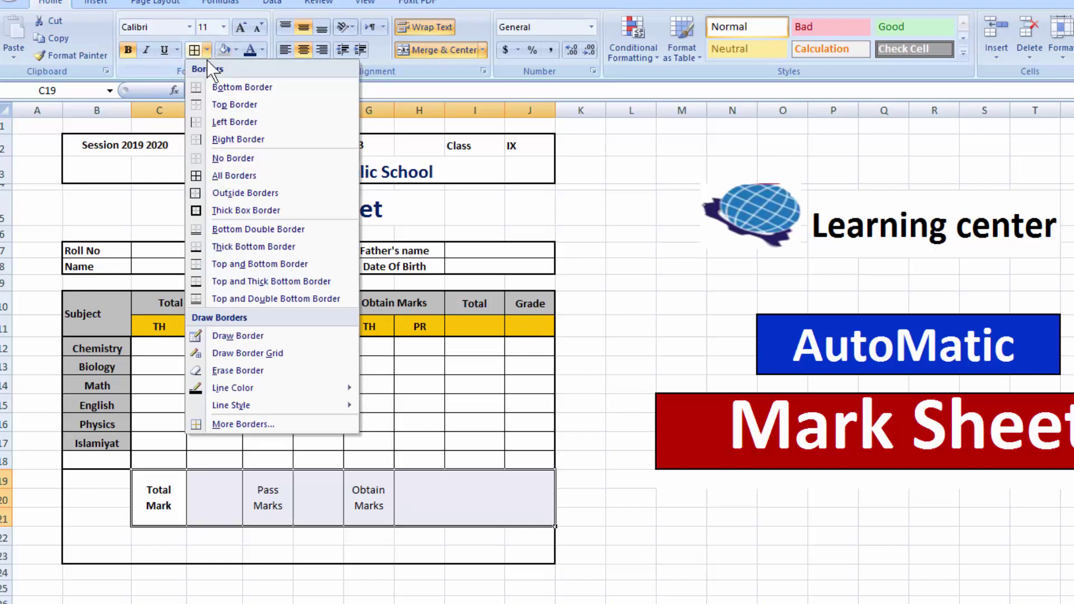
{"action": "left_click", "coordinate": [210, 209]}
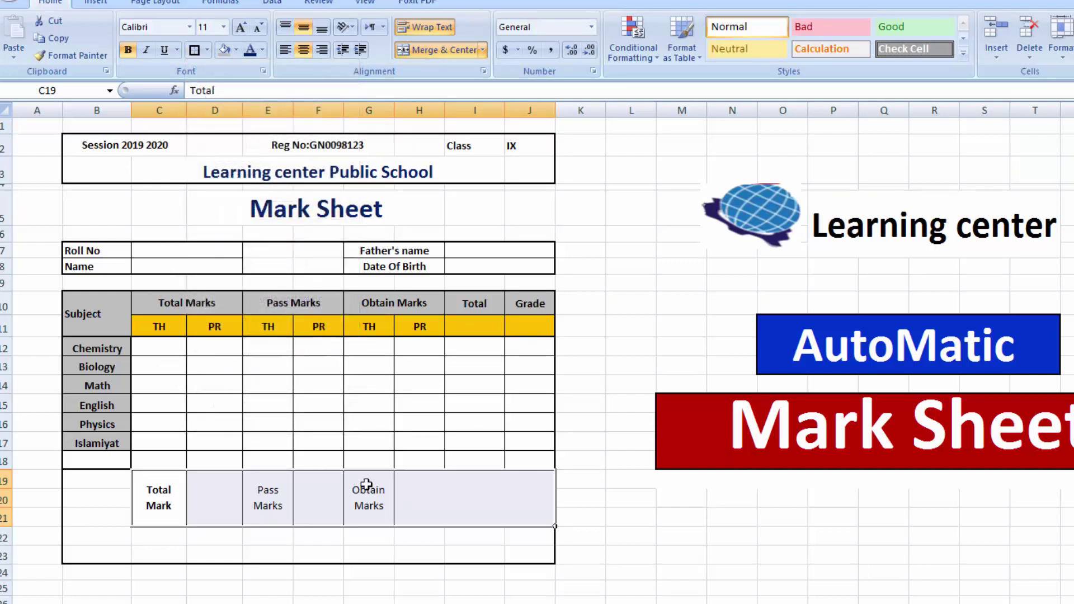
{"action": "left_click", "coordinate": [682, 541]}
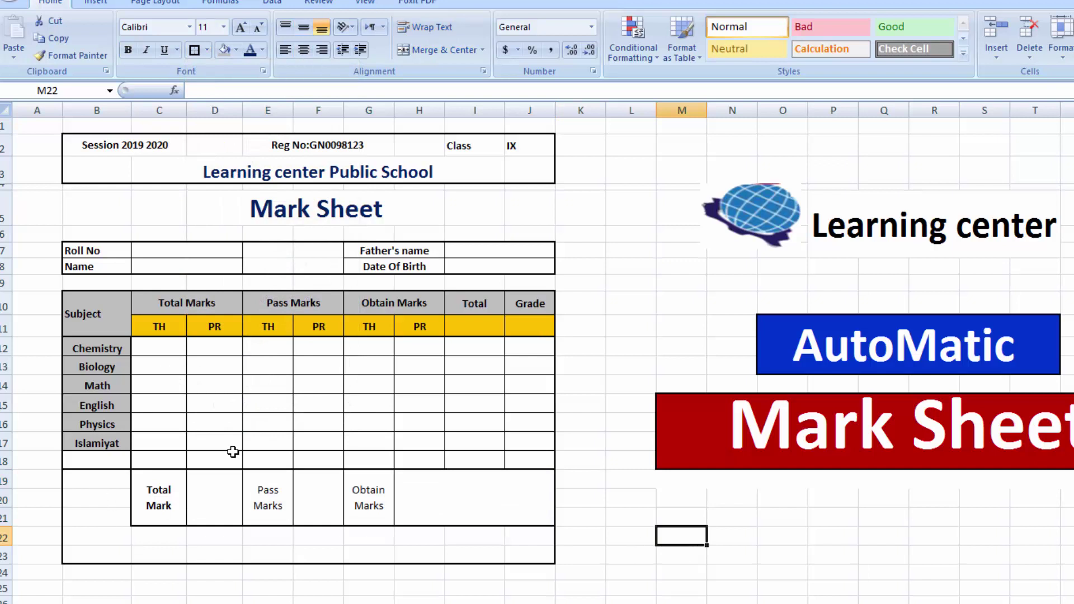
- Apply a thick box border to the empty cells B19:B21 beside the summary row
{"action": "left_click_drag", "start_coordinate": [91, 479], "coordinate": [94, 514]}
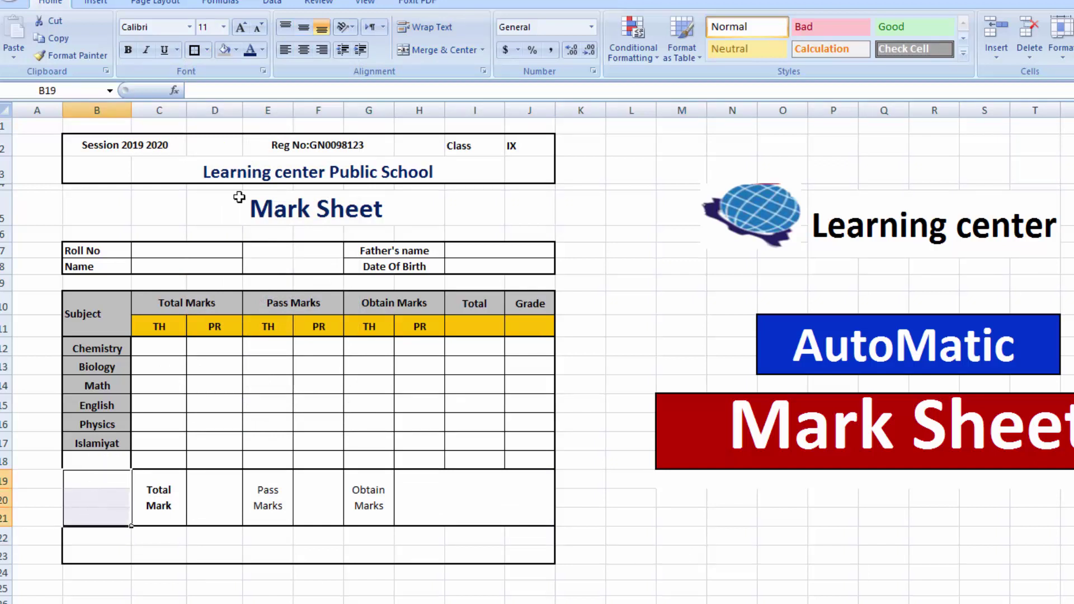
{"action": "left_click", "coordinate": [195, 49]}
{"action": "left_click", "coordinate": [752, 538]}
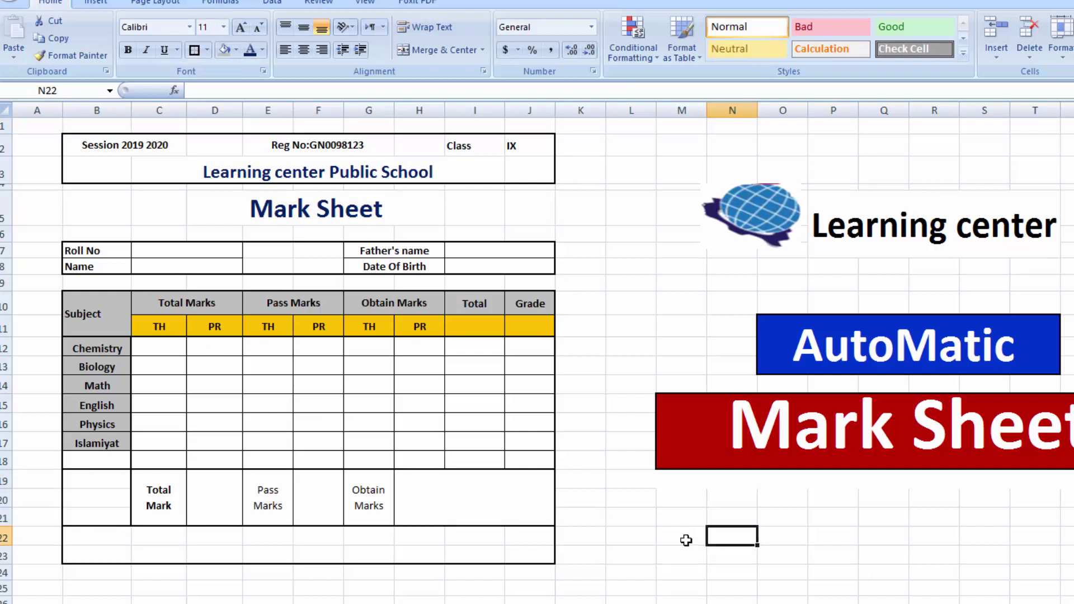
- Make the "Total Mark", "Pass Marks" and "Obtain Marks" labels in C19:G21 all bold
{"action": "left_click_drag", "start_coordinate": [161, 498], "coordinate": [358, 501]}
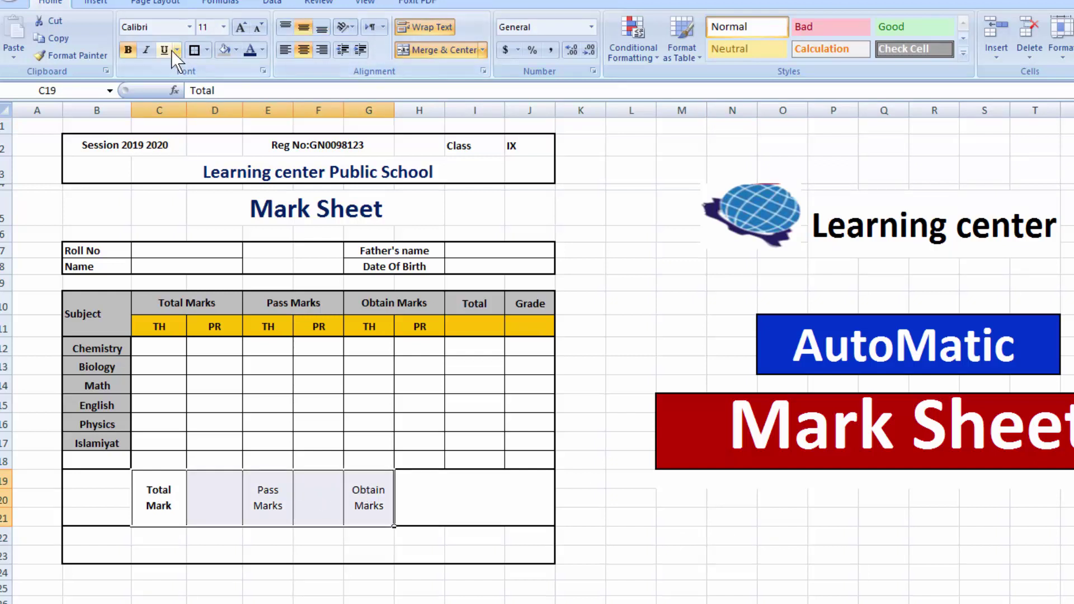
{"action": "left_click", "coordinate": [128, 50]}
{"action": "left_click", "coordinate": [127, 51]}
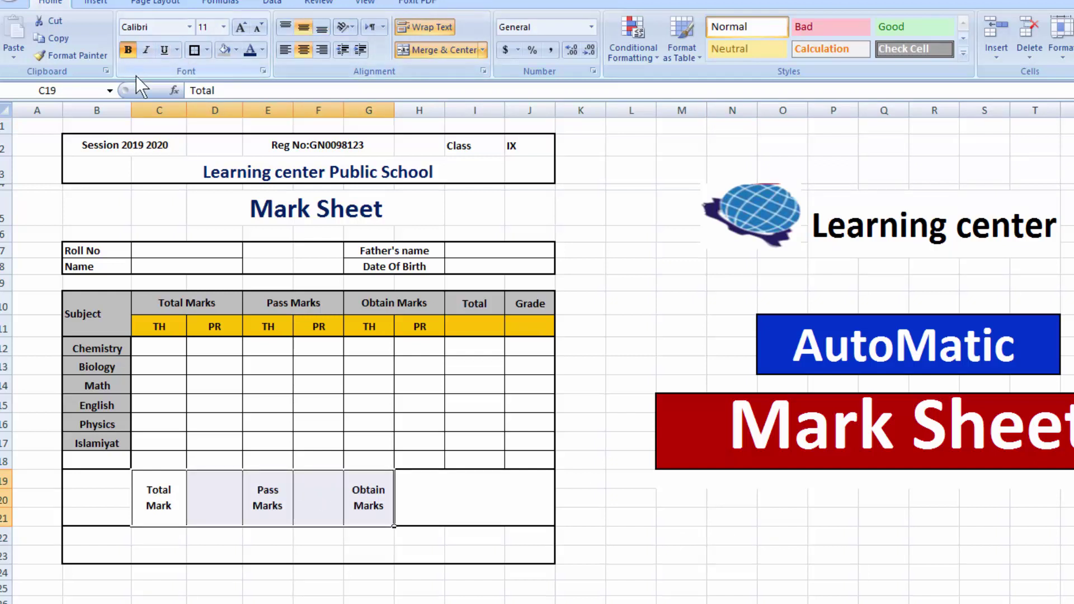
{"action": "left_click", "coordinate": [669, 498]}
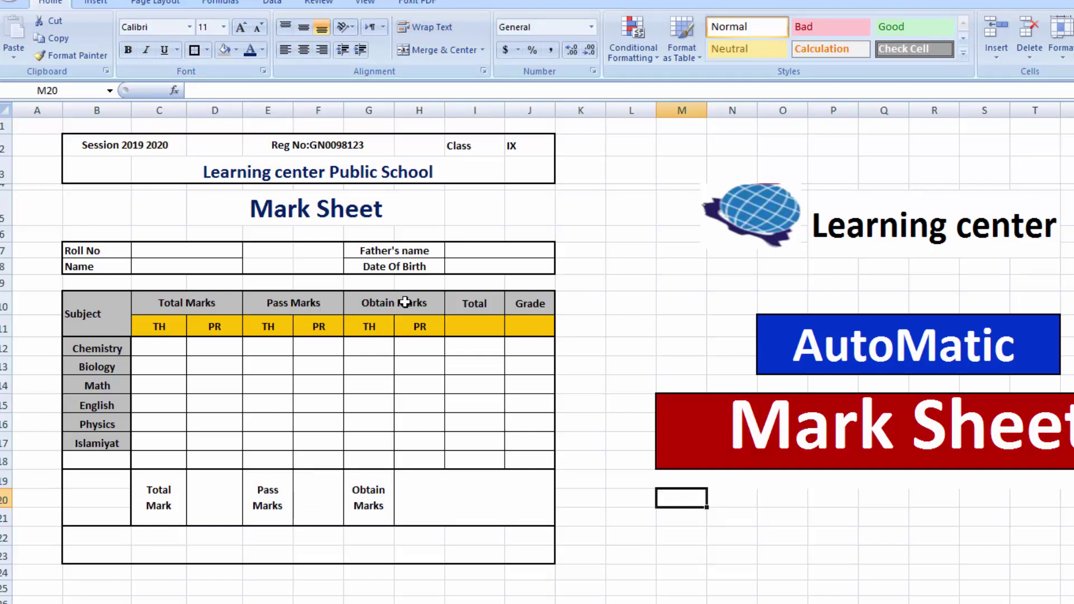
- Change the "Obtain Marks" heading in G10 of the subject table to "Marks Obtain"
{"action": "left_click", "coordinate": [427, 301]}
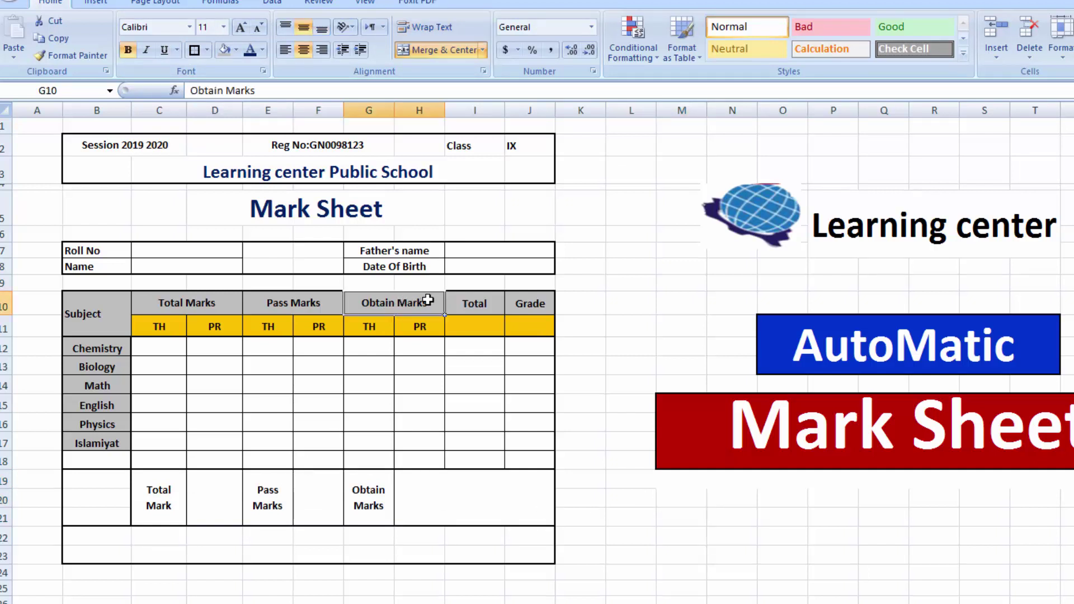
{"action": "type", "text": "N"}
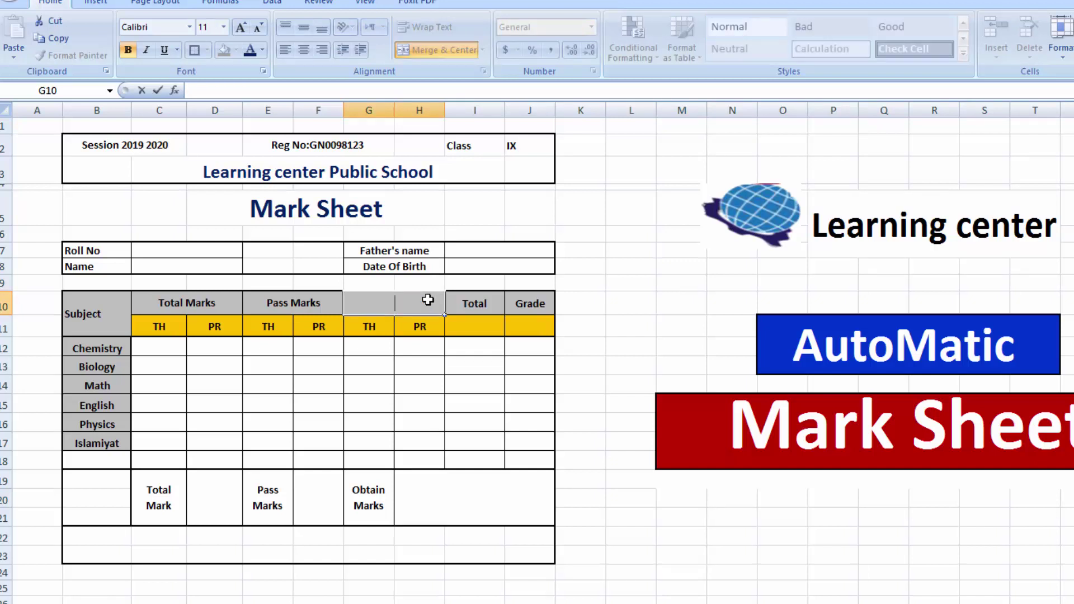
{"action": "type", "text": "arks O"}
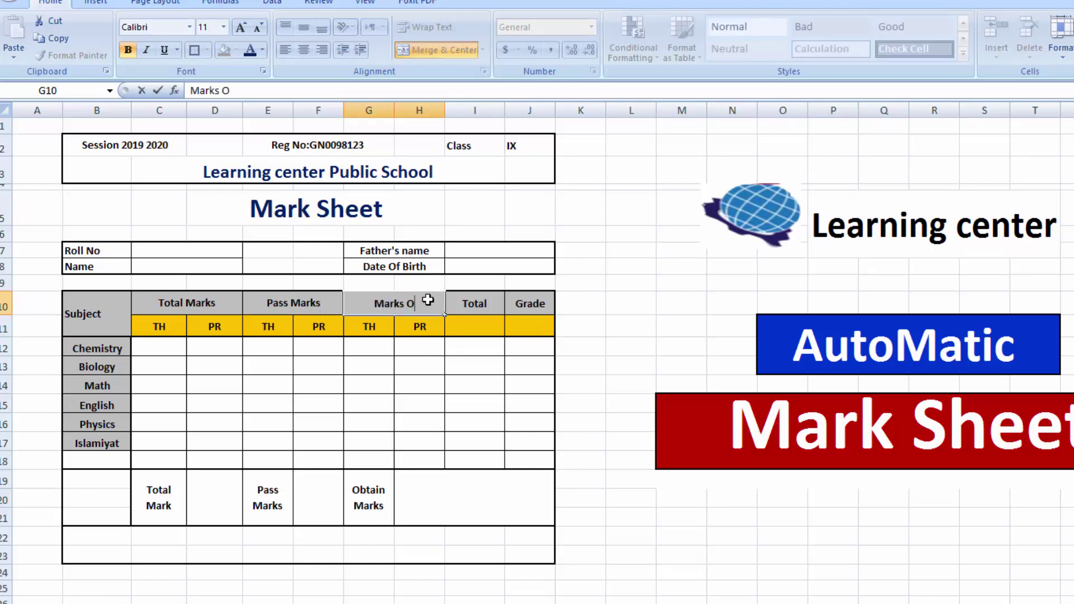
{"action": "type", "text": "btain"}
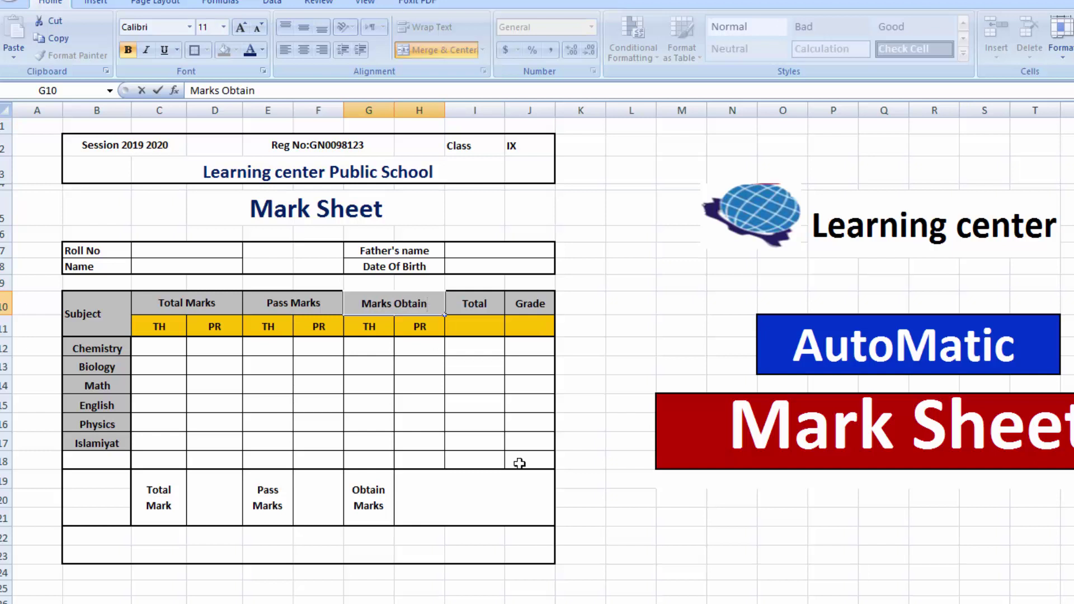
{"action": "left_click", "coordinate": [594, 553]}
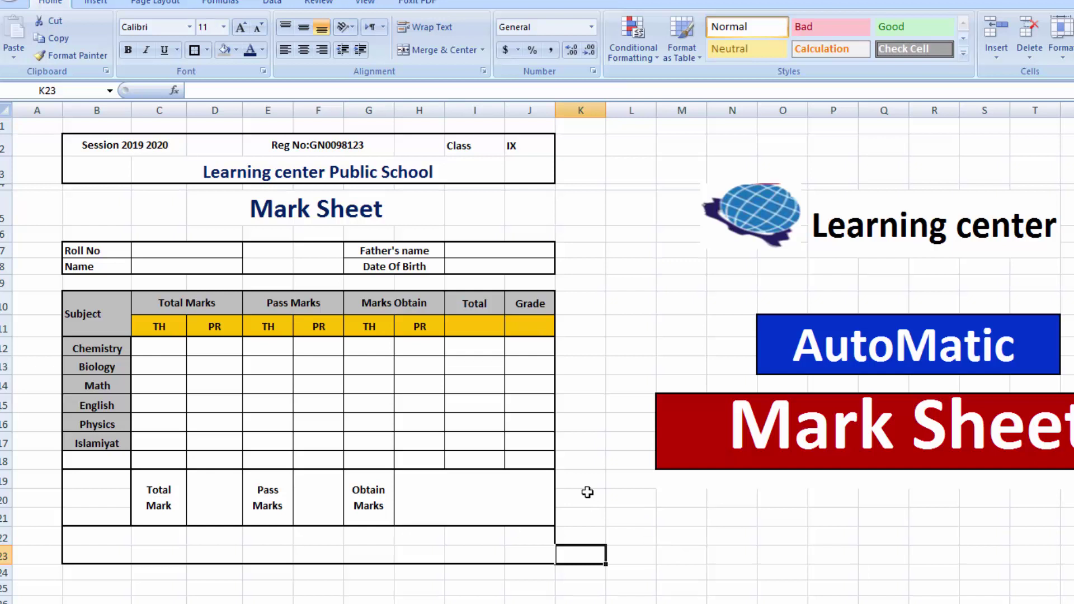
- Center the "Subject" heading in B10 horizontally and underline the headings across row 10 of the subject table
{"action": "left_click", "coordinate": [72, 325]}
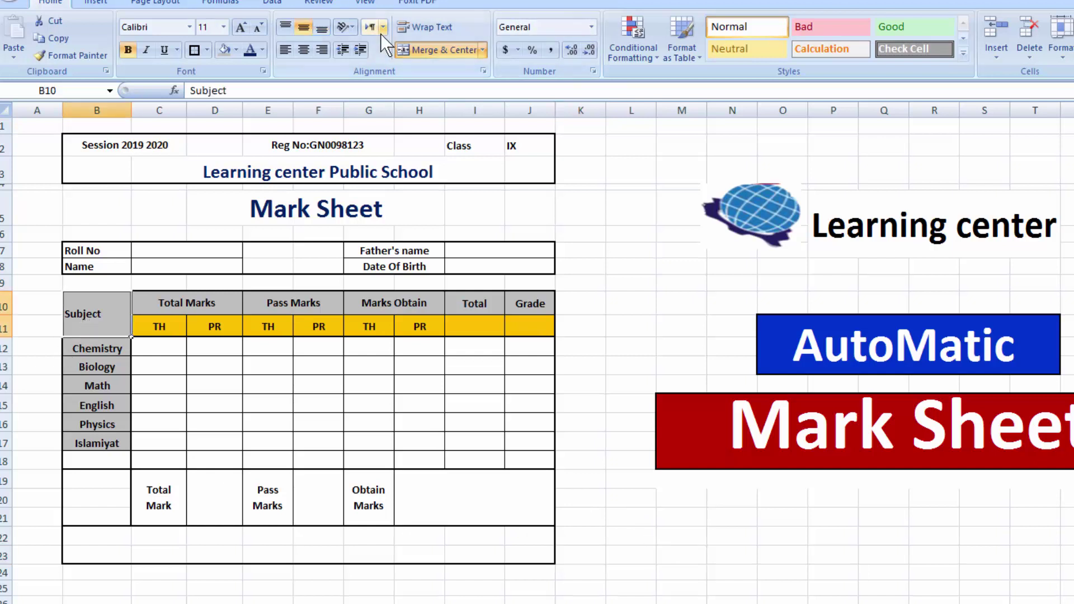
{"action": "left_click", "coordinate": [304, 50]}
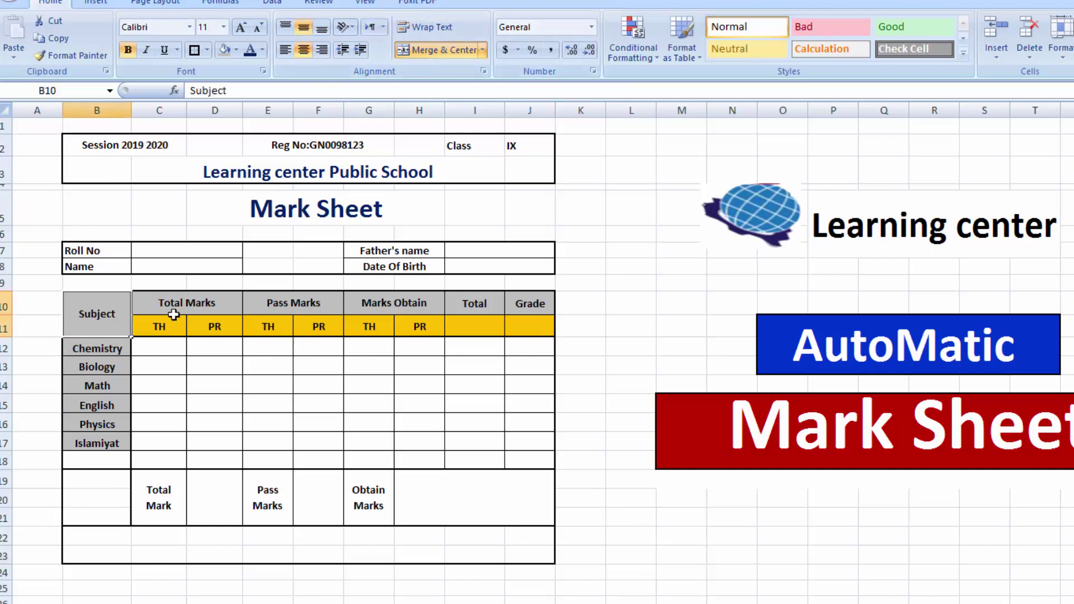
{"action": "left_click", "coordinate": [163, 51]}
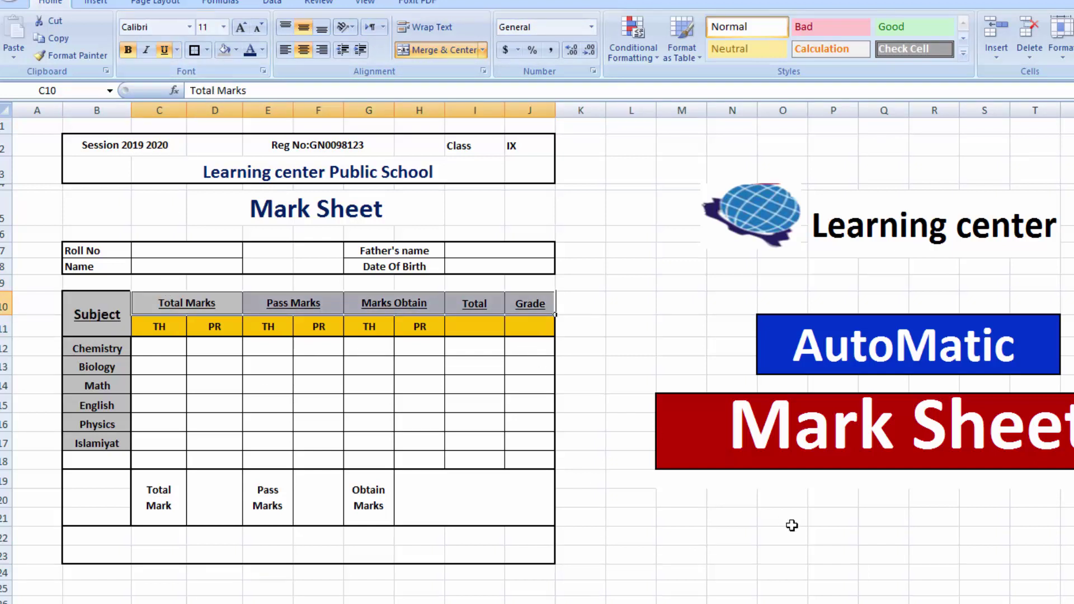
{"action": "left_click", "coordinate": [791, 525]}
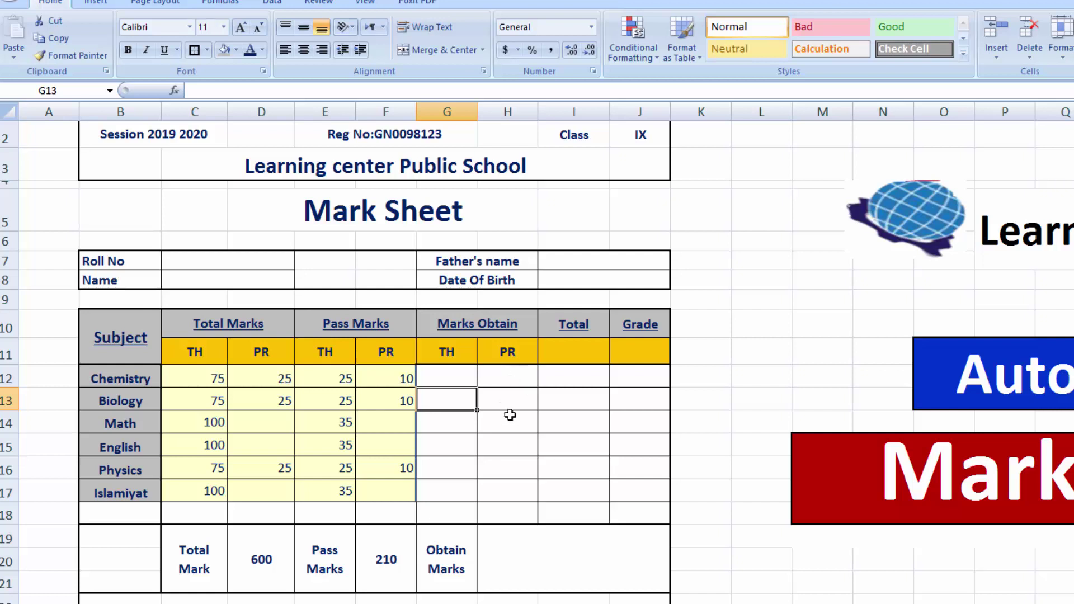
- Enter =LOOKUP(C7,Sheet3!A:R,Sheet3!B:B) in Name cell C8 to fetch the student name from the data sheet by roll number
{"action": "left_click", "coordinate": [333, 603]}
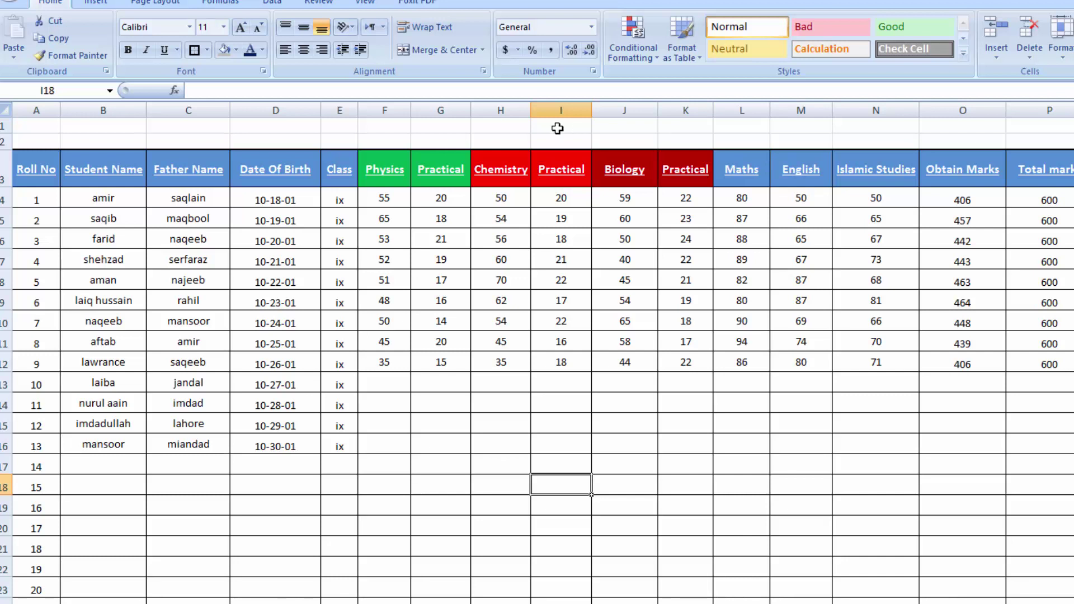
{"action": "left_click", "coordinate": [386, 602]}
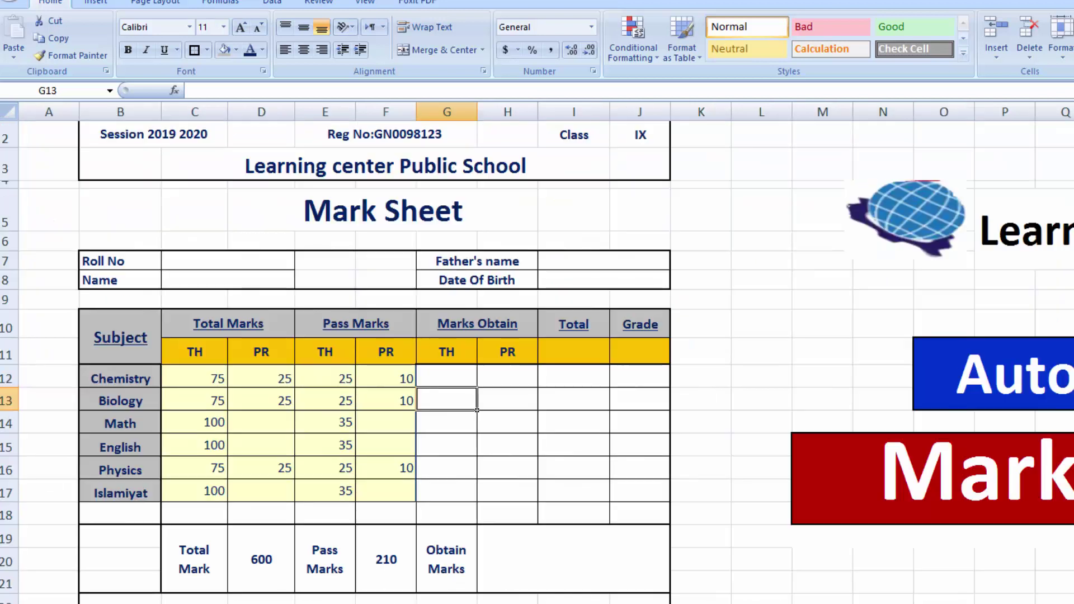
{"action": "left_click", "coordinate": [214, 278]}
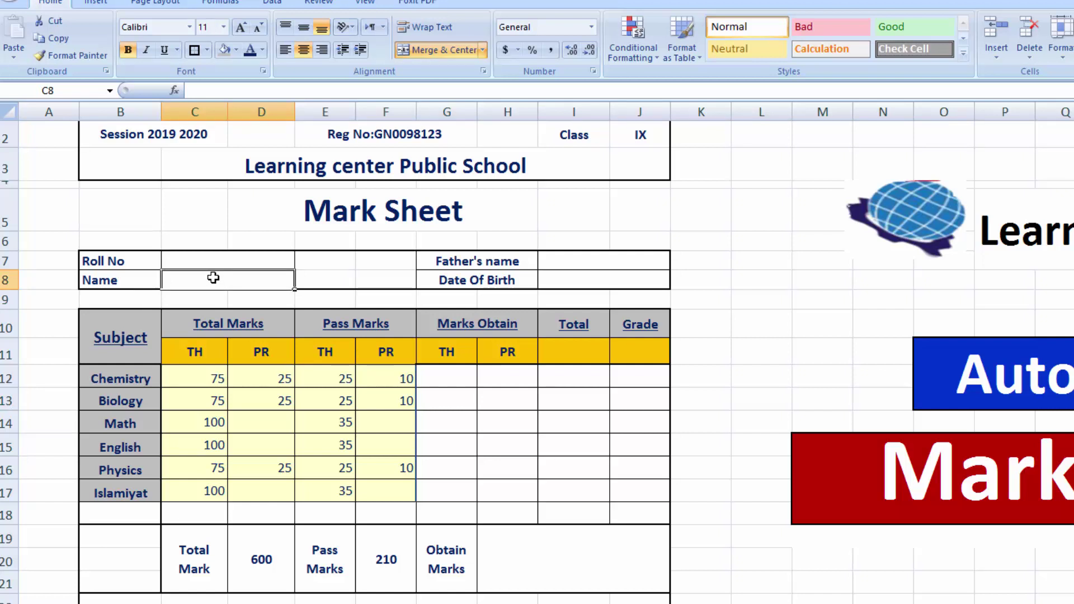
{"action": "type", "text": "=l"}
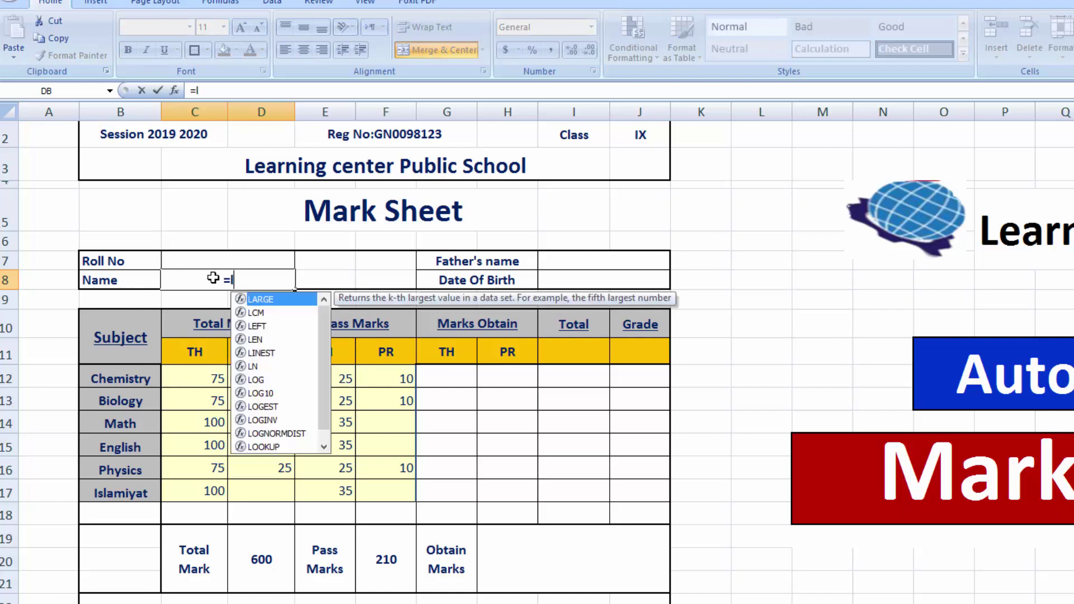
{"action": "type", "text": "ookup("}
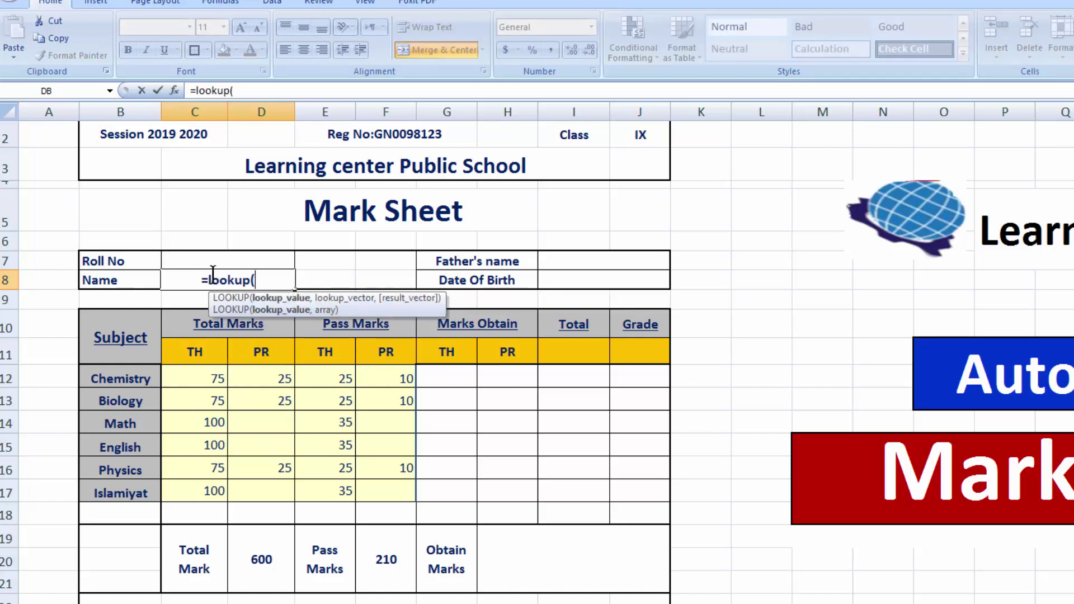
{"action": "left_click", "coordinate": [215, 260]}
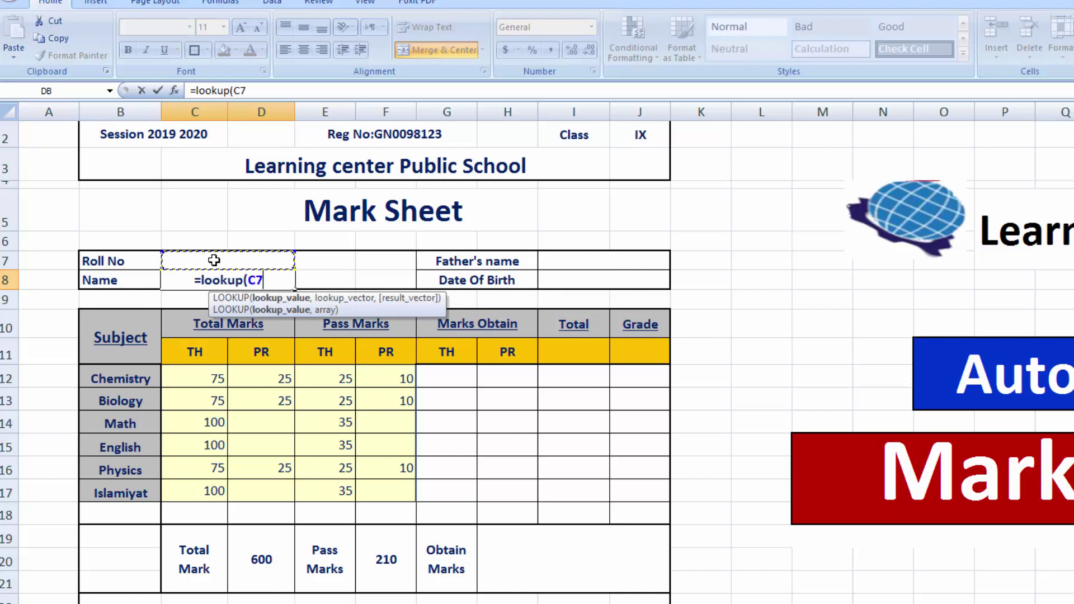
{"action": "type", "text": ","}
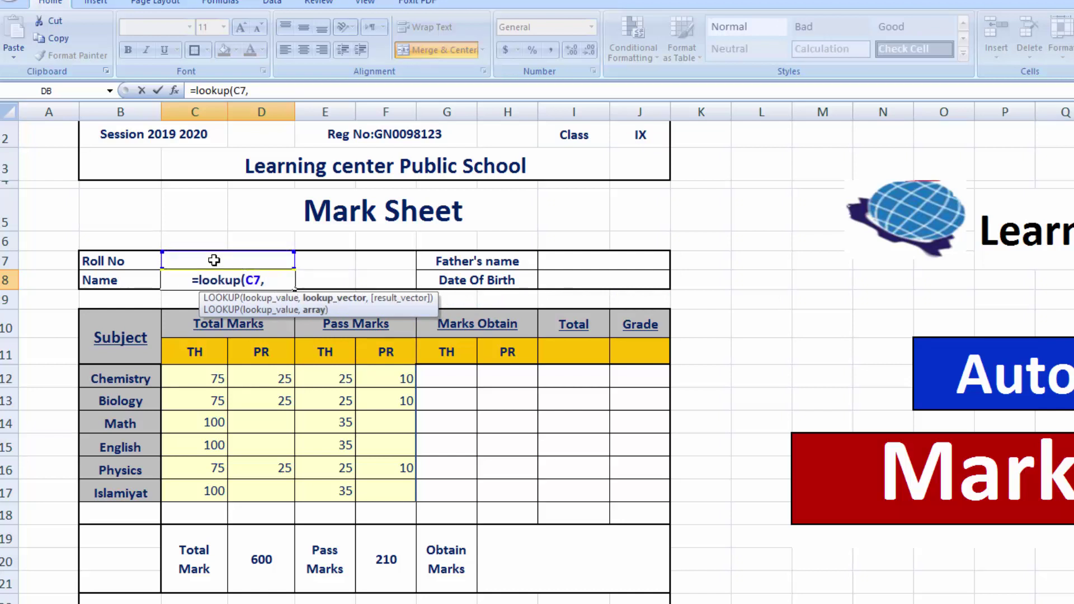
{"action": "left_click", "coordinate": [319, 603]}
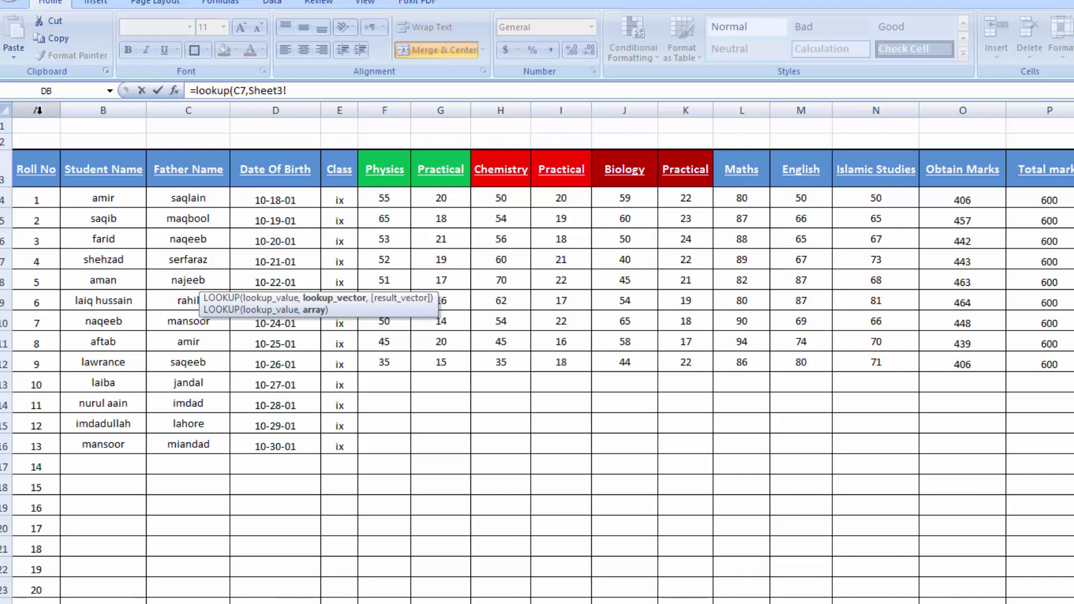
{"action": "left_click_drag", "start_coordinate": [38, 110], "coordinate": [1072, 109]}
{"action": "type", "text": ","}
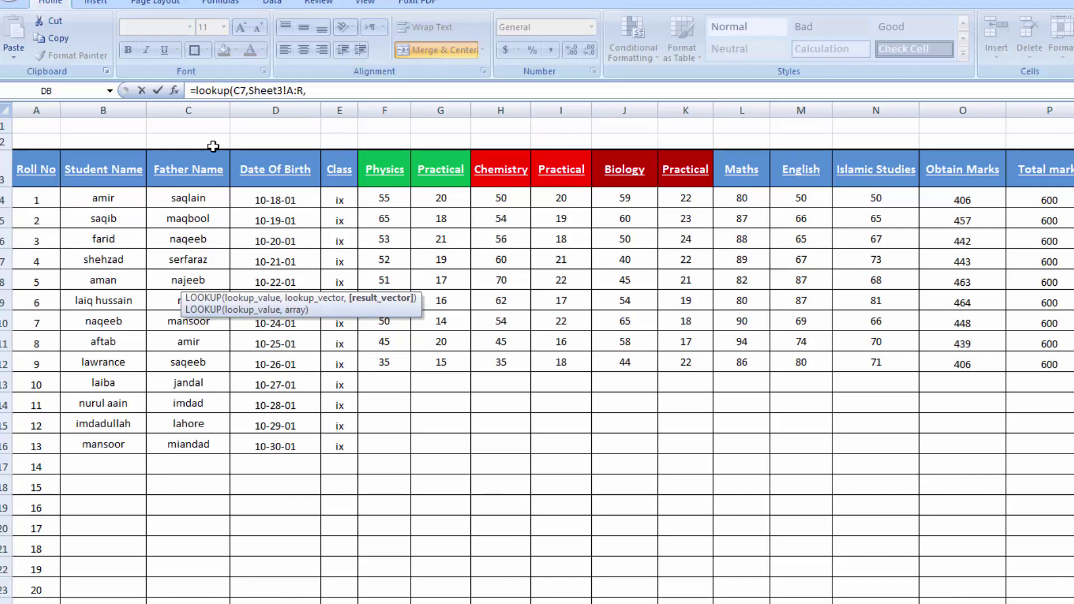
{"action": "left_click", "coordinate": [104, 110]}
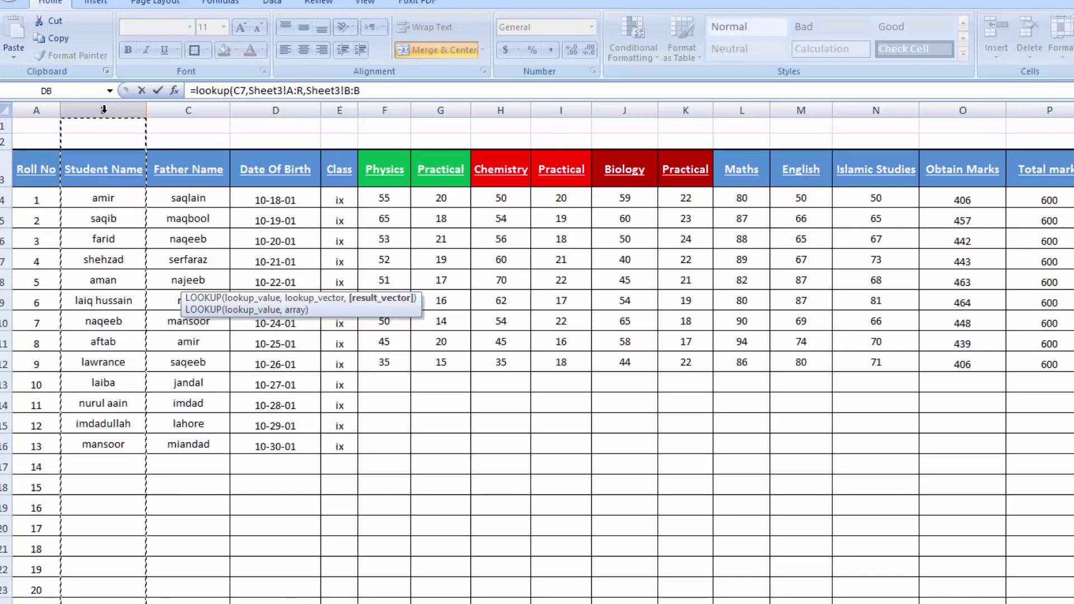
{"action": "key", "text": "Return"}
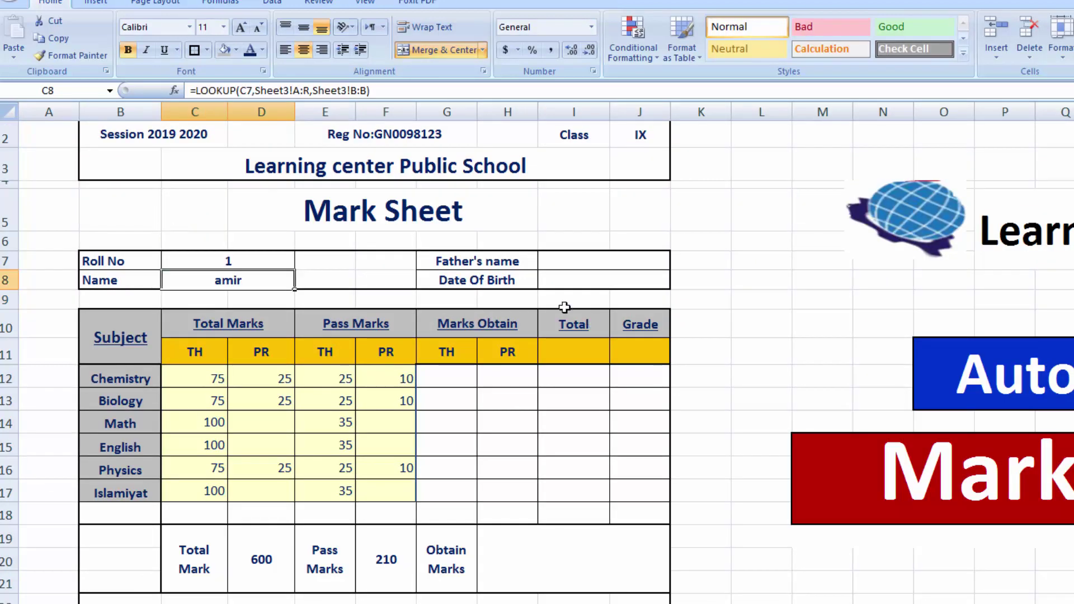
- Set the roll number in C7 to 2 to test the name lookup
{"action": "left_click", "coordinate": [245, 263]}
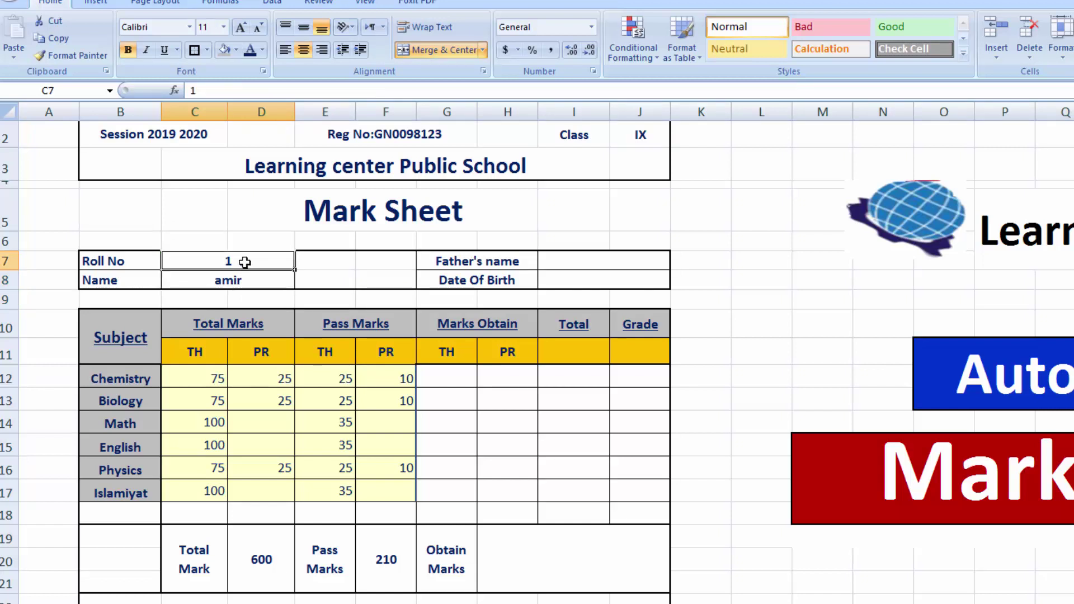
{"action": "type", "text": "2"}
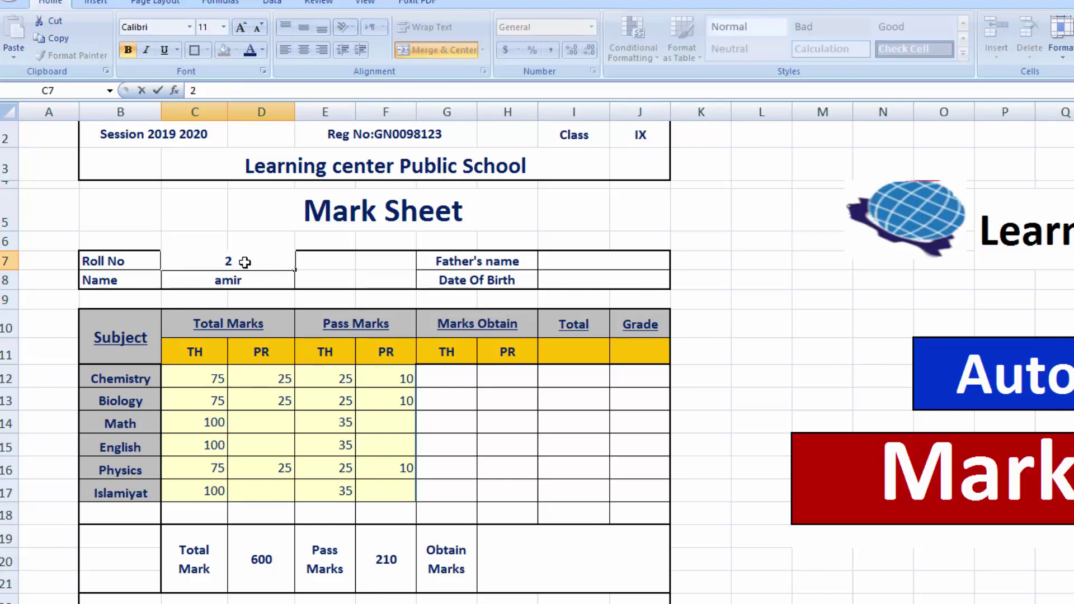
{"action": "key", "text": "Tab"}
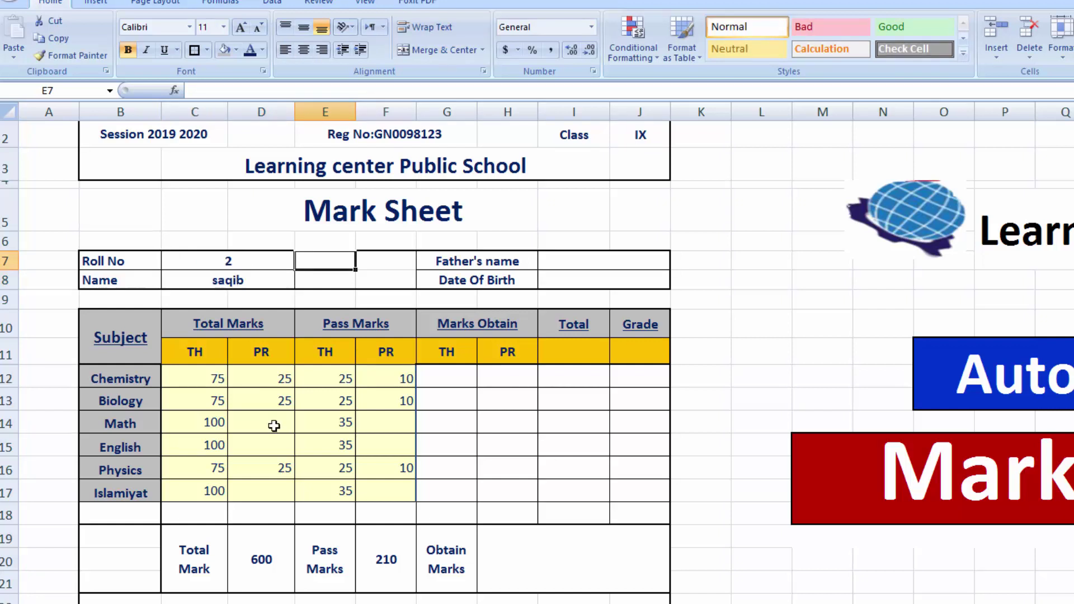
{"action": "key", "text": "ctrl+Page_Up"}
- Set the roll number in C7 to 3 and compare the looked-up name with the student list on Sheet3
{"action": "left_click", "coordinate": [241, 256]}
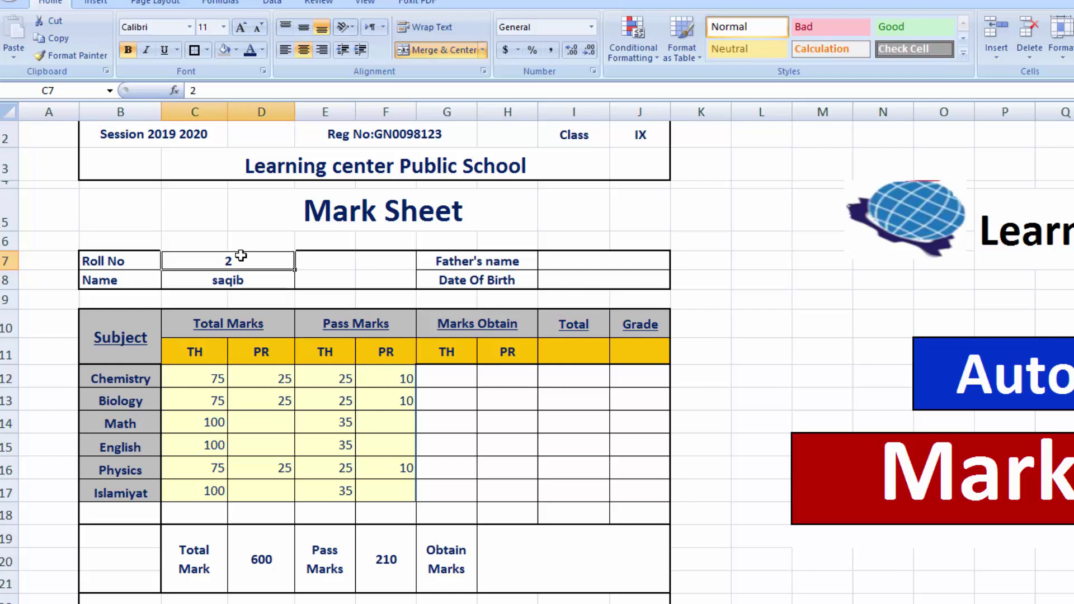
{"action": "type", "text": "3"}
{"action": "key", "text": "Tab"}
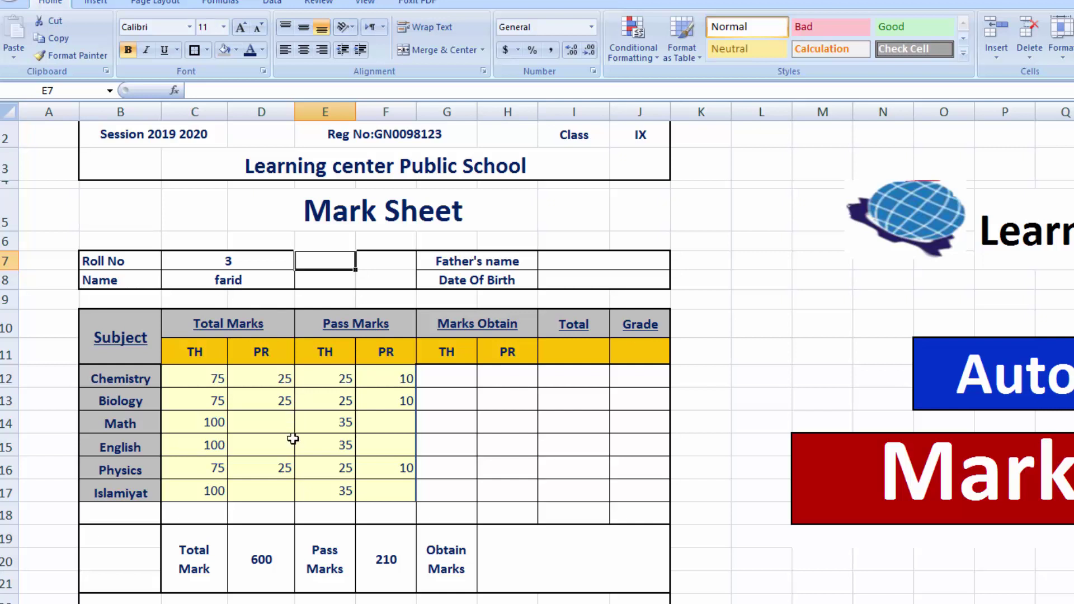
{"action": "left_click", "coordinate": [224, 603]}
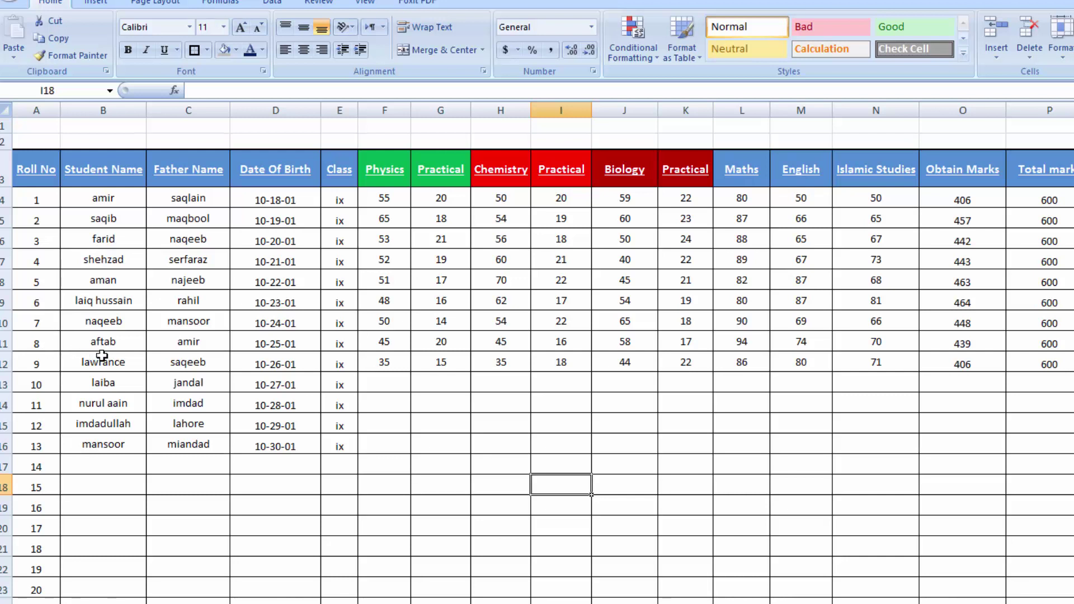
{"action": "left_click", "coordinate": [291, 603]}
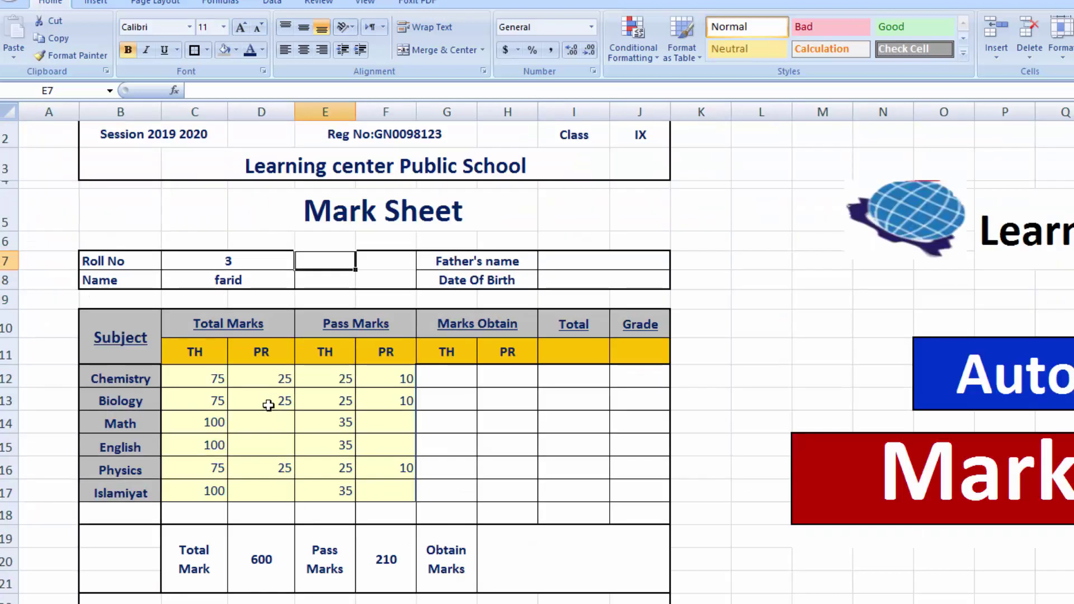
- Set the roll number in C7 to 8 to test the name lookup with another student
{"action": "left_click", "coordinate": [253, 280]}
{"action": "left_click", "coordinate": [248, 266]}
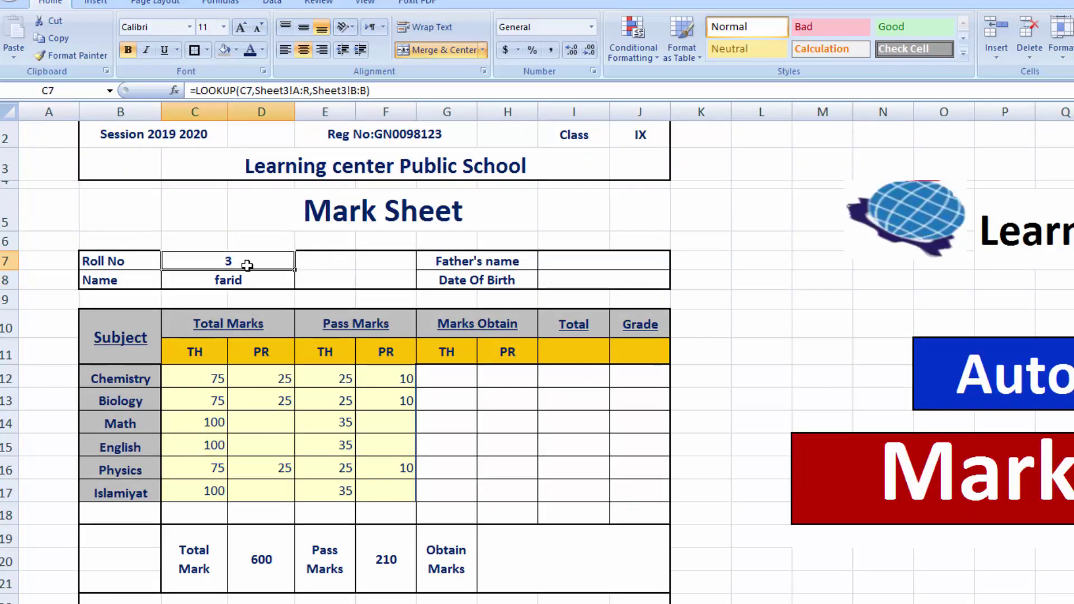
{"action": "type", "text": "8"}
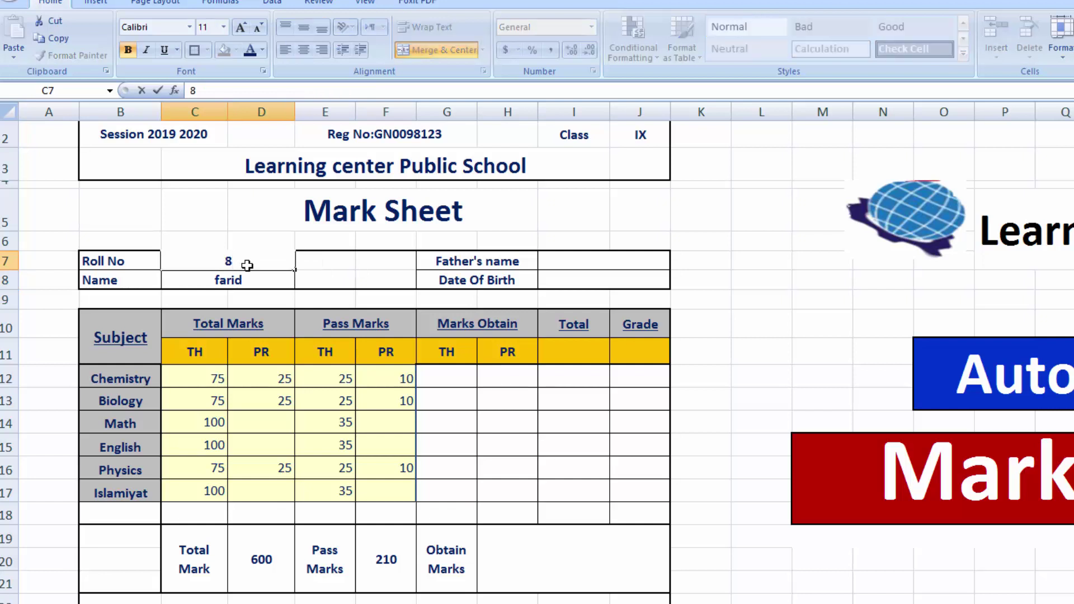
{"action": "key", "text": "Tab"}
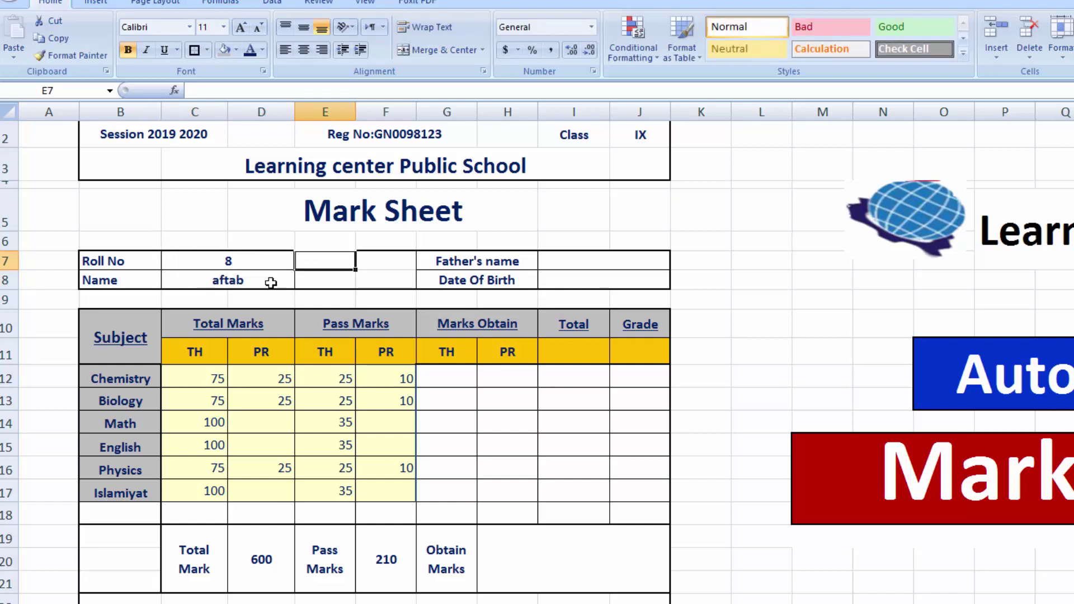
- Enter =LOOKUP(C7,Sheet3!A:R,Sheet3!C:C) in Father's name cell I7 to fetch the father's name by roll number
{"action": "left_click", "coordinate": [560, 258]}
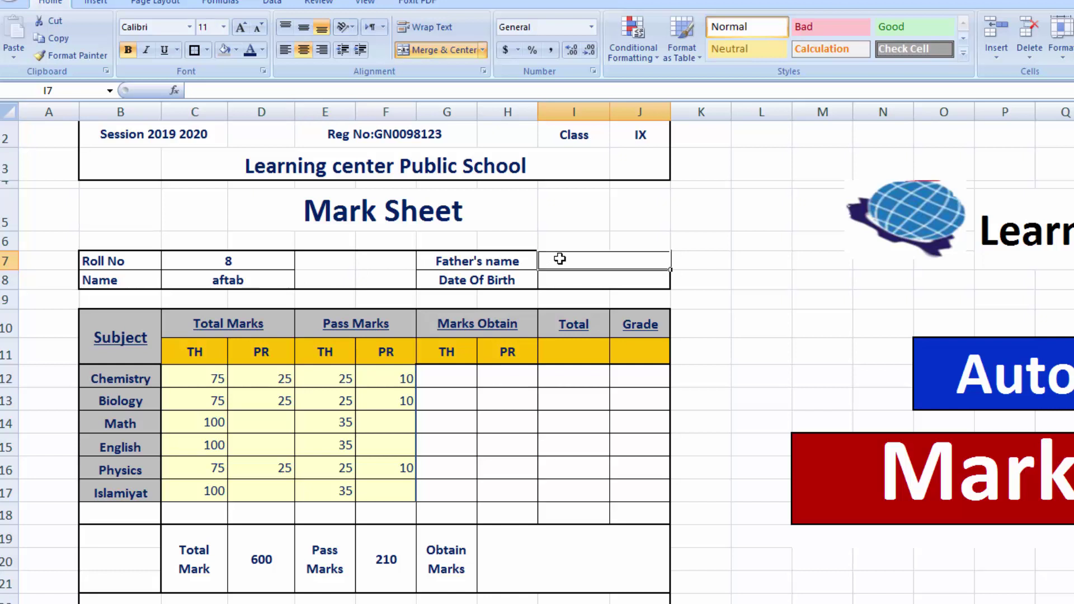
{"action": "type", "text": "="}
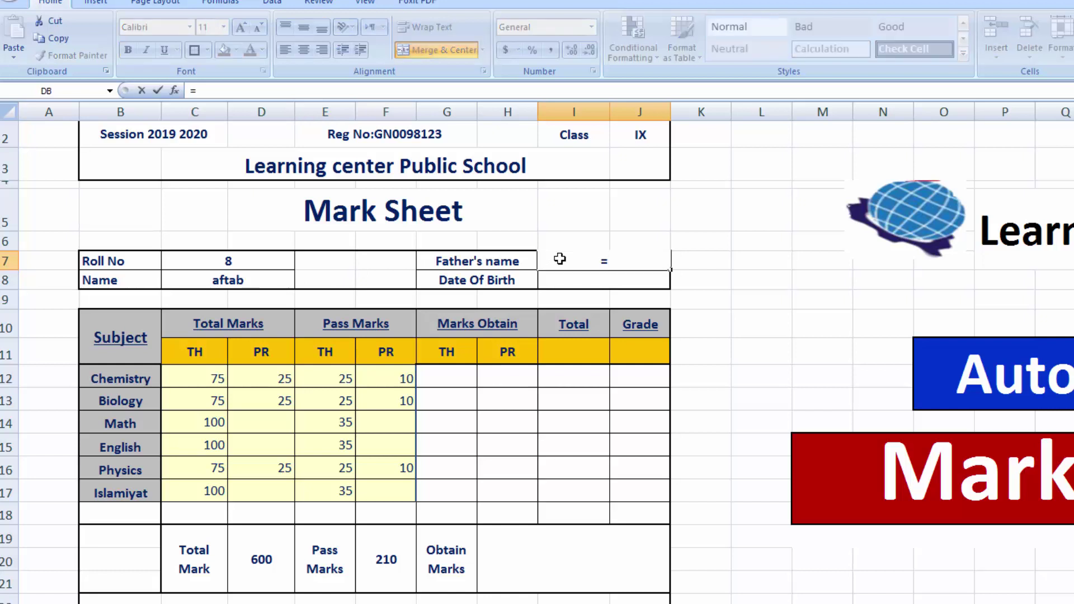
{"action": "type", "text": "look"}
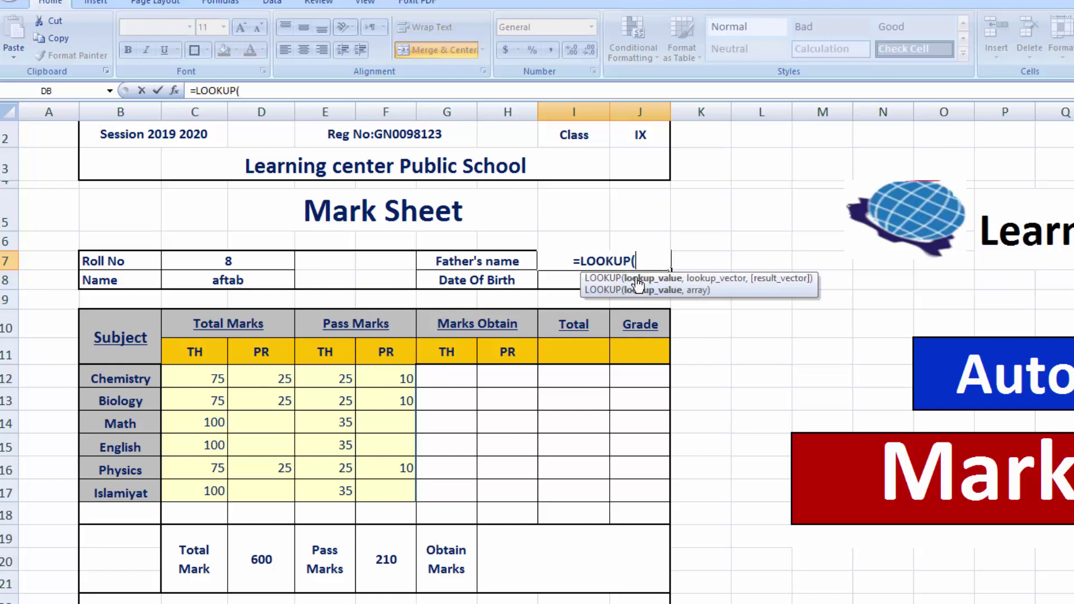
{"action": "double_click", "coordinate": [638, 280]}
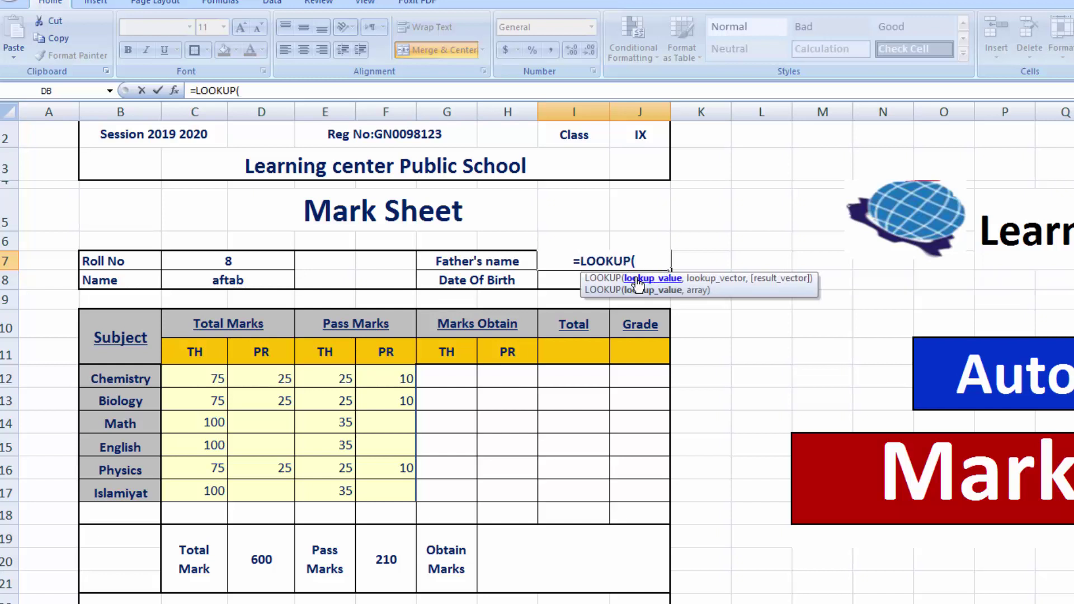
{"action": "left_click", "coordinate": [221, 259]}
{"action": "type", "text": ","}
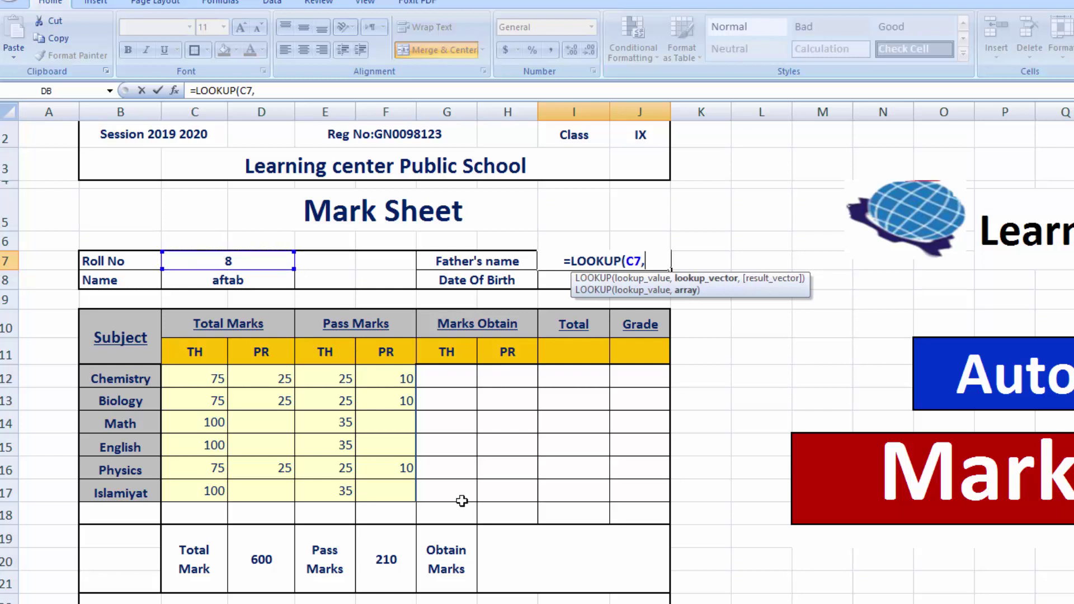
{"action": "left_click", "coordinate": [258, 603]}
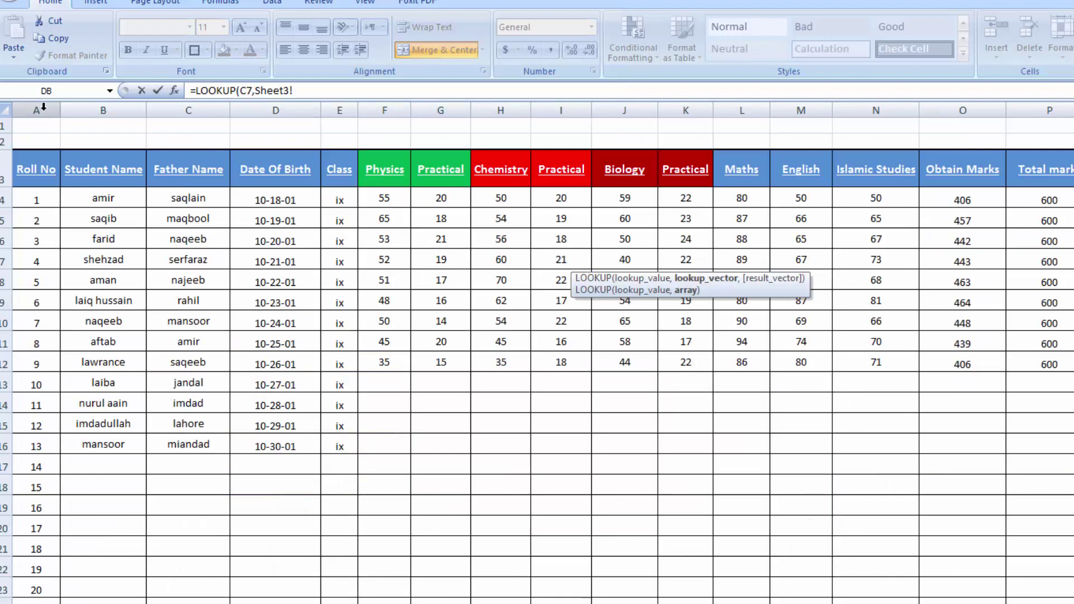
{"action": "left_click_drag", "start_coordinate": [44, 106], "coordinate": [1073, 109]}
{"action": "type", "text": ","}
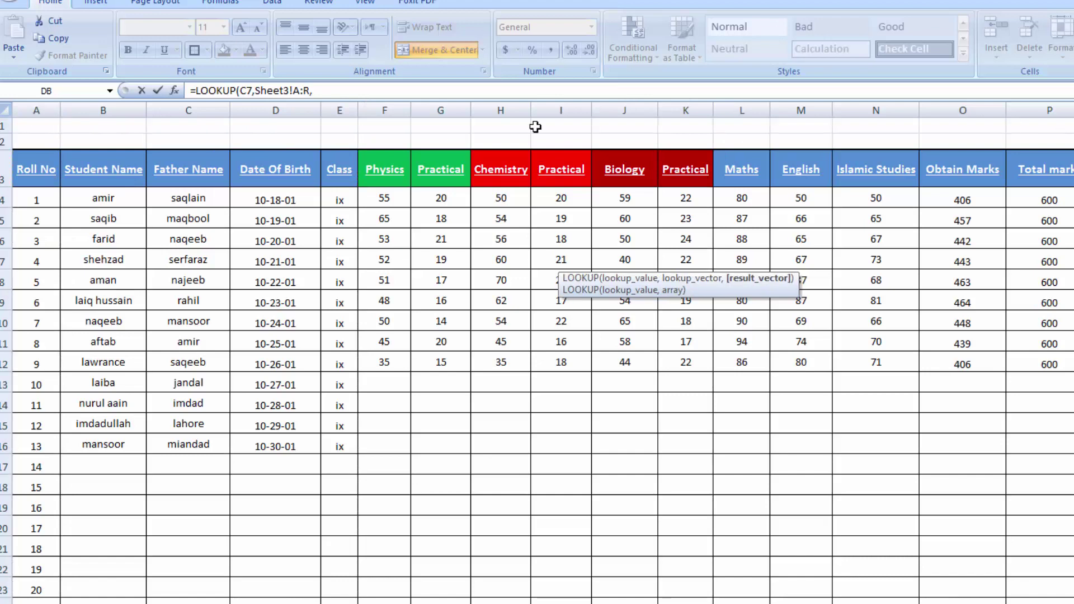
{"action": "left_click", "coordinate": [198, 103]}
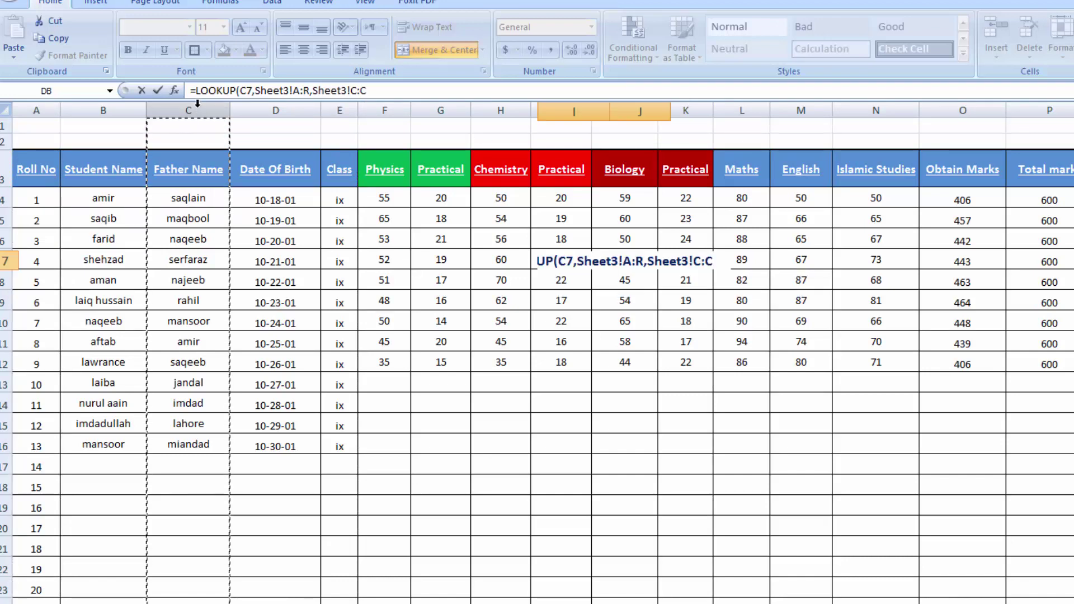
{"action": "key", "text": "Return"}
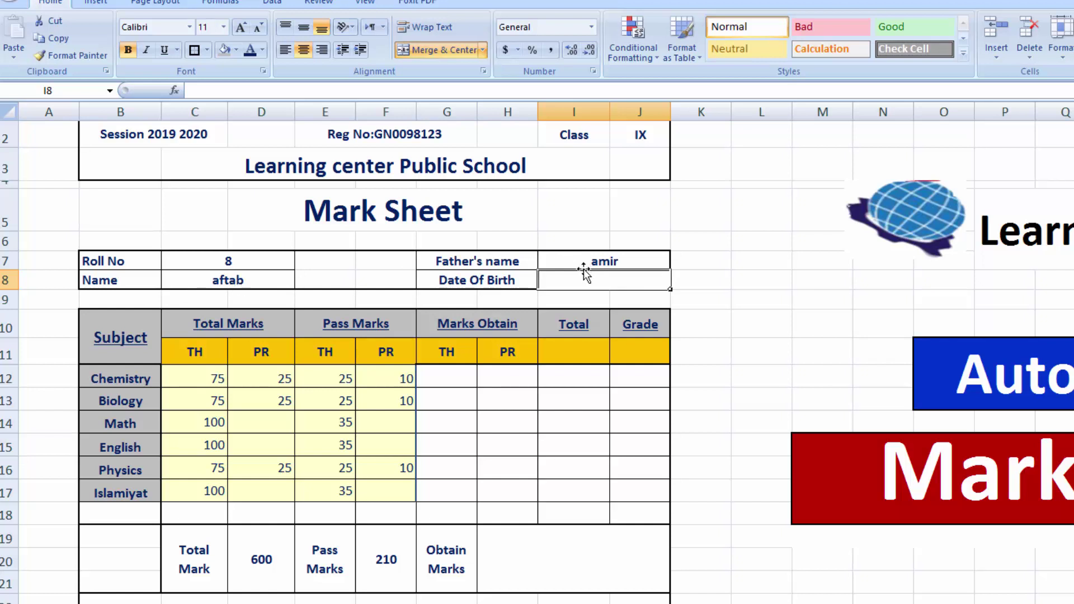
- Compare the looked-up father's name with the Father Name column in the student list on Sheet3
{"action": "left_click", "coordinate": [123, 603]}
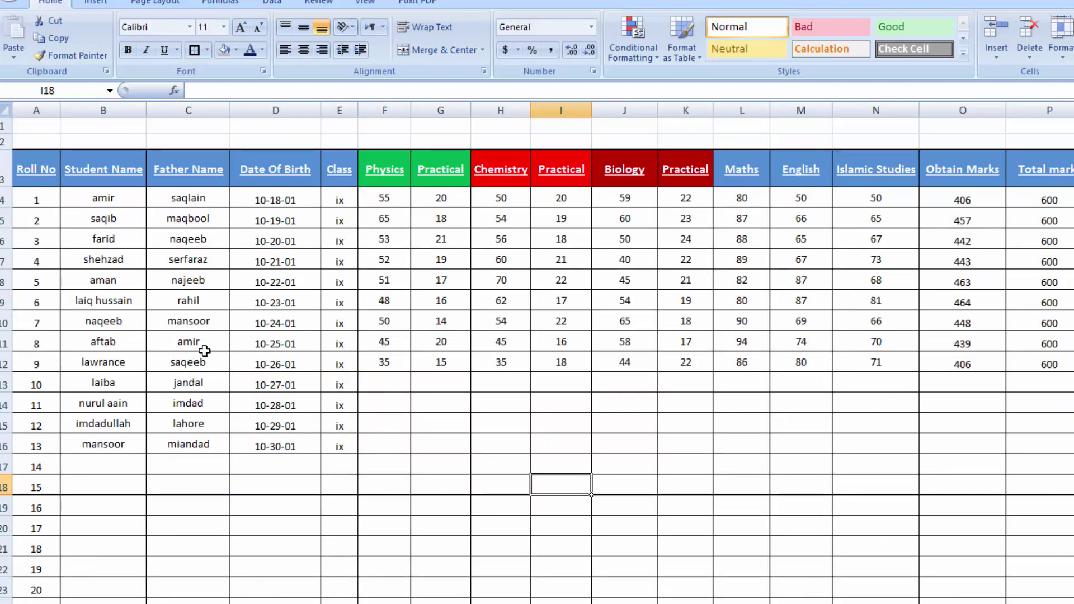
{"action": "left_click", "coordinate": [338, 600]}
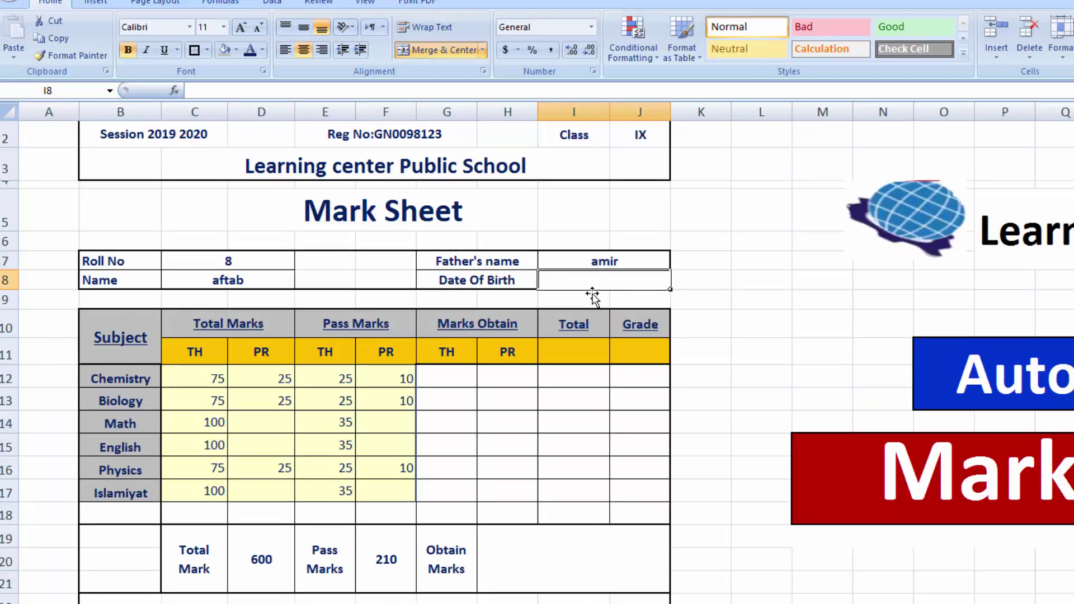
{"action": "left_click", "coordinate": [592, 297]}
- Enter =LOOKUP(C7,Sheet3!A:R,Sheet3!D:D) in Date Of Birth cell I8 to fetch the birth date by roll number
{"action": "left_click", "coordinate": [576, 280]}
{"action": "type", "text": "=loo"}
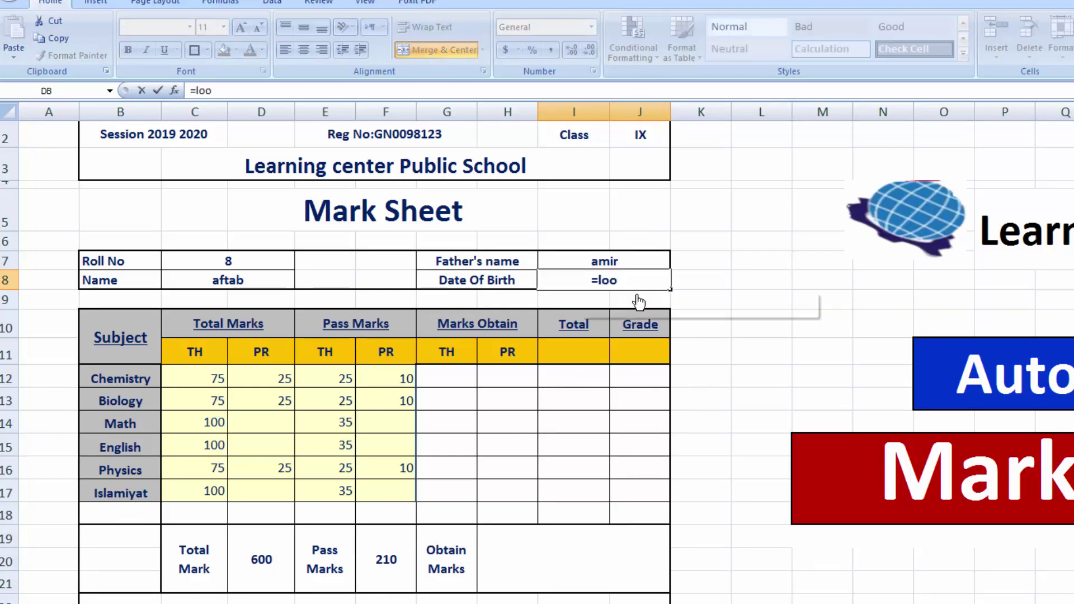
{"action": "double_click", "coordinate": [635, 300]}
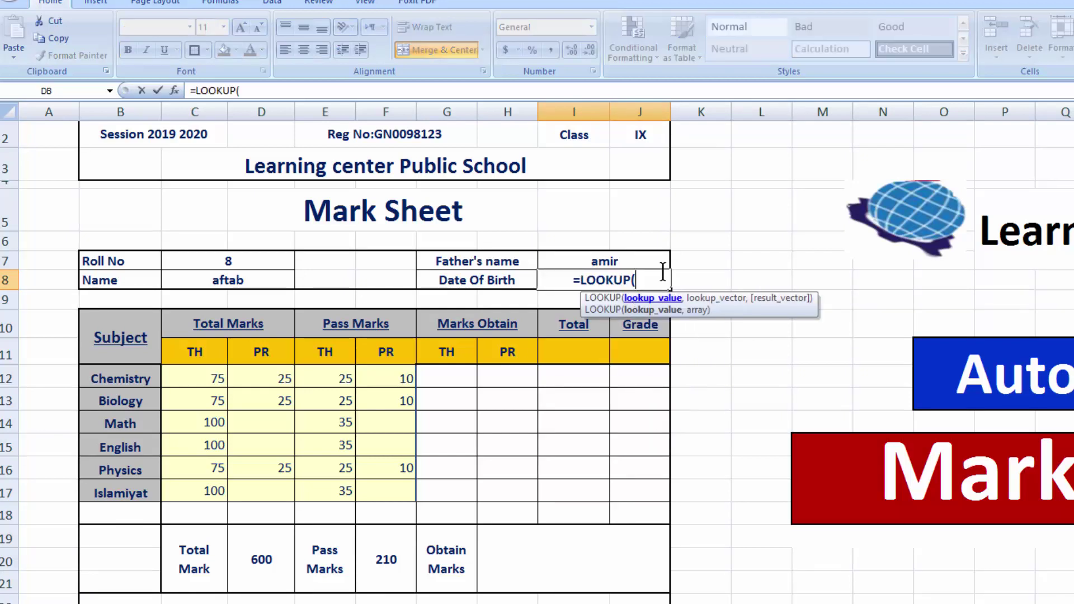
{"action": "left_click", "coordinate": [230, 263]}
{"action": "type", "text": ","}
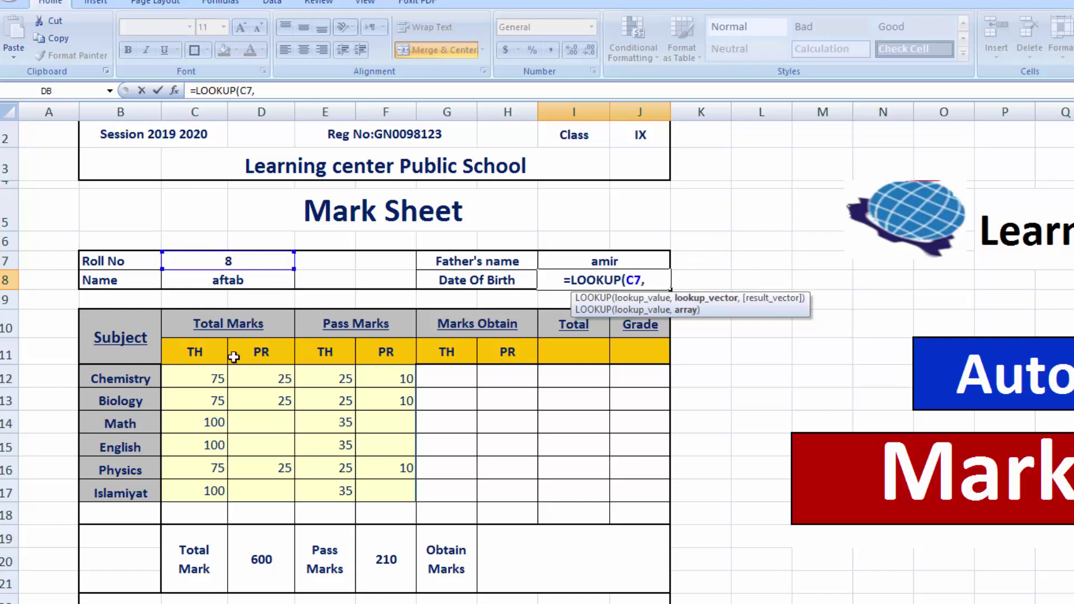
{"action": "left_click", "coordinate": [179, 603]}
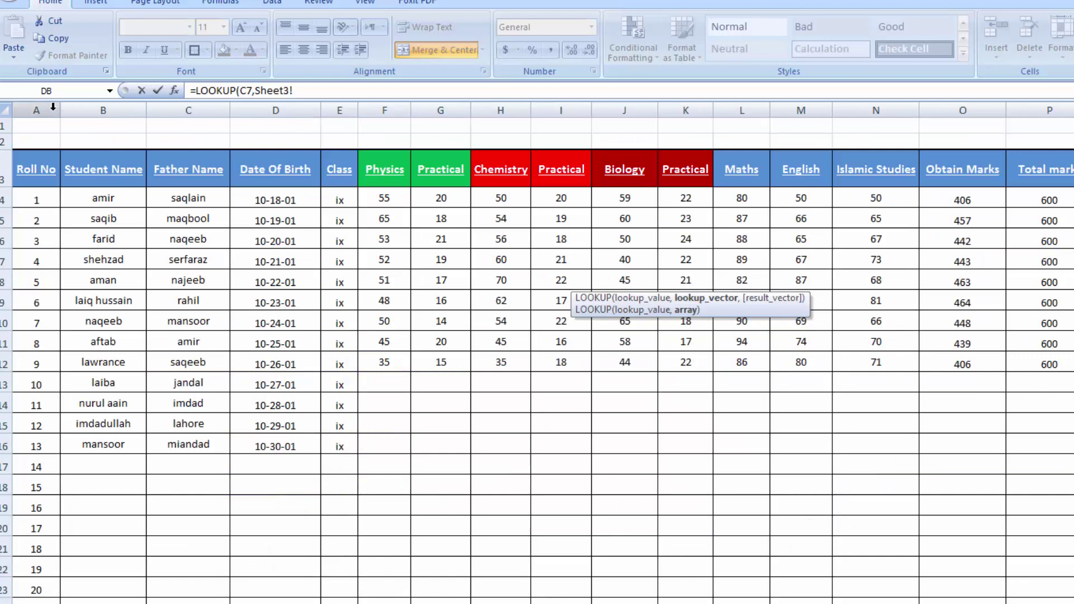
{"action": "left_click_drag", "start_coordinate": [50, 110], "coordinate": [1073, 90]}
{"action": "type", "text": ","}
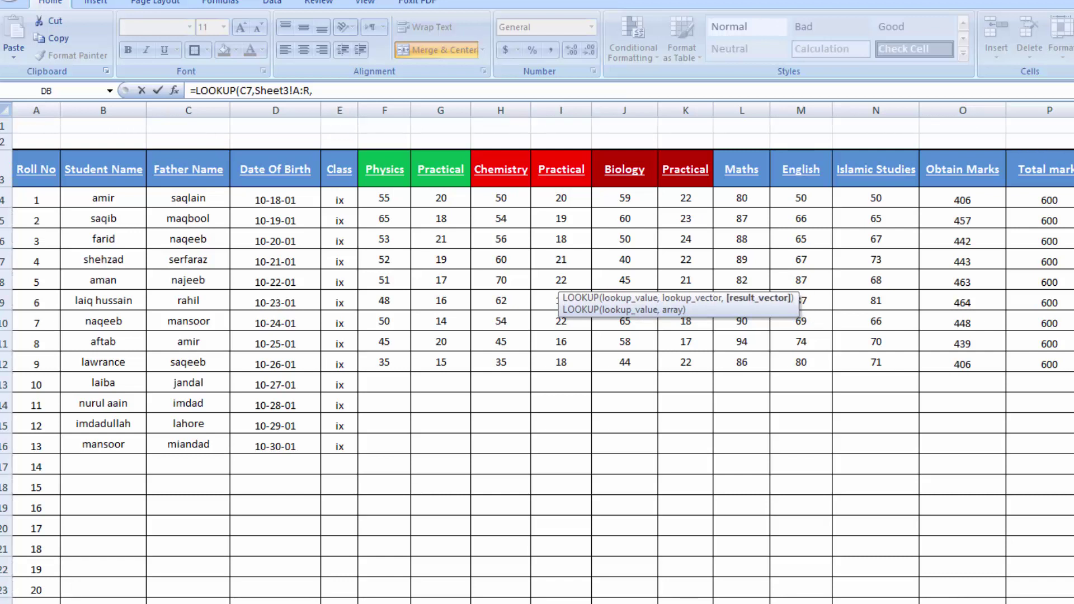
{"action": "left_click", "coordinate": [286, 106]}
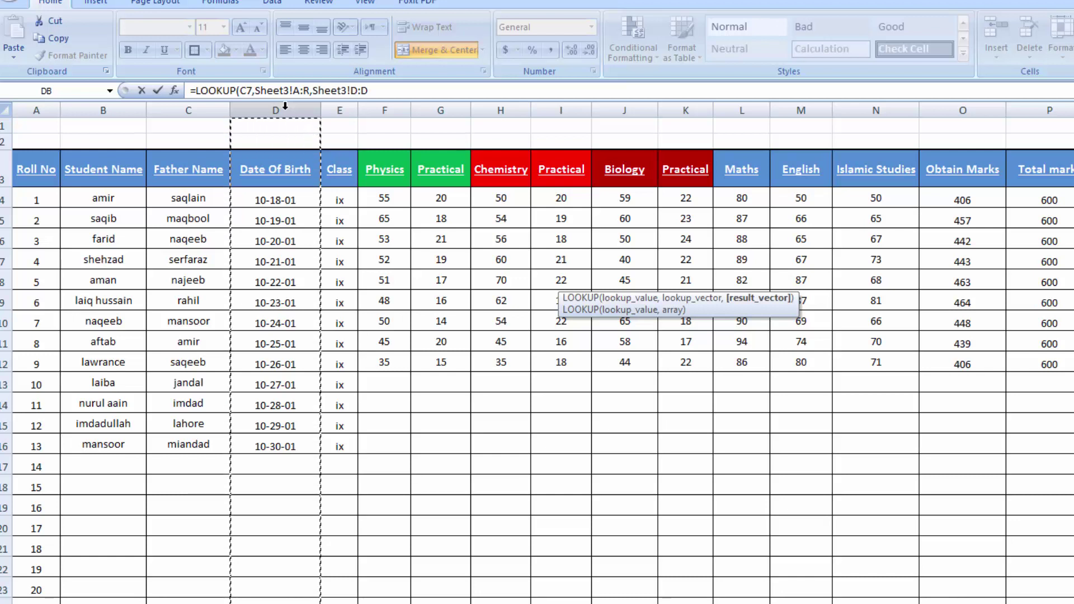
{"action": "key", "text": "Return"}
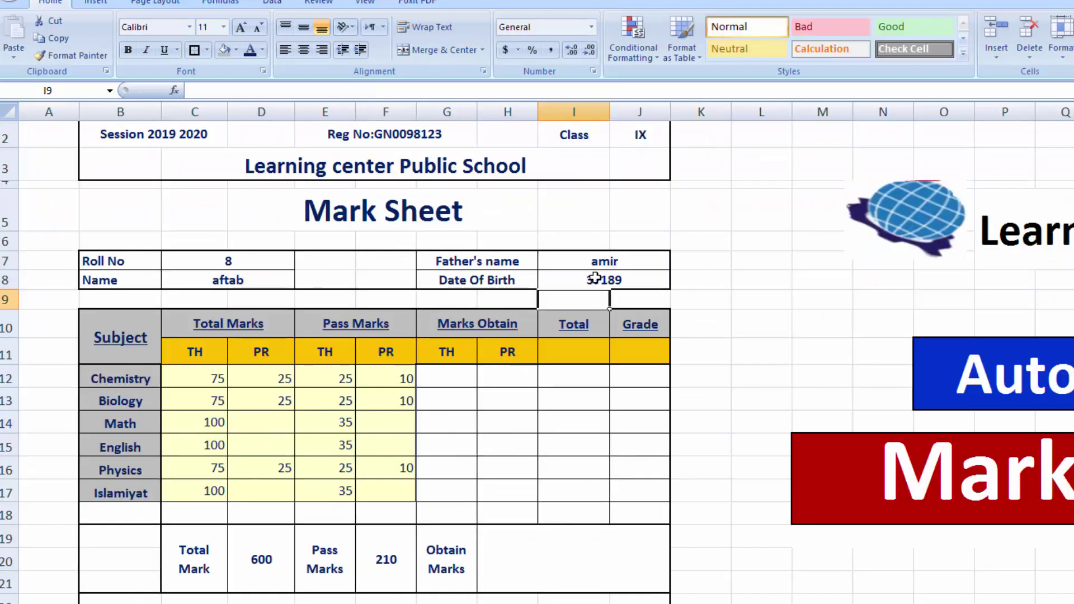
- Format the Date Of Birth cell I8 as Short Date and compare it with the student list on Sheet3
{"action": "left_click", "coordinate": [627, 280]}
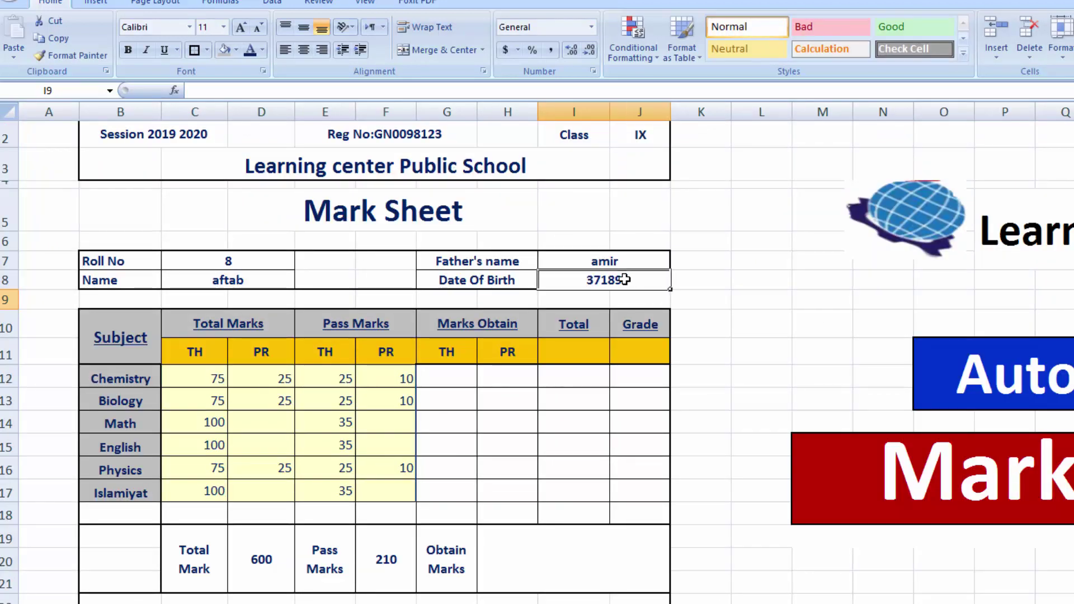
{"action": "left_click", "coordinate": [591, 28]}
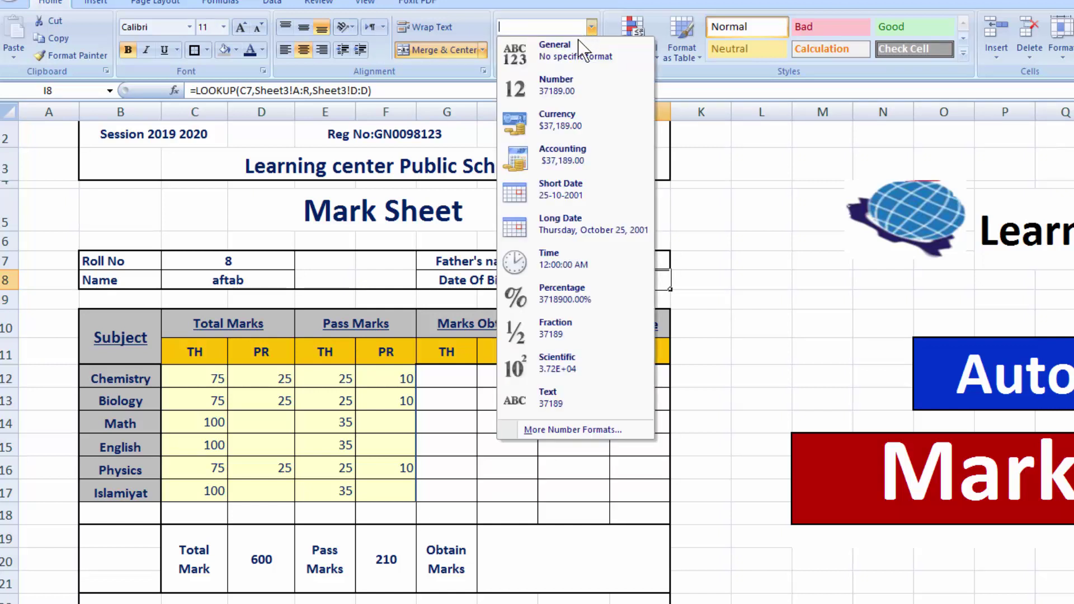
{"action": "left_click", "coordinate": [556, 189]}
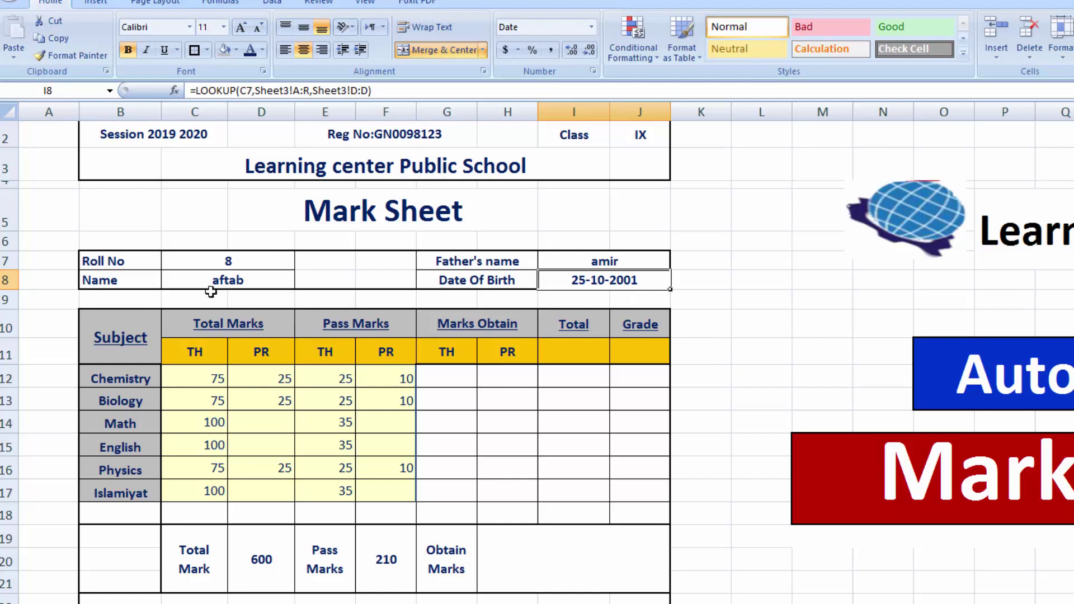
{"action": "left_click", "coordinate": [279, 603]}
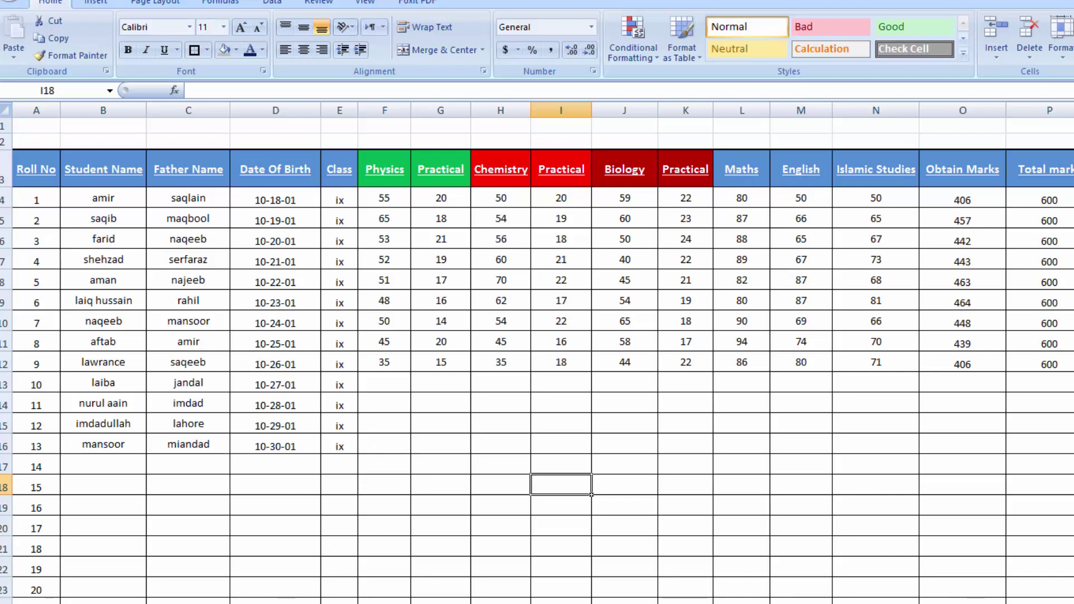
{"action": "left_click", "coordinate": [268, 603]}
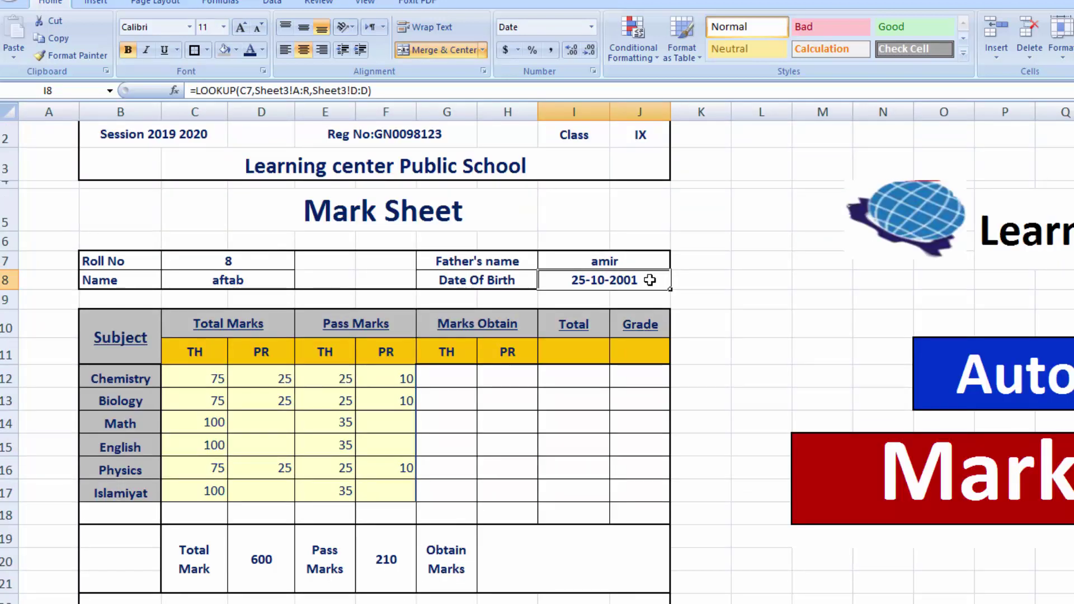
- Set the roll number in C7 to 9 to test the name, father's name and birth date lookups
{"action": "left_click", "coordinate": [233, 265]}
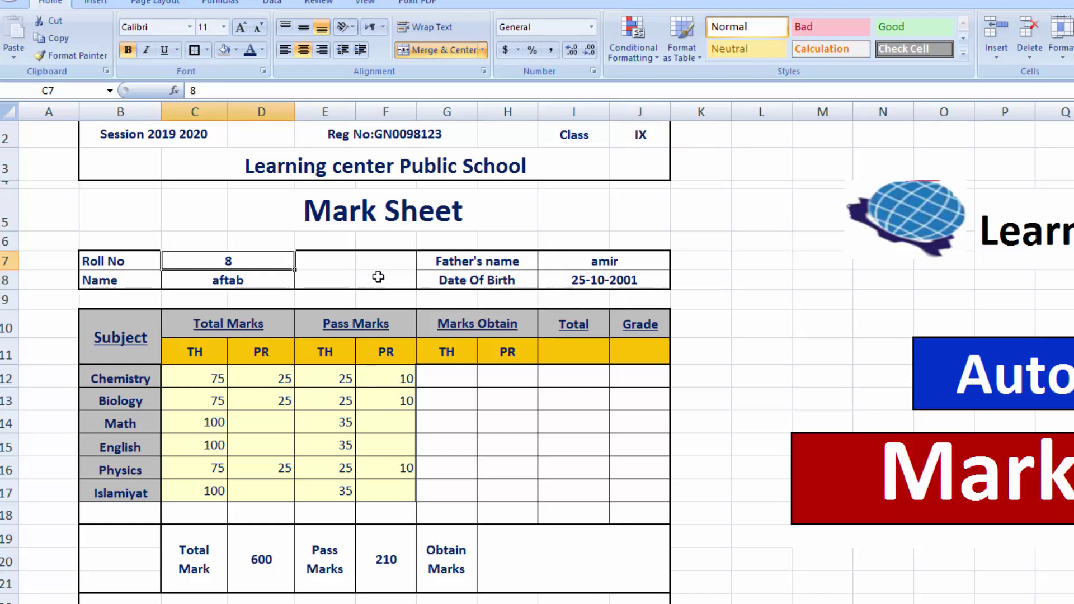
{"action": "type", "text": "9"}
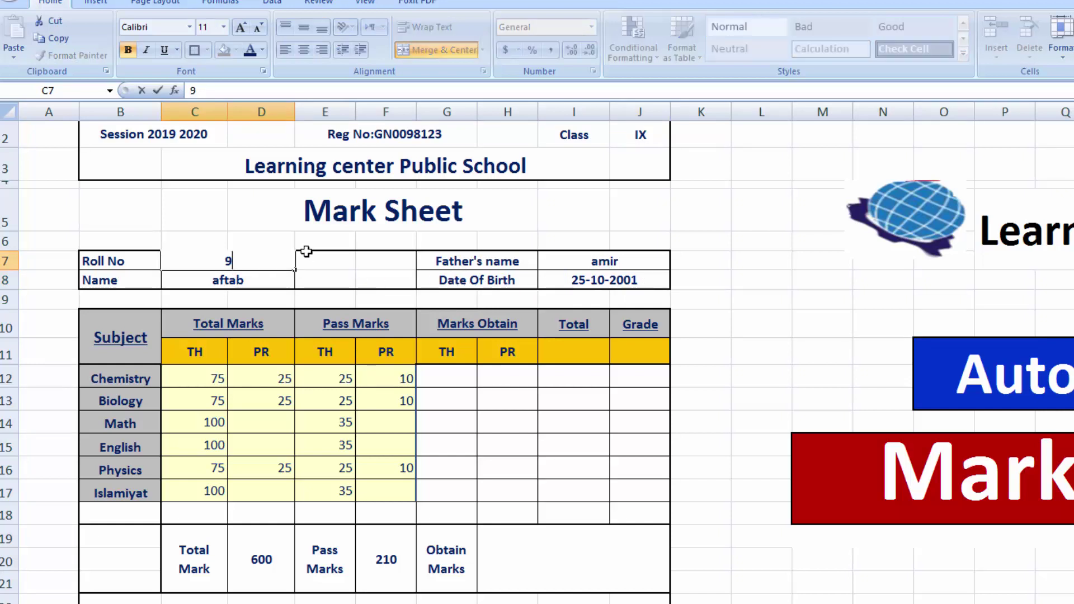
{"action": "left_click", "coordinate": [306, 253]}
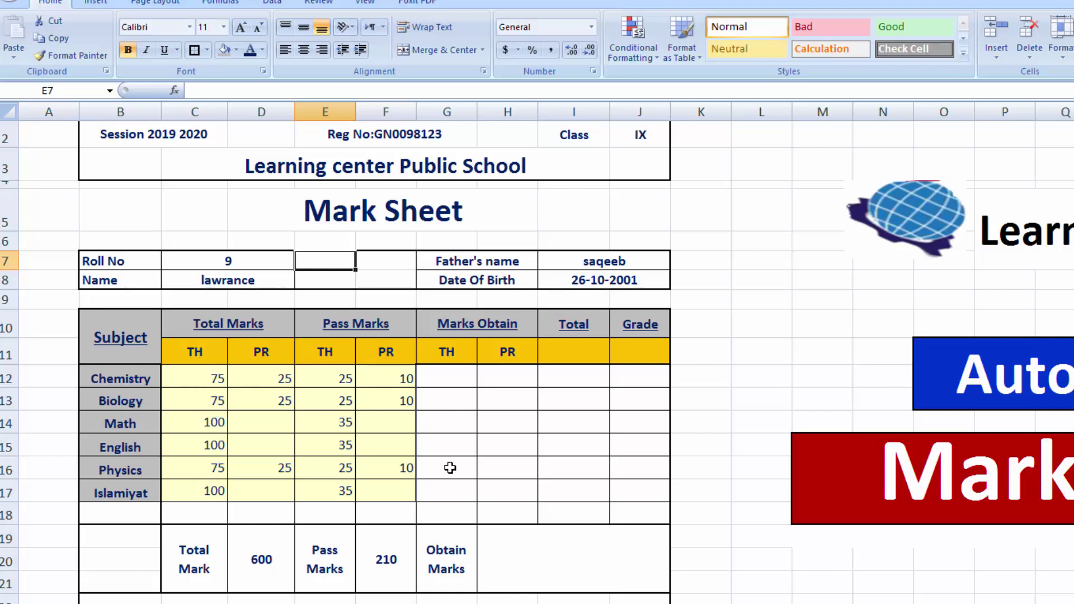
- Enter =LOOKUP(C7,Sheet3!A:R,Sheet3!H:H) in Chemistry theory marks cell G12 and compare the mark with the student list on Sheet3
{"action": "left_click", "coordinate": [450, 380]}
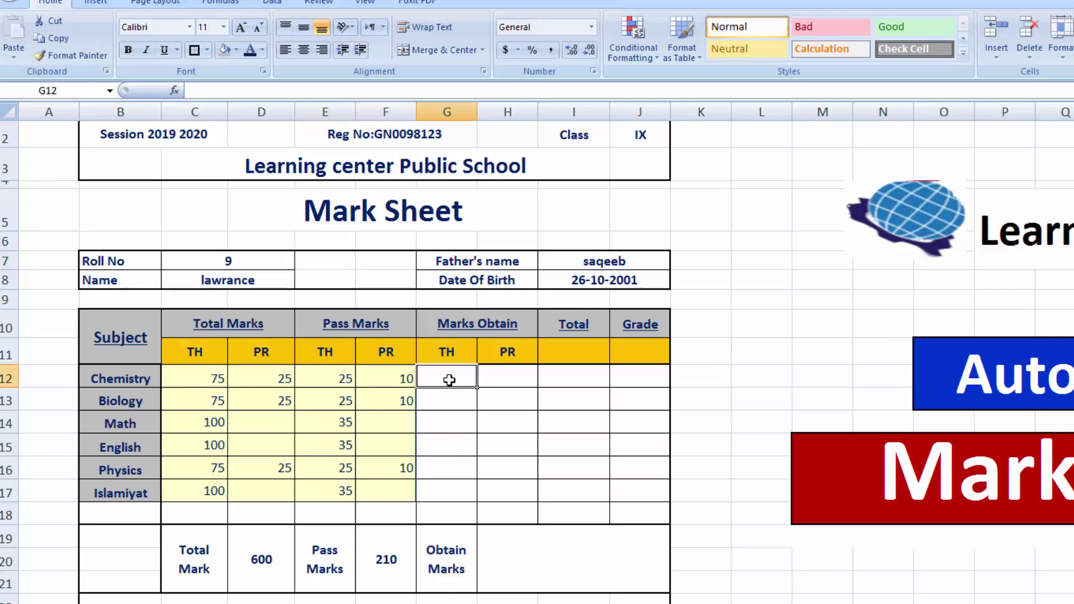
{"action": "type", "text": "="}
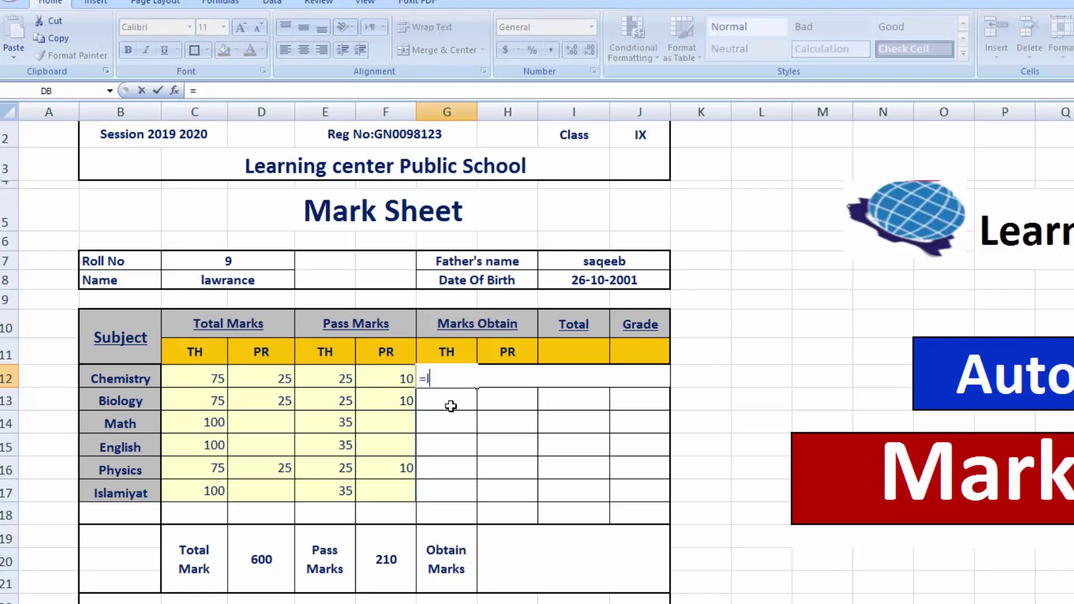
{"action": "type", "text": "look"}
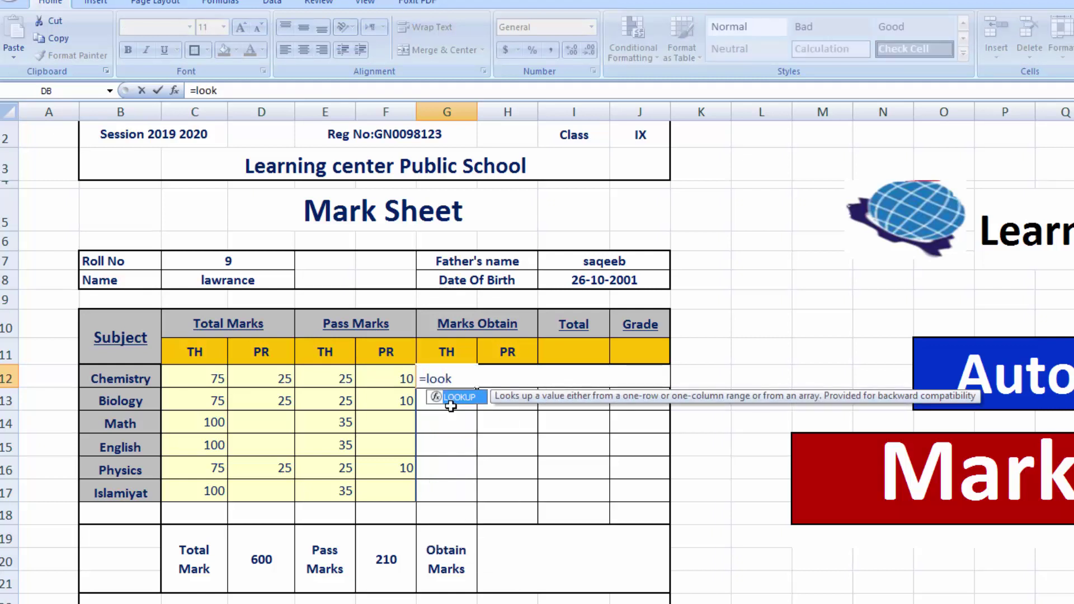
{"action": "type", "text": "up("}
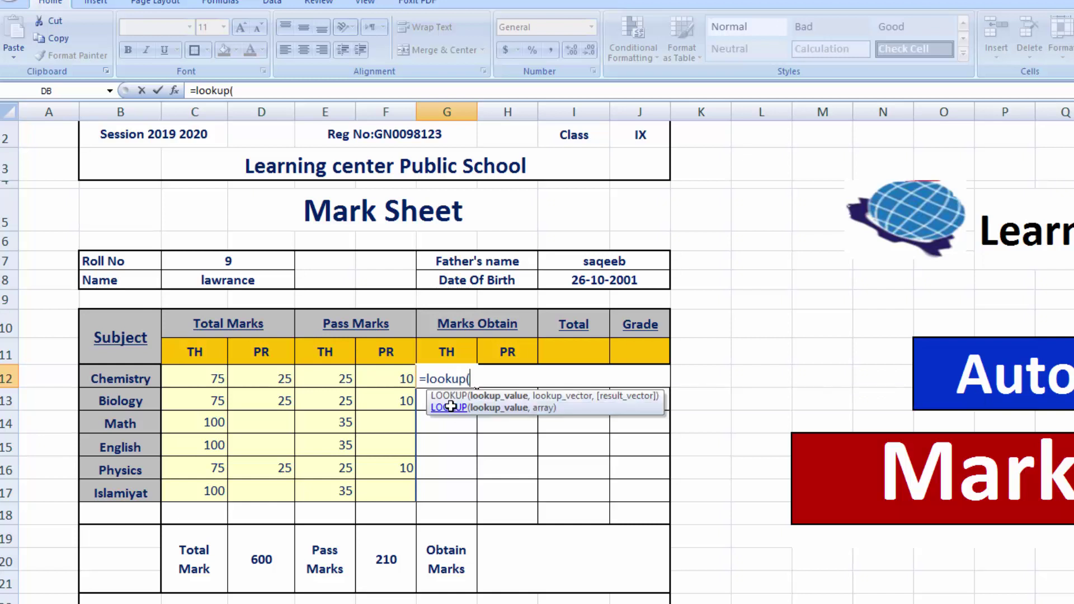
{"action": "left_click", "coordinate": [242, 261]}
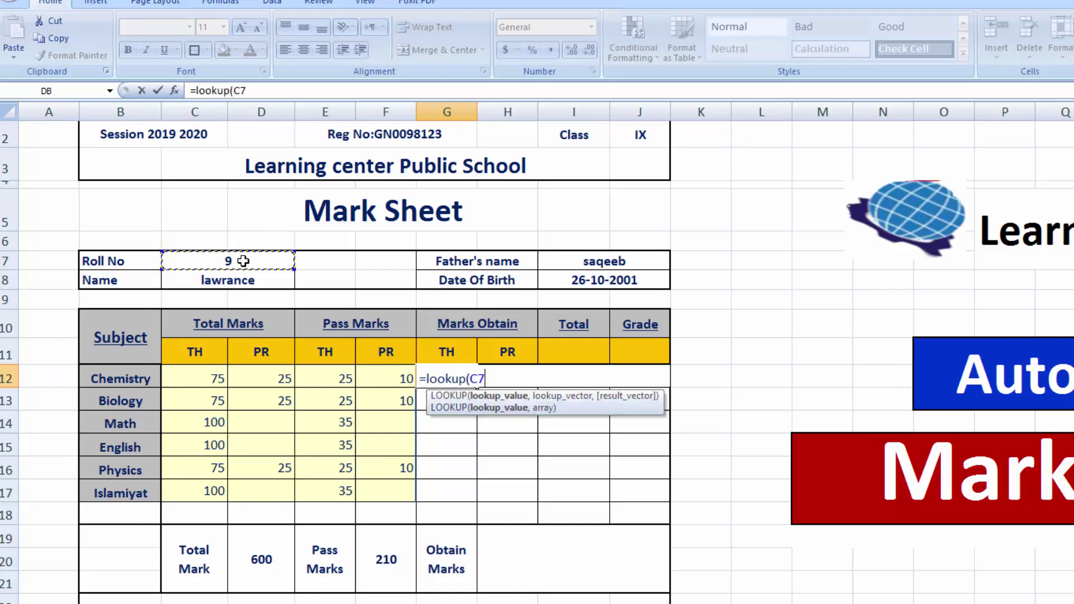
{"action": "type", "text": ","}
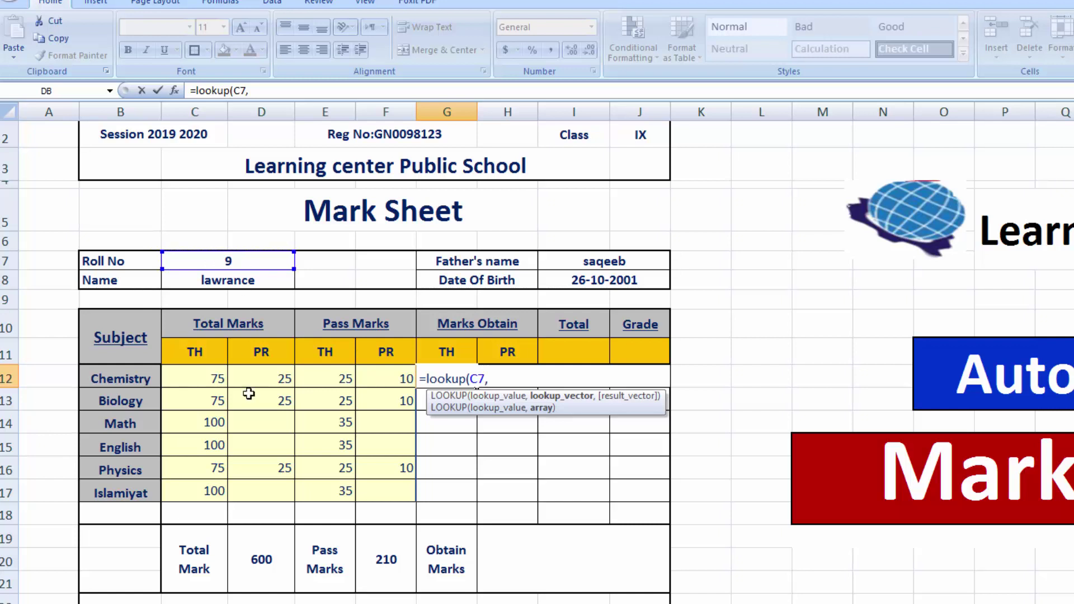
{"action": "left_click", "coordinate": [163, 603]}
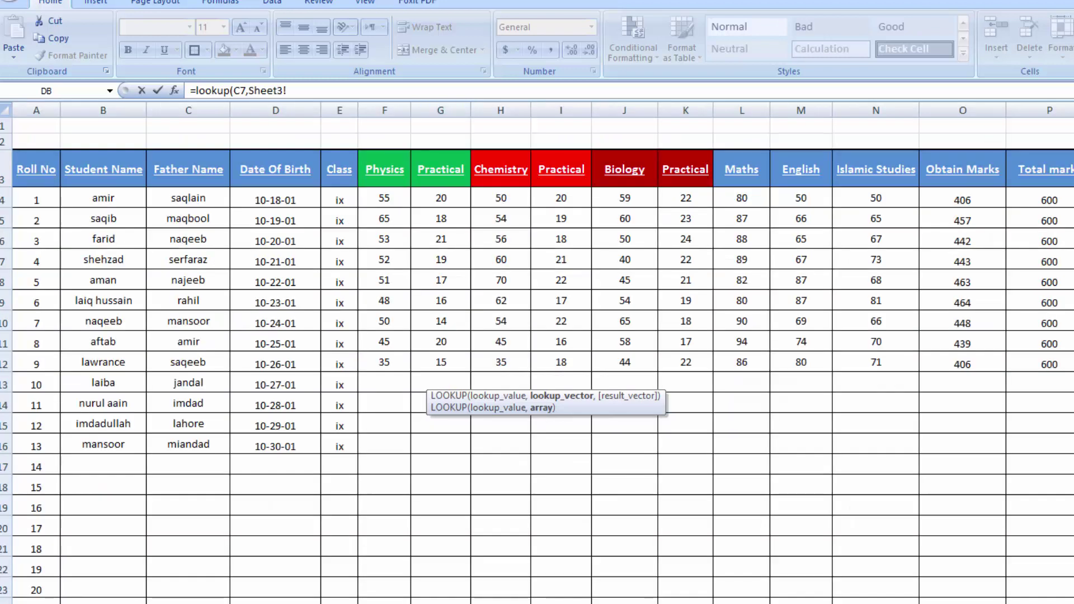
{"action": "left_click", "coordinate": [52, 108]}
{"action": "left_click_drag", "start_coordinate": [51, 108], "coordinate": [1072, 108]}
{"action": "type", "text": ","}
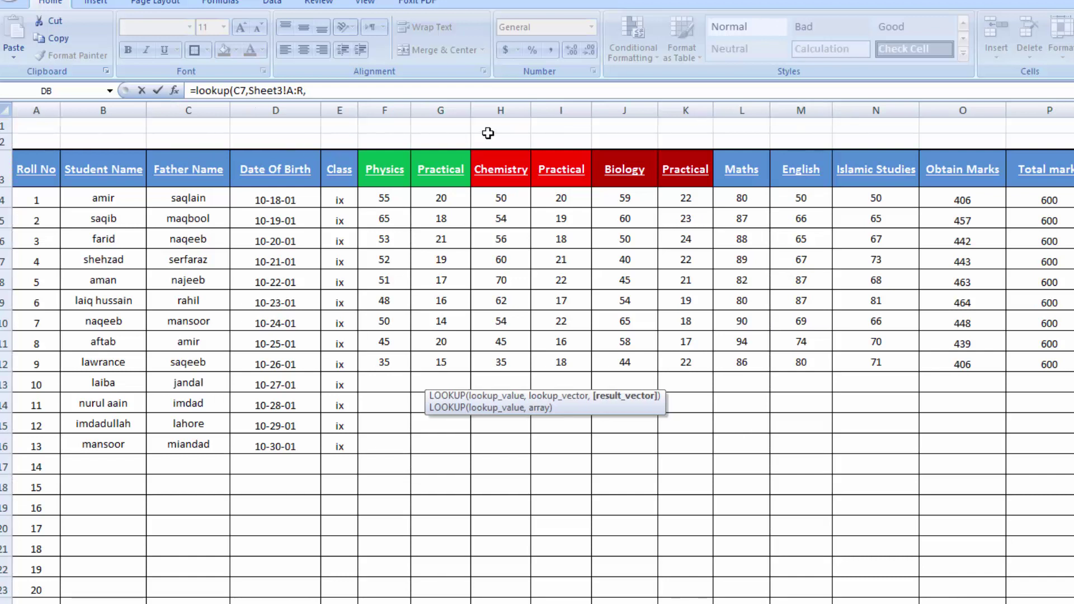
{"action": "left_click", "coordinate": [500, 104]}
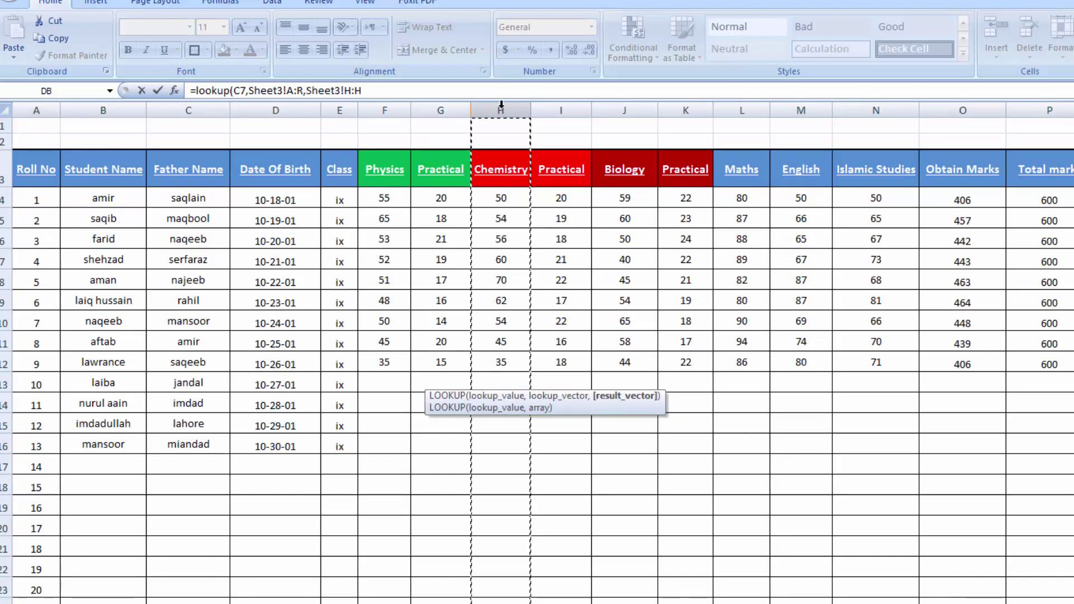
{"action": "key", "text": "Return"}
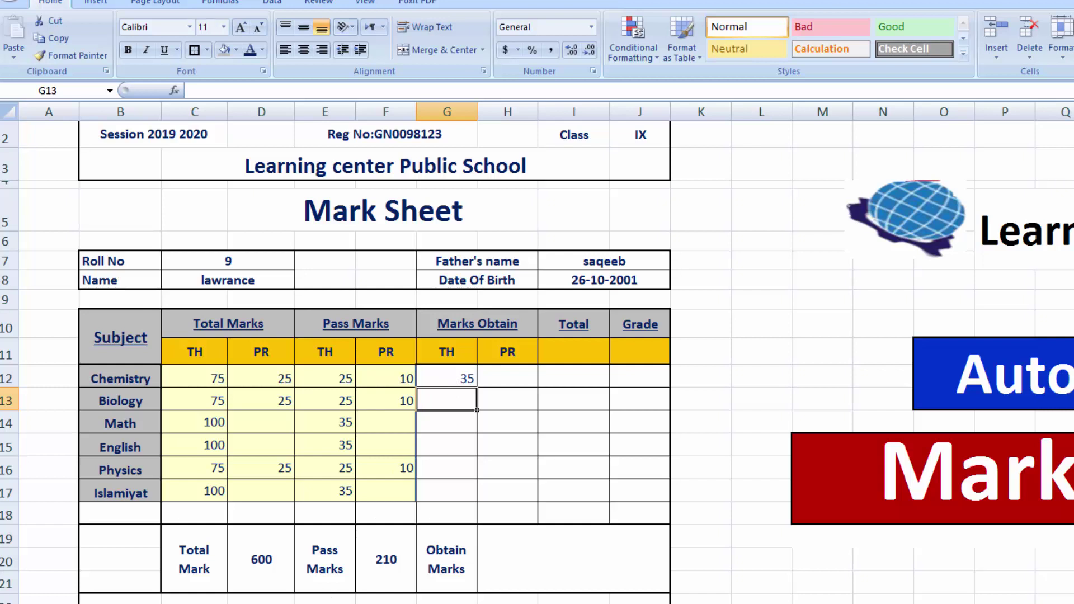
{"action": "left_click", "coordinate": [190, 603]}
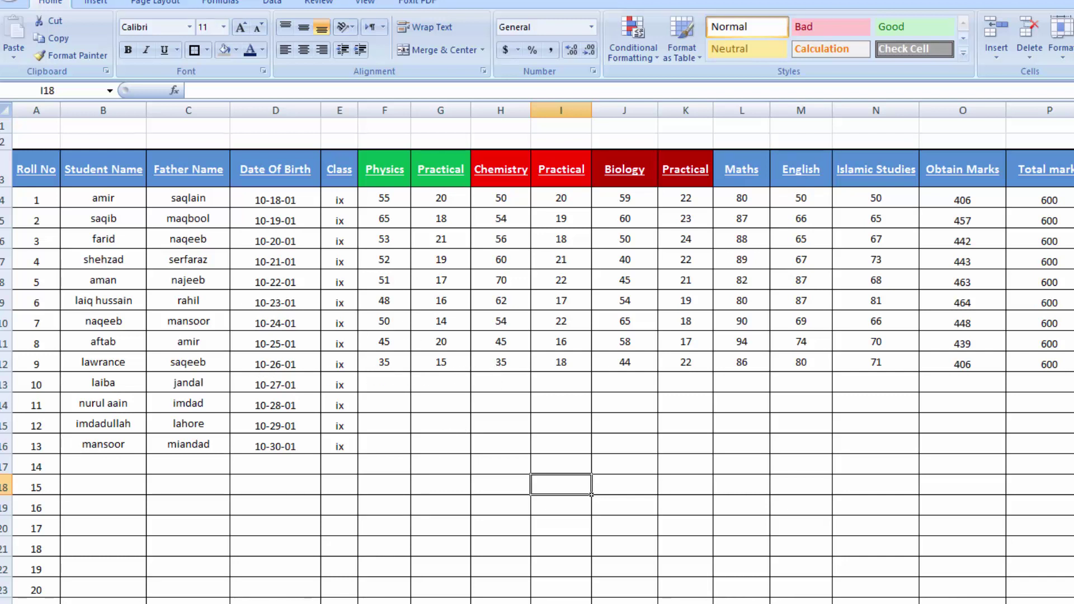
{"action": "left_click", "coordinate": [106, 603]}
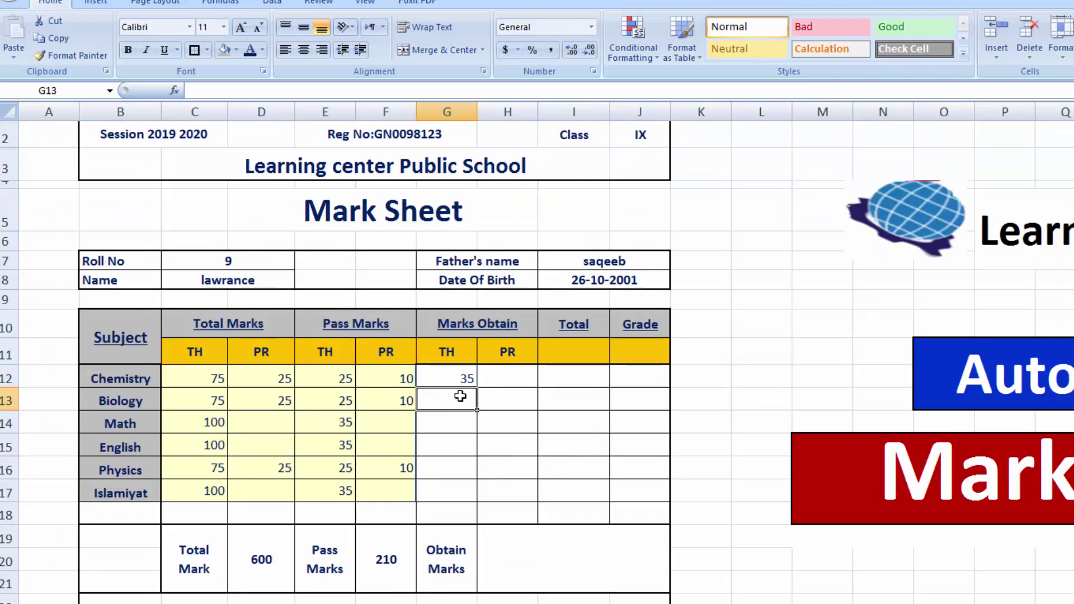
- Enter =LOOKUP(C7,Sheet3!A:R,Sheet3!J:J) in Biology obtained theory marks cell G13 to fetch the mark by roll number
{"action": "type", "text": "=look"}
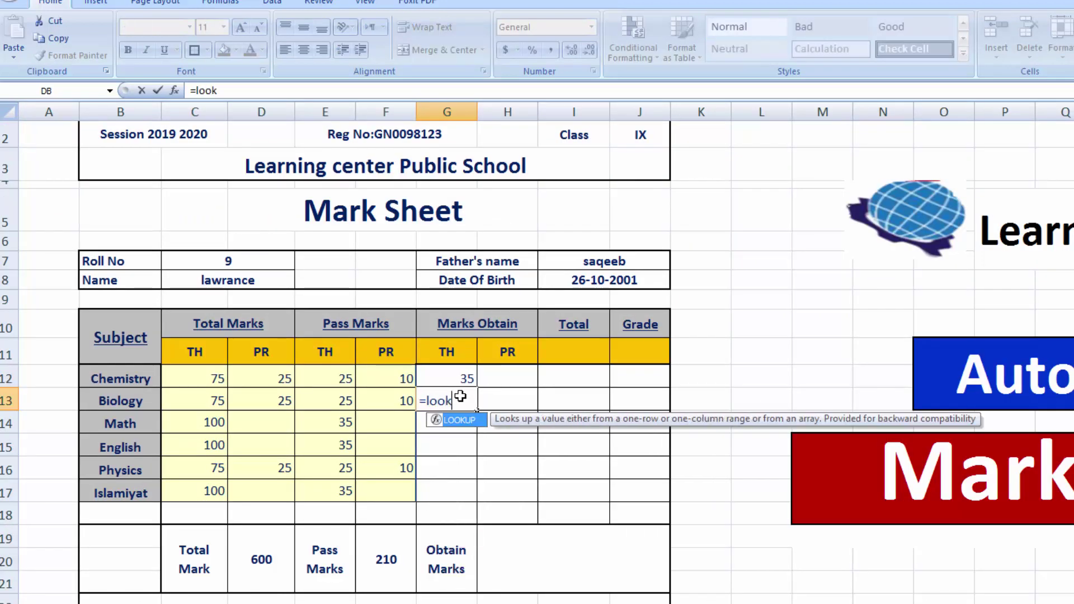
{"action": "type", "text": "up("}
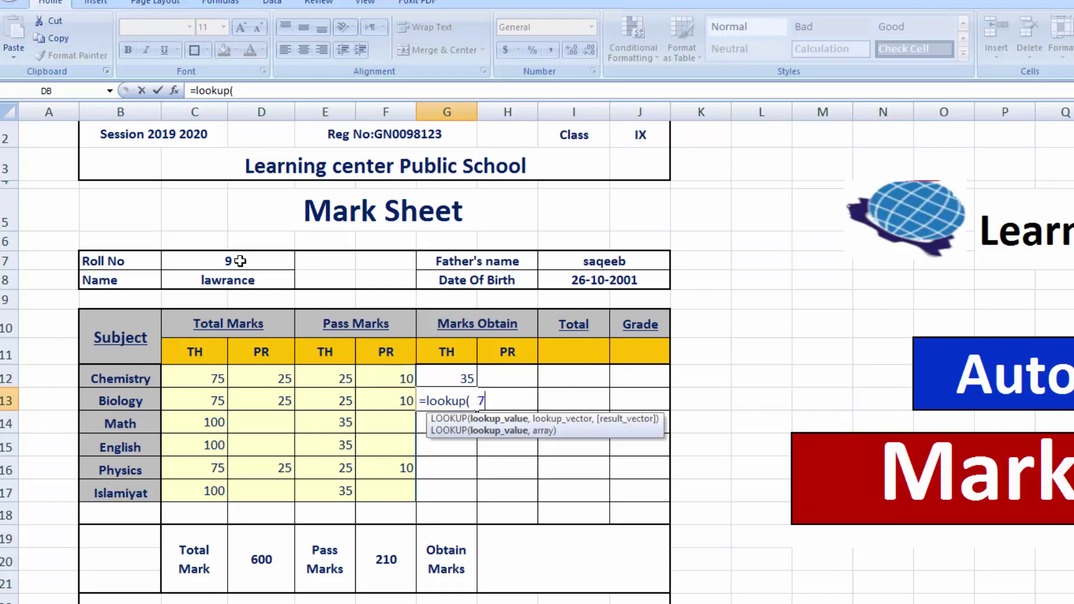
{"action": "left_click", "coordinate": [239, 260]}
{"action": "type", "text": ","}
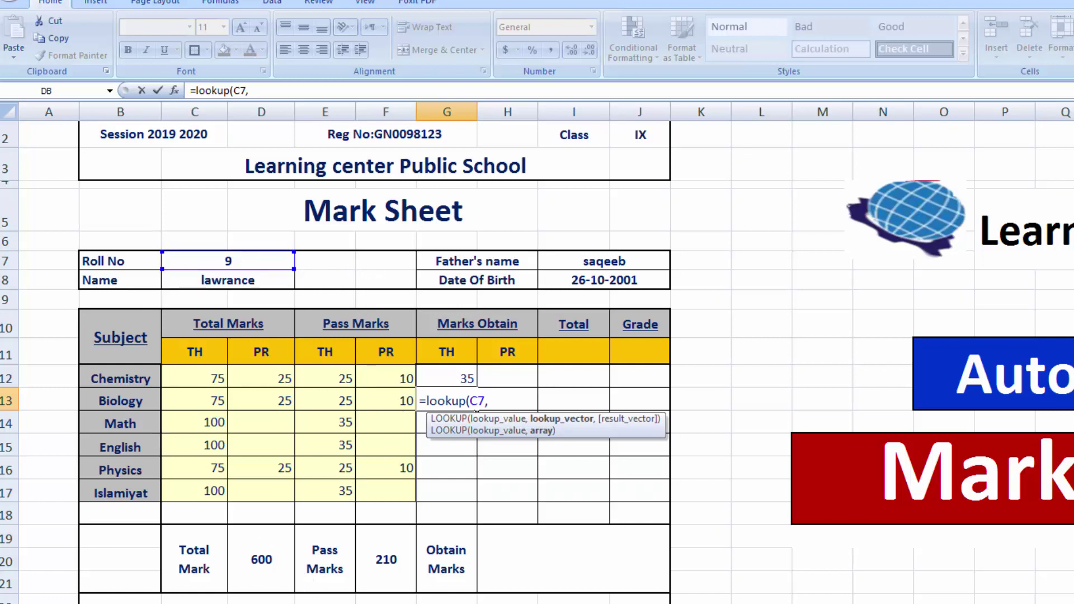
{"action": "left_click", "coordinate": [325, 603]}
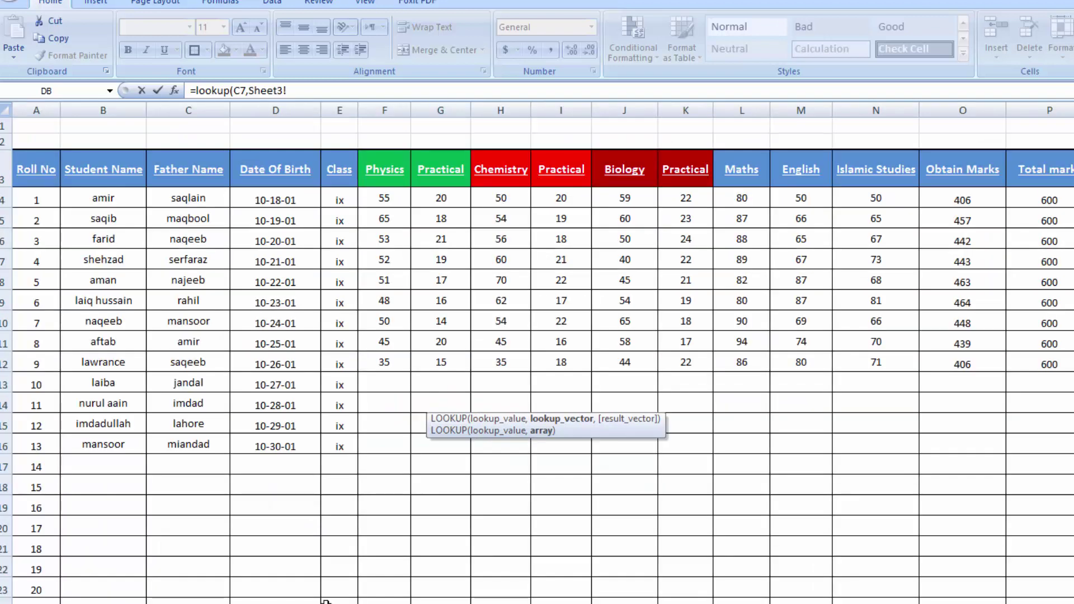
{"action": "left_click", "coordinate": [30, 107]}
{"action": "left_click_drag", "start_coordinate": [30, 107], "coordinate": [1073, 107]}
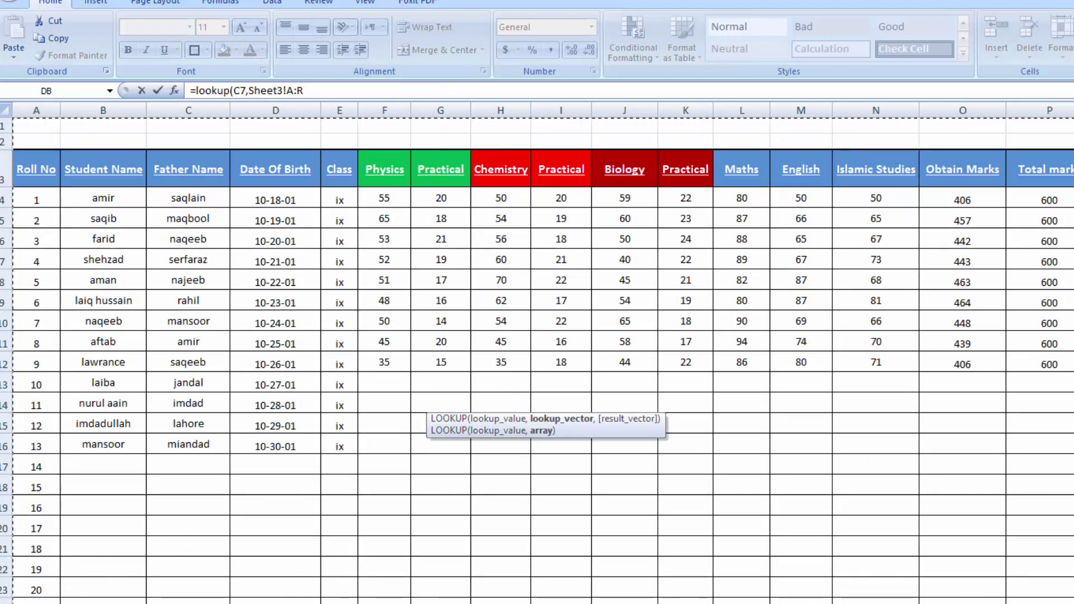
{"action": "type", "text": ","}
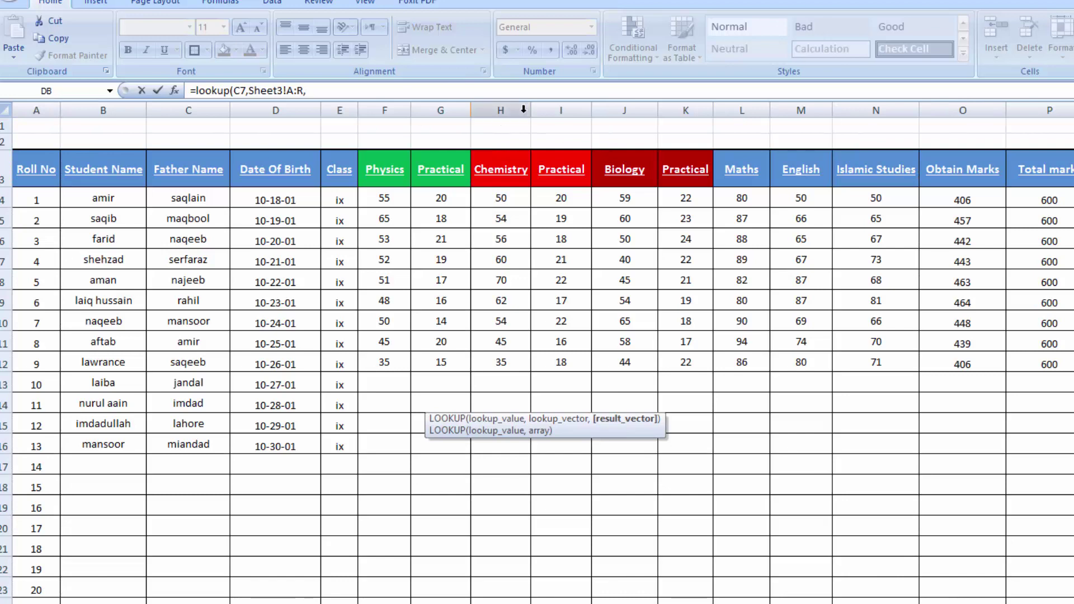
{"action": "left_click", "coordinate": [621, 99]}
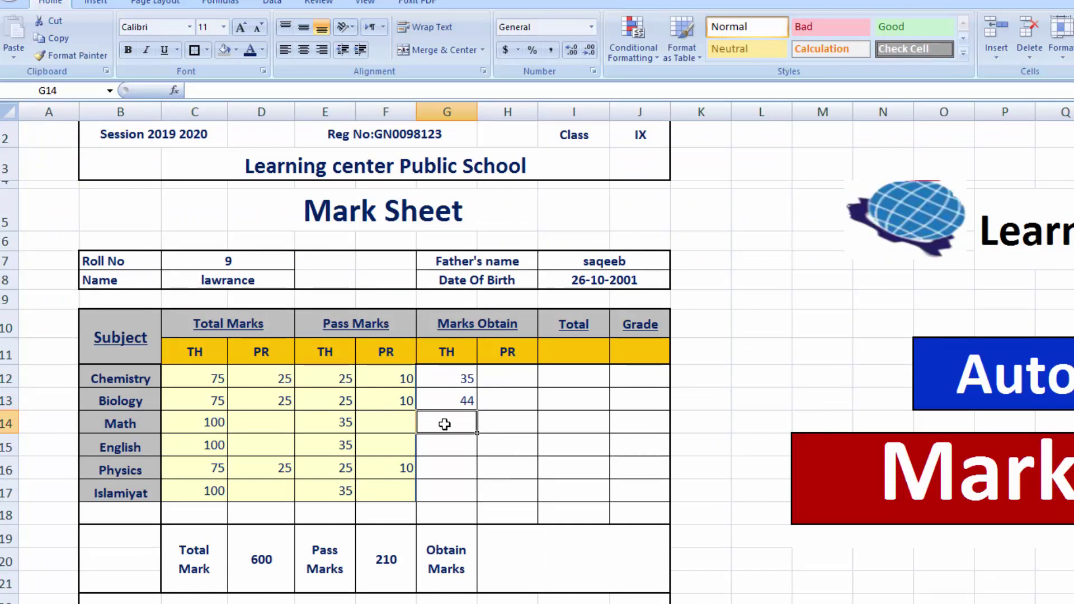
- Enter =LOOKUP(C7,Sheet3!A:R,Sheet3!L:L) in Math obtained theory marks cell G14 to fetch the Maths mark by roll number
{"action": "type", "text": "=loo"}
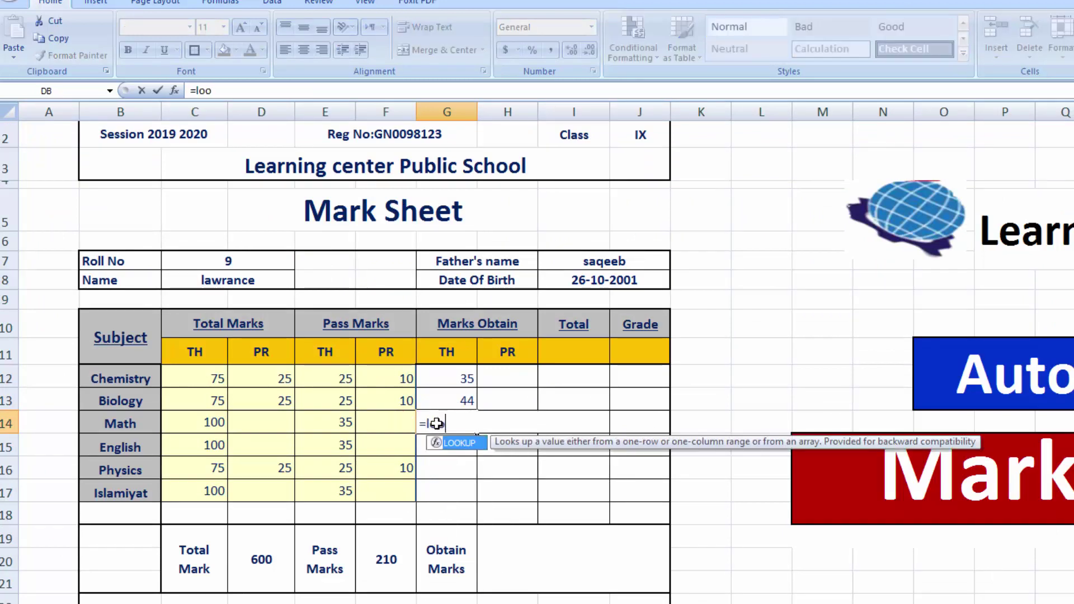
{"action": "type", "text": "kup("}
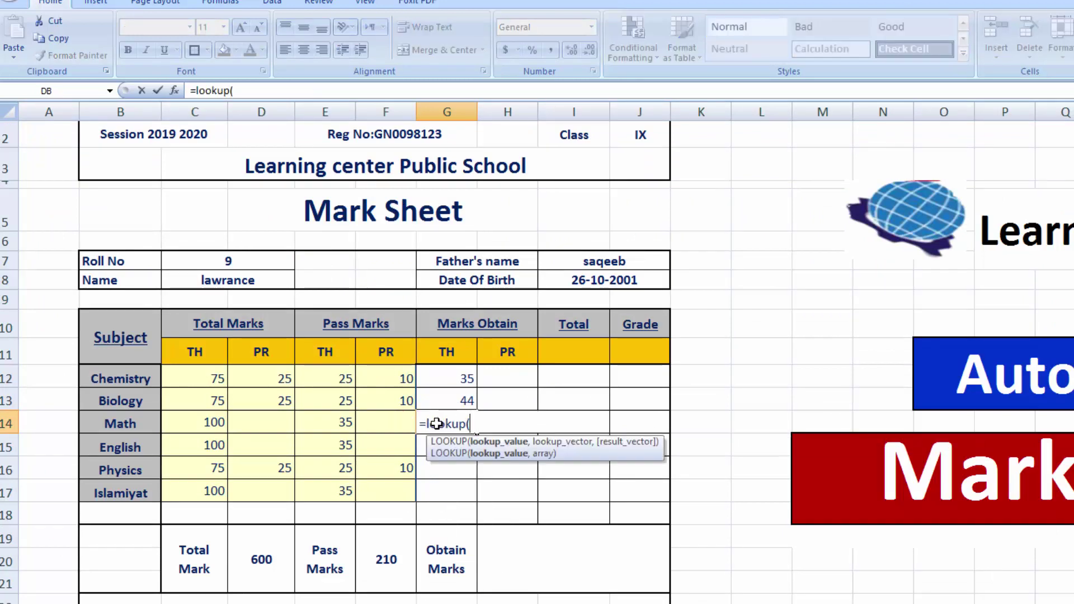
{"action": "left_click", "coordinate": [222, 254]}
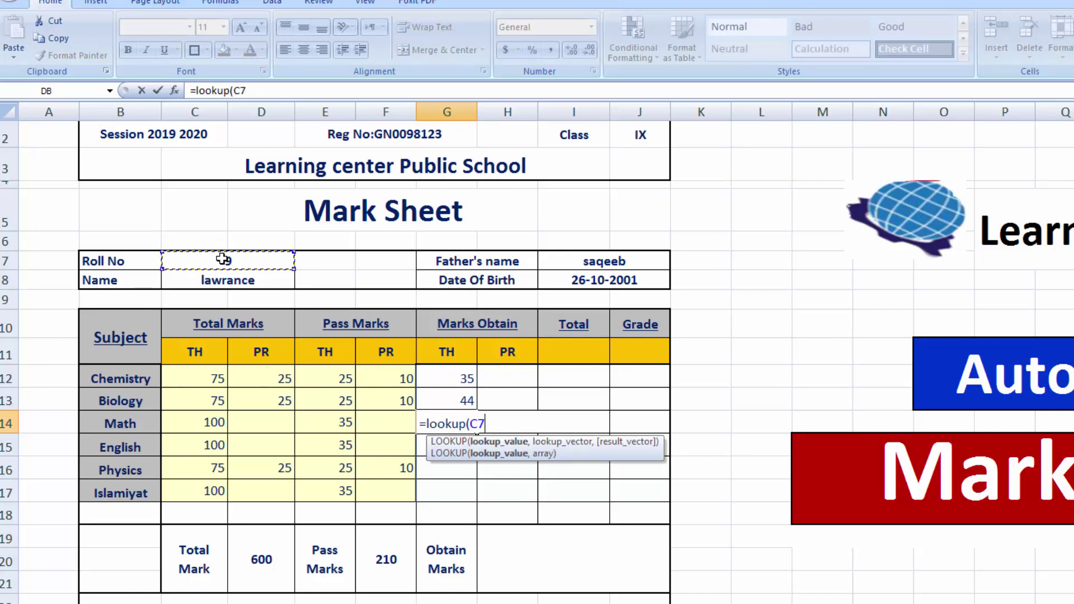
{"action": "type", "text": ","}
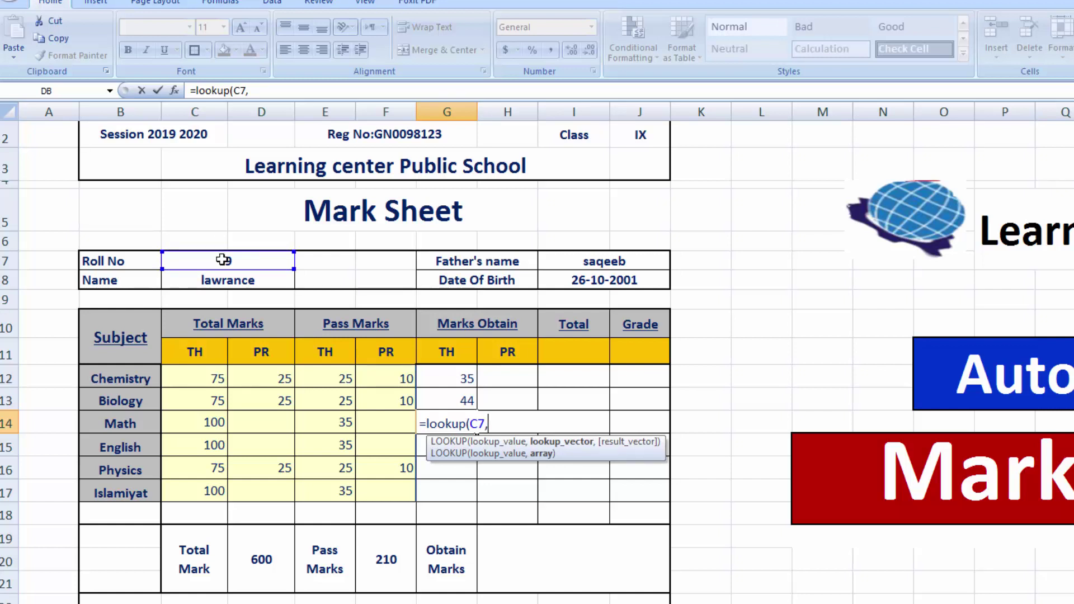
{"action": "left_click", "coordinate": [252, 603]}
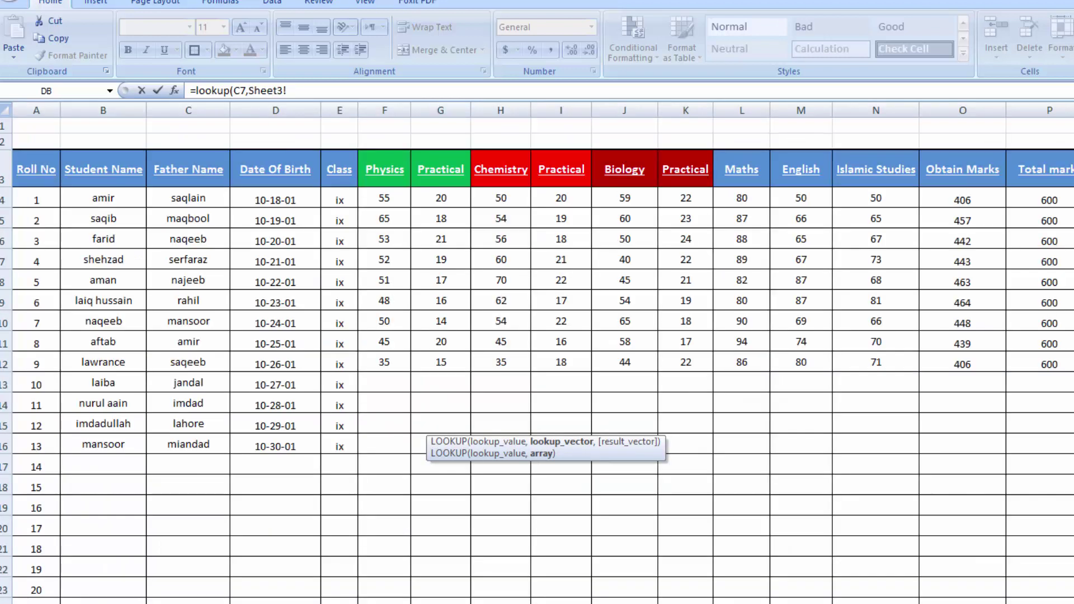
{"action": "left_click_drag", "start_coordinate": [48, 110], "coordinate": [1071, 110]}
{"action": "type", "text": ","}
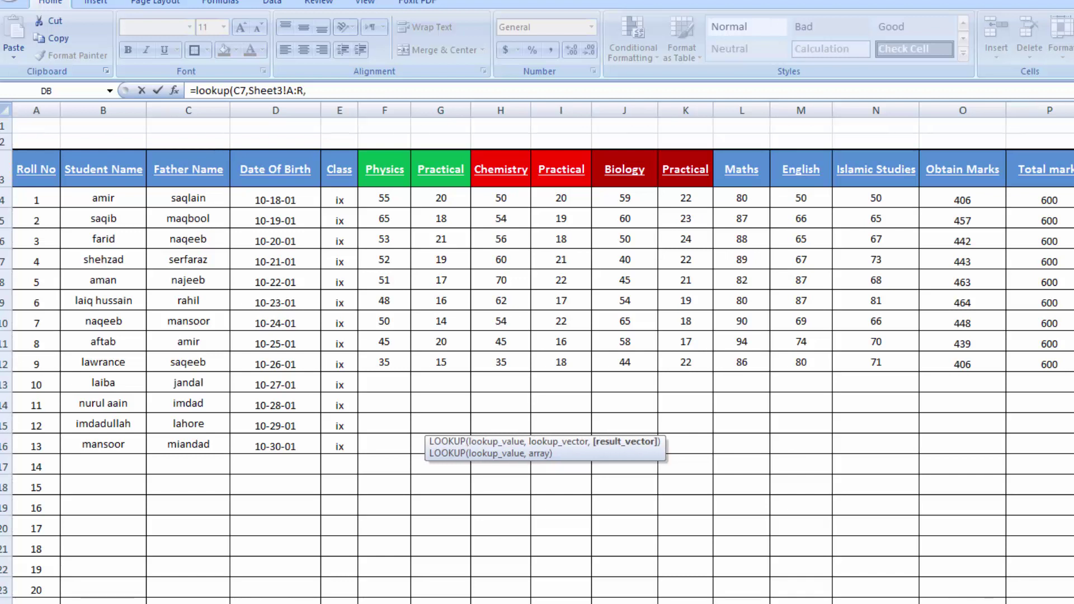
{"action": "left_click", "coordinate": [748, 107]}
{"action": "key", "text": "Return"}
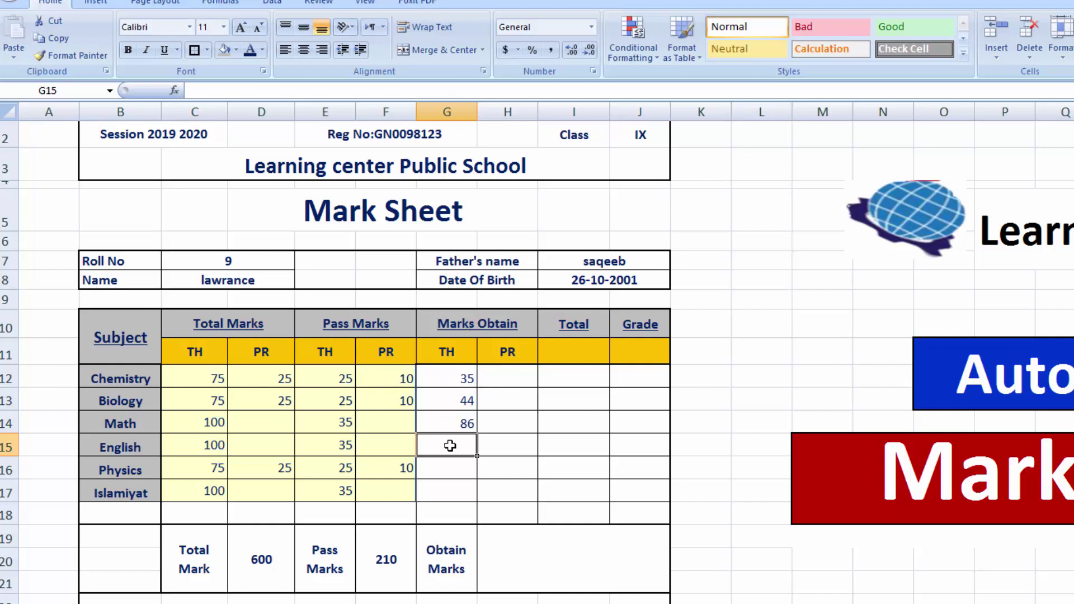
- Enter =LOOKUP(C7,Sheet3!A:R,Sheet3!M:M) in English obtained theory marks cell G15 to fetch the mark by roll number
{"action": "type", "text": "=look"}
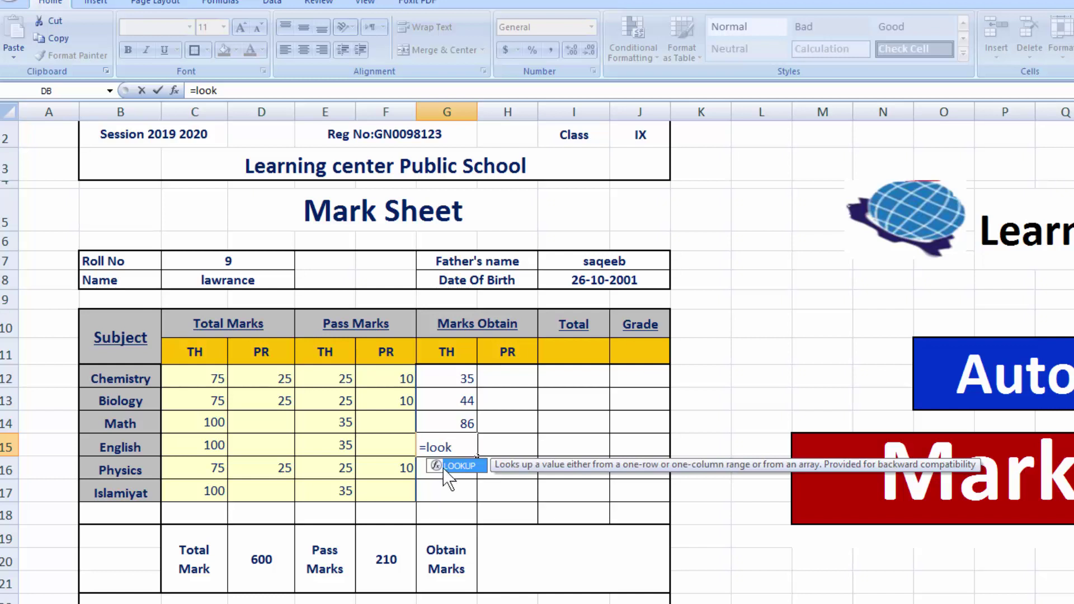
{"action": "double_click", "coordinate": [444, 469]}
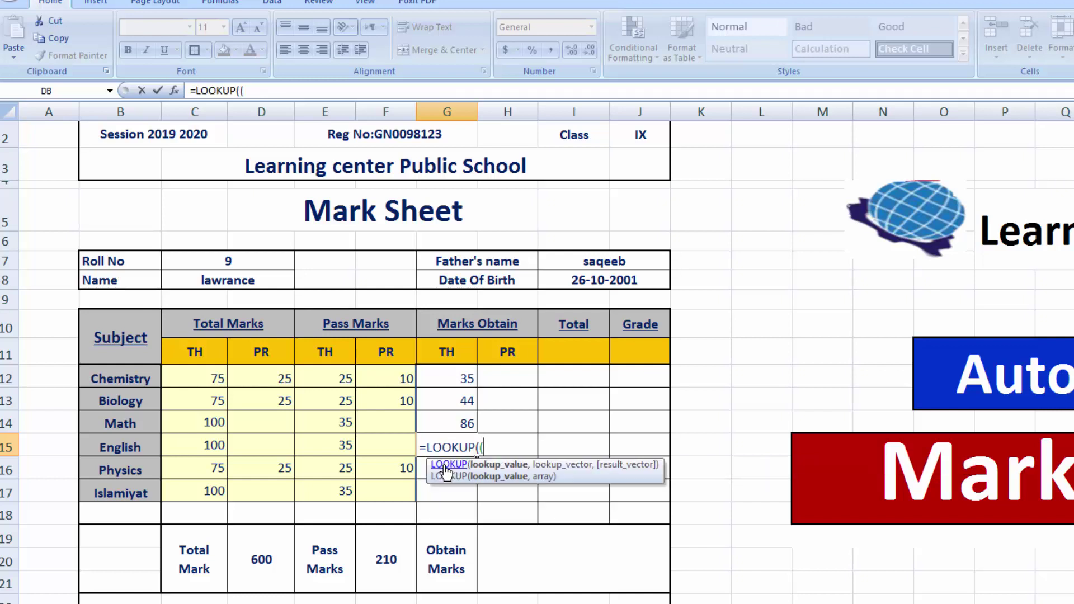
{"action": "key", "text": "BackSpace"}
{"action": "left_click", "coordinate": [242, 259]}
{"action": "type", "text": ","}
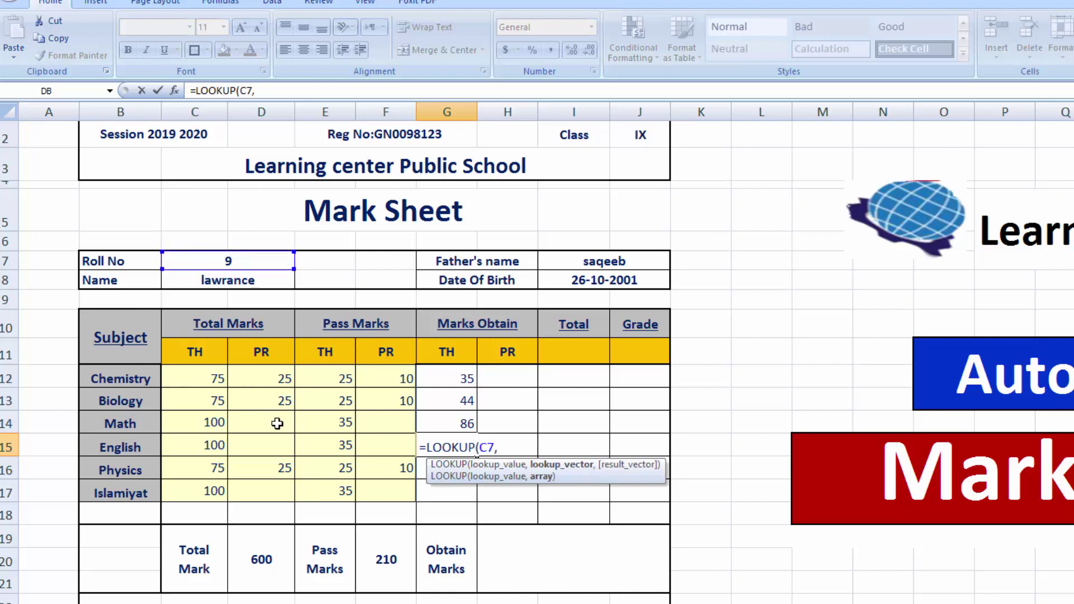
{"action": "left_click", "coordinate": [210, 603]}
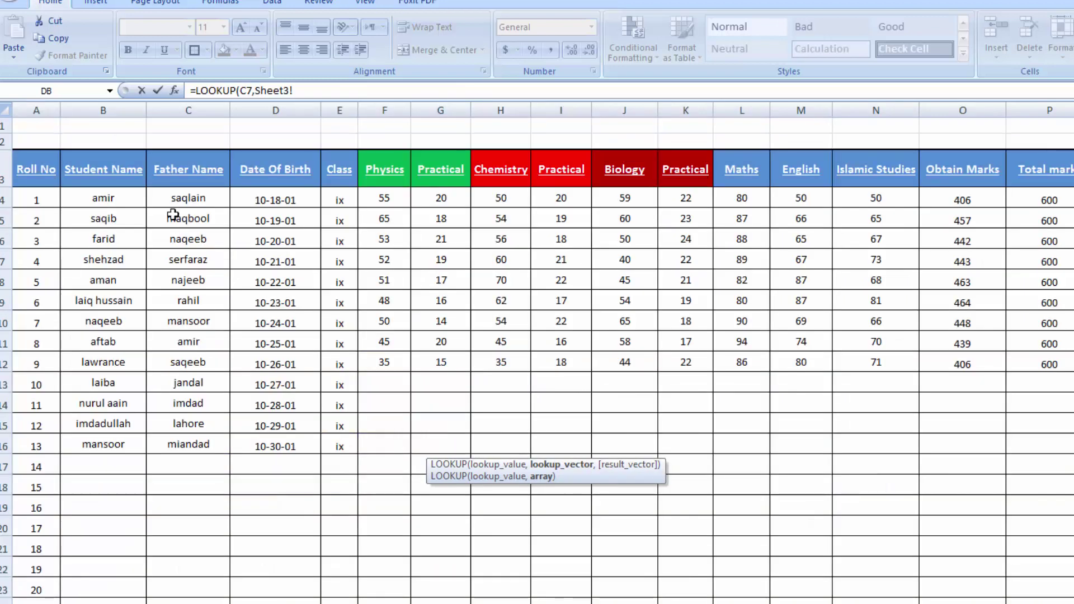
{"action": "left_click_drag", "start_coordinate": [34, 101], "coordinate": [1073, 106]}
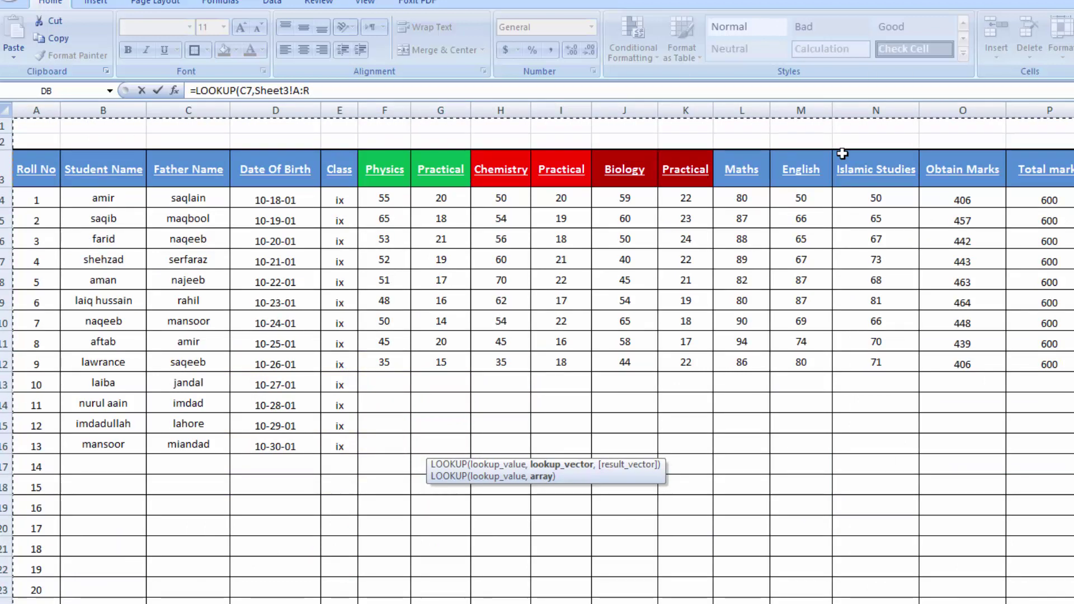
{"action": "type", "text": ","}
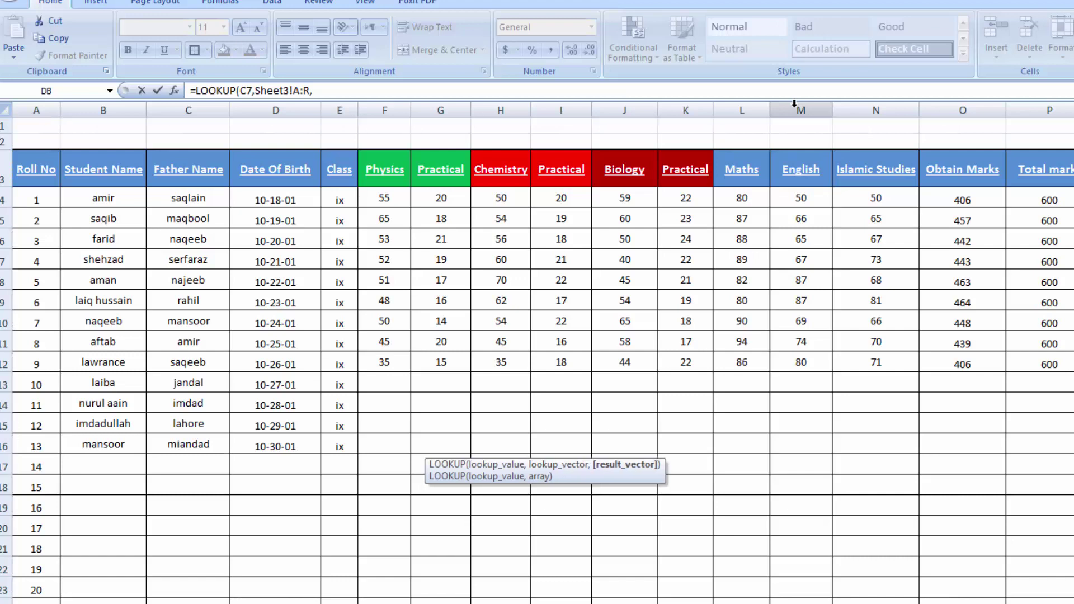
{"action": "left_click", "coordinate": [793, 104]}
{"action": "key", "text": "Return"}
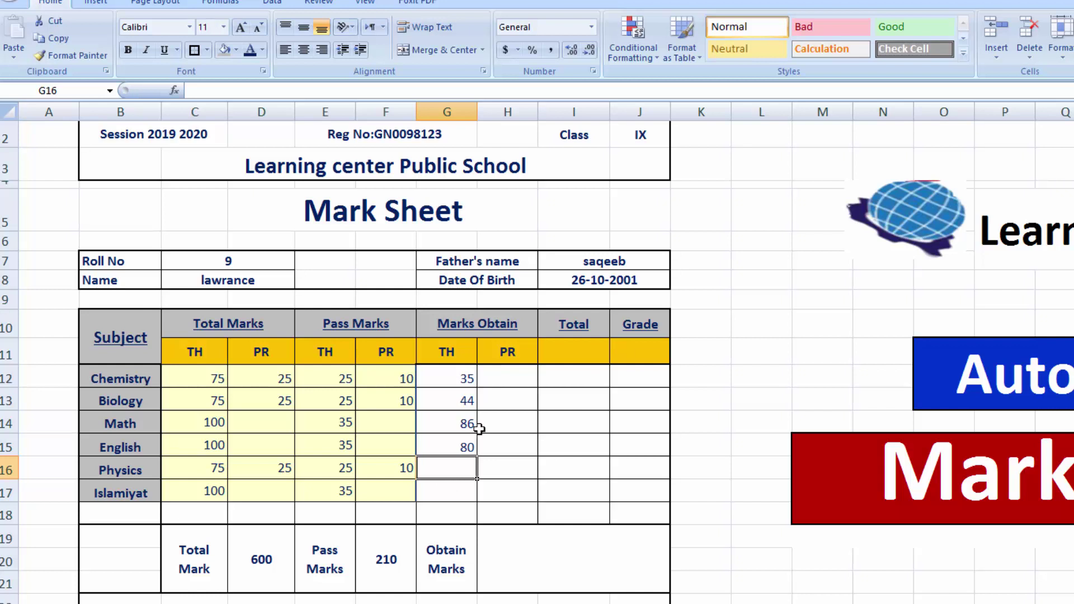
- Enter =LOOKUP(C7,Sheet3!A:R,Sheet3!F:F) in Physics obtained theory marks cell G16 to fetch the mark by roll number
{"action": "type", "text": "="}
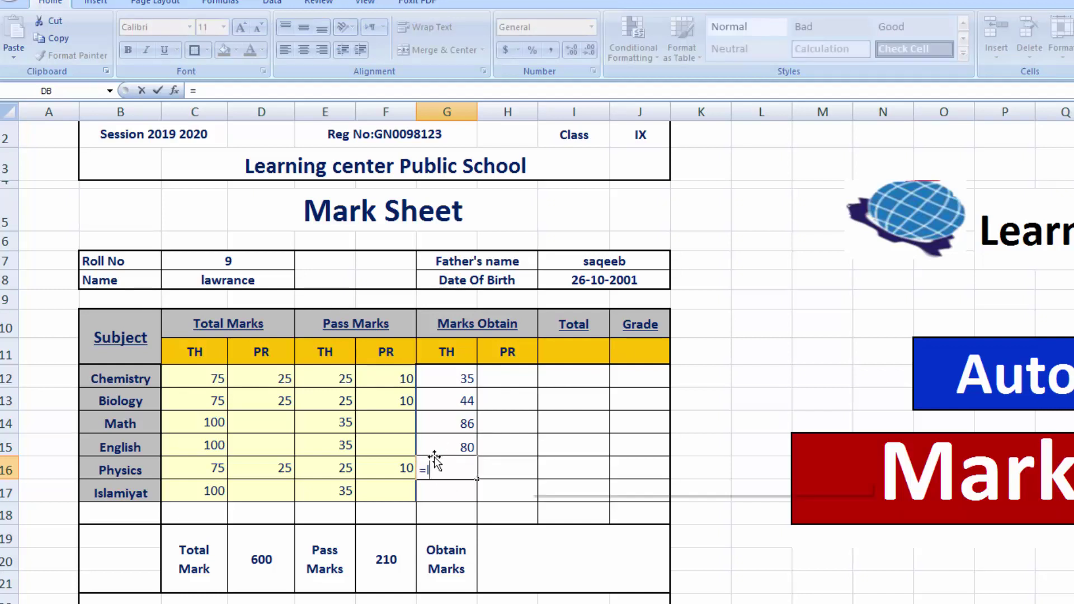
{"action": "type", "text": "looku"}
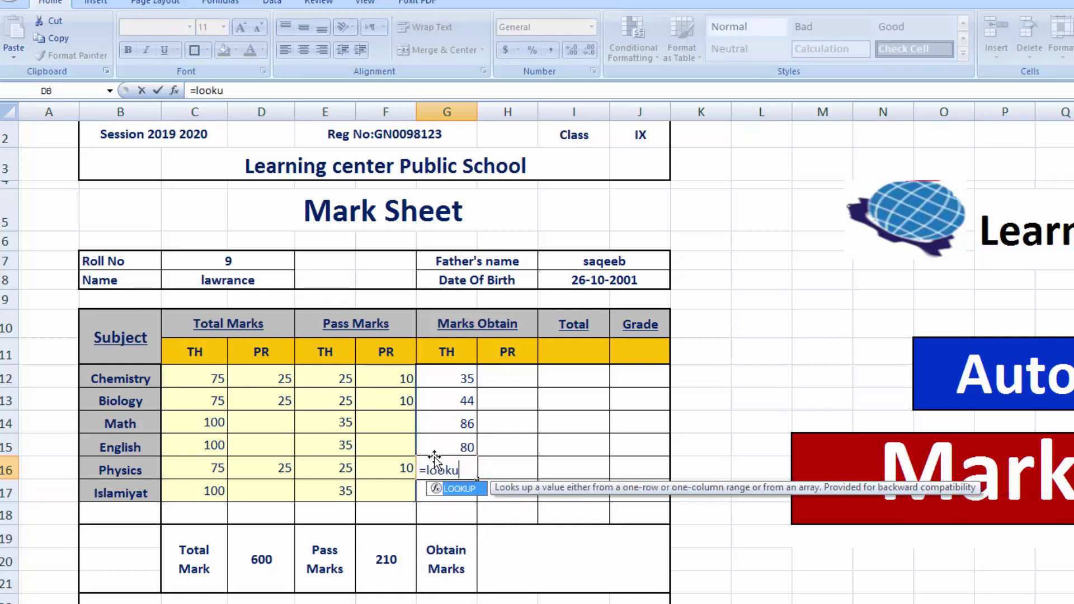
{"action": "type", "text": "p("}
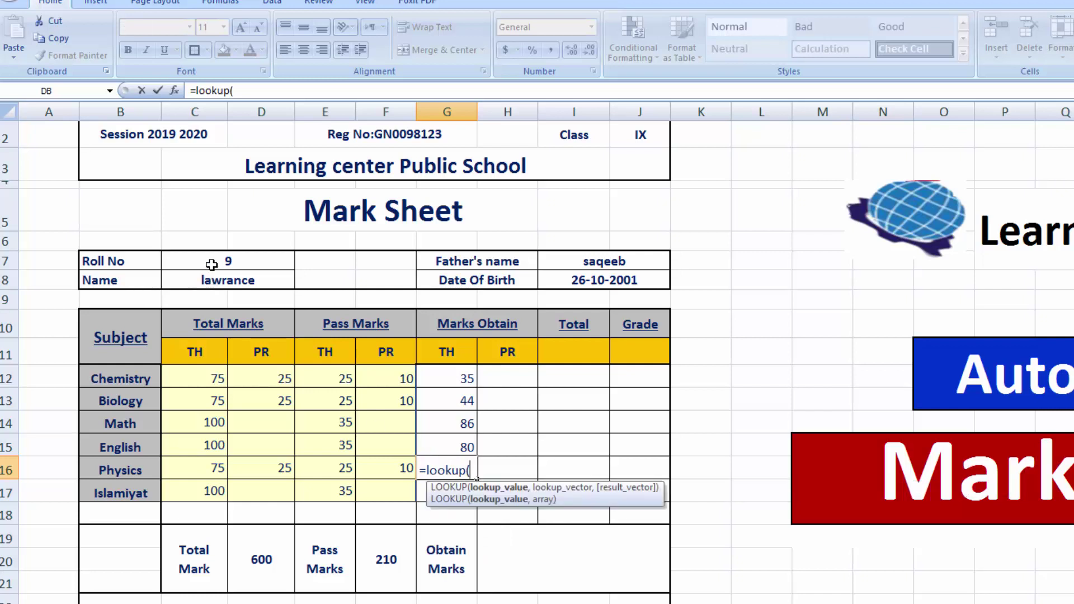
{"action": "left_click", "coordinate": [211, 263]}
{"action": "type", "text": ","}
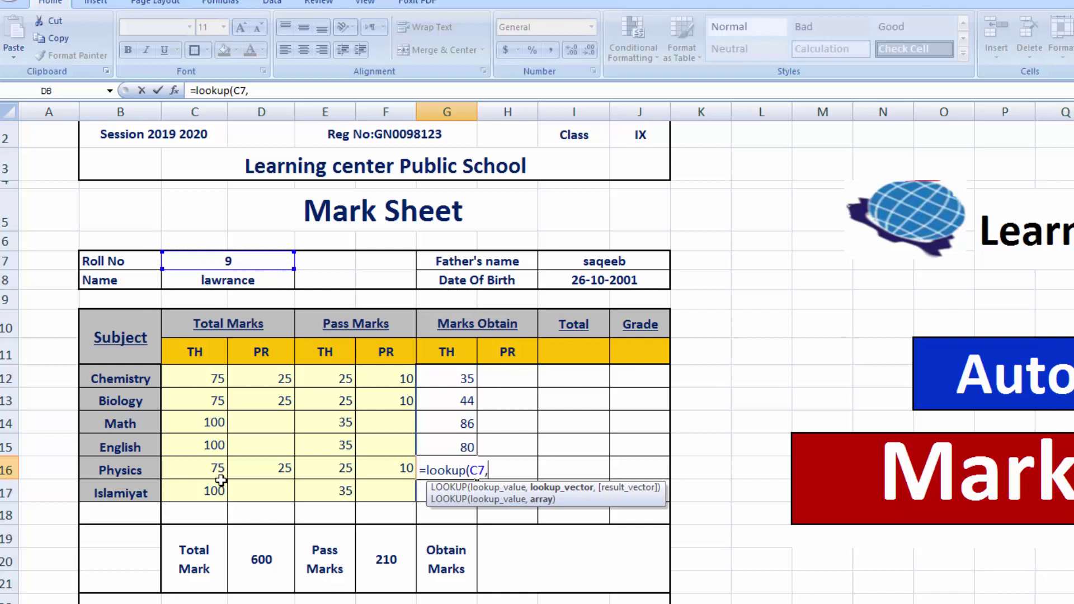
{"action": "left_click", "coordinate": [314, 603]}
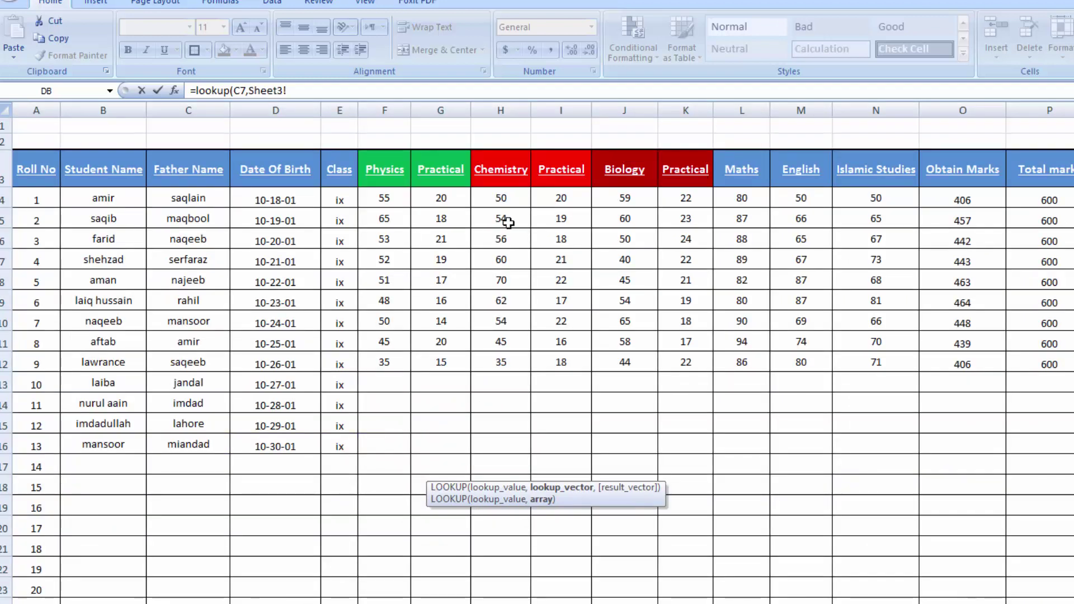
{"action": "left_click_drag", "start_coordinate": [50, 103], "coordinate": [1071, 107]}
{"action": "type", "text": ","}
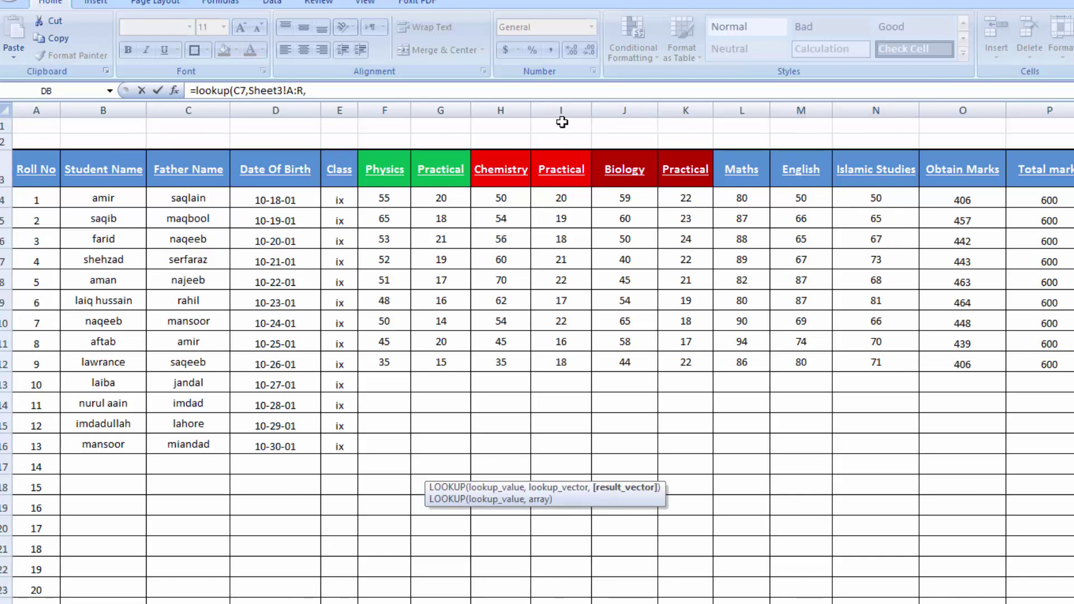
{"action": "left_click", "coordinate": [390, 110]}
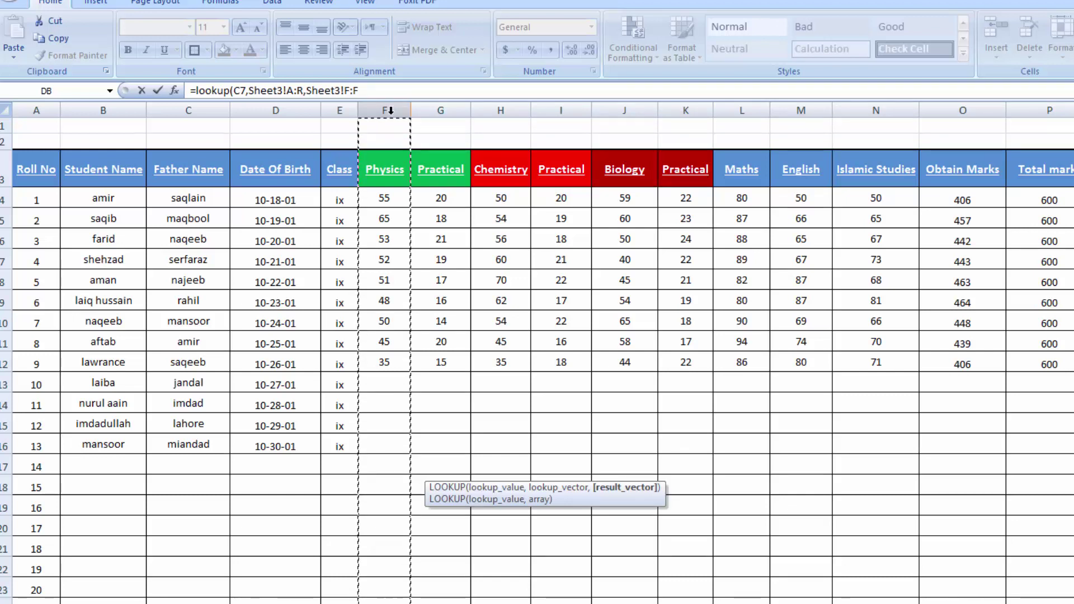
{"action": "key", "text": "Return"}
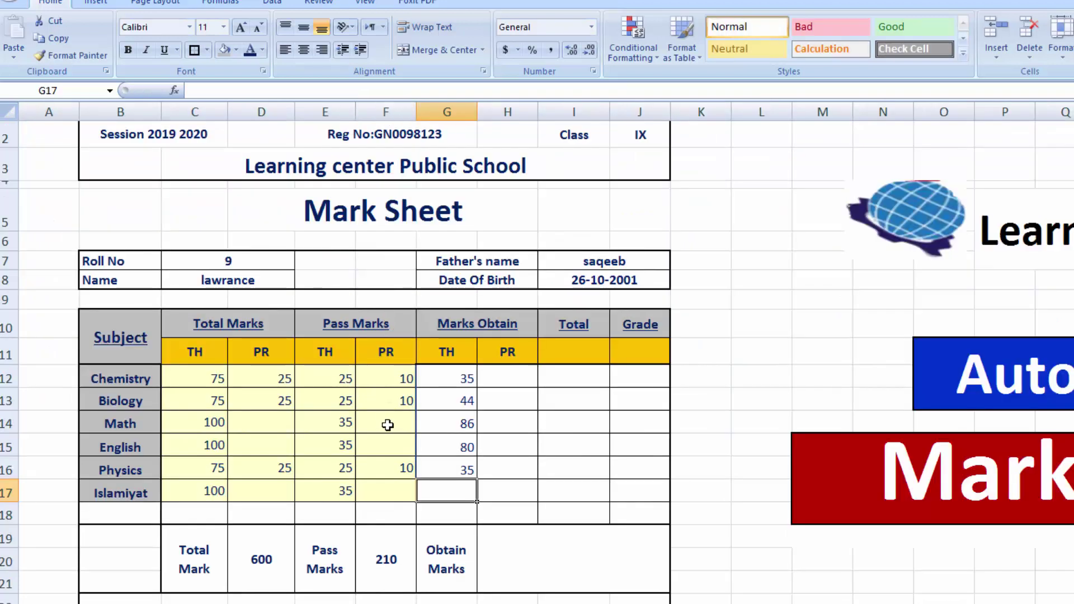
- Enter =LOOKUP(C7,Sheet3!A:V,Sheet3!N:N) in Islamiyat obtained theory marks cell G17 to fetch the Islamic Studies mark by roll number
{"action": "type", "text": "="}
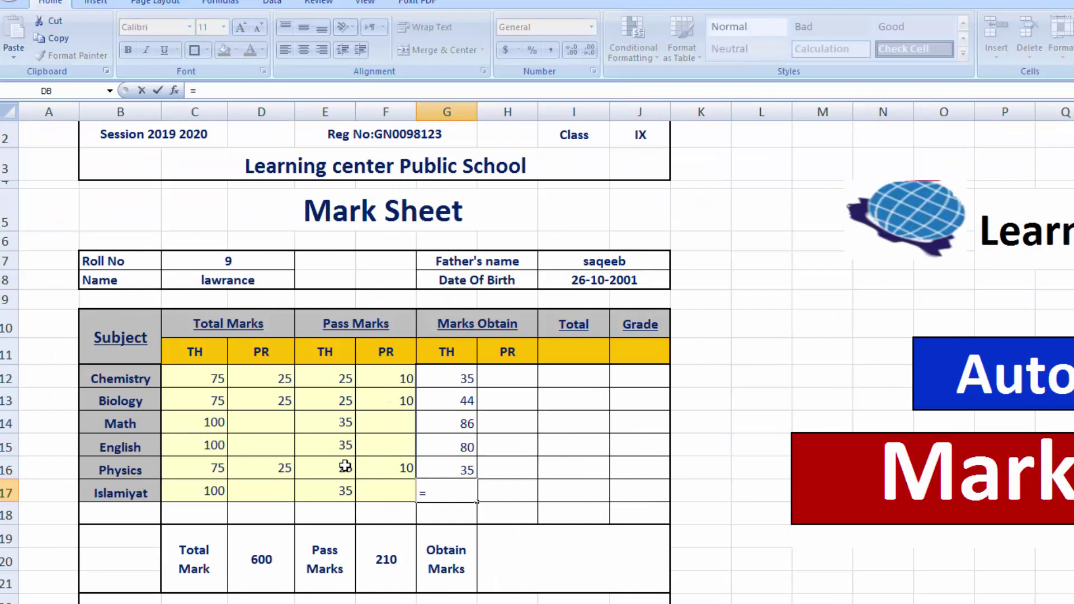
{"action": "type", "text": "loo"}
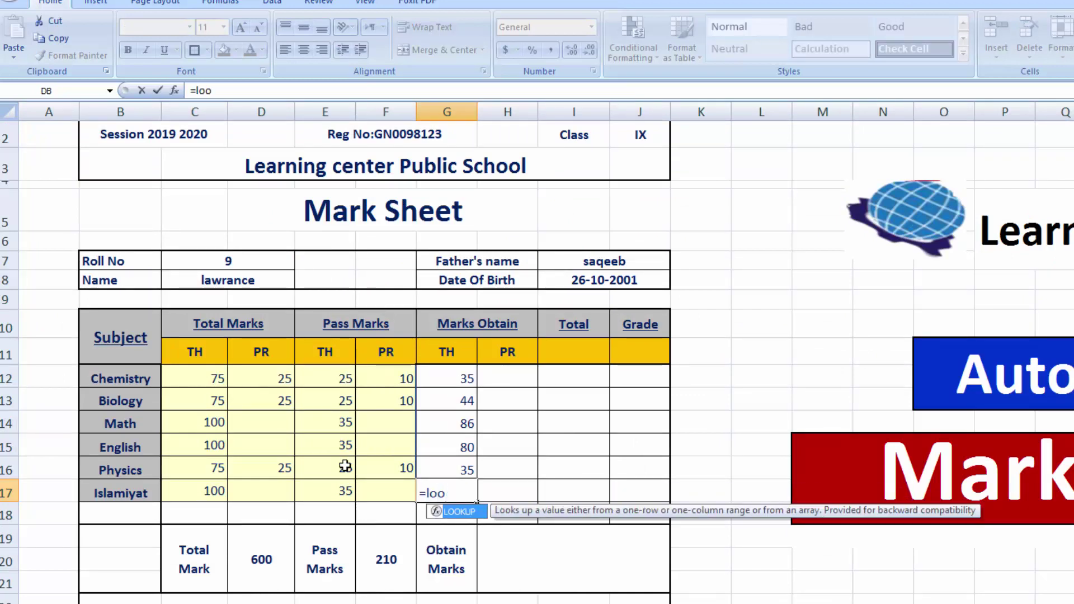
{"action": "type", "text": "k"}
{"action": "double_click", "coordinate": [467, 511]}
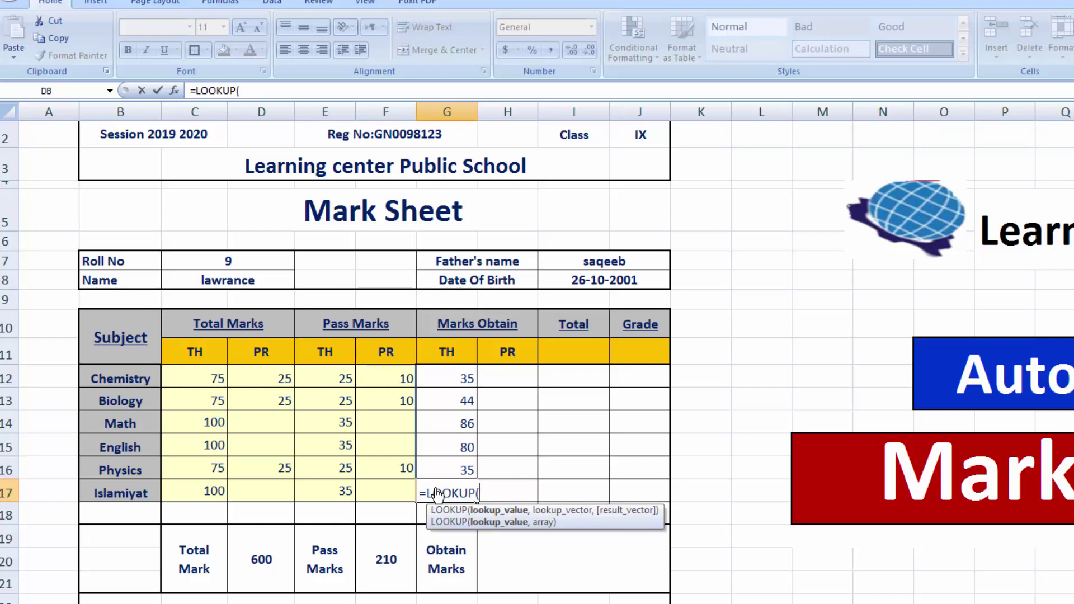
{"action": "left_click", "coordinate": [240, 255]}
{"action": "type", "text": ","}
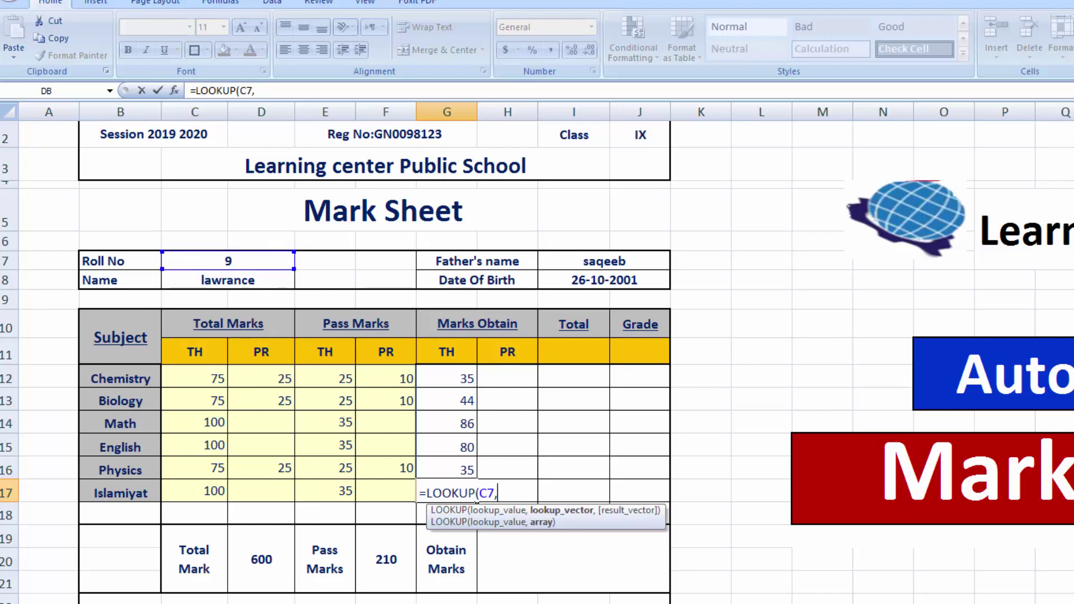
{"action": "left_click", "coordinate": [218, 603]}
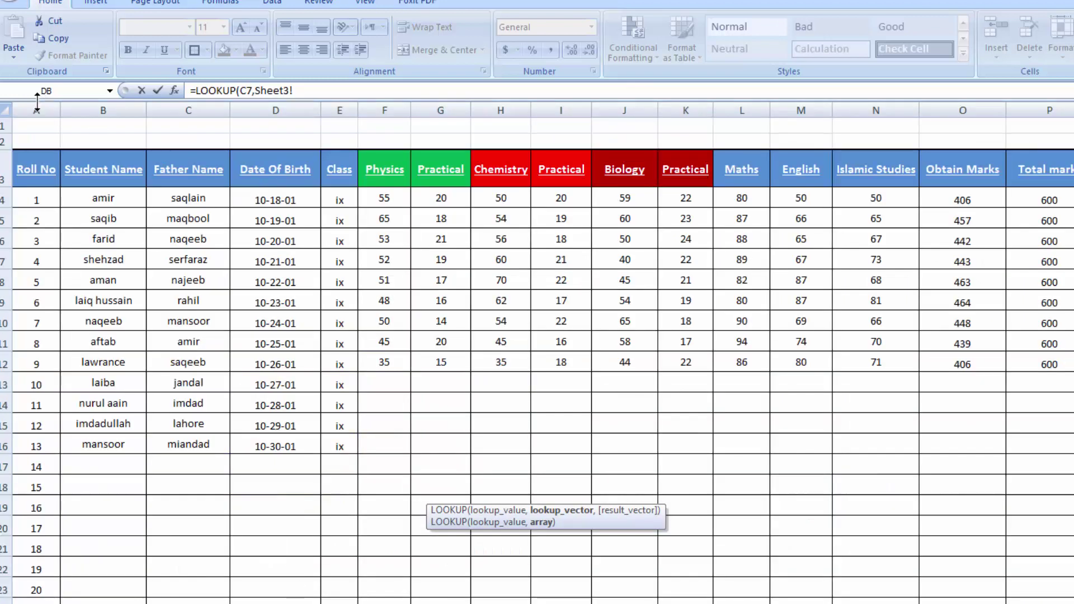
{"action": "left_click_drag", "start_coordinate": [55, 107], "coordinate": [1073, 110]}
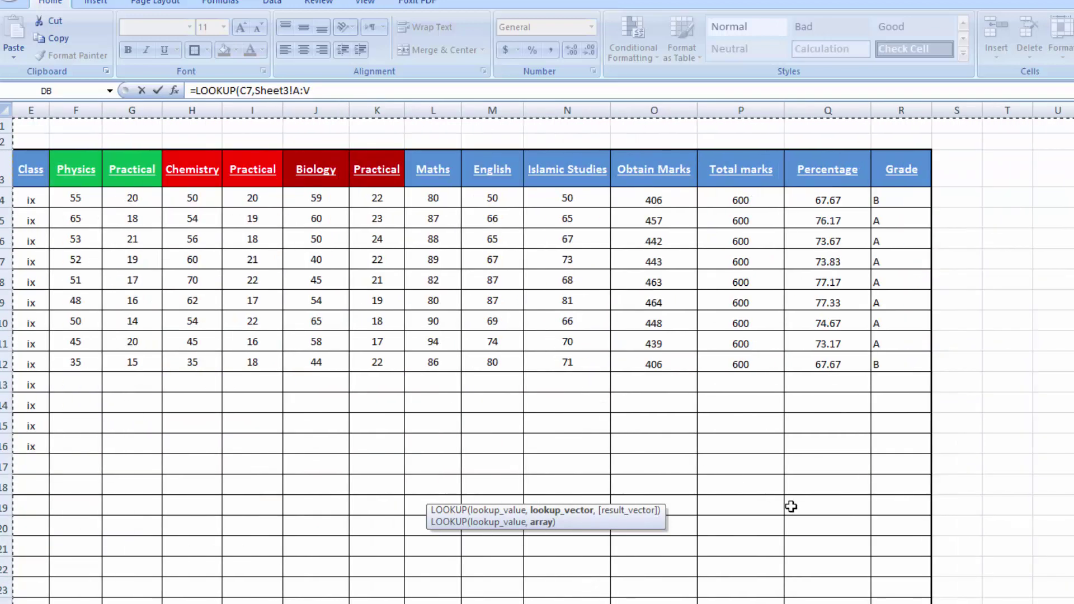
{"action": "scroll", "coordinate": [543, 358], "scroll_direction": "left", "scroll_amount": 4}
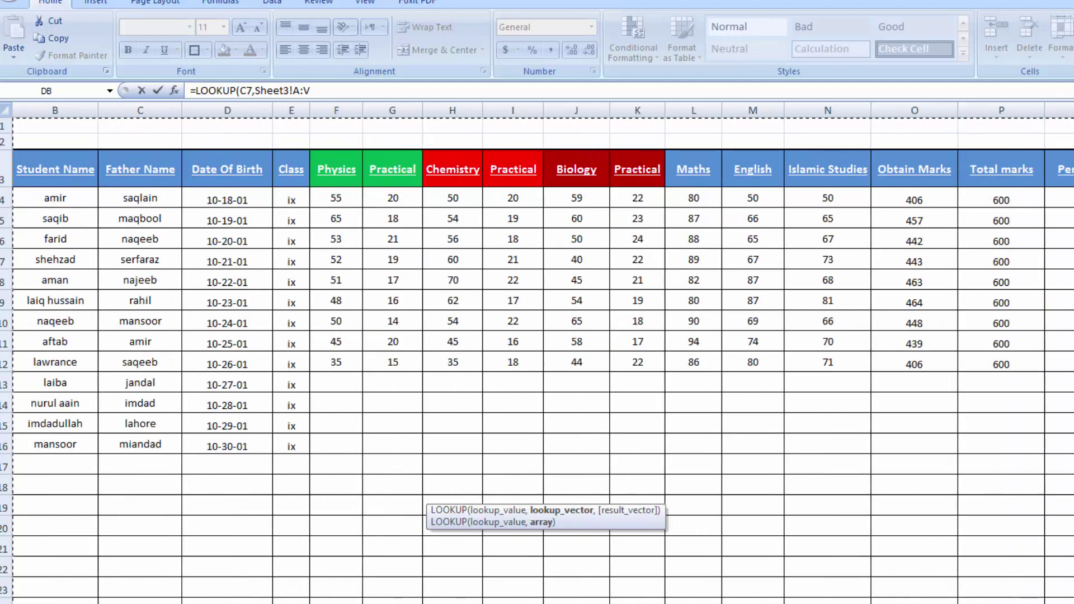
{"action": "type", "text": ","}
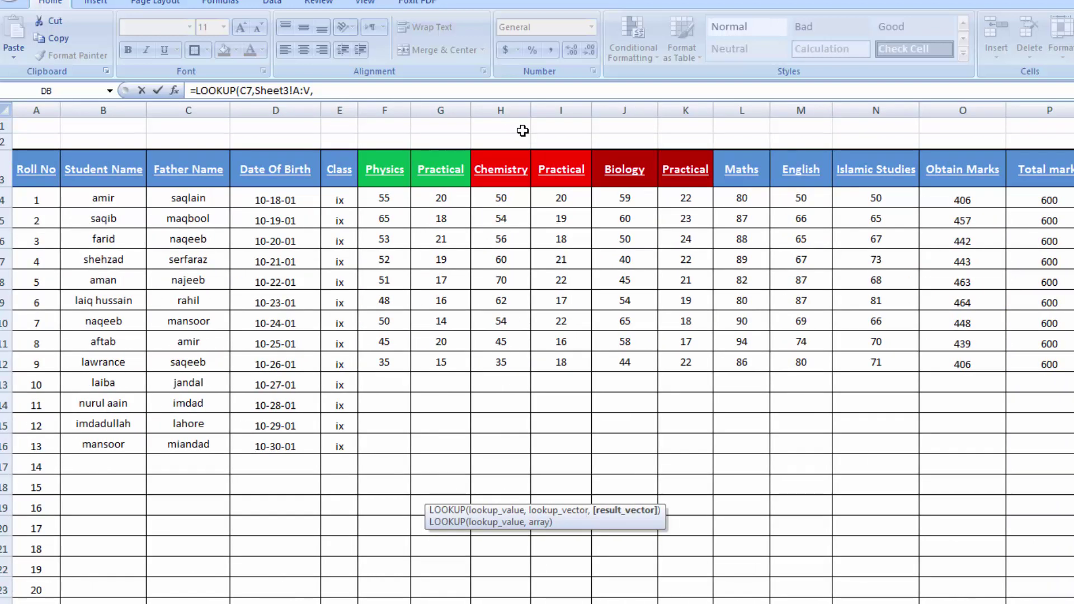
{"action": "left_click", "coordinate": [857, 115]}
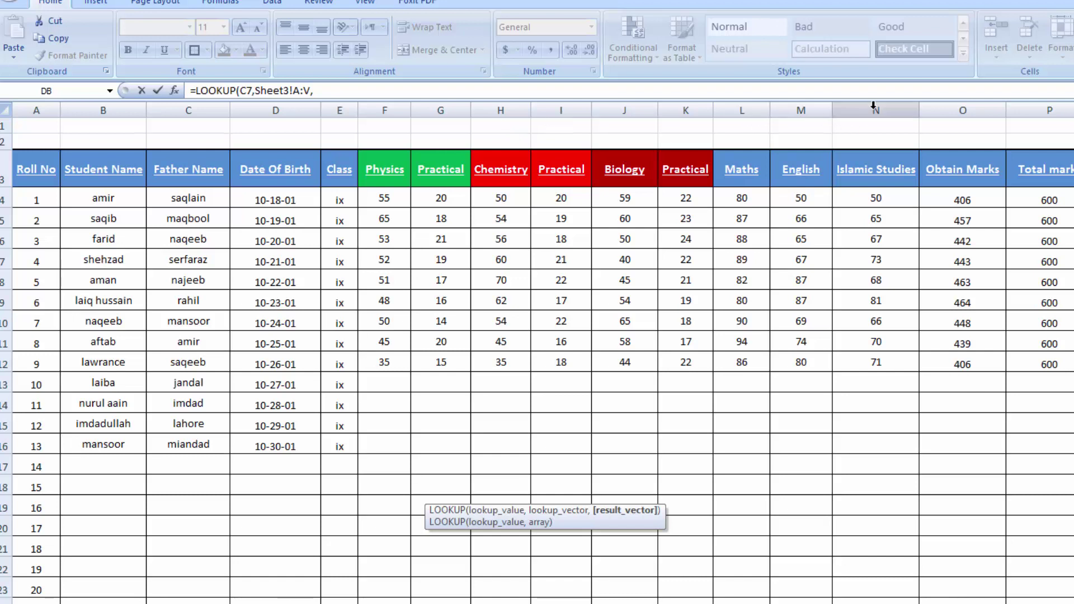
{"action": "key", "text": "Return"}
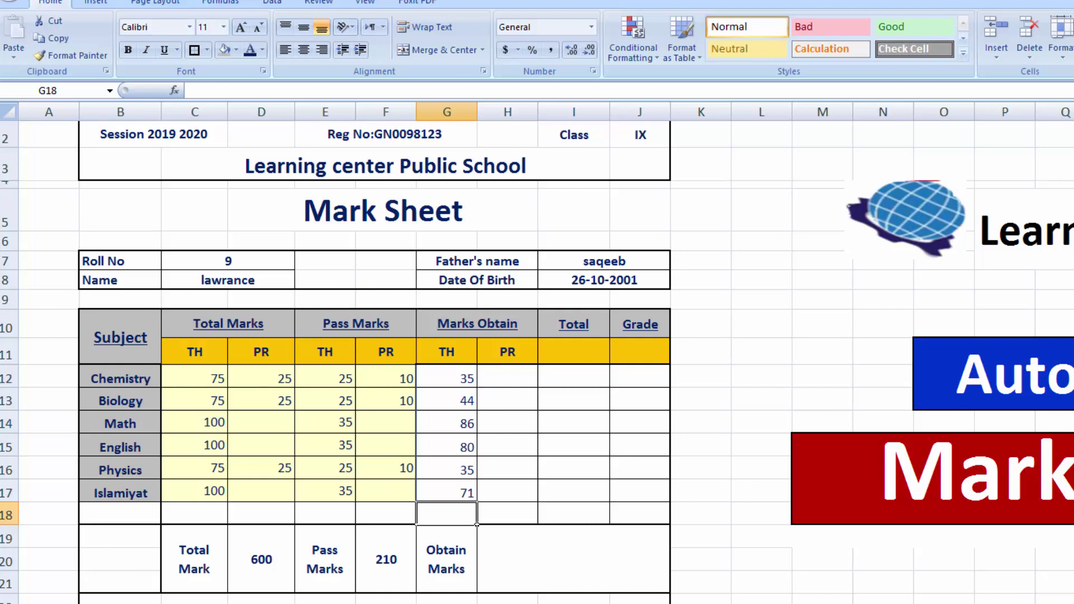
- Enter =LOOKUP(C7,Sheet3!A:R,Sheet3!I:I) in Chemistry obtained practical marks cell H12 to fetch the mark by roll number
{"action": "left_click", "coordinate": [322, 603]}
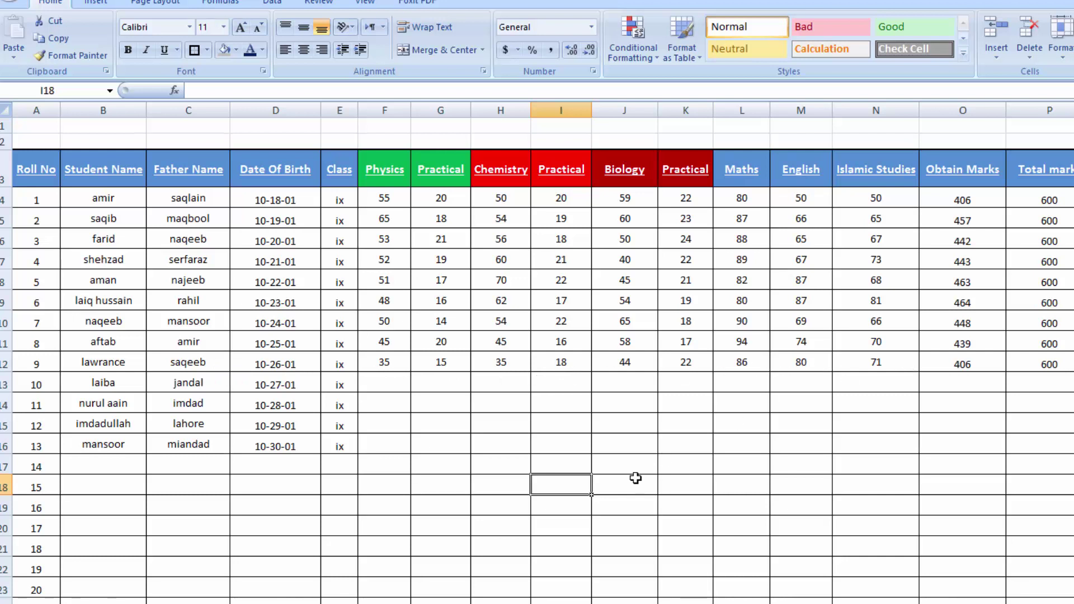
{"action": "left_click", "coordinate": [268, 603]}
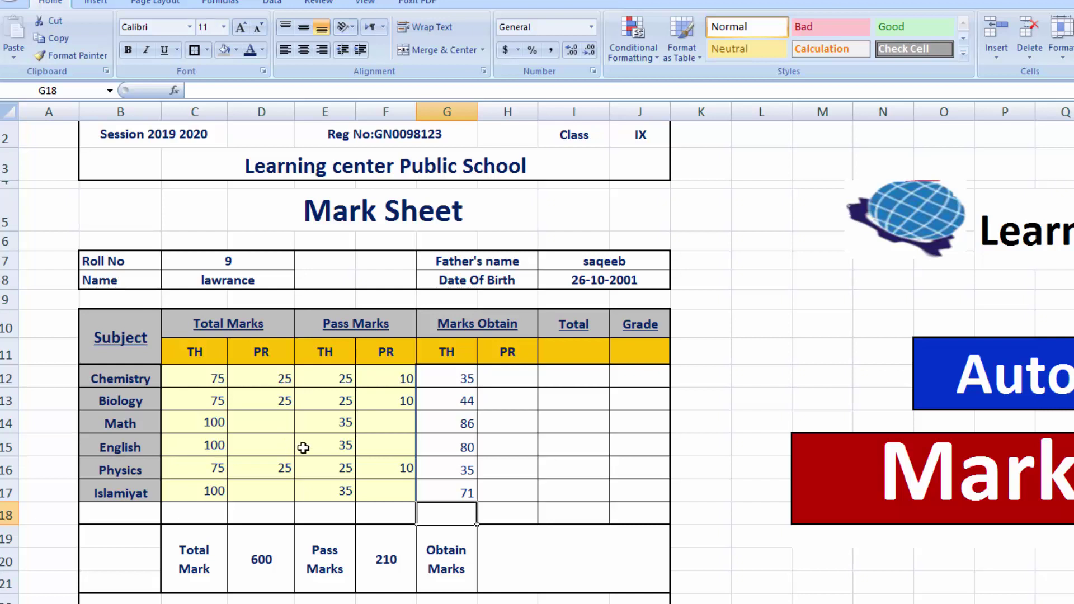
{"action": "left_click", "coordinate": [506, 382]}
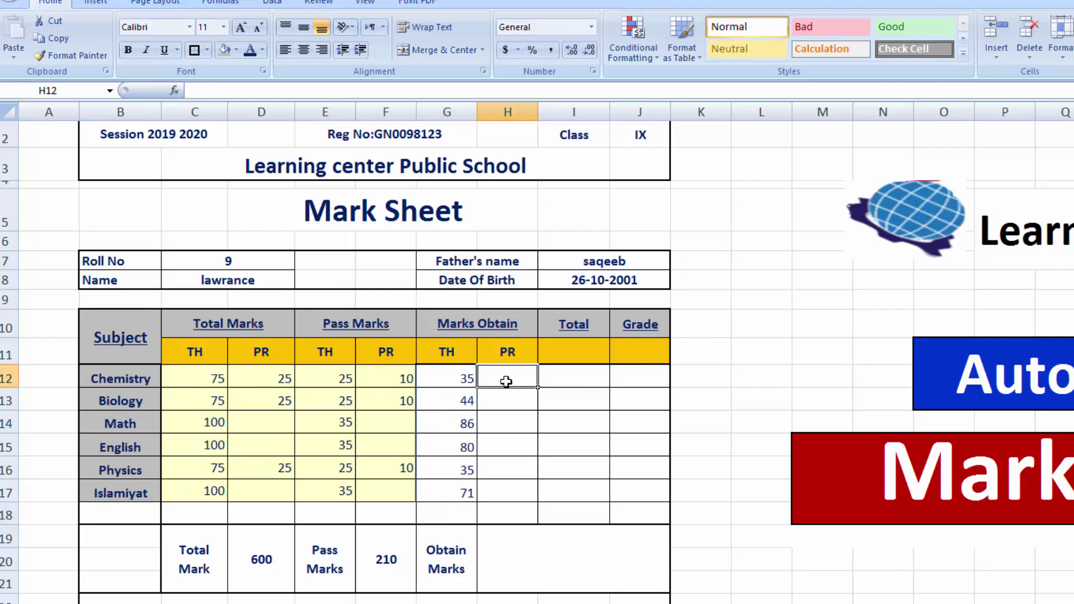
{"action": "type", "text": "="}
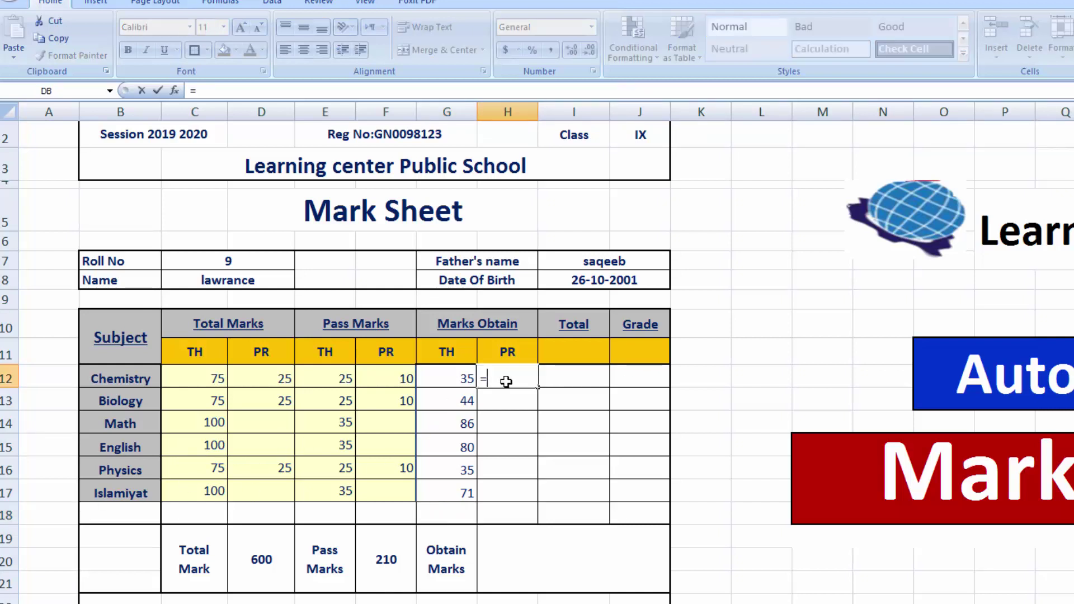
{"action": "type", "text": "look"}
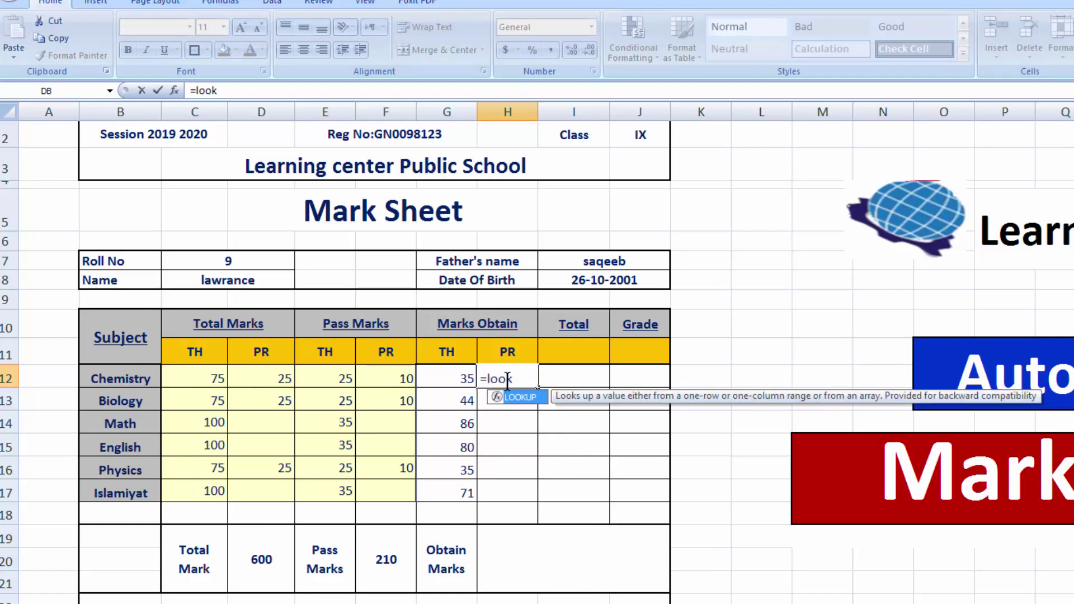
{"action": "double_click", "coordinate": [519, 396]}
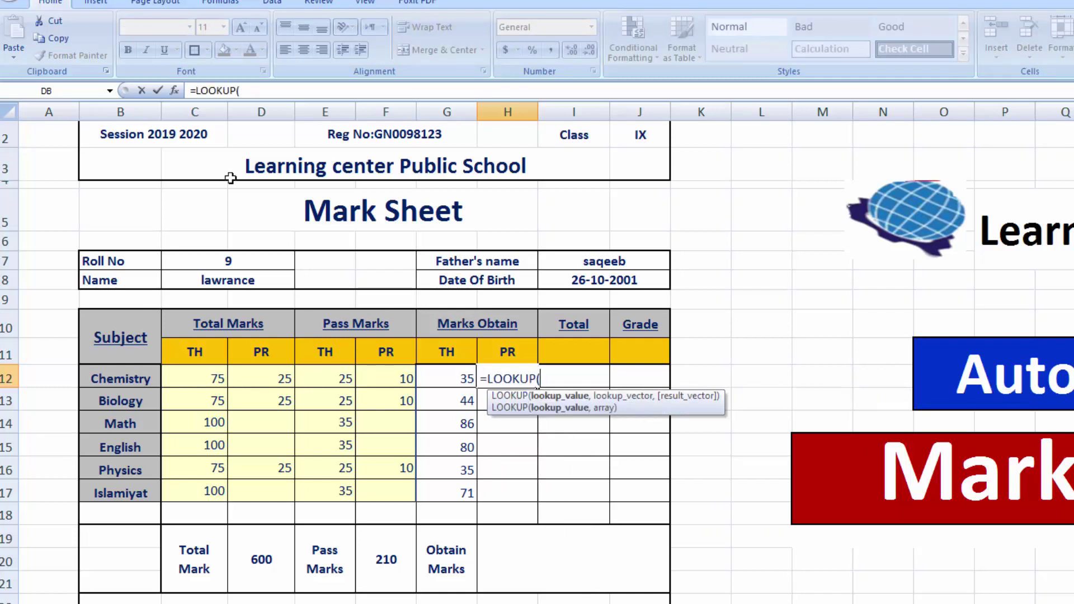
{"action": "left_click", "coordinate": [227, 259]}
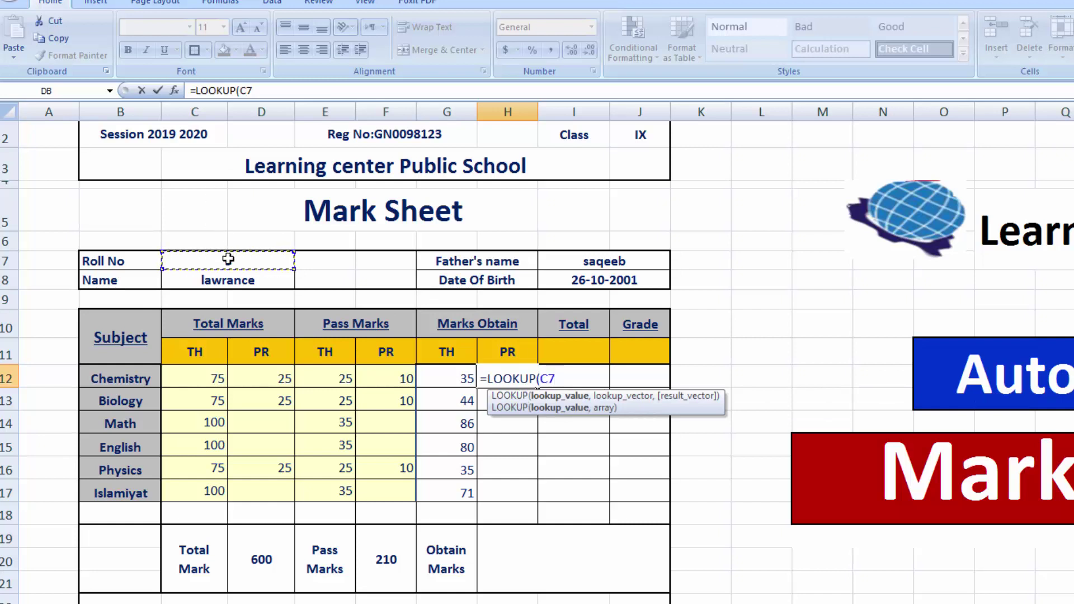
{"action": "type", "text": ","}
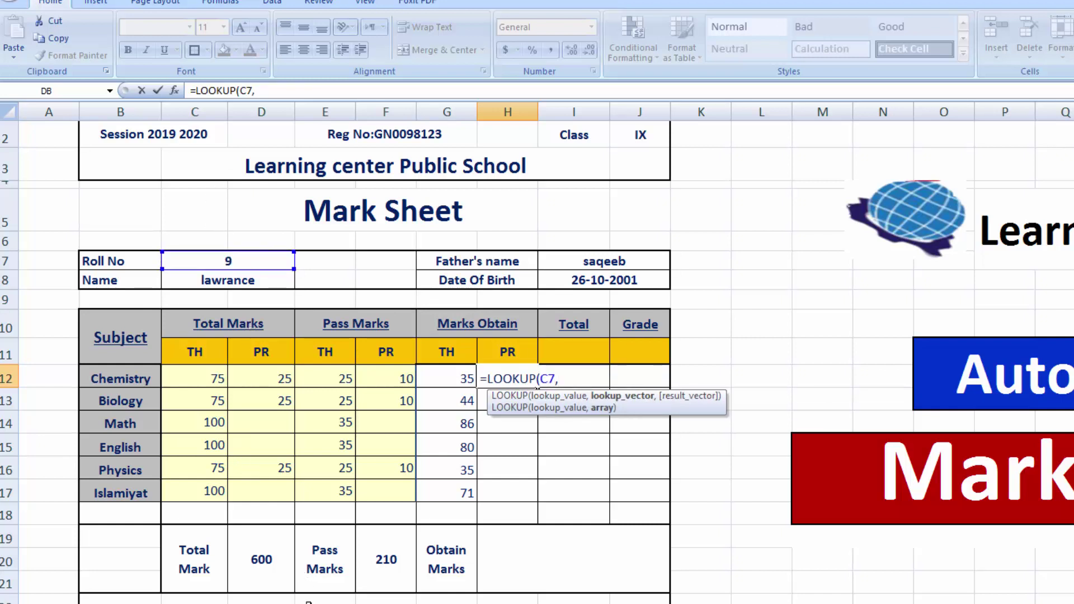
{"action": "left_click", "coordinate": [241, 603]}
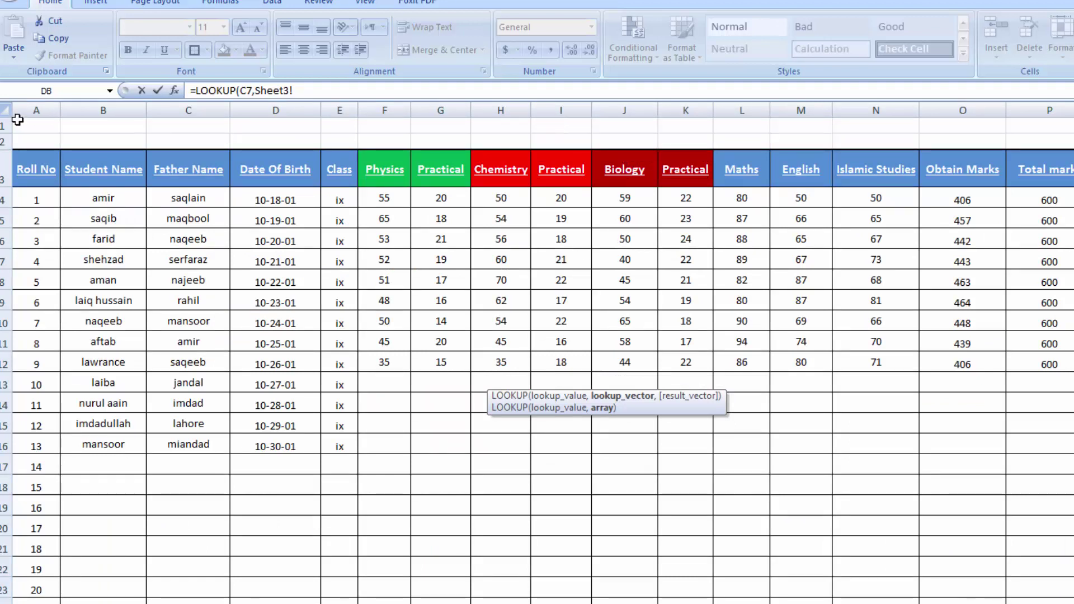
{"action": "left_click_drag", "start_coordinate": [35, 110], "coordinate": [1073, 105]}
{"action": "type", "text": ","}
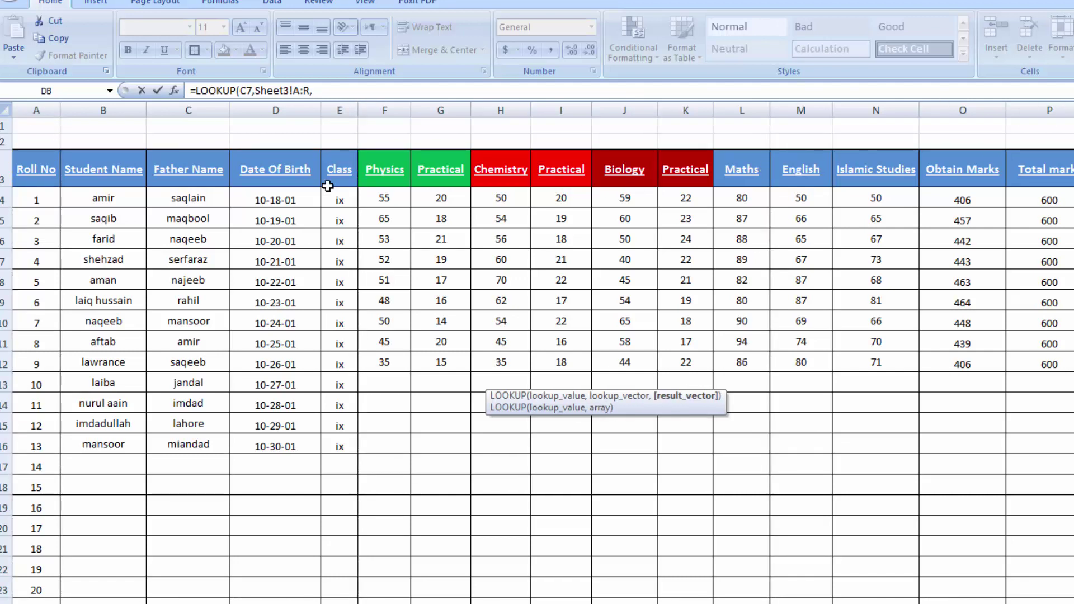
{"action": "left_click", "coordinate": [576, 103]}
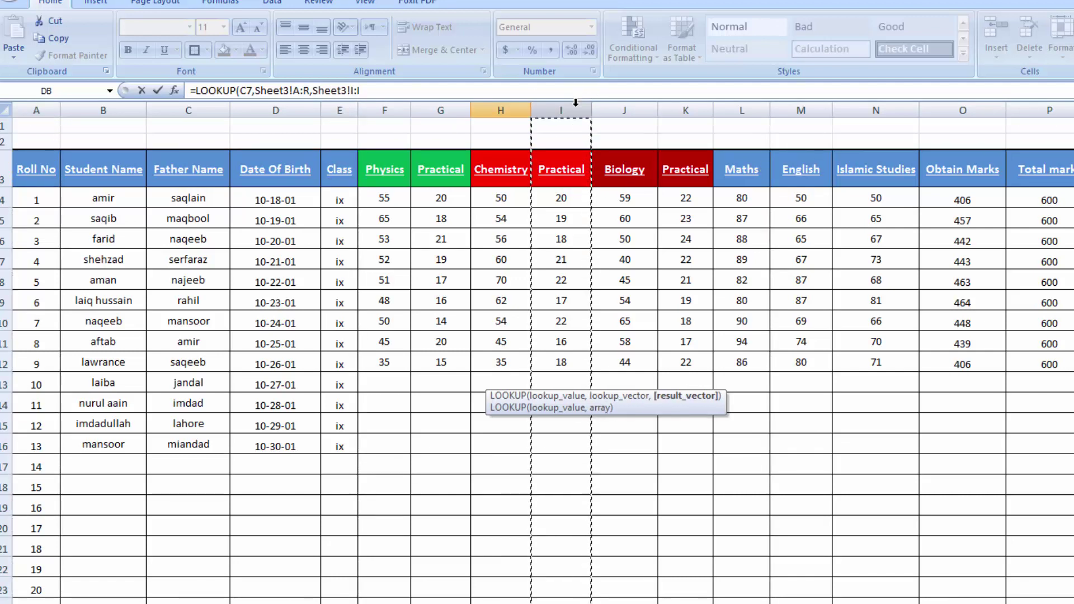
{"action": "key", "text": "Return"}
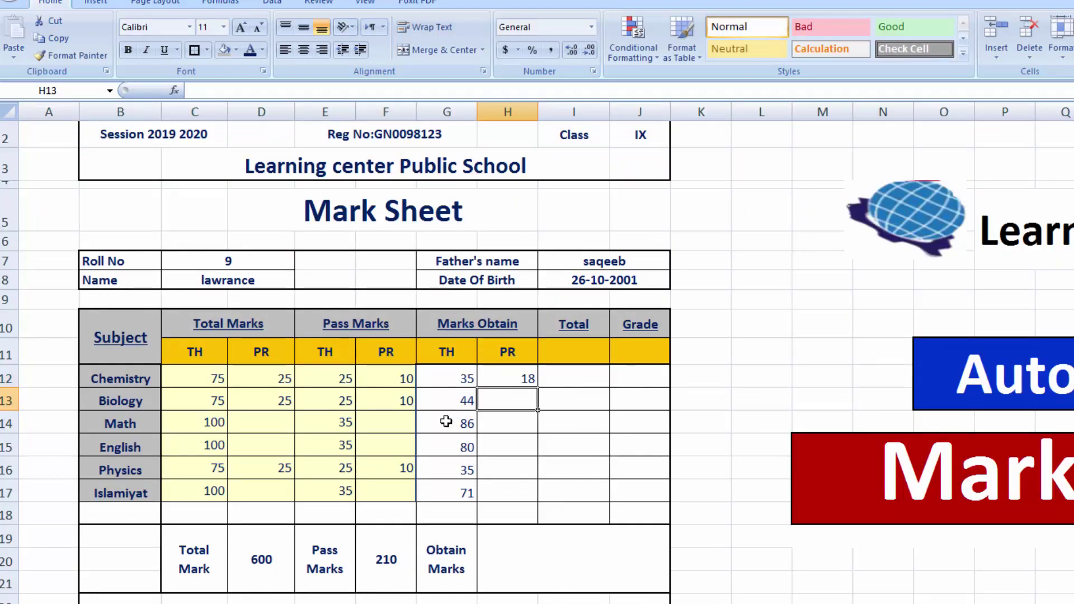
- Enter 22 as Biology's obtained practical mark in cell H13
{"action": "type", "text": "22"}
{"action": "key", "text": "Return"}
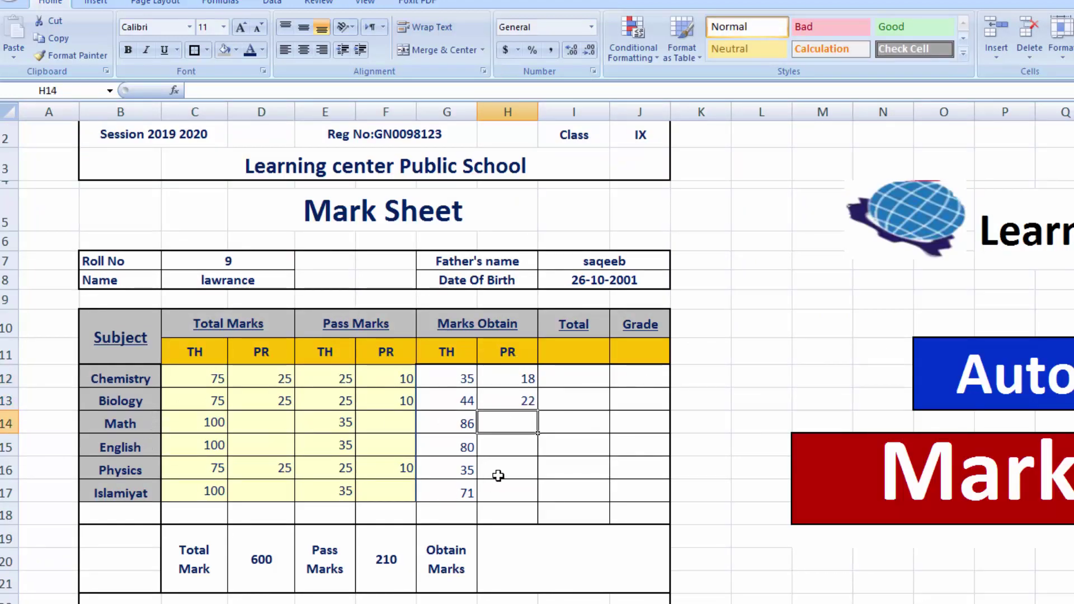
- Enter =LOOKUP(C7,Sheet3!A:R,Sheet3!G:G) in Physics obtained practical marks cell H16 to fetch the mark by roll number
{"action": "left_click", "coordinate": [498, 473]}
{"action": "type", "text": "=loo"}
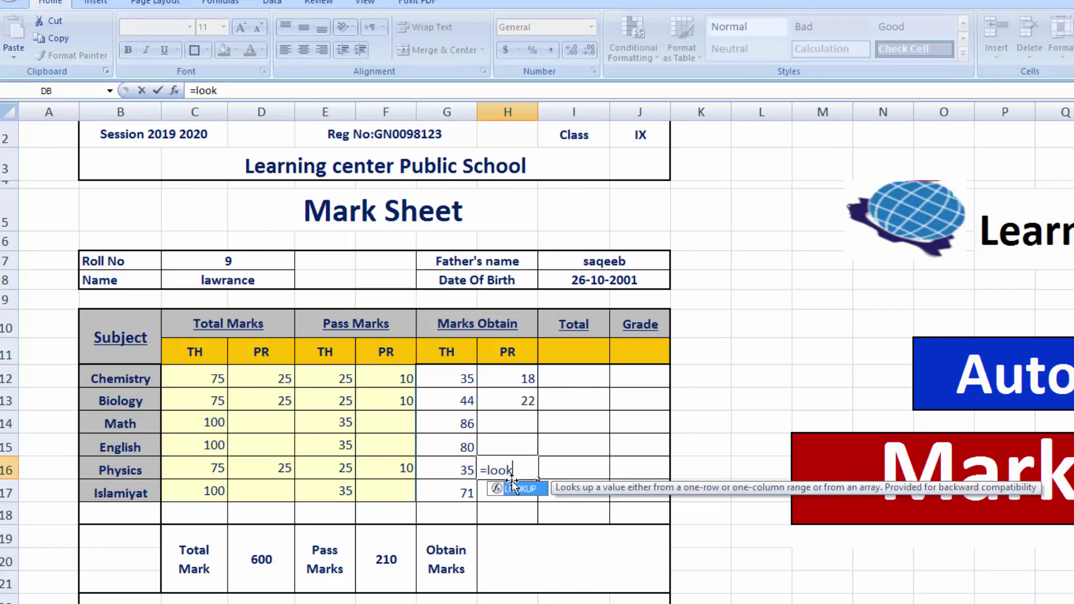
{"action": "type", "text": "k"}
{"action": "double_click", "coordinate": [512, 485]}
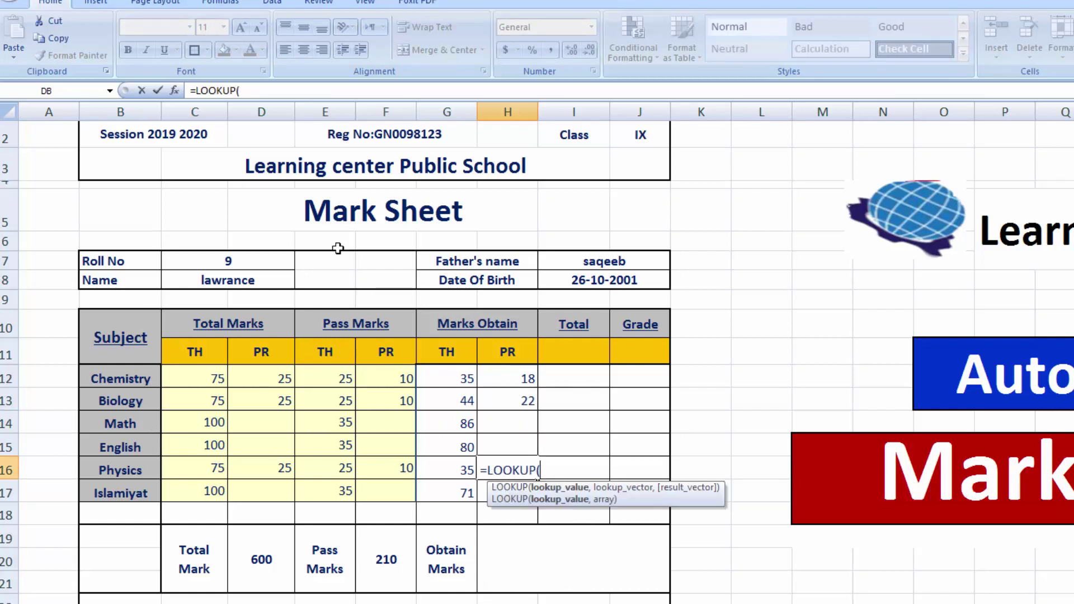
{"action": "left_click", "coordinate": [200, 262]}
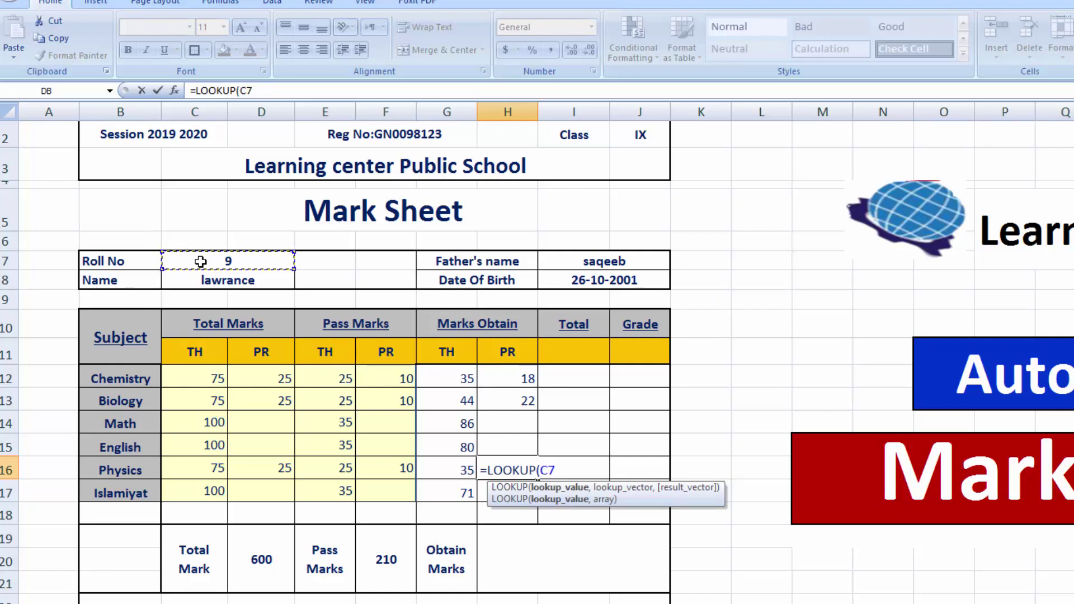
{"action": "type", "text": ","}
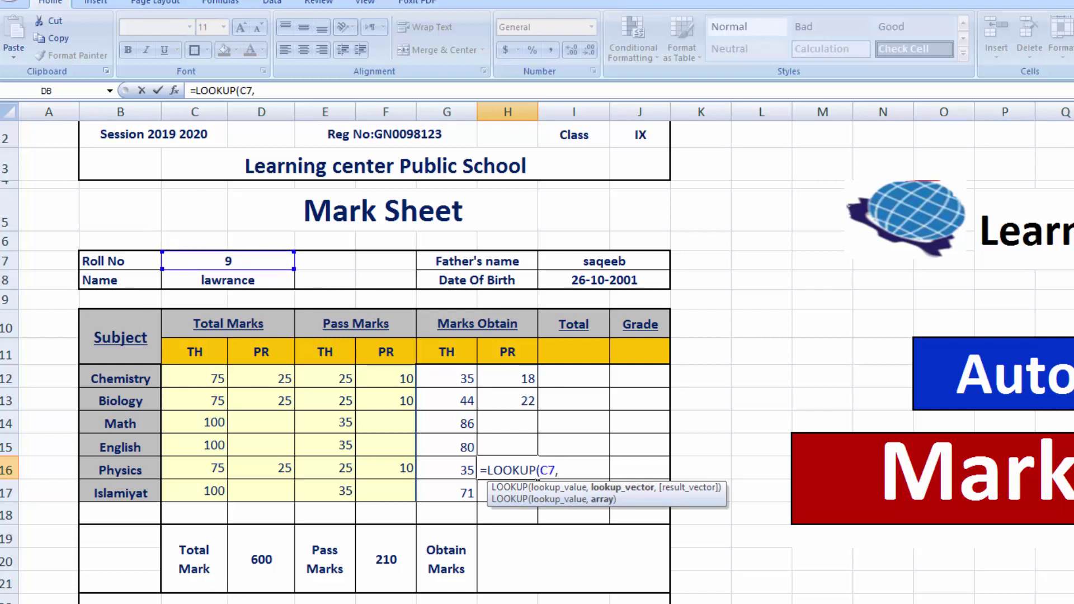
{"action": "left_click", "coordinate": [237, 603]}
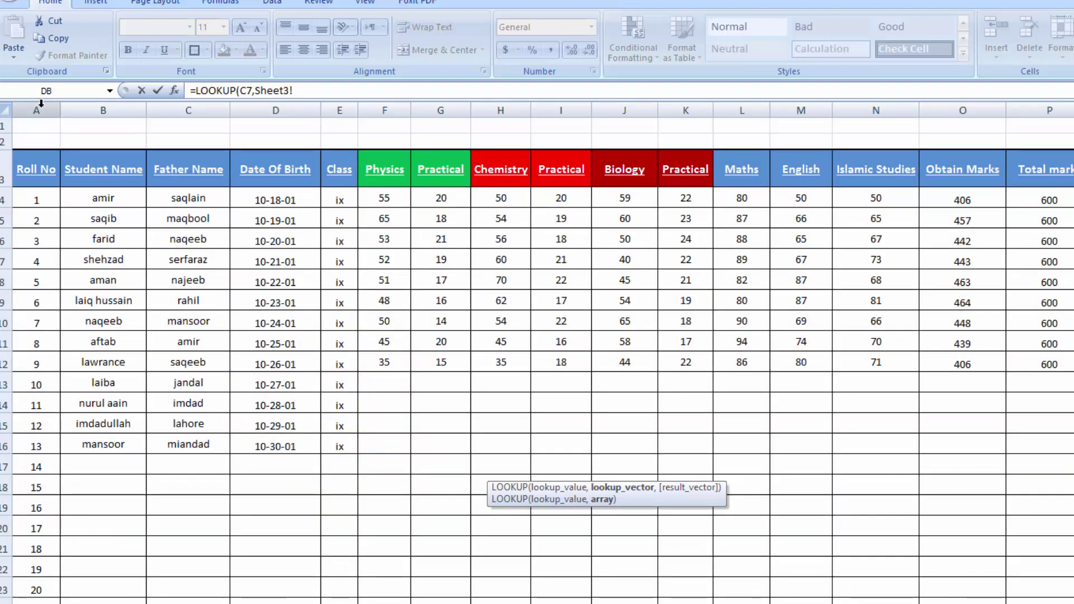
{"action": "left_click_drag", "start_coordinate": [41, 104], "coordinate": [1072, 109]}
{"action": "type", "text": ","}
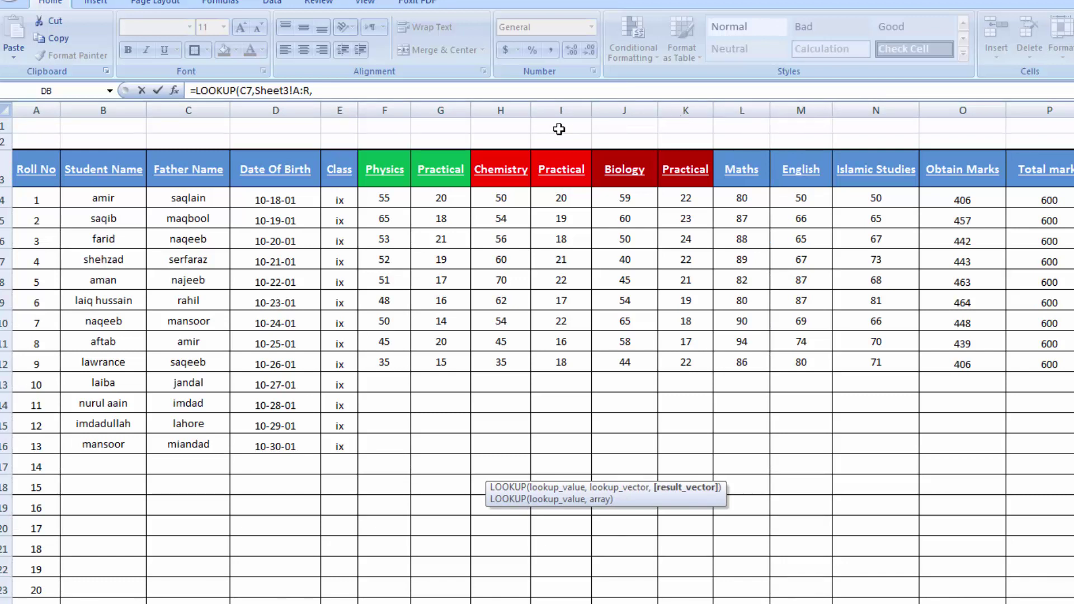
{"action": "left_click", "coordinate": [442, 110]}
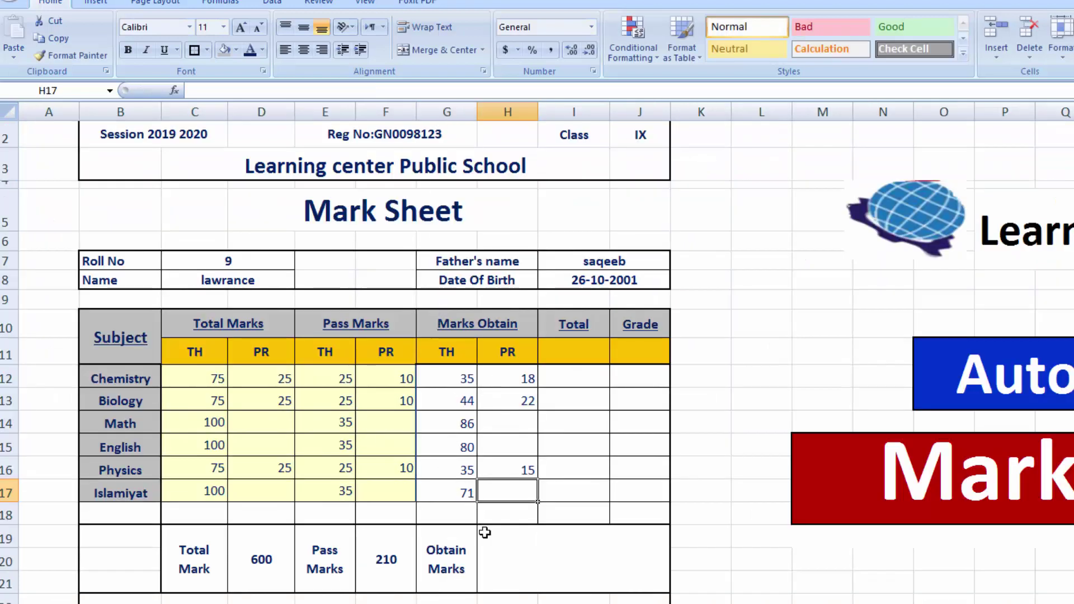
- Total all obtained theory and practical marks in the Obtain Marks cell H19 with =G17+G16+G15+G14+G13+G12+H16+H13+H12
{"action": "left_click", "coordinate": [520, 565]}
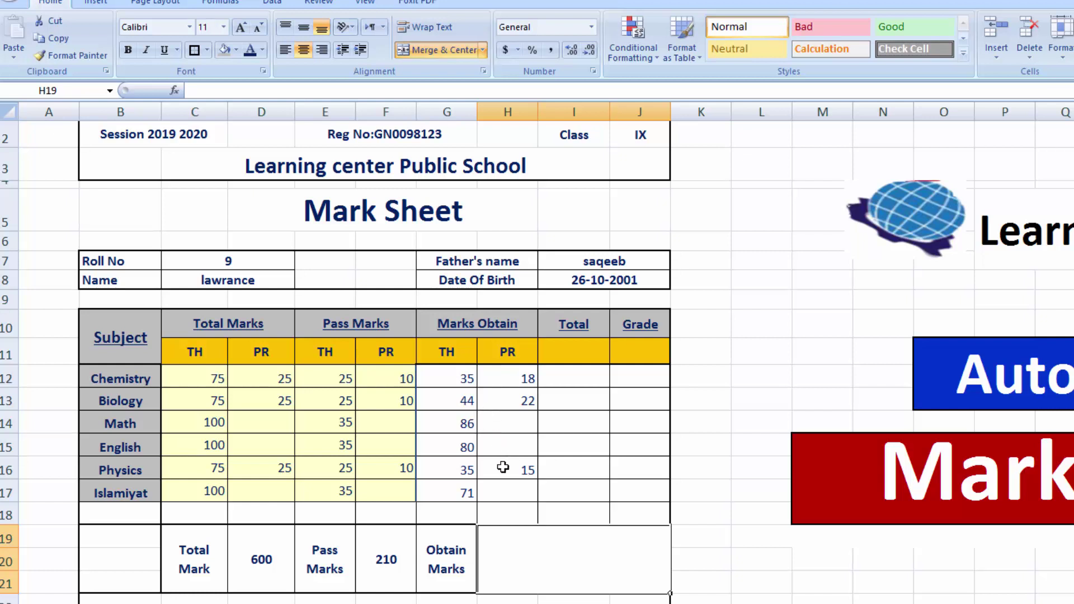
{"action": "type", "text": "="}
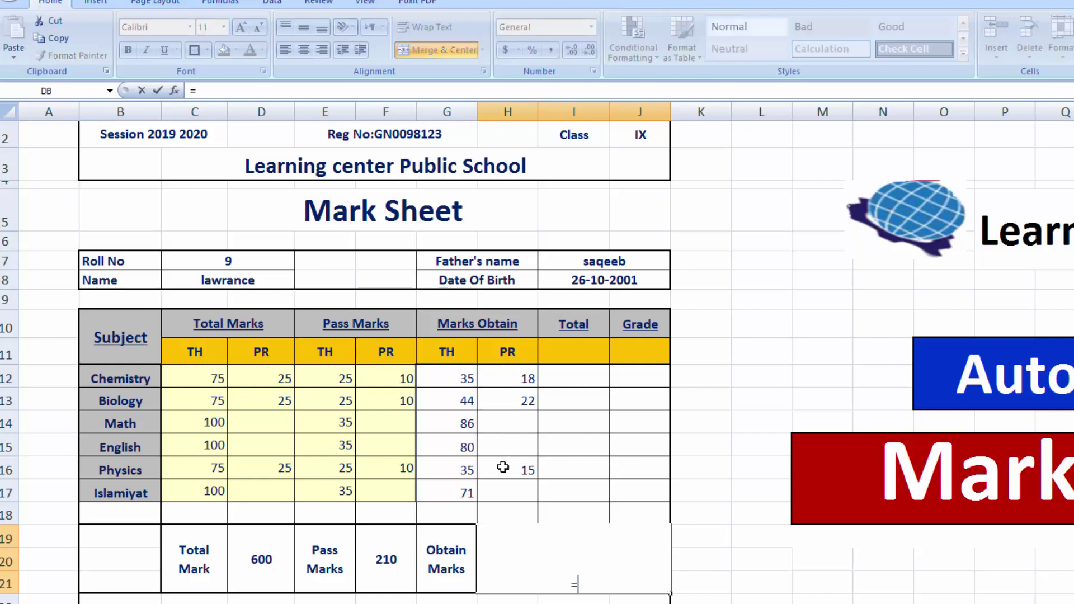
{"action": "left_click", "coordinate": [456, 473]}
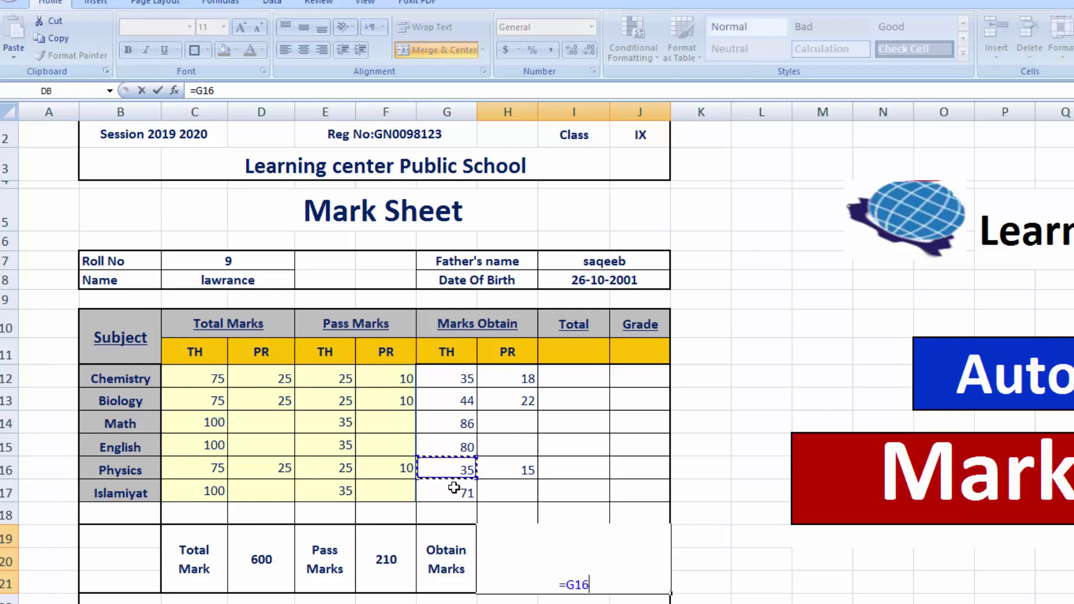
{"action": "left_click", "coordinate": [454, 493]}
{"action": "type", "text": "+"}
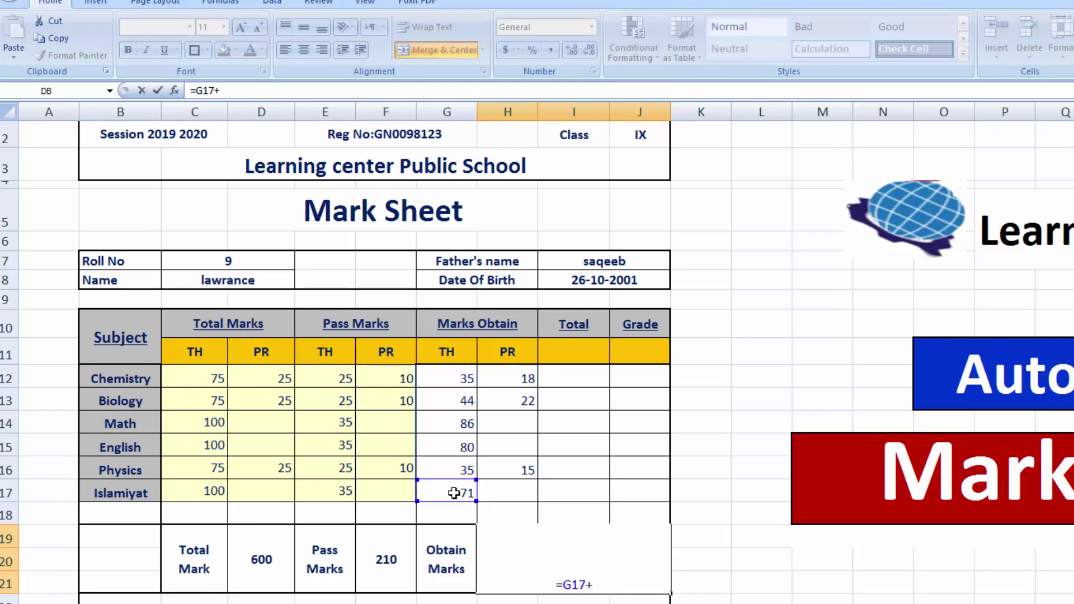
{"action": "left_click", "coordinate": [464, 465]}
{"action": "type", "text": "+"}
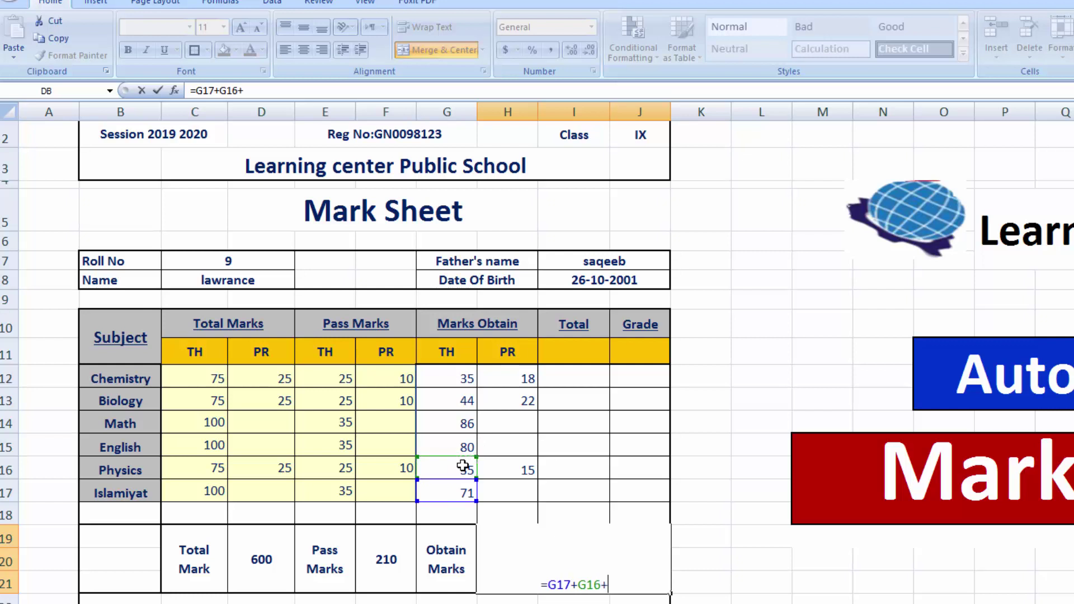
{"action": "left_click", "coordinate": [460, 442]}
{"action": "type", "text": "+"}
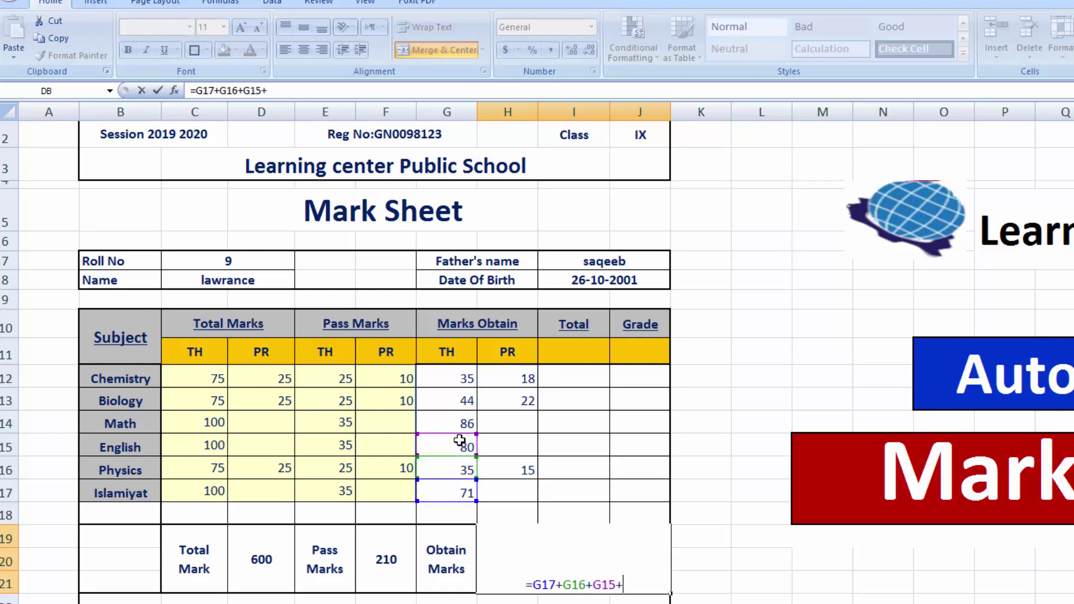
{"action": "left_click", "coordinate": [456, 419]}
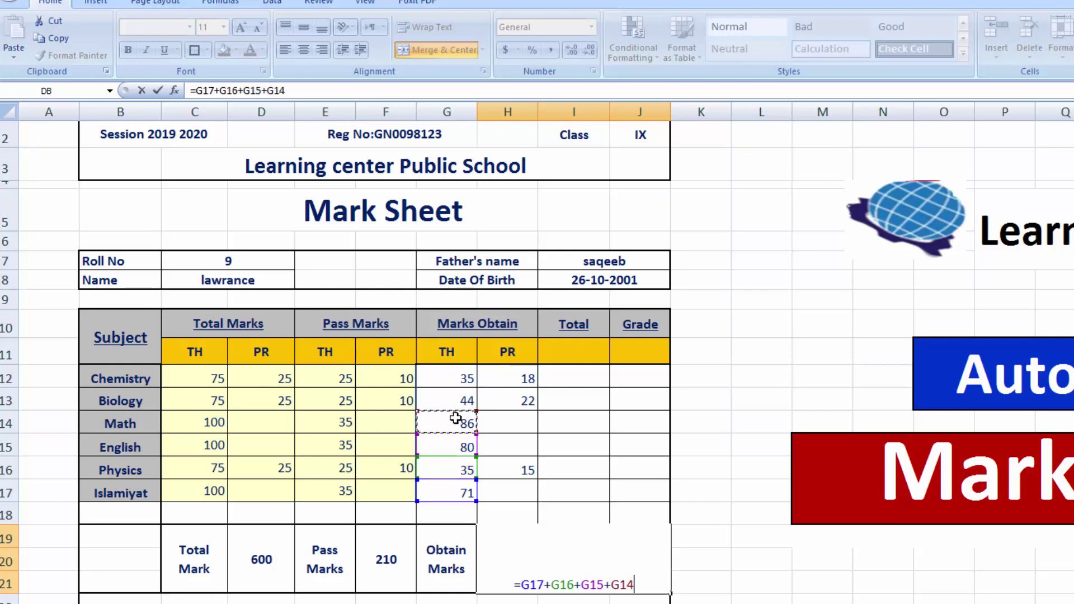
{"action": "type", "text": "+"}
{"action": "left_click", "coordinate": [457, 398]}
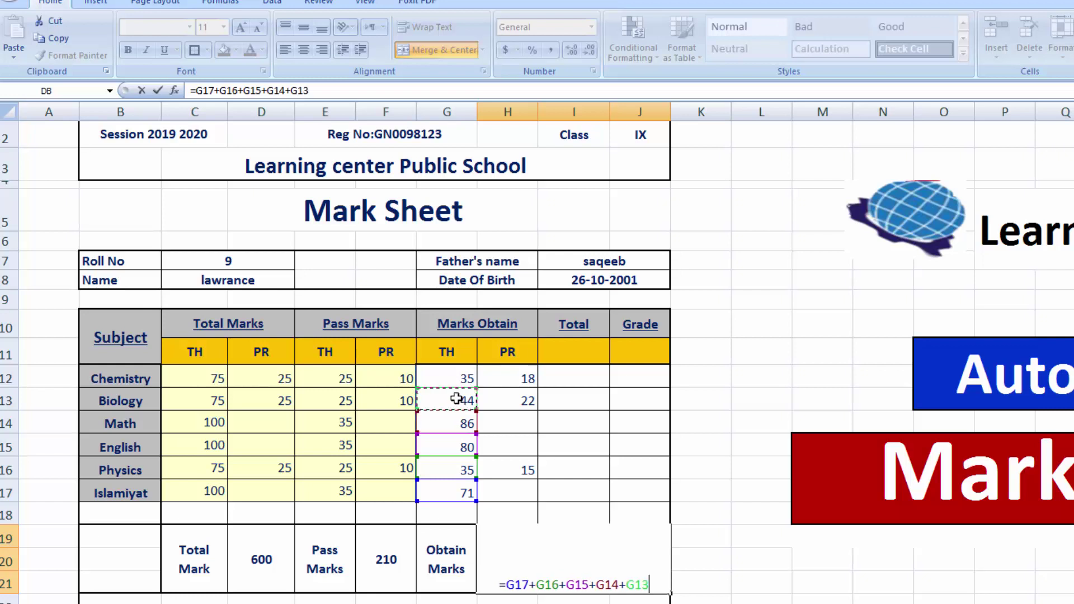
{"action": "type", "text": "+"}
{"action": "left_click", "coordinate": [459, 378]}
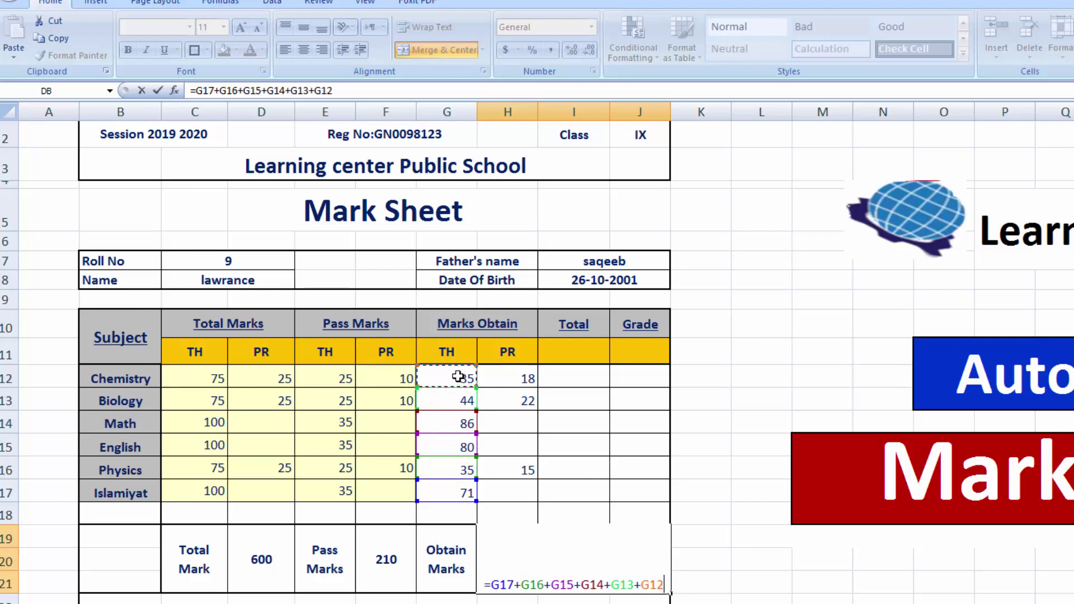
{"action": "type", "text": "+"}
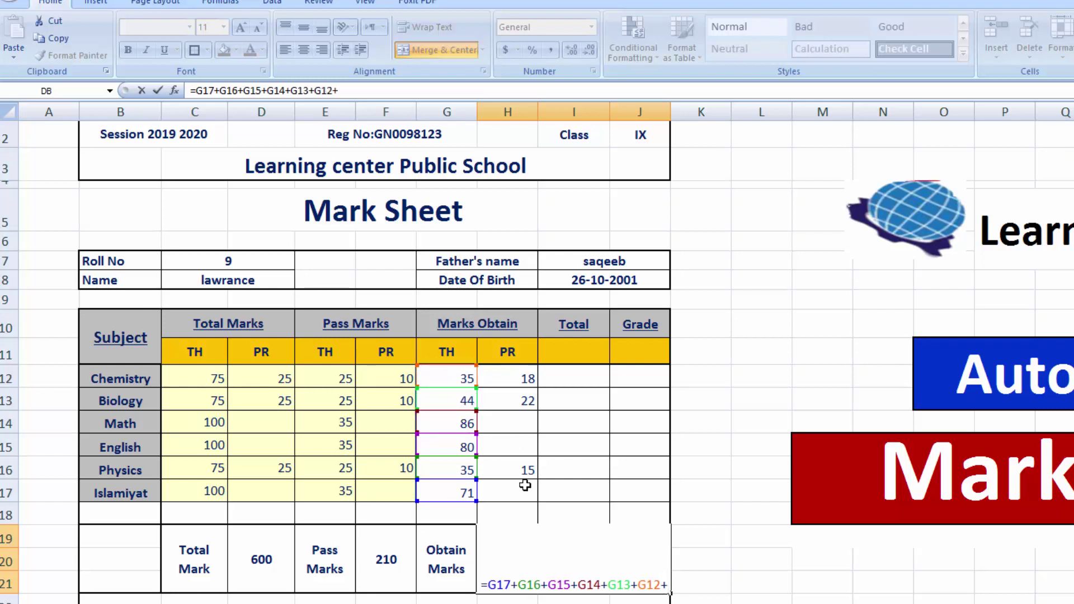
{"action": "left_click", "coordinate": [516, 472]}
{"action": "type", "text": "+"}
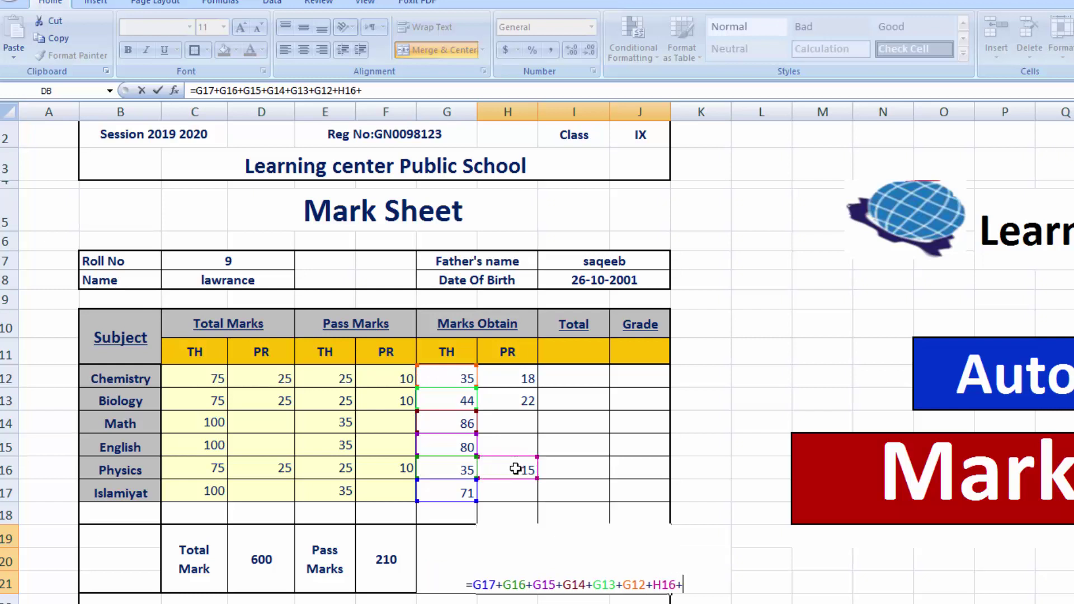
{"action": "left_click", "coordinate": [517, 401]}
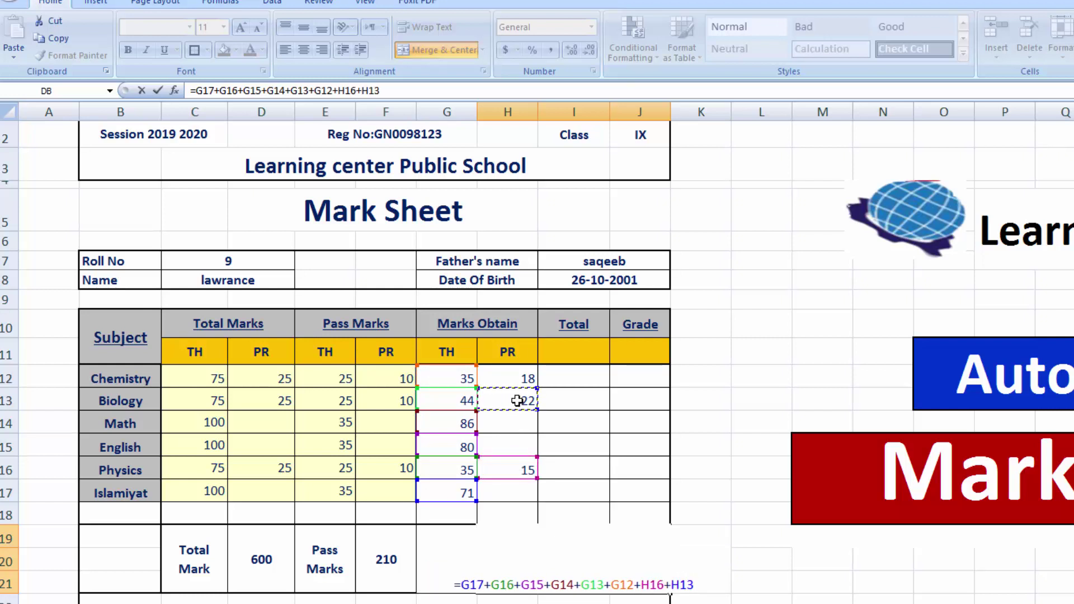
{"action": "type", "text": "+"}
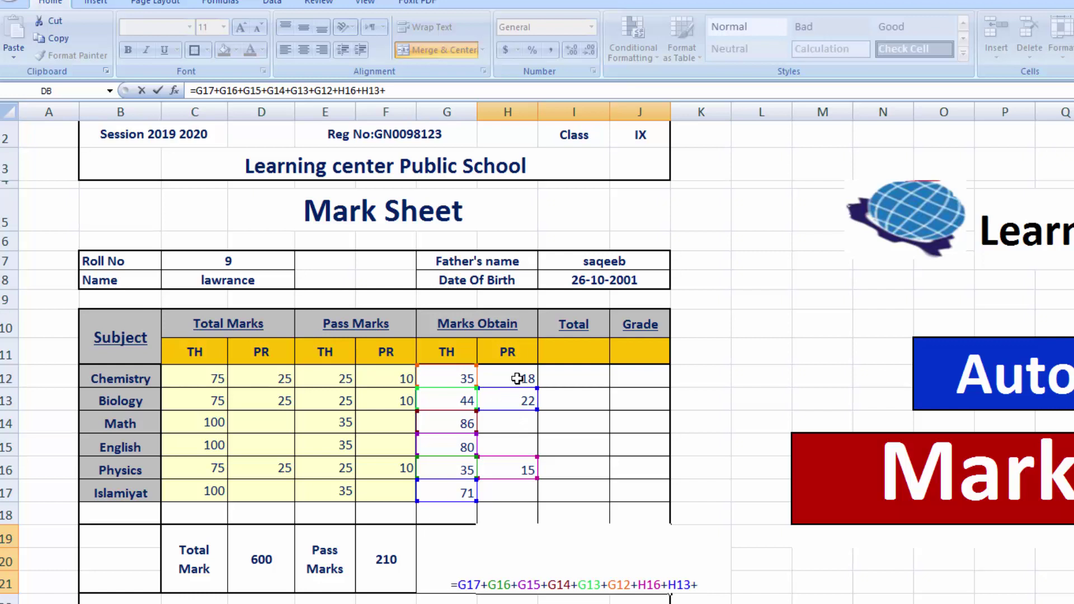
{"action": "left_click", "coordinate": [517, 379]}
{"action": "key", "text": "Return"}
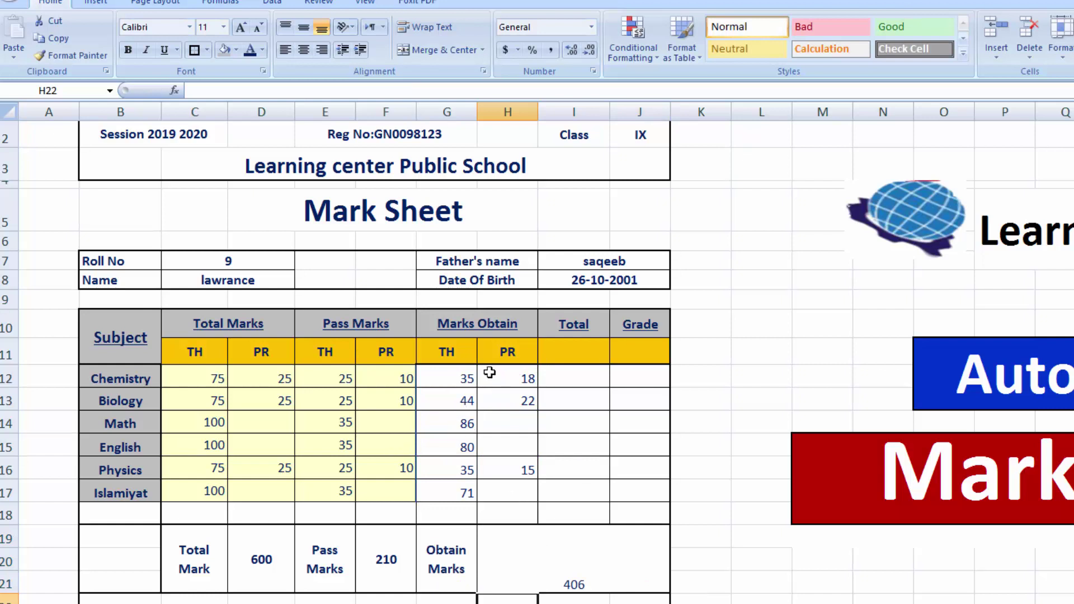
- Set the roll number in cell C7 to 3 to test the automatic lookups and obtained total
{"action": "left_click", "coordinate": [237, 261]}
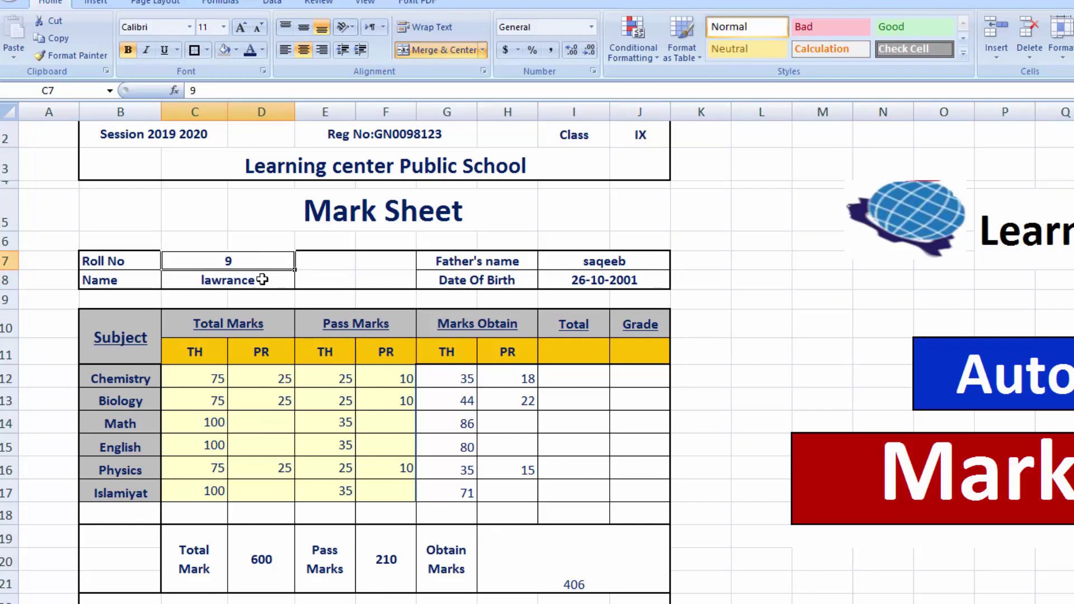
{"action": "type", "text": "3"}
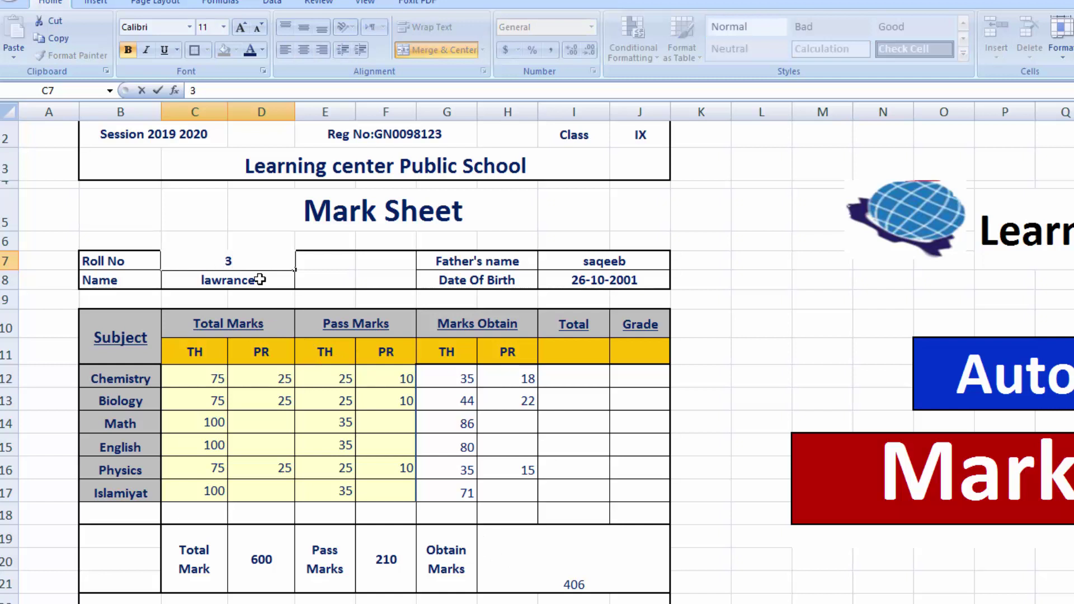
{"action": "key", "text": "Tab"}
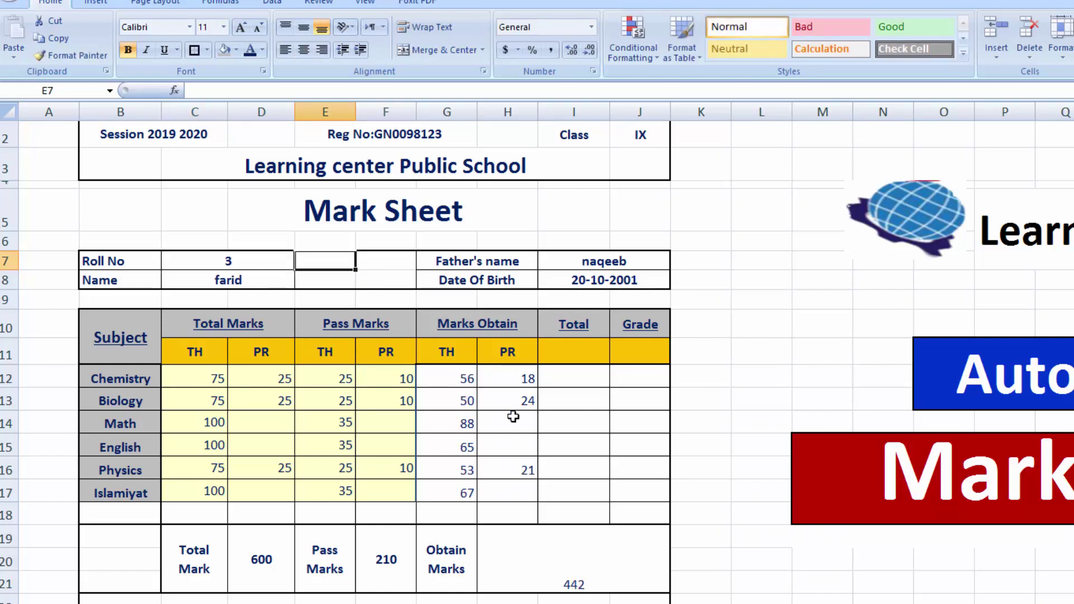
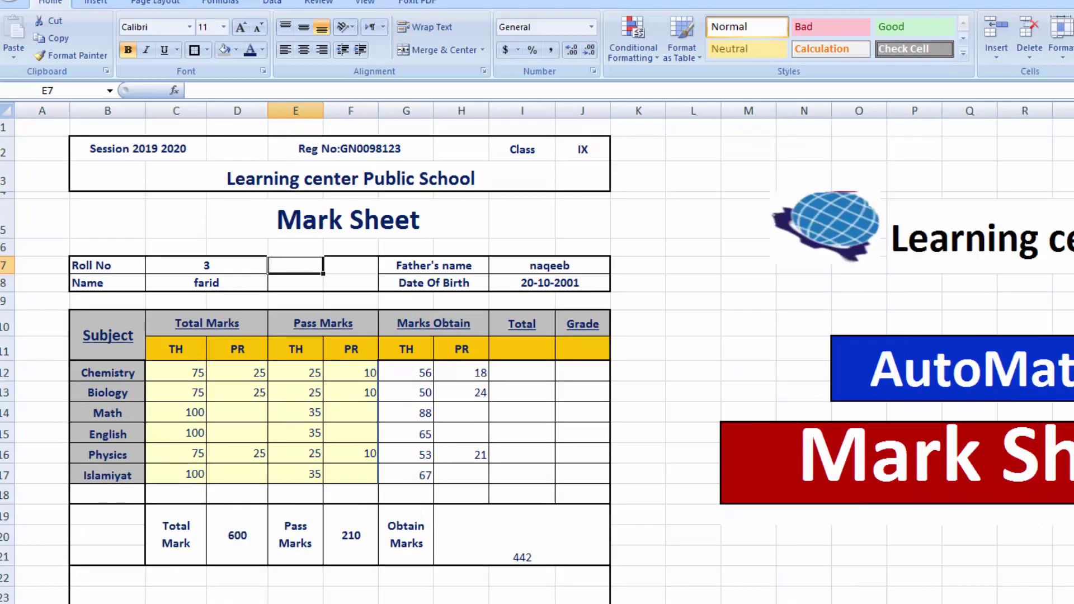
- Enter =LOOKUP(C7,Sheet3!A:R,Sheet3!E:E) in Class cell J2 to fetch the student's class by roll number
{"action": "type", "text": "=loo"}
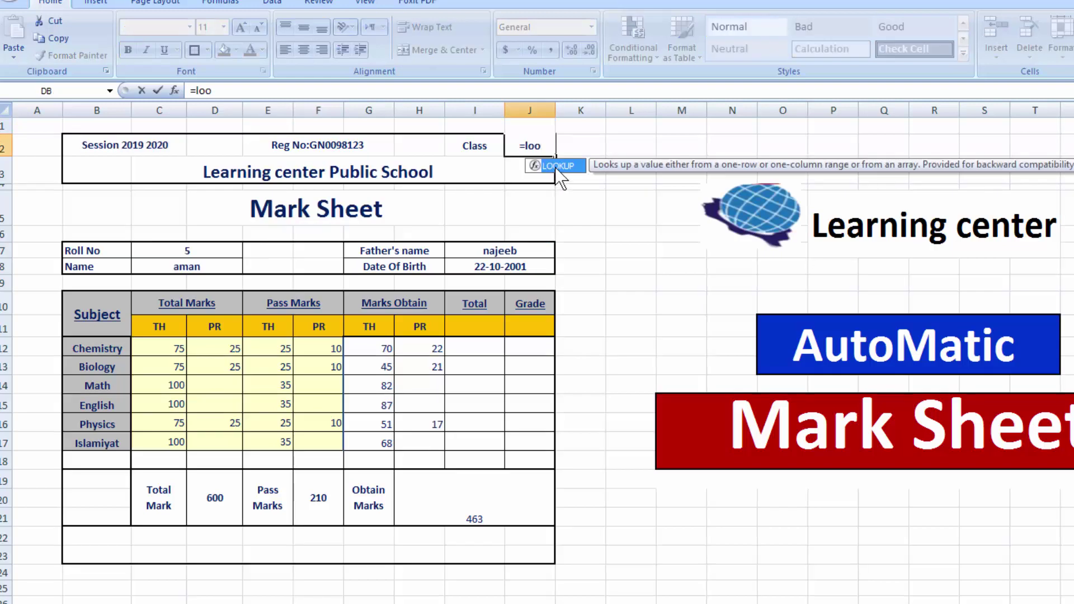
{"action": "double_click", "coordinate": [556, 166]}
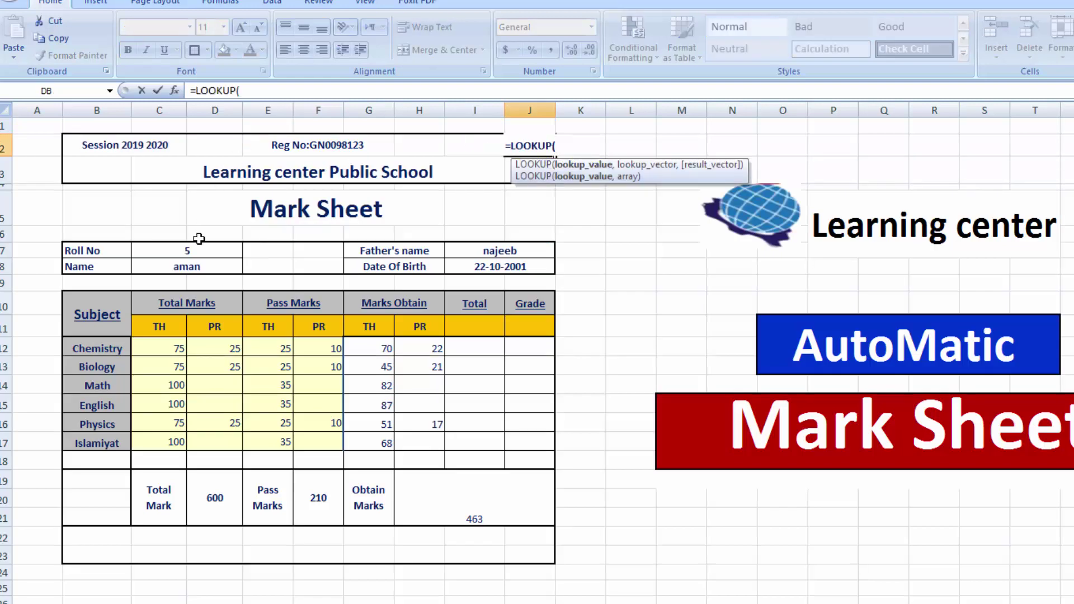
{"action": "left_click", "coordinate": [198, 255]}
{"action": "type", "text": ","}
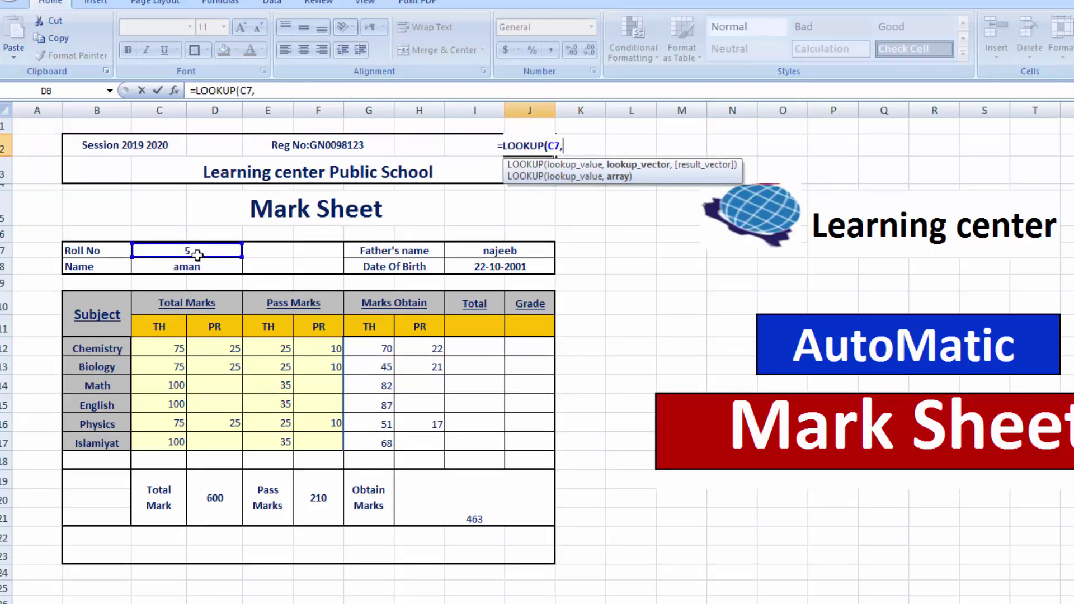
{"action": "left_click", "coordinate": [327, 602]}
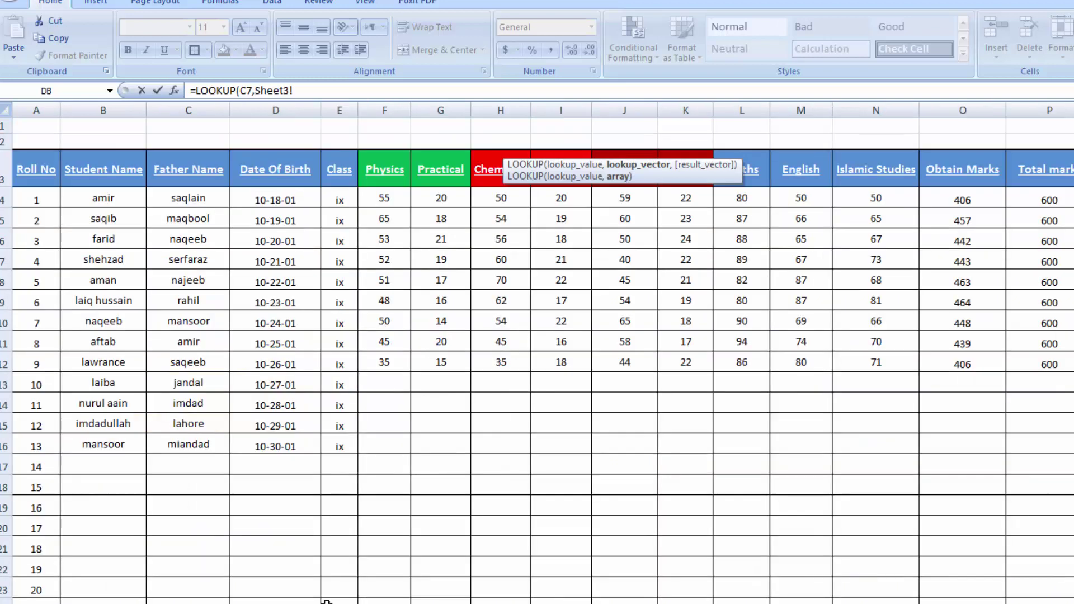
{"action": "left_click", "coordinate": [37, 108]}
{"action": "left_click_drag", "start_coordinate": [36, 107], "coordinate": [1072, 108]}
{"action": "type", "text": ","}
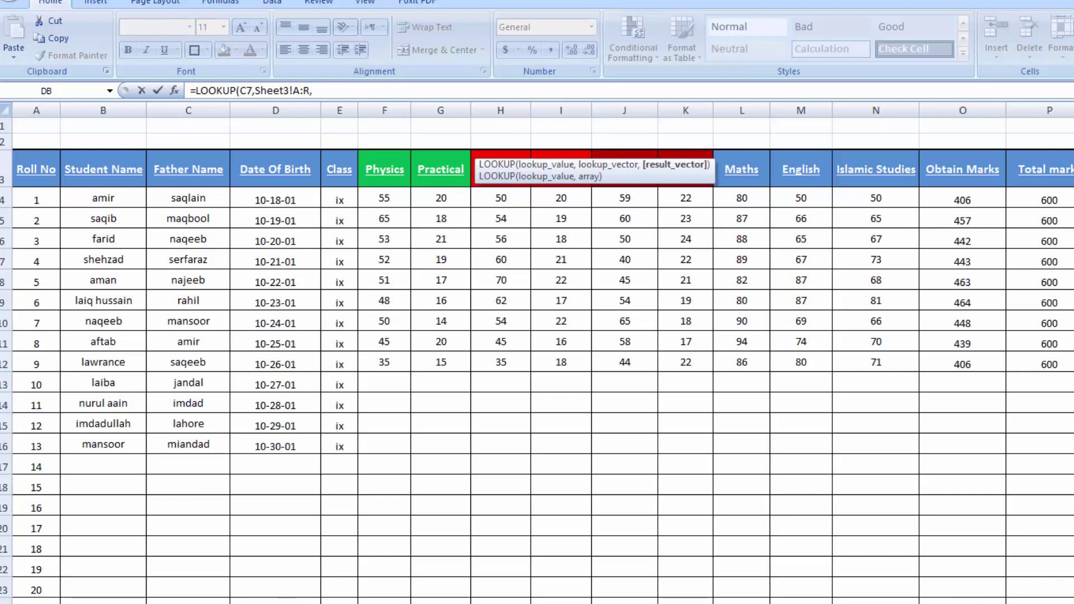
{"action": "left_click", "coordinate": [339, 110]}
{"action": "key", "text": "Return"}
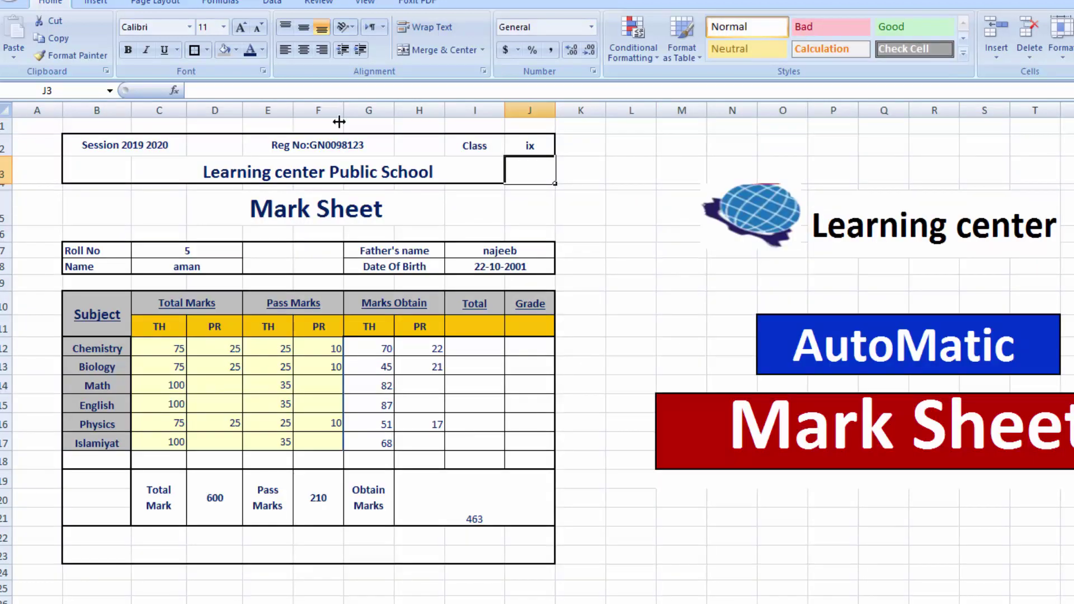
{"action": "left_click", "coordinate": [666, 278]}
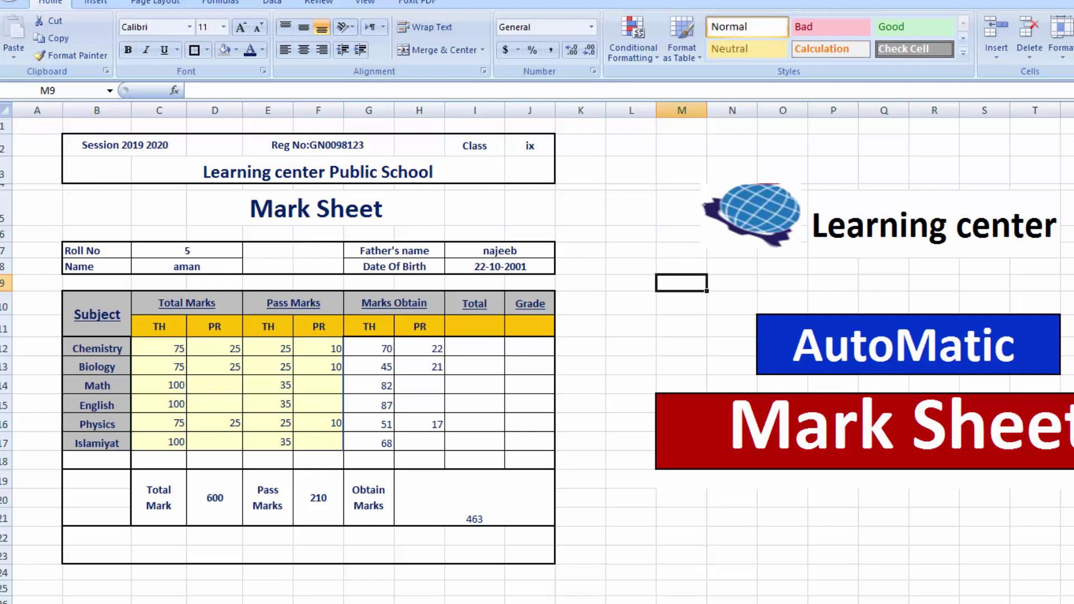
- Change the class in Sheet3 cell E10 to x, and return to the mark sheet
{"action": "left_click", "coordinate": [140, 603]}
{"action": "left_click", "coordinate": [333, 329]}
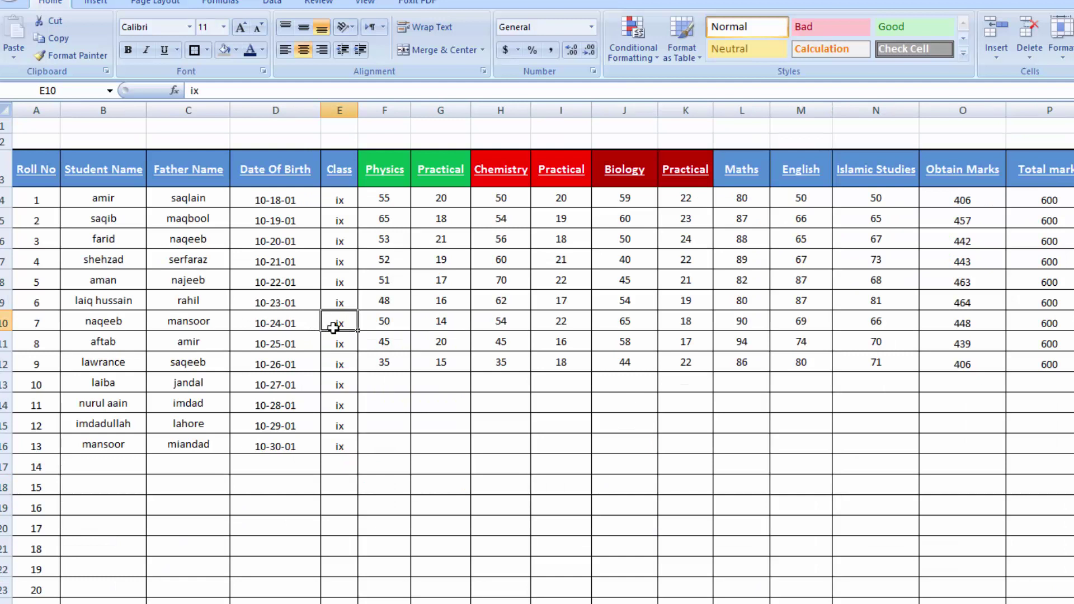
{"action": "key", "text": "Right"}
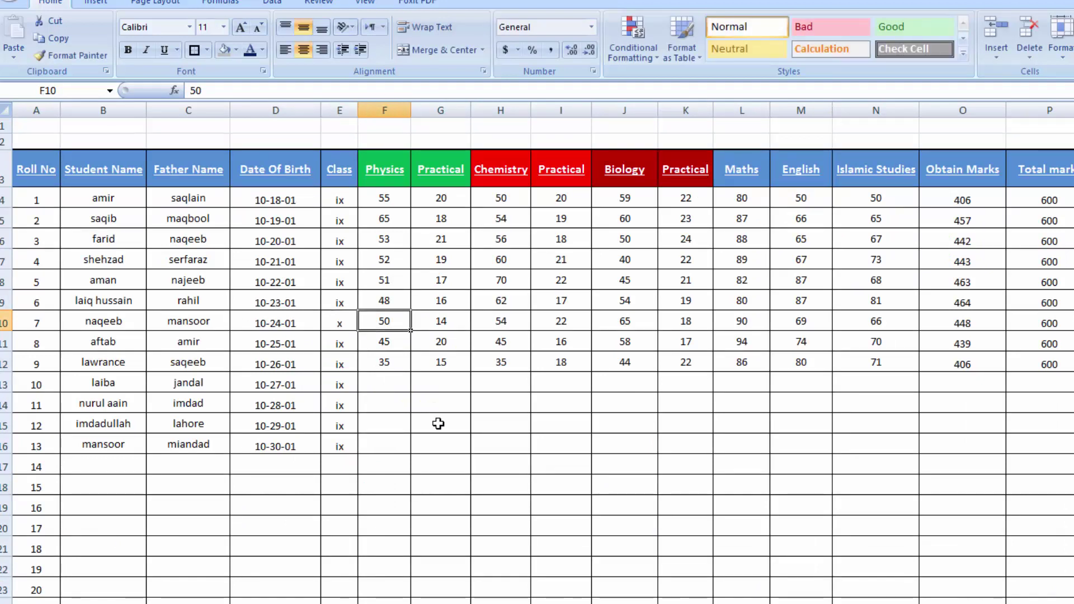
{"action": "left_click", "coordinate": [89, 603]}
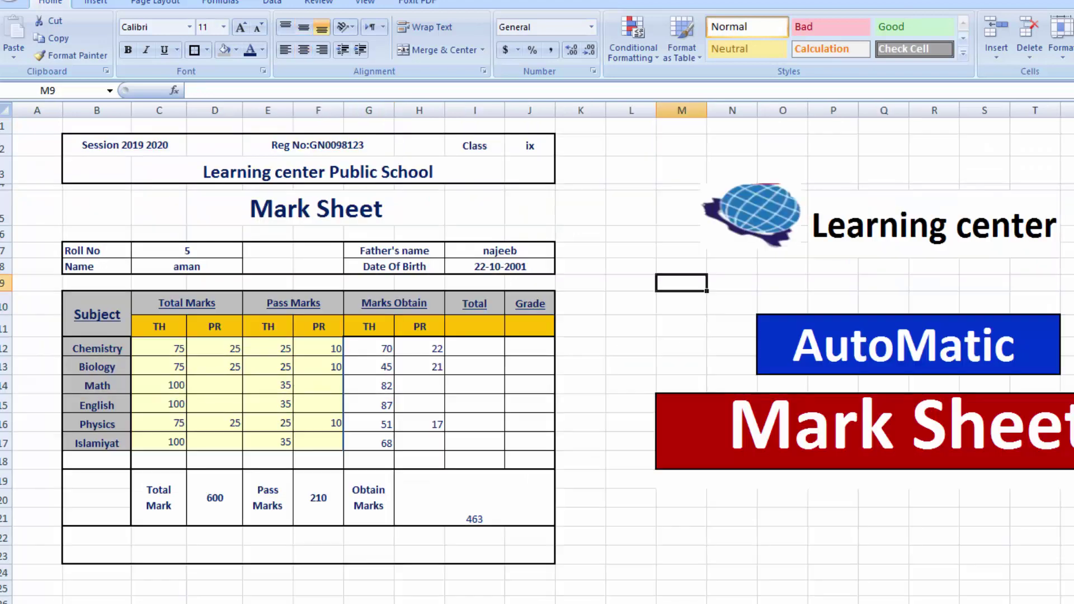
- Review the student records in Sheet3, and set the mark sheet's roll number in C7 to 7 to test the class lookup
{"action": "left_click", "coordinate": [106, 603]}
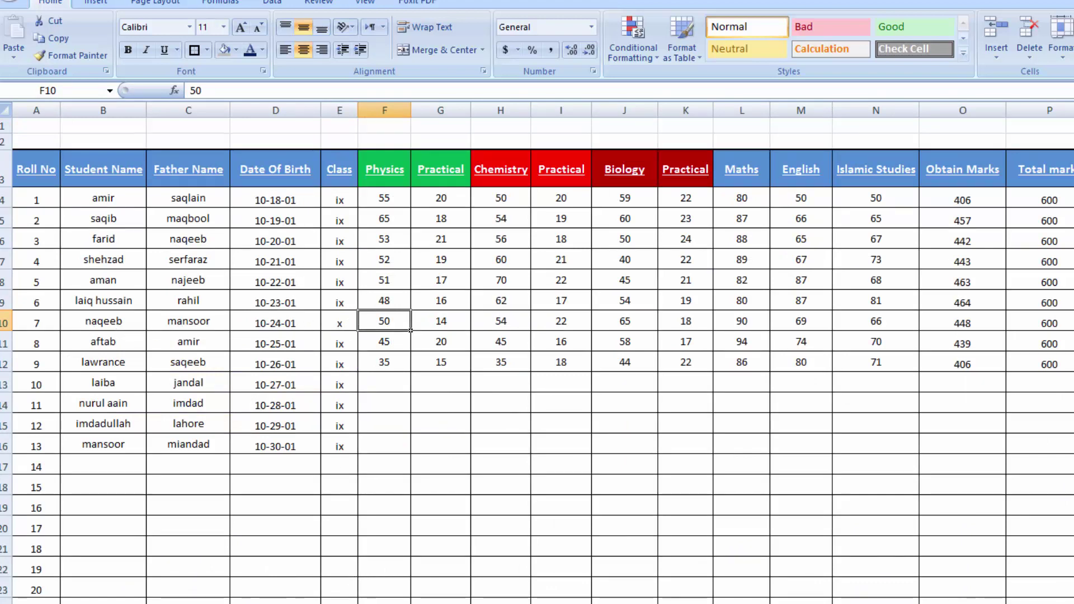
{"action": "left_click", "coordinate": [319, 603]}
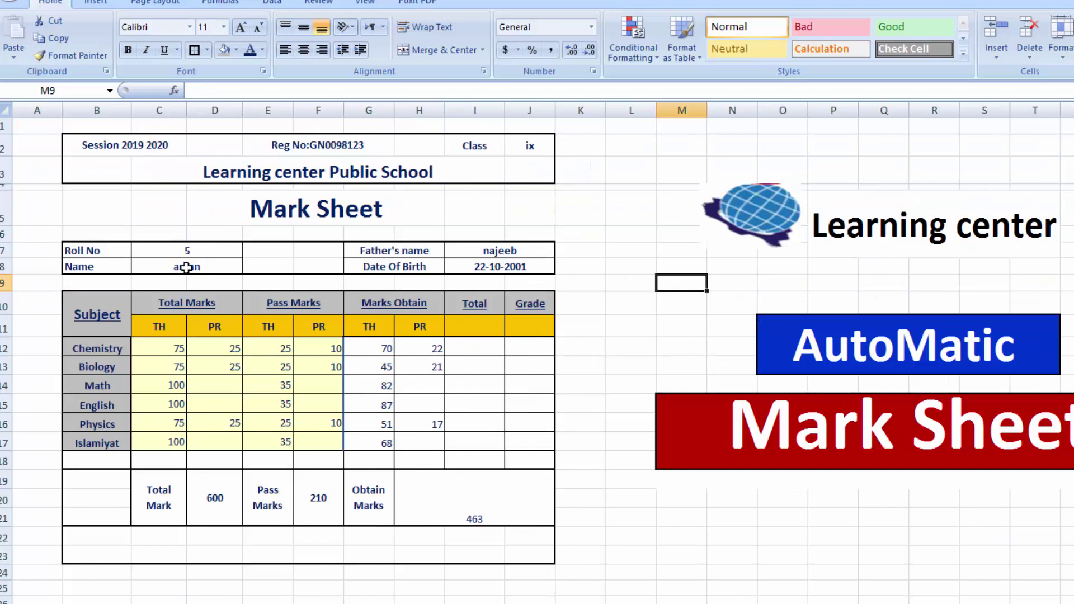
{"action": "left_click", "coordinate": [164, 255]}
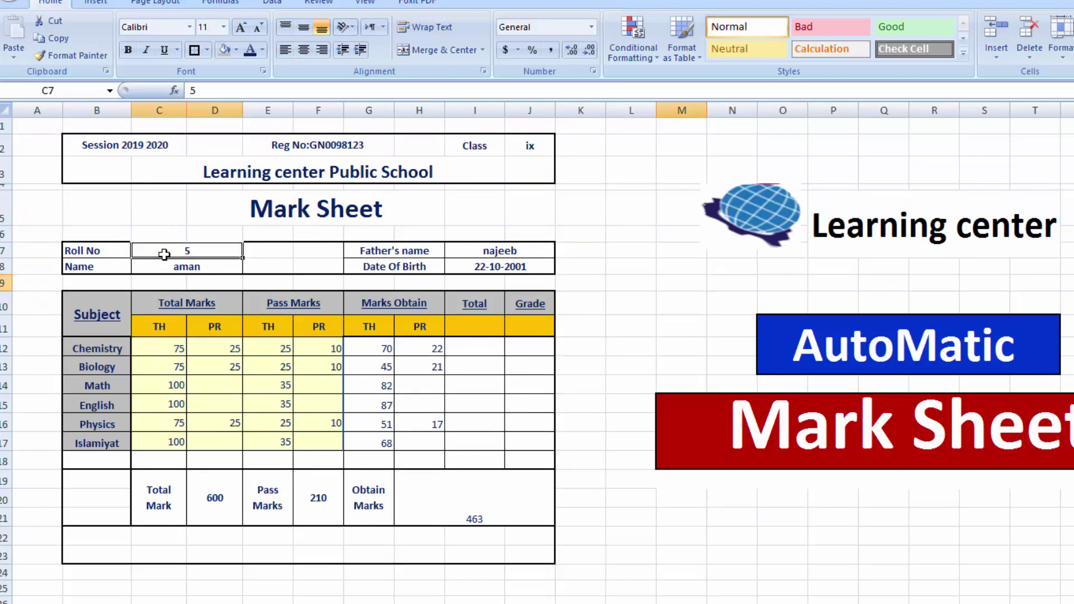
{"action": "type", "text": "7"}
{"action": "key", "text": "Tab"}
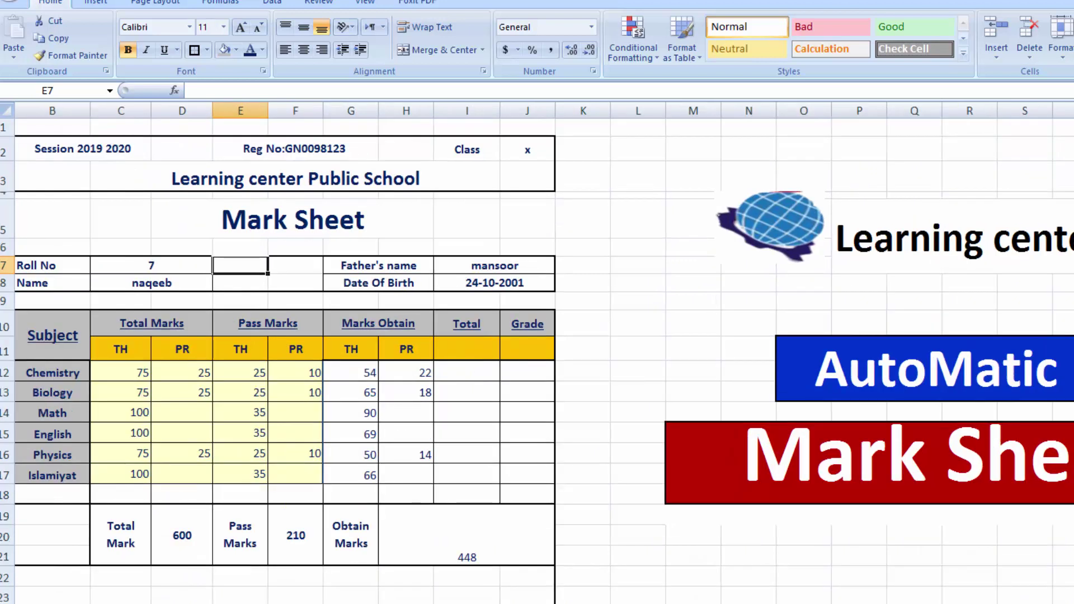
- Enter =G12+H12 in the Chemistry Total cell I12 and fill the formula down through I17
{"action": "scroll", "coordinate": [538, 352], "scroll_direction": "up", "scroll_amount": 1}
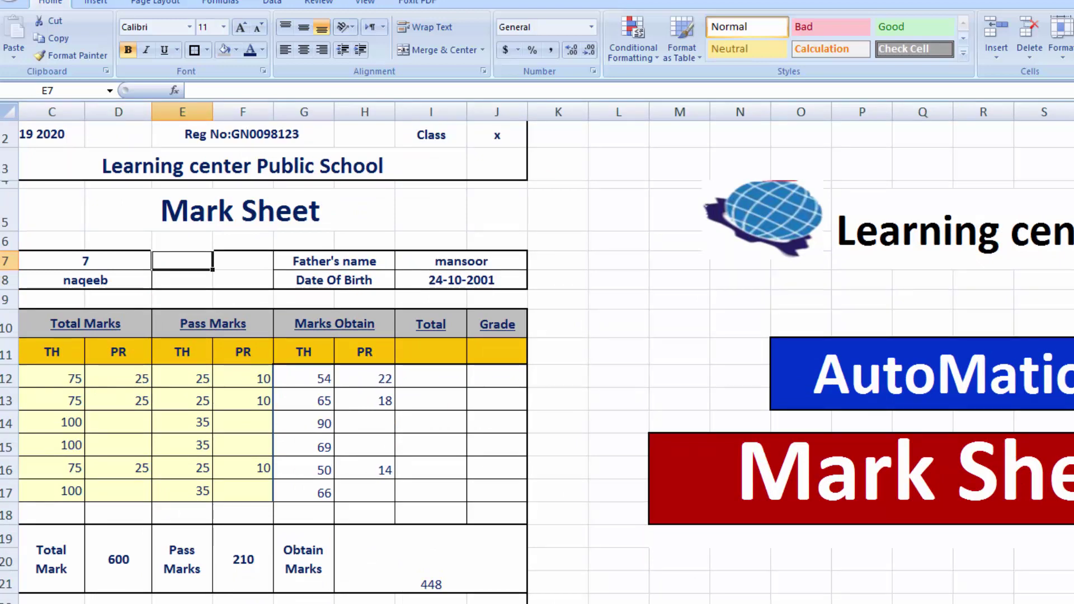
{"action": "scroll", "coordinate": [546, 353], "scroll_direction": "left", "scroll_amount": 2}
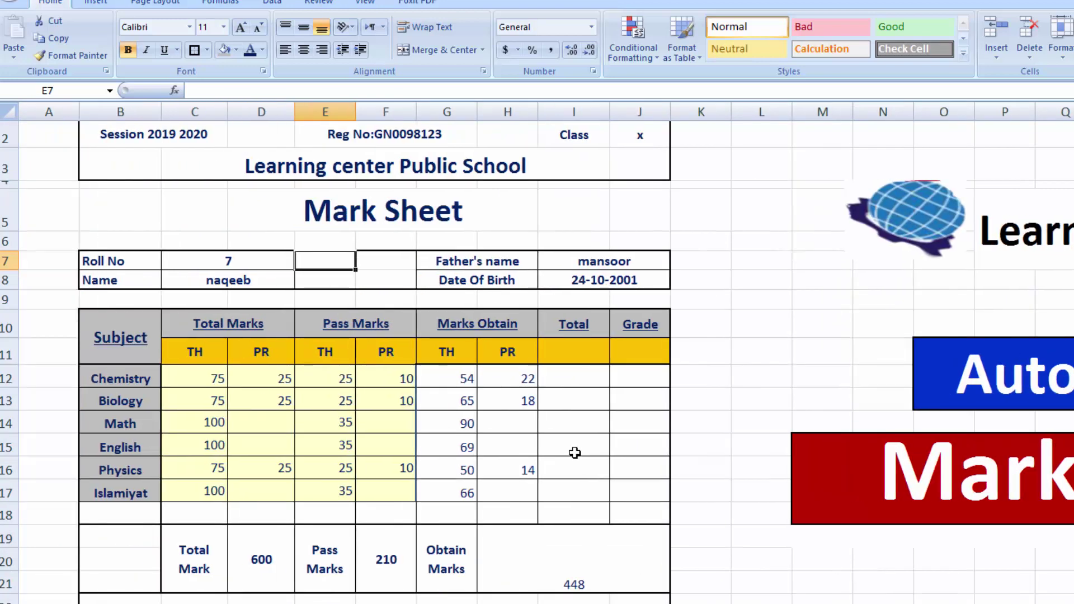
{"action": "left_click", "coordinate": [569, 377]}
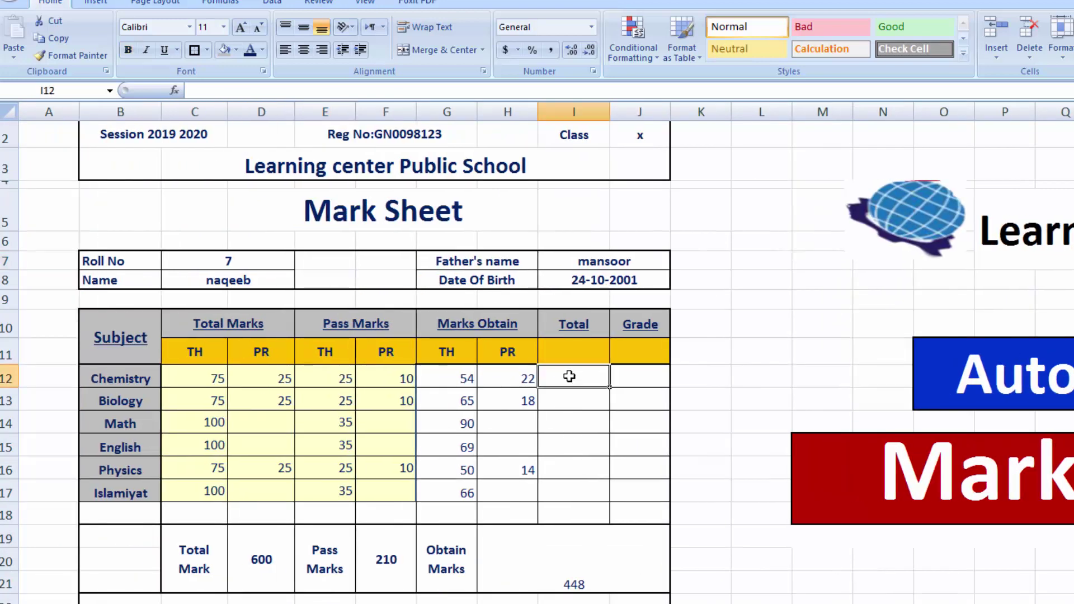
{"action": "key", "text": "Down"}
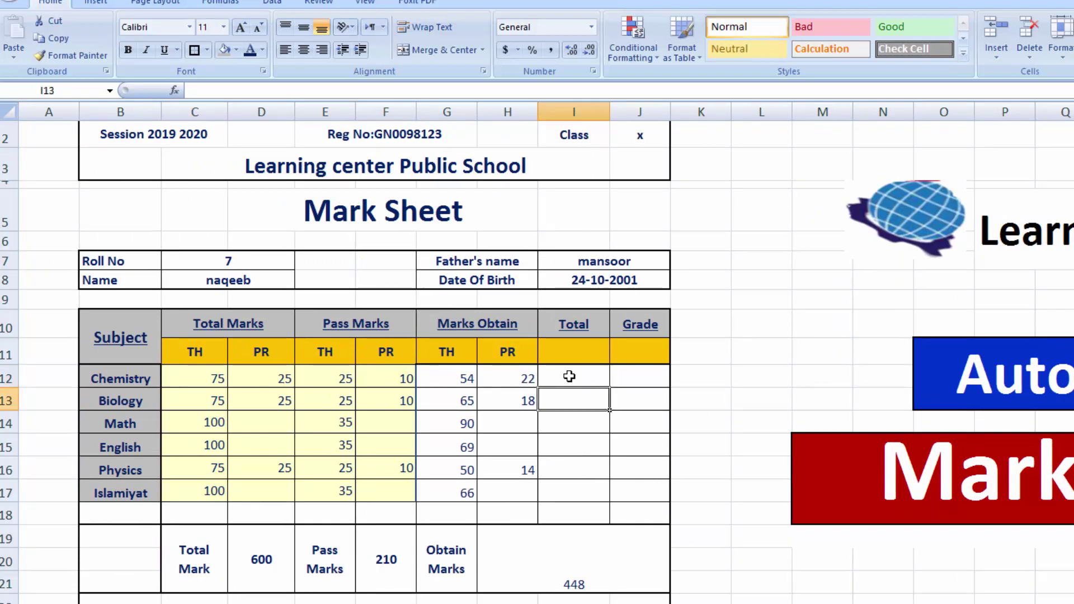
{"action": "left_click", "coordinate": [569, 375]}
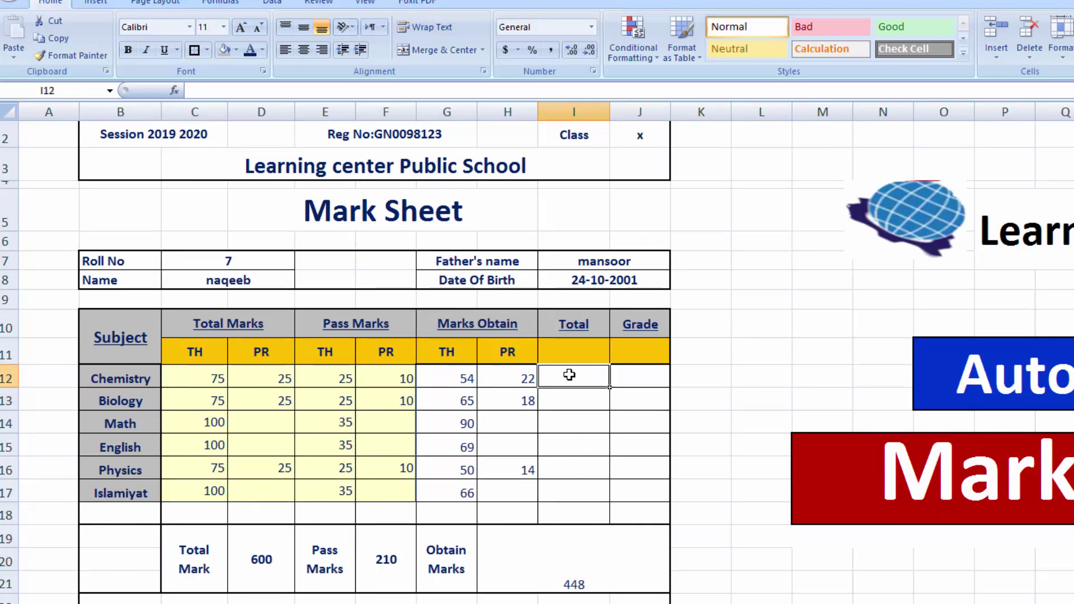
{"action": "type", "text": "="}
{"action": "left_click", "coordinate": [439, 375]}
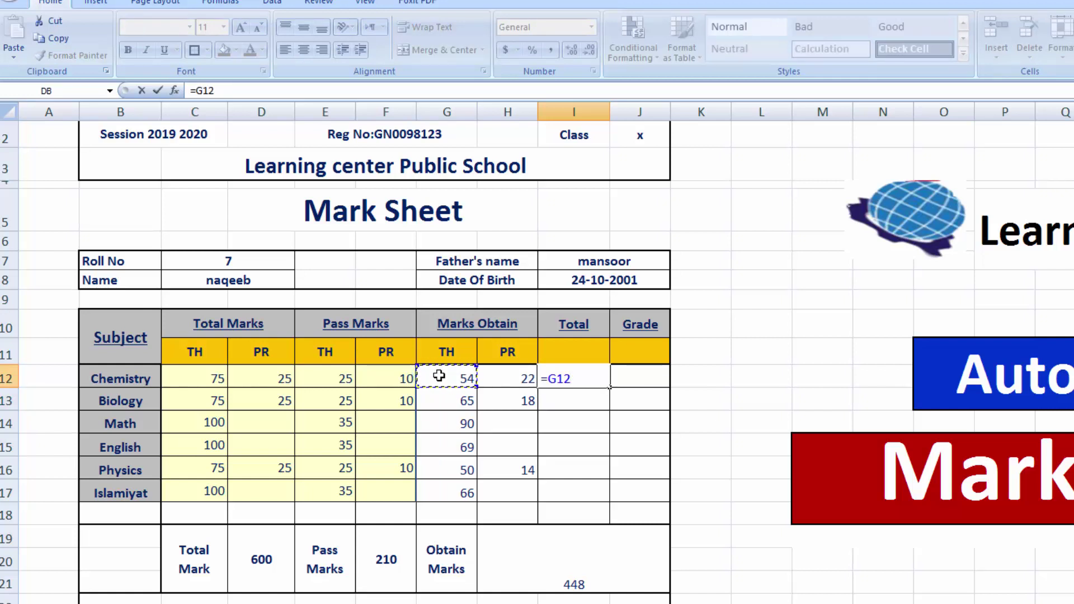
{"action": "type", "text": "+"}
{"action": "left_click", "coordinate": [497, 379]}
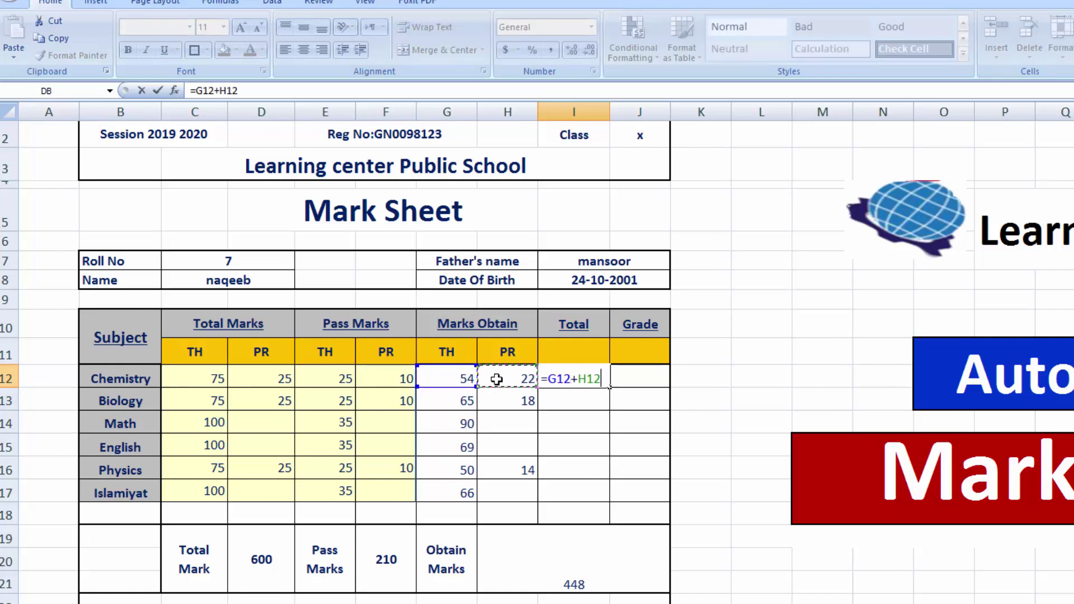
{"action": "key", "text": "Return"}
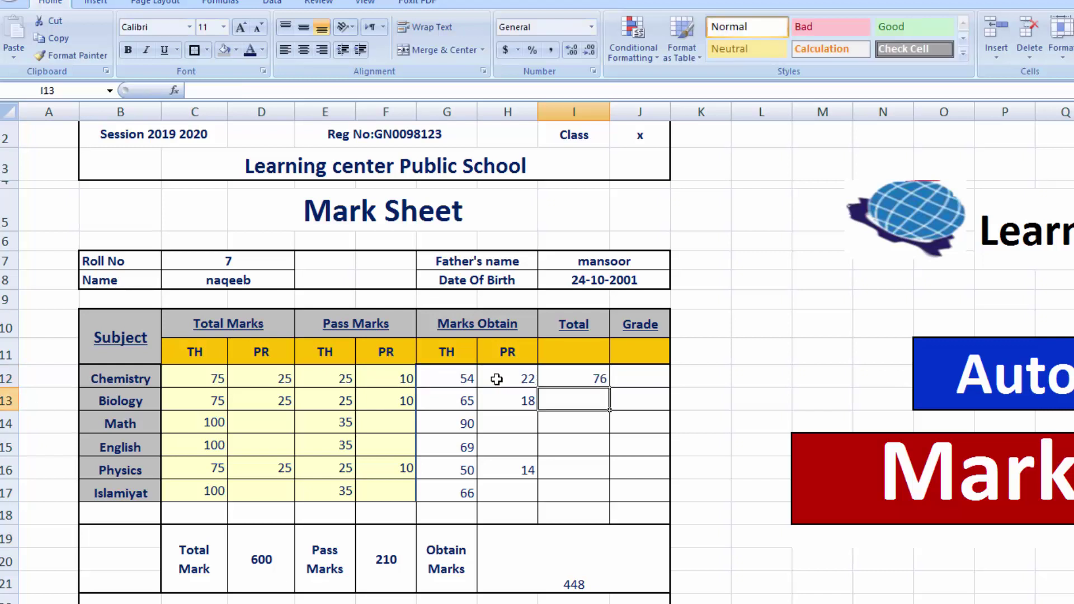
{"action": "left_click", "coordinate": [566, 379]}
{"action": "left_click_drag", "start_coordinate": [609, 388], "coordinate": [599, 504]}
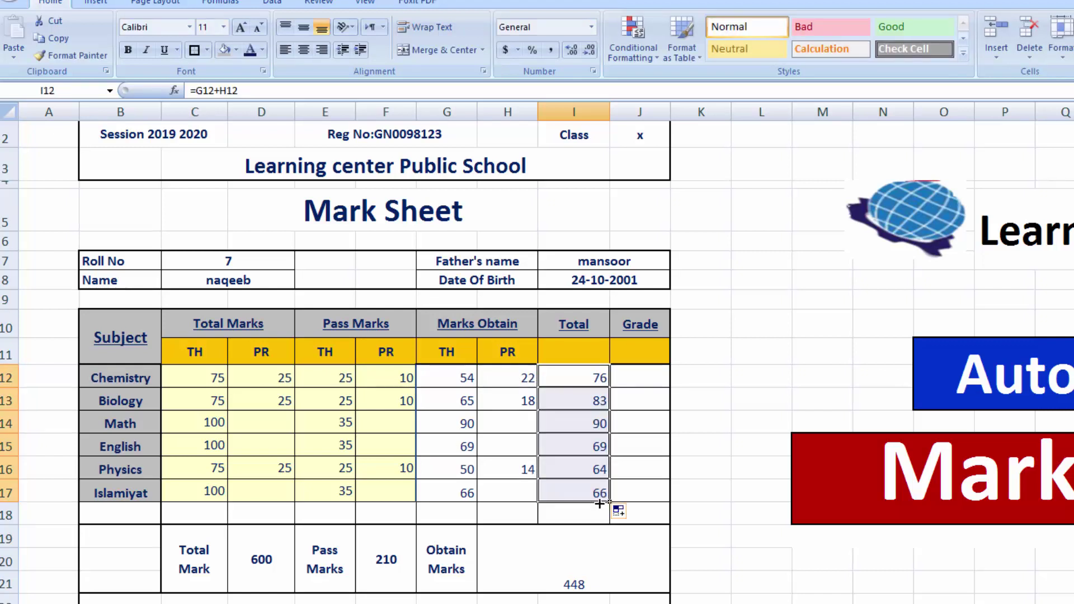
- Replace the Obtain Marks formula in H19 with =SUM(I12:I17) to add up the subject totals
{"action": "left_click", "coordinate": [579, 563]}
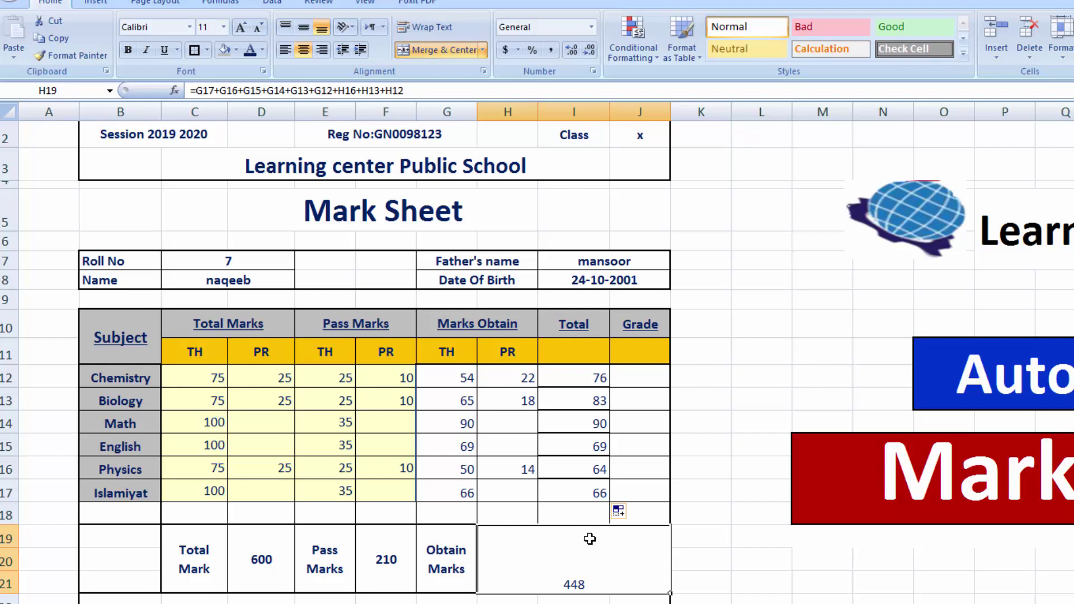
{"action": "key", "text": "alt+equal"}
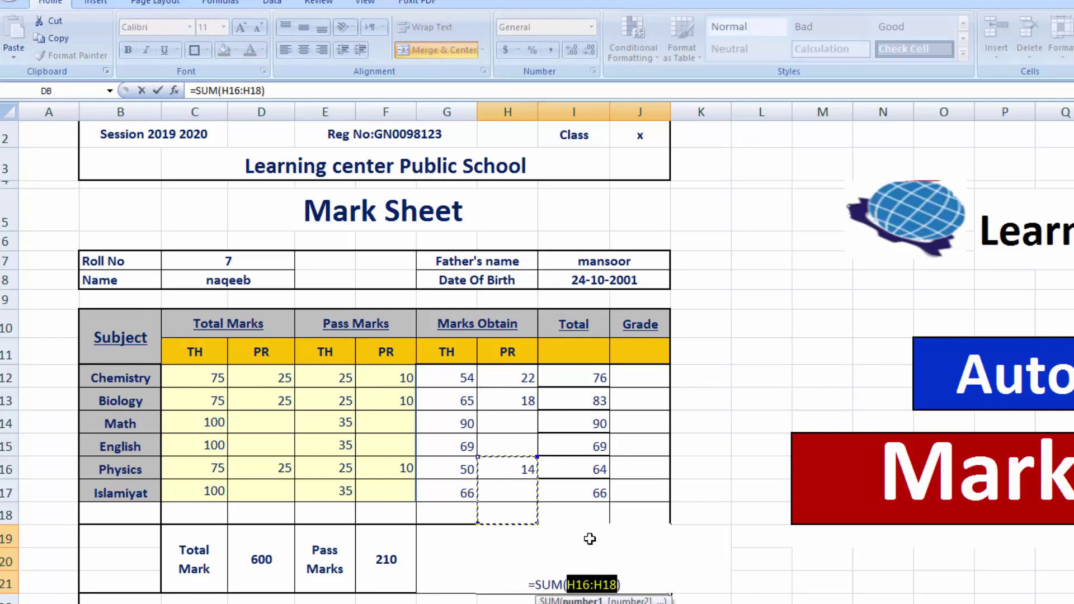
{"action": "left_click_drag", "start_coordinate": [577, 376], "coordinate": [575, 488]}
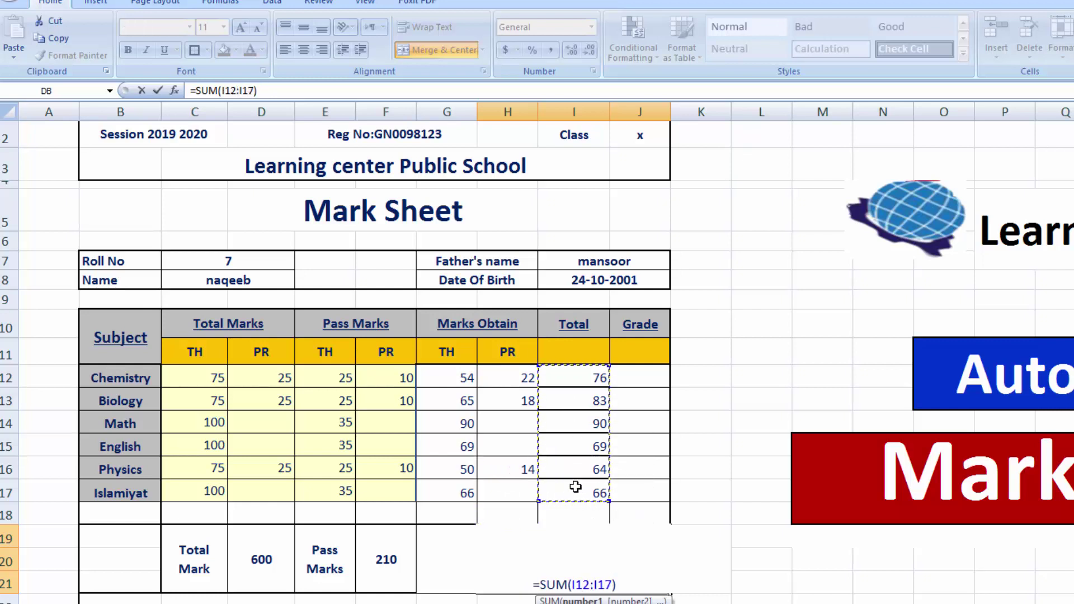
{"action": "key", "text": "Return"}
{"action": "left_click", "coordinate": [577, 552]}
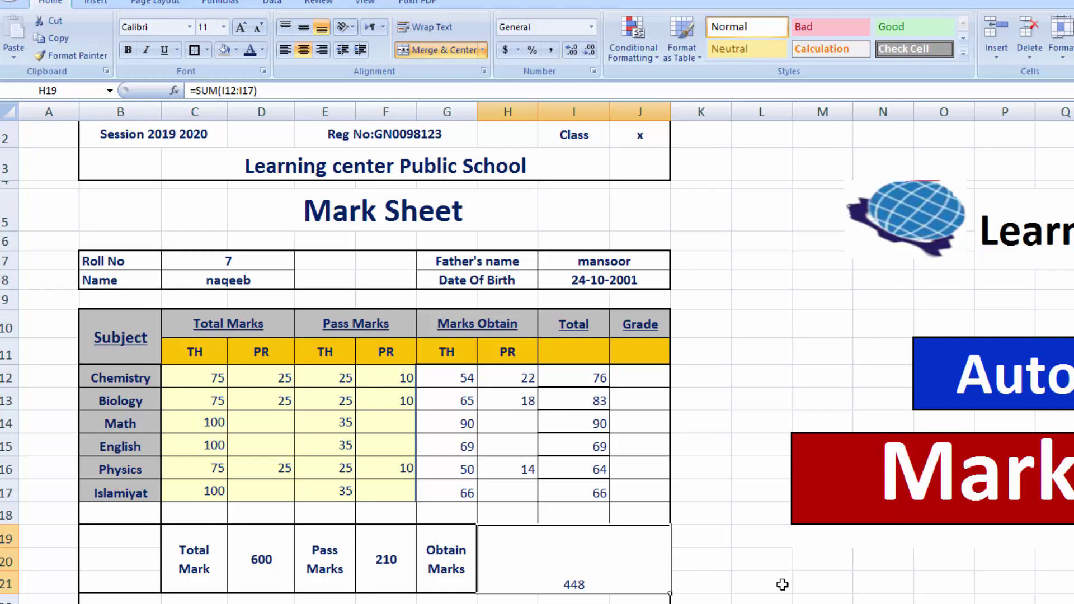
- Start the Chemistry Grade formula in J12 with =if(I12<=34,"fail", and begin a nested if
{"action": "left_click", "coordinate": [630, 374]}
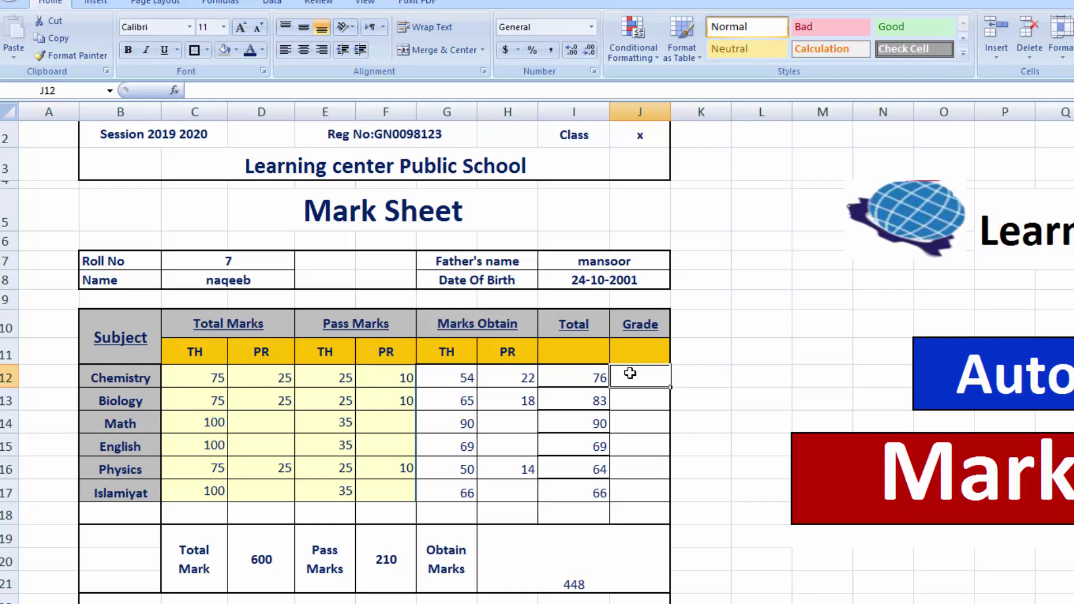
{"action": "type", "text": "="}
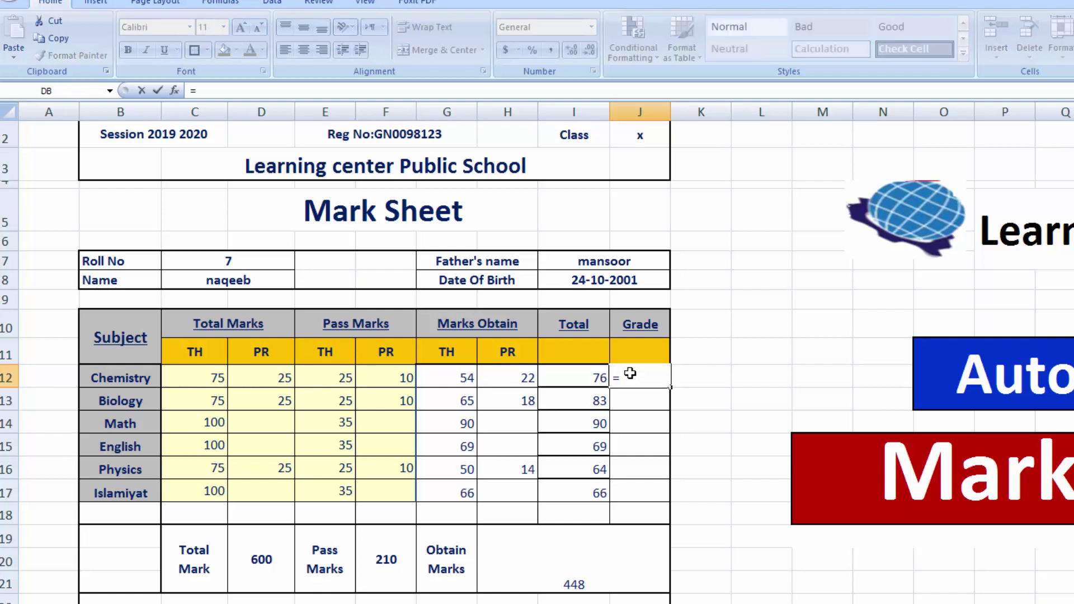
{"action": "type", "text": "if"}
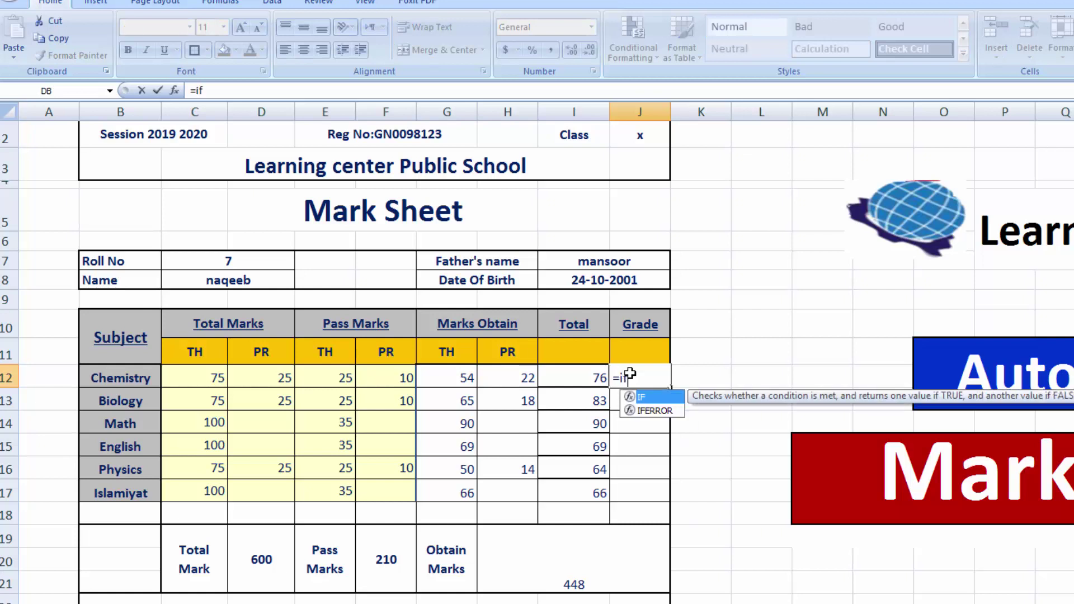
{"action": "type", "text": "("}
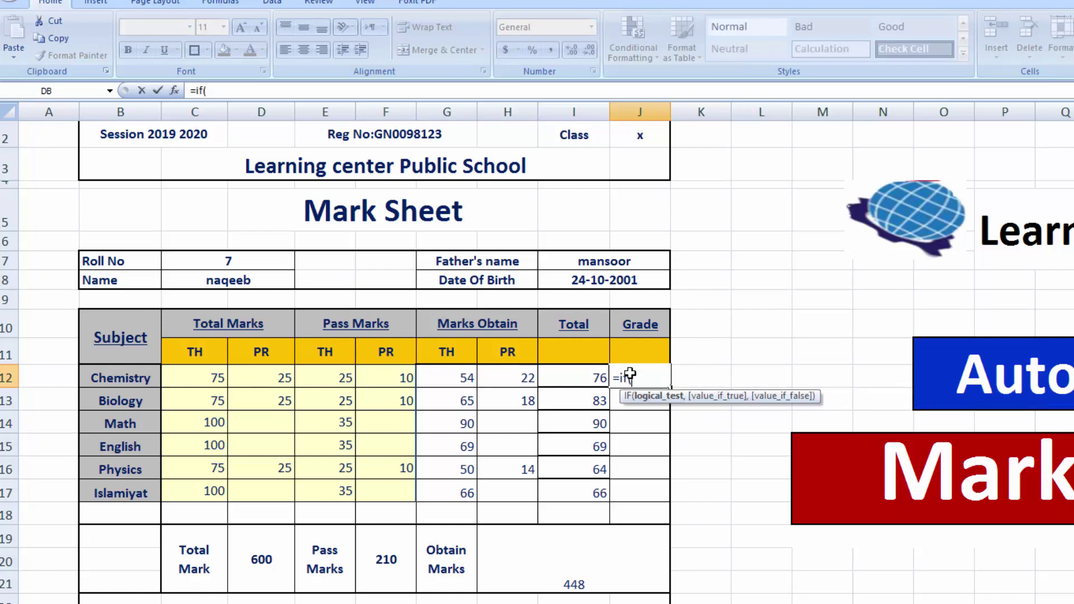
{"action": "left_click", "coordinate": [573, 370]}
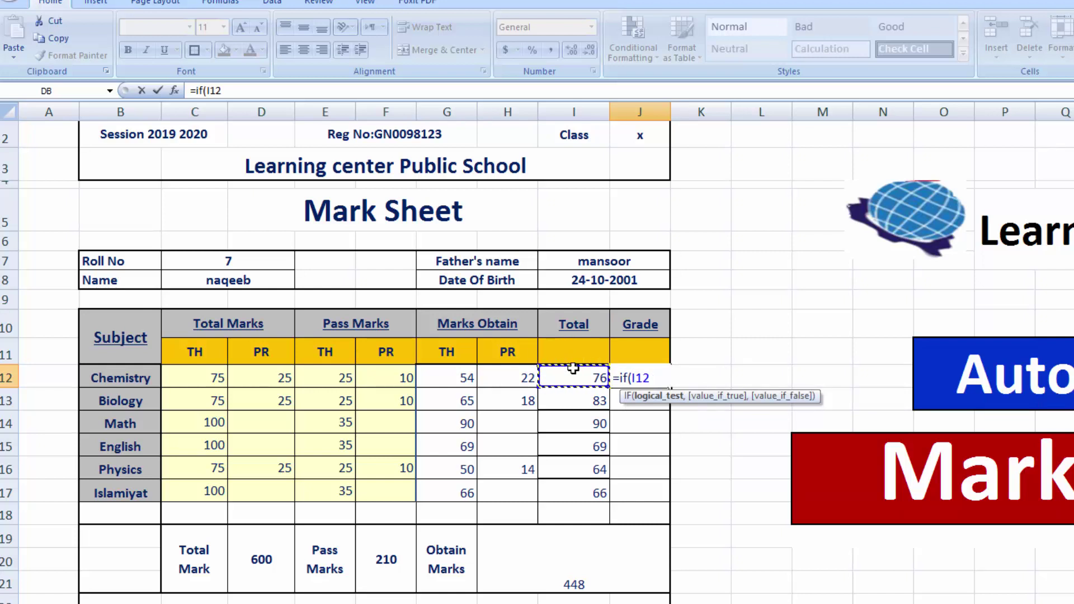
{"action": "type", "text": "<=34,"}
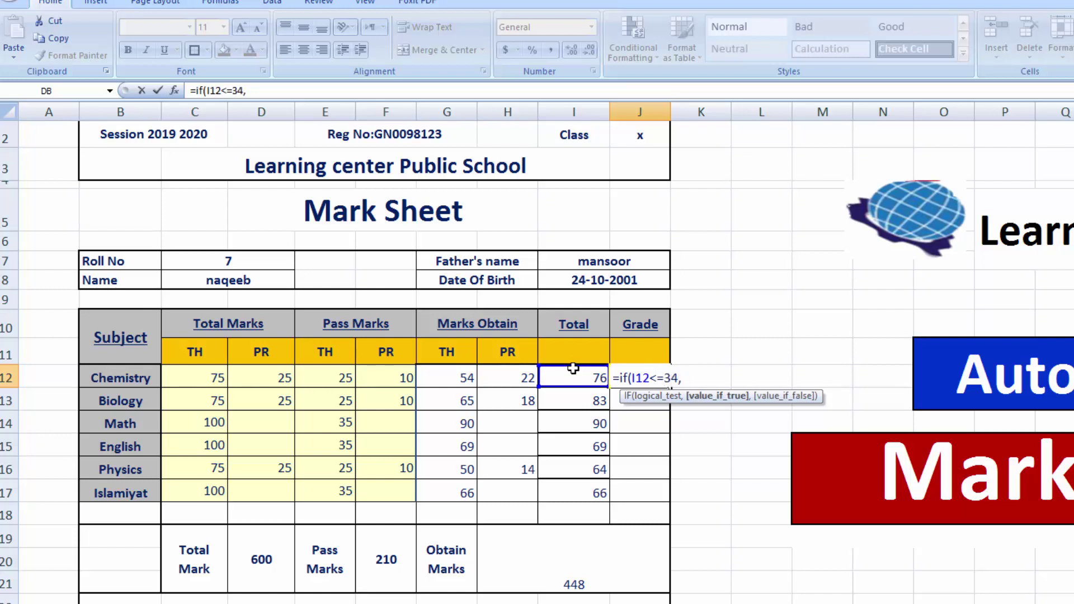
{"action": "type", "text": "\"fail\",if"}
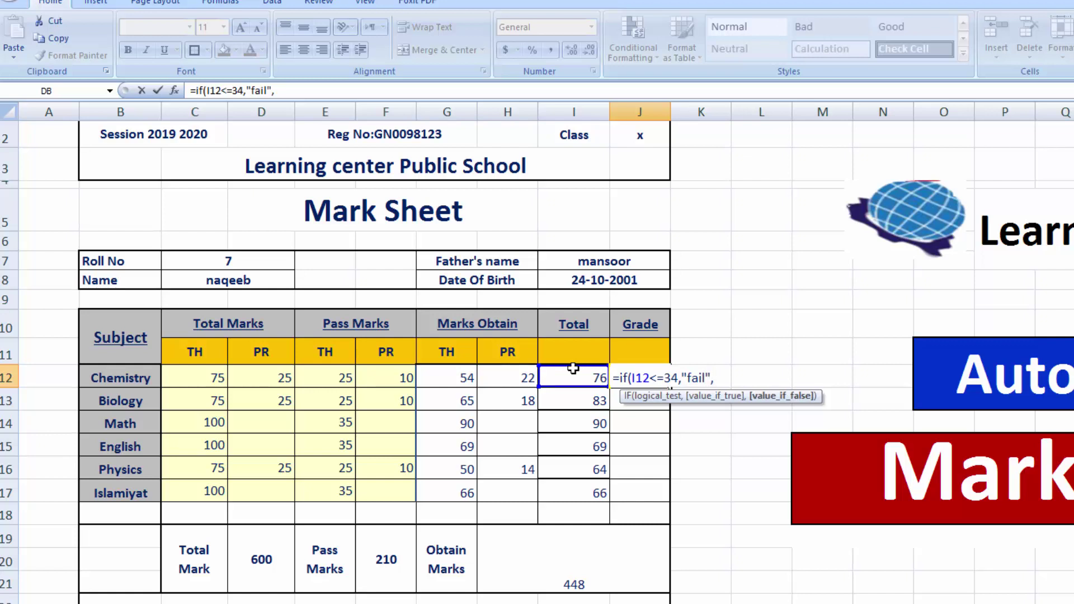
- Complete the second condition of the J12 grade formula as if(I12<=50,"C", for grade C
{"action": "type", "text": "("}
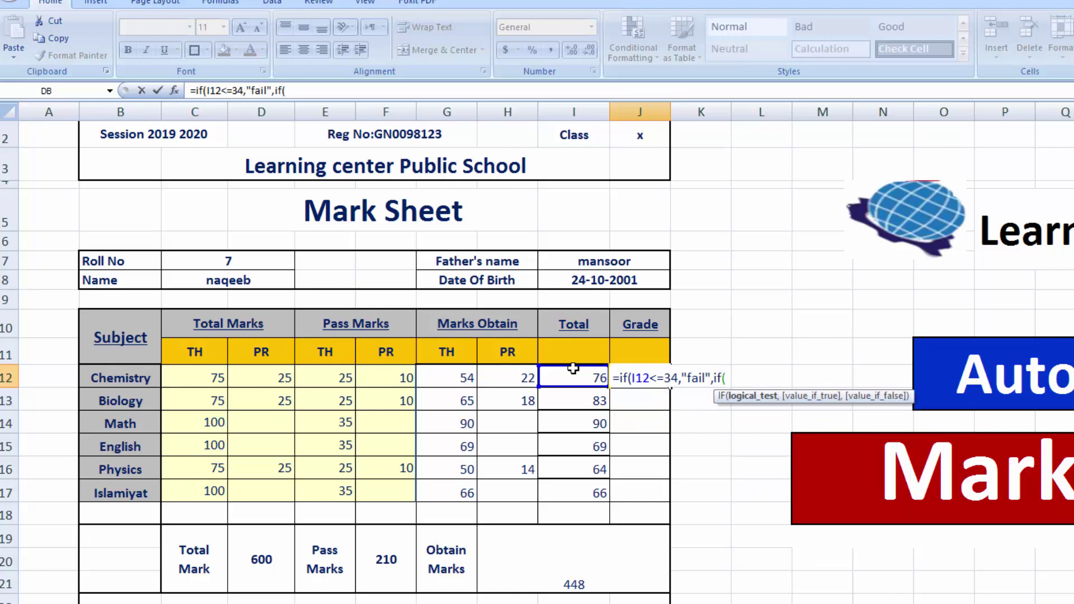
{"action": "left_click", "coordinate": [583, 379]}
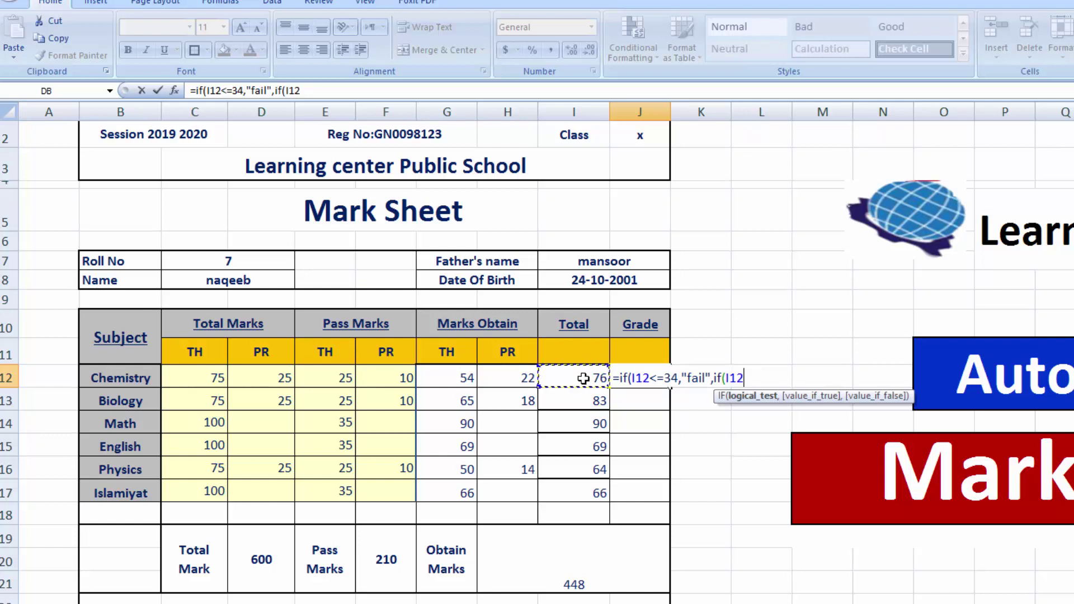
{"action": "type", "text": ","}
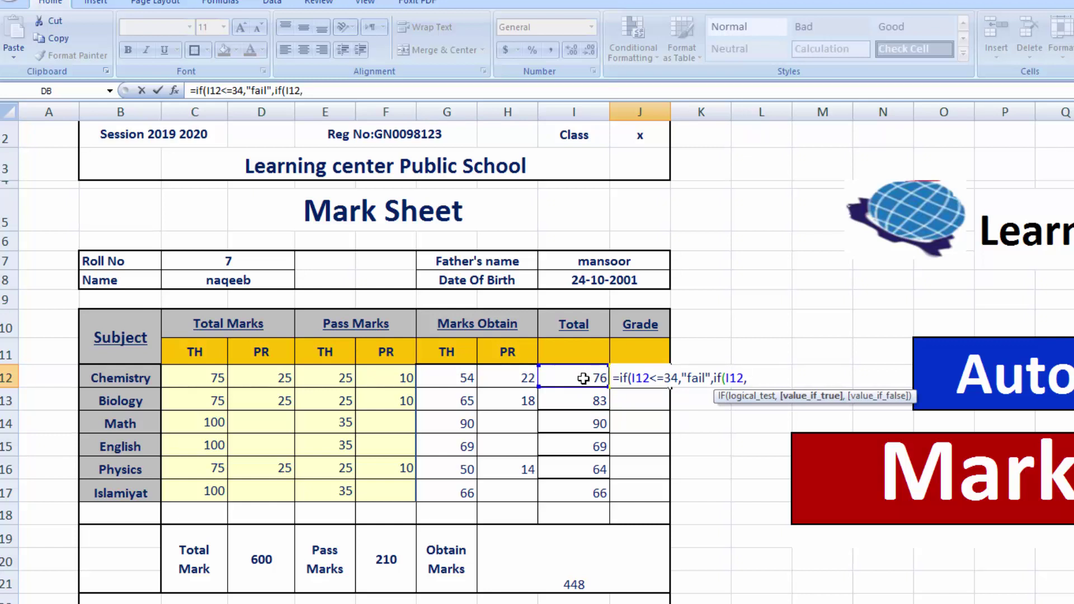
{"action": "key", "text": "BackSpace"}
{"action": "type", "text": "<="}
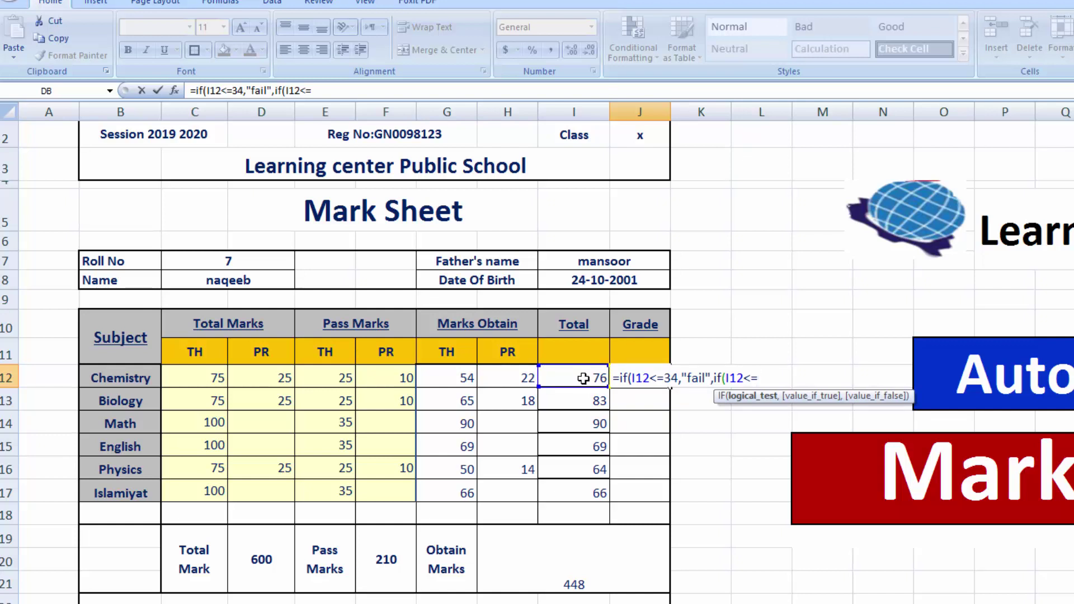
{"action": "type", "text": "50"}
{"action": "type", "text": ",\""}
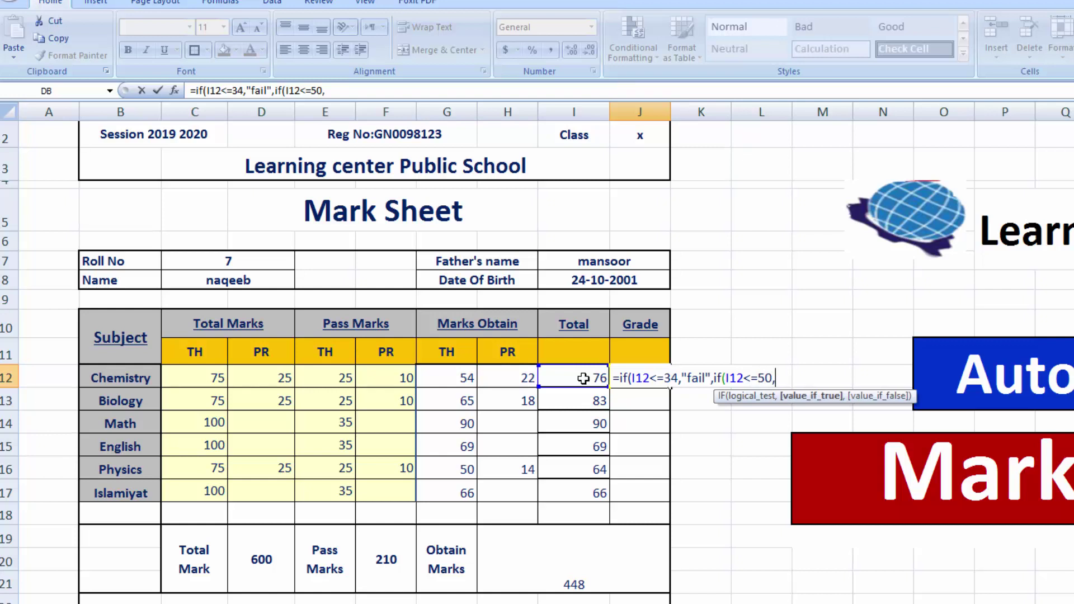
{"action": "type", "text": "C\","}
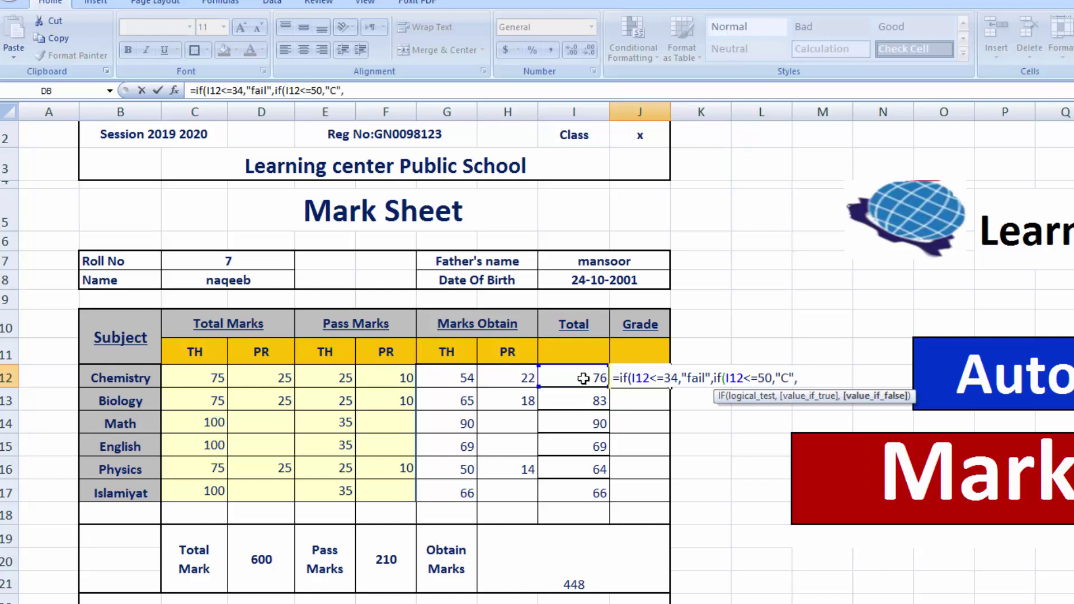
- Add the third nested condition if(I12<=60,"B", to the J12 grade formula for grade B
{"action": "type", "text": "if("}
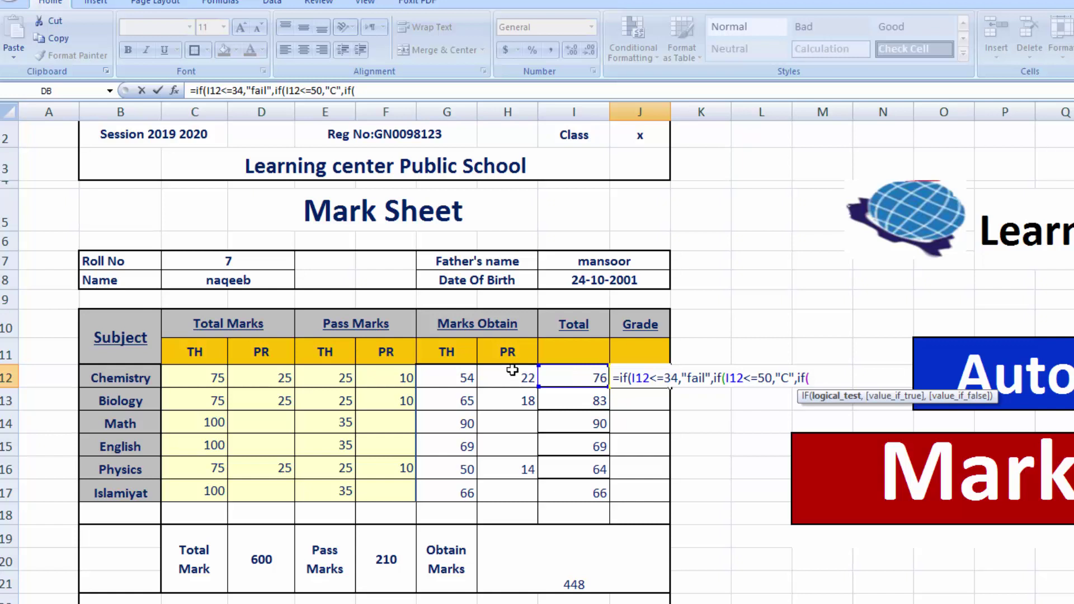
{"action": "left_click", "coordinate": [547, 376]}
{"action": "type", "text": "<=60"}
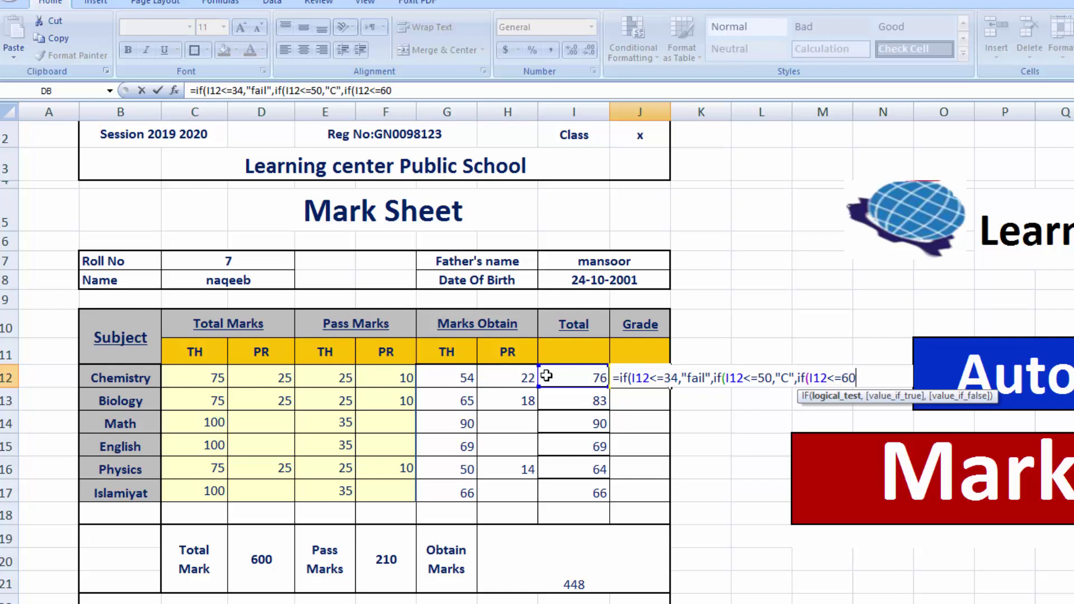
{"action": "type", "text": ","}
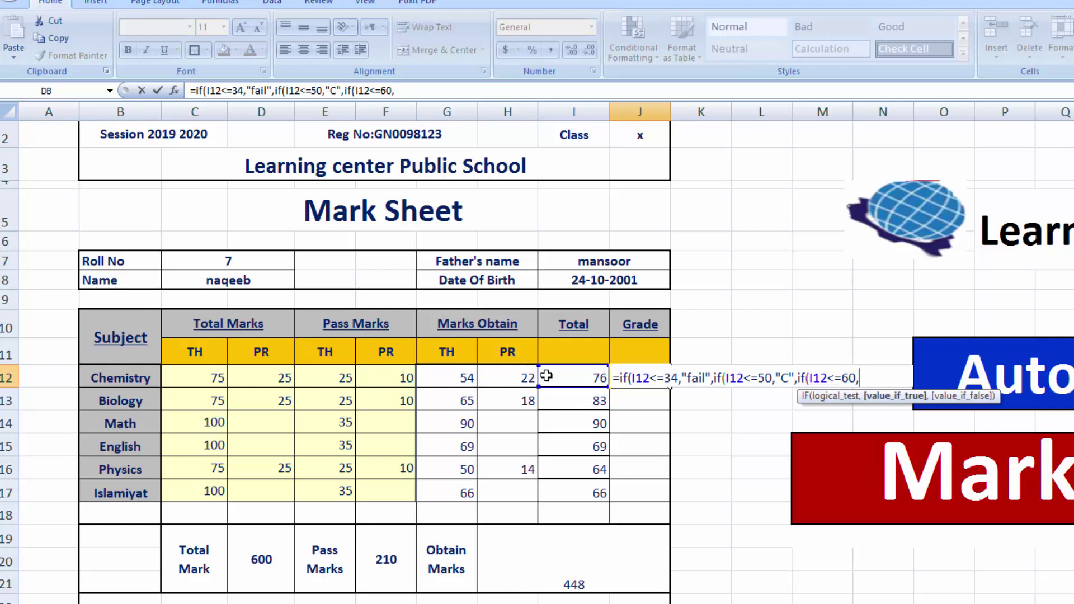
{"action": "type", "text": "\"B\","}
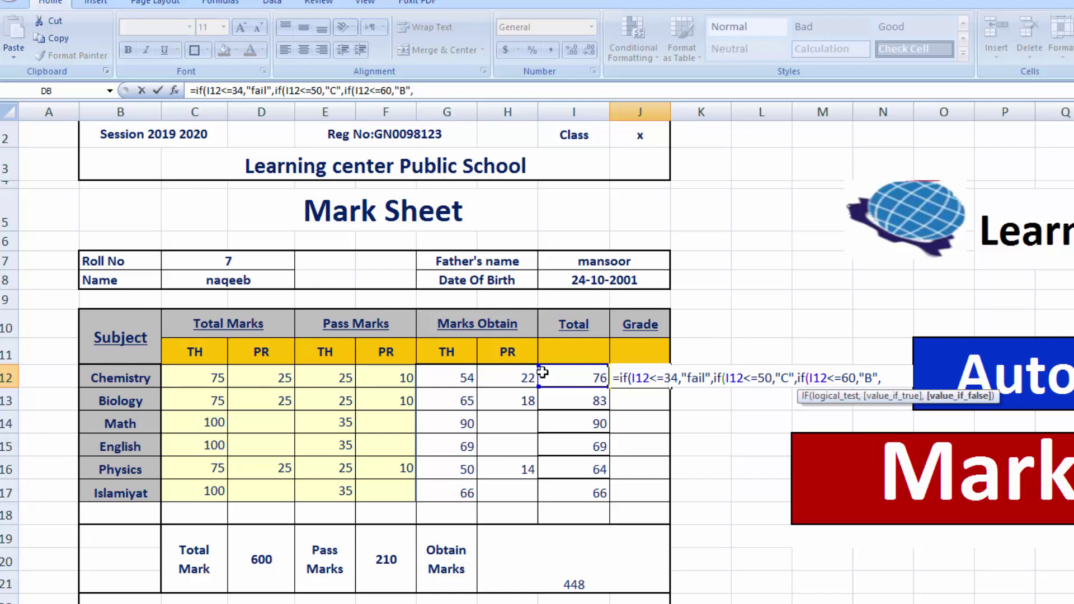
- Add the condition if(I12<=80,"A", to the J12 formula for grade A and open another nested if
{"action": "left_click", "coordinate": [423, 90]}
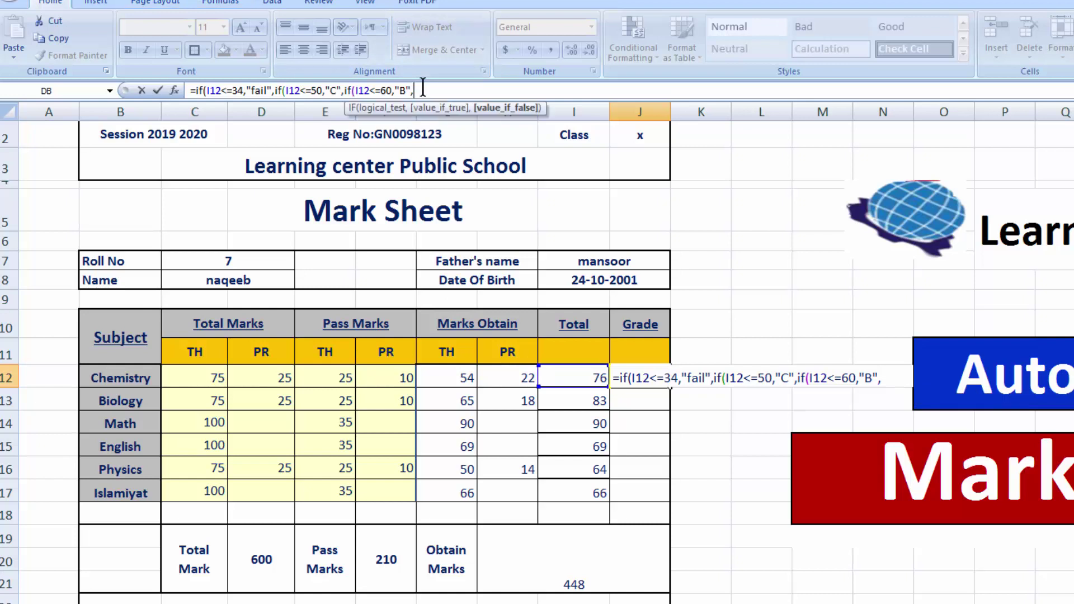
{"action": "type", "text": "if("}
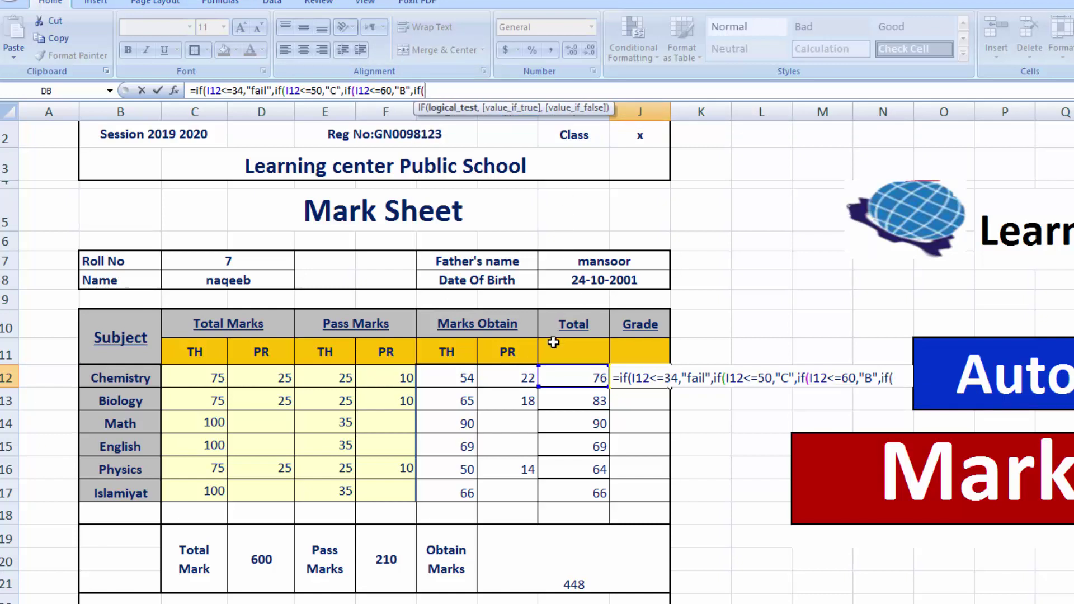
{"action": "left_click", "coordinate": [569, 378]}
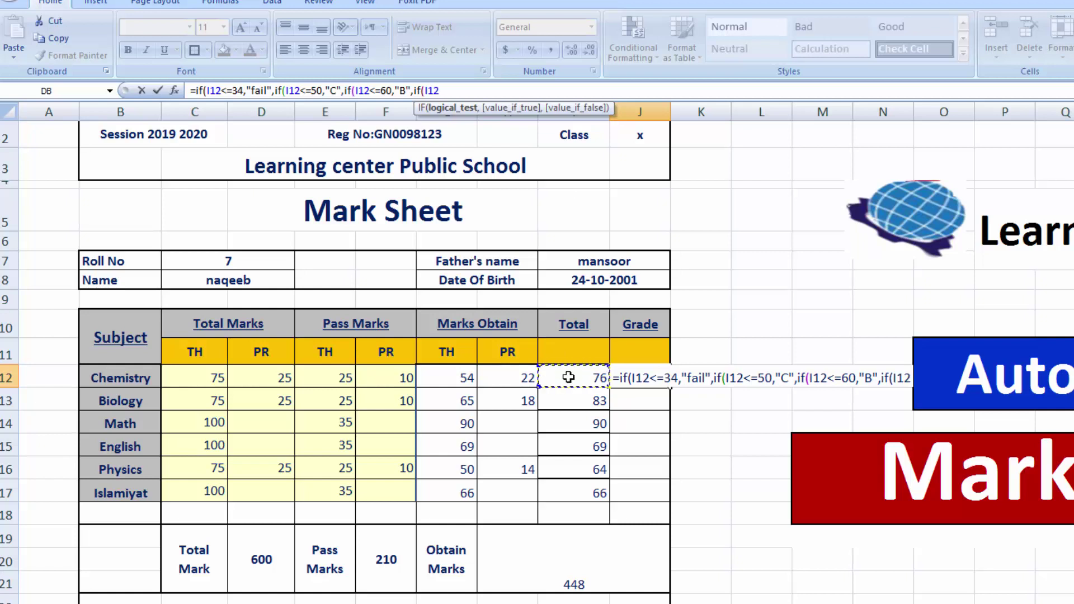
{"action": "type", "text": "<="}
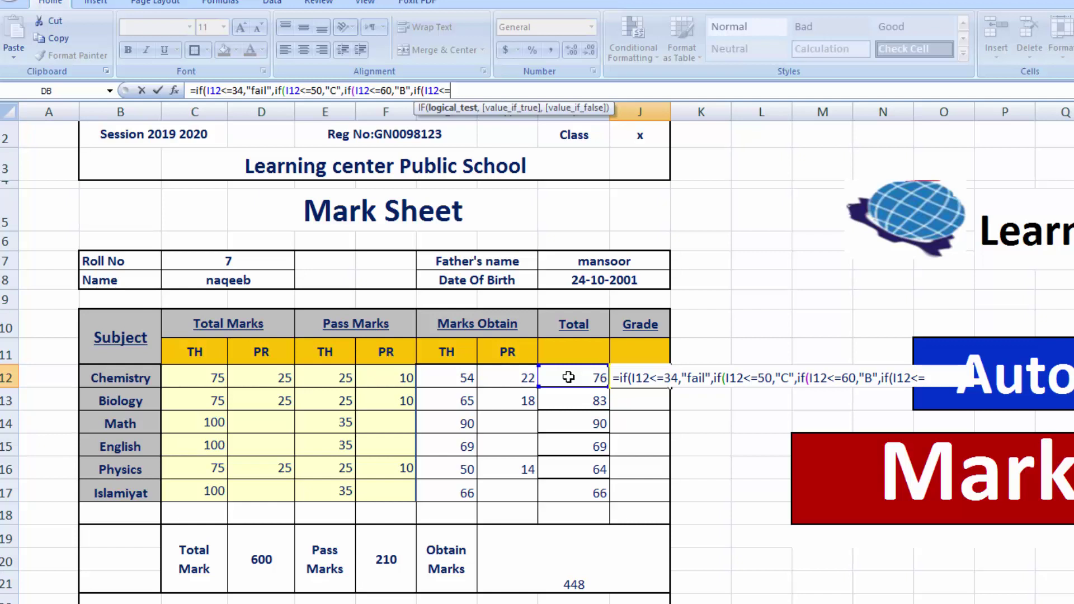
{"action": "type", "text": "80,"}
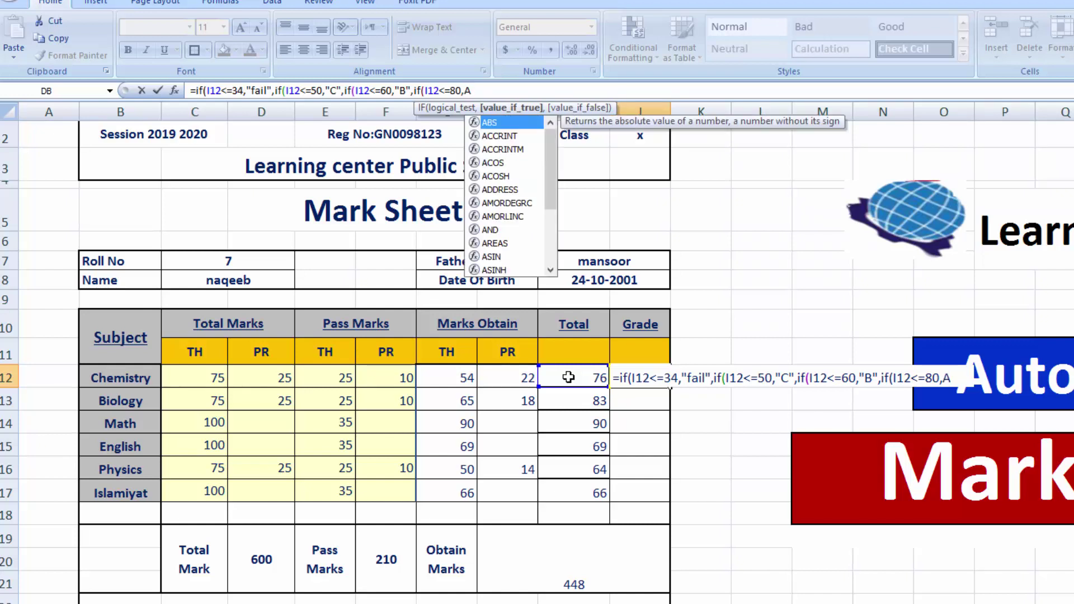
{"action": "key", "text": "BackSpace"}
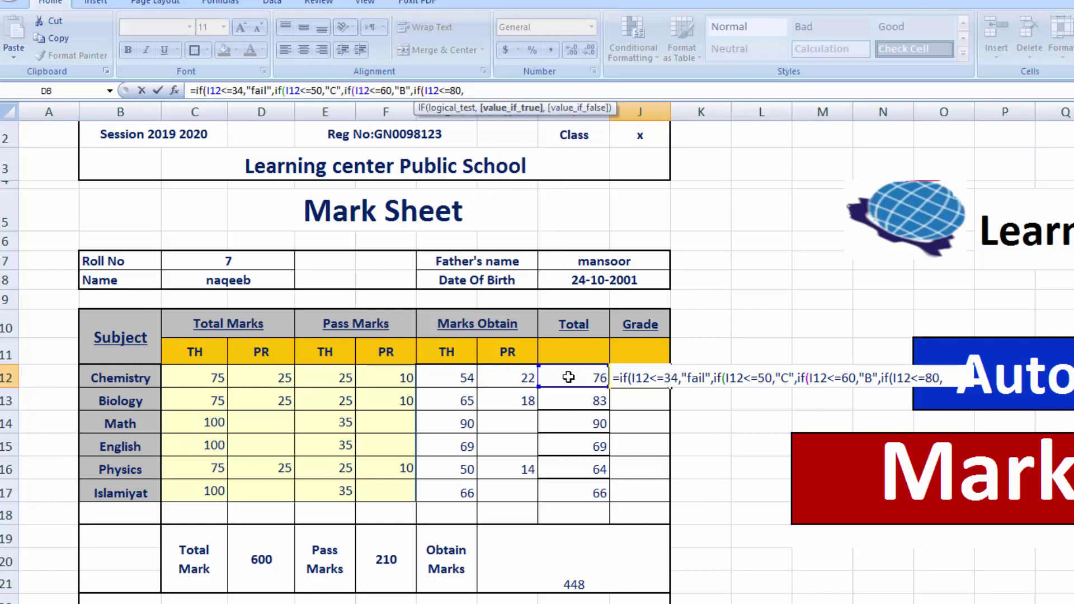
{"action": "type", "text": "\"A\",if("}
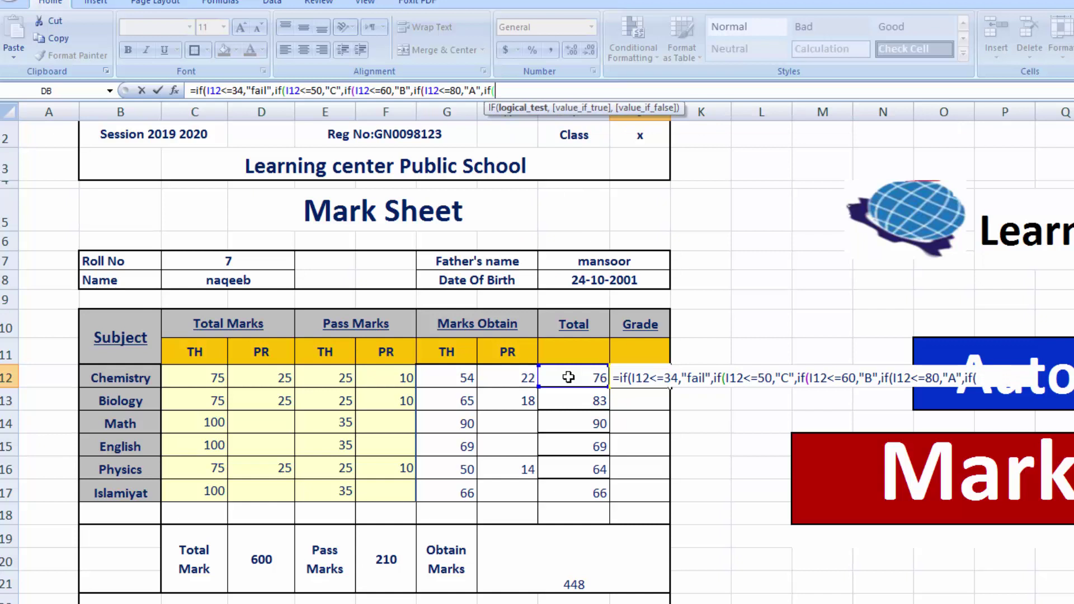
- Complete the fifth condition of the J12 grade formula as if(I12<=90,"A+", for grade A+
{"action": "left_click", "coordinate": [580, 380]}
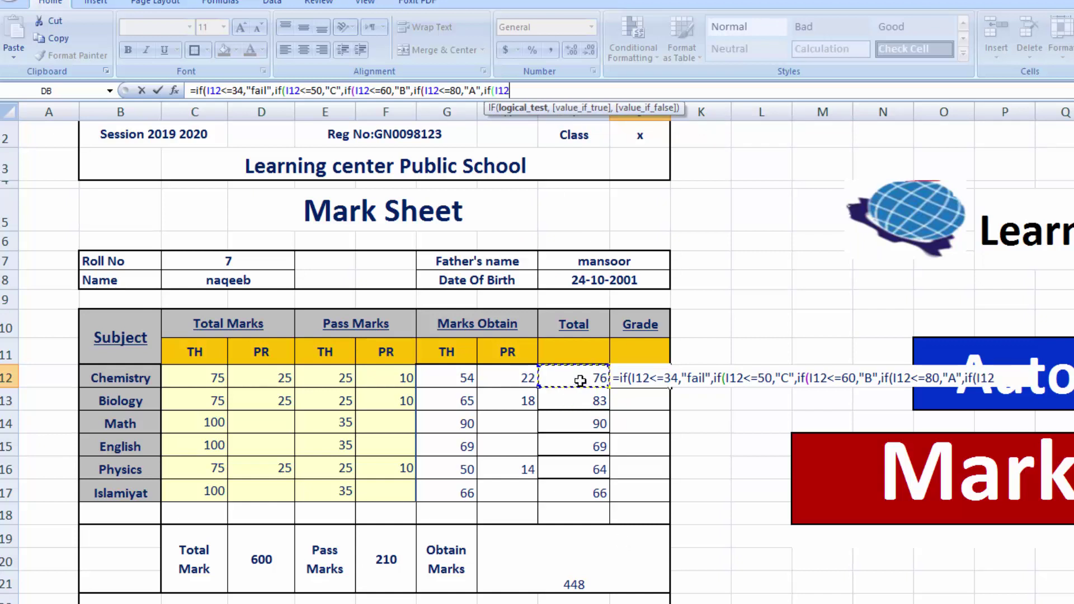
{"action": "type", "text": ","}
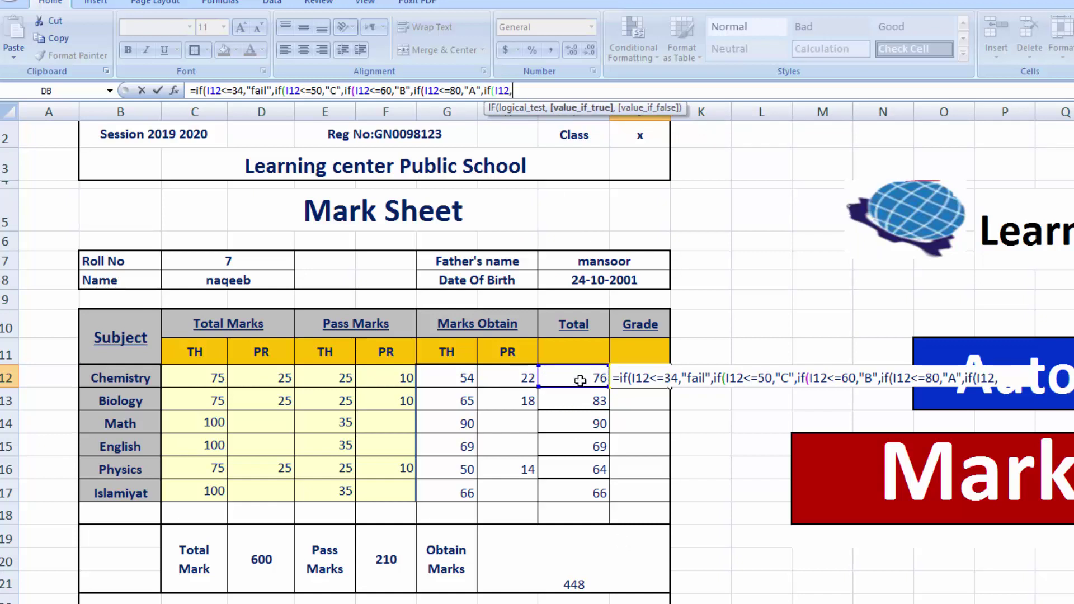
{"action": "key", "text": "BackSpace"}
{"action": "type", "text": "<="}
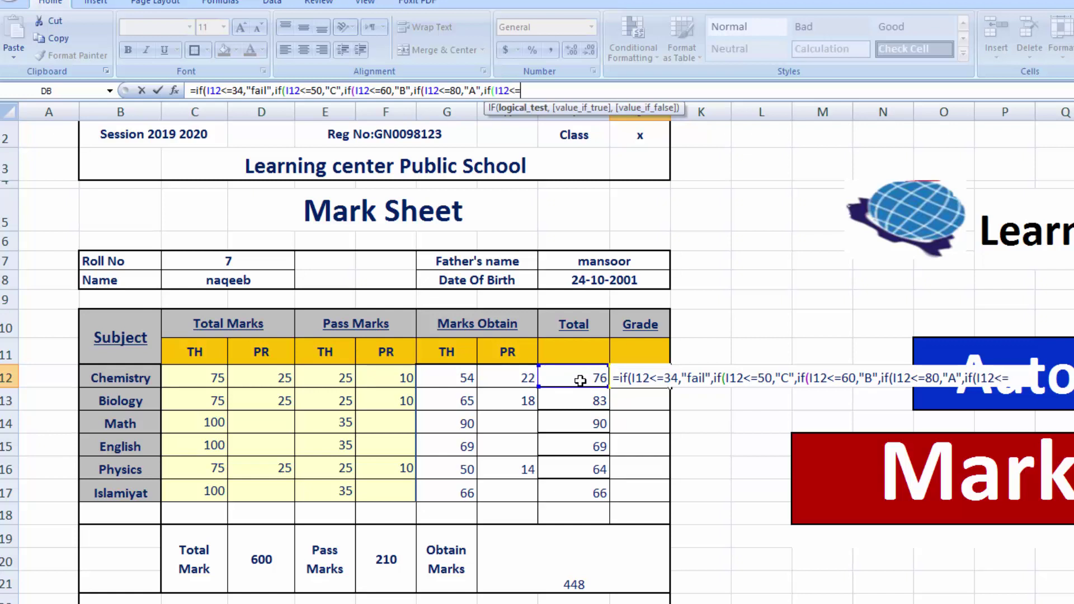
{"action": "type", "text": "90,"}
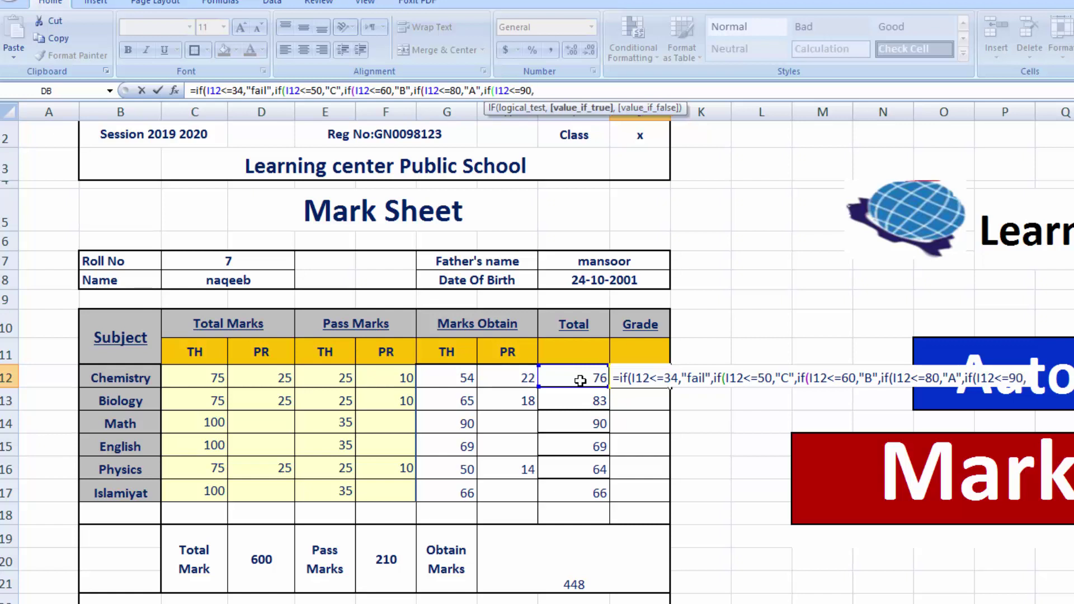
{"action": "type", "text": "A"}
{"action": "key", "text": "BackSpace"}
{"action": "type", "text": "\"A"}
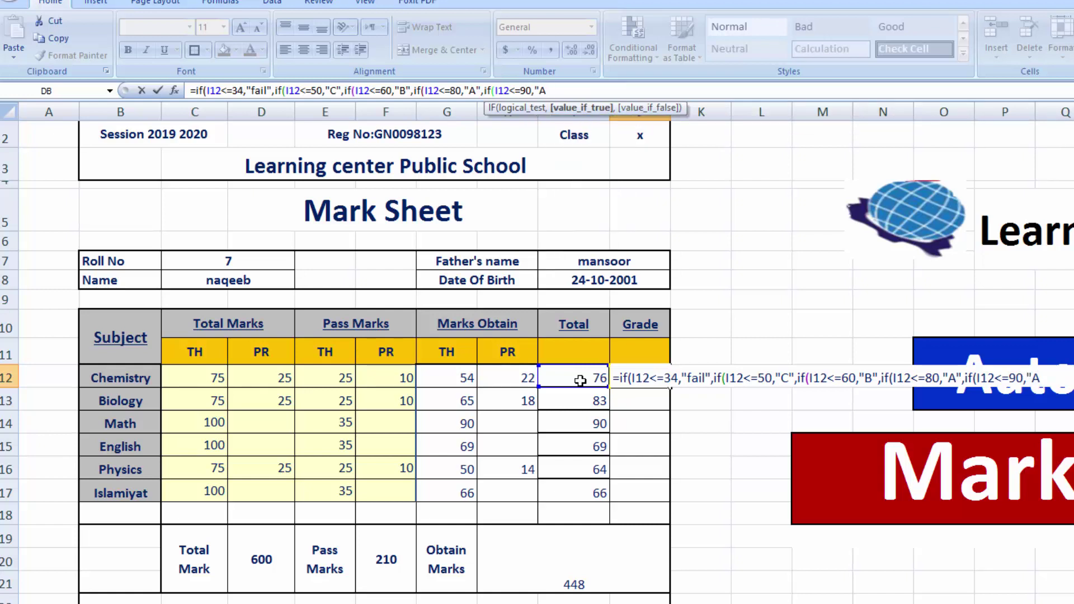
{"action": "type", "text": "+\","}
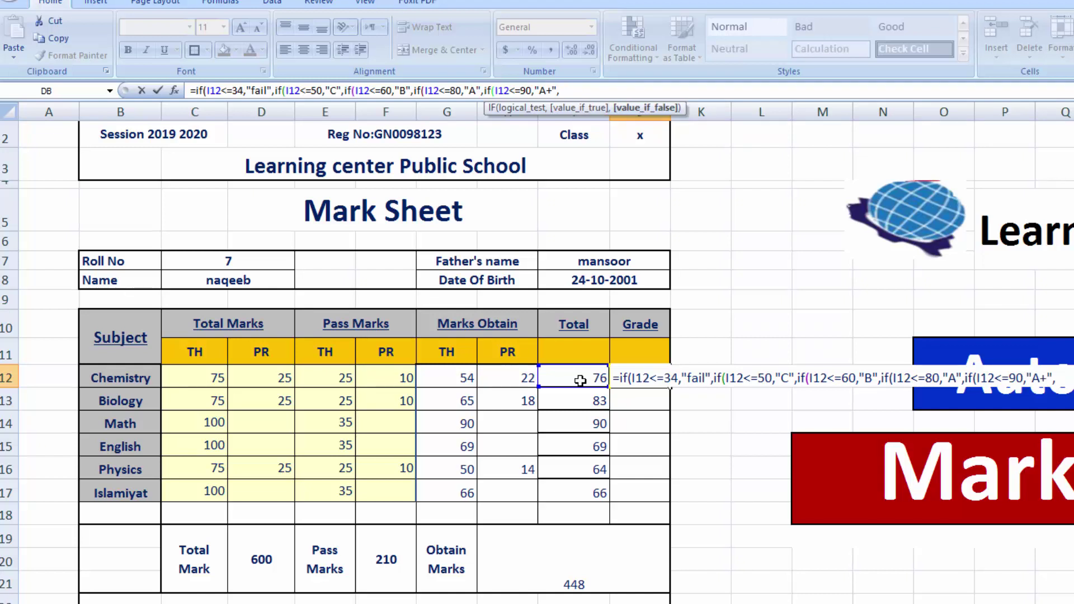
- Finish the J12 grade formula with if(I12<=99,"A++"), close all open parentheses and enter it
{"action": "type", "text": "if("}
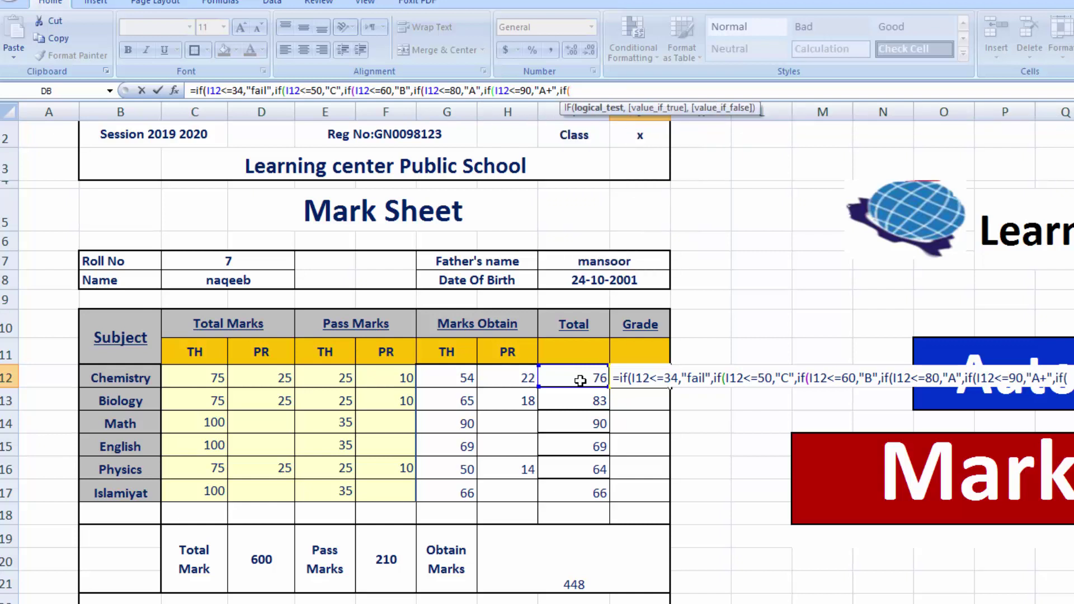
{"action": "left_click", "coordinate": [578, 380]}
{"action": "type", "text": "<=99,"}
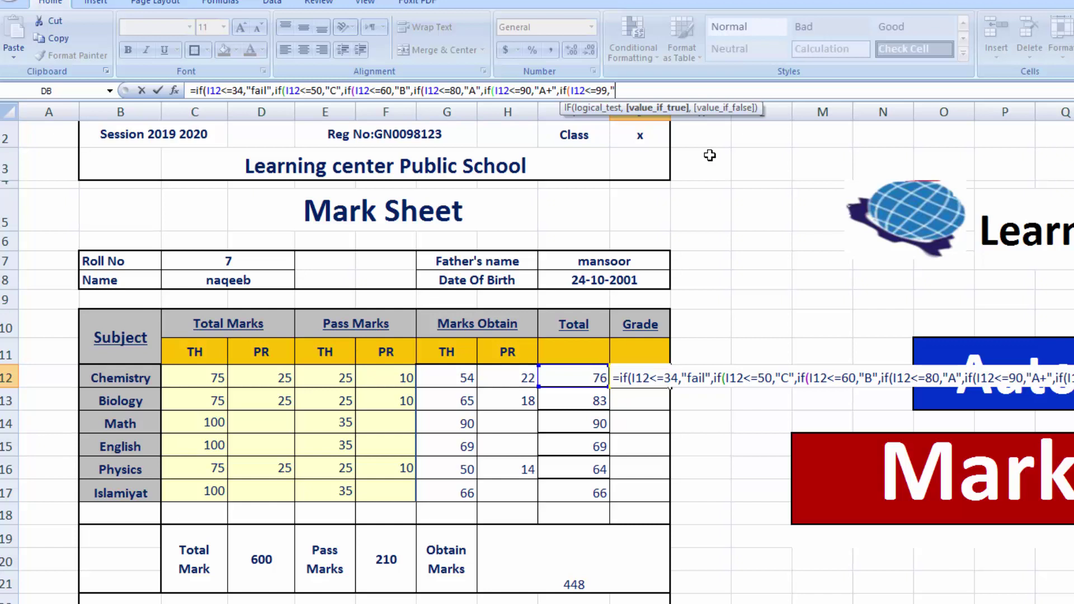
{"action": "type", "text": "\"A++\"))))"}
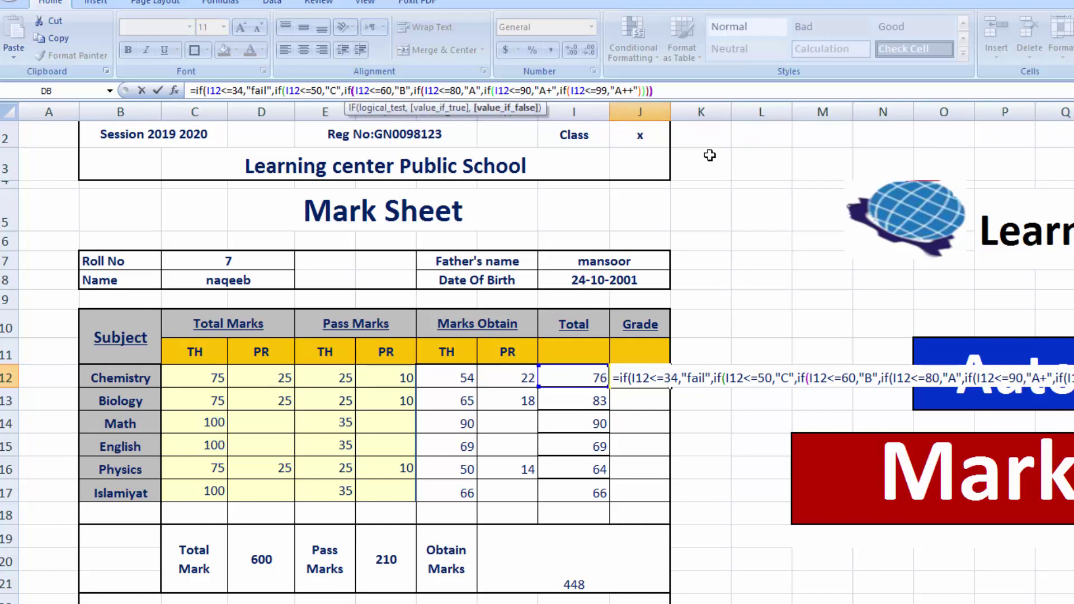
{"action": "type", "text": ")"}
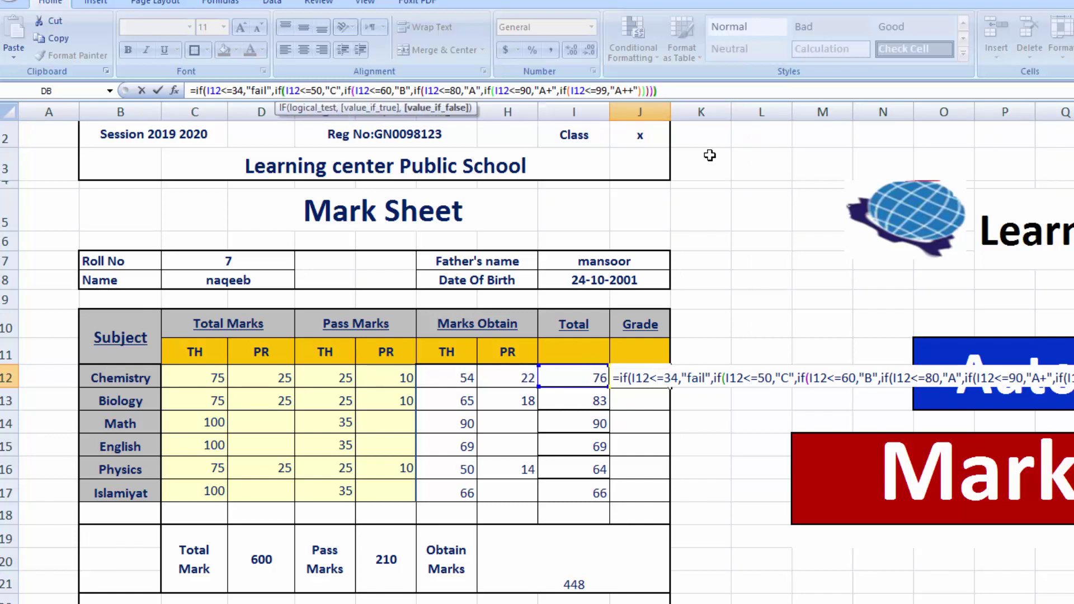
{"action": "type", "text": "))"}
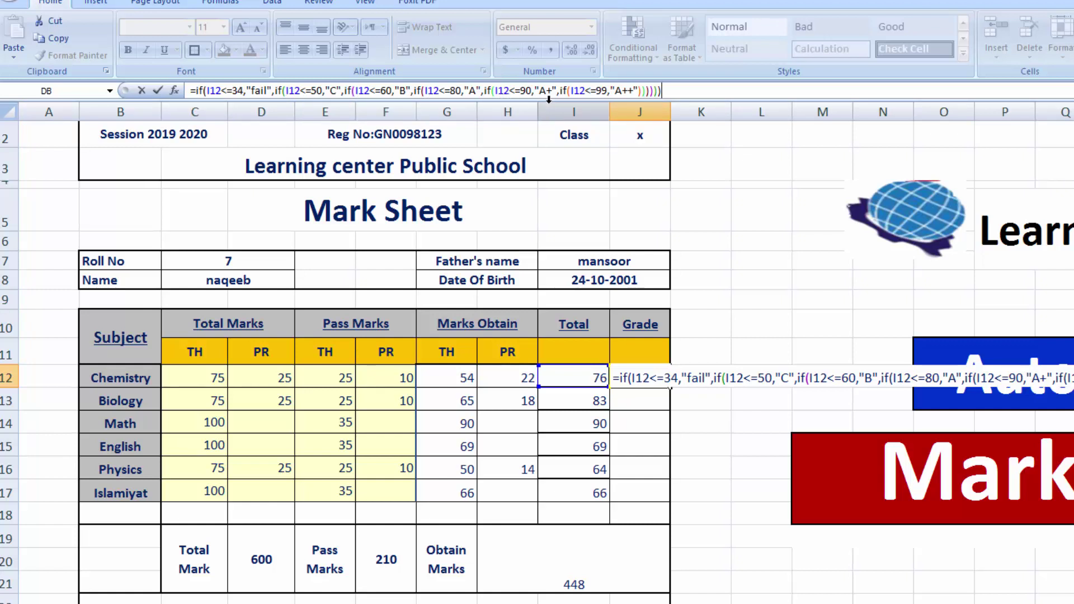
{"action": "key", "text": "Return"}
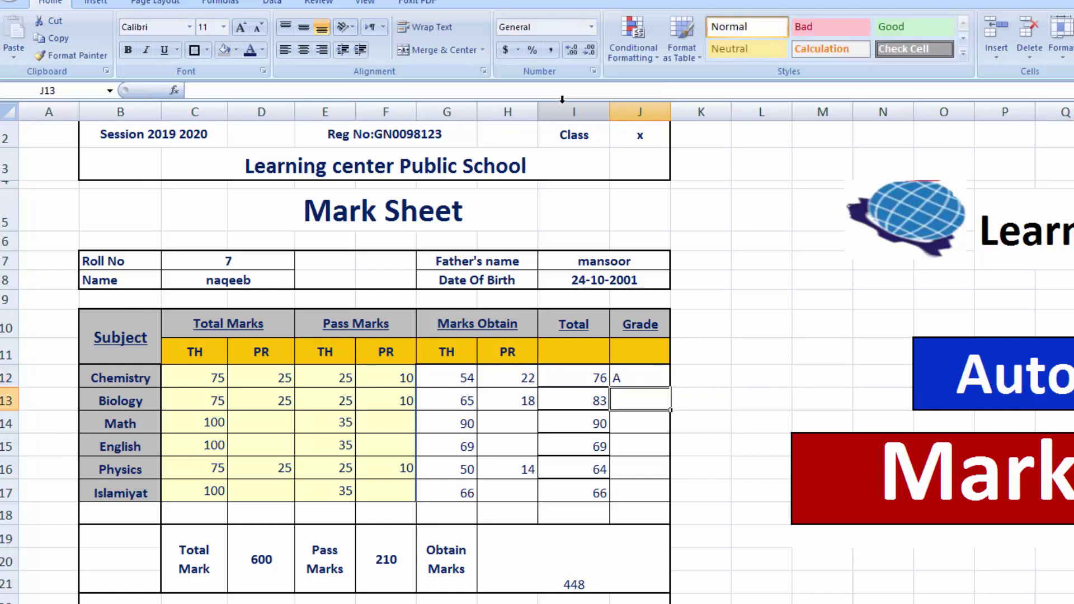
- Fill the Chemistry grade formula from J12 down through J17 for all the subjects
{"action": "left_click", "coordinate": [638, 377]}
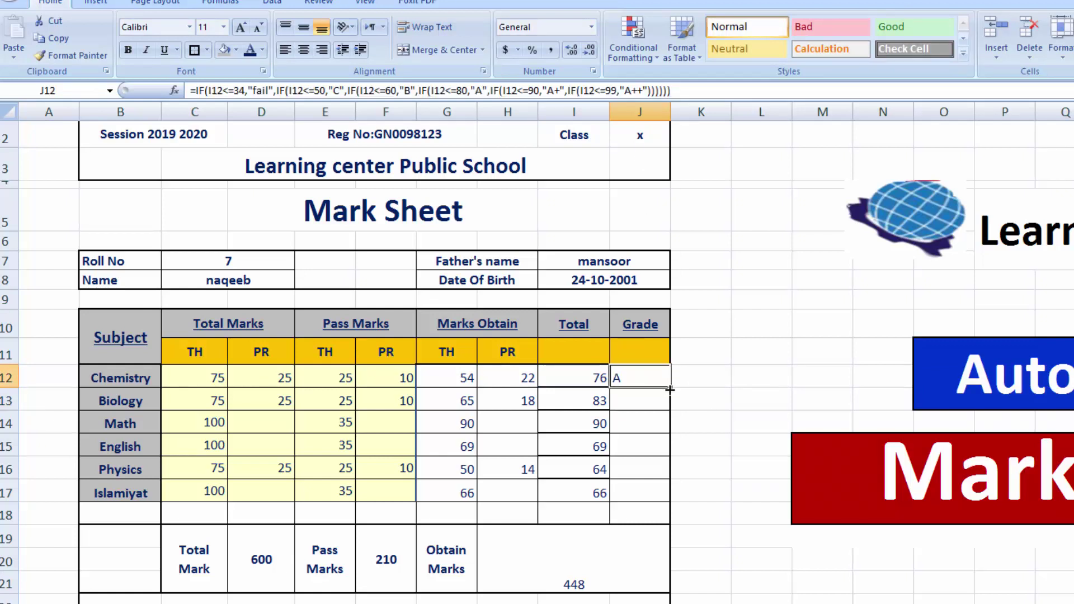
{"action": "left_click_drag", "start_coordinate": [673, 391], "coordinate": [658, 507]}
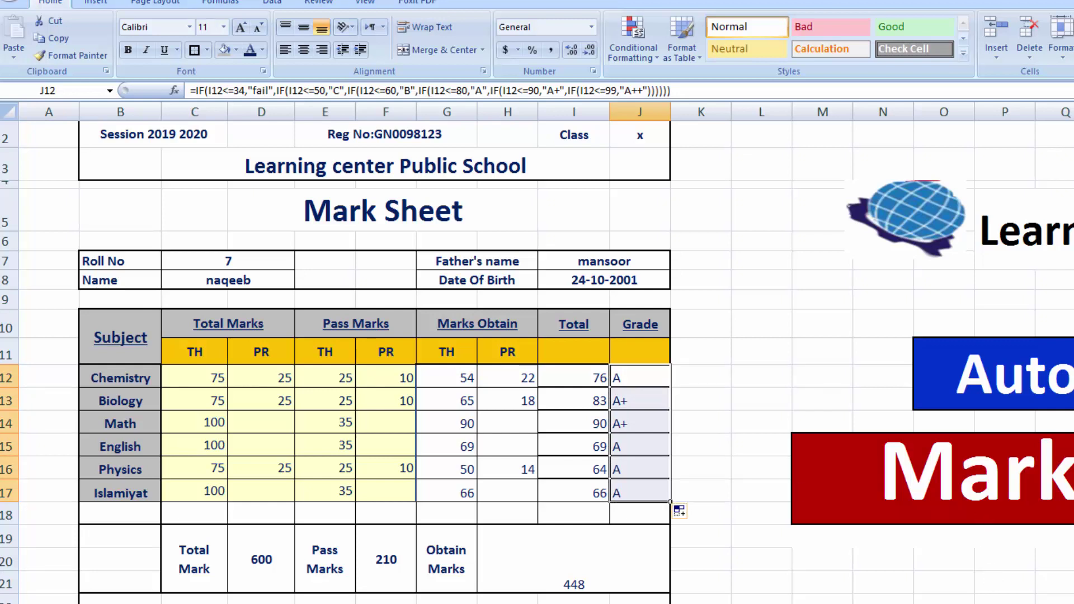
{"action": "left_click", "coordinate": [1073, 603]}
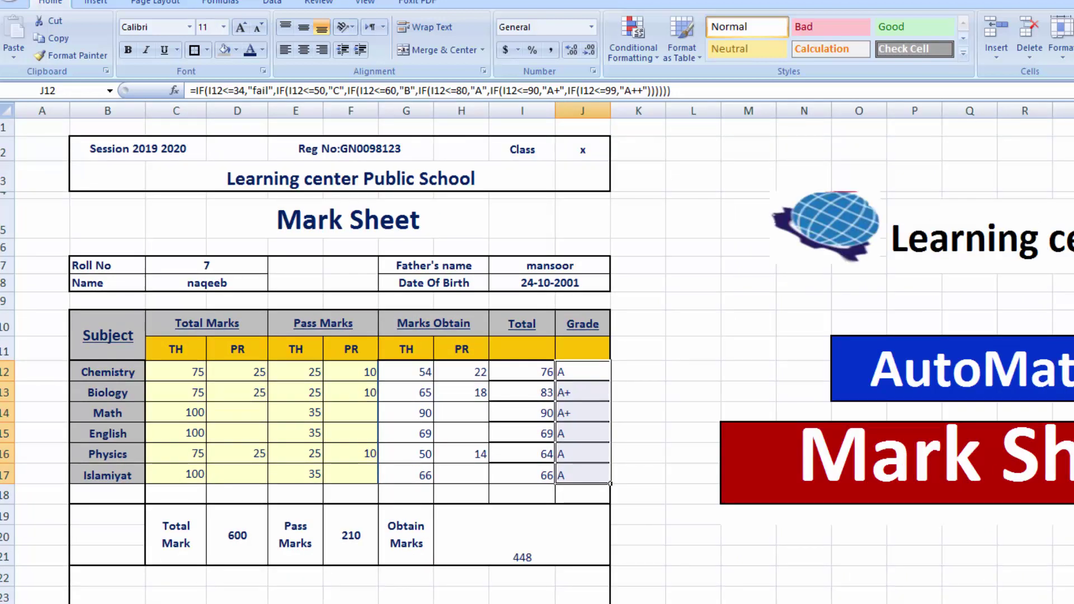
{"action": "key", "text": "ctrl+Page_Up"}
{"action": "key", "text": "ctrl+Page_Down"}
{"action": "left_click", "coordinate": [687, 519]}
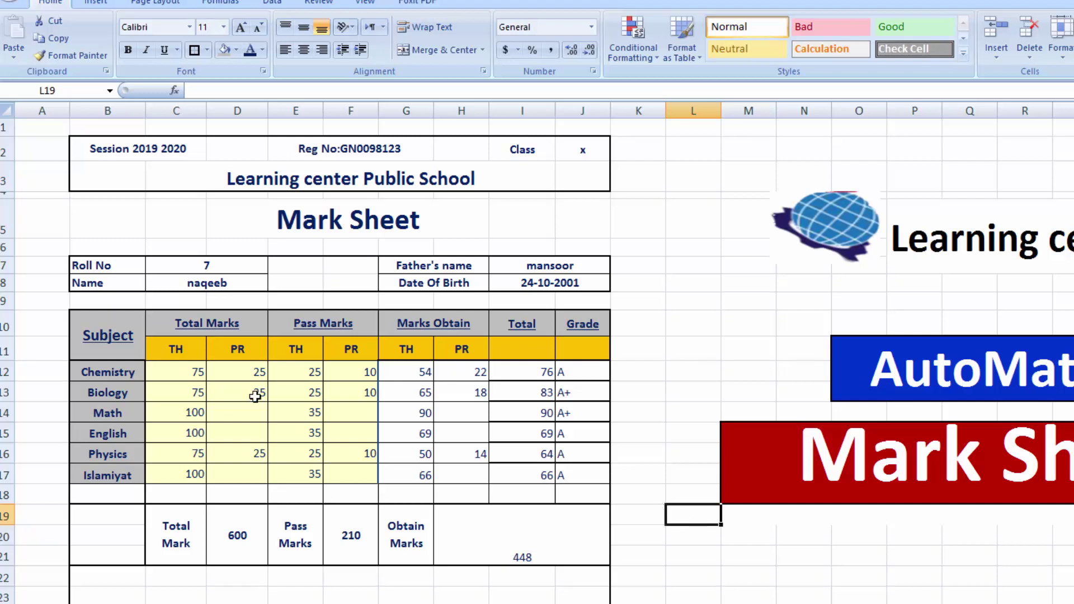
{"action": "left_click", "coordinate": [179, 585]}
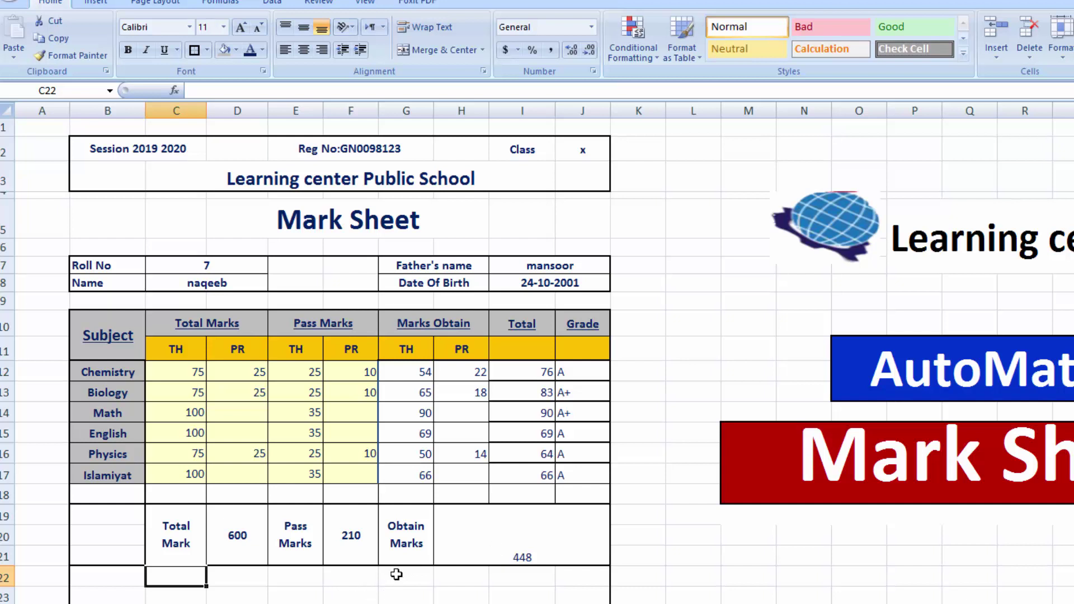
{"action": "left_click_drag", "start_coordinate": [397, 575], "coordinate": [397, 590]}
{"action": "key", "text": "ctrl+Page_Up"}
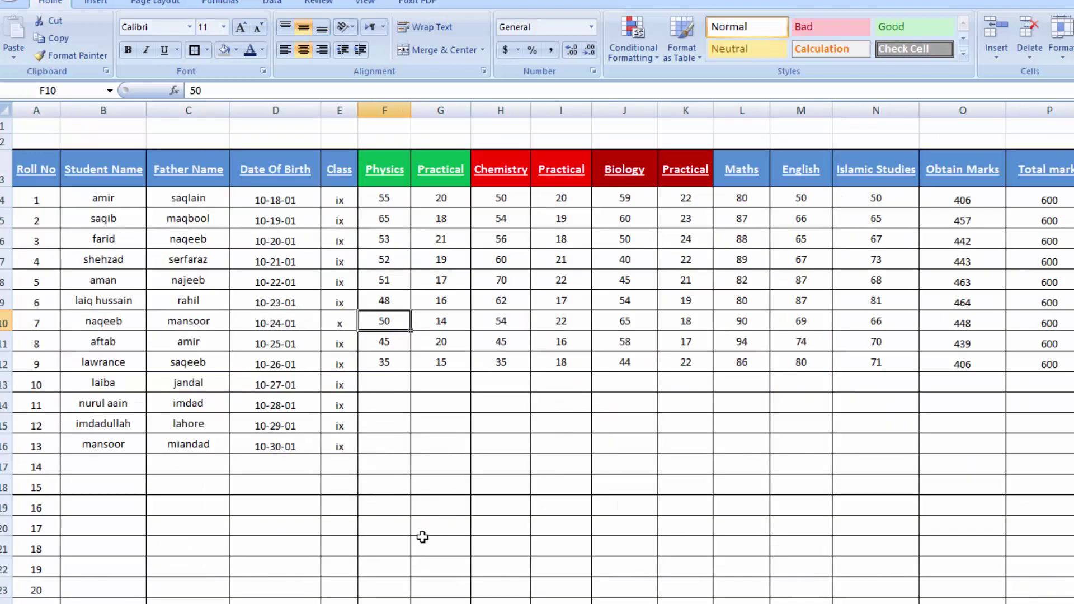
{"action": "key", "text": "ctrl+Page_Down"}
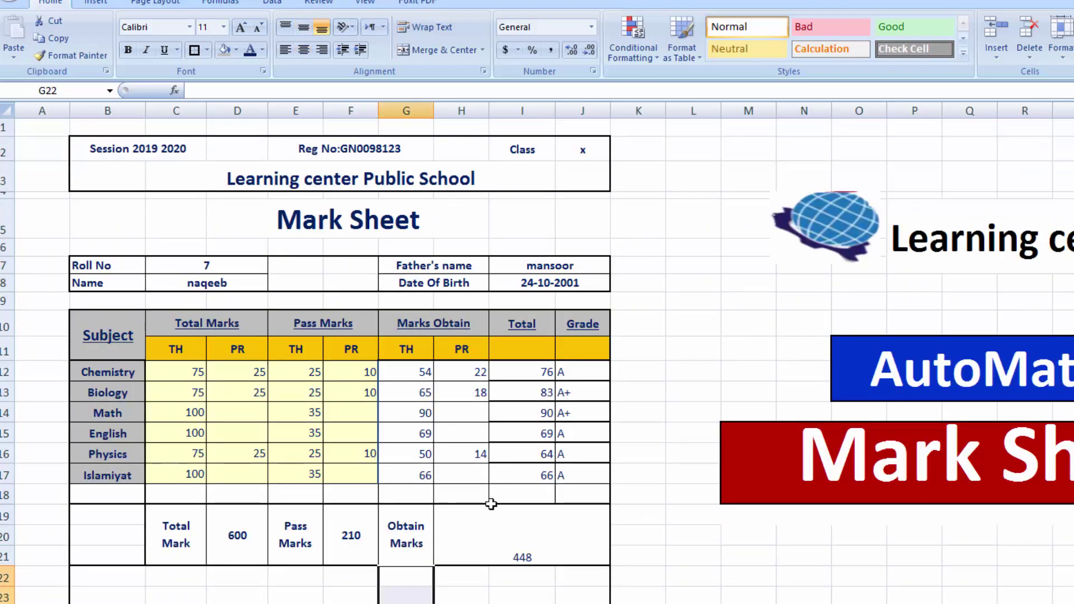
- Unmerge the Obtain Marks value cell H19:J21 and merge and center only H19:J20
{"action": "left_click", "coordinate": [451, 540]}
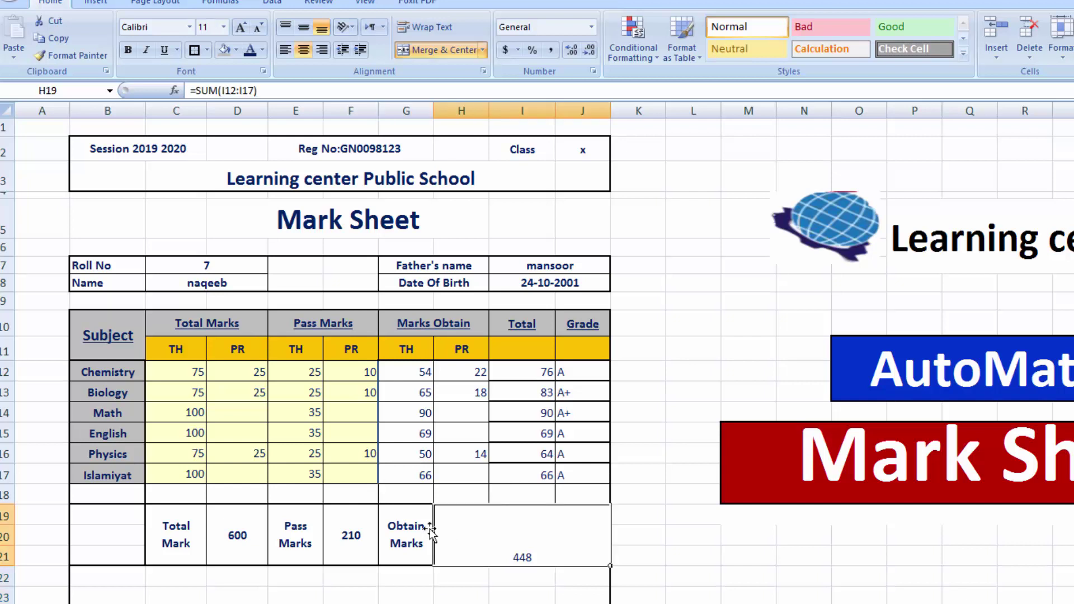
{"action": "left_click", "coordinate": [449, 49]}
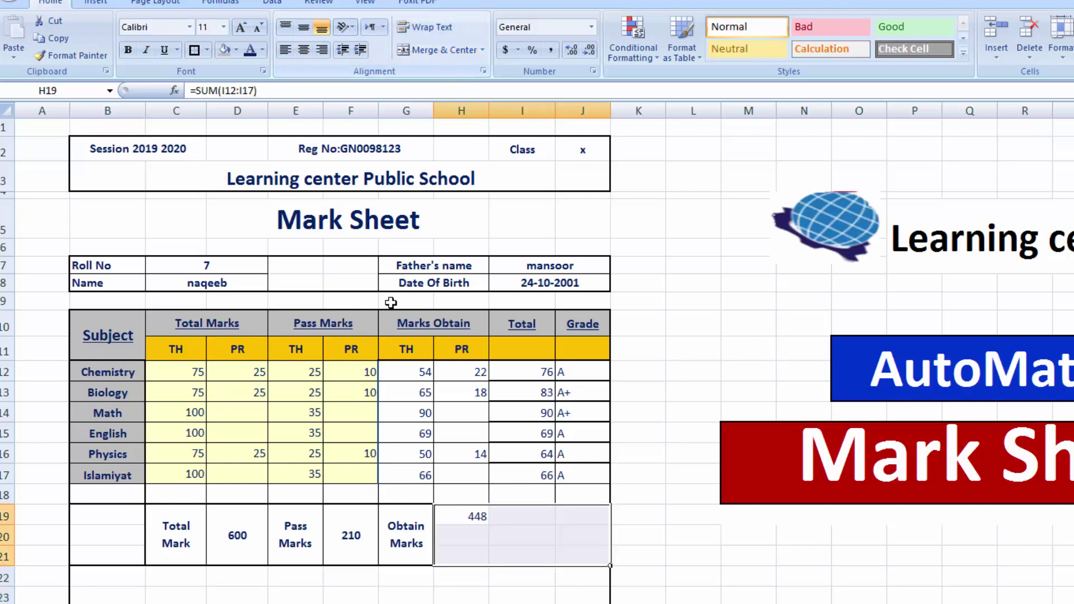
{"action": "left_click_drag", "start_coordinate": [450, 513], "coordinate": [575, 530]}
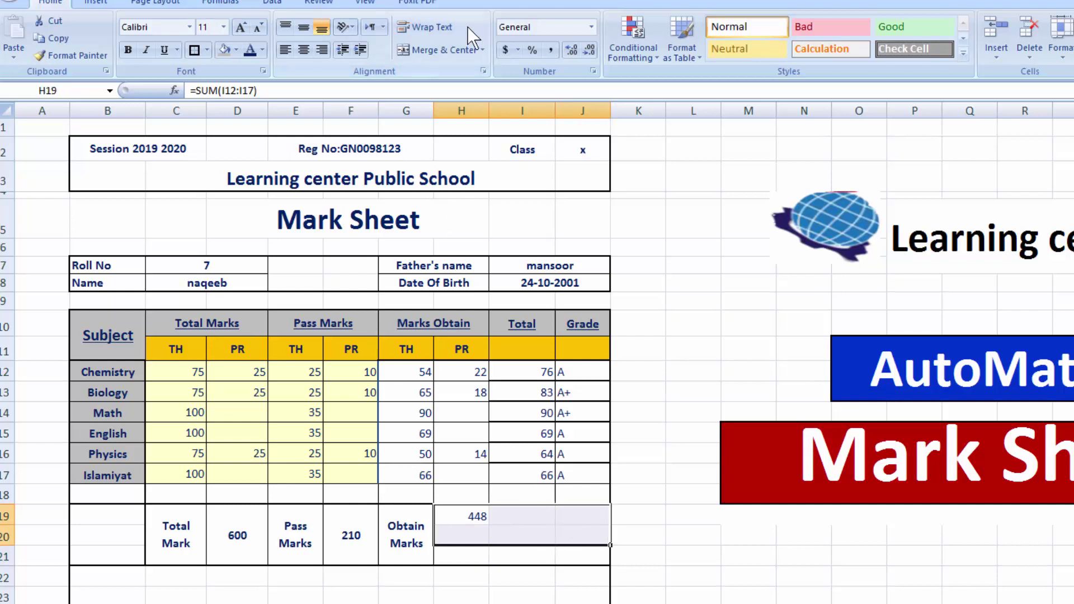
{"action": "left_click", "coordinate": [448, 49]}
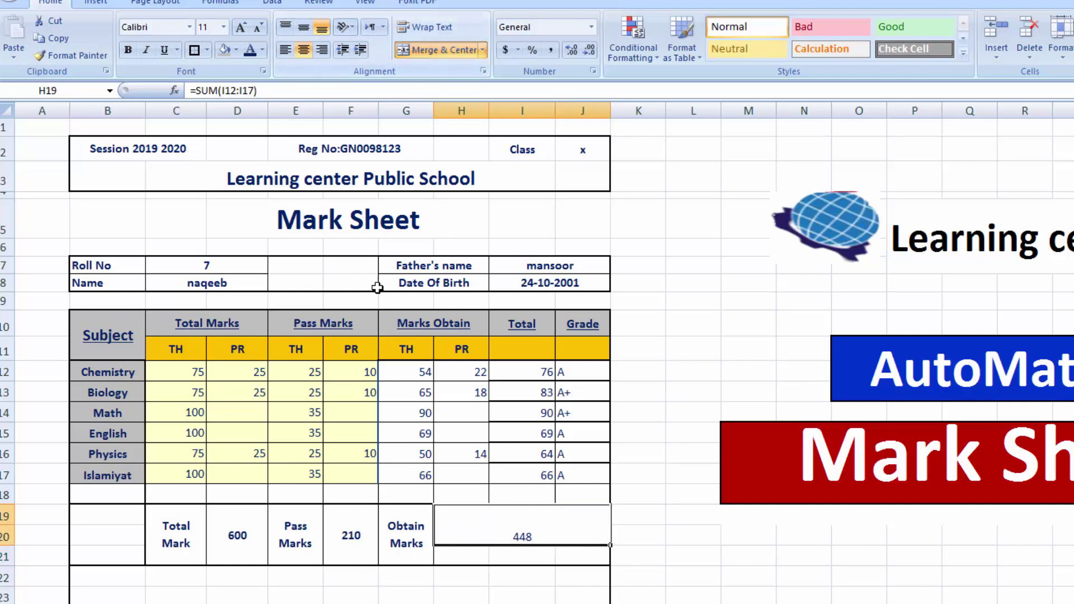
- Unmerge the Obtain Marks label cell G19:G21 and merge and center only G19:G20
{"action": "left_click", "coordinate": [395, 526]}
{"action": "left_click", "coordinate": [446, 49]}
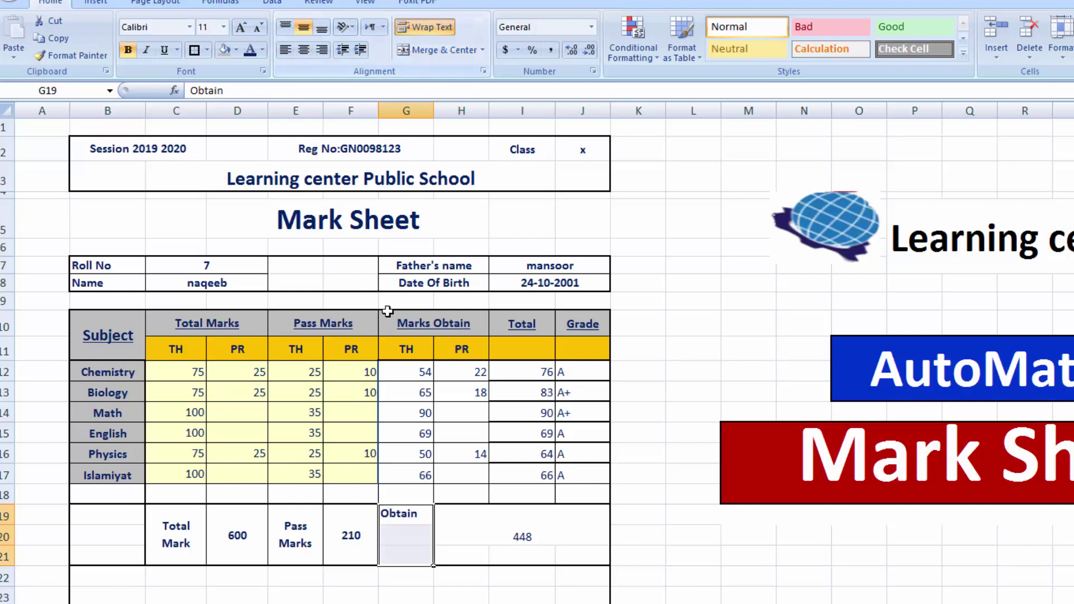
{"action": "left_click", "coordinate": [396, 523]}
{"action": "left_click_drag", "start_coordinate": [396, 525], "coordinate": [396, 535]}
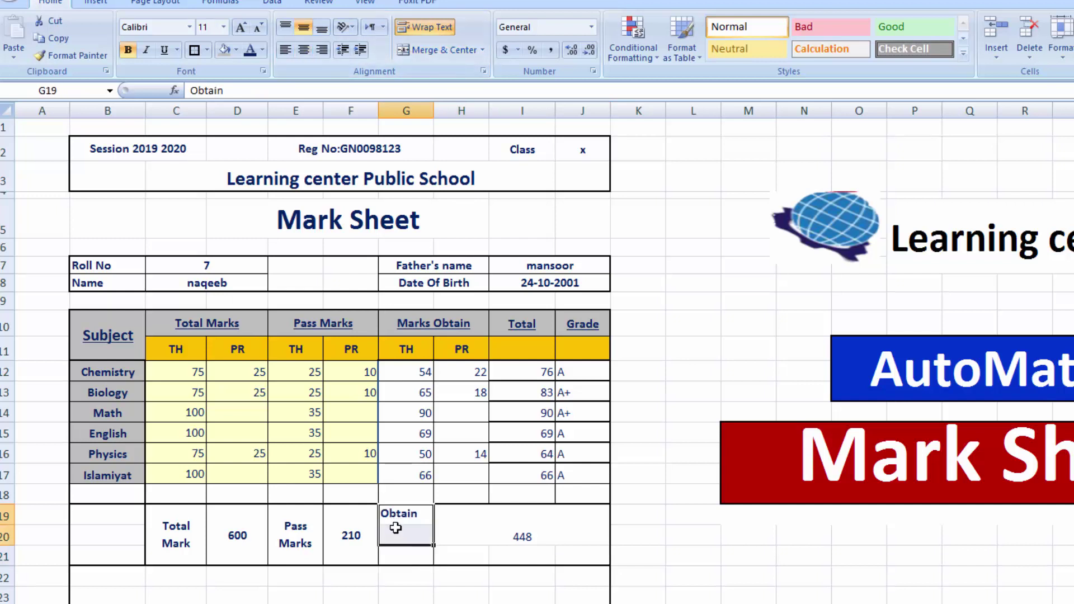
{"action": "left_click", "coordinate": [446, 55]}
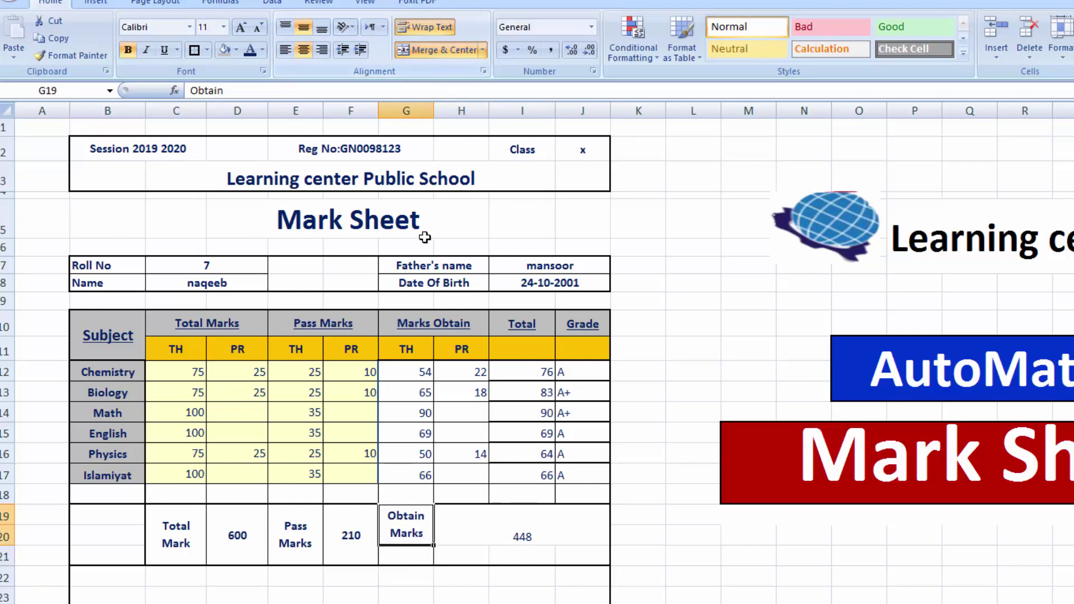
- Enter the label Percentage(%) in G21 and widen column G to fit it
{"action": "left_click", "coordinate": [400, 556]}
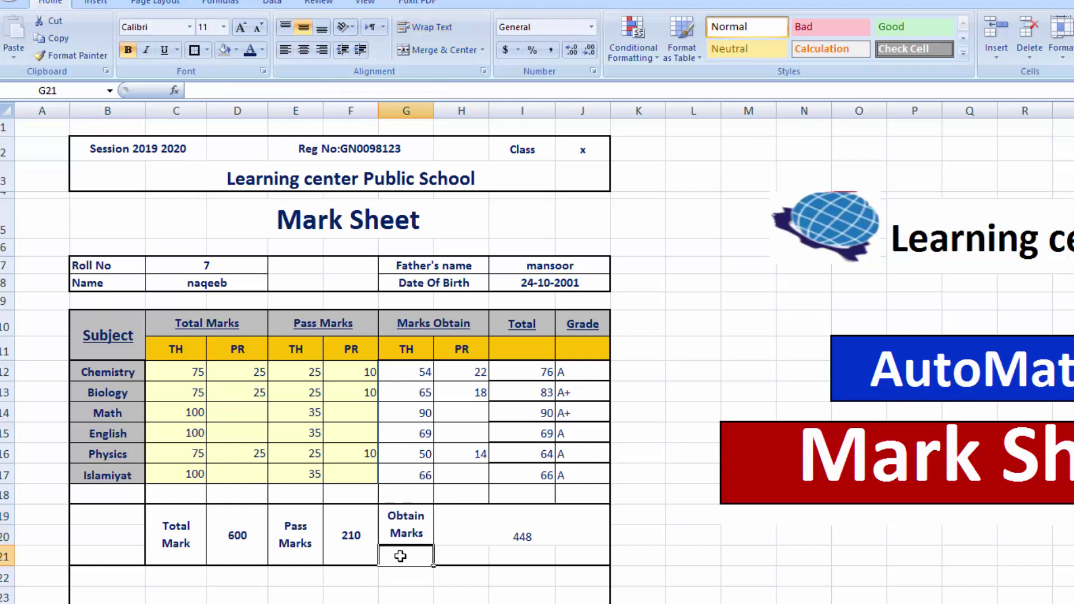
{"action": "type", "text": "Percentage"}
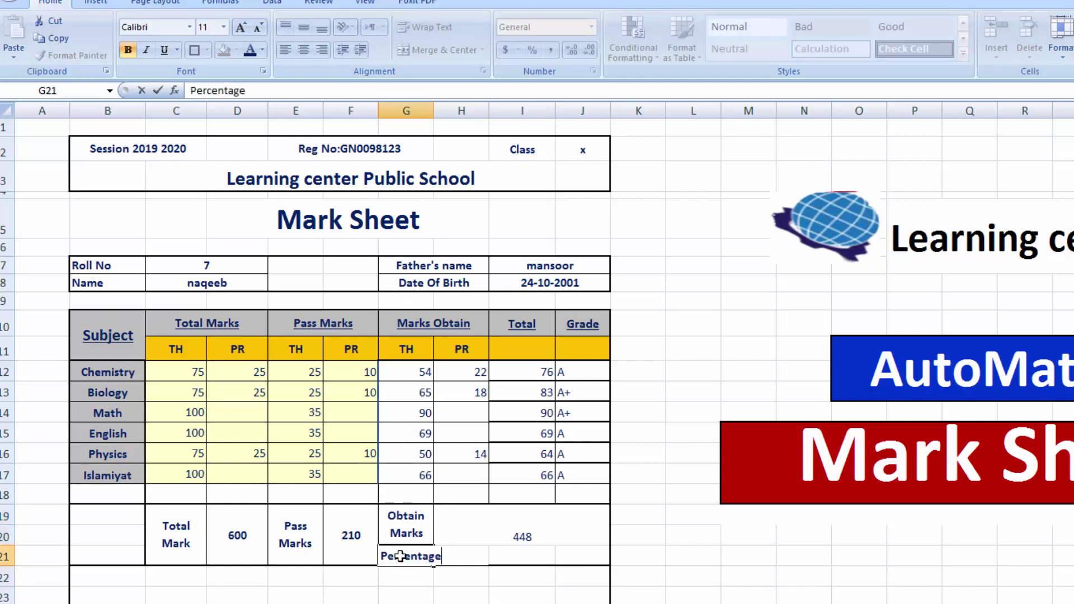
{"action": "type", "text": "("}
{"action": "key", "text": "BackSpace"}
{"action": "type", "text": "(%)"}
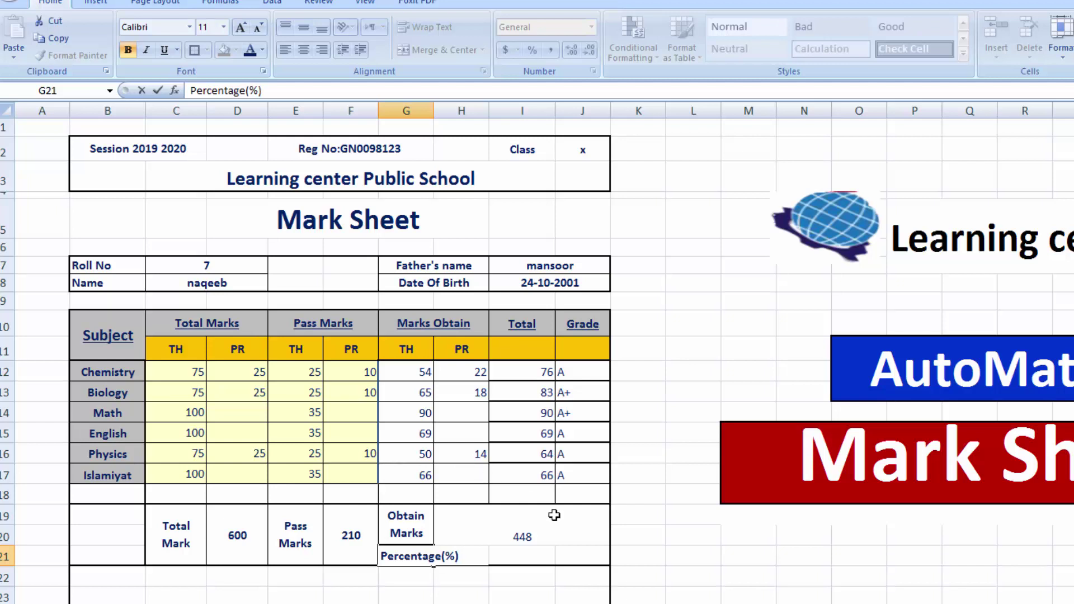
{"action": "left_click", "coordinate": [621, 596]}
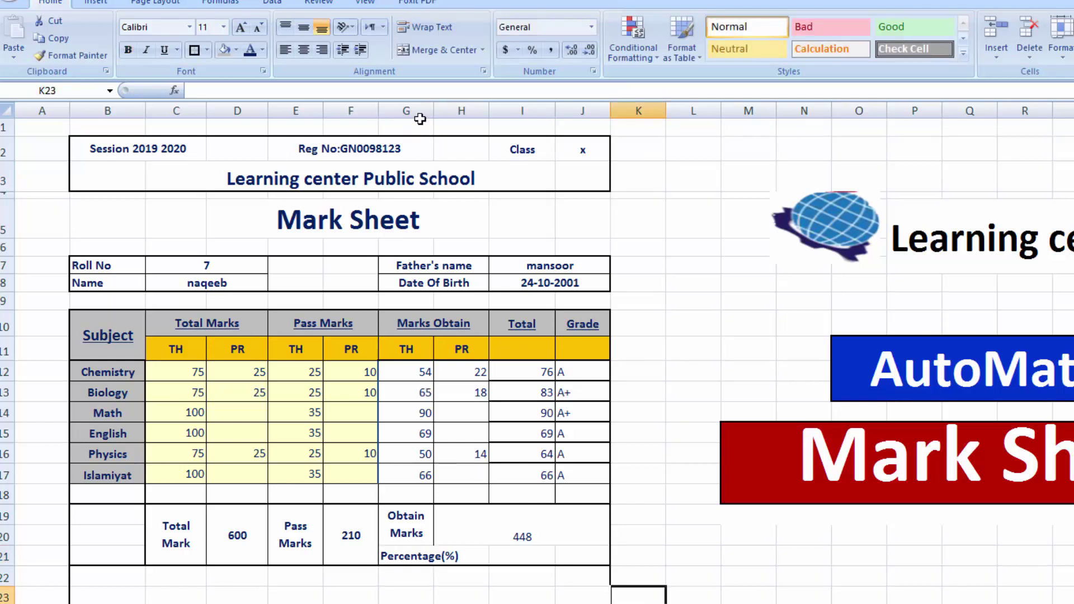
{"action": "left_click_drag", "start_coordinate": [436, 111], "coordinate": [465, 112]}
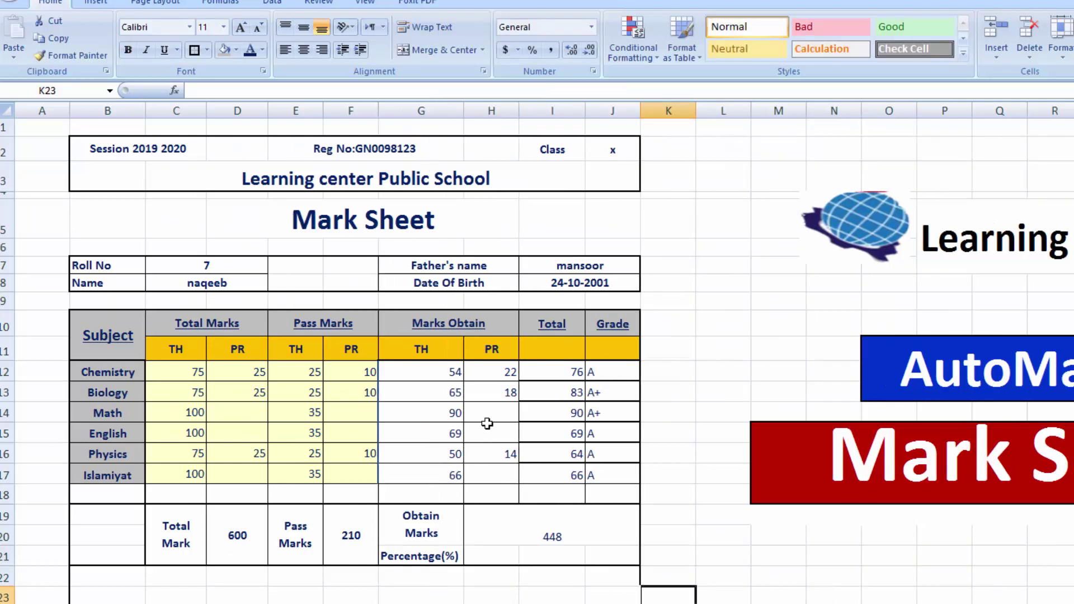
- Apply a border to the merged Obtain Marks value cell H19:J20
{"action": "left_click", "coordinate": [505, 519]}
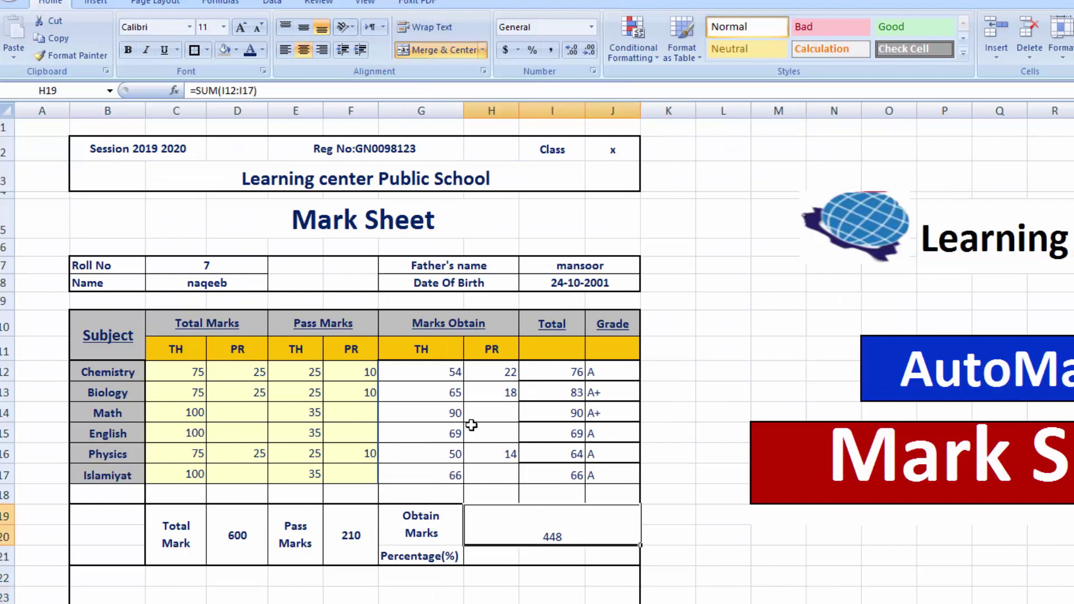
{"action": "left_click", "coordinate": [194, 50]}
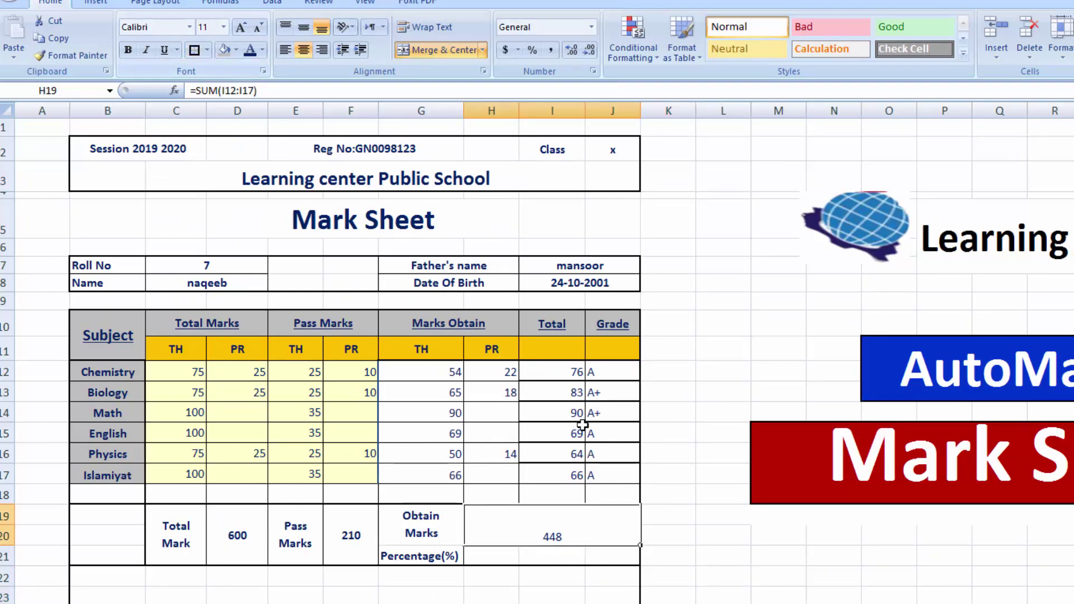
{"action": "left_click", "coordinate": [834, 556]}
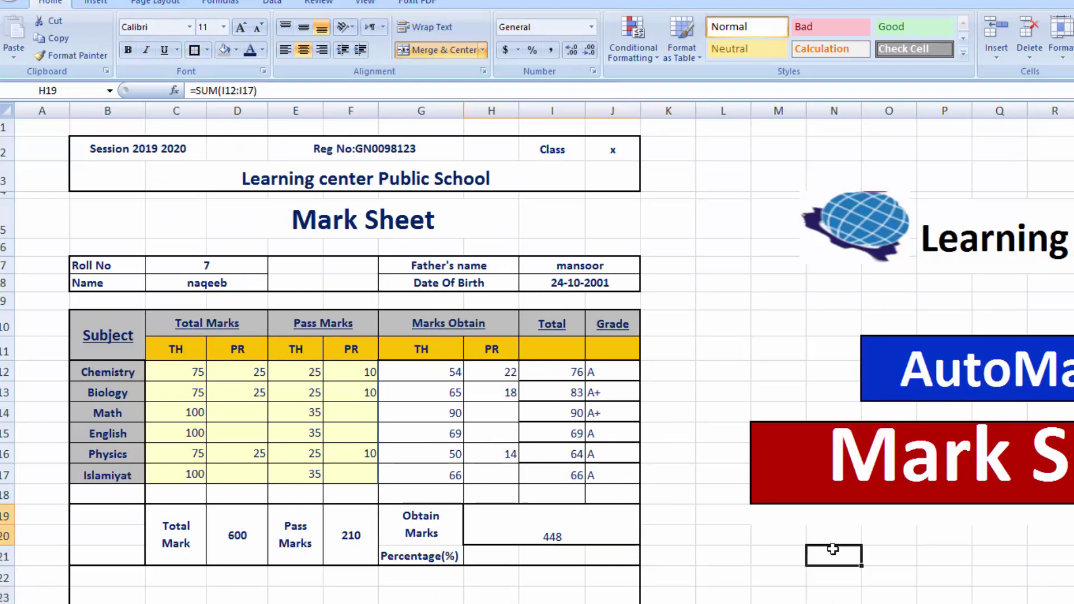
- Merge and center H21:J21 as the value cell beside the Percentage(%) label
{"action": "left_click", "coordinate": [499, 556]}
{"action": "left_click_drag", "start_coordinate": [499, 557], "coordinate": [587, 558]}
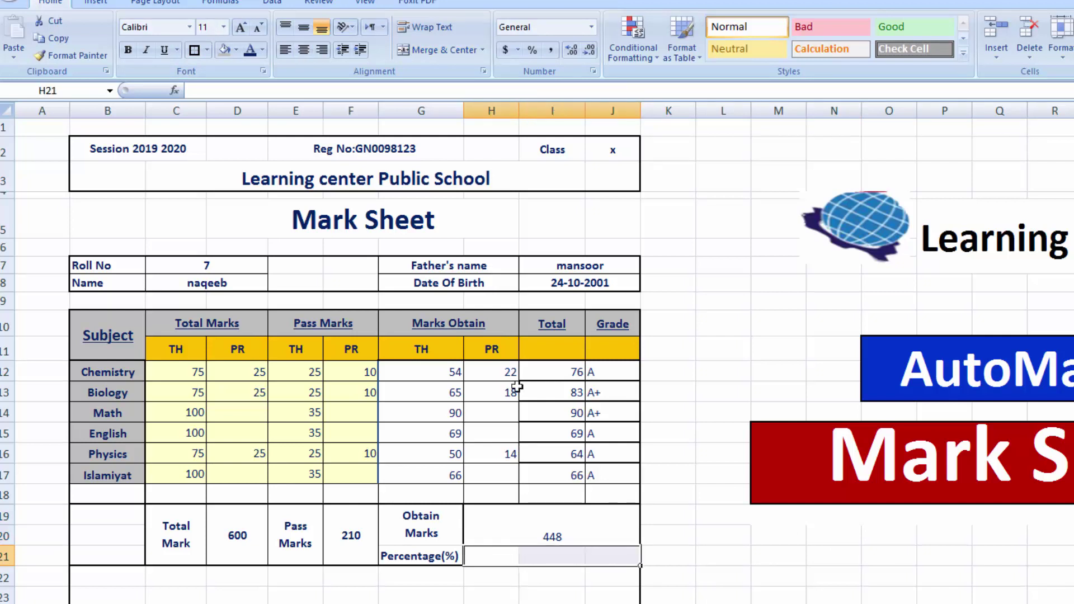
{"action": "left_click", "coordinate": [441, 49]}
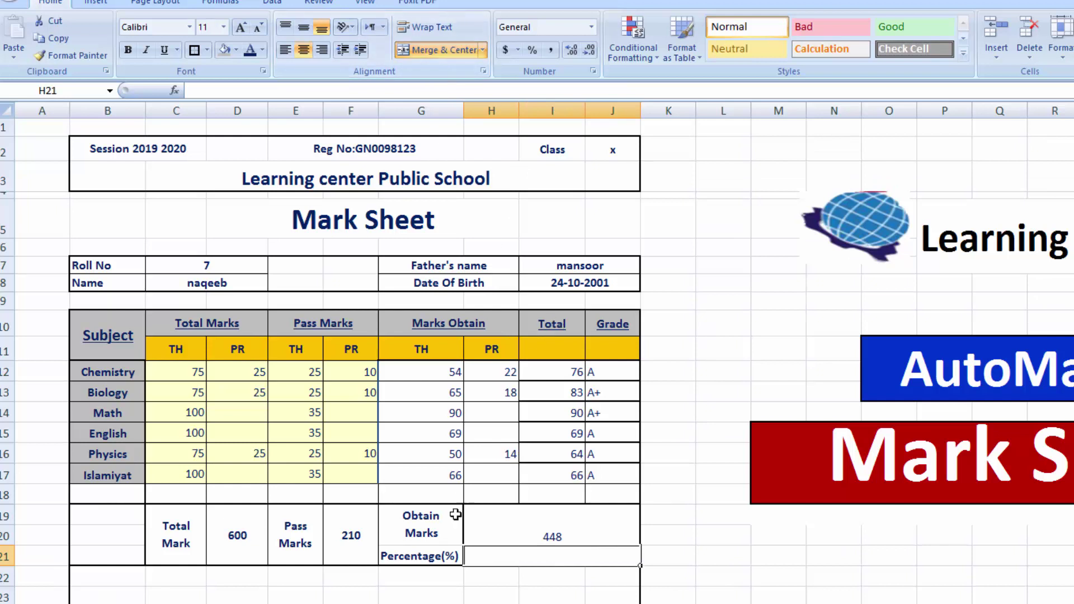
- Enter the percentage formula =H19*100/D19 in H21, dividing the obtained marks by the total marks
{"action": "type", "text": "="}
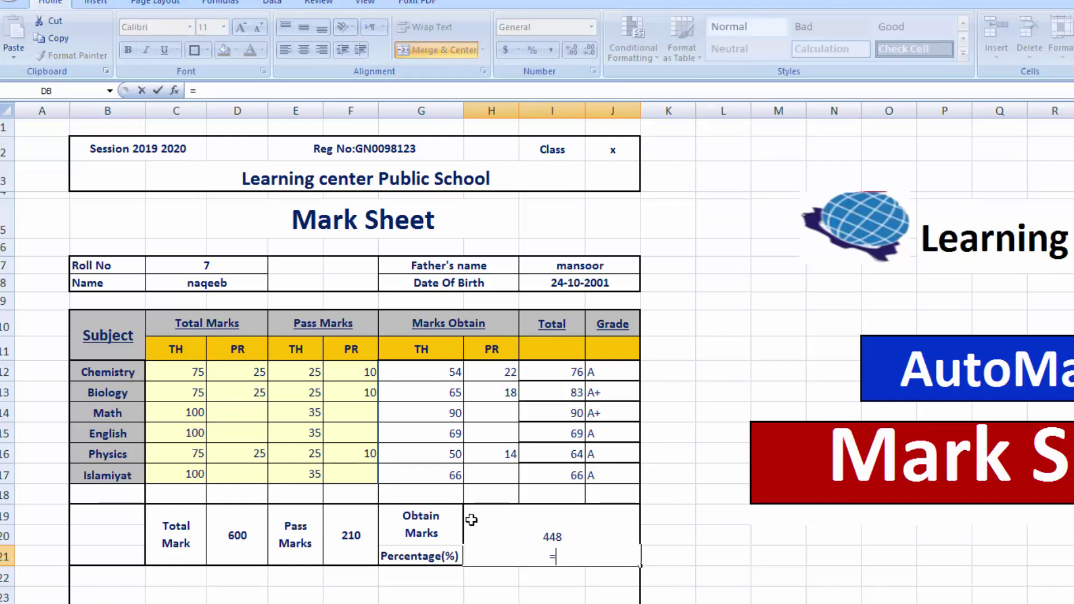
{"action": "left_click", "coordinate": [523, 529]}
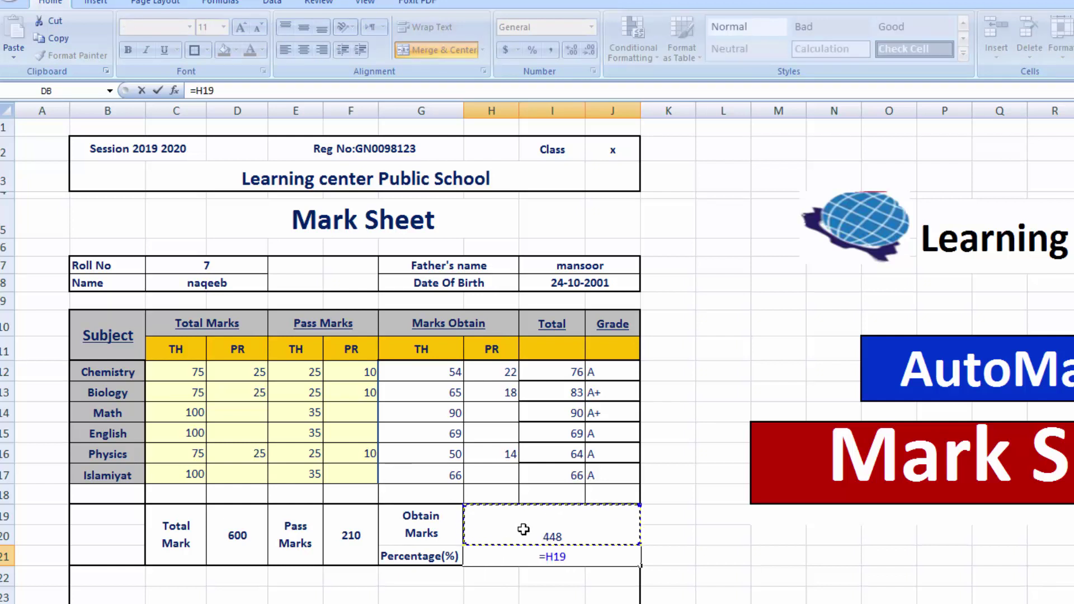
{"action": "type", "text": "*"}
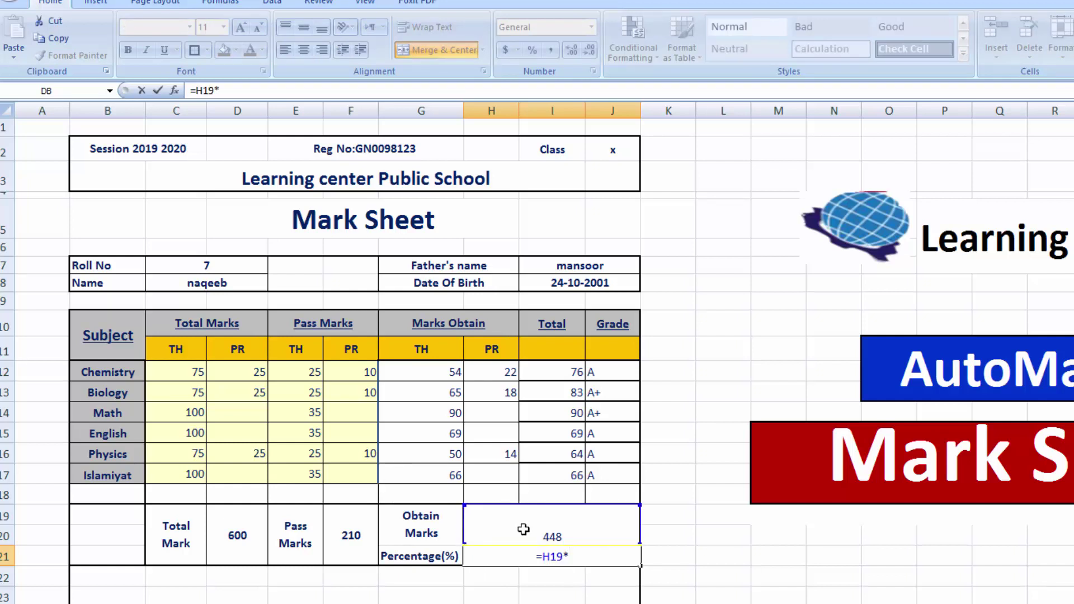
{"action": "type", "text": "100"}
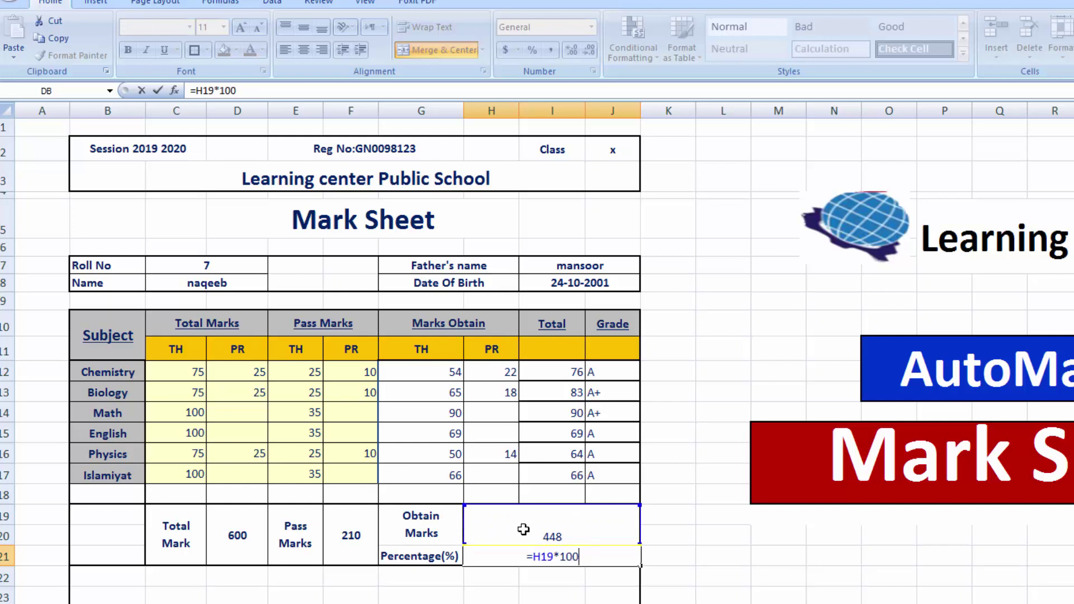
{"action": "type", "text": "/"}
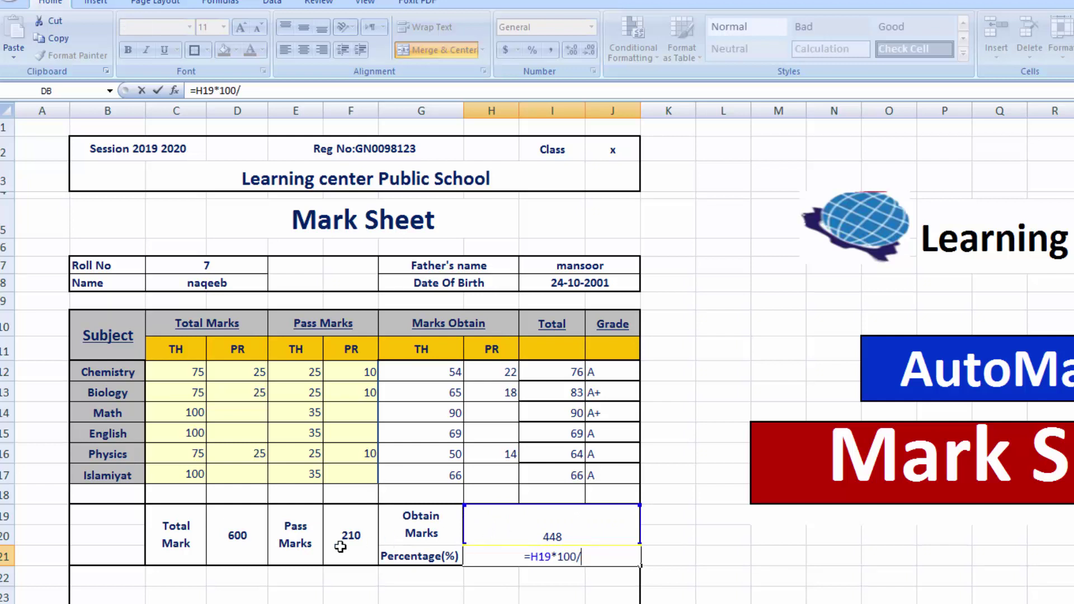
{"action": "left_click", "coordinate": [250, 536]}
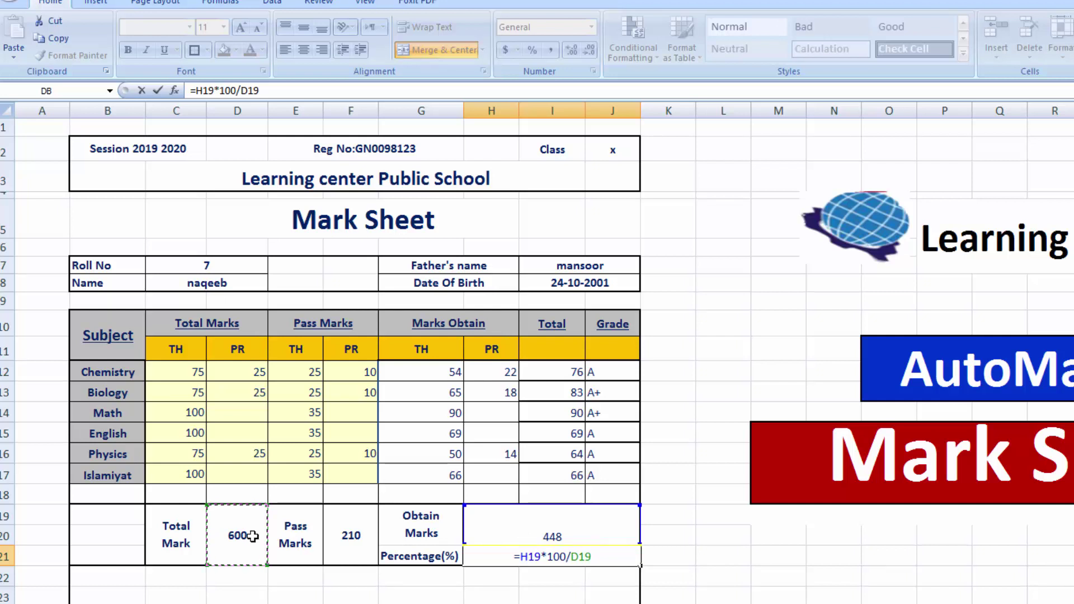
{"action": "key", "text": "Return"}
- Reduce the percentage value in H21 to two decimal places
{"action": "left_click", "coordinate": [560, 558]}
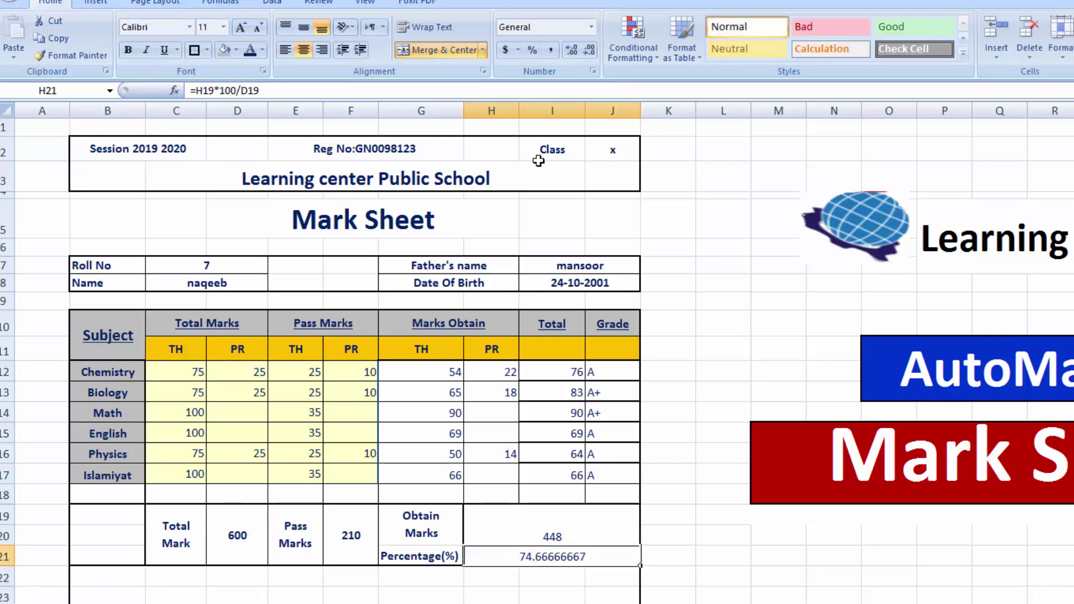
{"action": "left_click", "coordinate": [591, 52]}
{"action": "left_click", "coordinate": [591, 52]}
{"action": "left_click", "coordinate": [592, 54]}
{"action": "left_click", "coordinate": [591, 53]}
{"action": "left_click", "coordinate": [591, 53]}
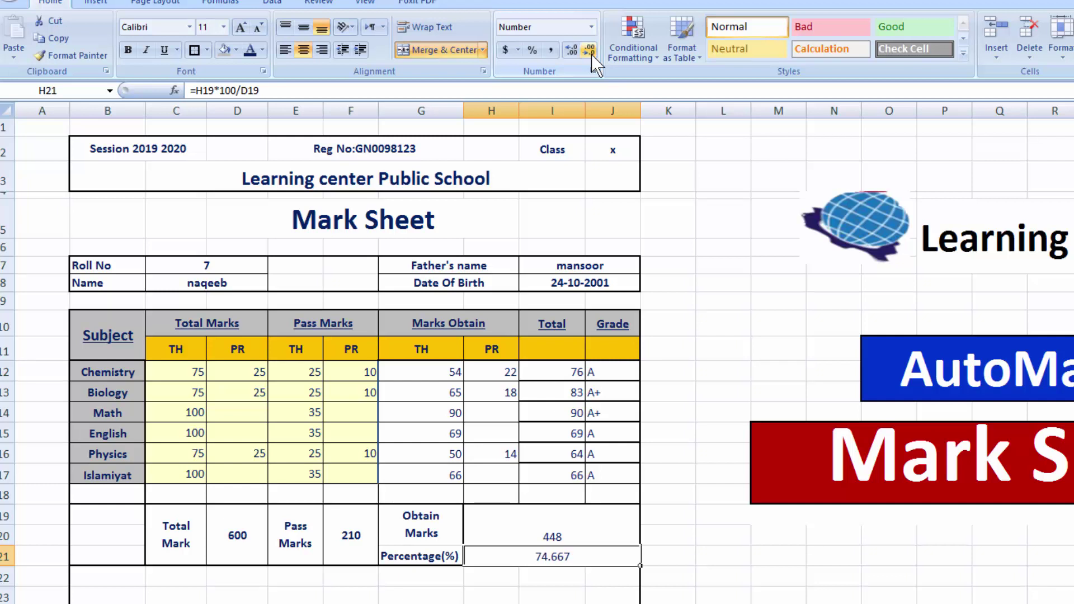
{"action": "left_click", "coordinate": [592, 55]}
{"action": "left_click", "coordinate": [592, 55]}
{"action": "left_click", "coordinate": [577, 54]}
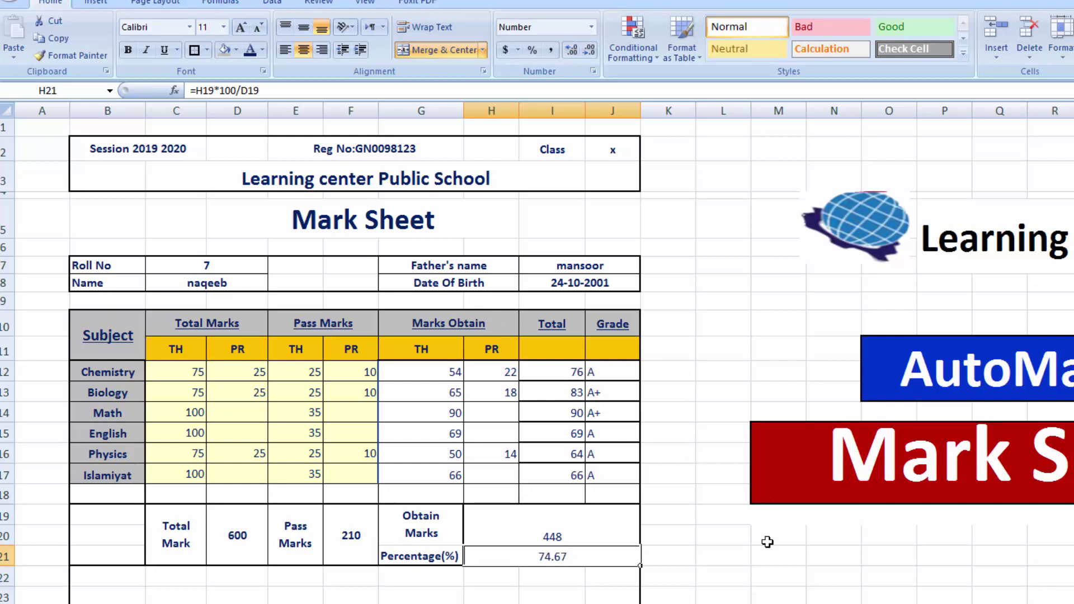
{"action": "left_click", "coordinate": [762, 580]}
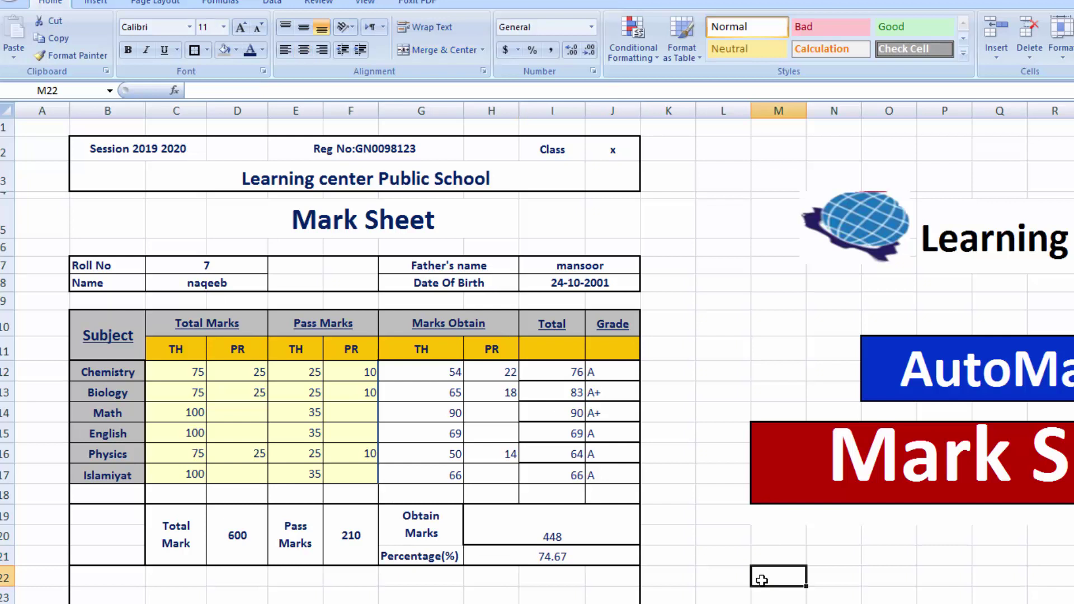
- Middle-align the Obtain Marks total vertically in the merged cell H19:J20
{"action": "left_click", "coordinate": [427, 538]}
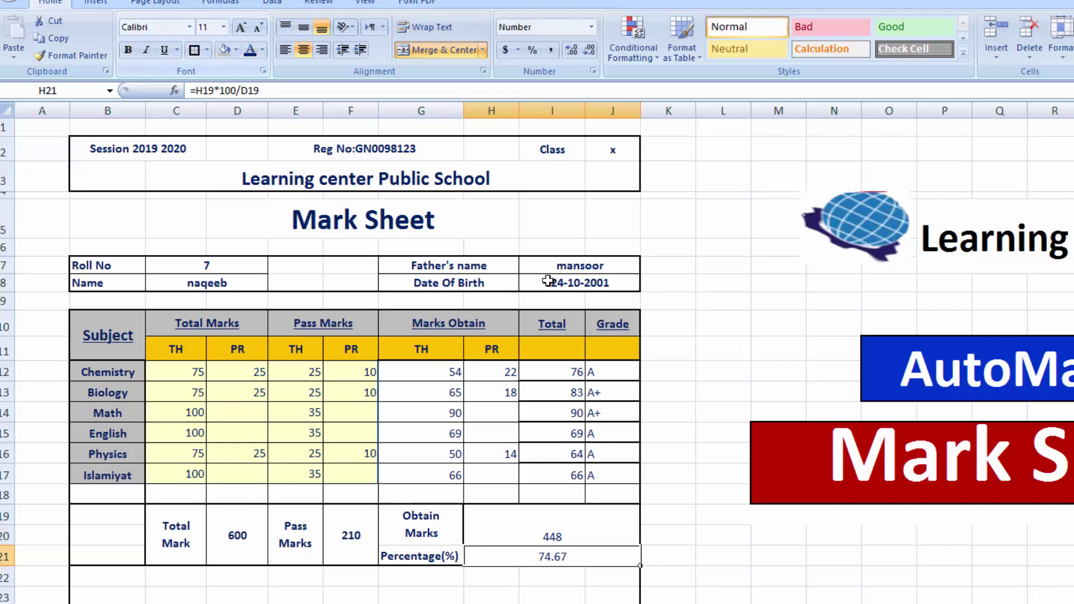
{"action": "left_click", "coordinate": [820, 557]}
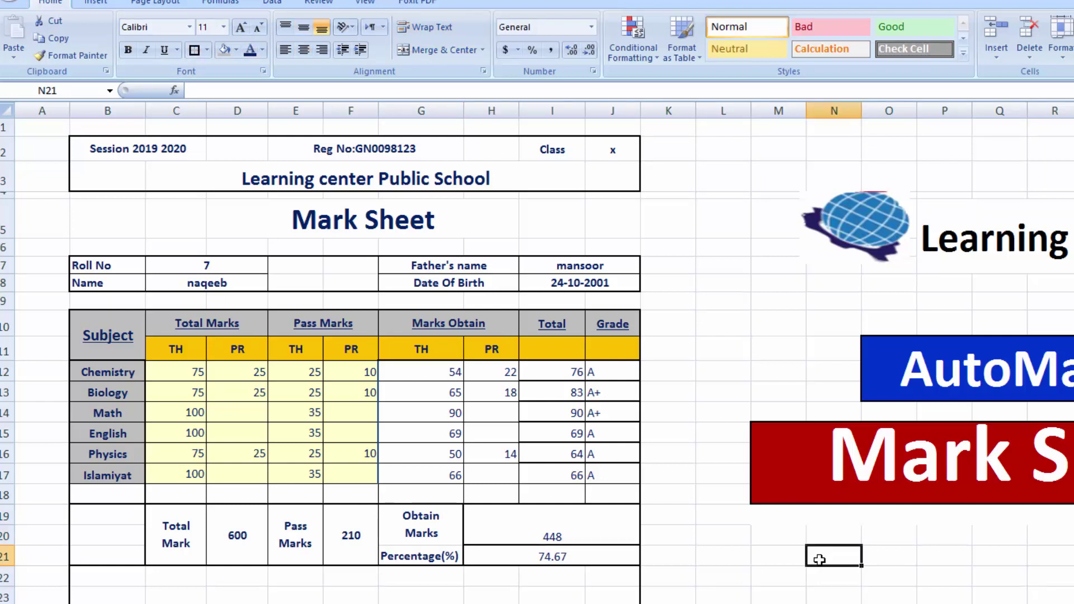
{"action": "left_click", "coordinate": [568, 529]}
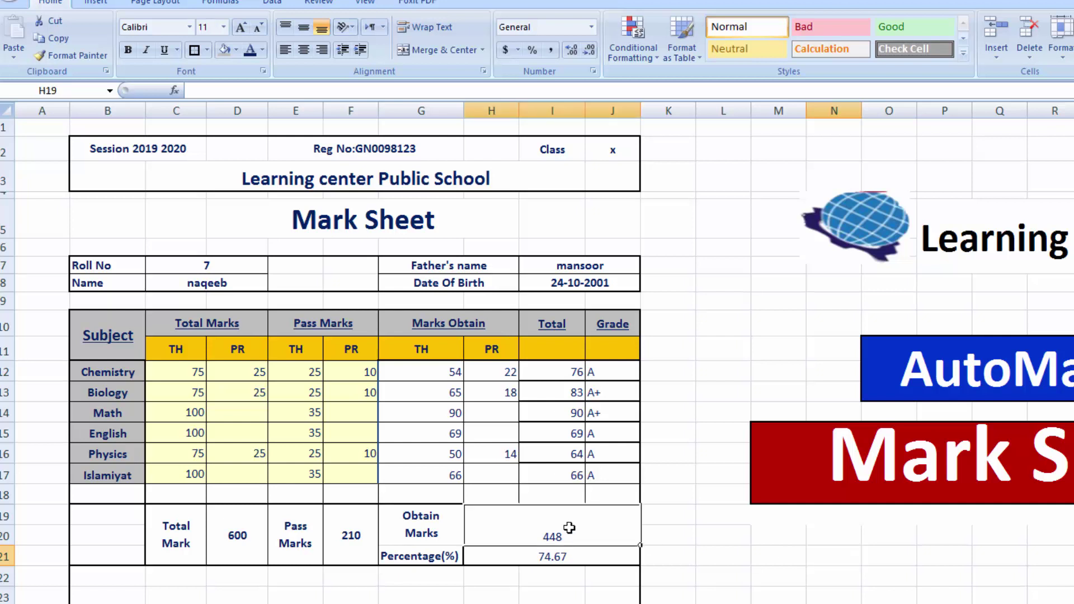
{"action": "left_click", "coordinate": [304, 29]}
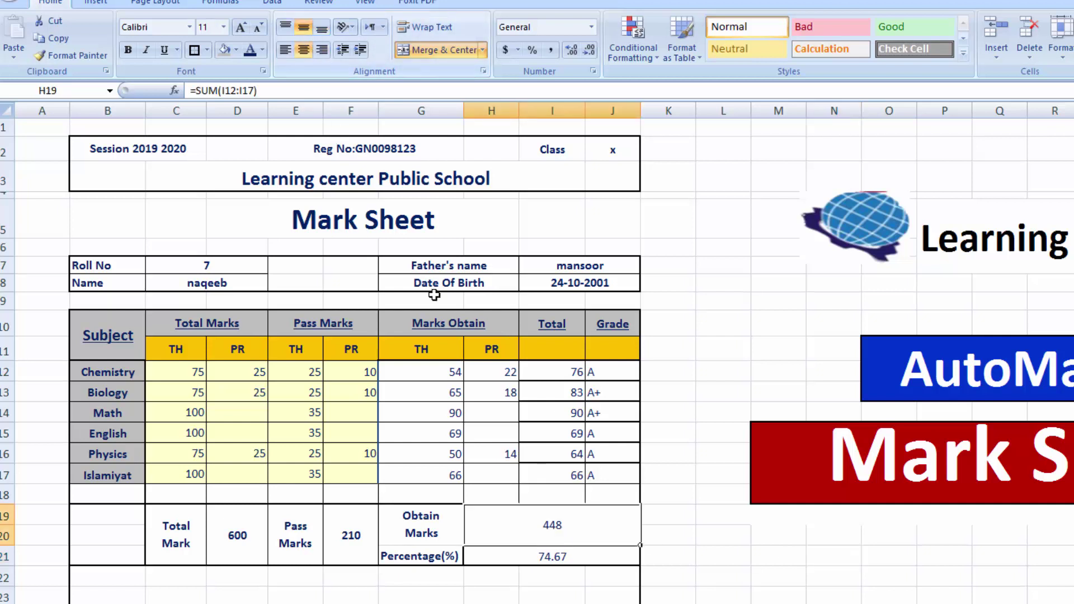
{"action": "left_click", "coordinate": [818, 571]}
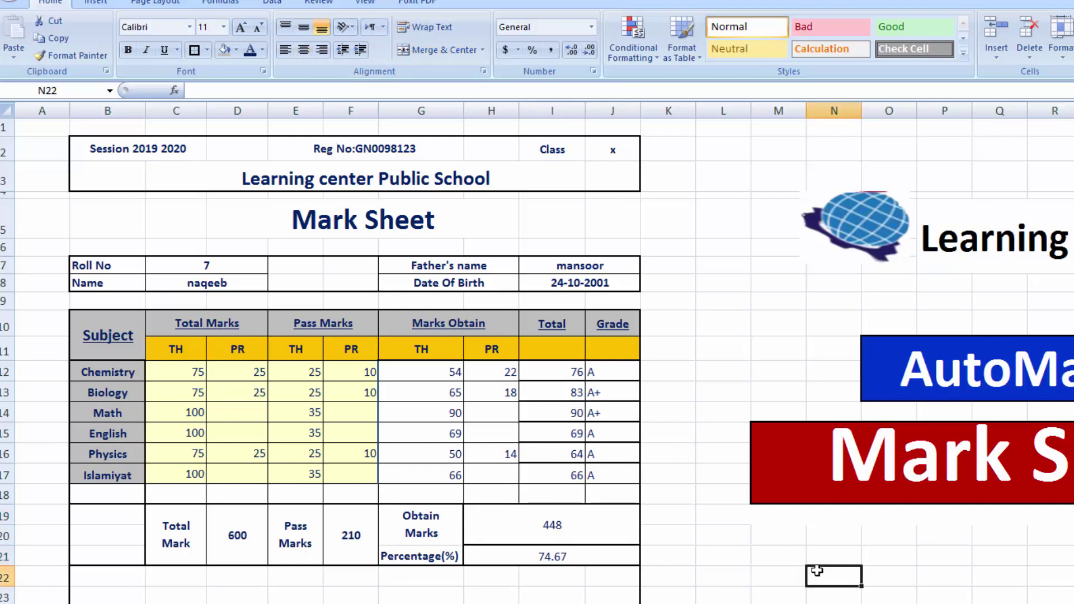